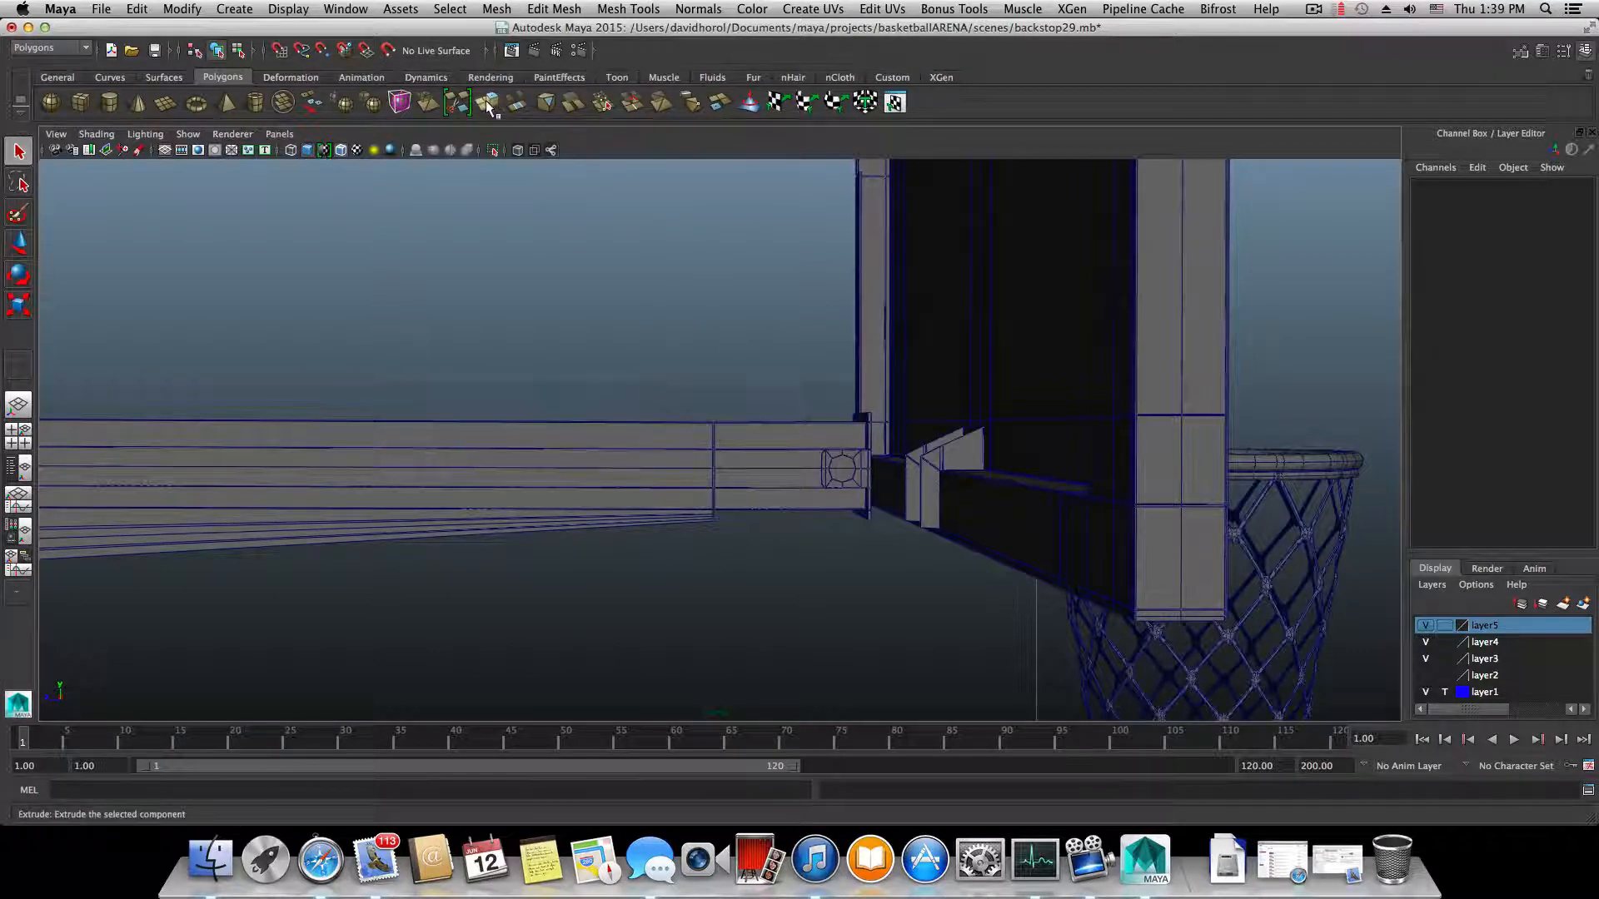
- Load the reference photo Athletics Basketball Hoop 3.JPG from the desktop's hoppreference folder into the Render View
click(512, 49)
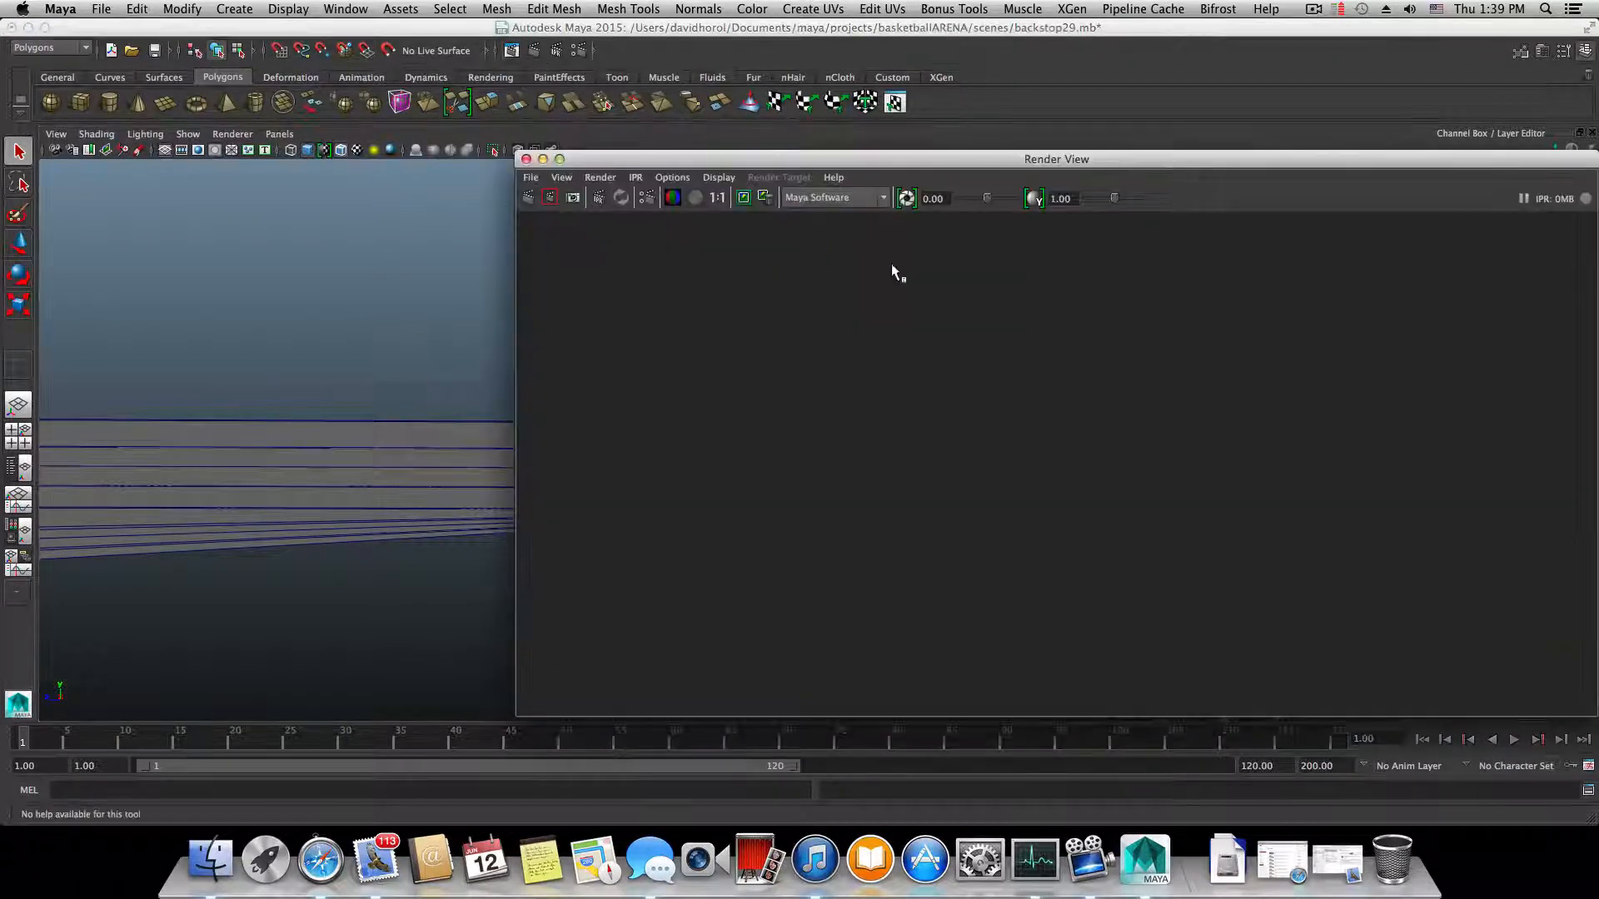
click(534, 177)
click(559, 215)
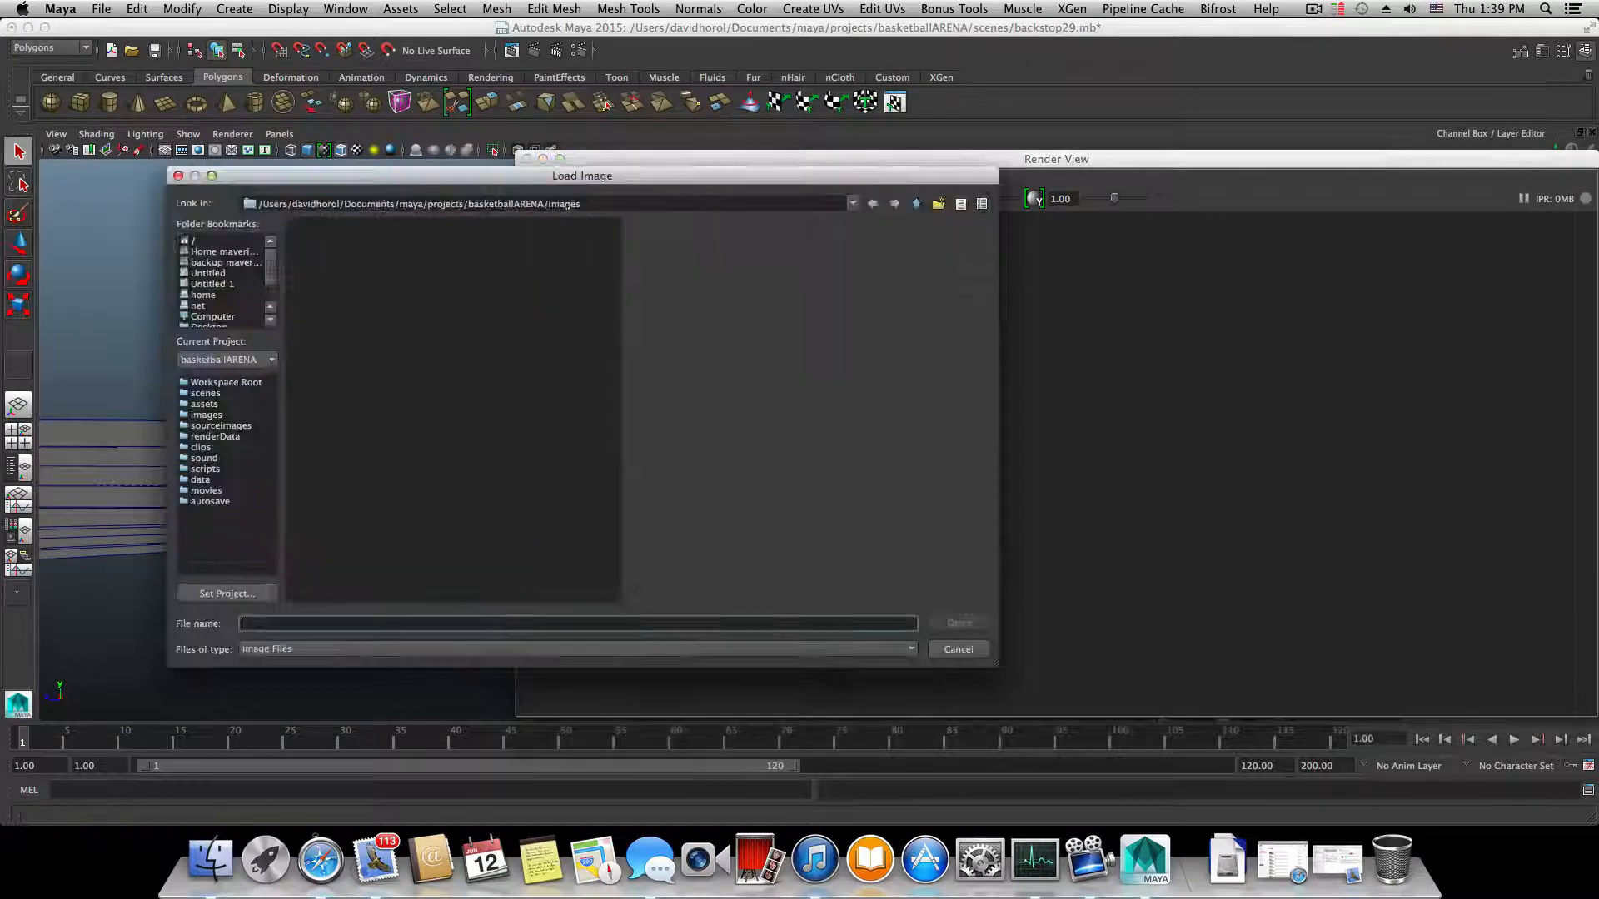
scroll(231, 323, down, 3)
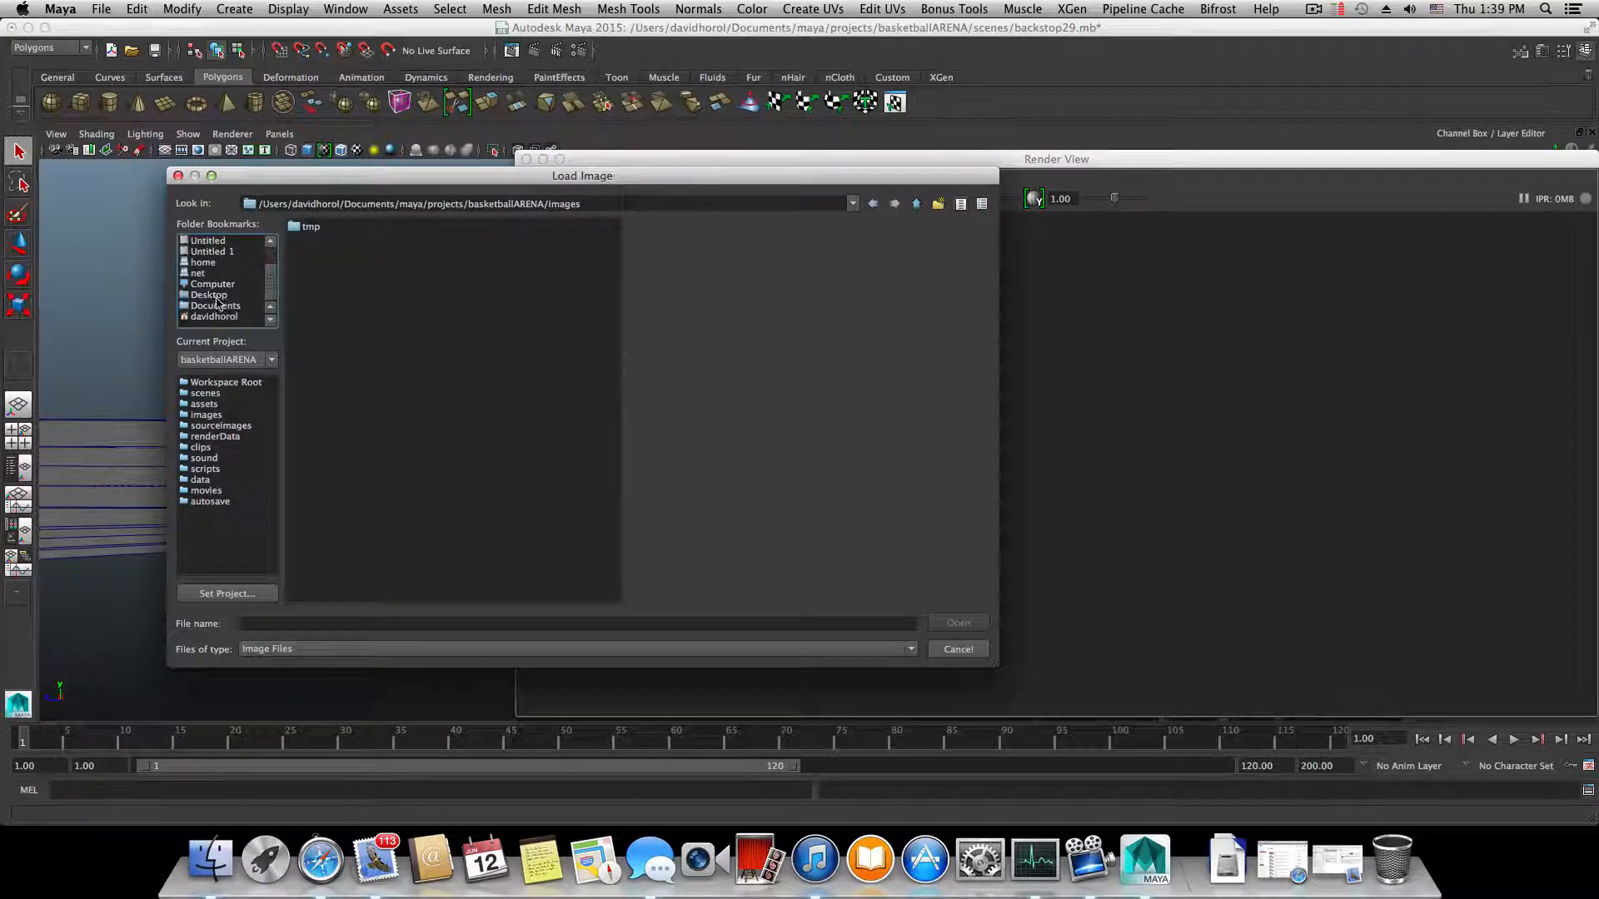
click(212, 296)
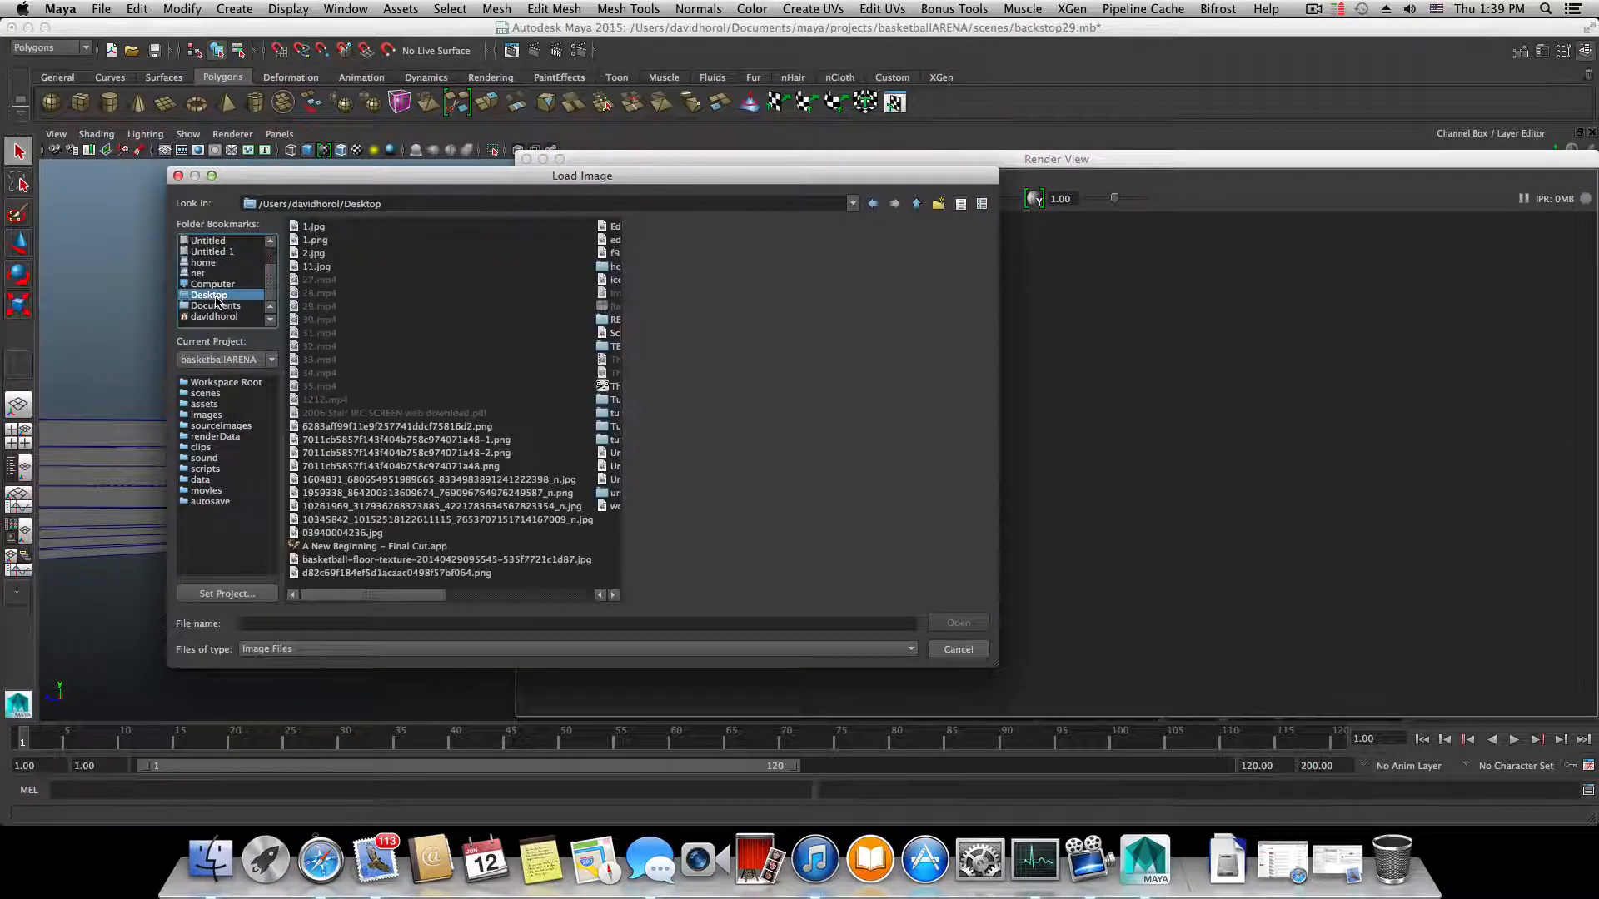
click(464, 599)
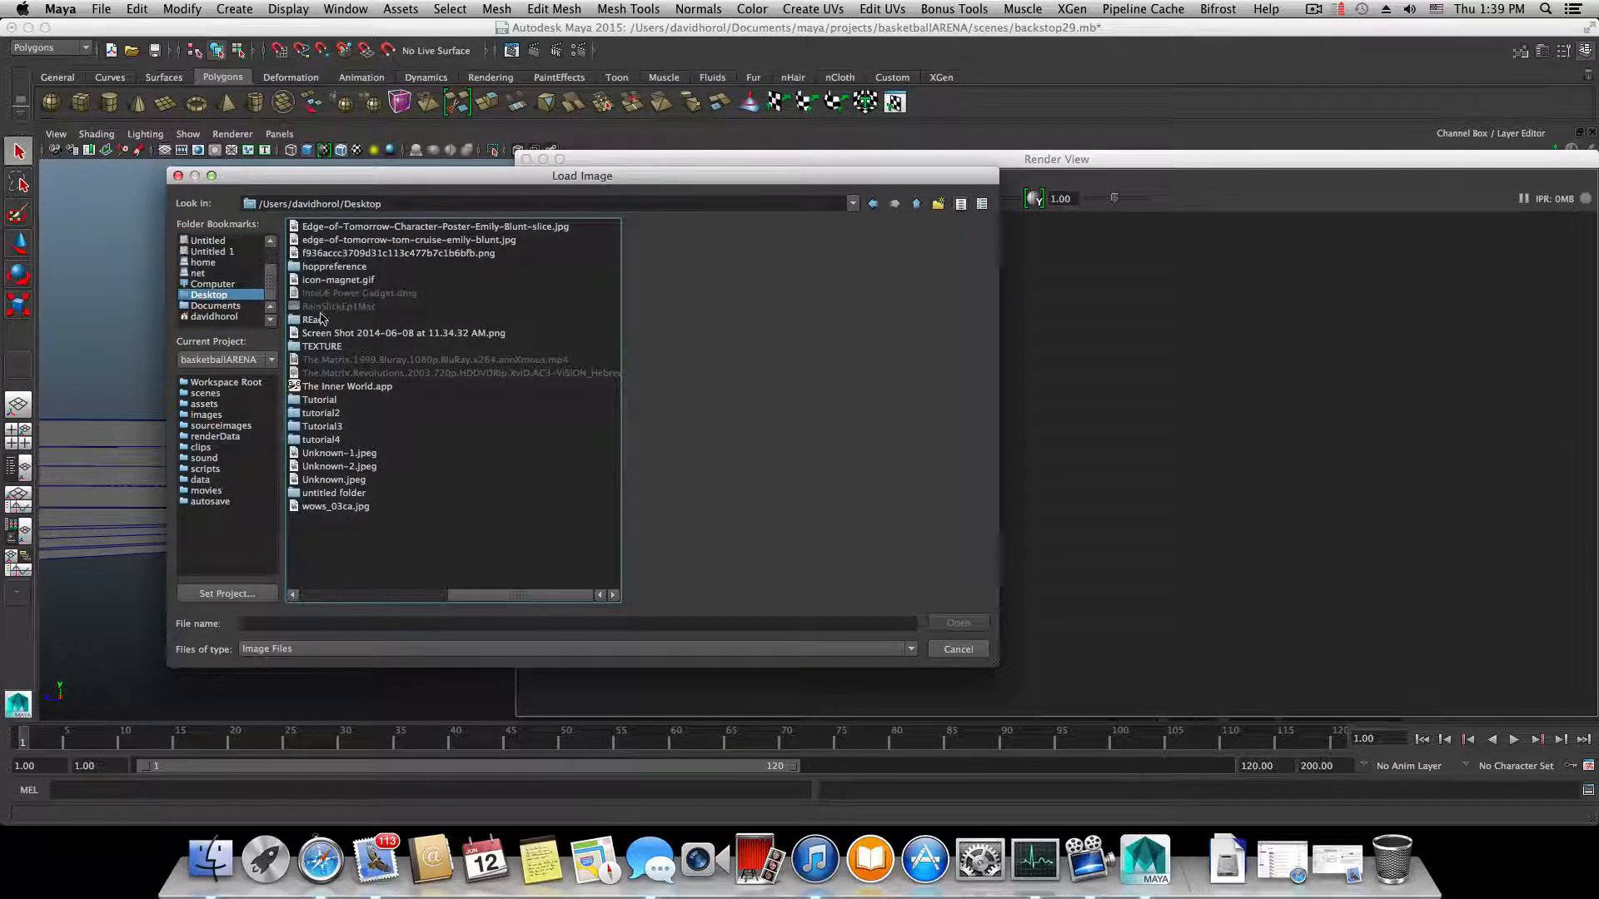
double_click(334, 266)
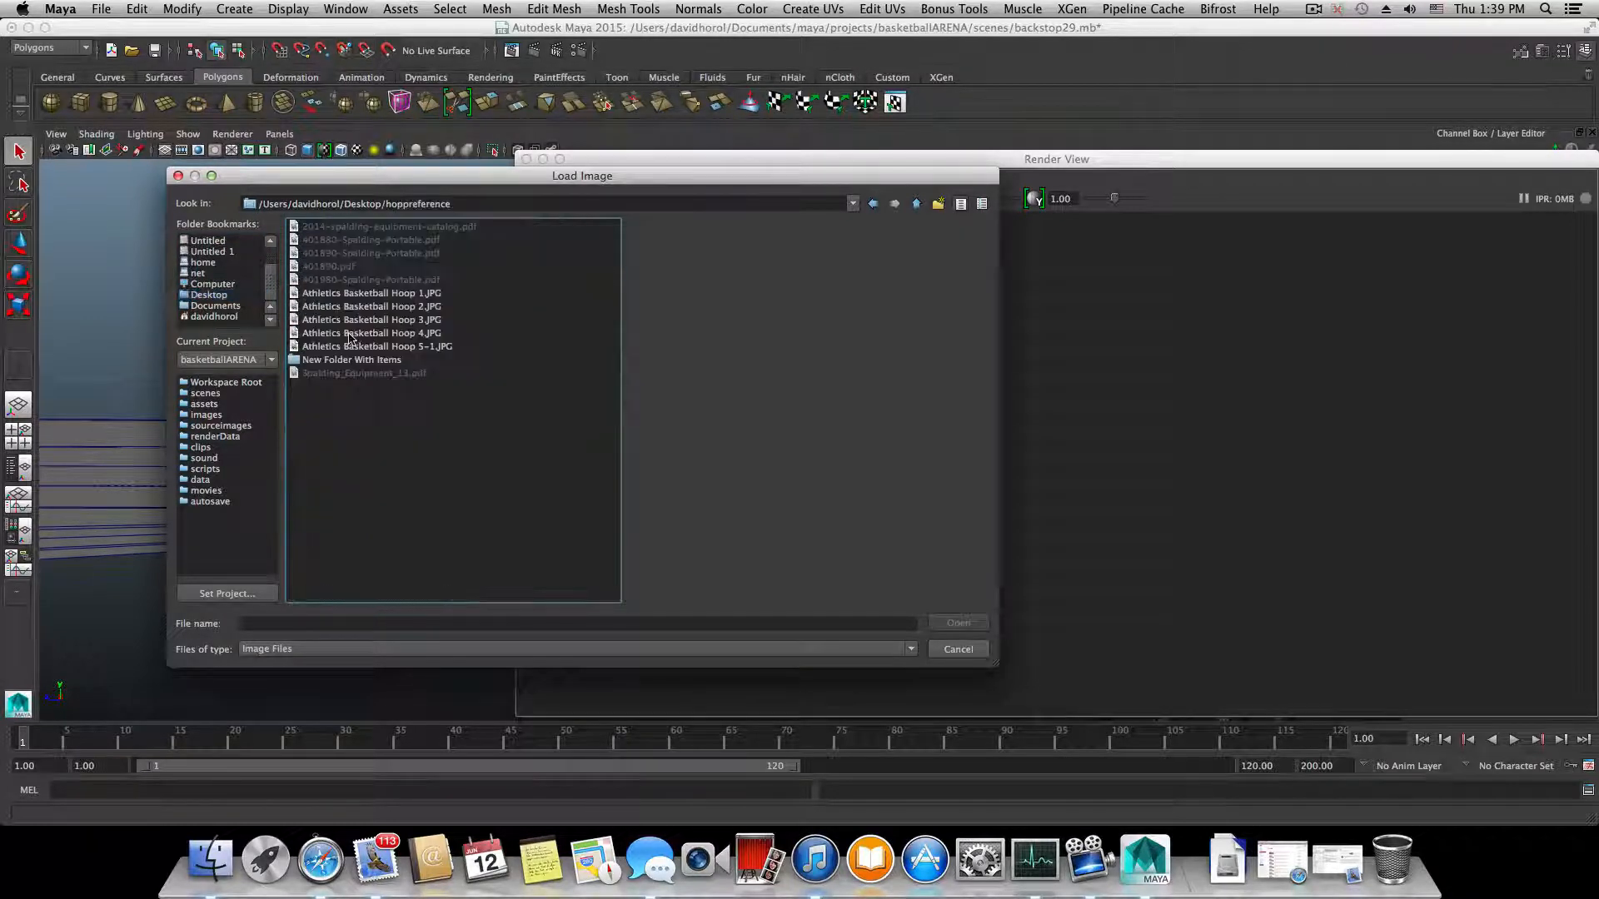
click(350, 331)
click(350, 321)
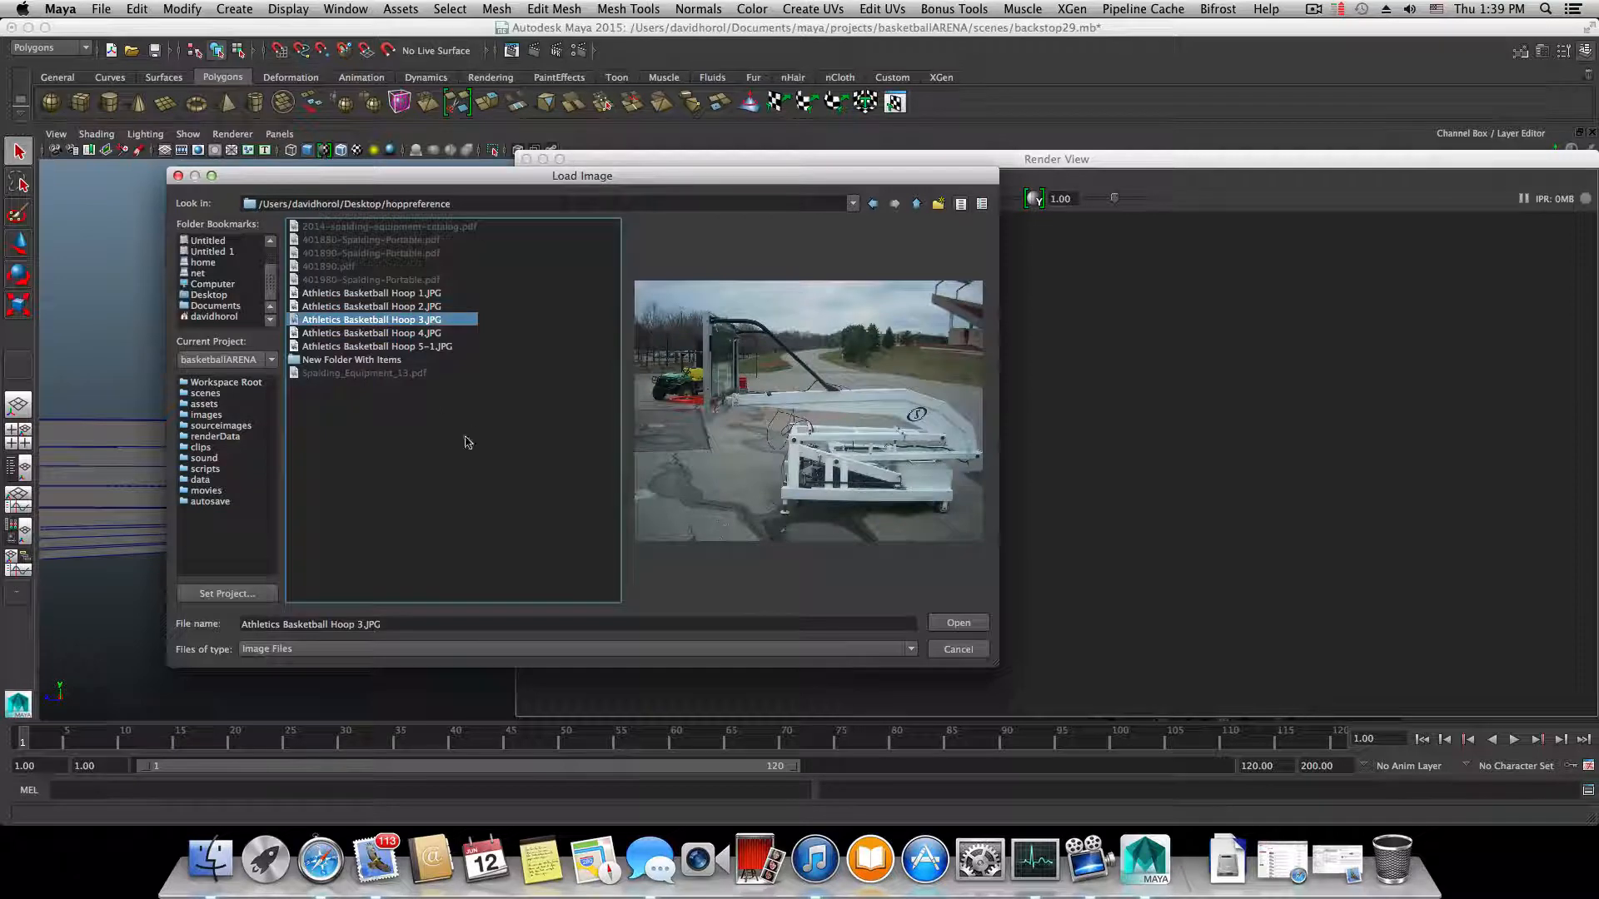
click(959, 624)
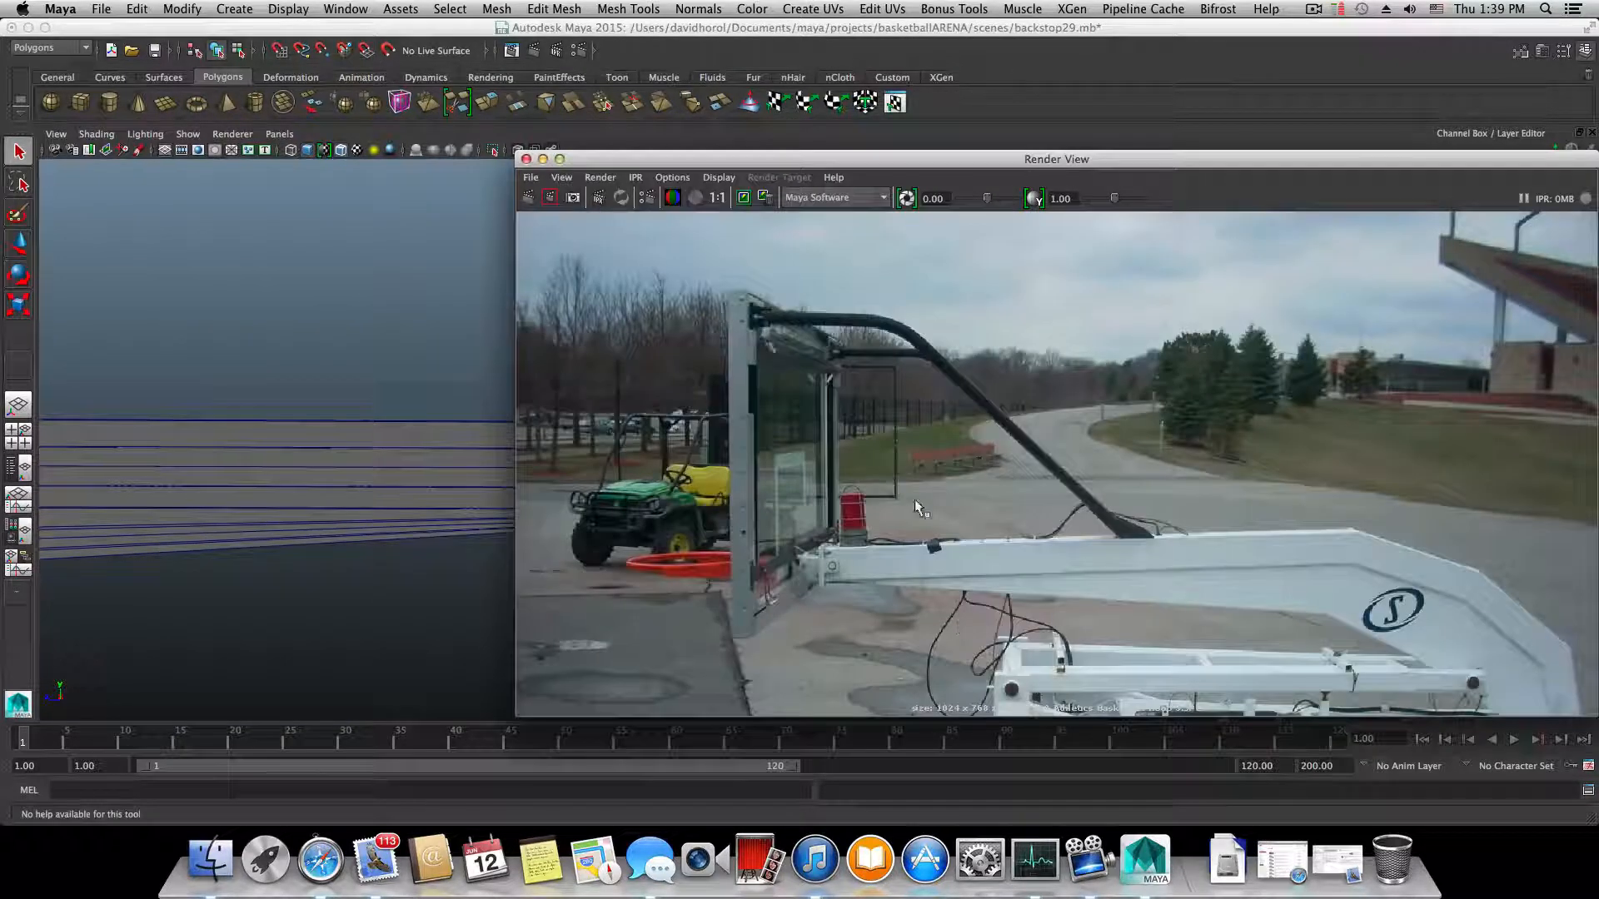
scroll(899, 550, up, 3)
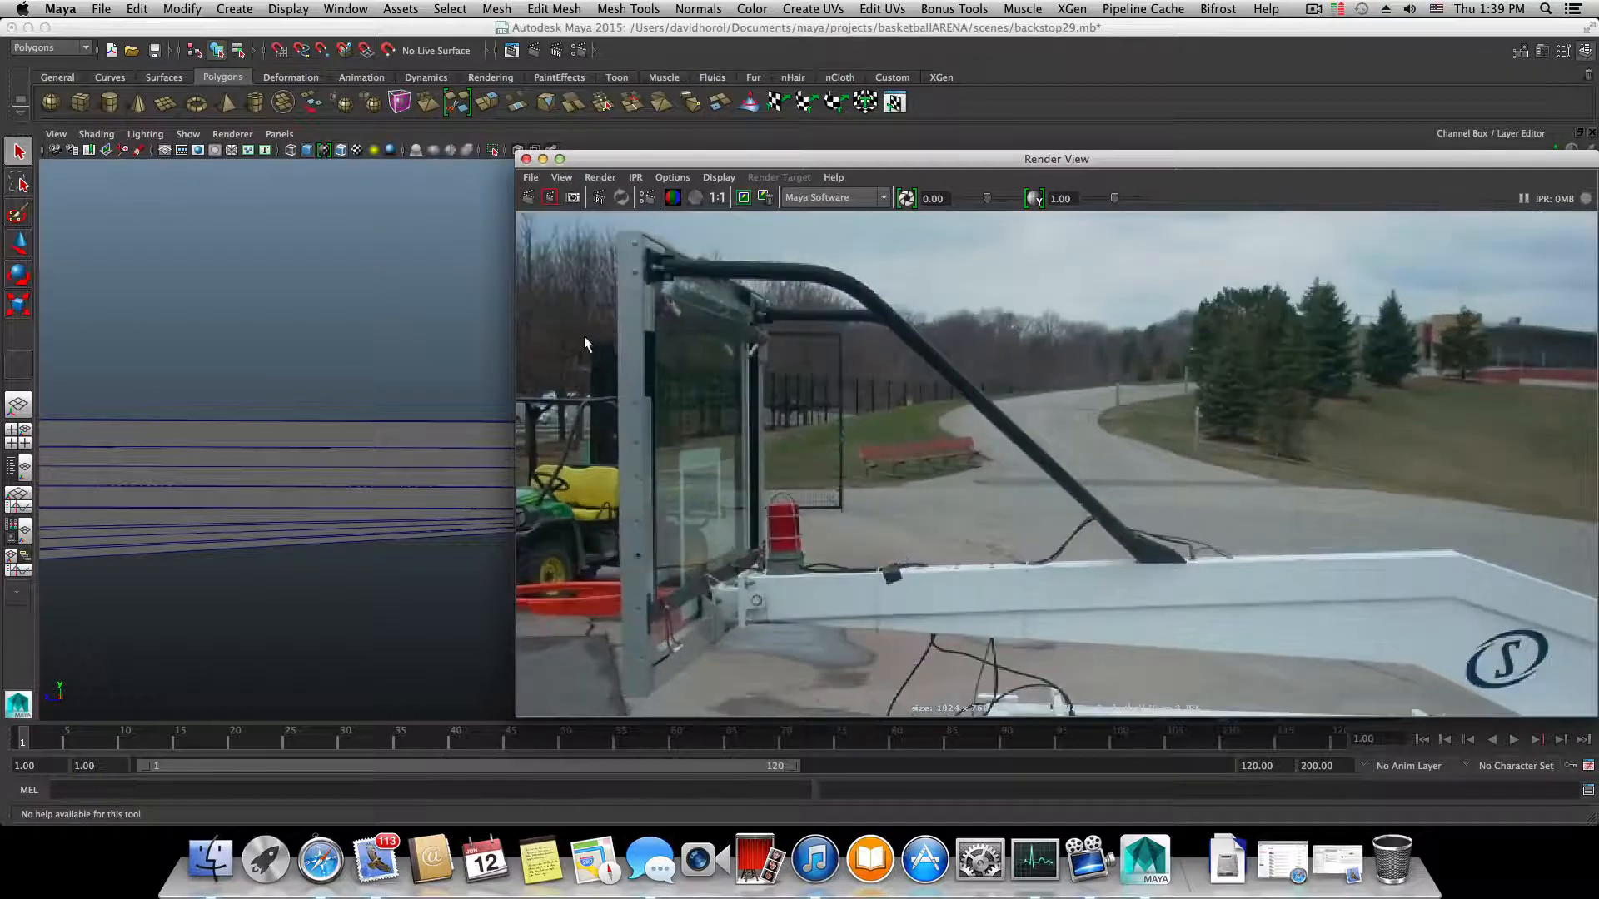
- Replace the displayed reference photo with Athletics Basketball Hoop 4.JPG from the same folder
click(529, 177)
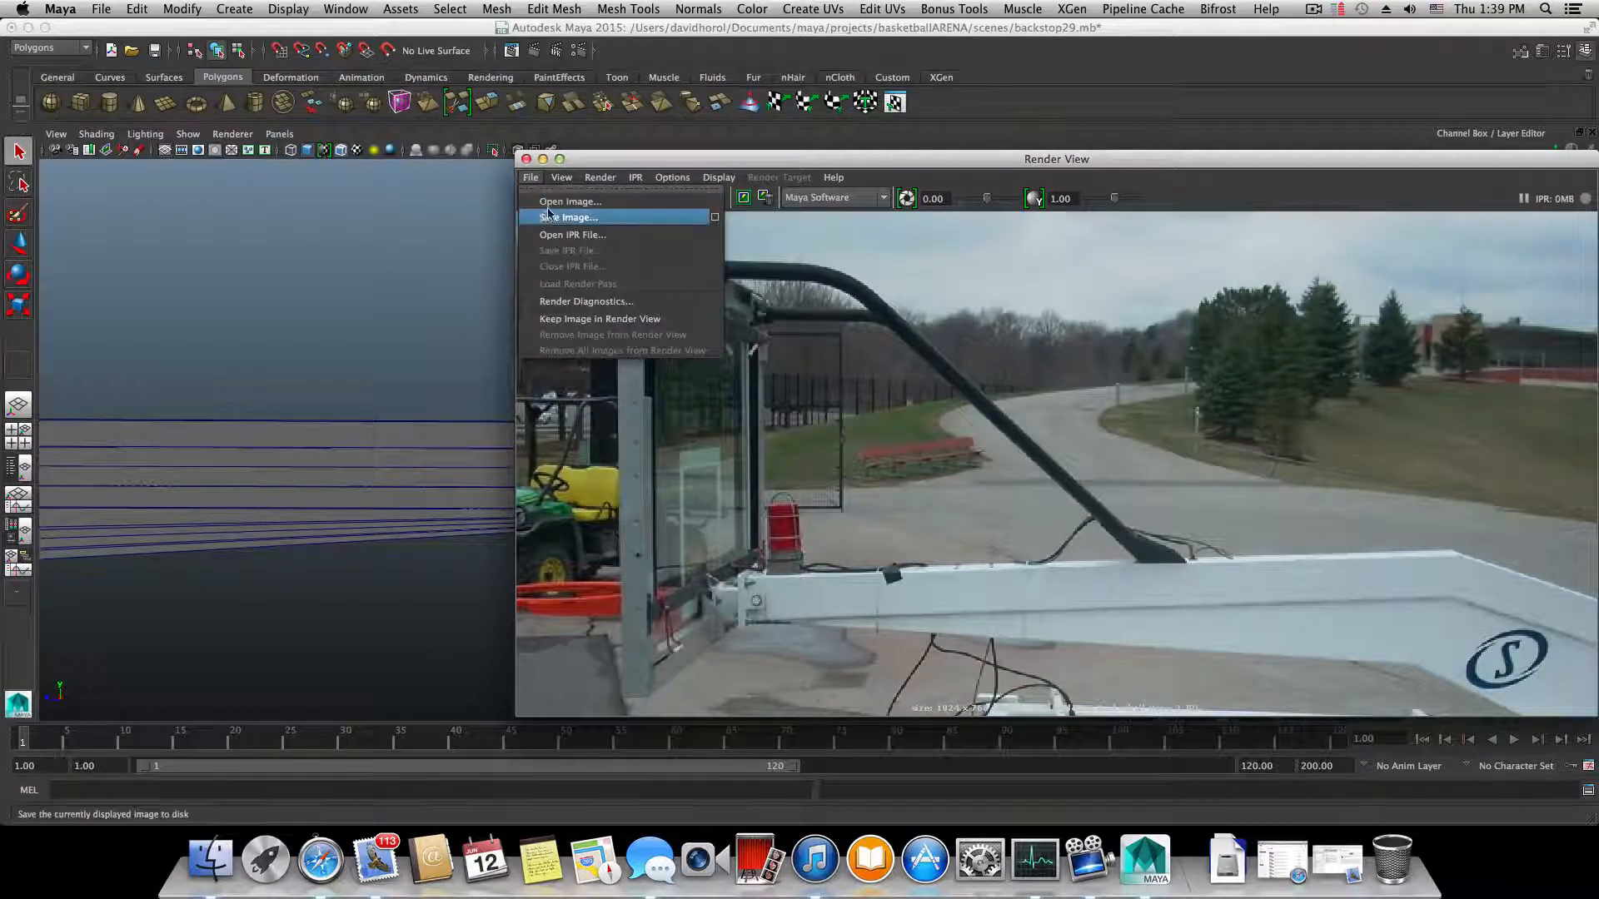
click(550, 208)
click(400, 294)
click(393, 306)
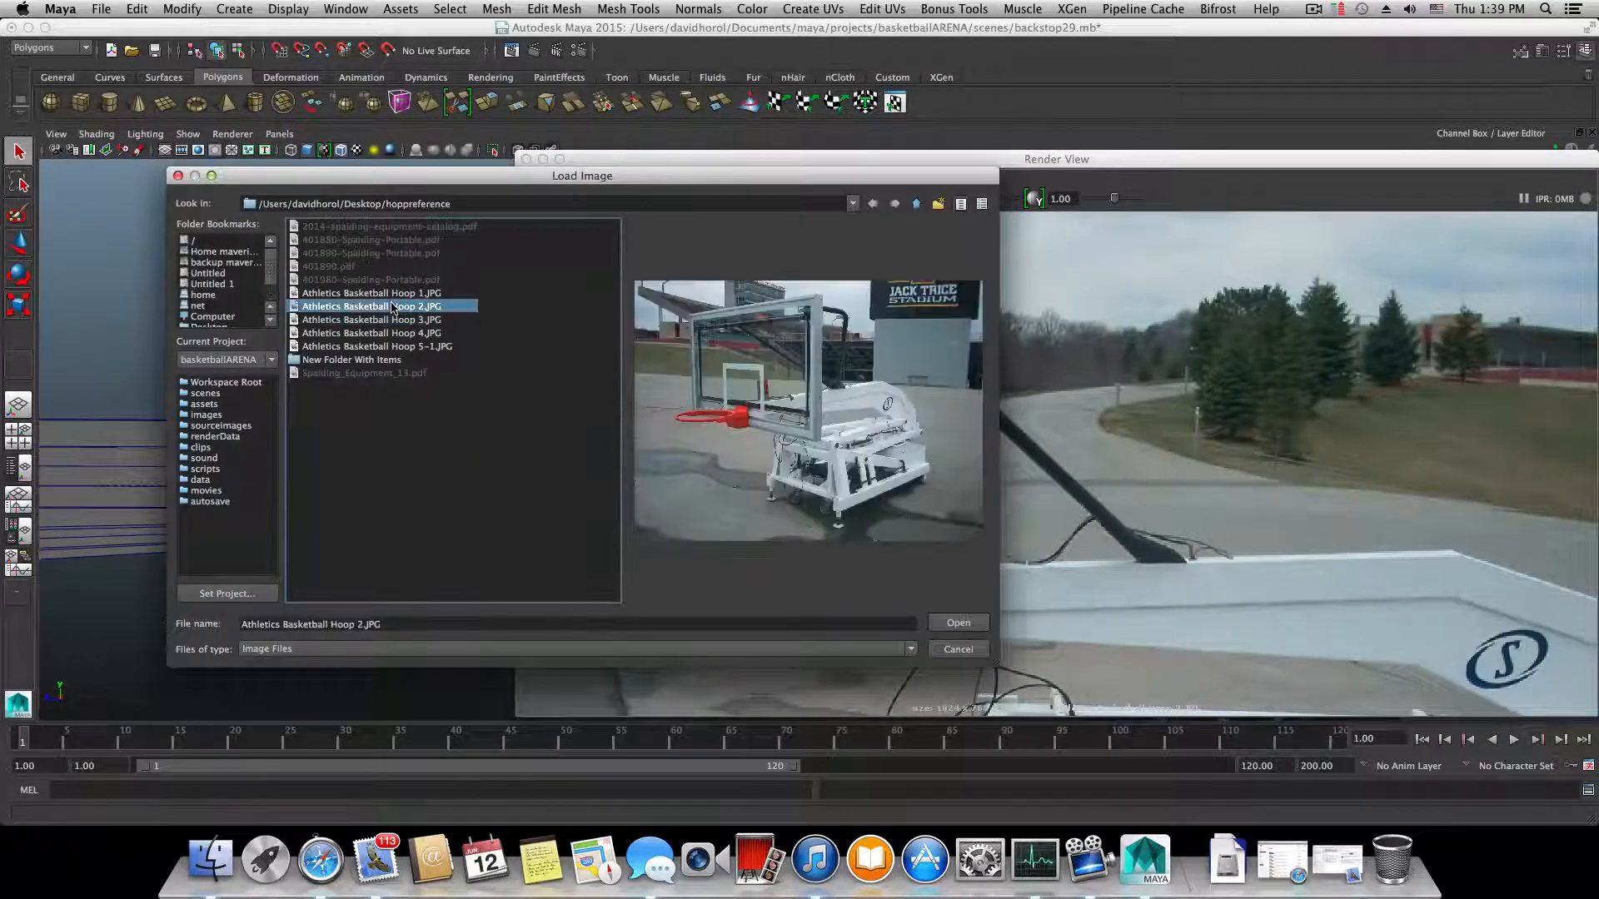
click(393, 294)
click(396, 334)
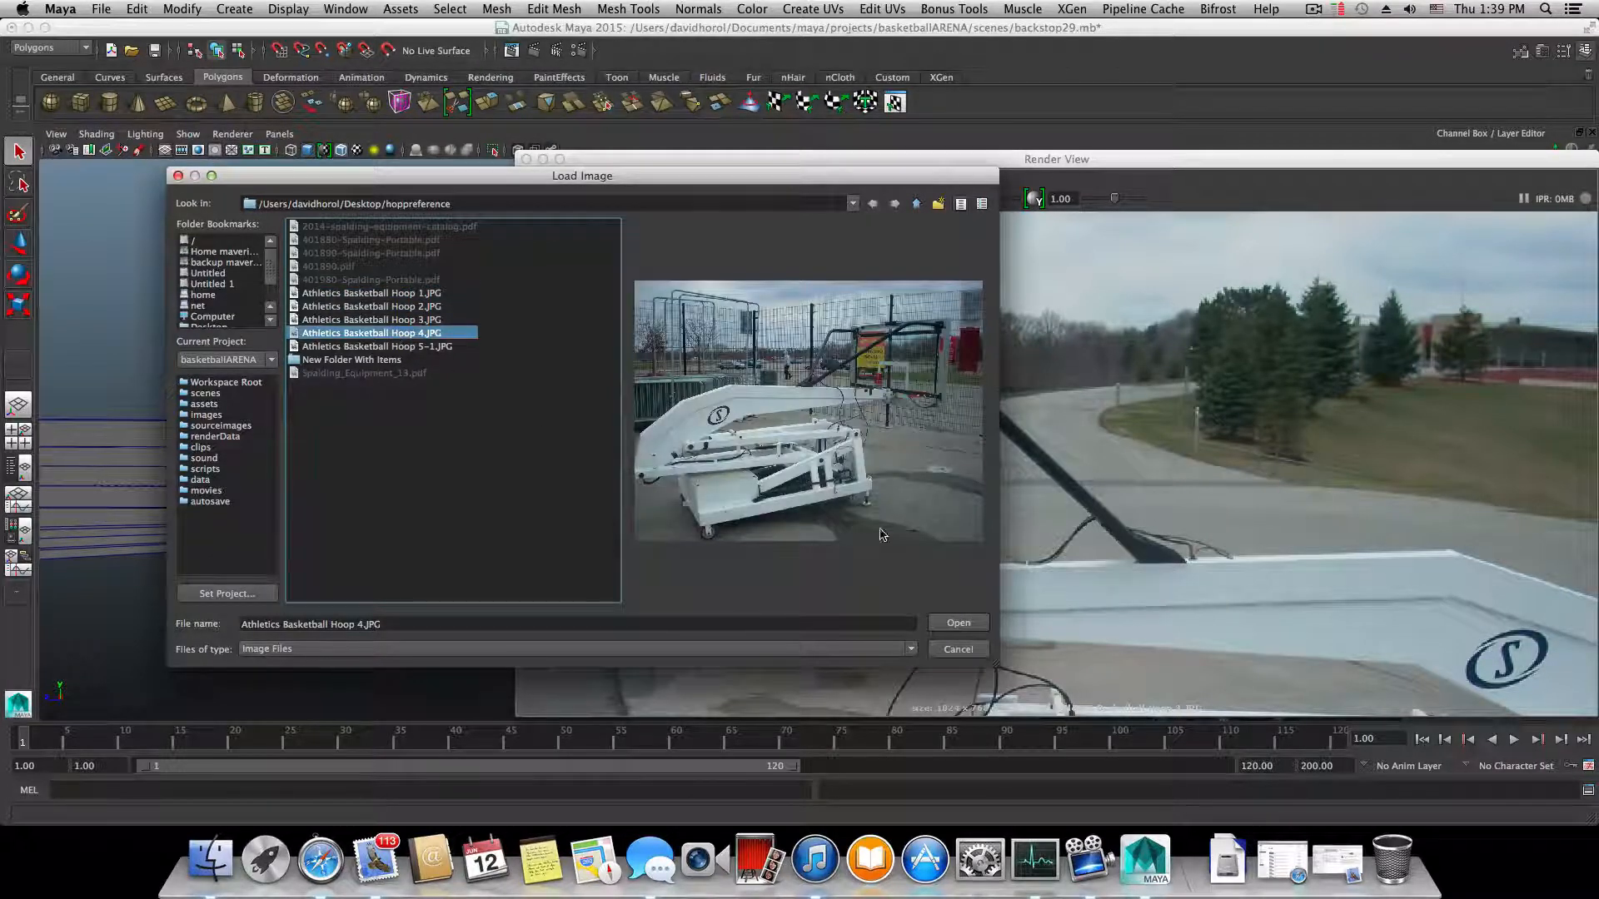
click(958, 624)
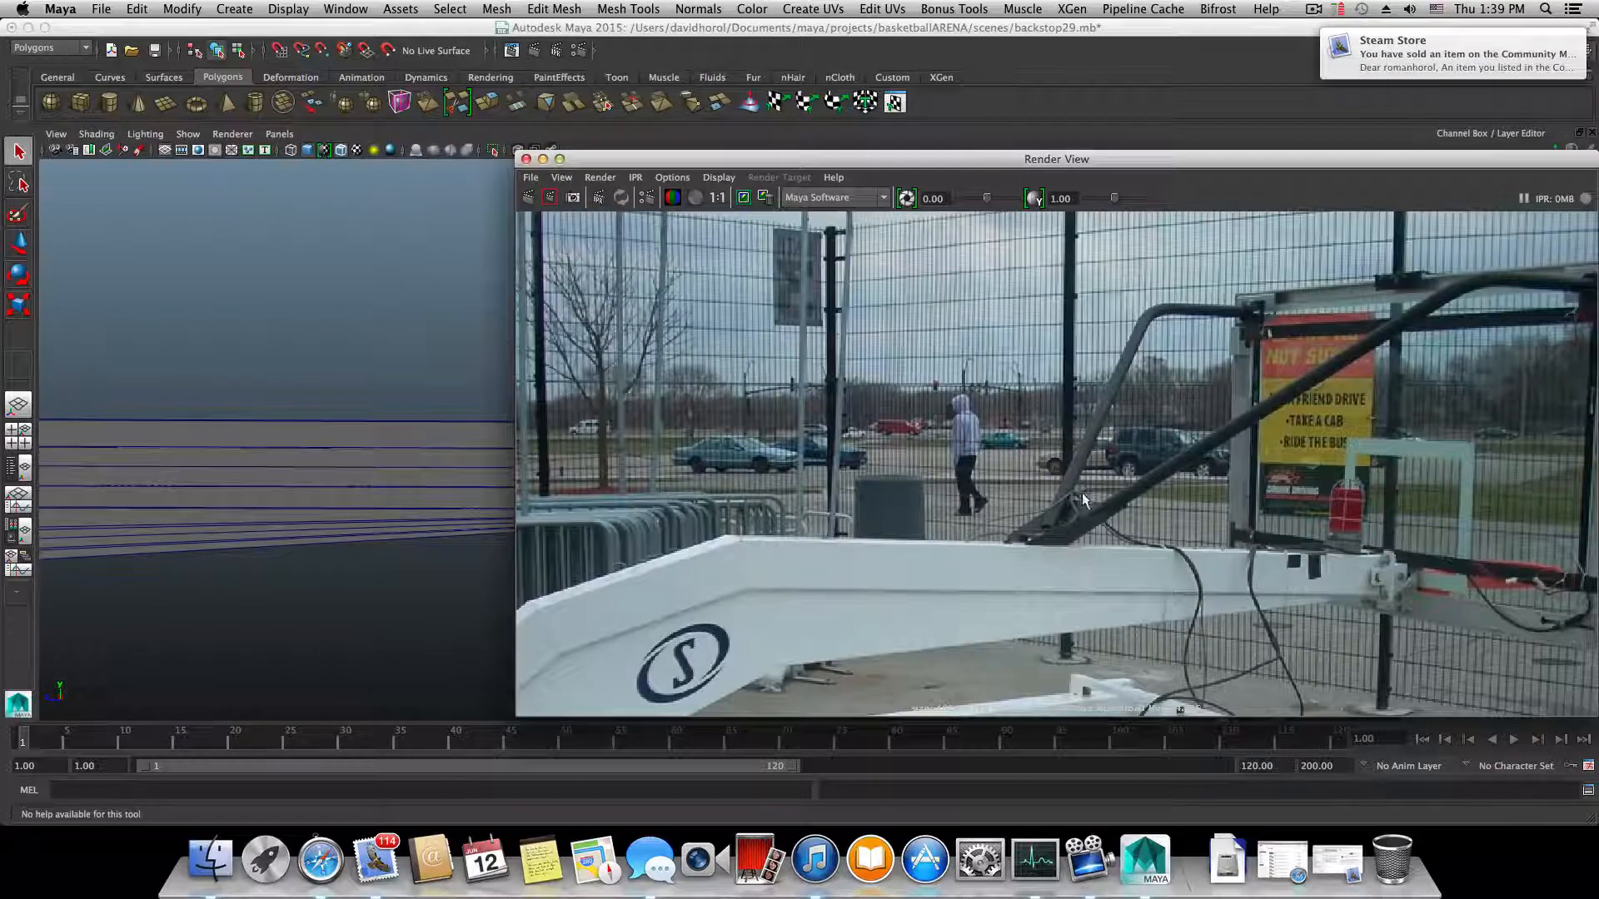
- Examine the bolted bracket joining the white arm to the backboard frame in the reference photo
alt+middle_drag(1082, 492, 678, 448)
alt+middle_drag(938, 489, 842, 417)
scroll(856, 471, up, 5)
alt+middle_drag(724, 463, 752, 474)
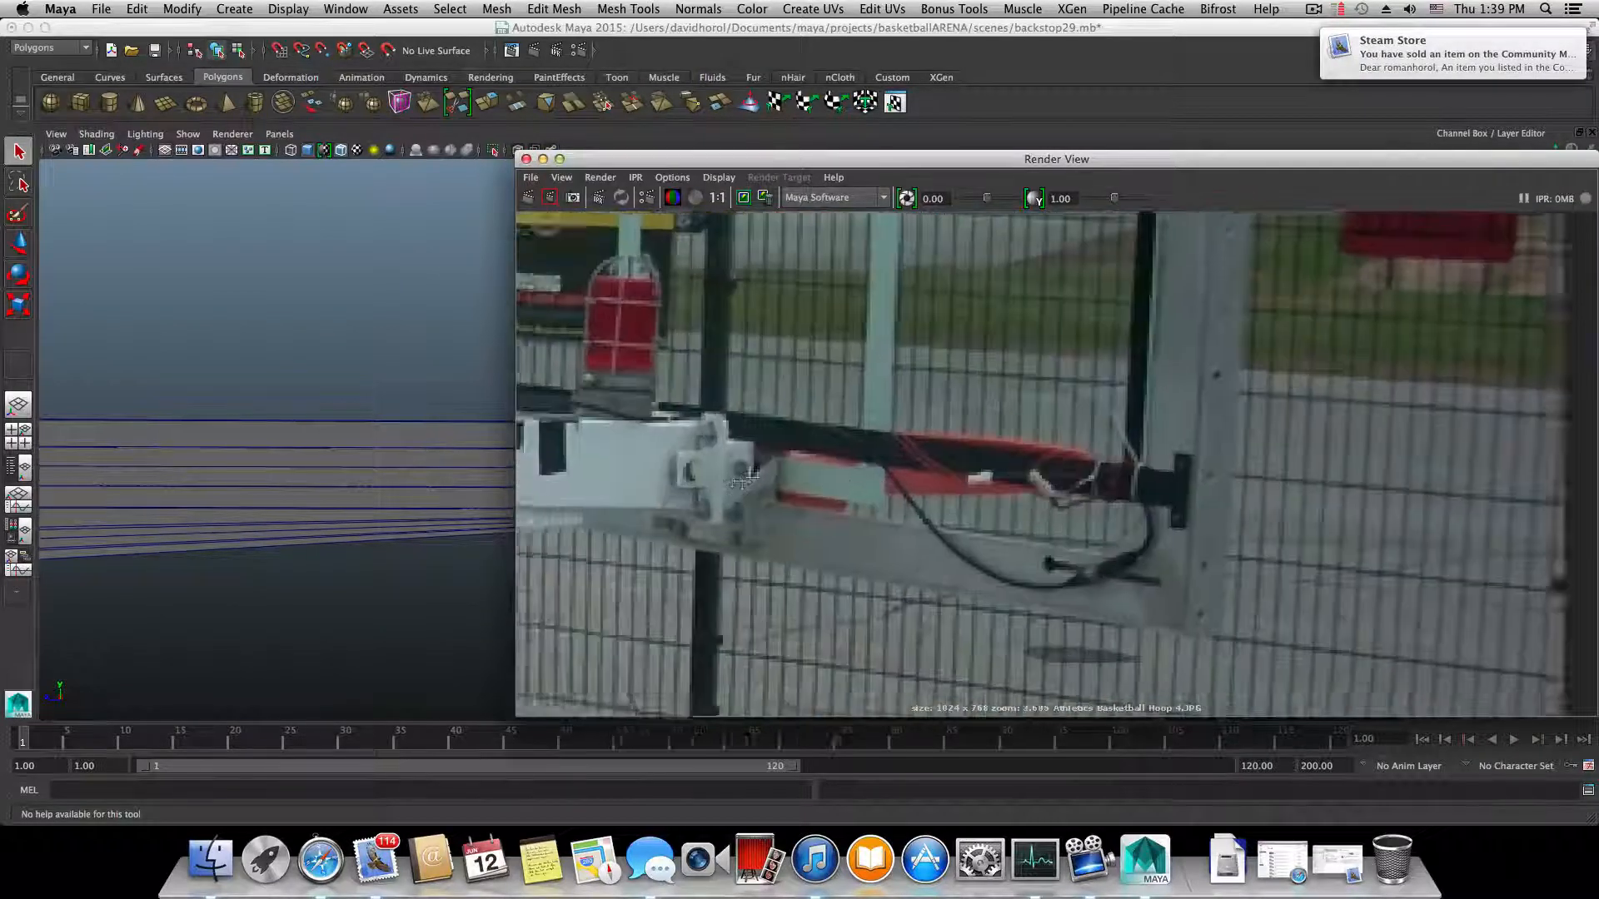
scroll(806, 454, up, 4)
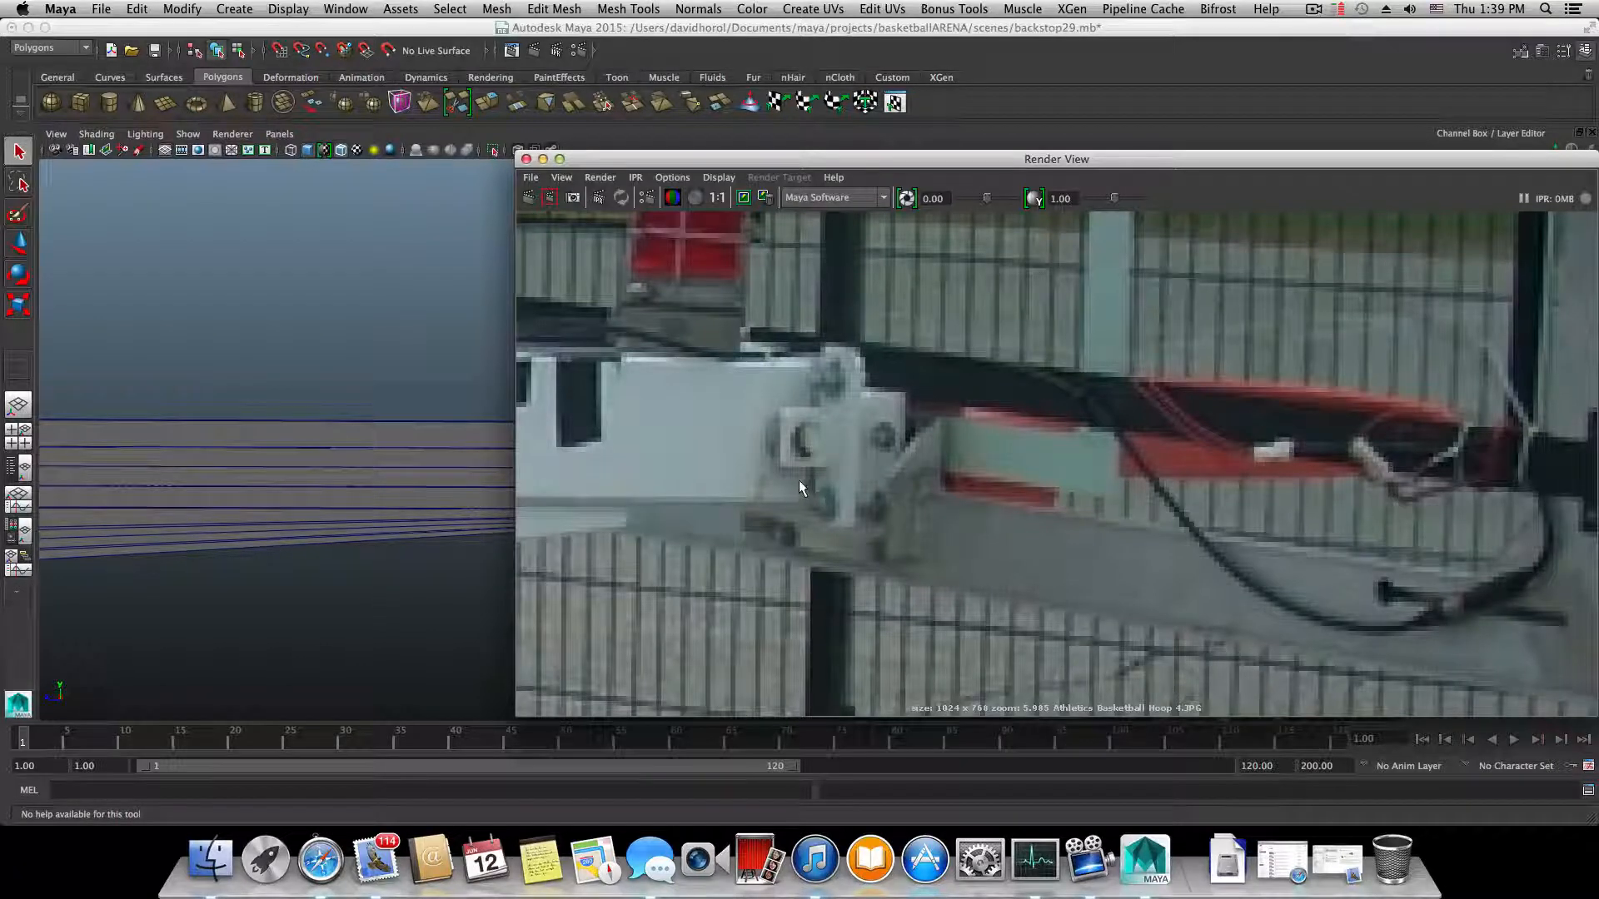
alt+middle_drag(772, 460, 882, 443)
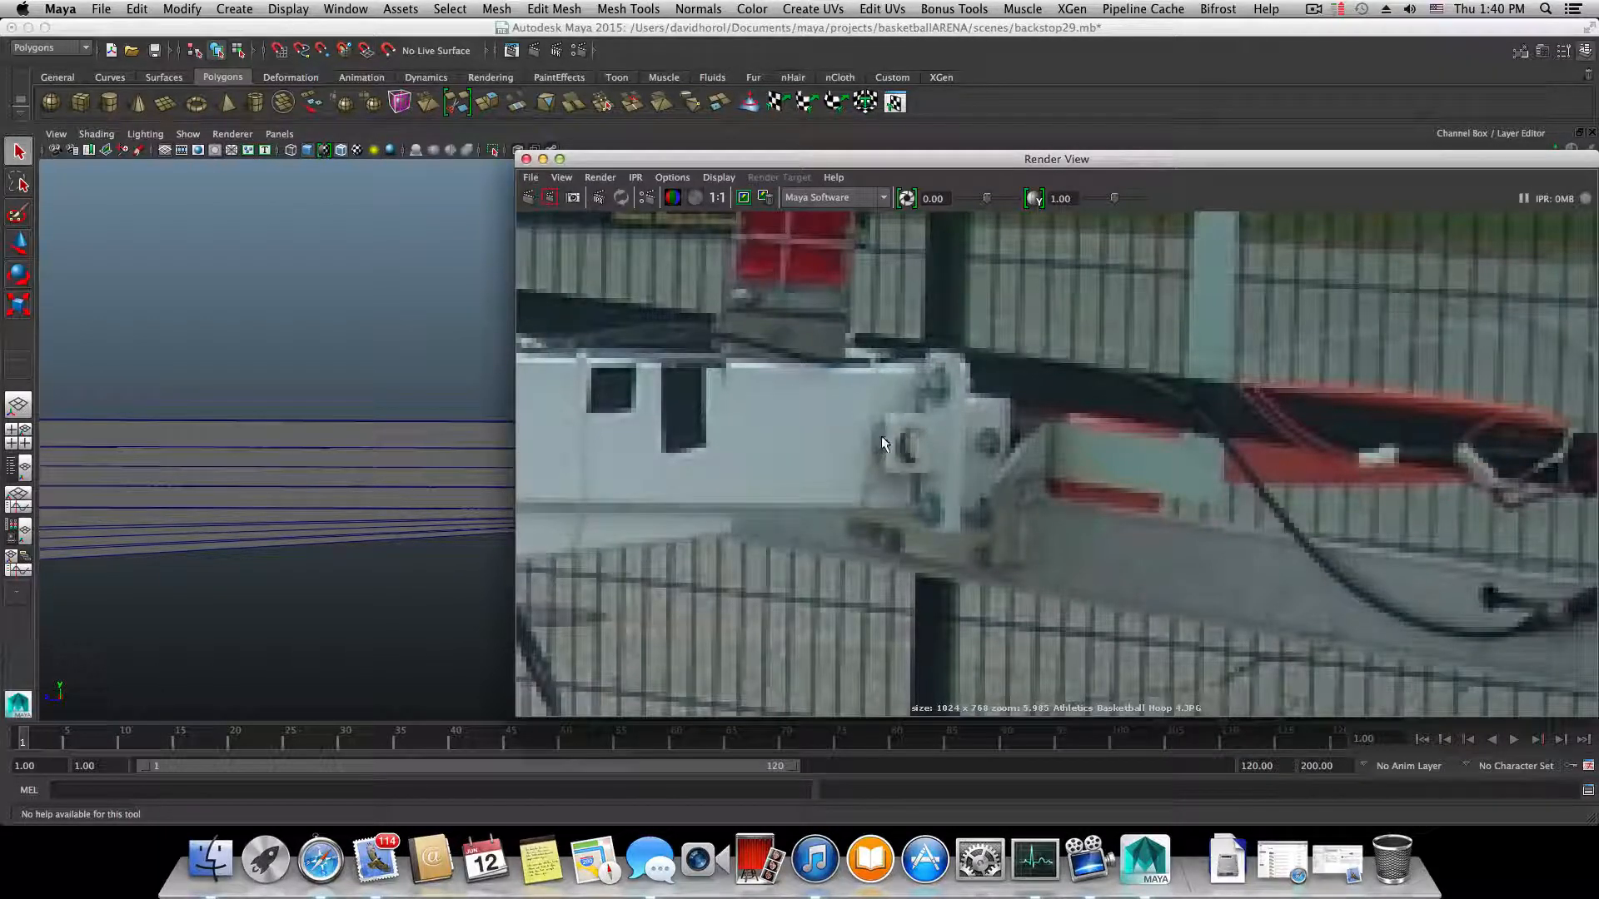
- Examine the arm's lower pivots and its bracket end in the photo, and close the Render View
scroll(876, 438, down, 2)
alt+middle_drag(725, 491, 1035, 325)
scroll(1001, 481, down, 2)
alt+middle_drag(774, 573, 932, 454)
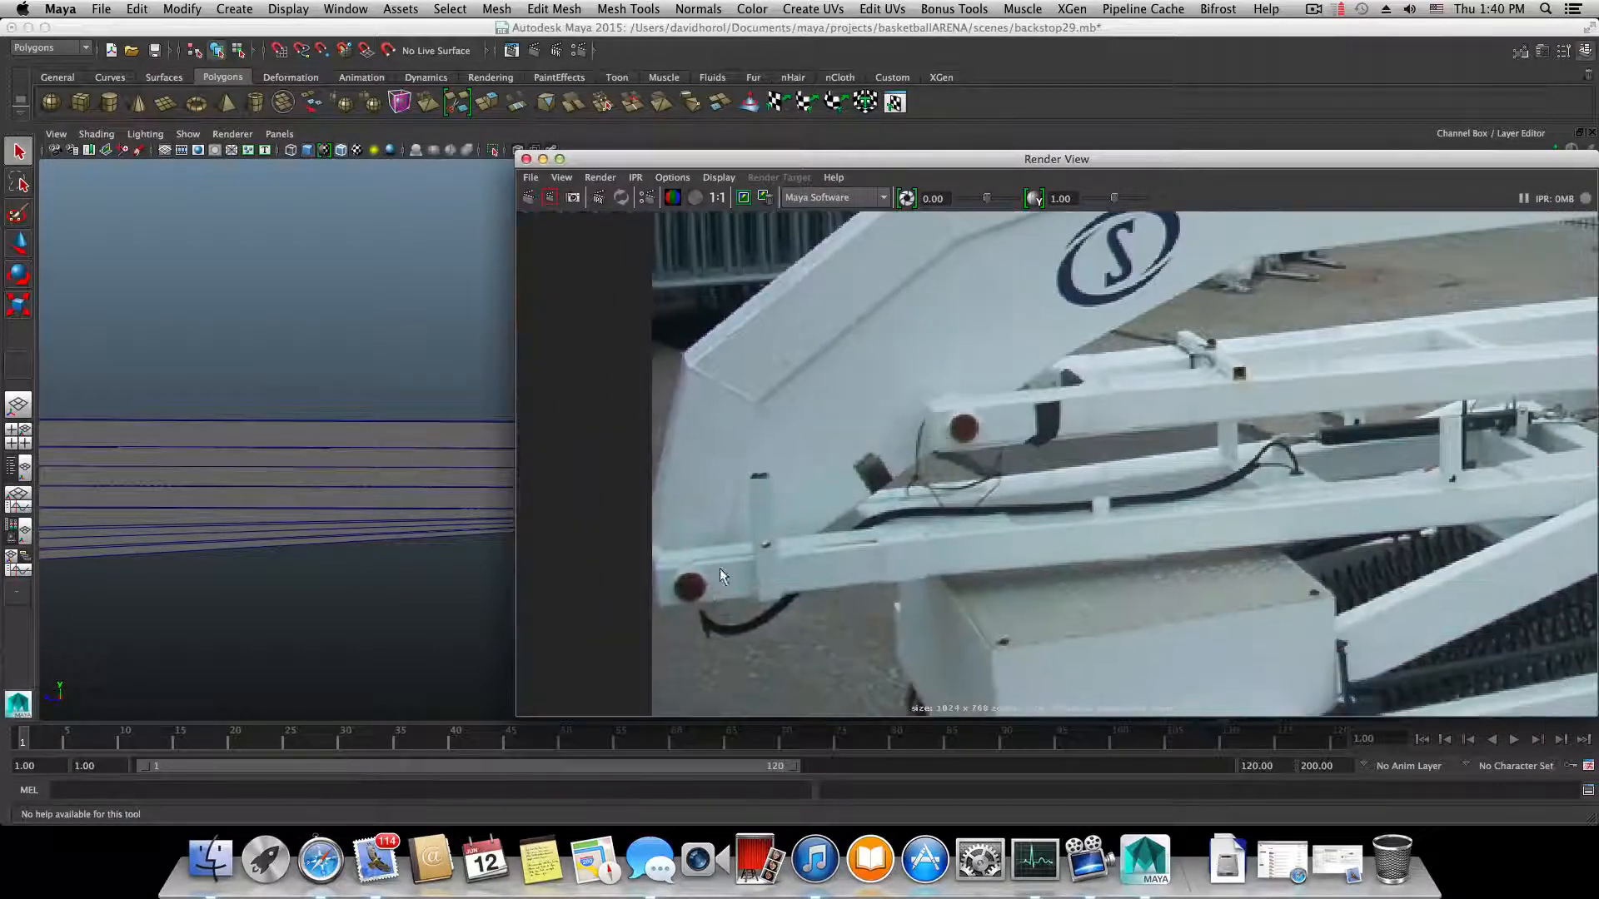
alt+middle_drag(1346, 300, 728, 508)
alt+middle_drag(1017, 431, 706, 525)
scroll(1130, 530, up, 3)
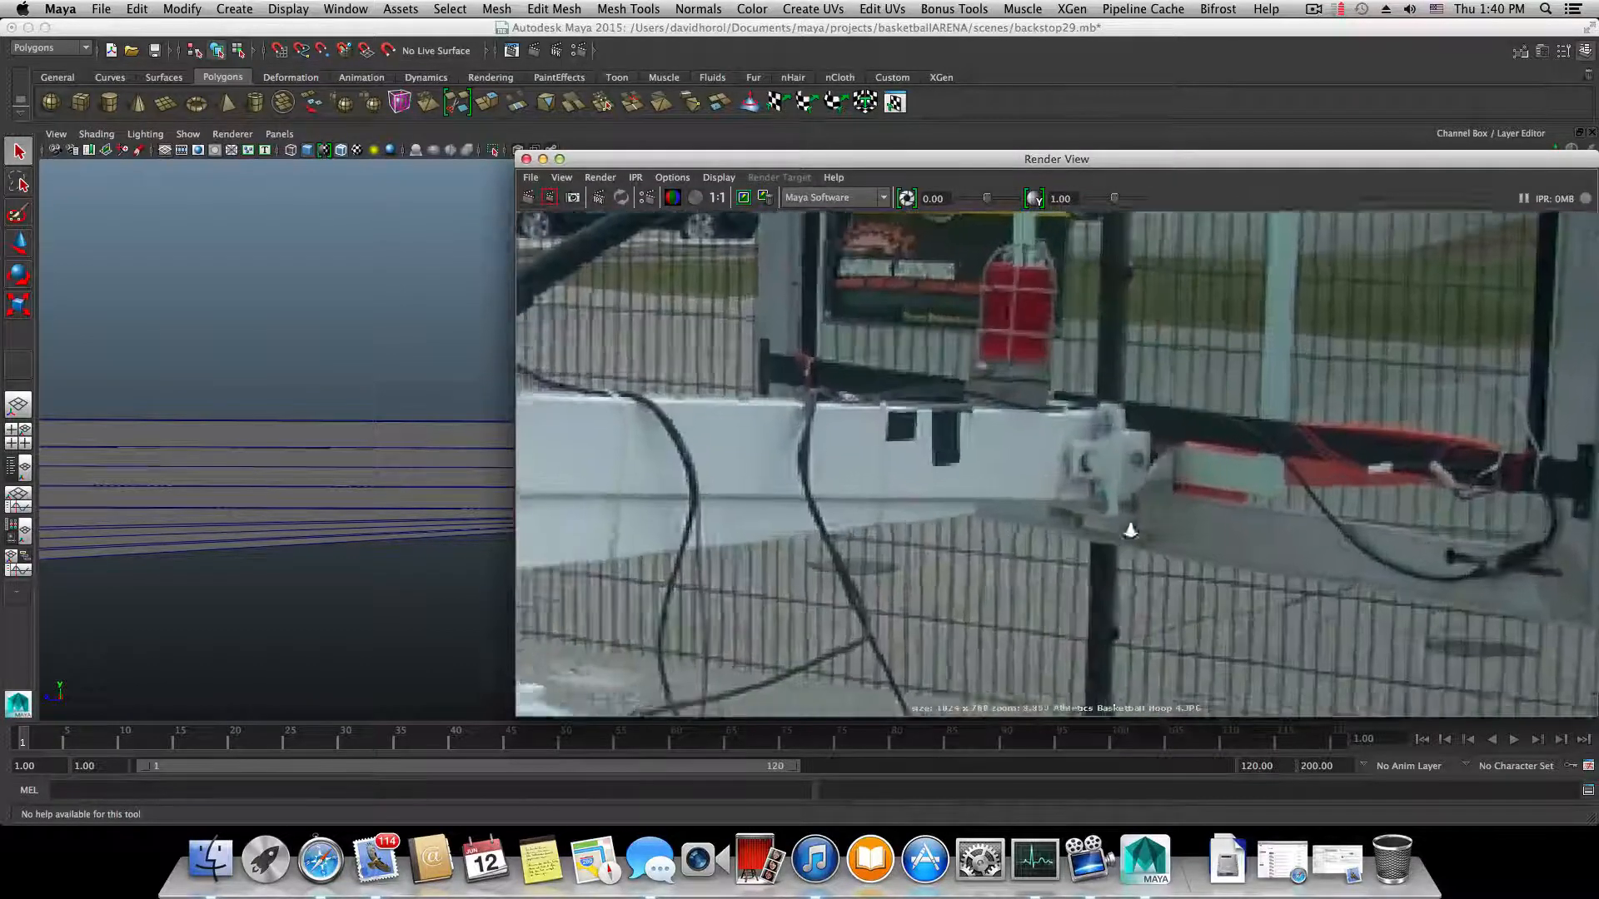
scroll(1130, 530, up, 3)
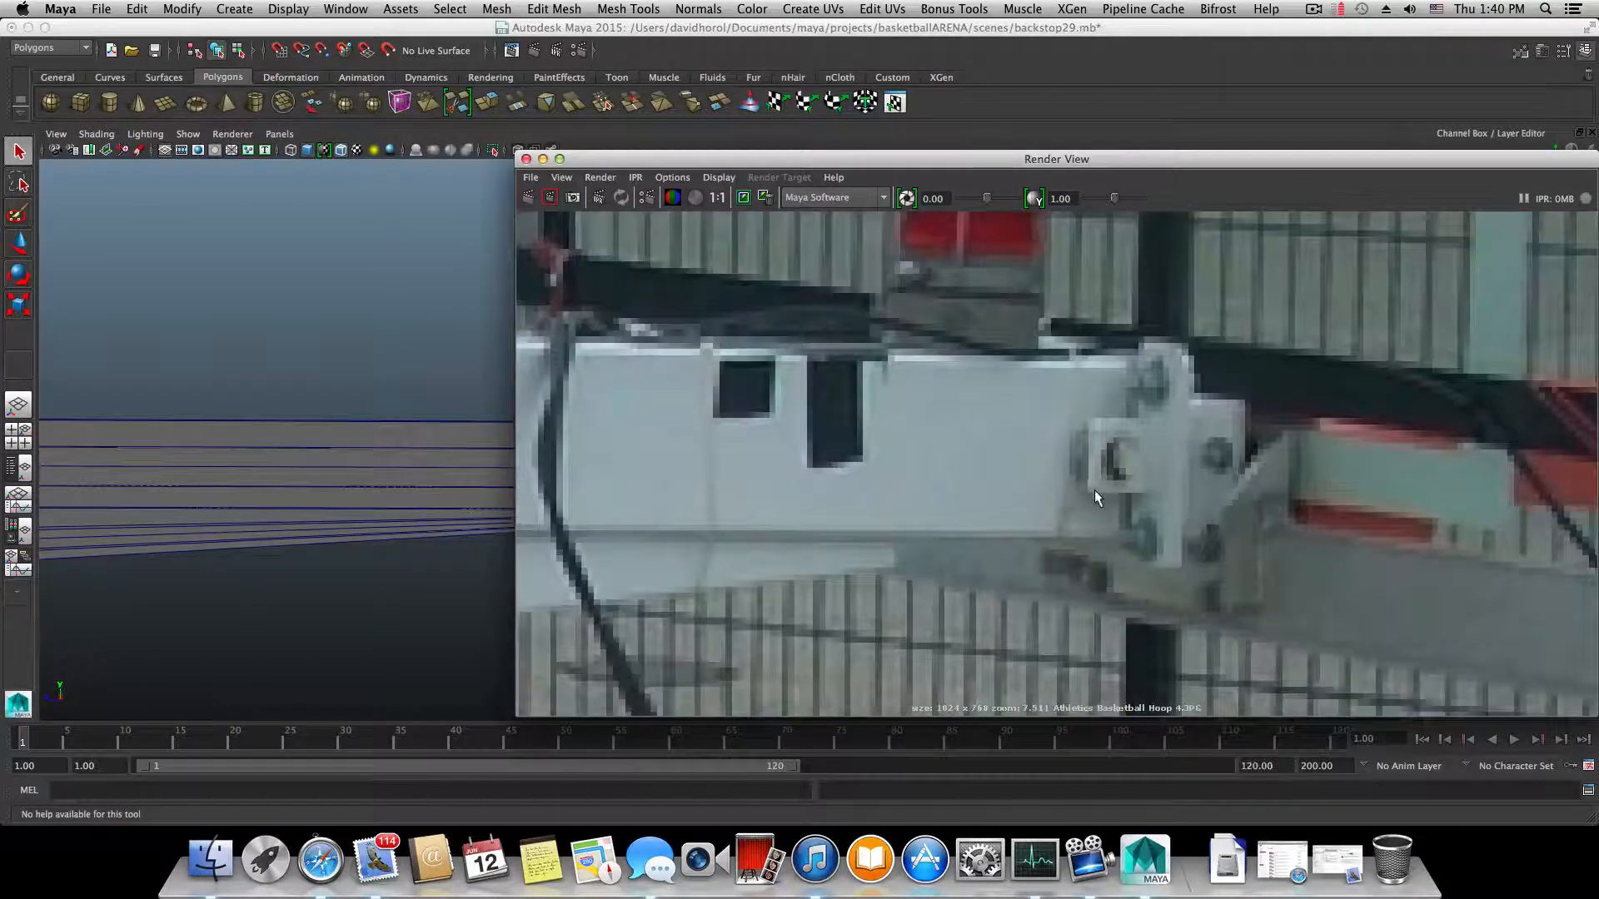
click(526, 158)
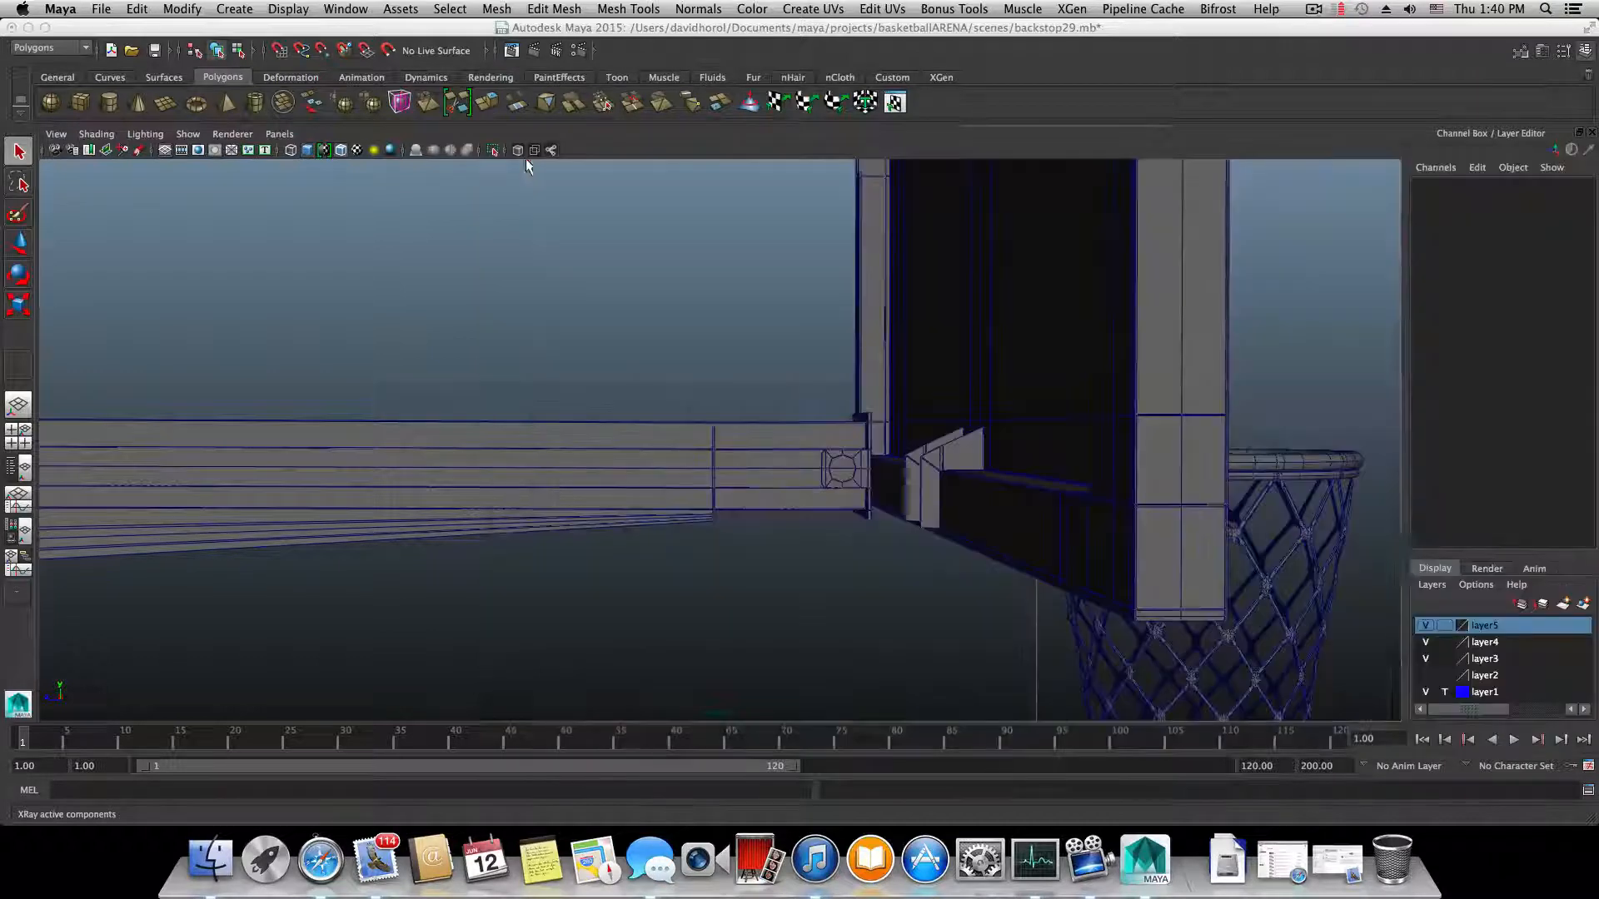
- Isolate the horizontal arm mesh in the perspective view and display it unsmoothed around the octagonal bolt hole
alt+middle_drag(858, 431, 673, 428)
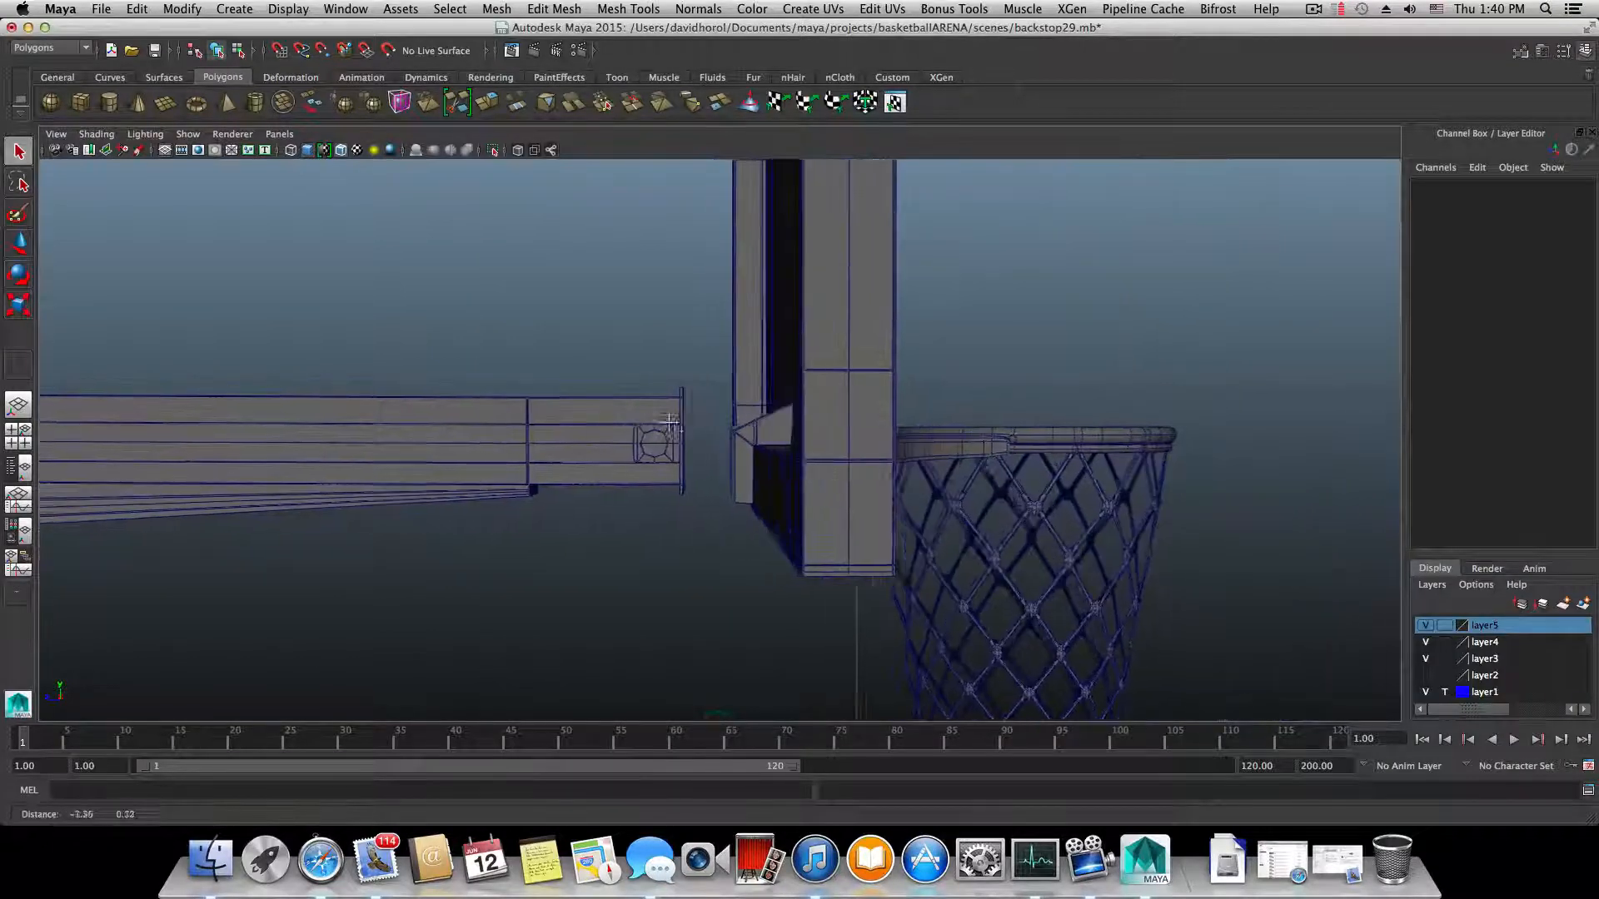
click(608, 413)
click(490, 150)
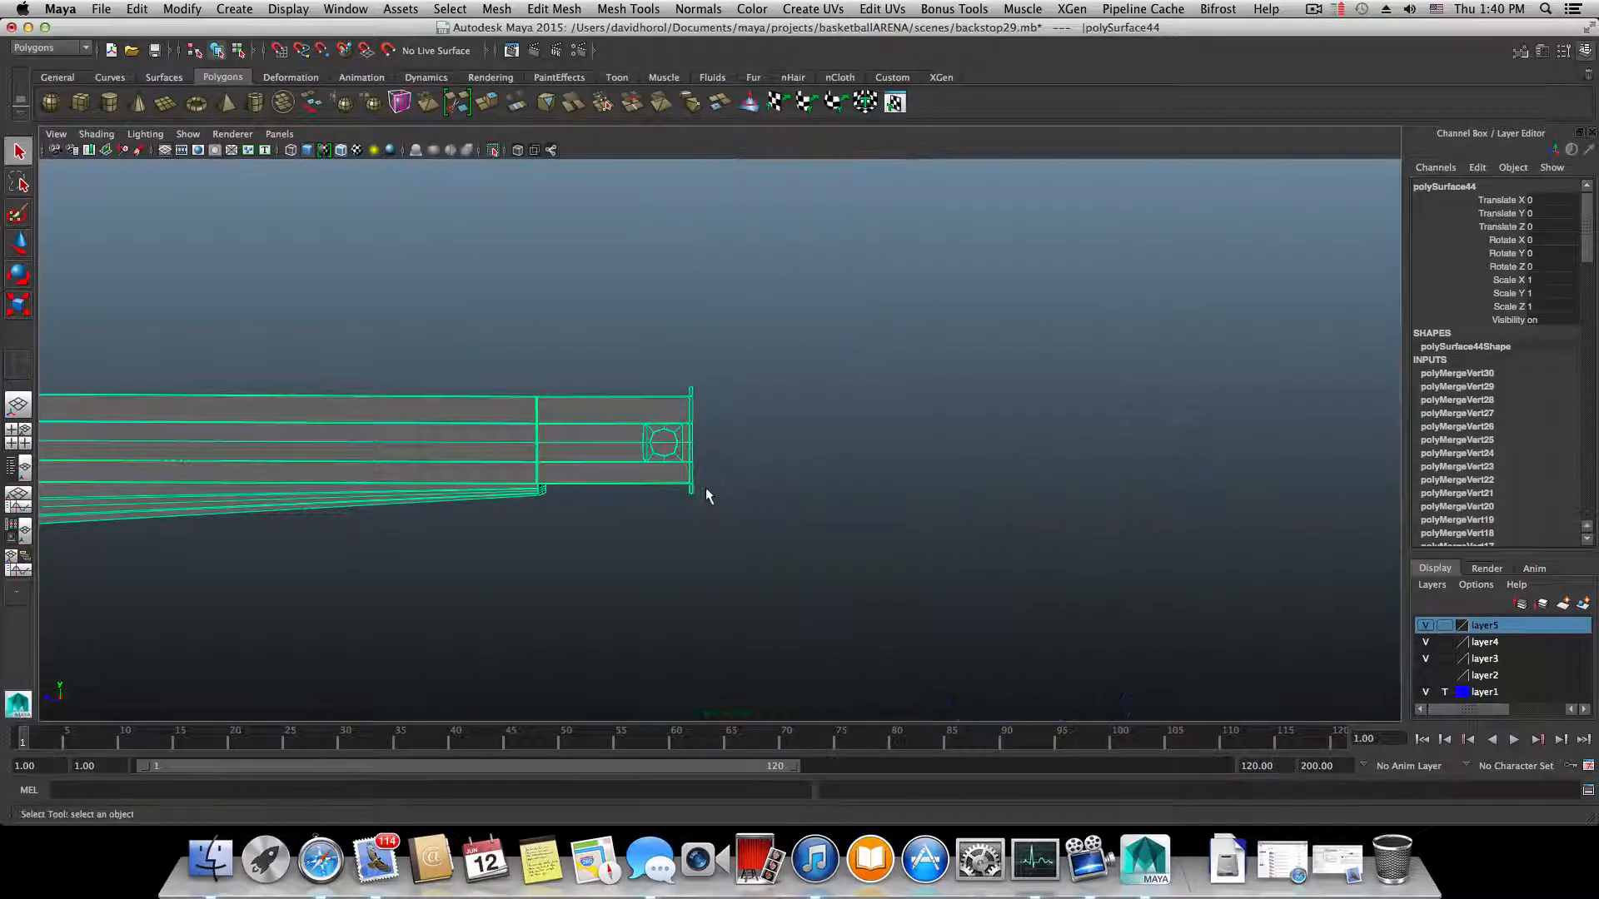
scroll(706, 487, up, 8)
alt+middle_drag(728, 418, 688, 380)
alt+right_drag(691, 382, 901, 464)
alt+middle_drag(692, 416, 652, 454)
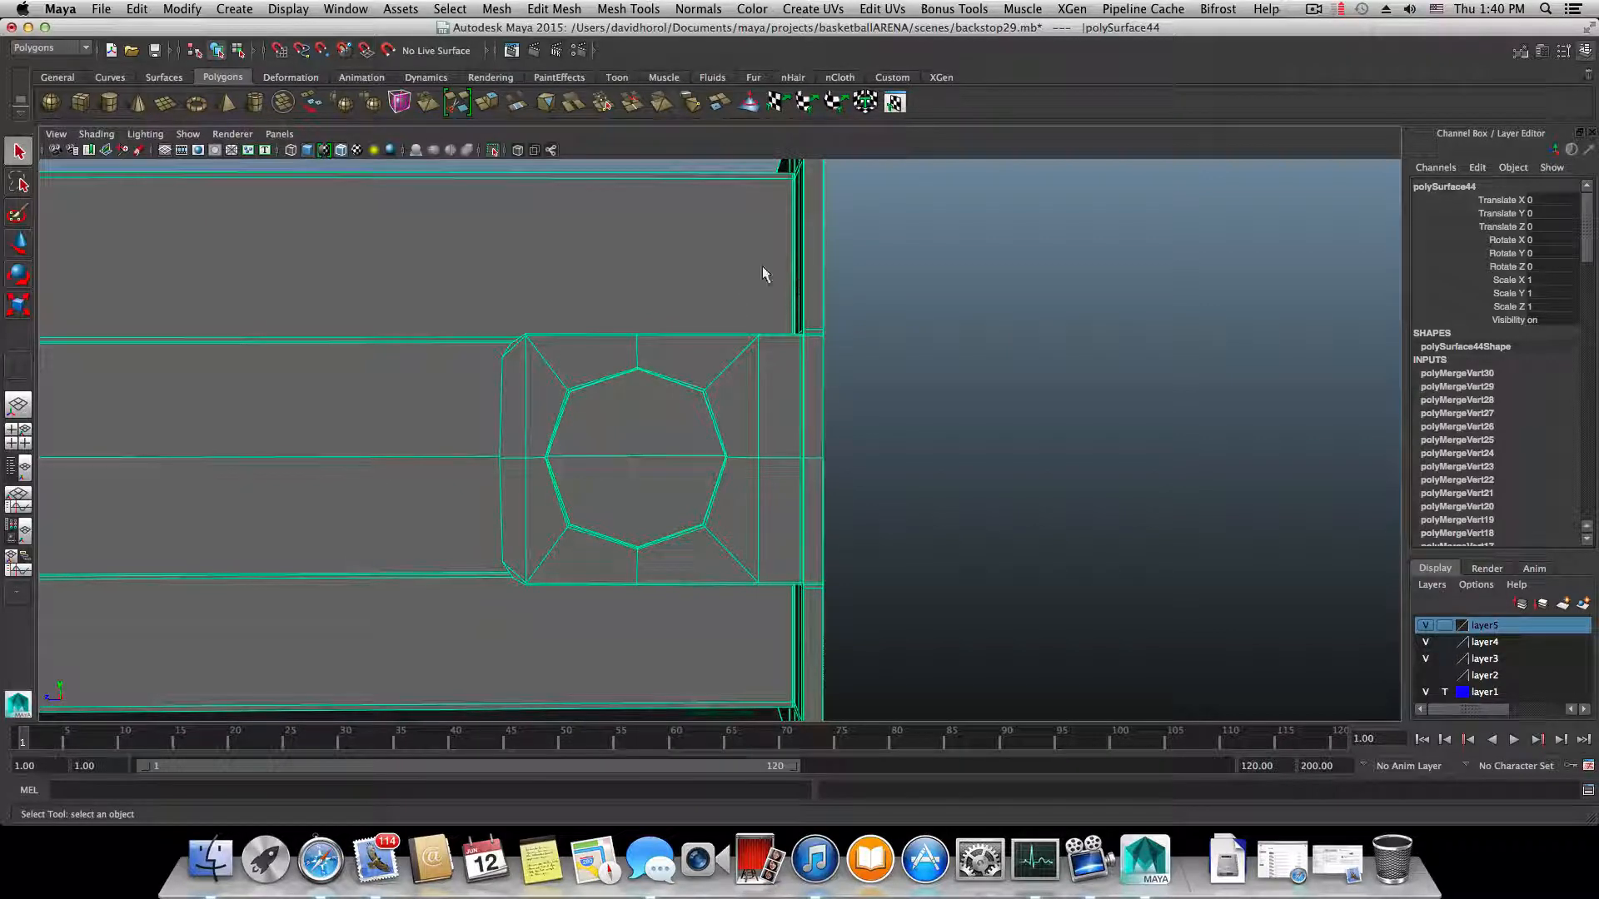
key(1)
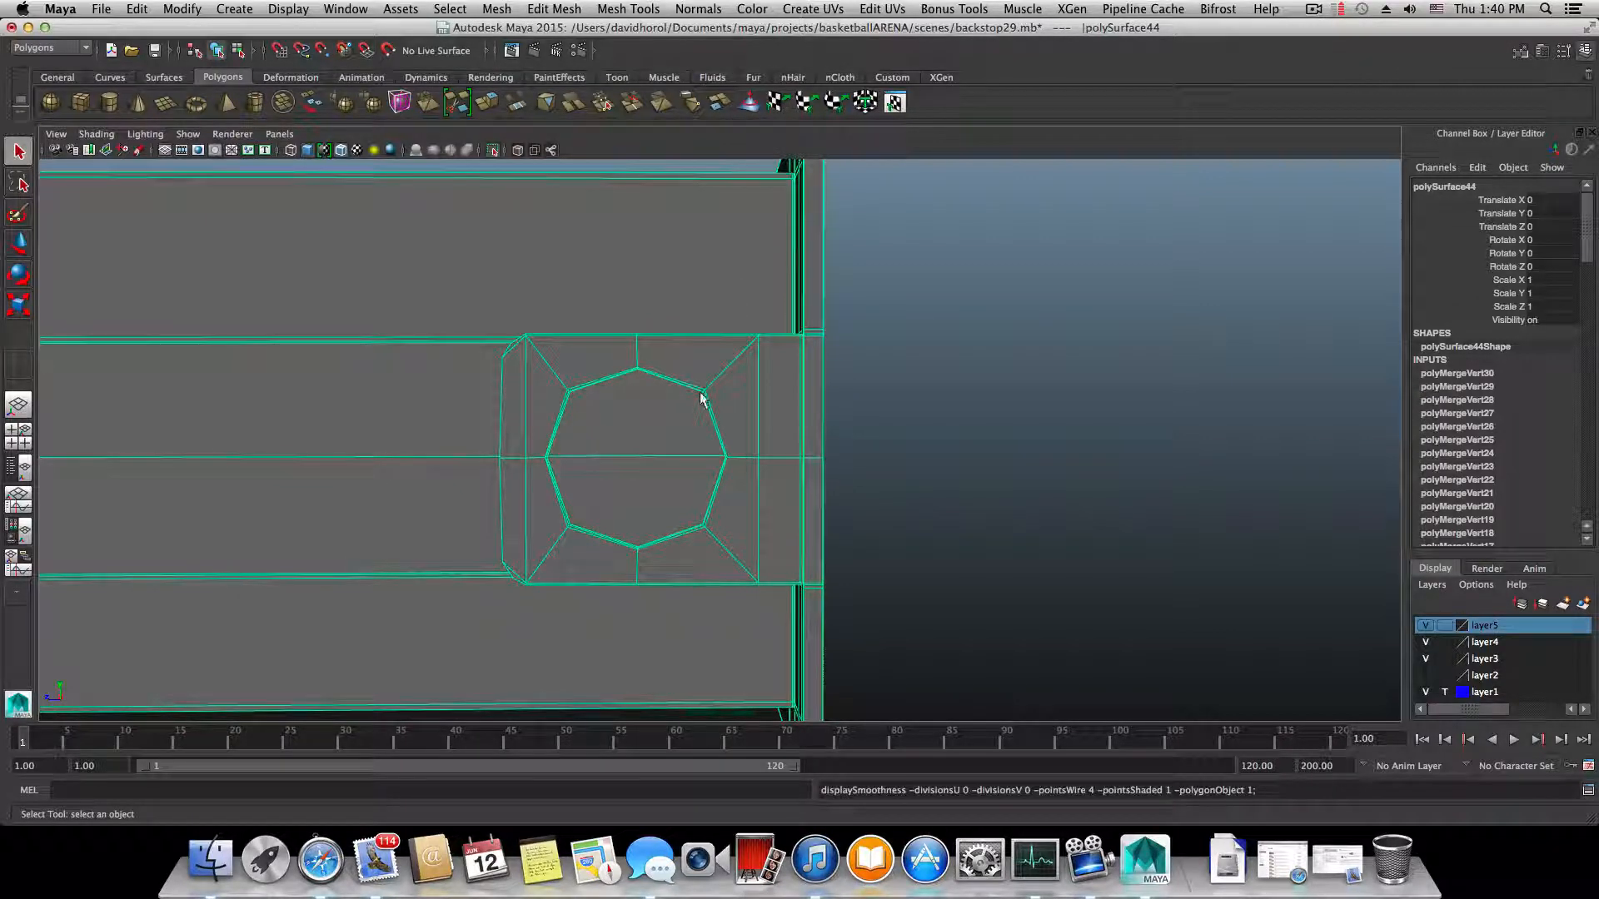
right_click(640, 465)
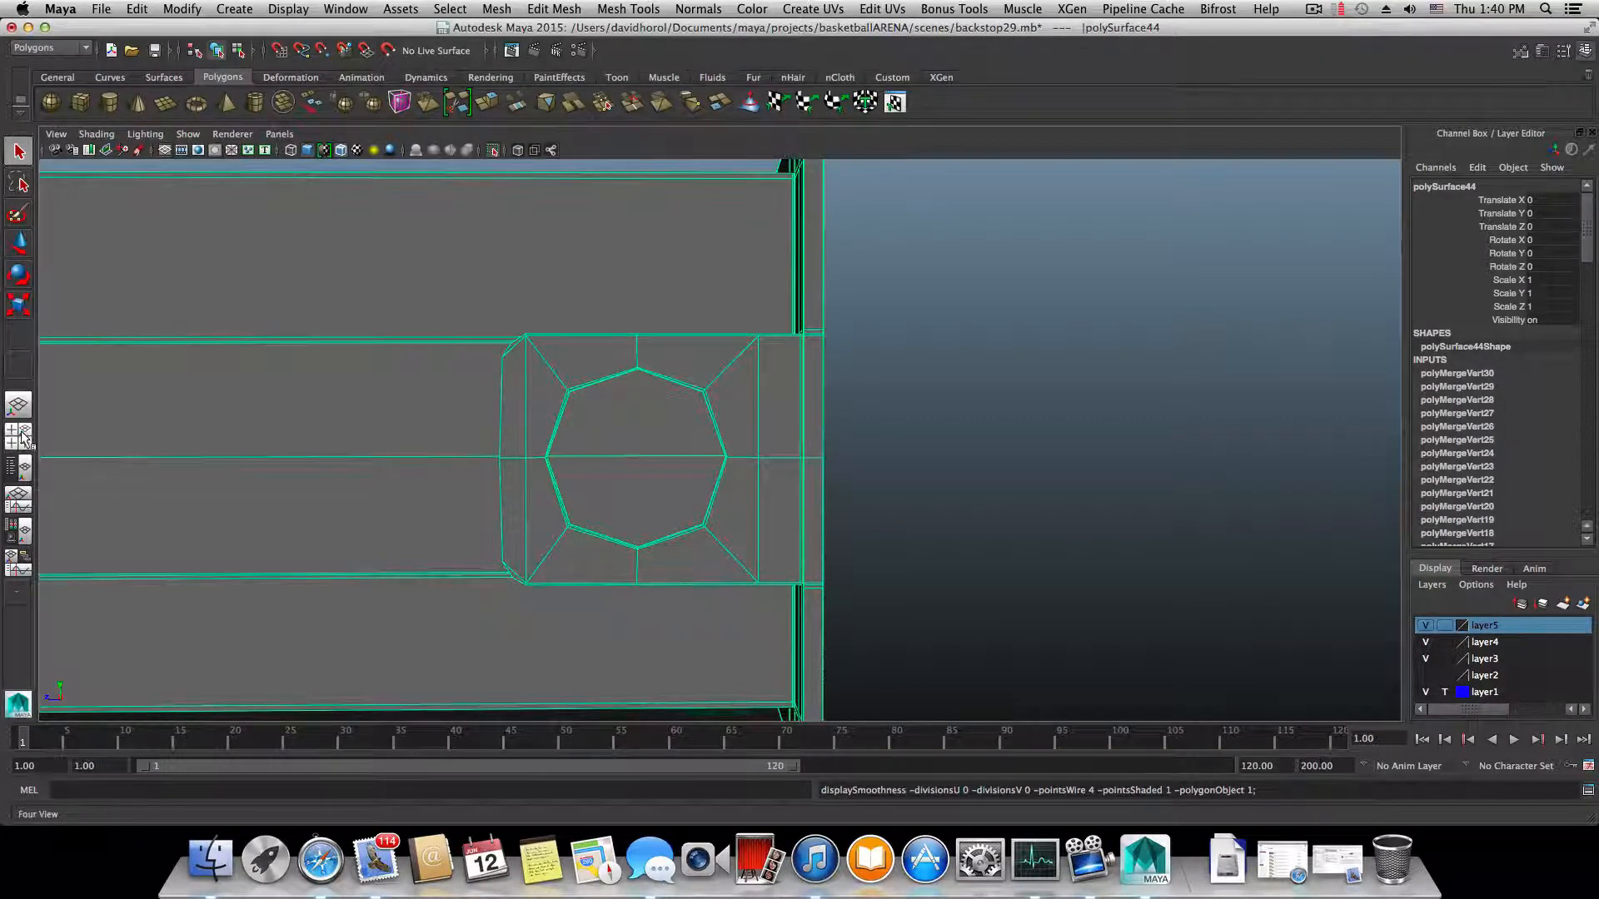
- In the maximized side view, insert a vertical edge loop on the arm through the centre of the octagonal hole
click(18, 406)
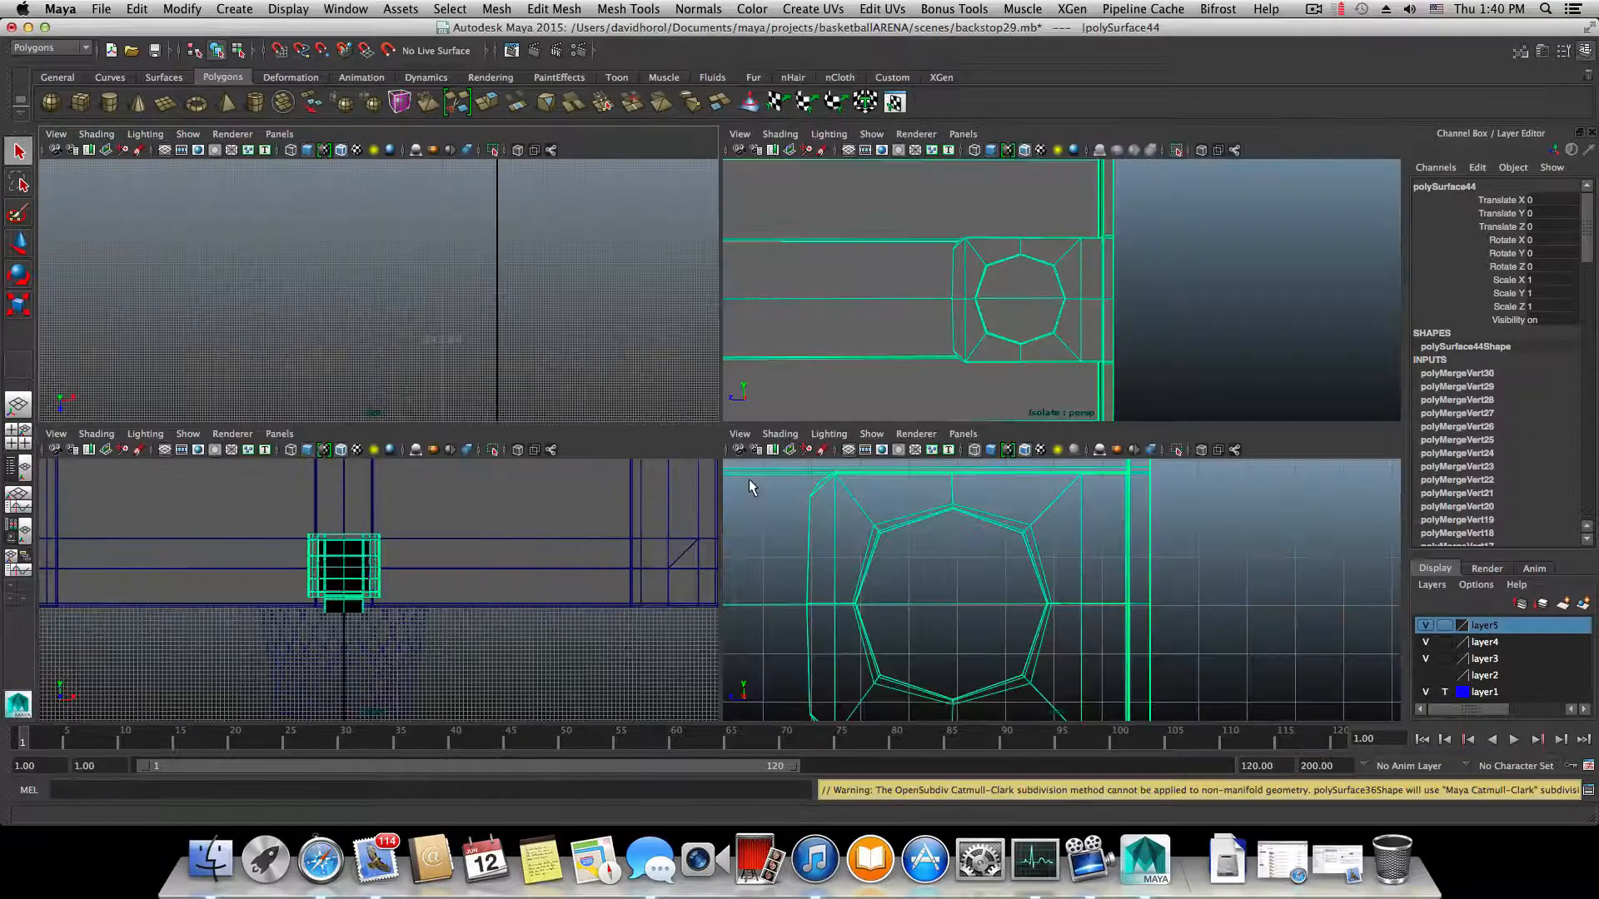
key(space)
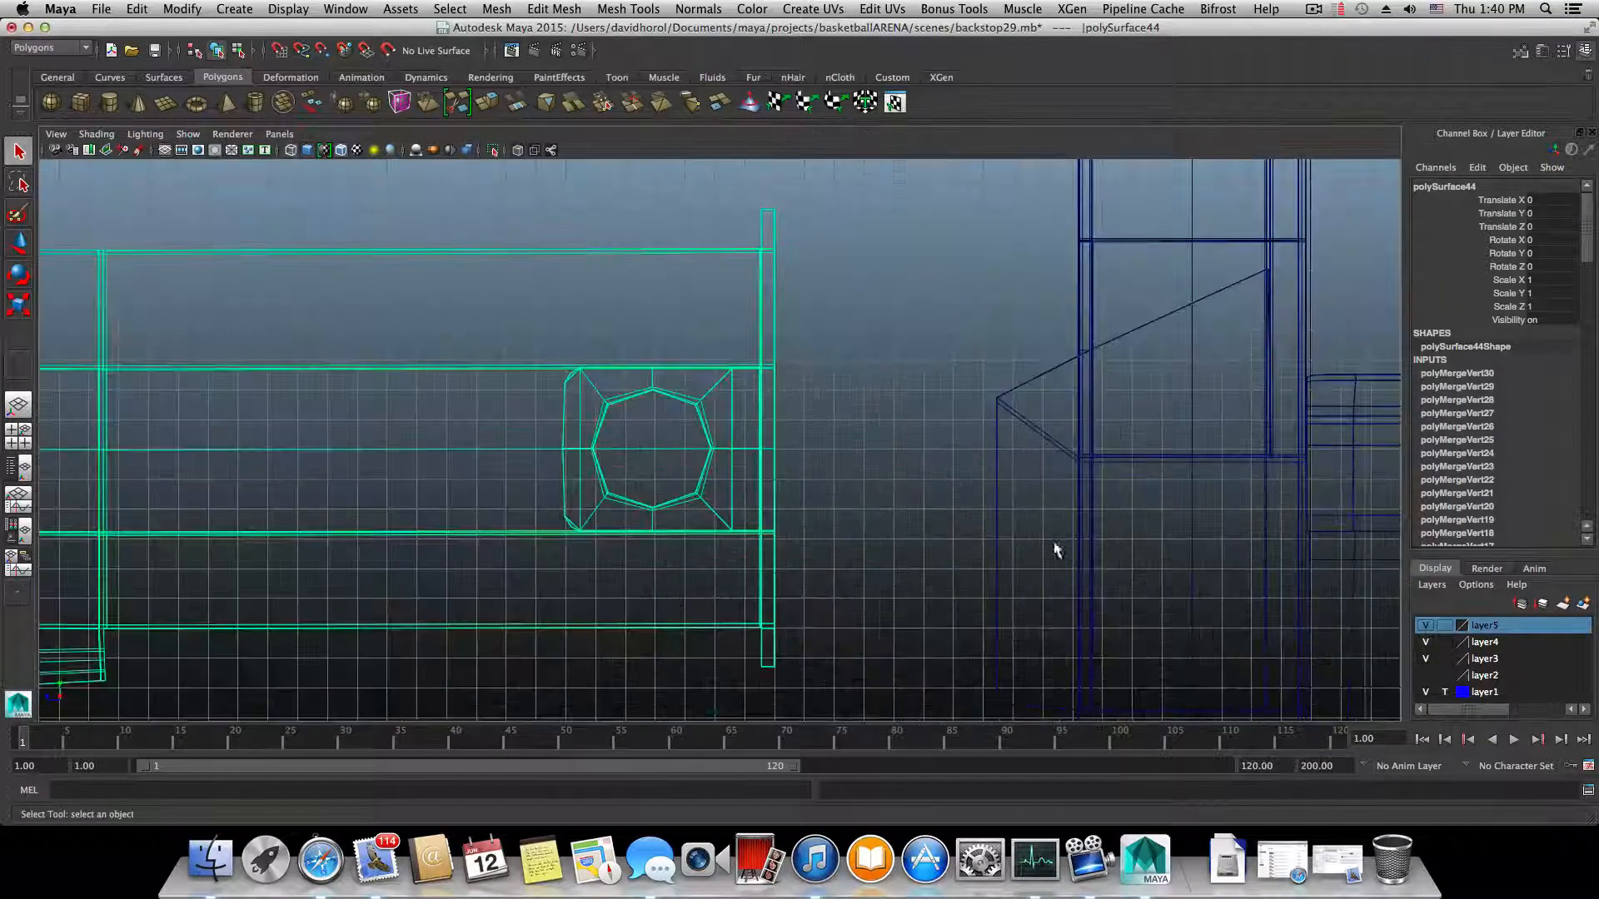
scroll(750, 458, up, 3)
scroll(752, 457, up, 3)
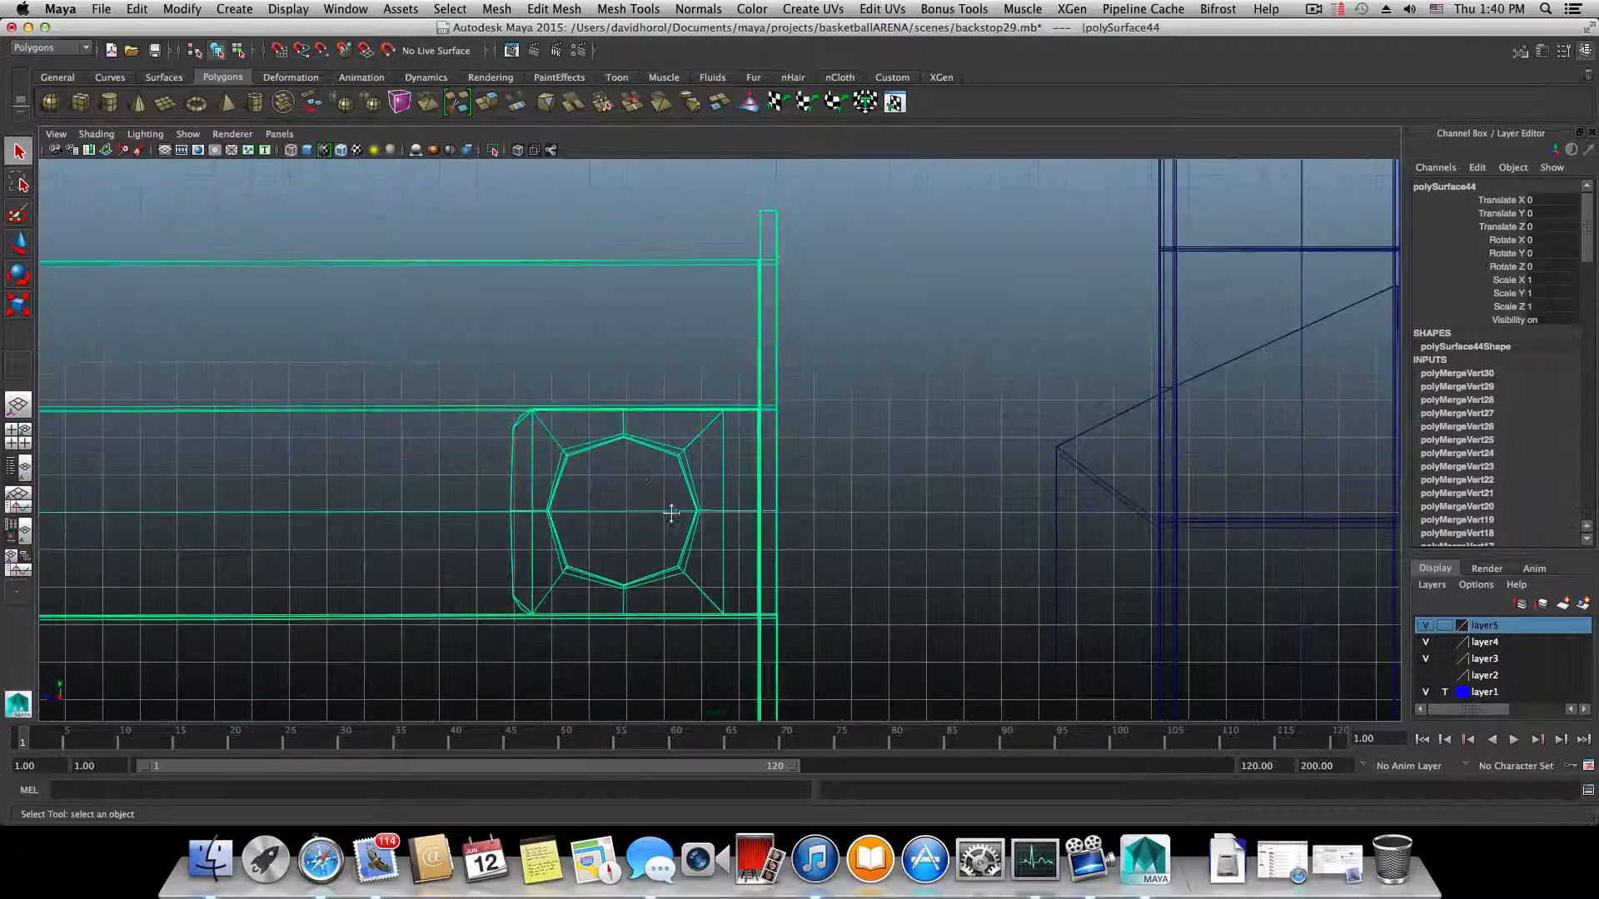
shift+right_click(628, 306)
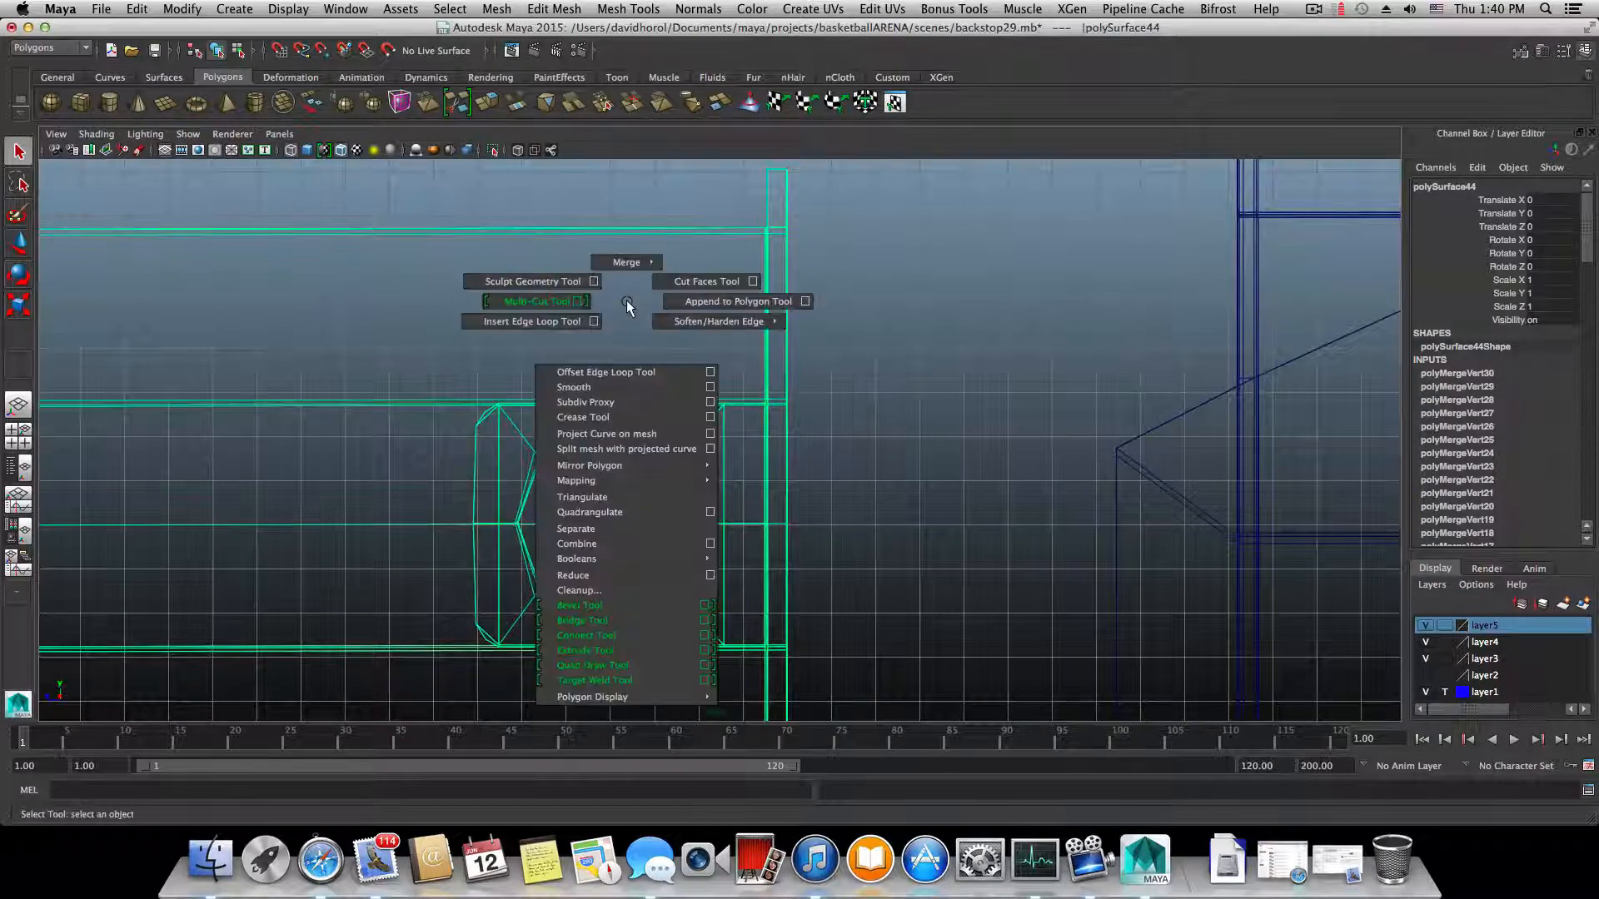
click(528, 320)
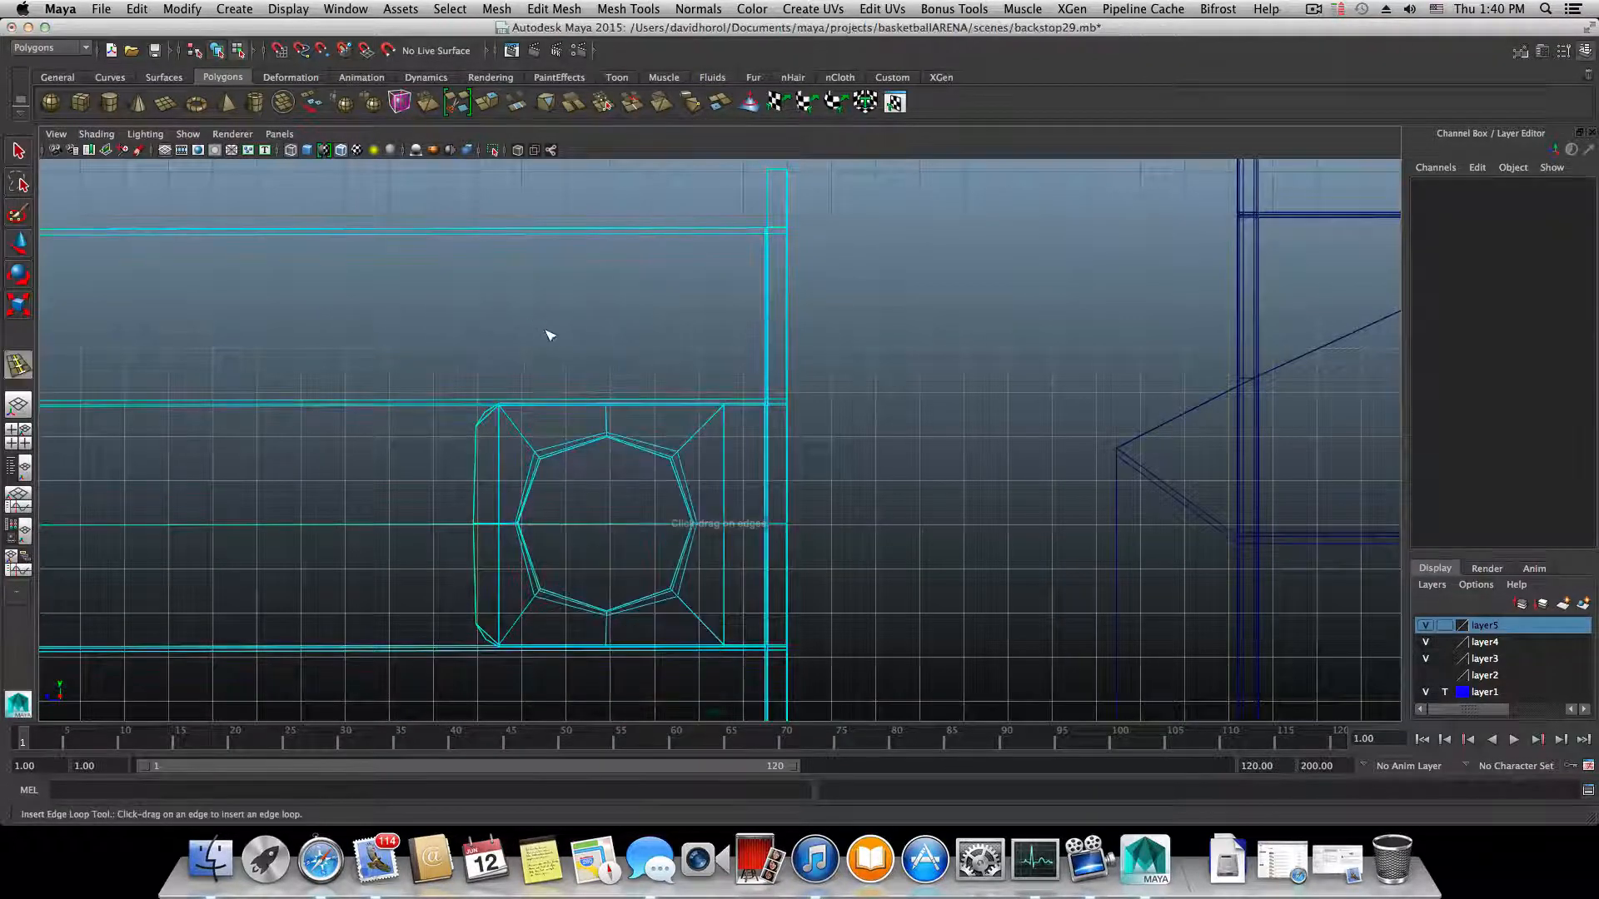
click(609, 232)
drag(608, 237, 608, 242)
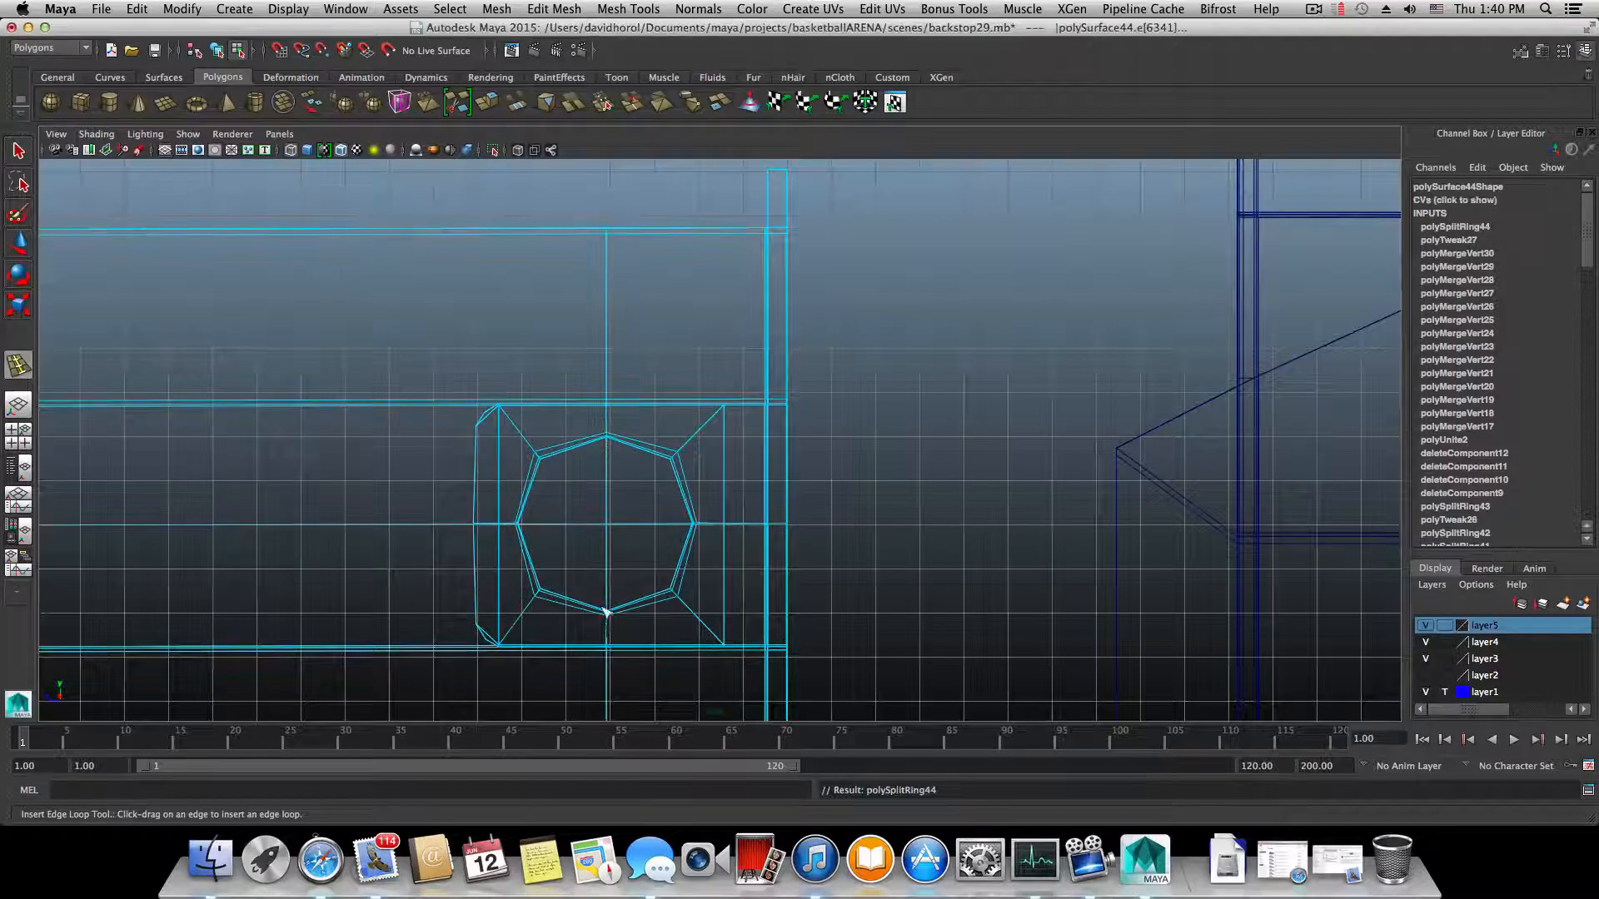
- Insert two closely spaced vertical edge loops on the arm along the plate edge farthest from the backboard
alt+middle_drag(578, 581, 644, 551)
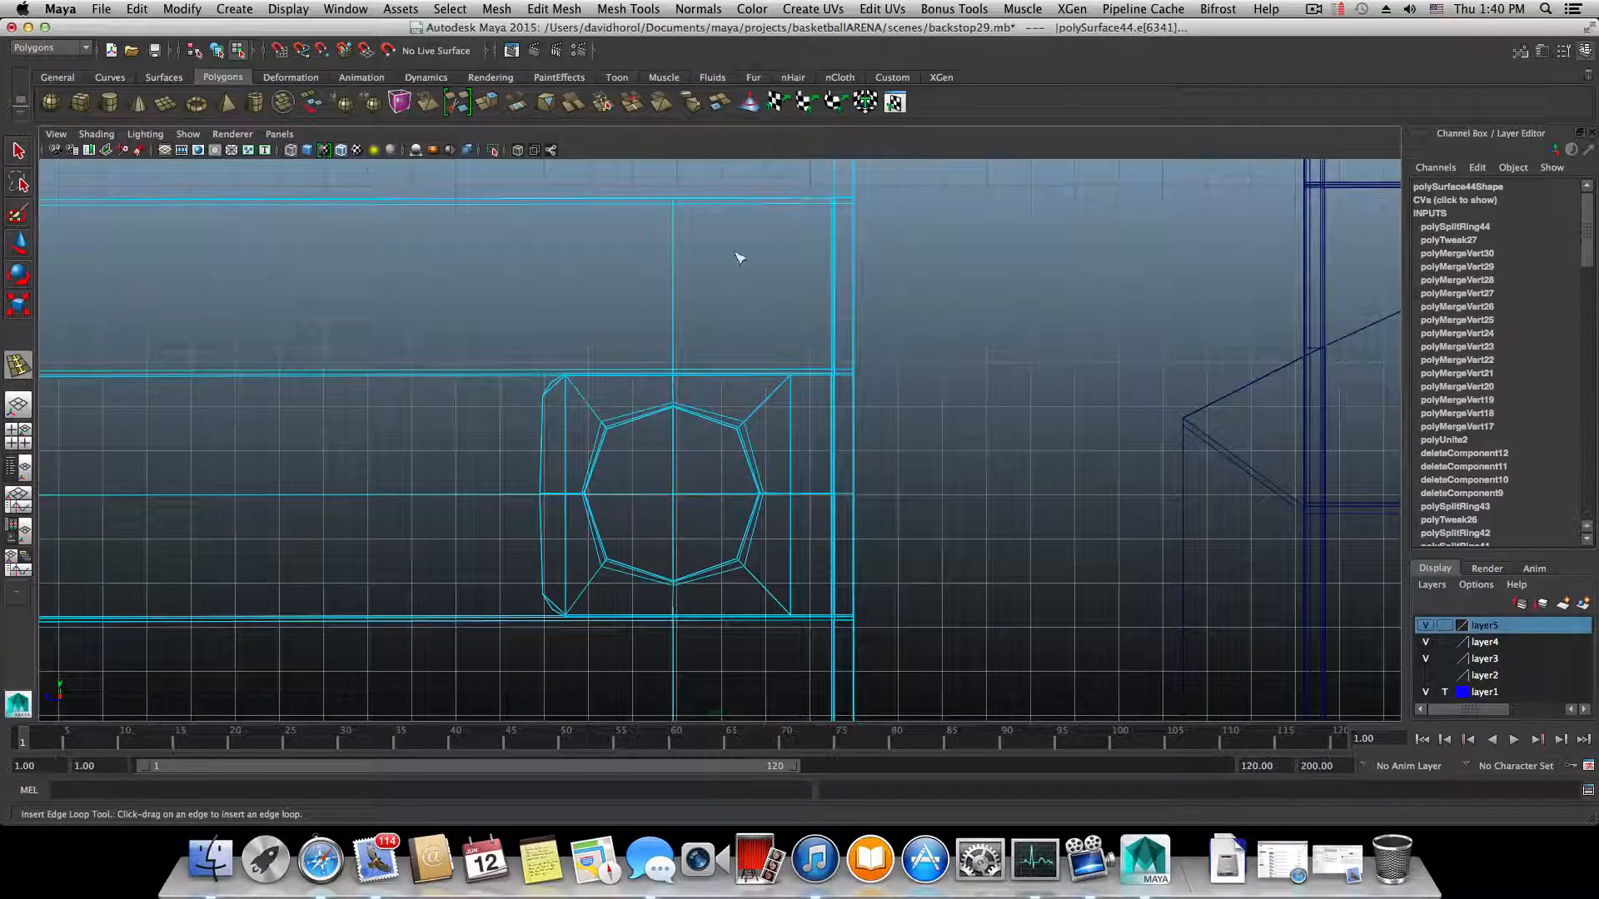
drag(516, 212, 546, 218)
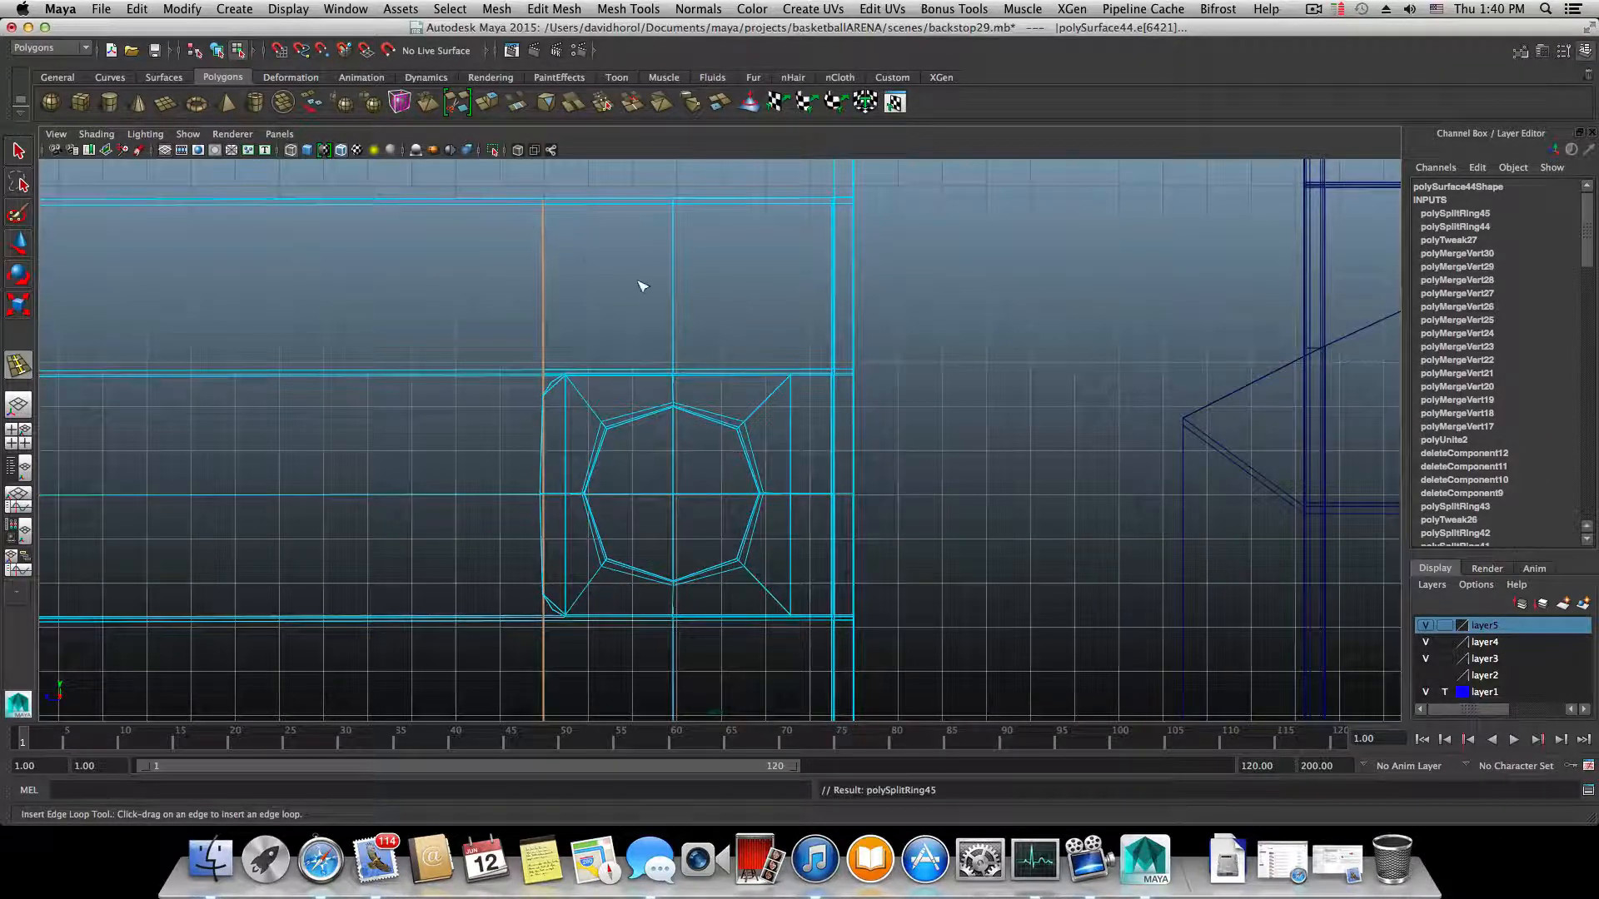
drag(551, 207, 550, 206)
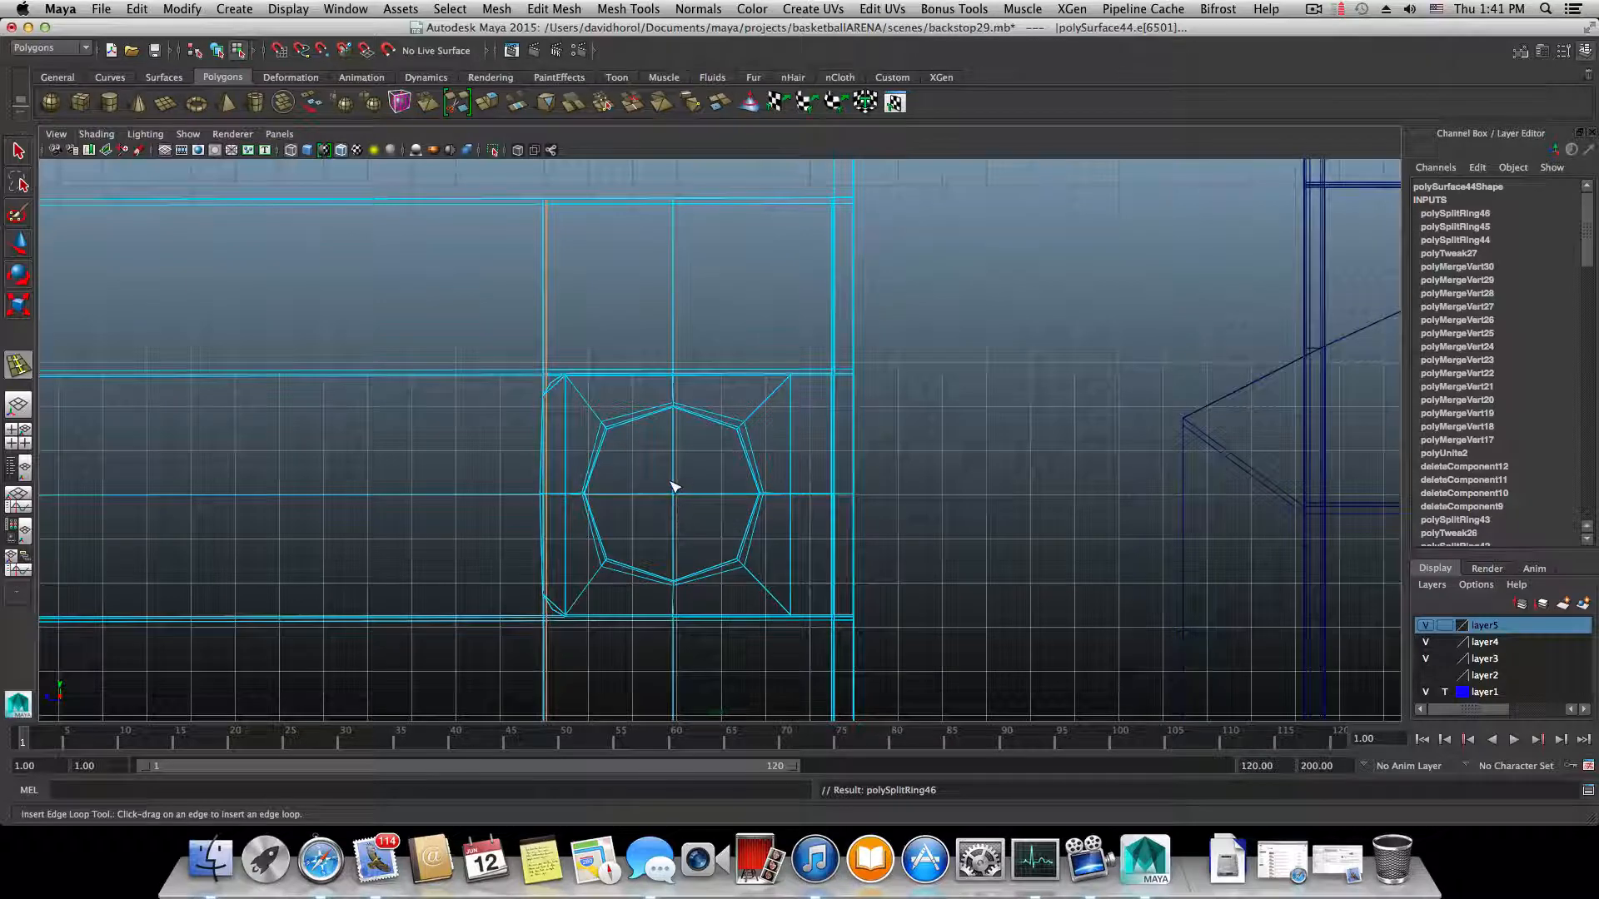
alt+middle_drag(674, 487, 651, 413)
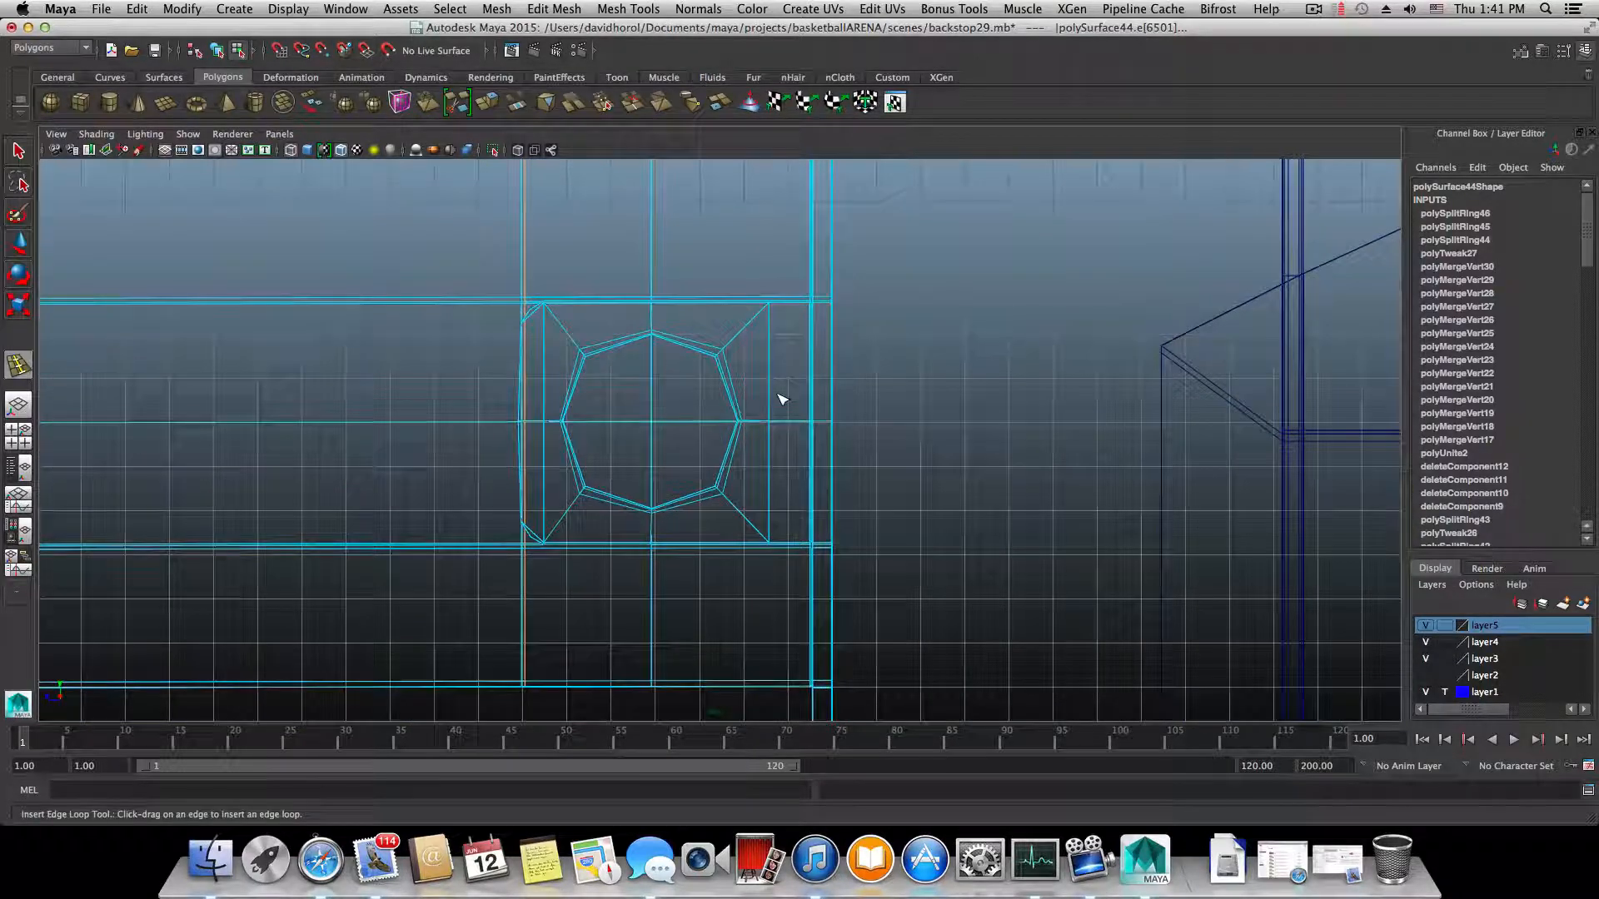
- In the side view, insert two closely spaced vertical edge loops on the arm, aligned with the plate's vertical edge on the hole's backboard side
key(space)
key(space)
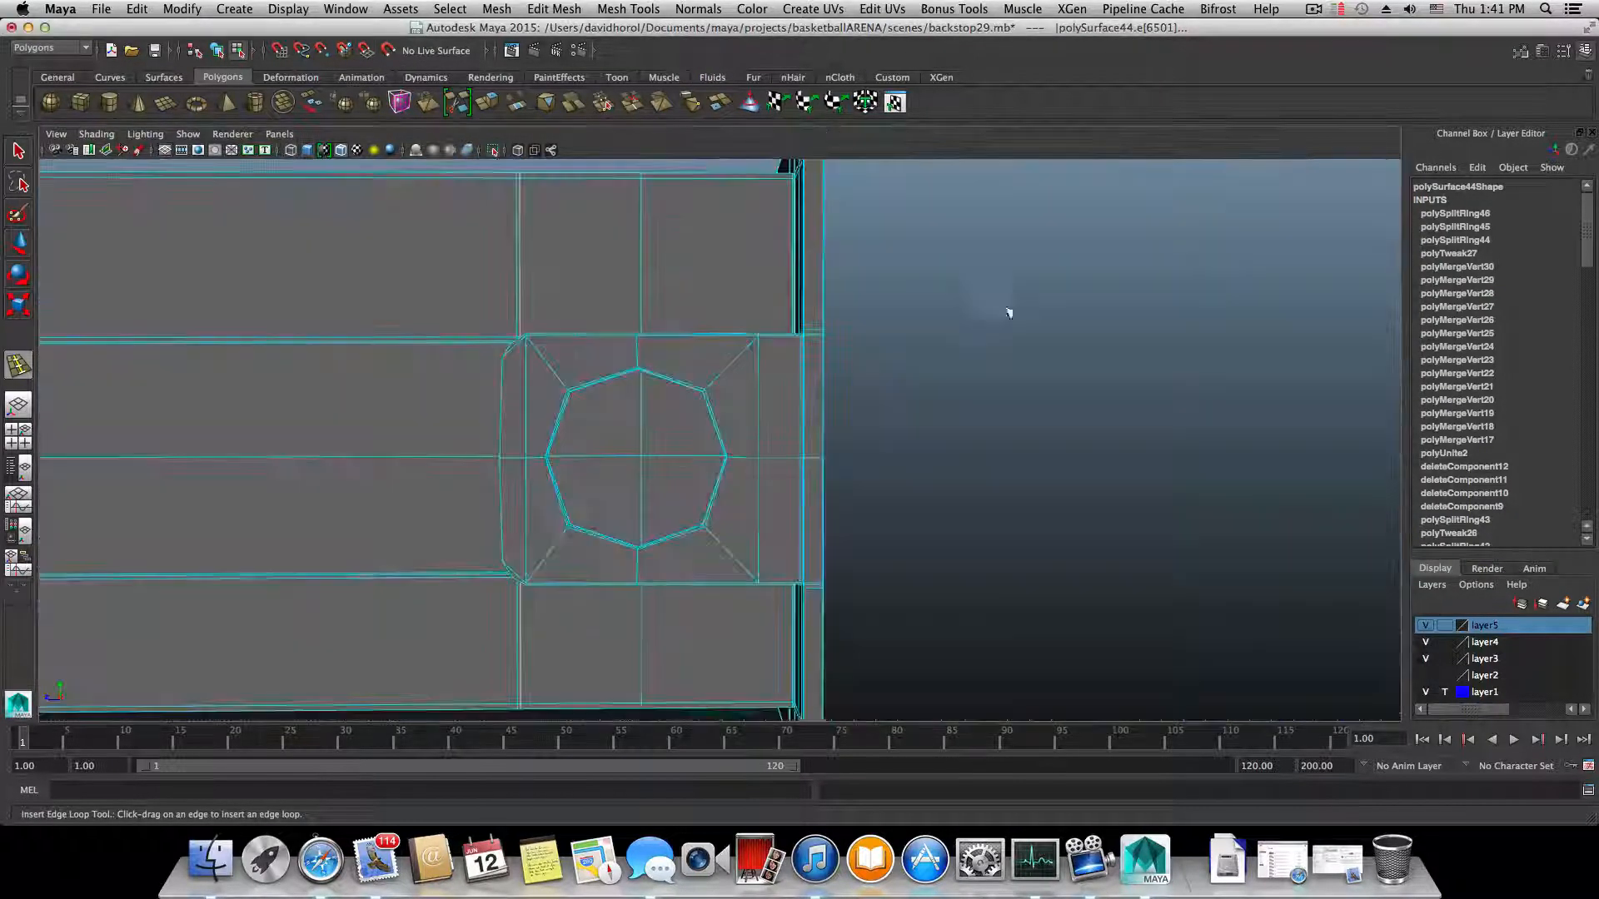
alt+drag(1010, 311, 991, 316)
alt+drag(688, 391, 664, 307)
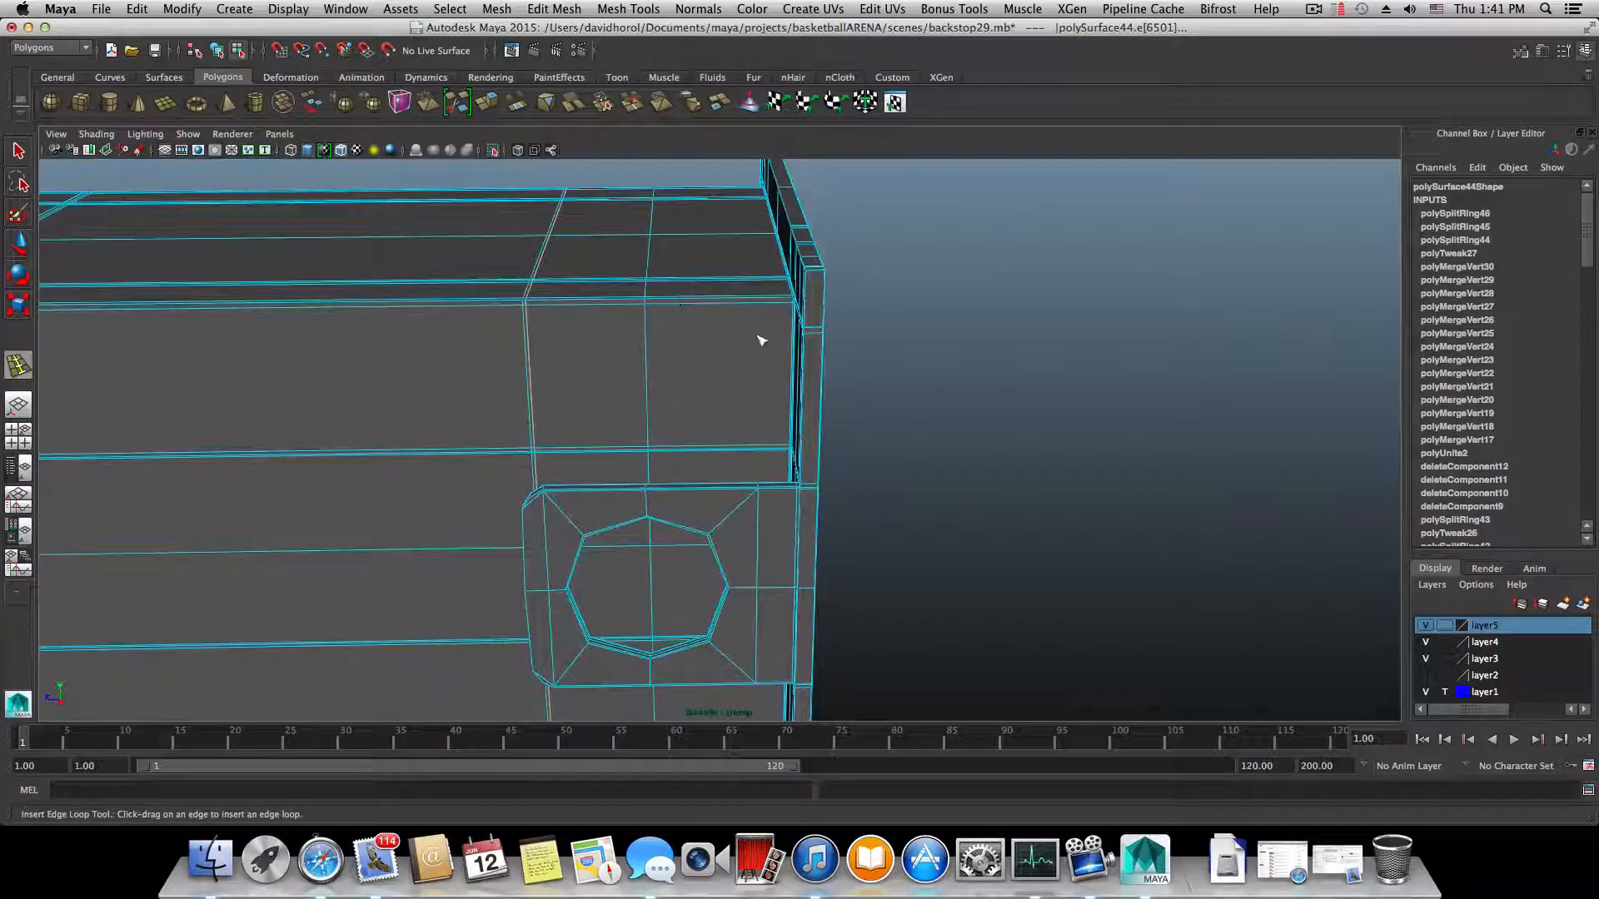
alt+right_drag(672, 377, 746, 471)
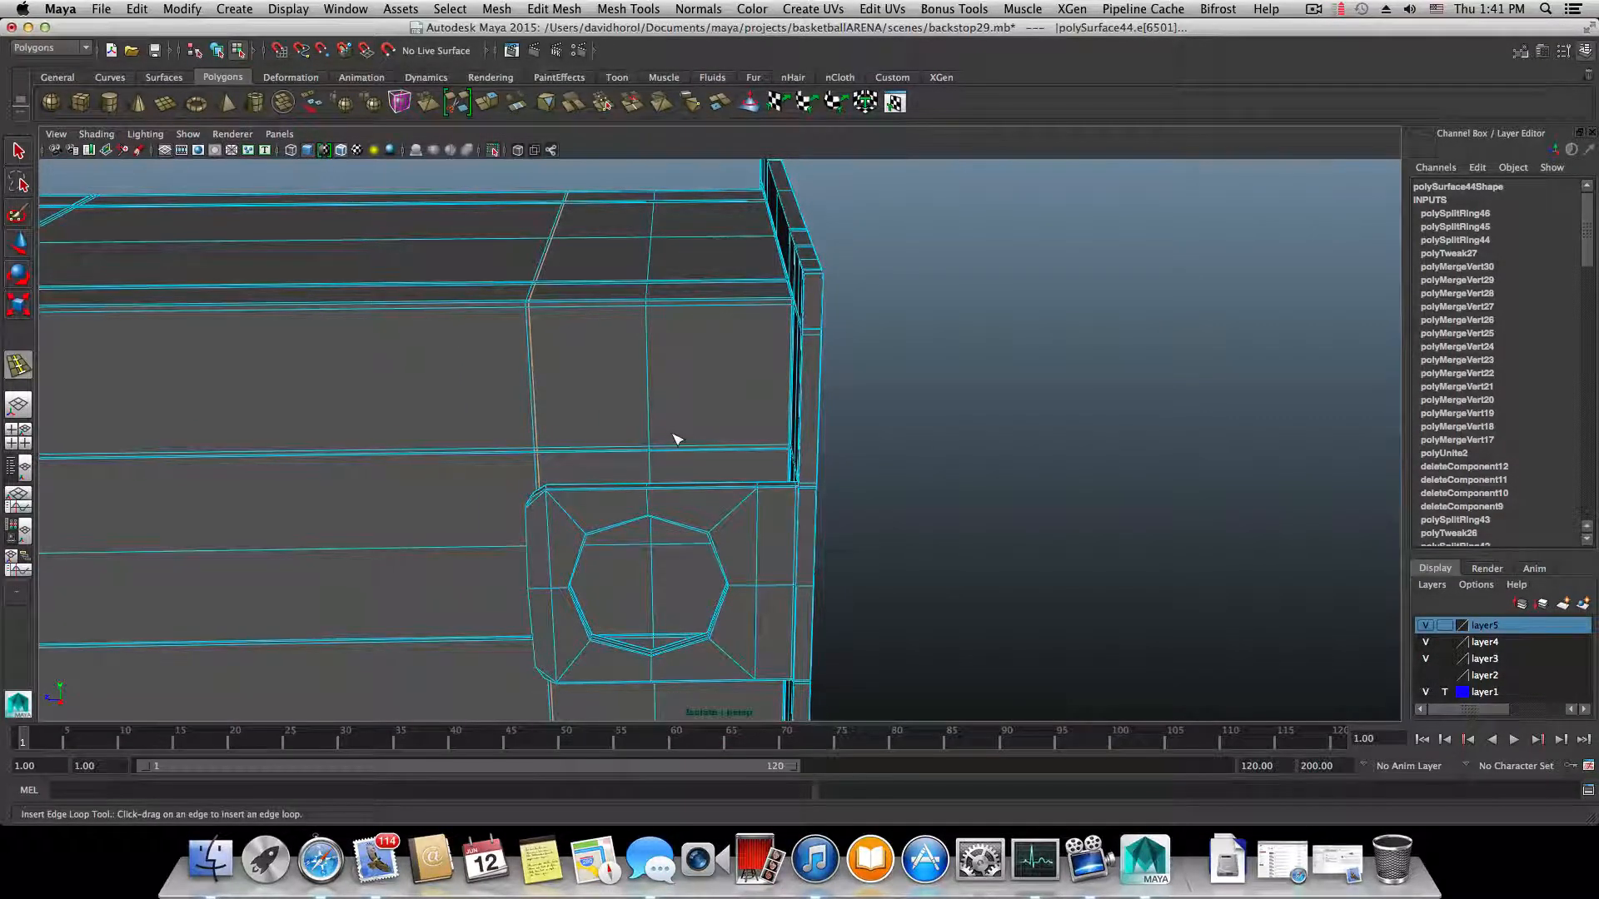
click(18, 436)
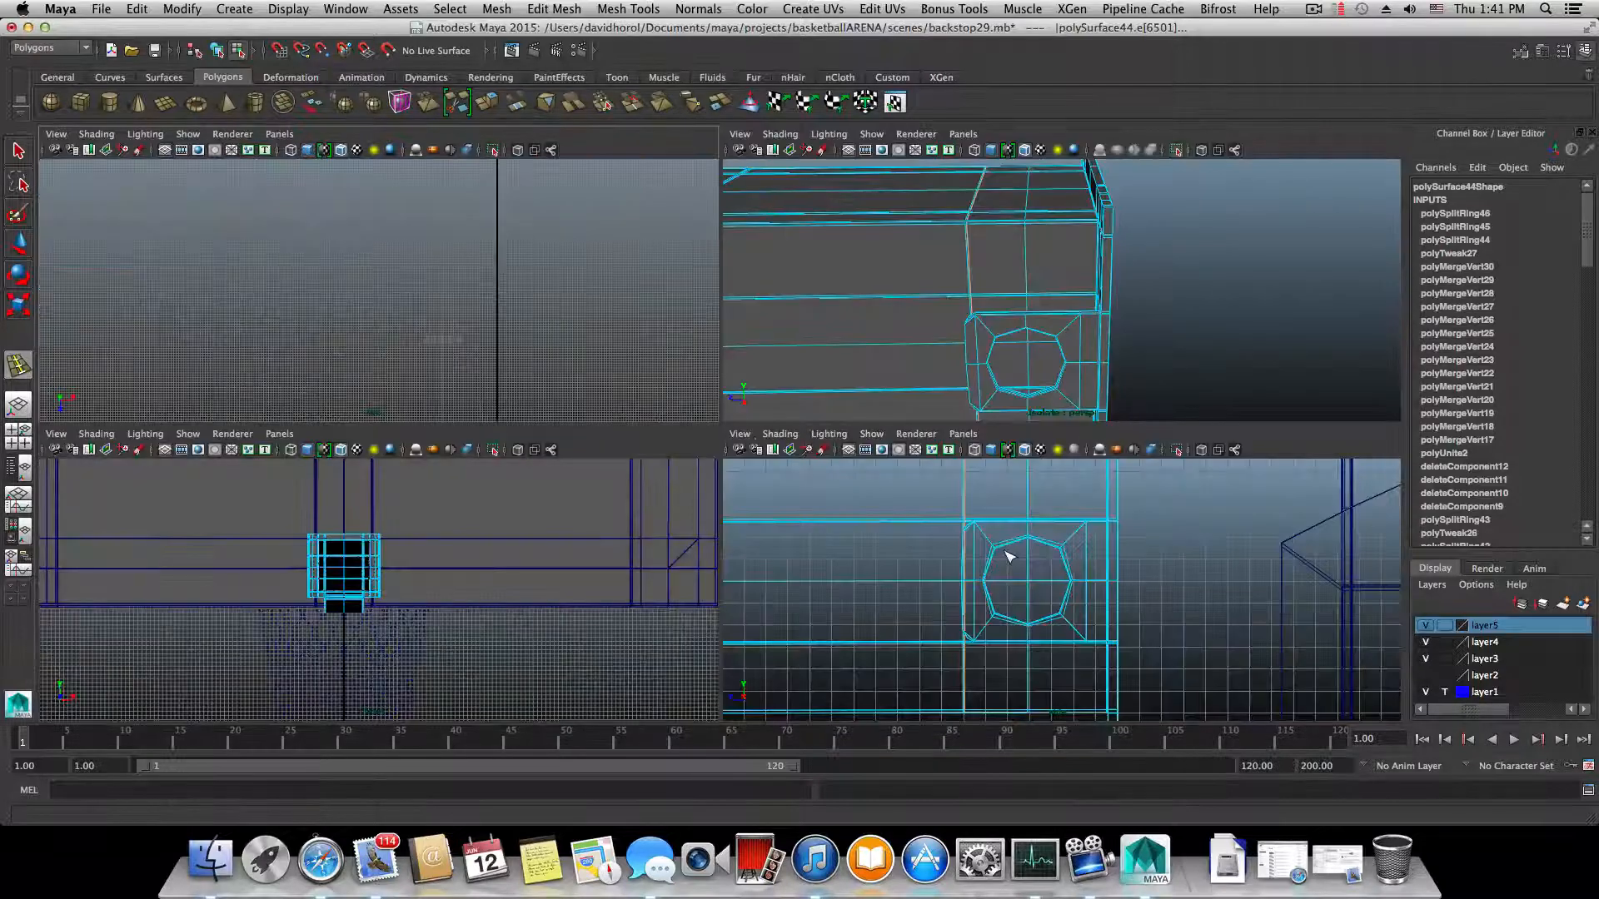
key(space)
alt+middle_drag(745, 328, 667, 501)
drag(713, 304, 698, 310)
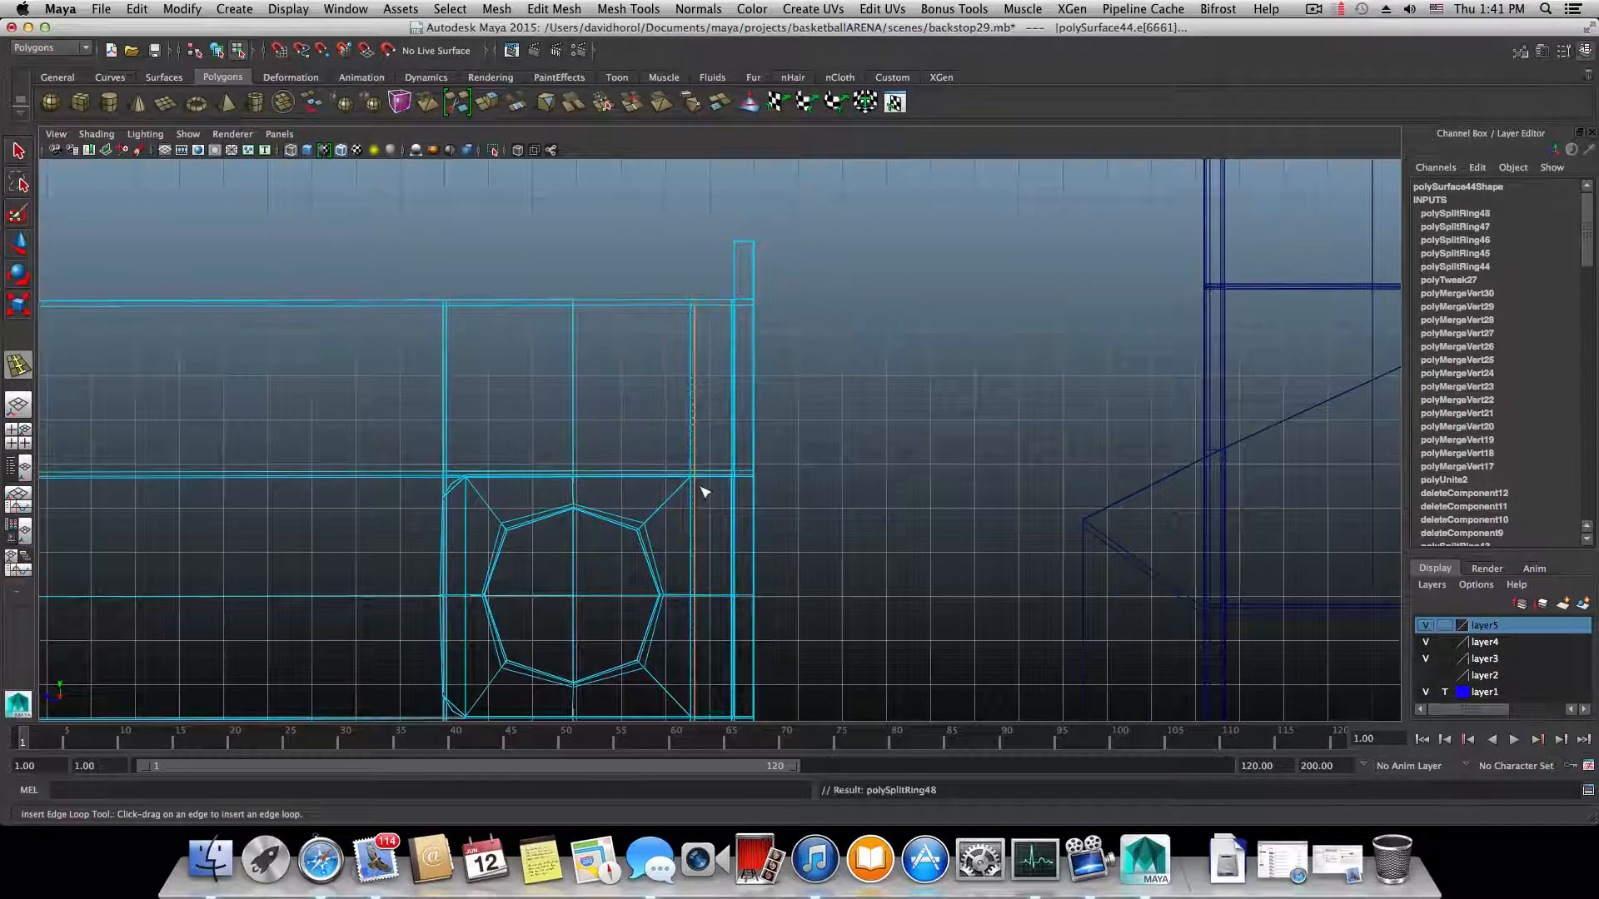
key(space)
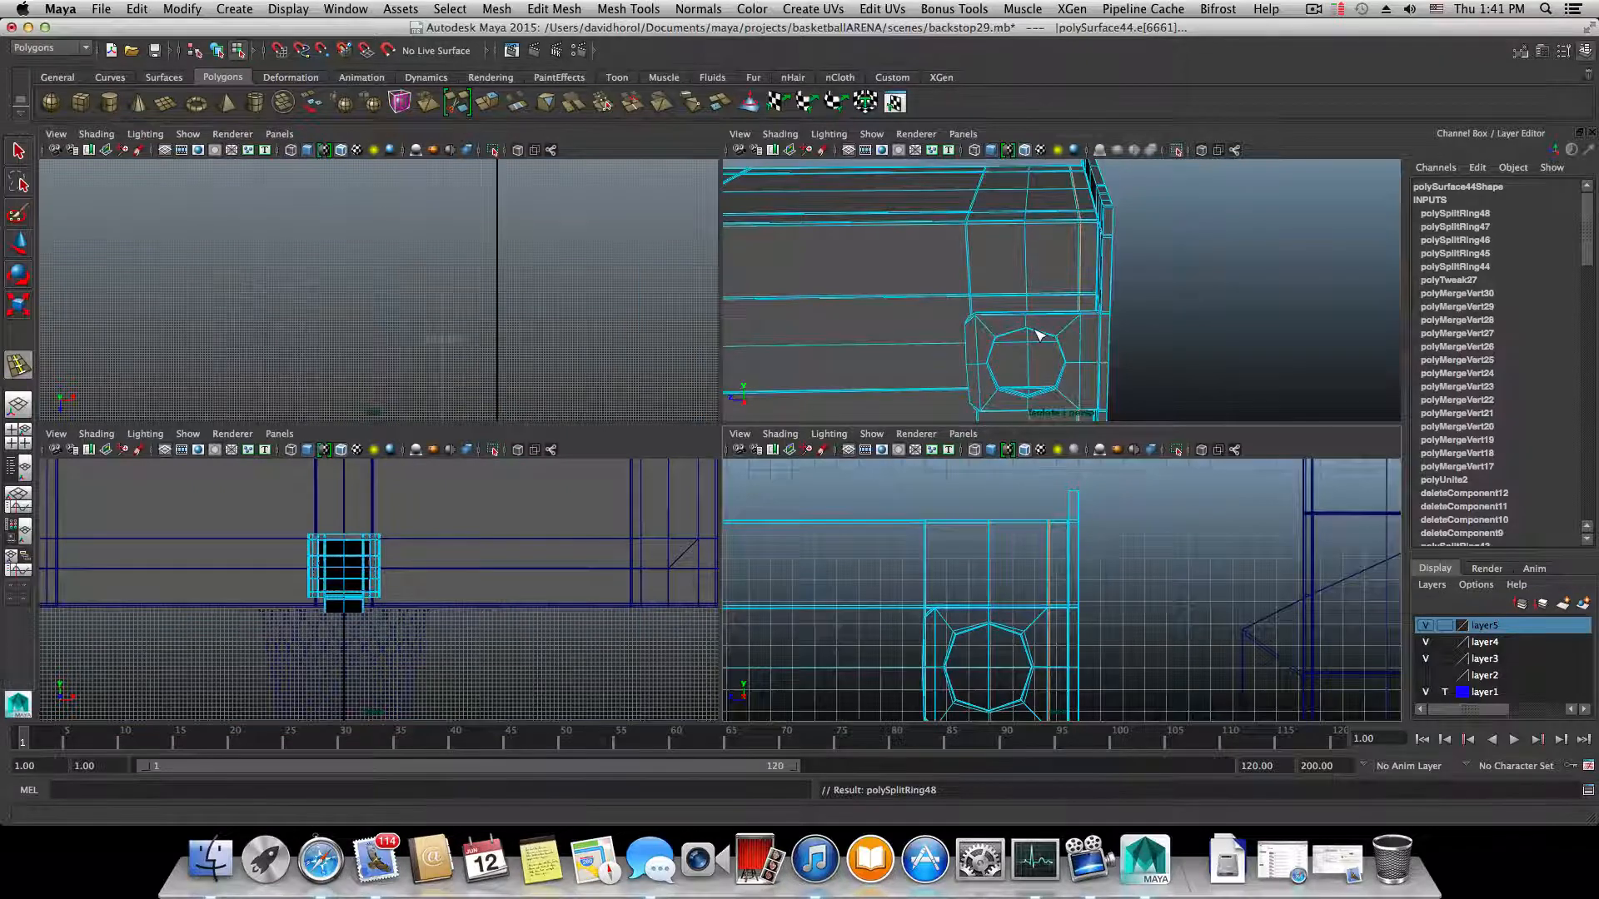
key(space)
scroll(760, 495, up, 10)
alt+middle_drag(760, 495, 982, 378)
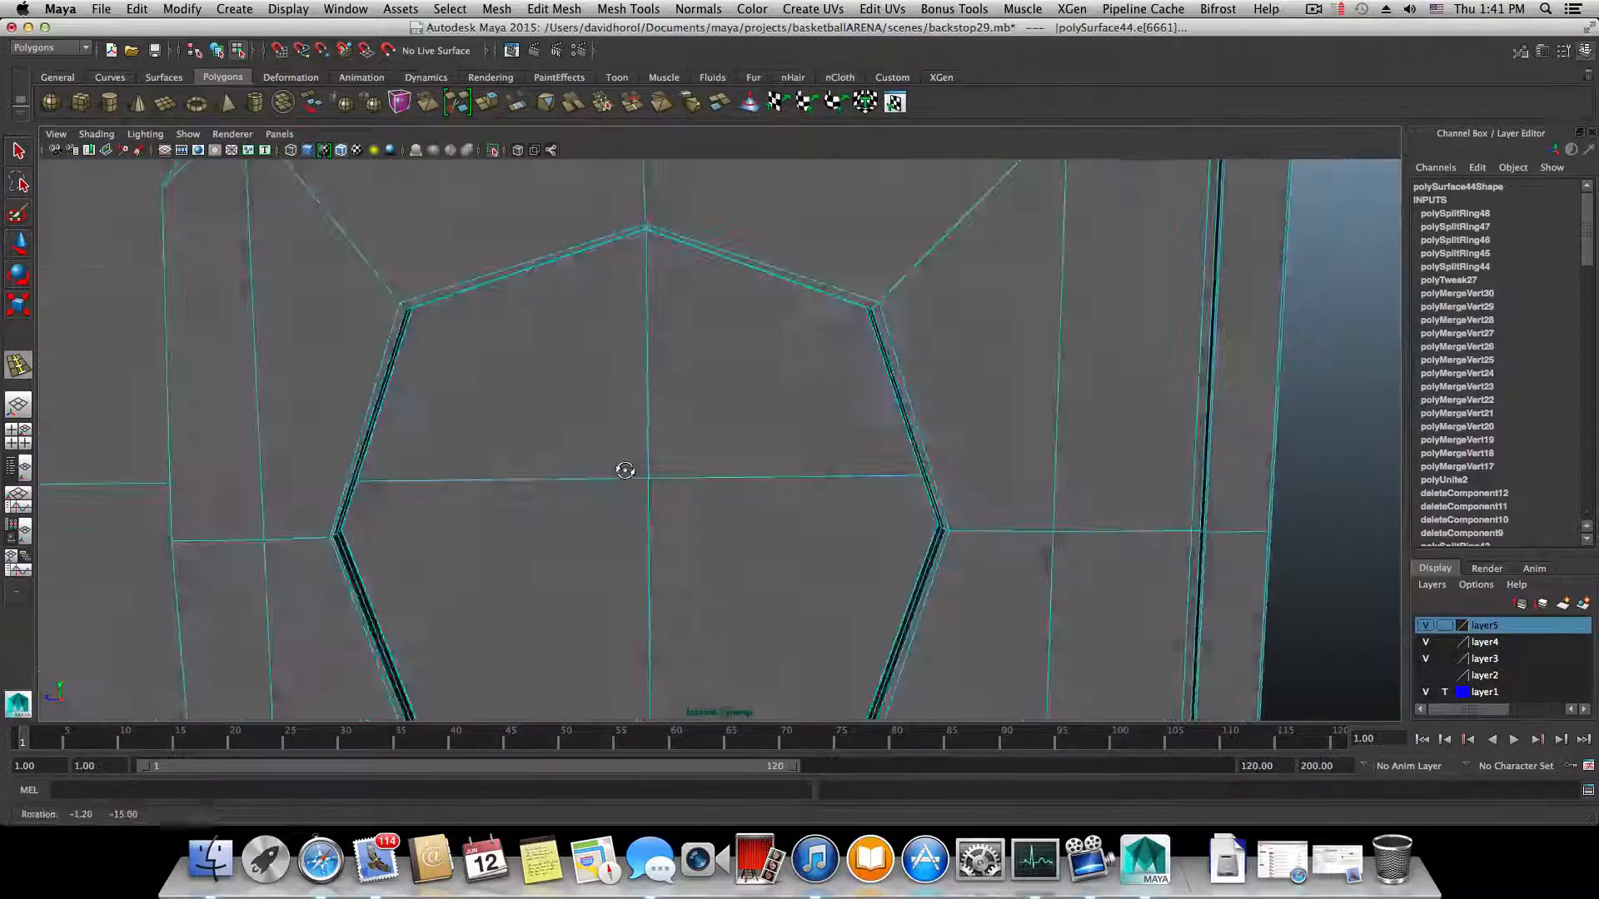
scroll(685, 382, up, 2)
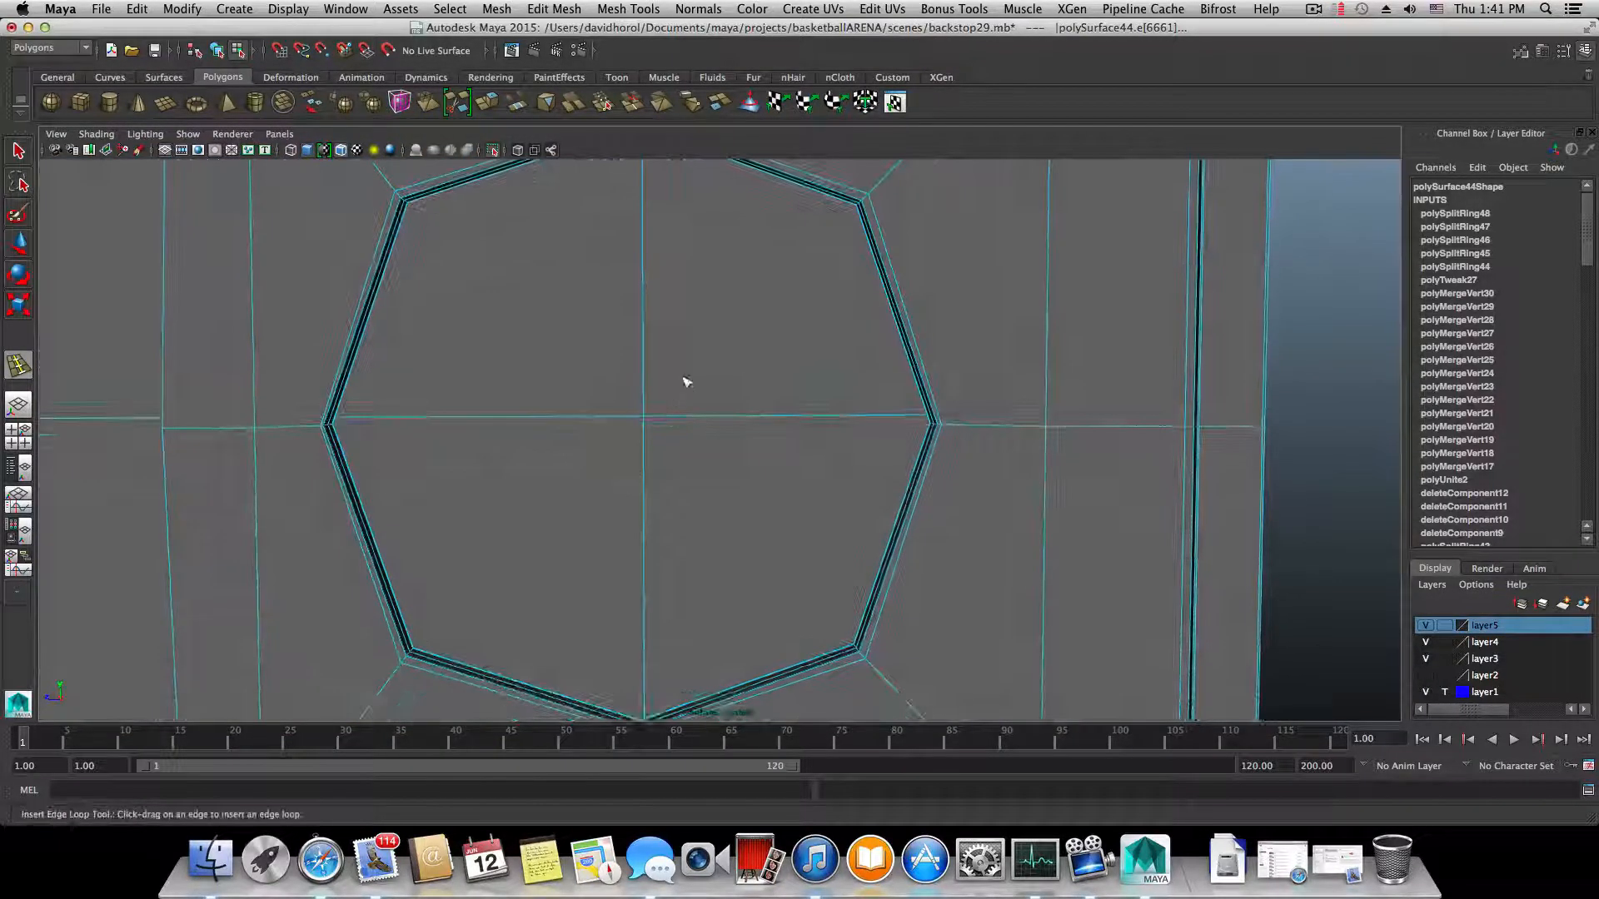
right_click(641, 383)
key(q)
click(644, 418)
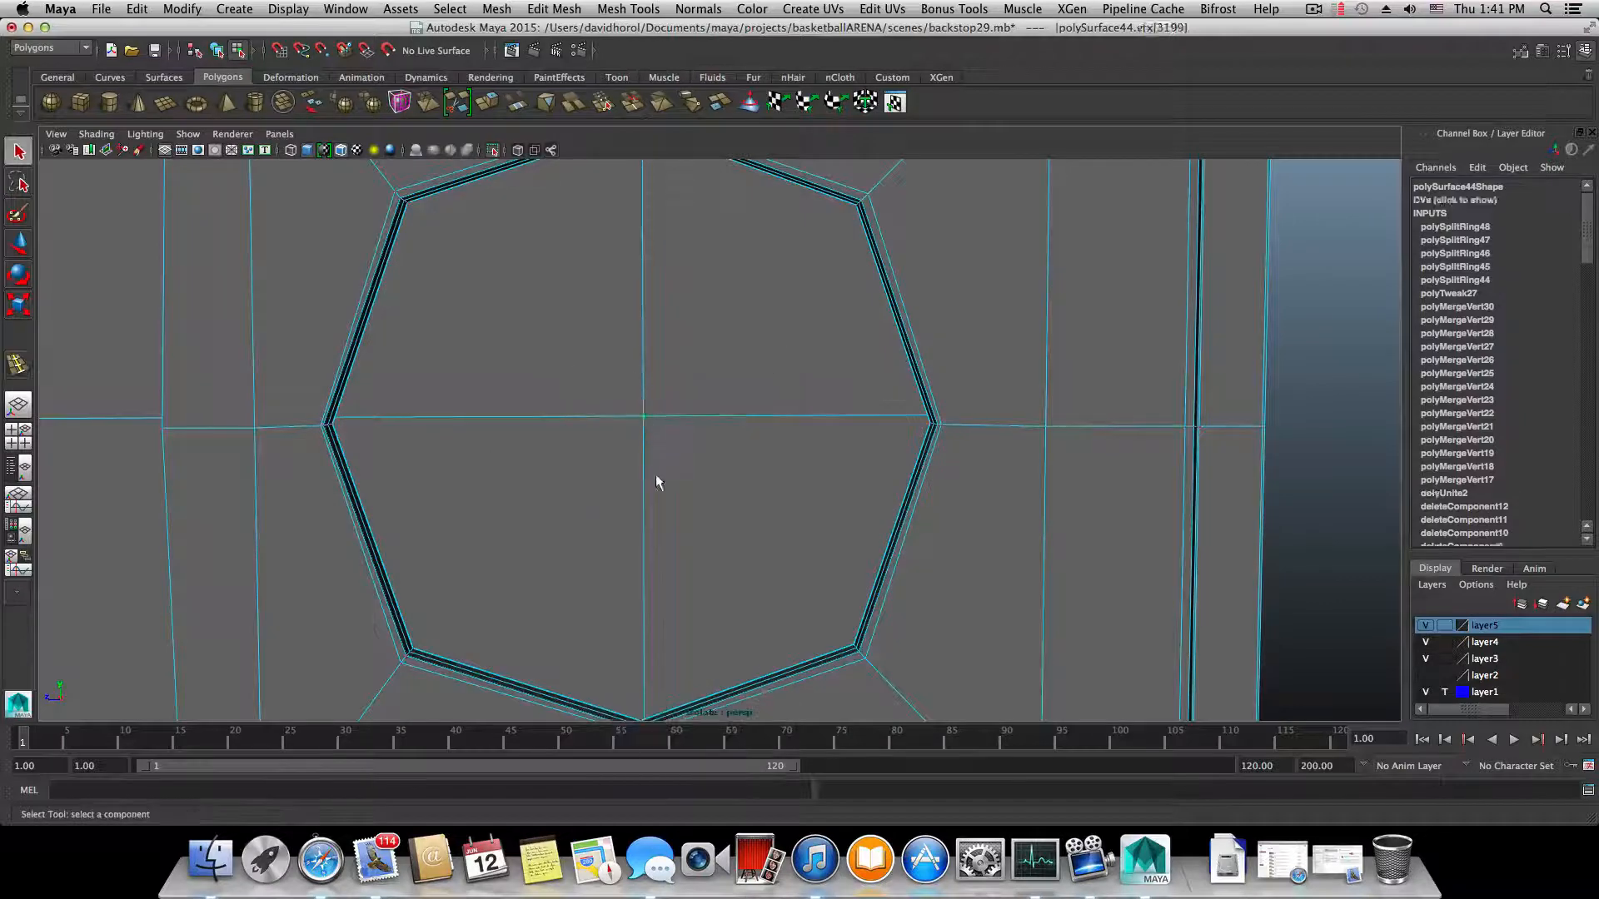
scroll(656, 475, down, 3)
alt+drag(643, 473, 639, 471)
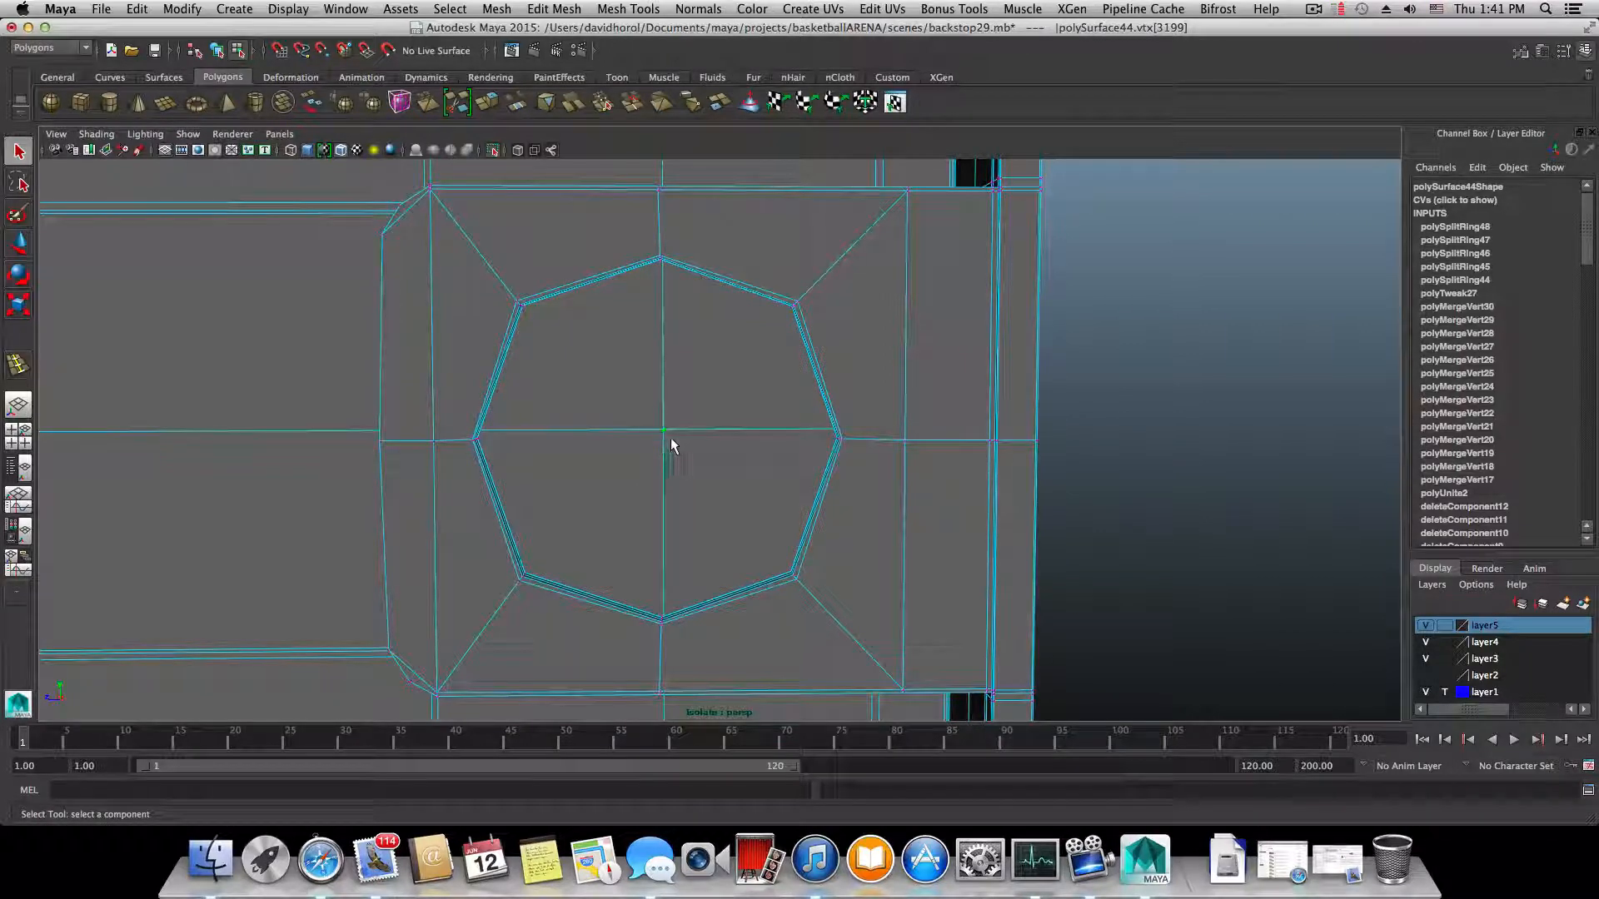
shift+right_drag(672, 436, 732, 443)
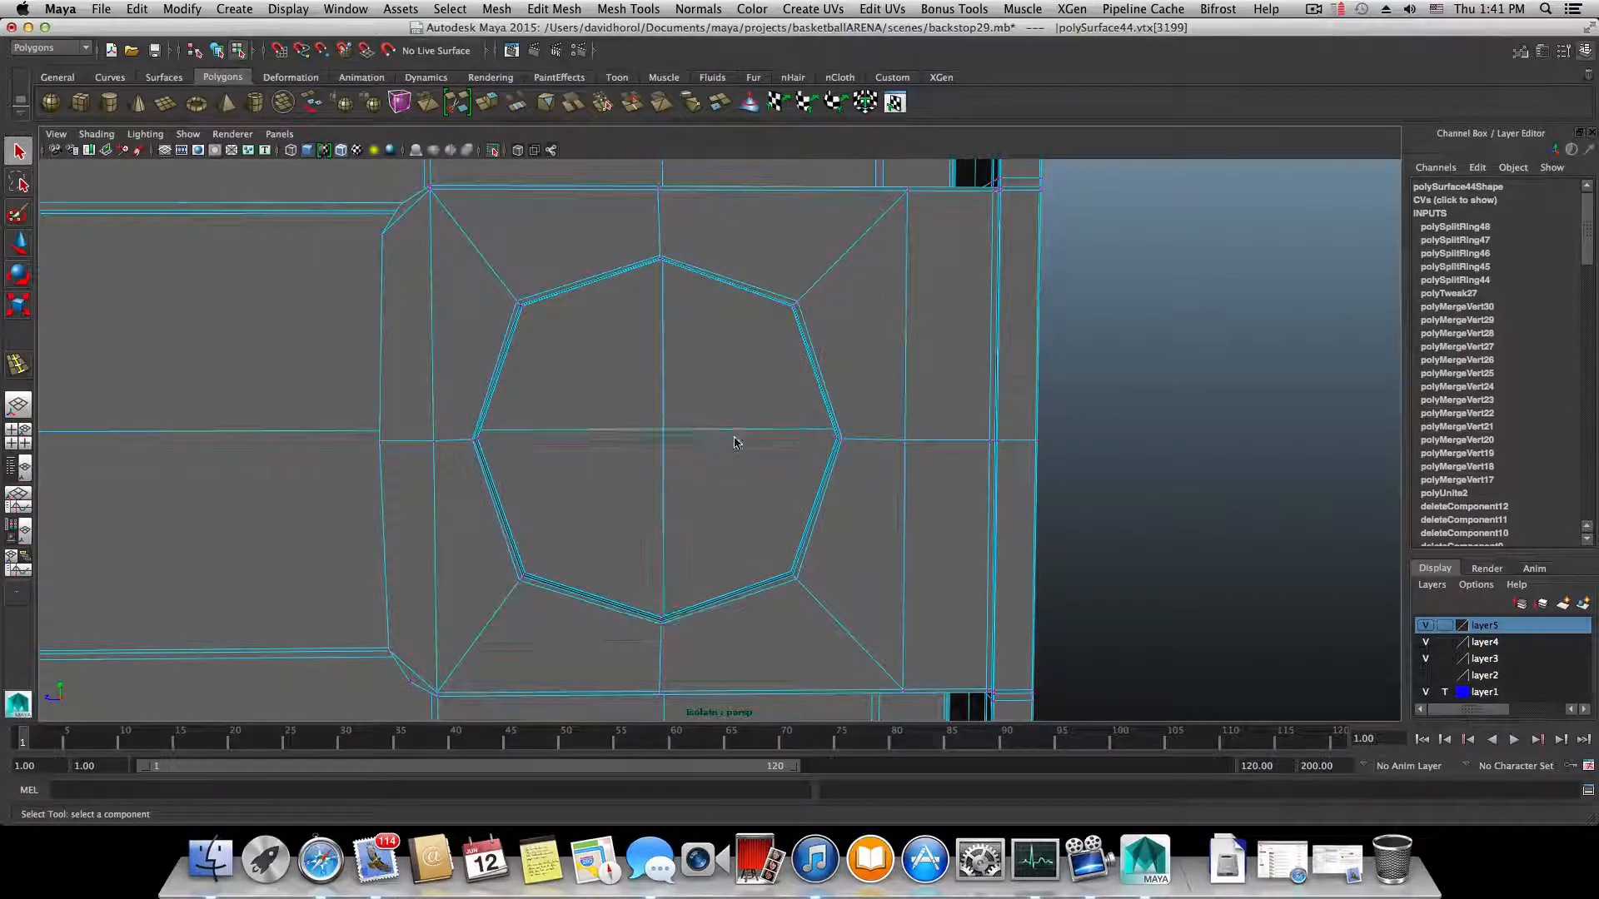
alt+drag(756, 443, 659, 497)
key(z)
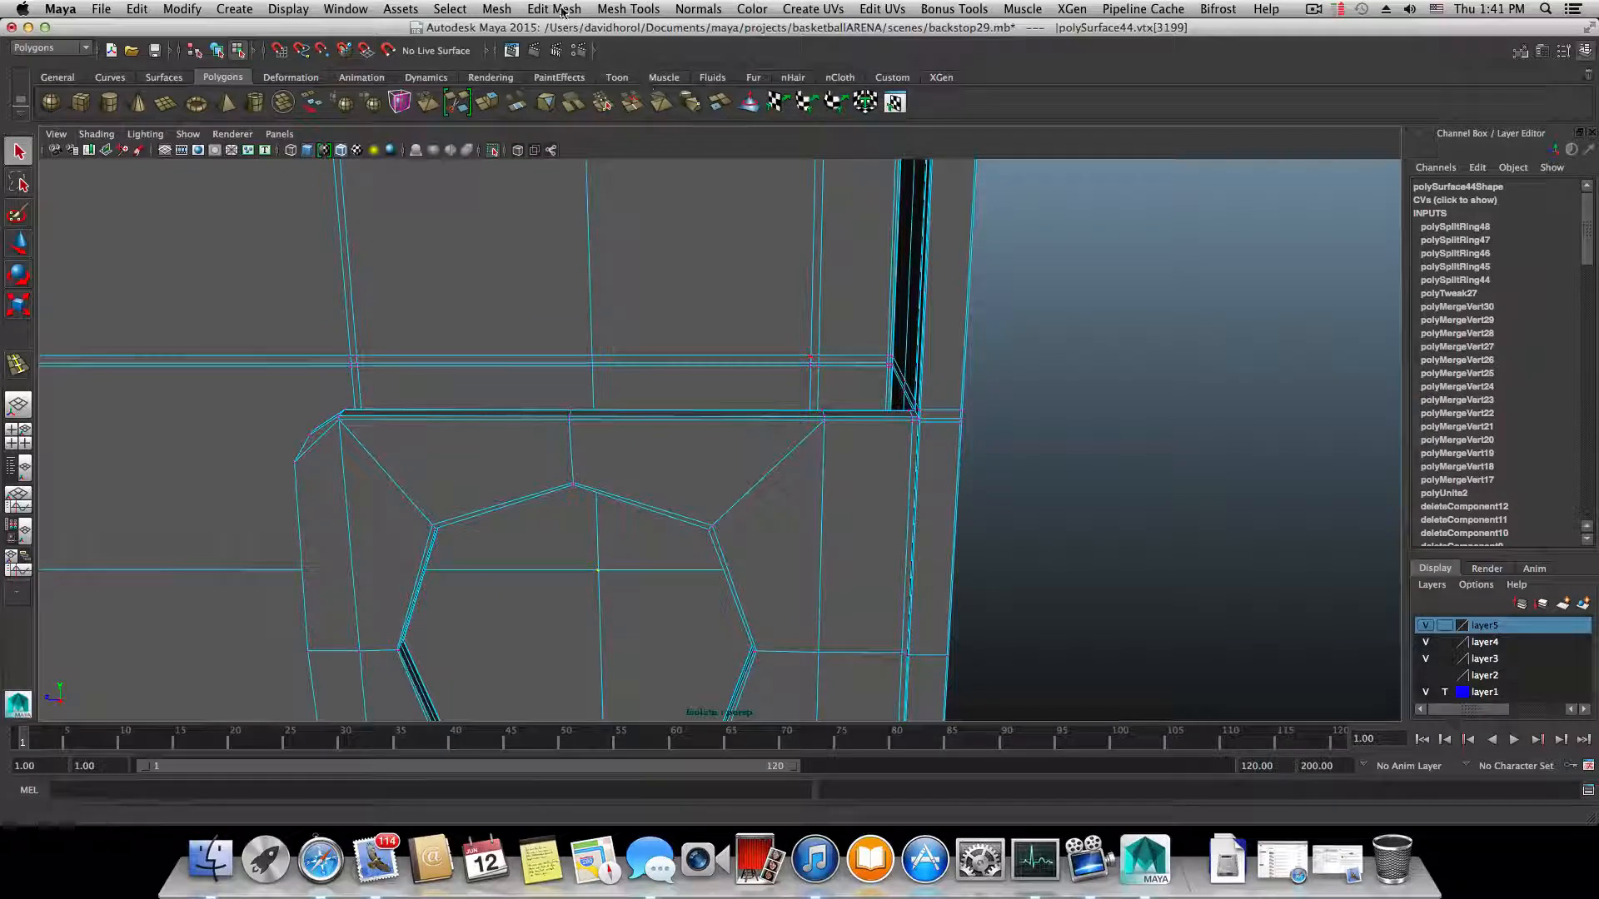
- With the Multi-Cut Tool, cut the arm face behind the hole diagonally from the upper backboard-side loop intersection to the centre vertex
click(626, 11)
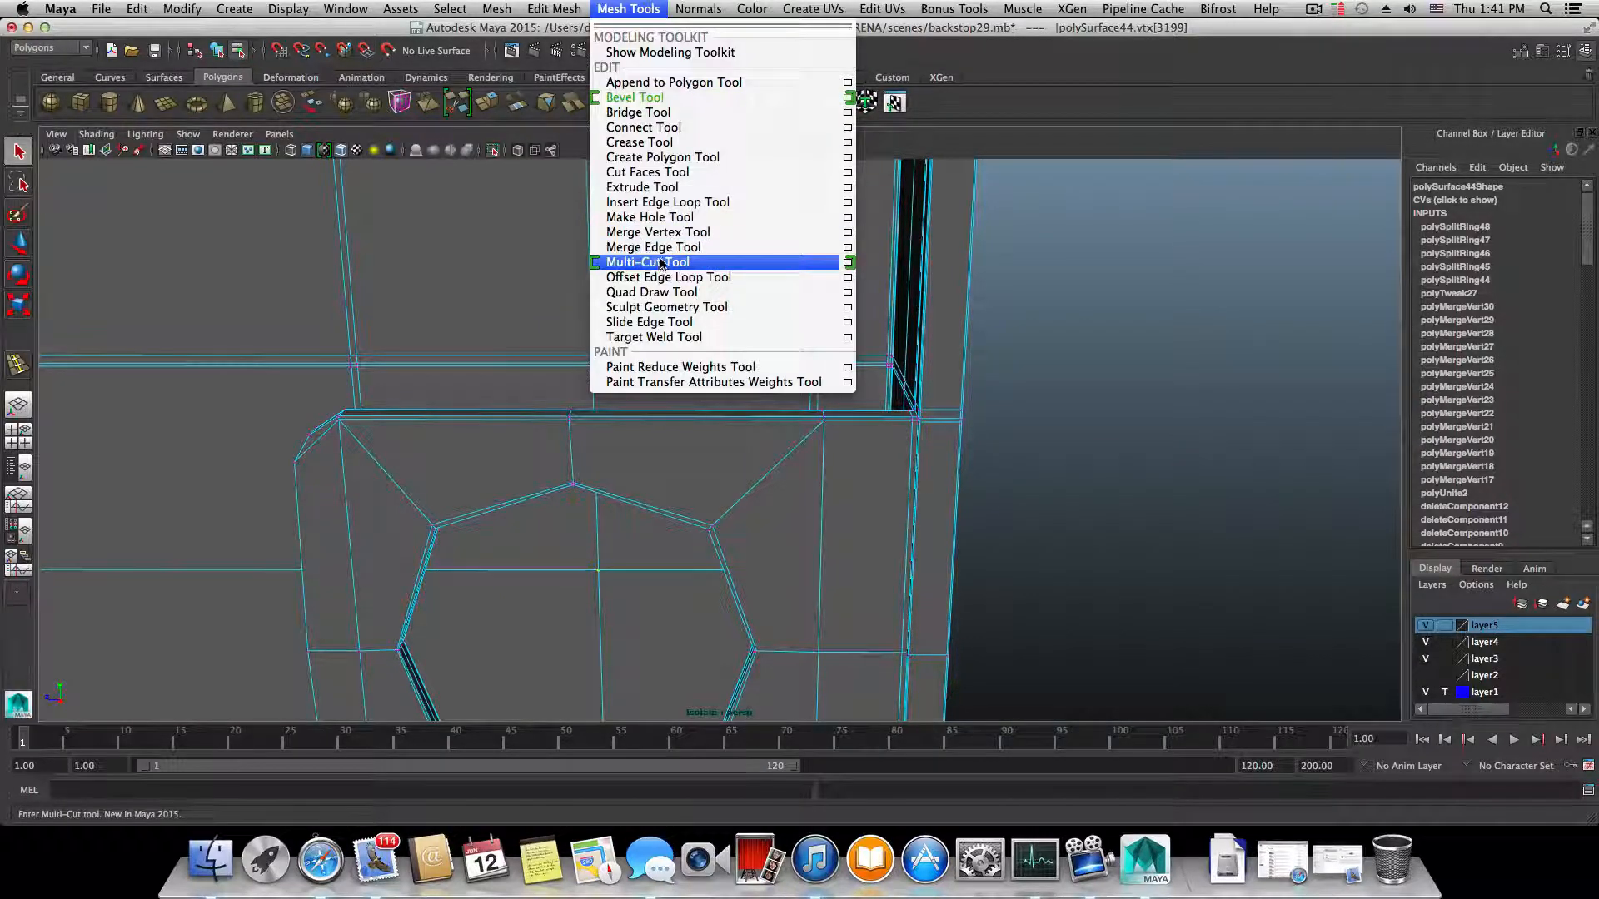
click(664, 258)
scroll(804, 421, up, 4)
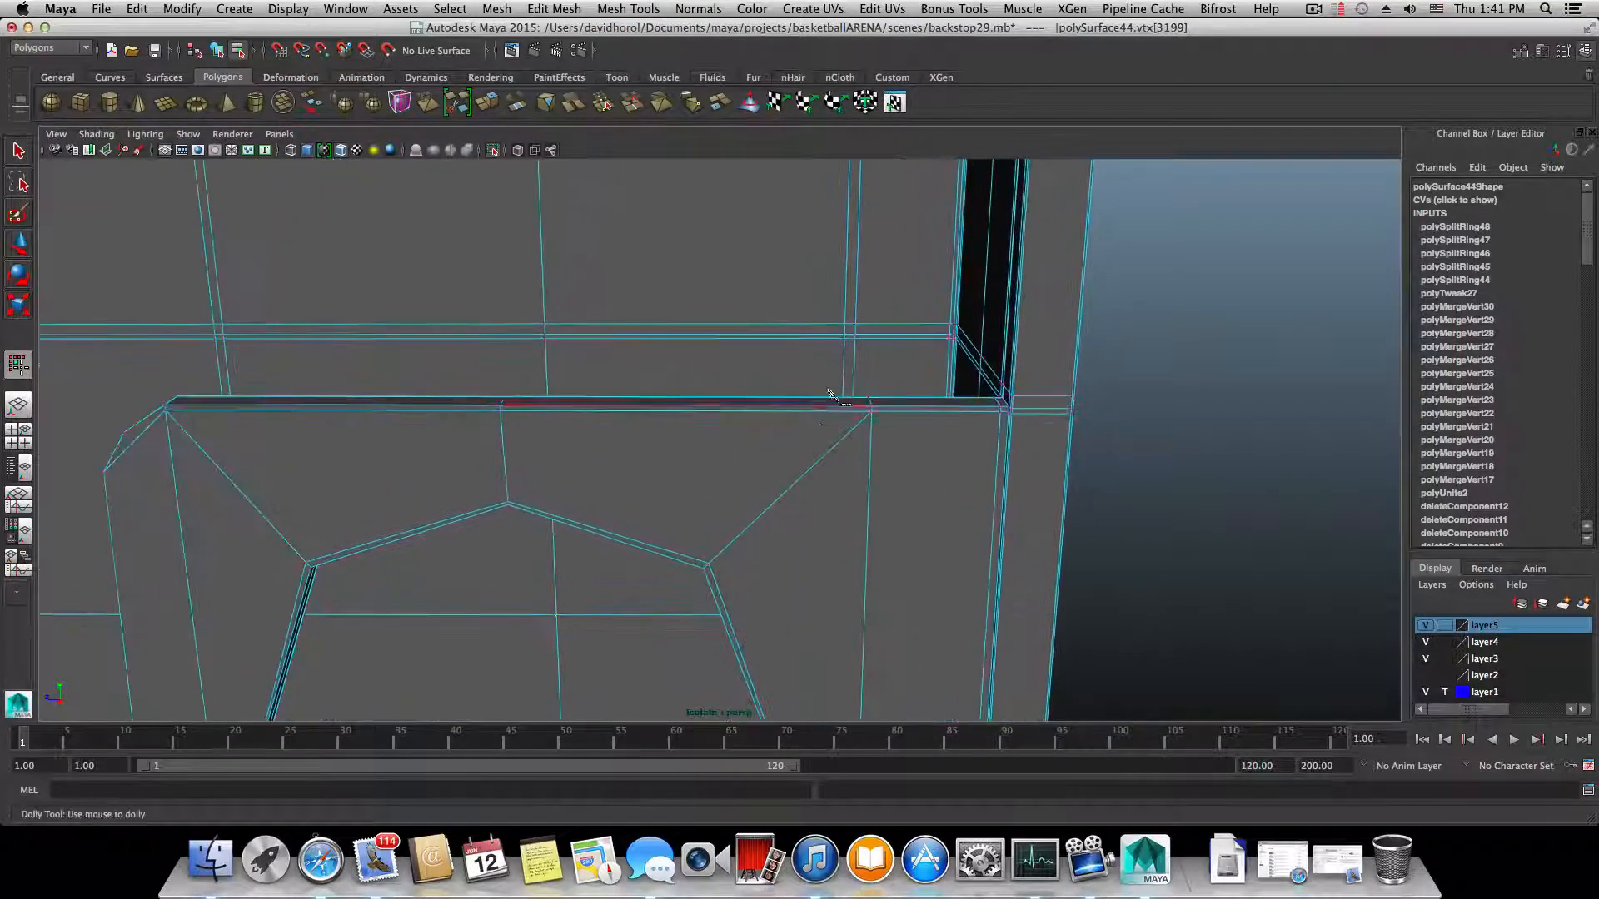
ctrl+alt+drag(845, 341, 586, 516)
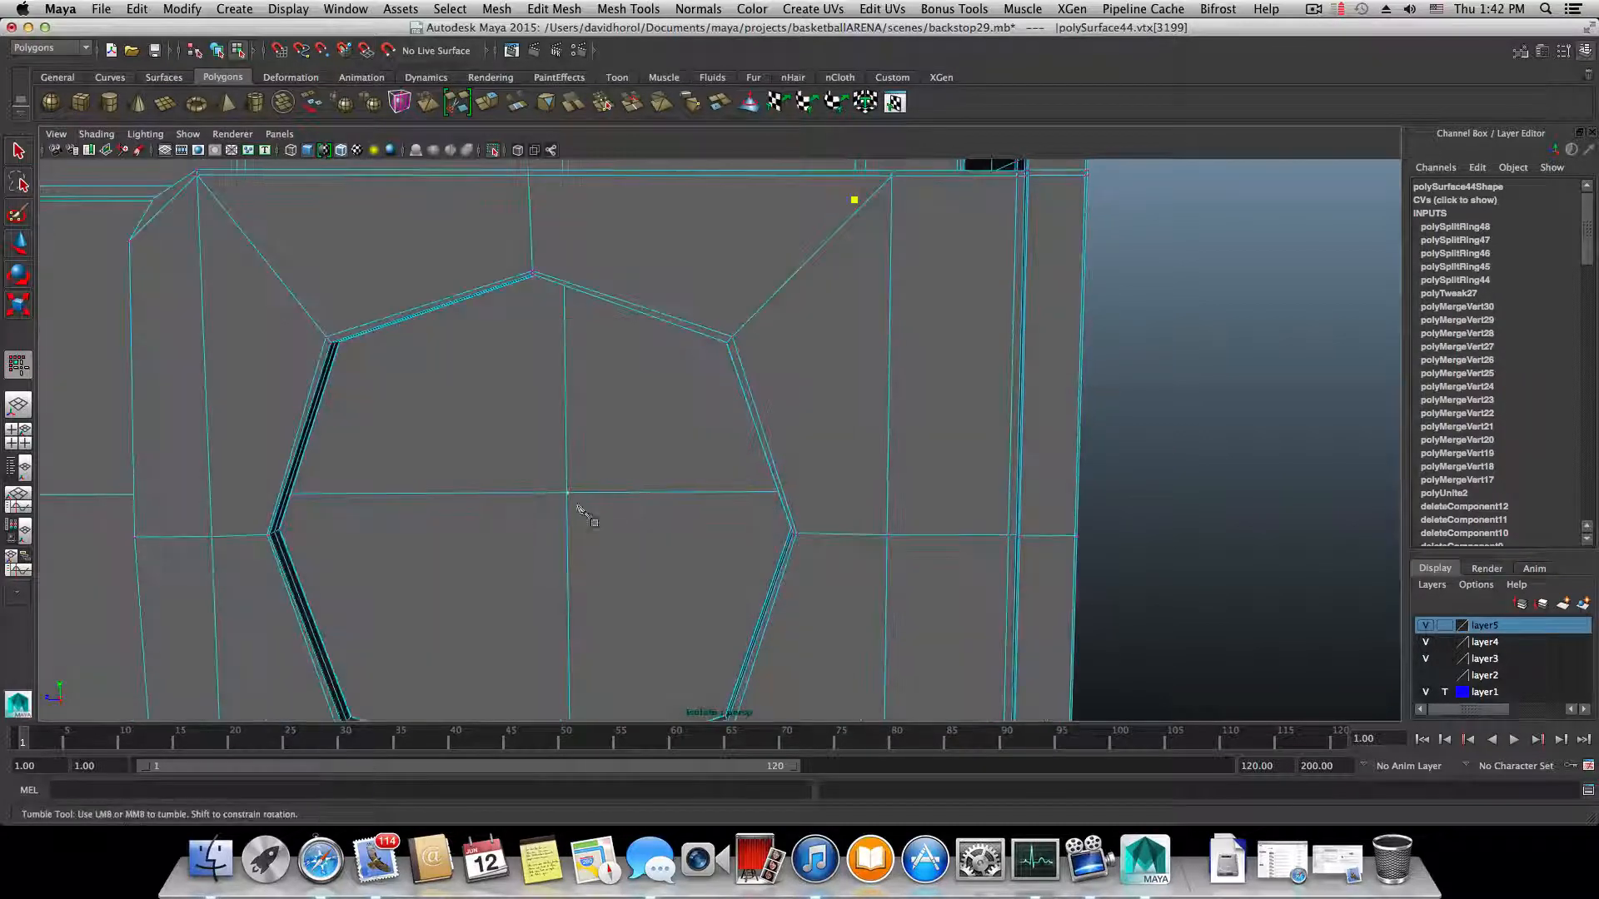
click(567, 493)
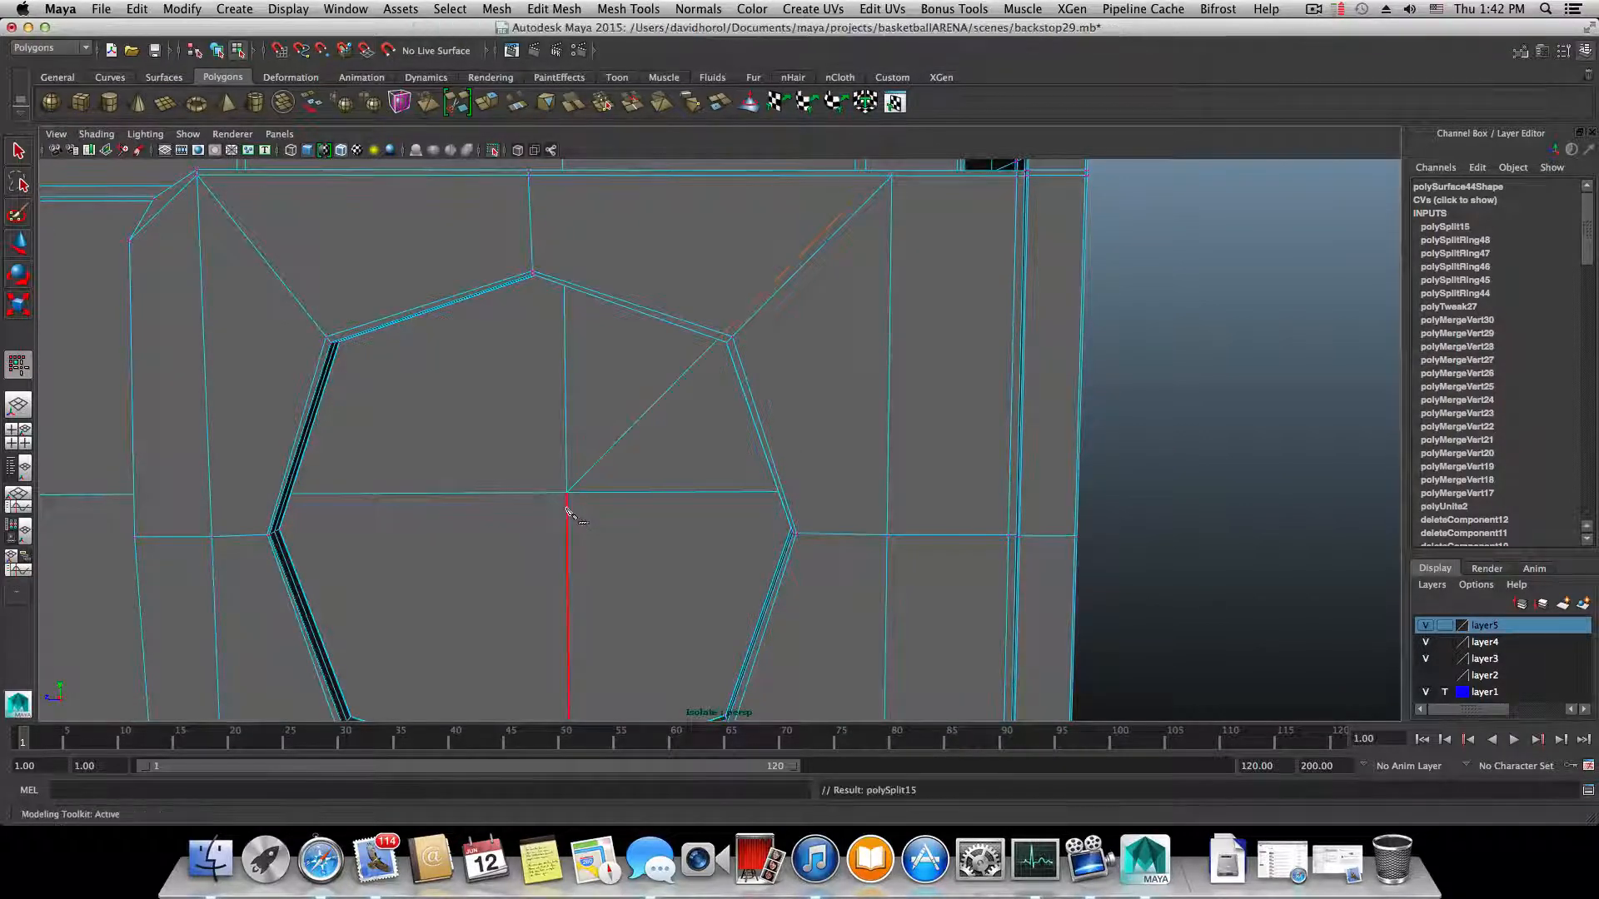
key(Return)
- Cut diagonal edges from the upper and lower loop intersections farthest from the backboard to the vertex at the hole's centre
alt+drag(445, 362, 286, 357)
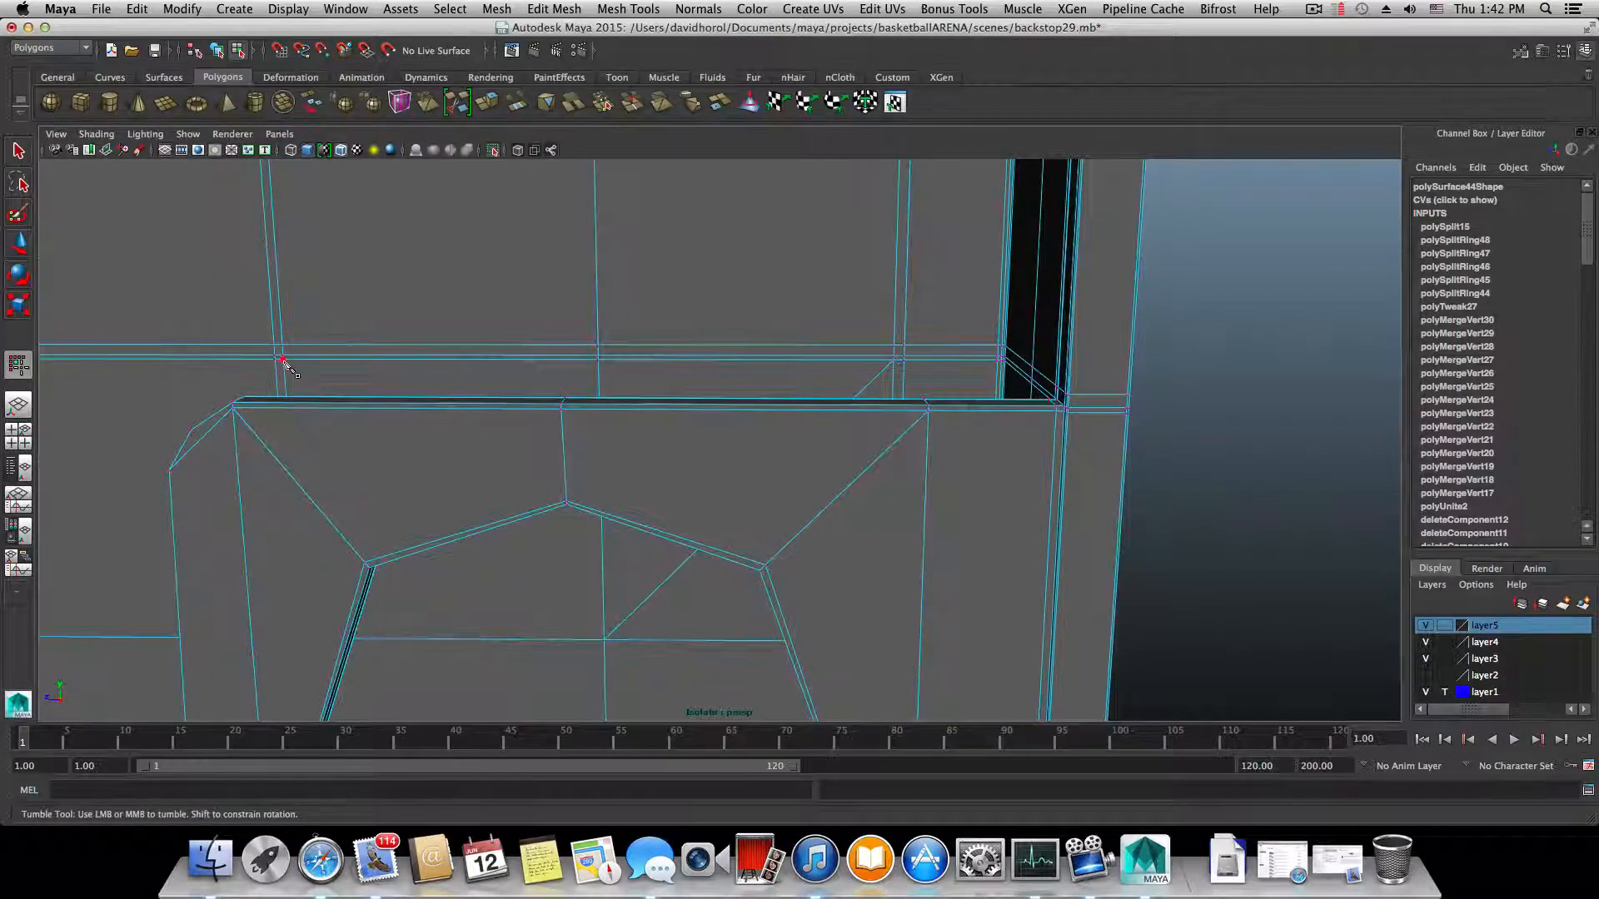
click(283, 359)
alt+drag(605, 644, 593, 600)
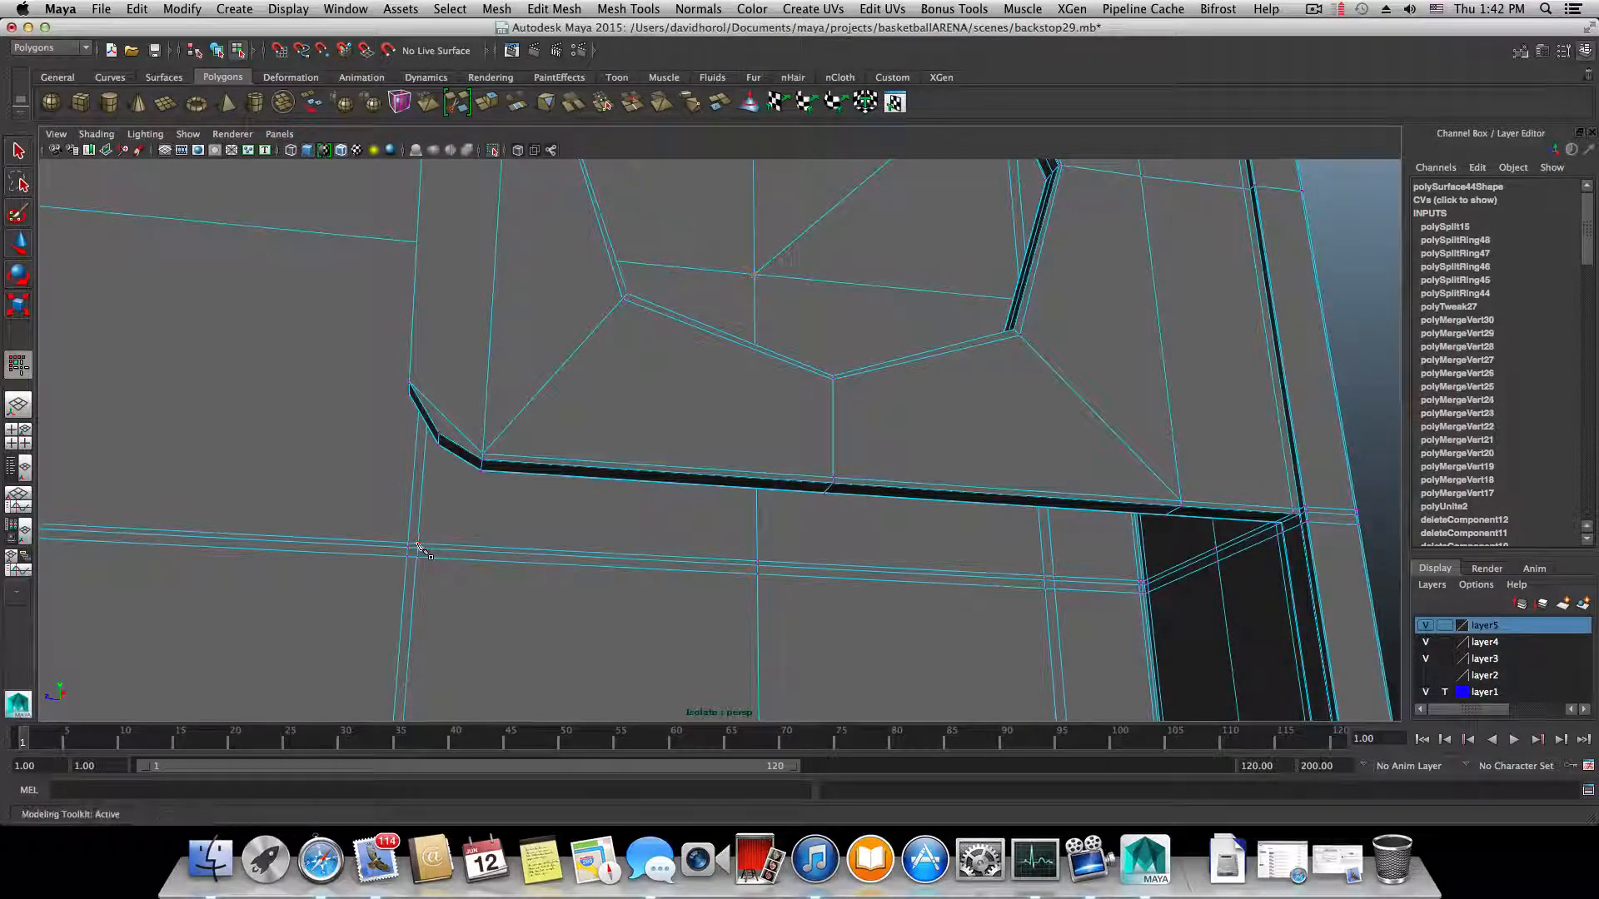
click(417, 546)
key(Return)
- Cut the remaining diagonal edge from the hole's centre vertex to the lower loop intersection on the backboard side
alt+drag(780, 504, 750, 535)
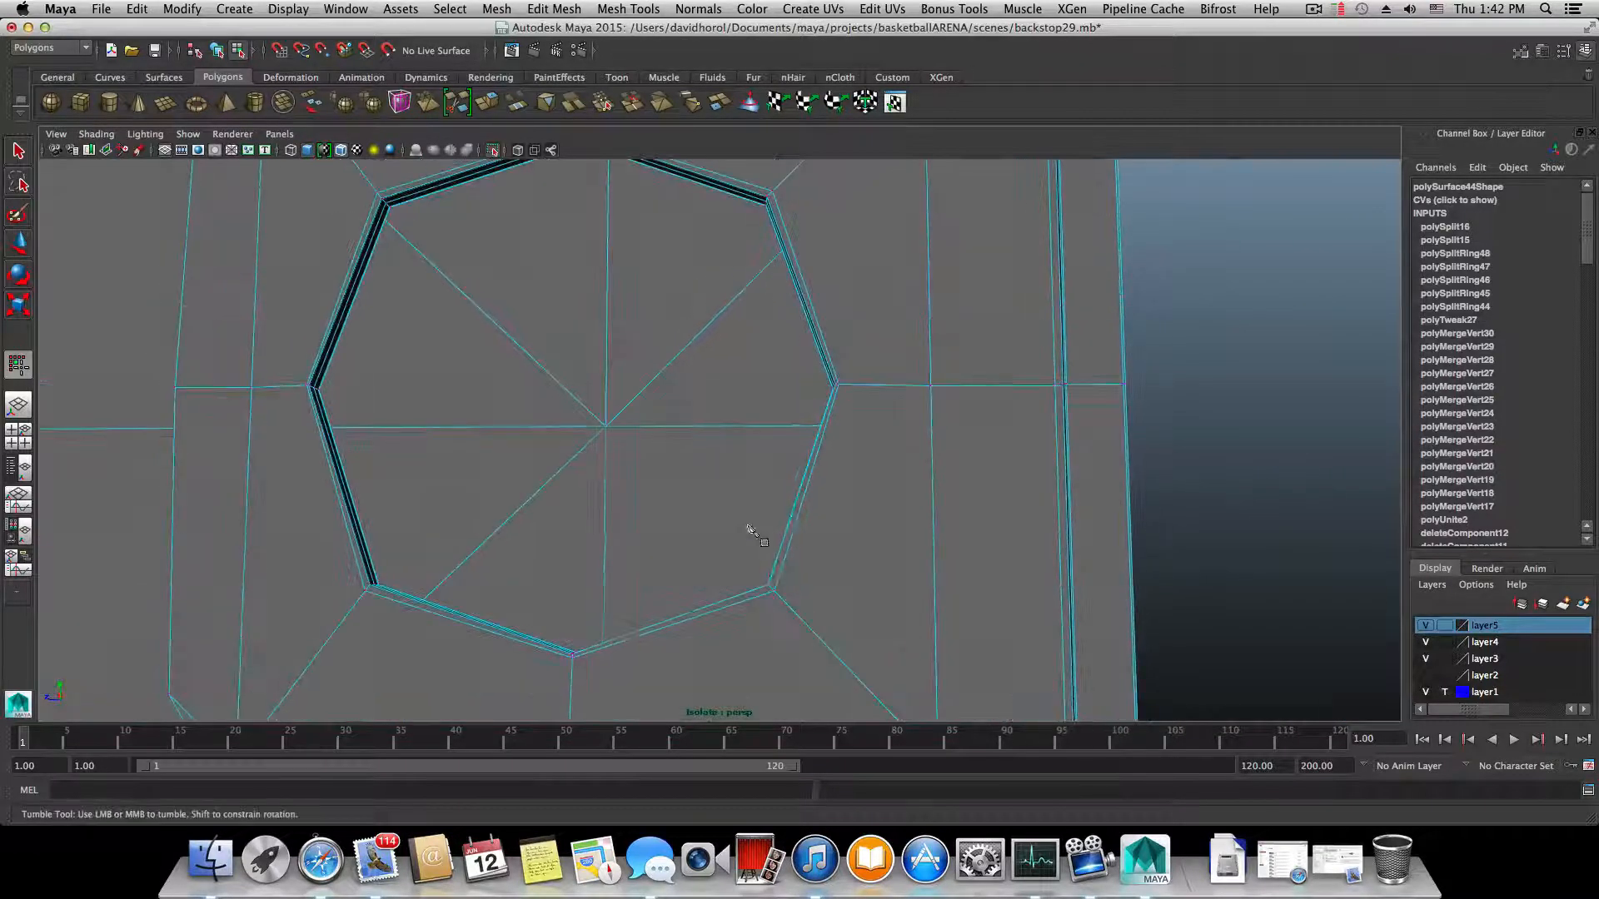
alt+middle_drag(677, 535, 618, 412)
alt+drag(662, 500, 708, 456)
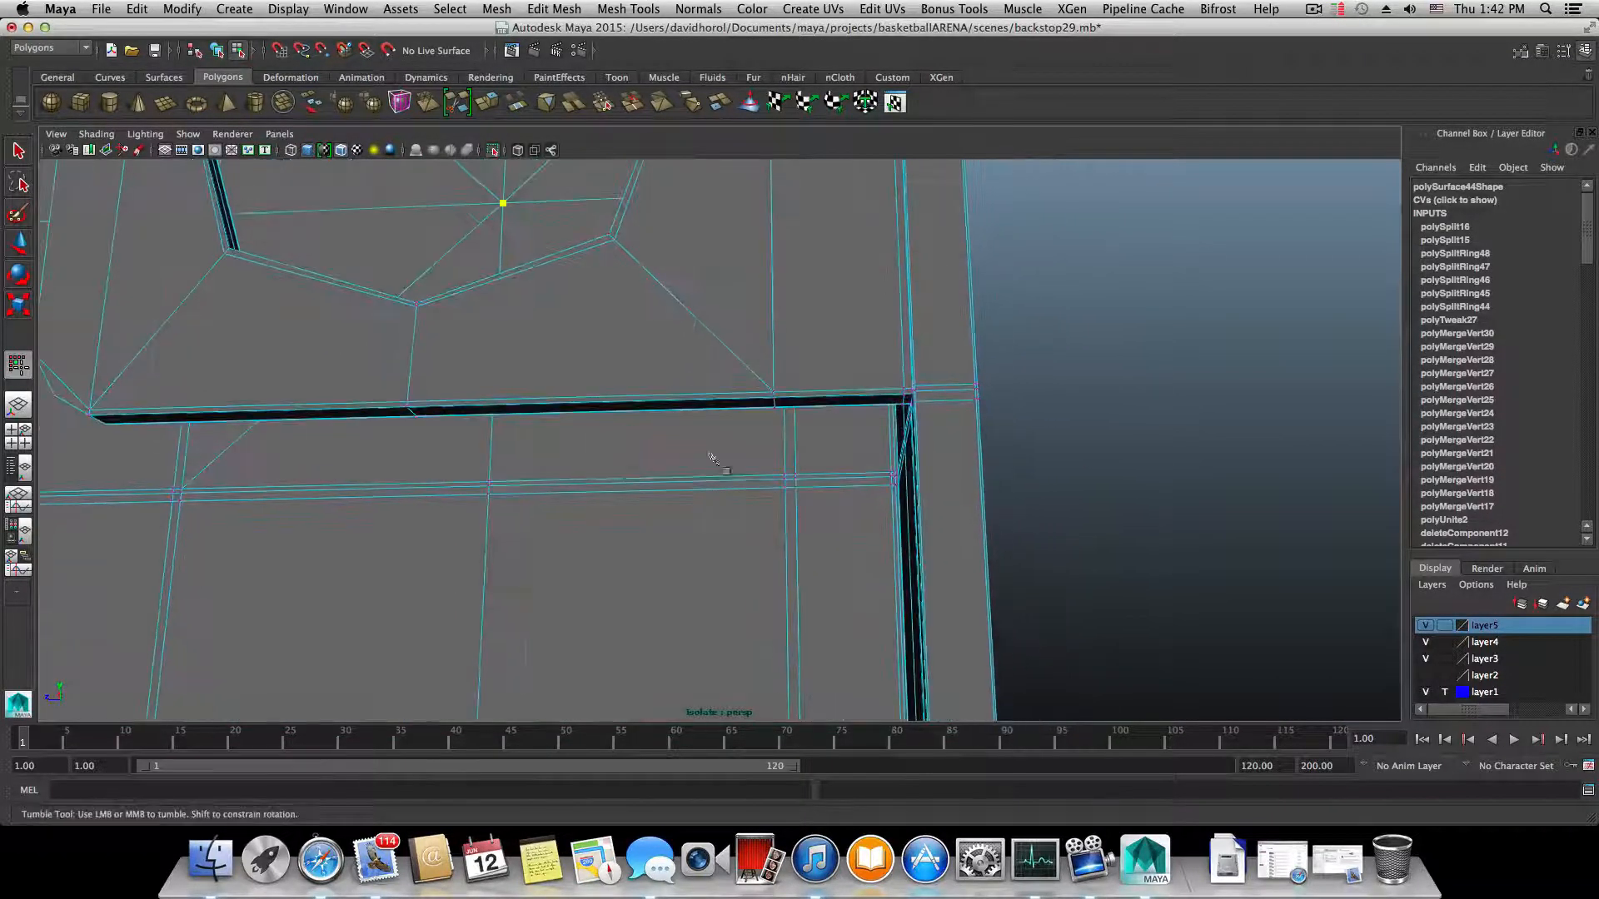
click(786, 476)
right_click(787, 477)
- Chamfer the vertex where the eight edges meet behind the octagonal hole into a square face
alt+drag(607, 416, 623, 435)
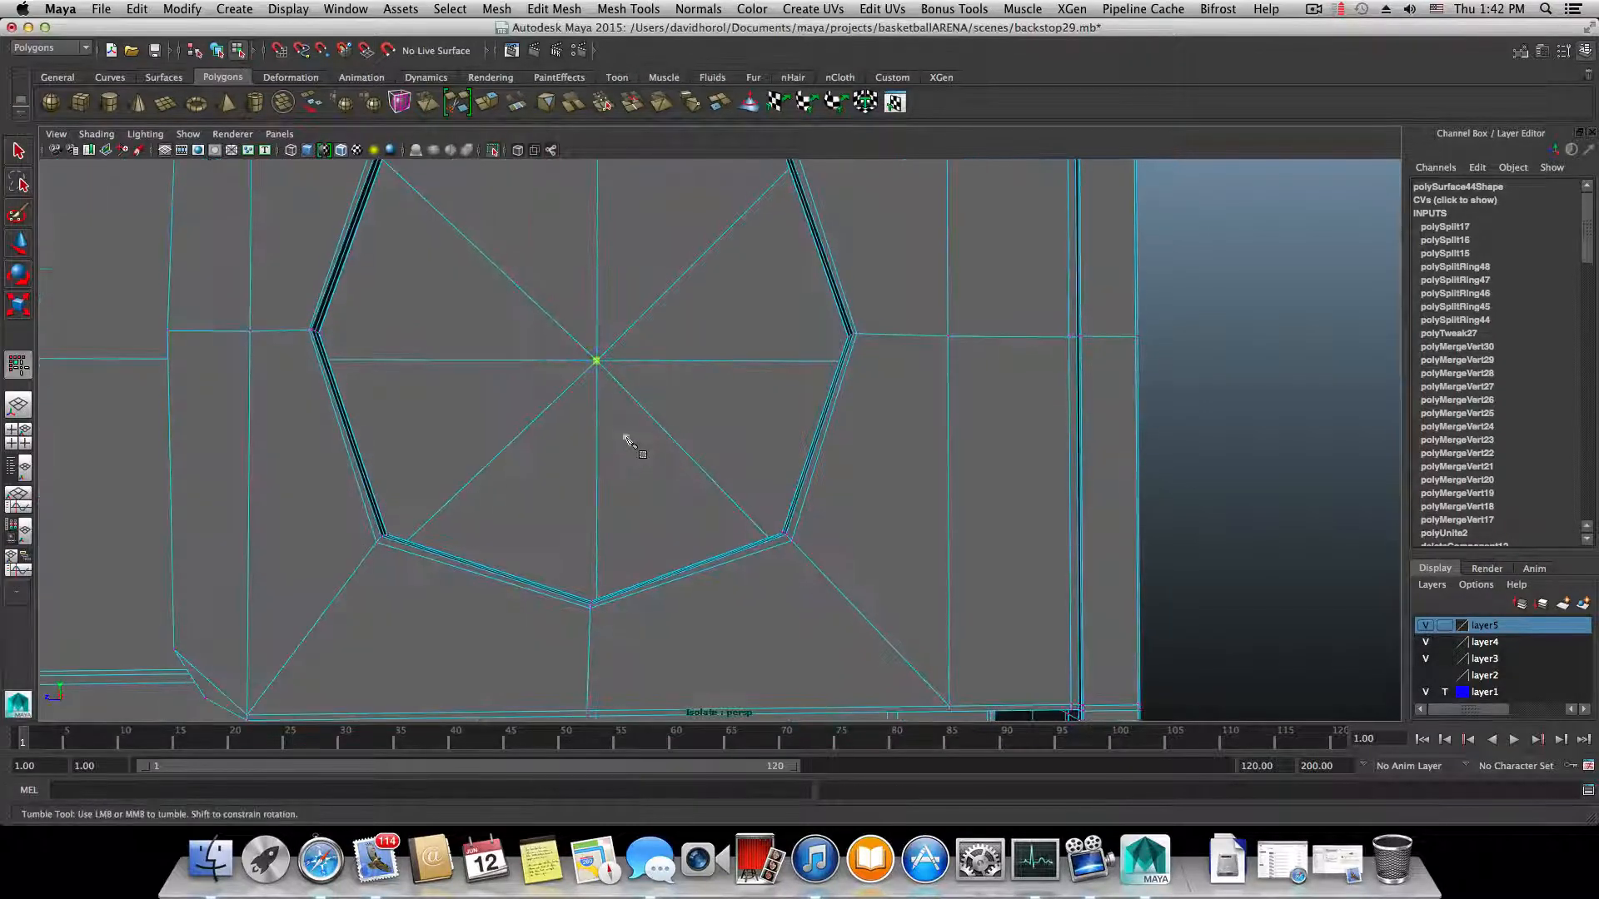
click(18, 152)
right_drag(559, 331, 501, 333)
click(597, 360)
shift+right_drag(597, 360, 658, 366)
scroll(656, 395, down, 5)
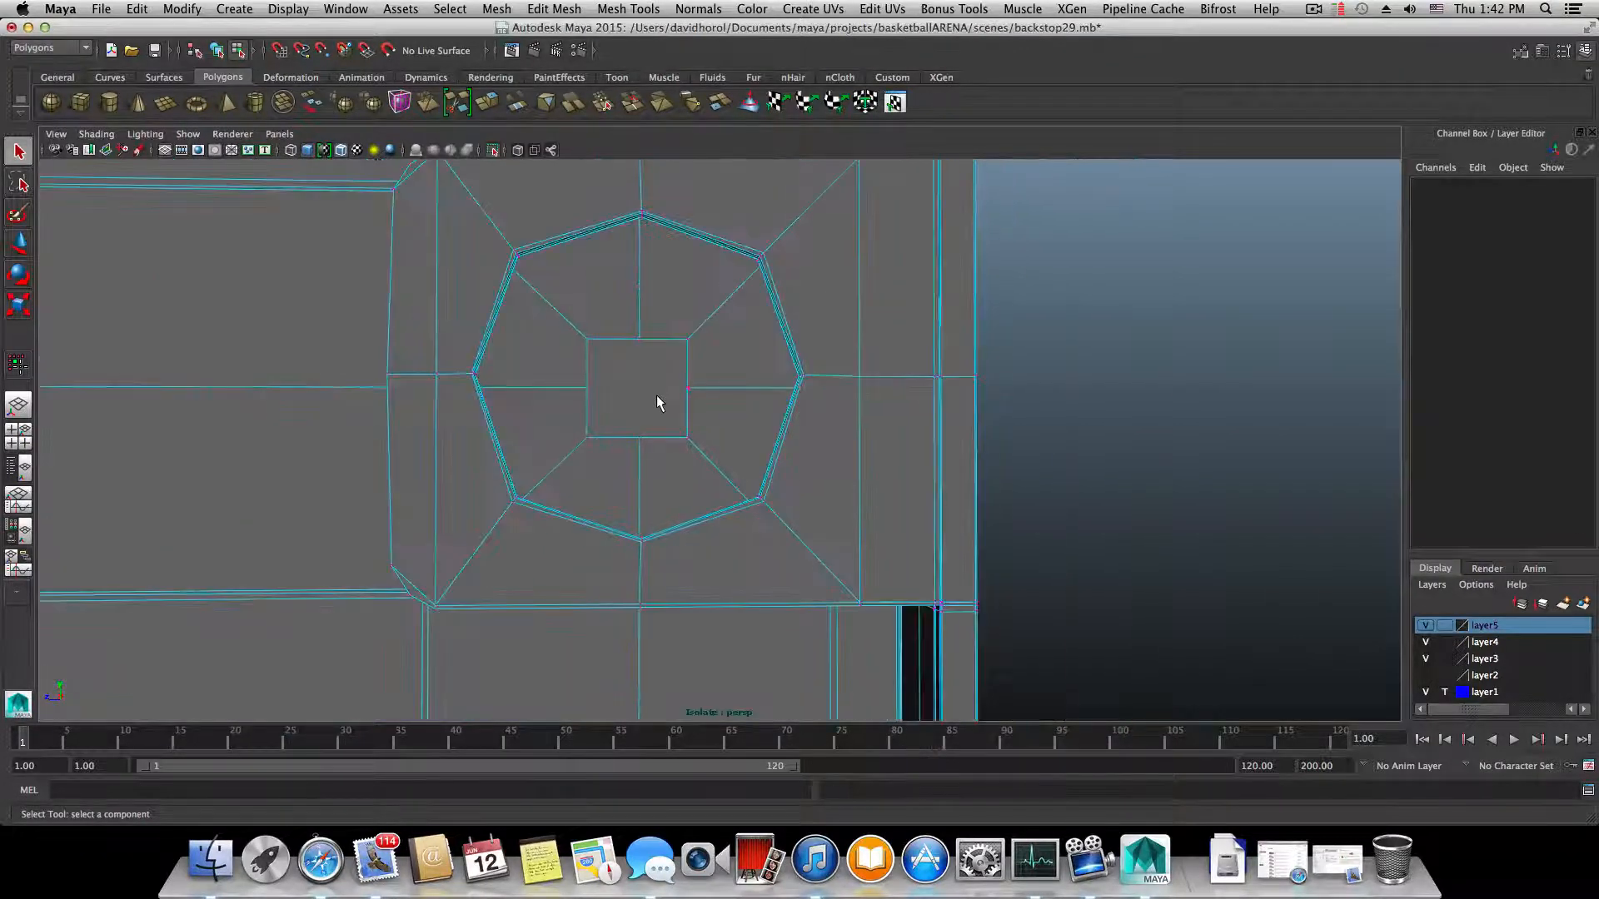
- Select the four mid-side vertices of the central square and scale them outward to turn it into an octagon
alt+drag(656, 395, 650, 405)
right_drag(673, 390, 567, 424)
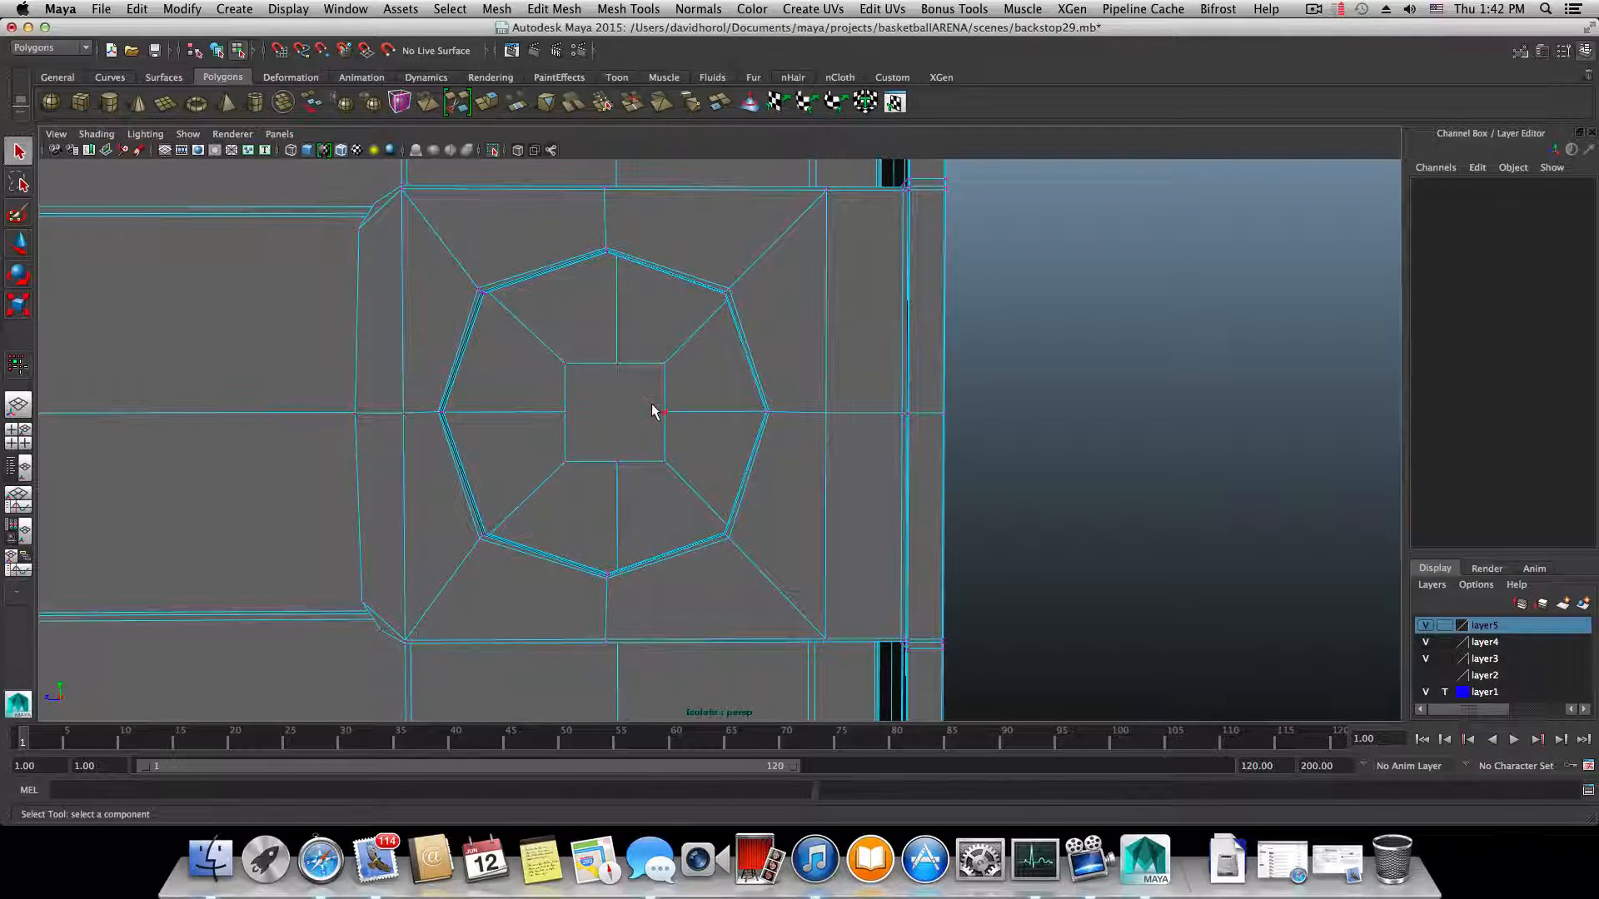
click(616, 364)
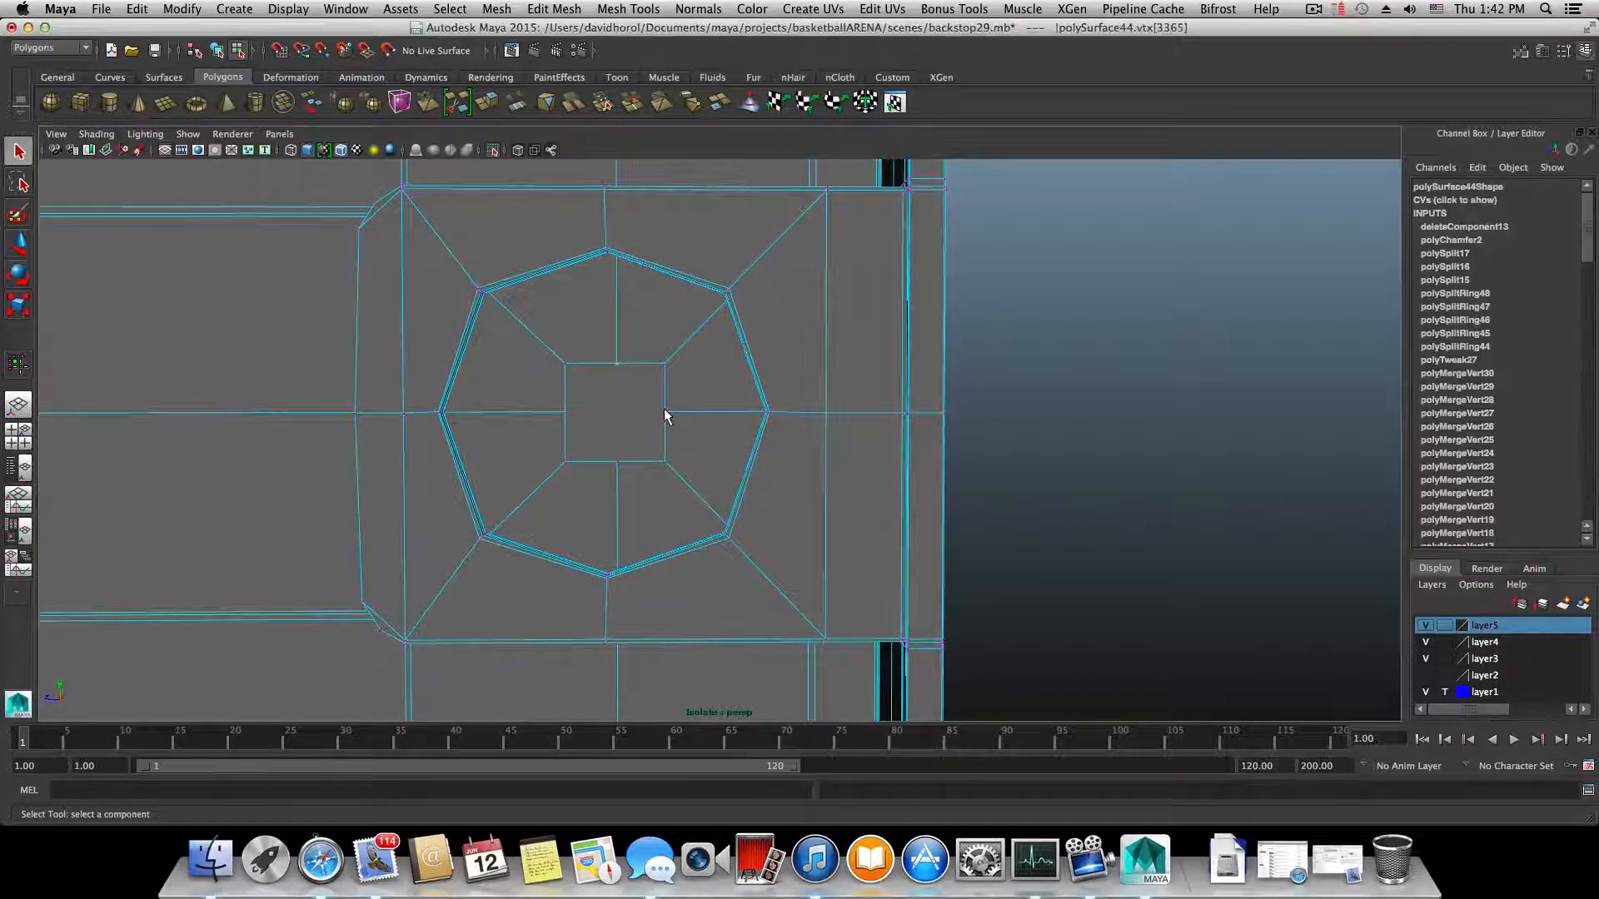
shift+click(665, 412)
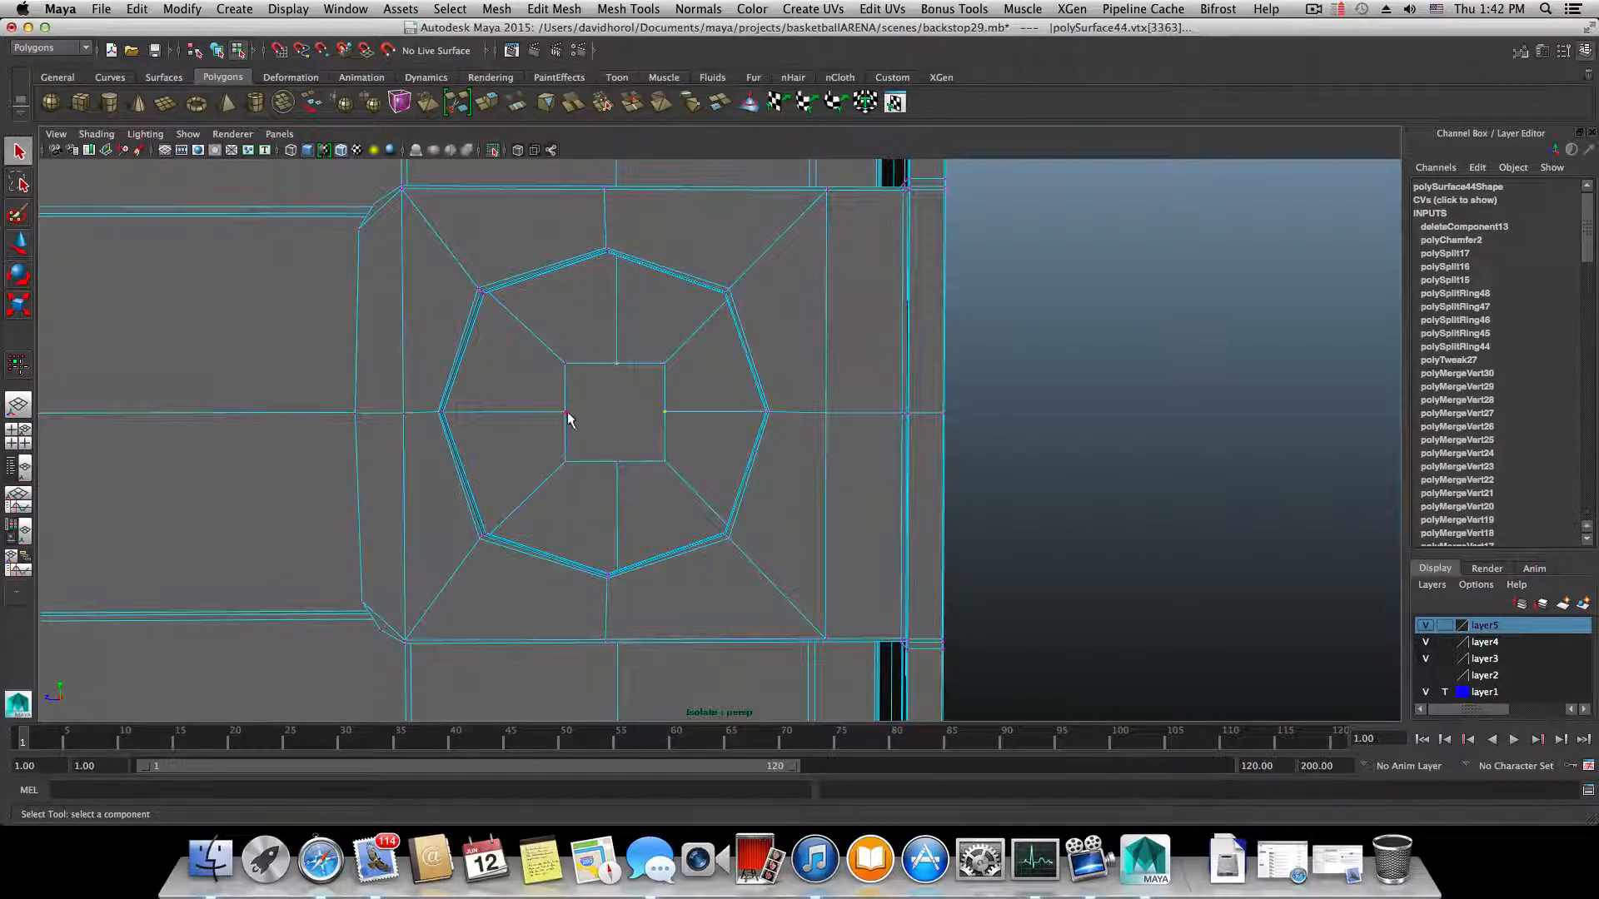
shift+click(617, 462)
key(r)
drag(614, 412, 639, 417)
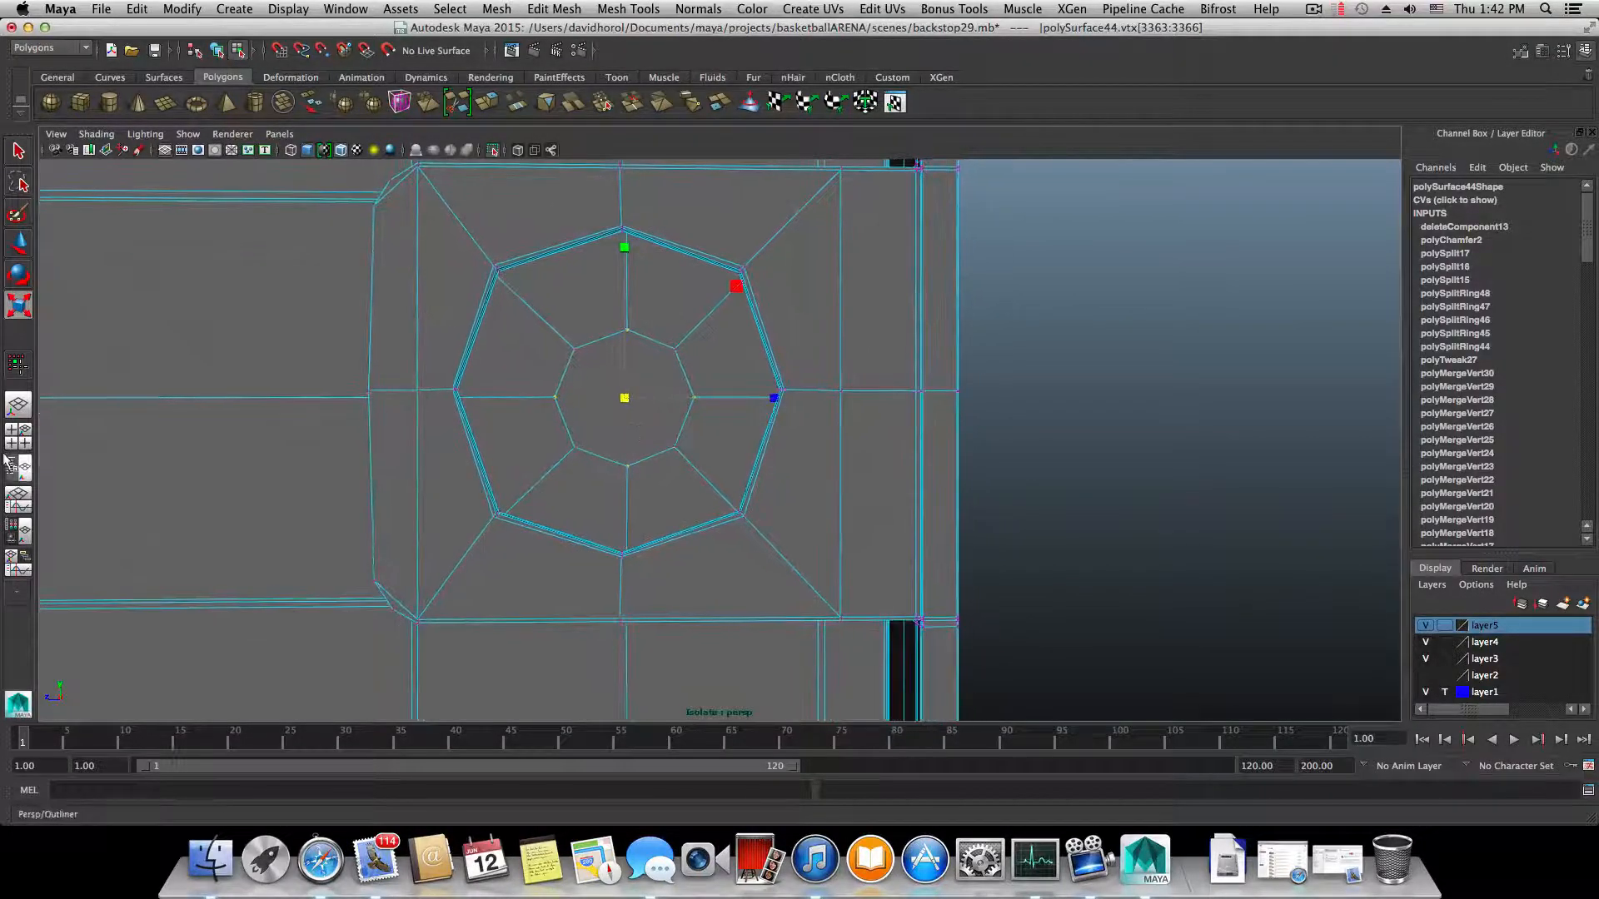
- In the maximized side view, fine-tune the scale of the four selected vertices to even out the inner octagon
click(12, 444)
key(space)
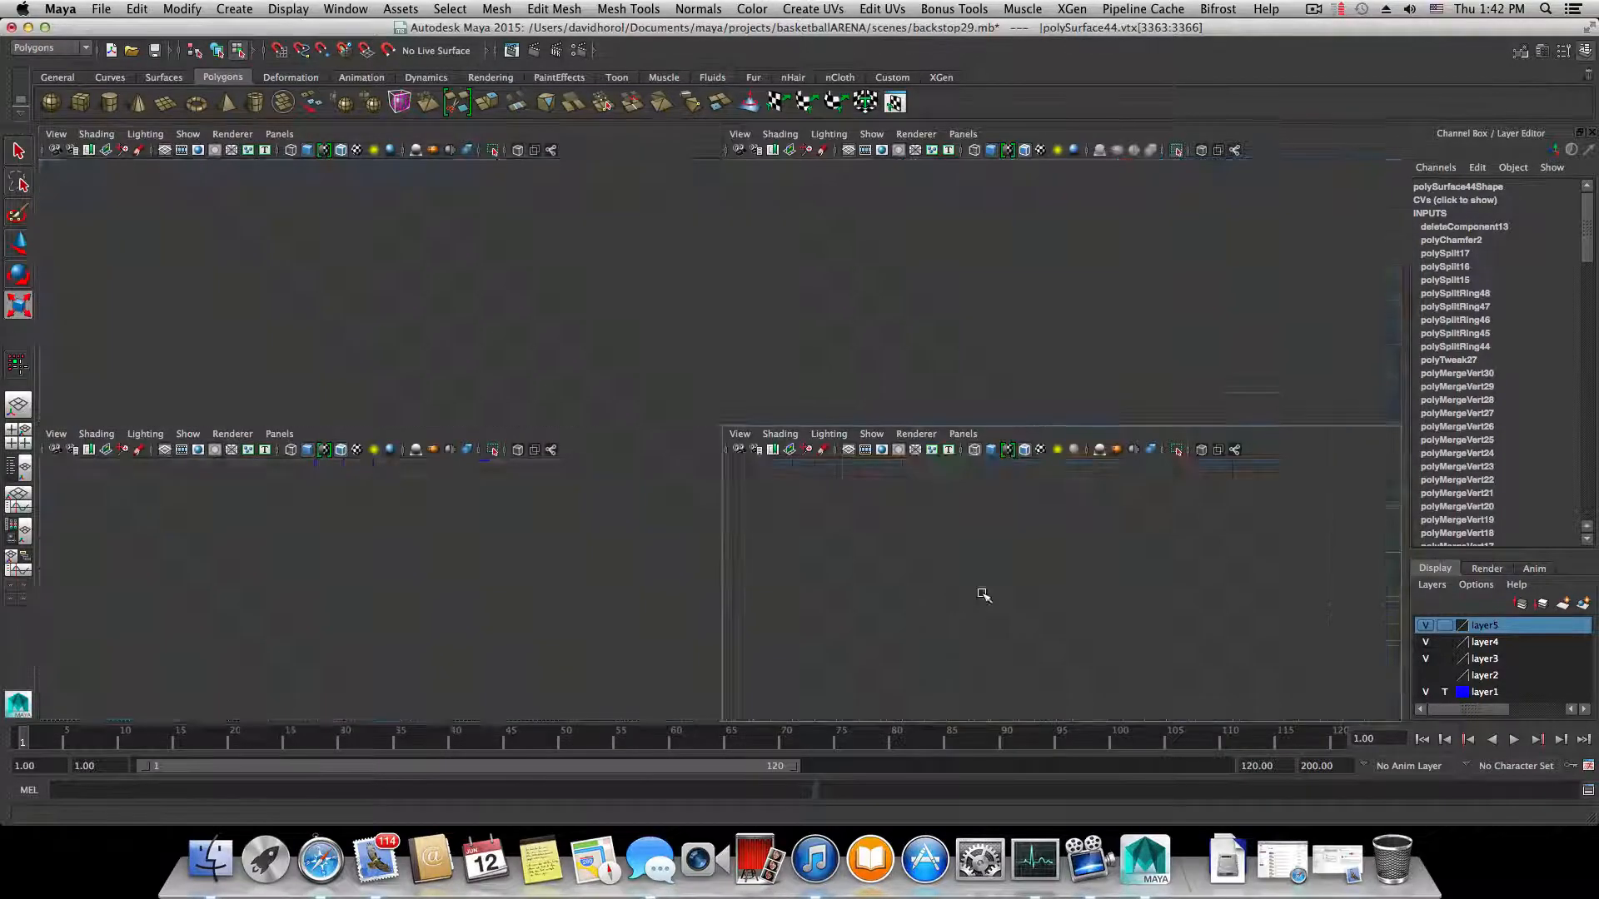
scroll(819, 472, up, 5)
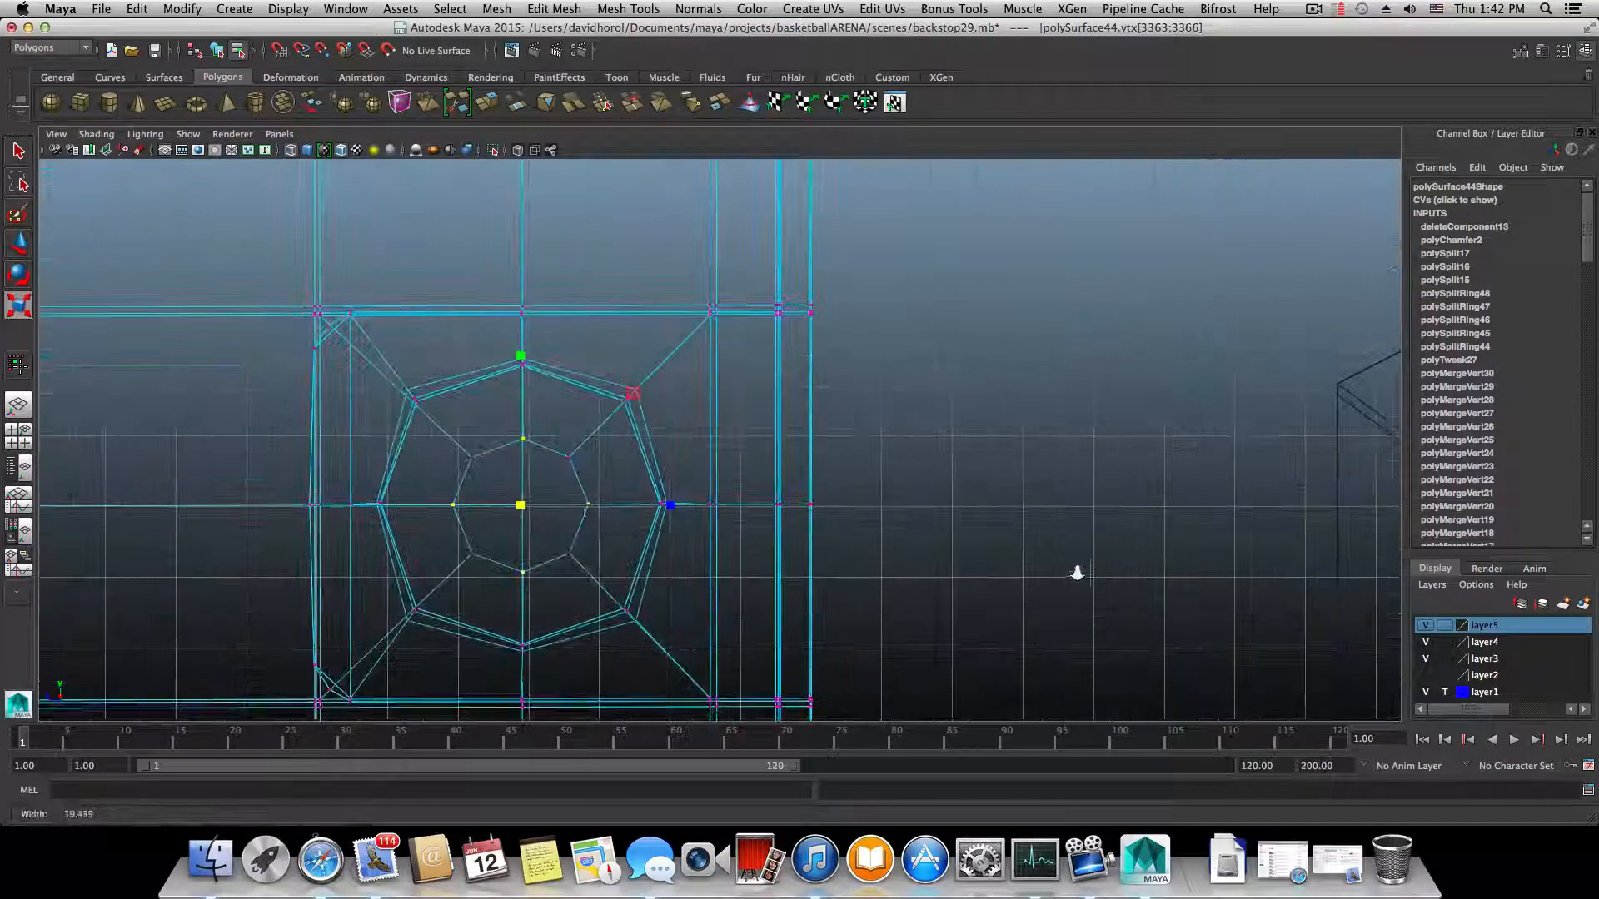
scroll(764, 533, up, 1)
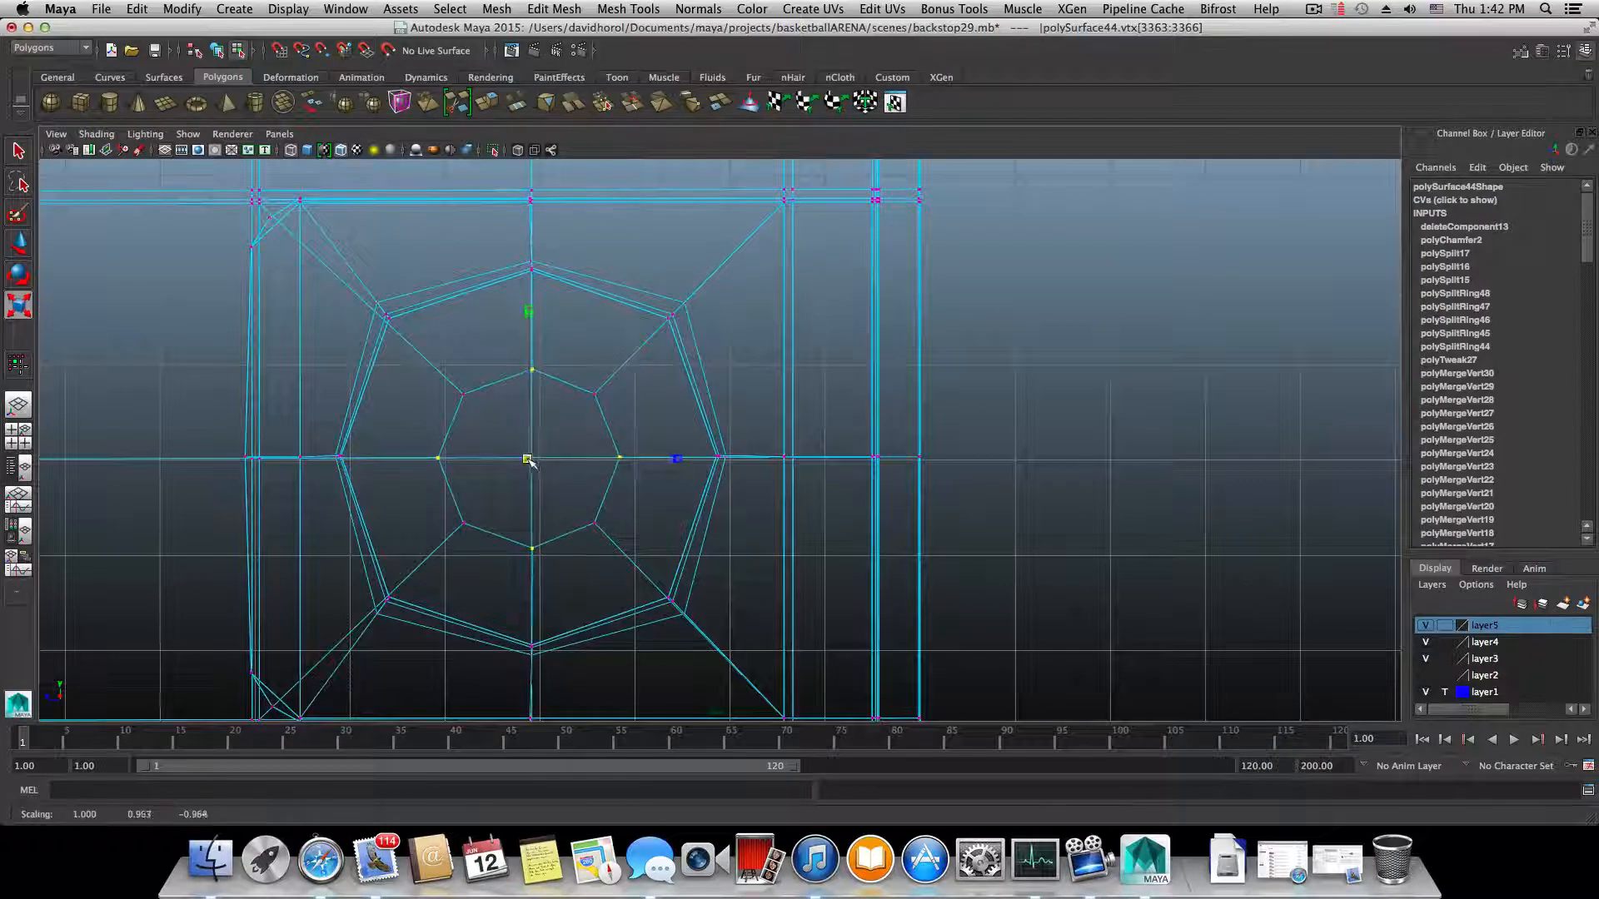
drag(526, 460, 531, 464)
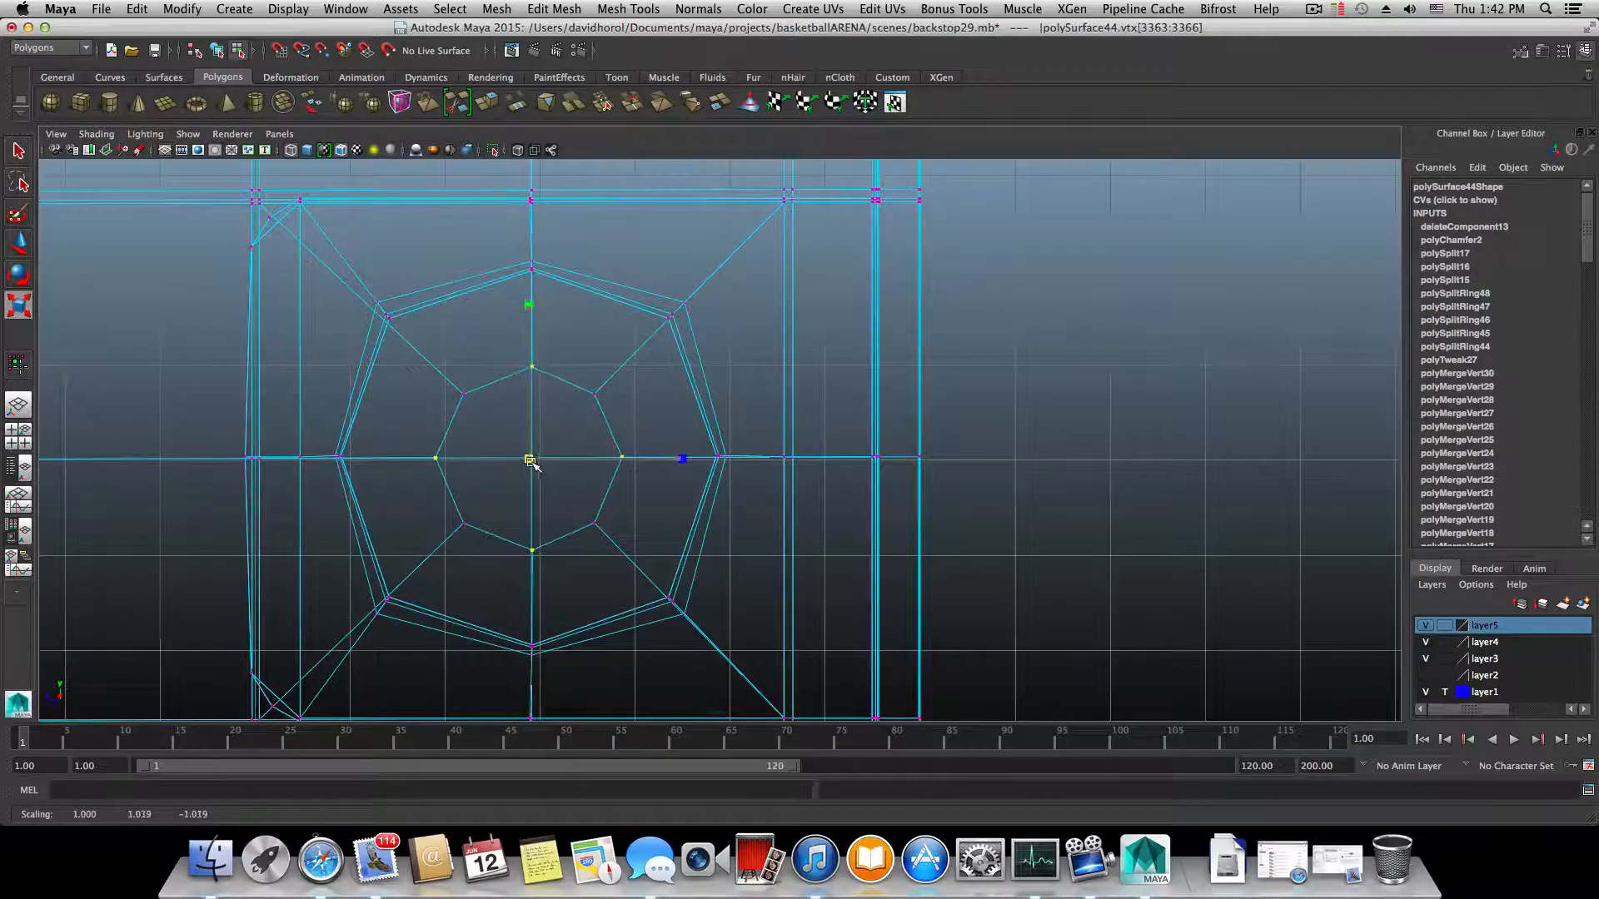
- Delete the inner octagonal face to open a hole in the arm behind the plate
right_click(570, 410)
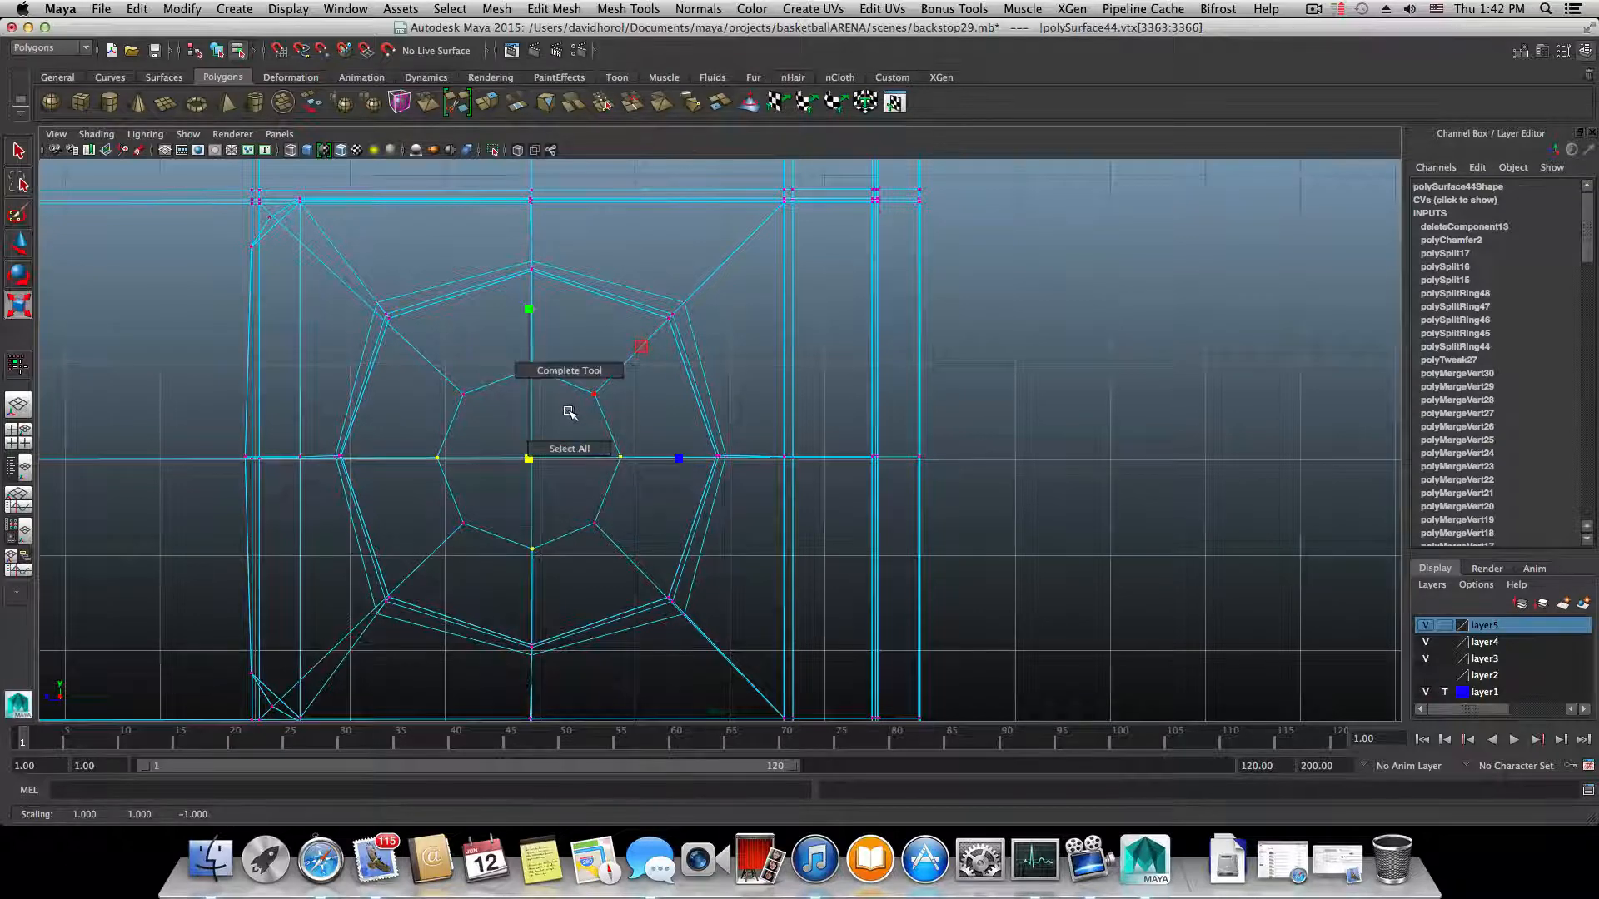
key(F8)
right_drag(574, 424, 571, 456)
click(562, 441)
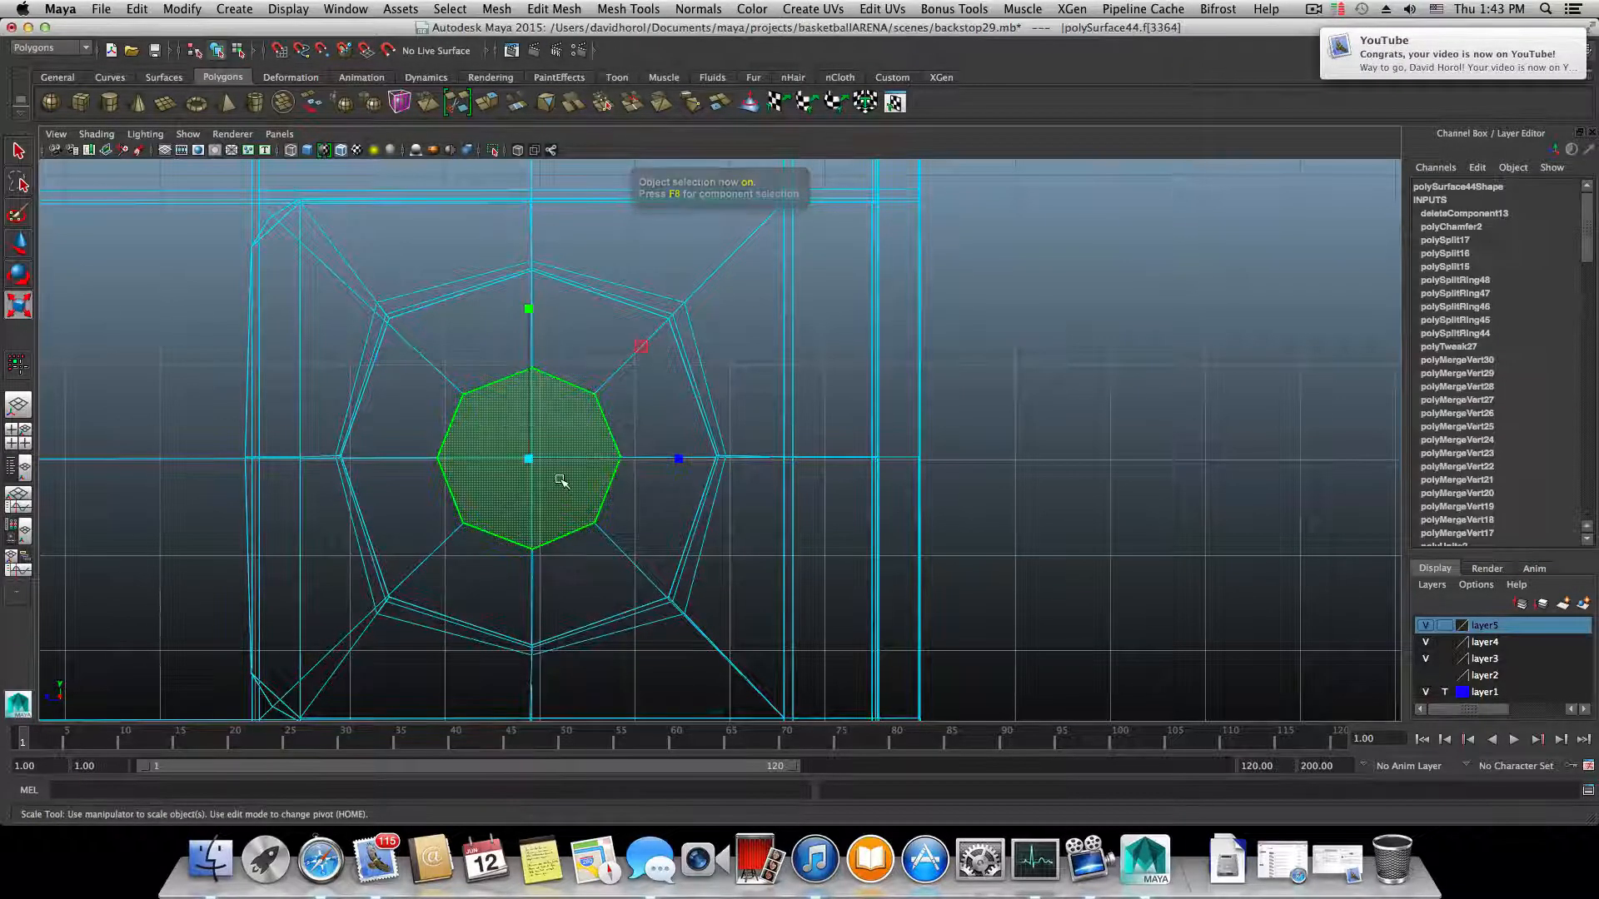
key(Delete)
- Return to object selection and display the arm mesh with smooth preview to check the new hole's roundness
right_drag(566, 466, 587, 388)
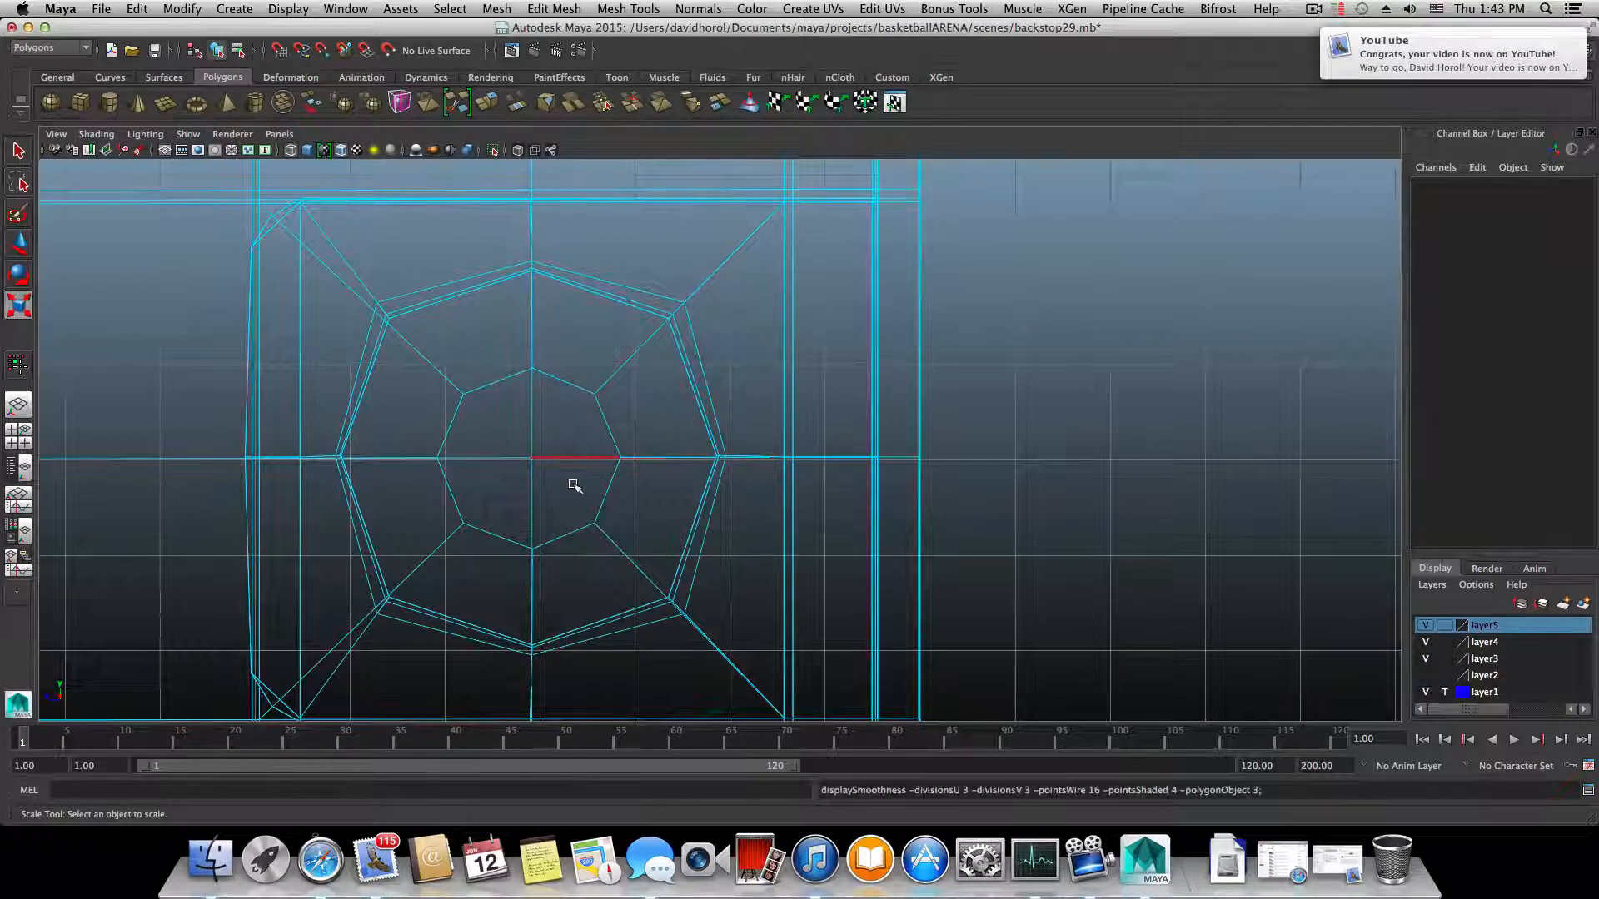
key(3)
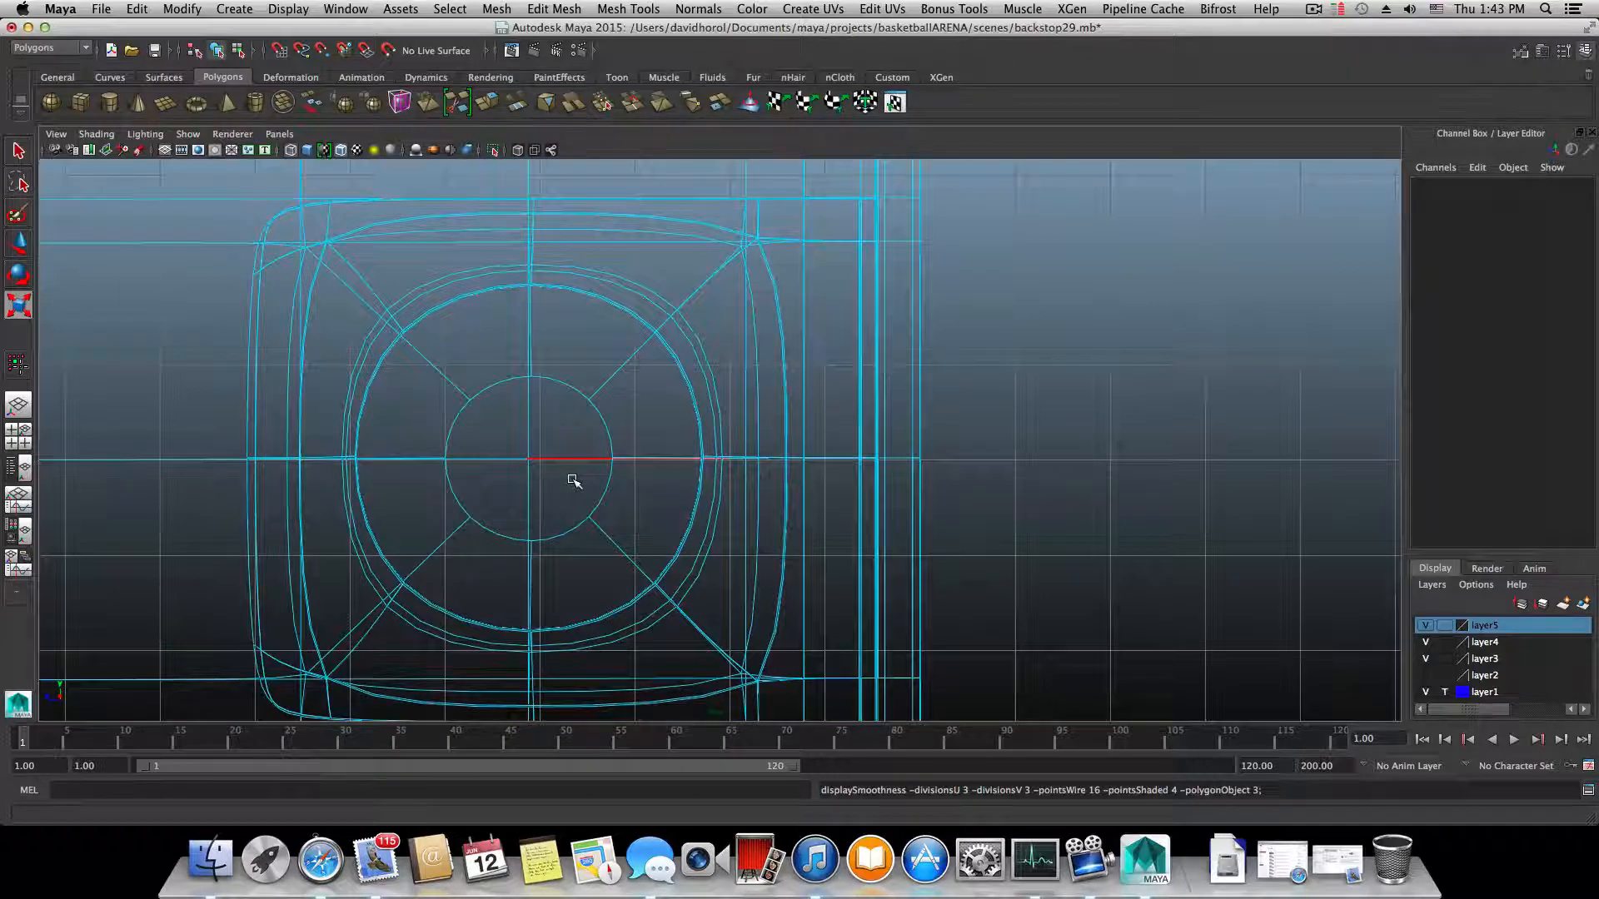
alt+drag(574, 482, 571, 467)
right_drag(570, 432, 571, 426)
key(q)
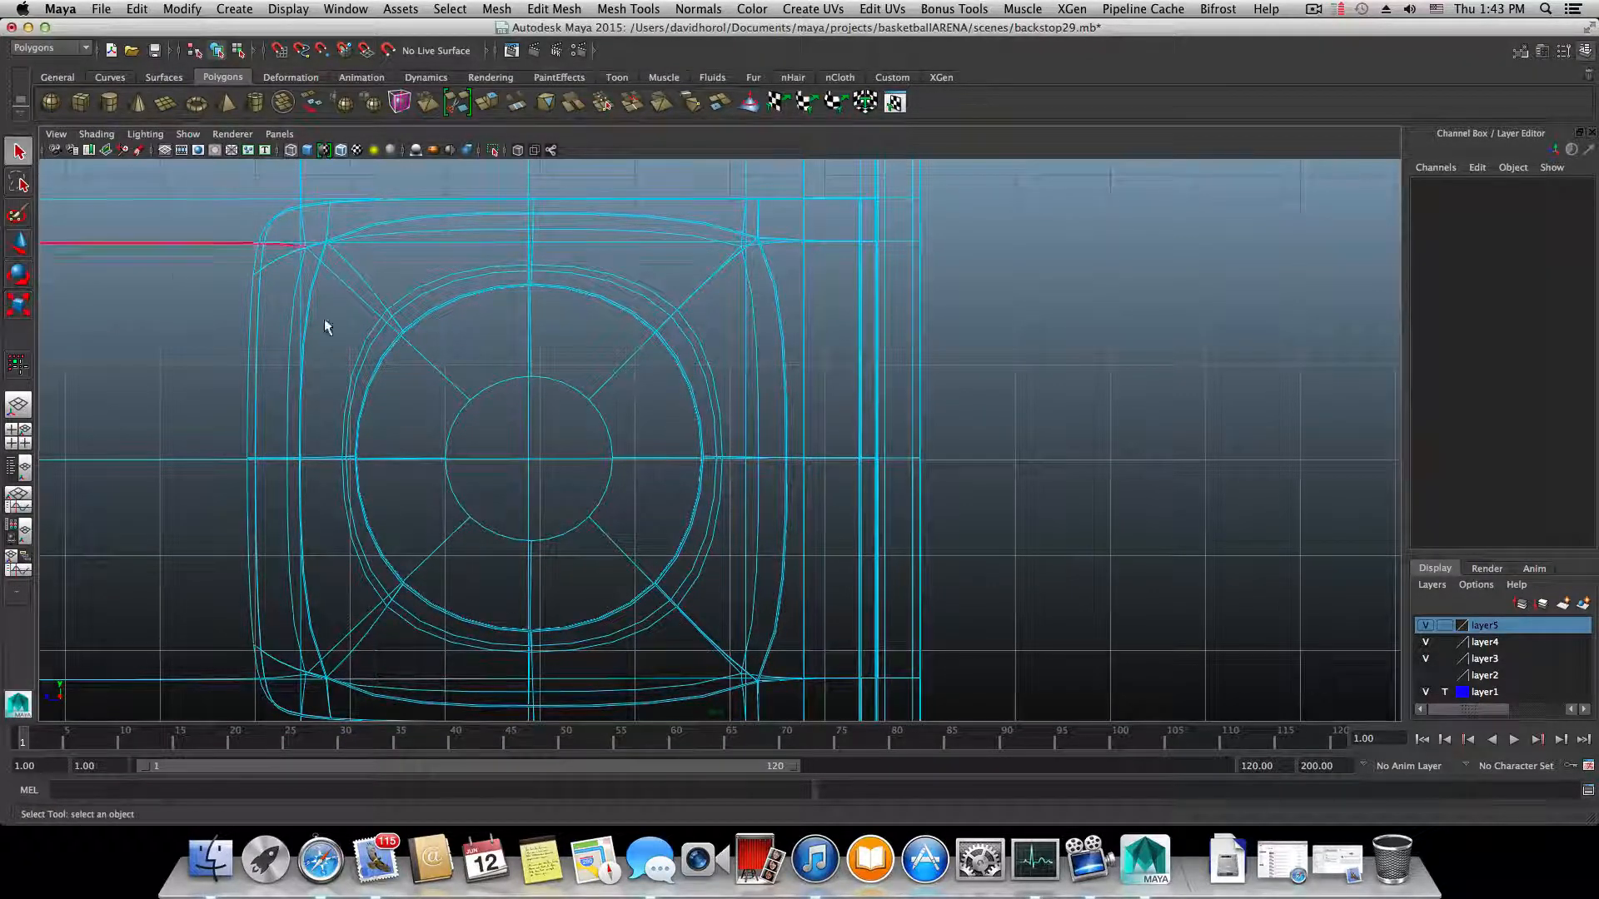
- Select the border edge loop of the arm's round hole and return to an angled perspective view of it
double_click(511, 381)
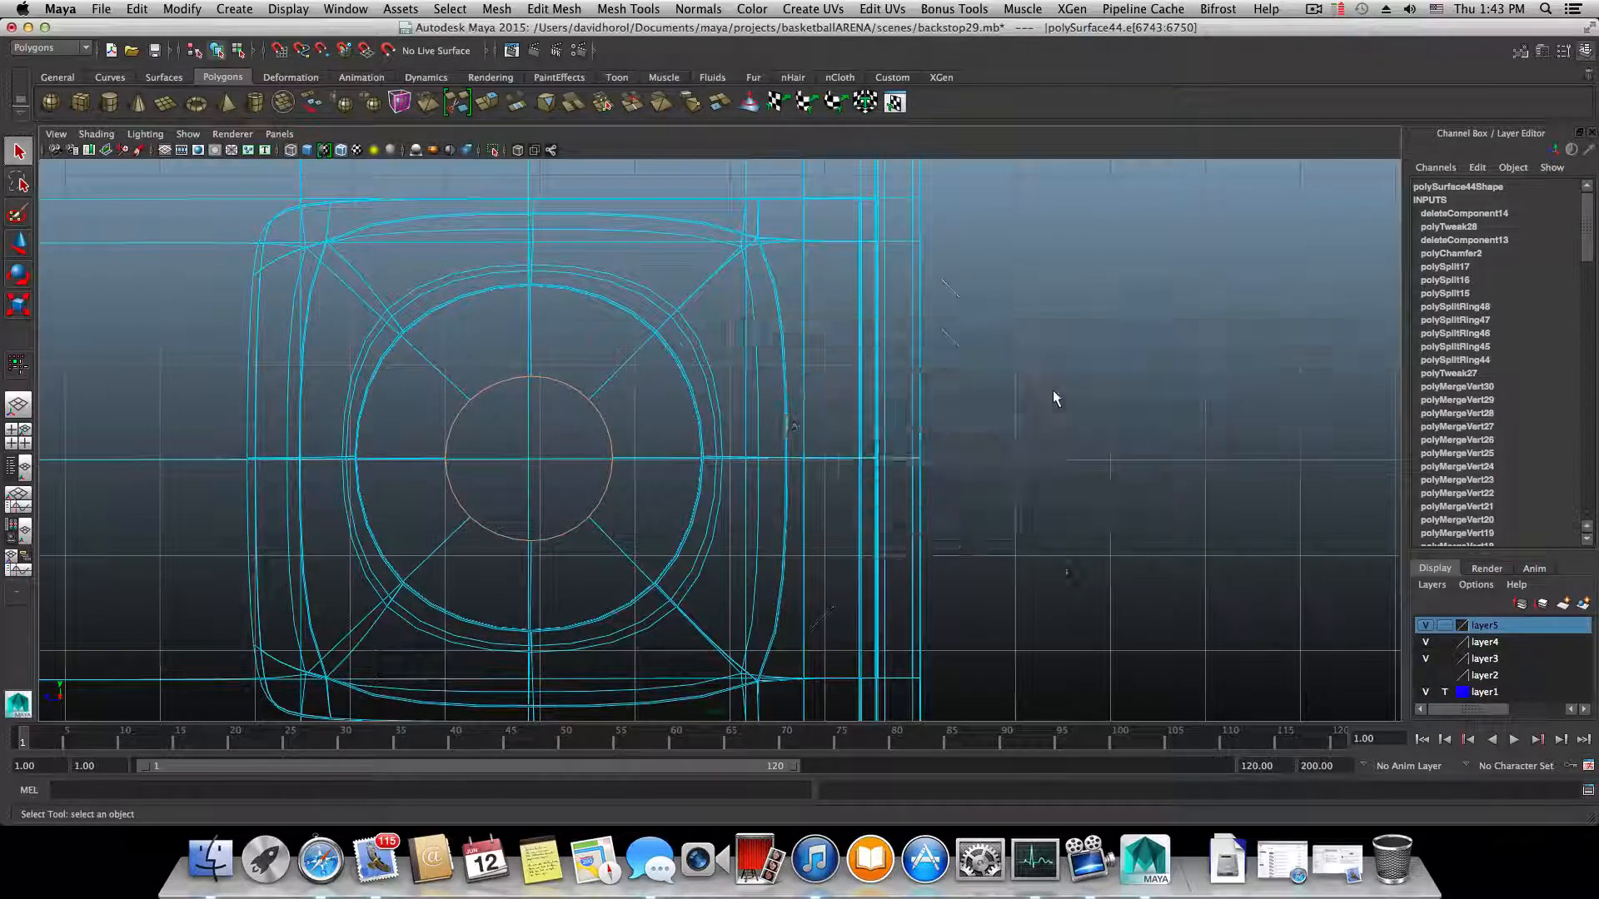
key(space)
key(space)
alt+drag(782, 417, 912, 453)
alt+drag(531, 340, 814, 403)
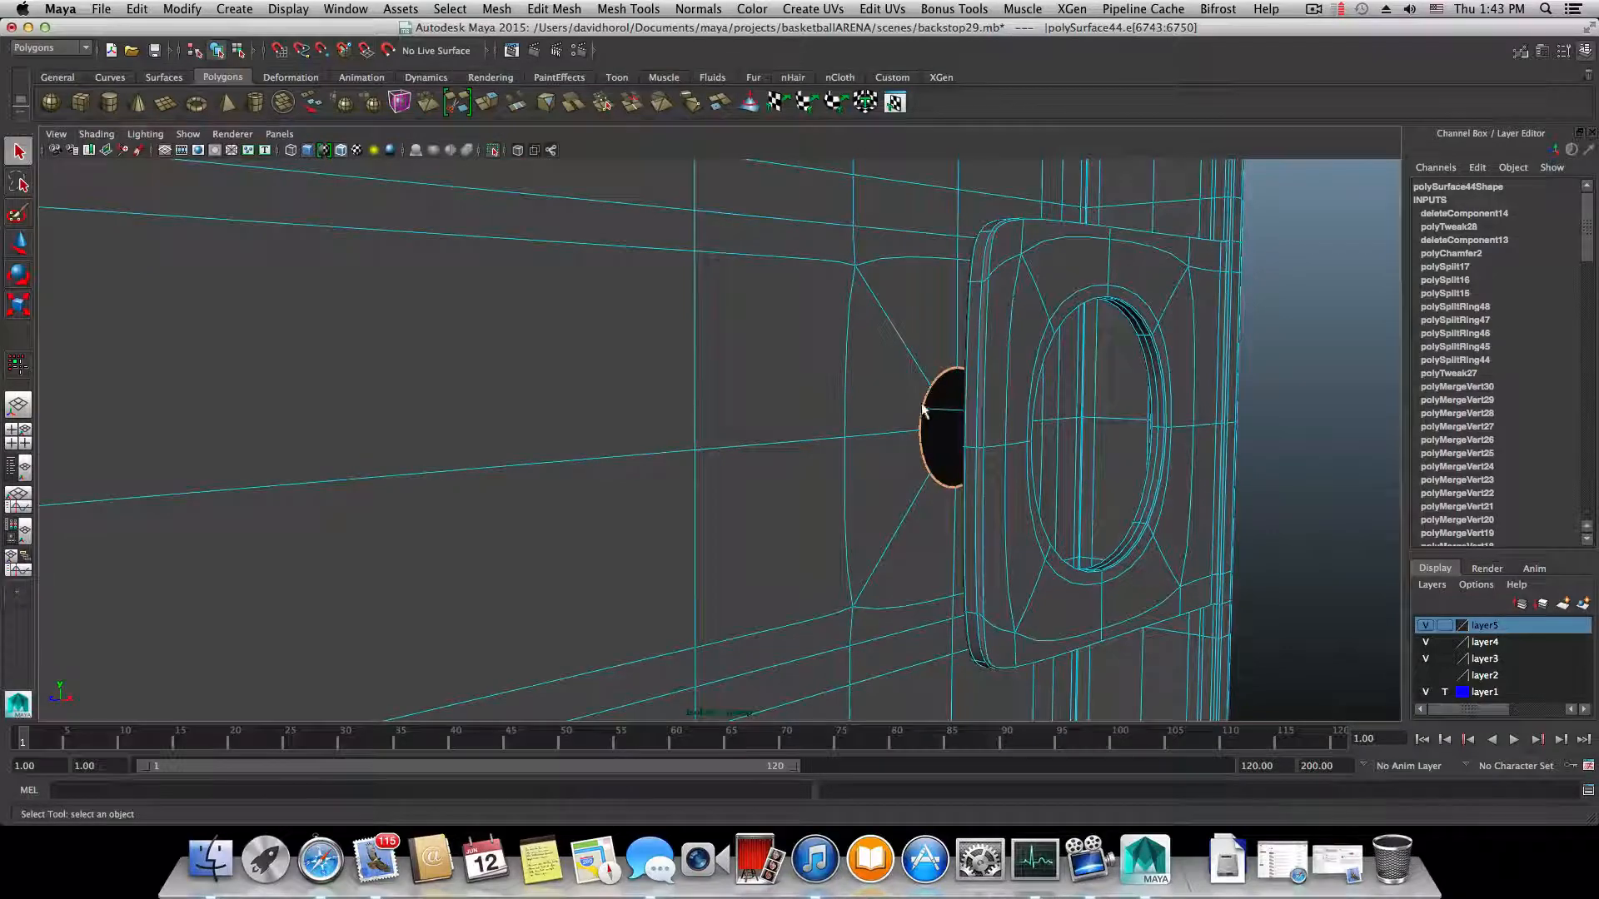
alt+drag(923, 410, 764, 421)
- With smooth preview off, scale the hole's border edges outward until they match the size of the plate's octagonal hole
key(r)
key(1)
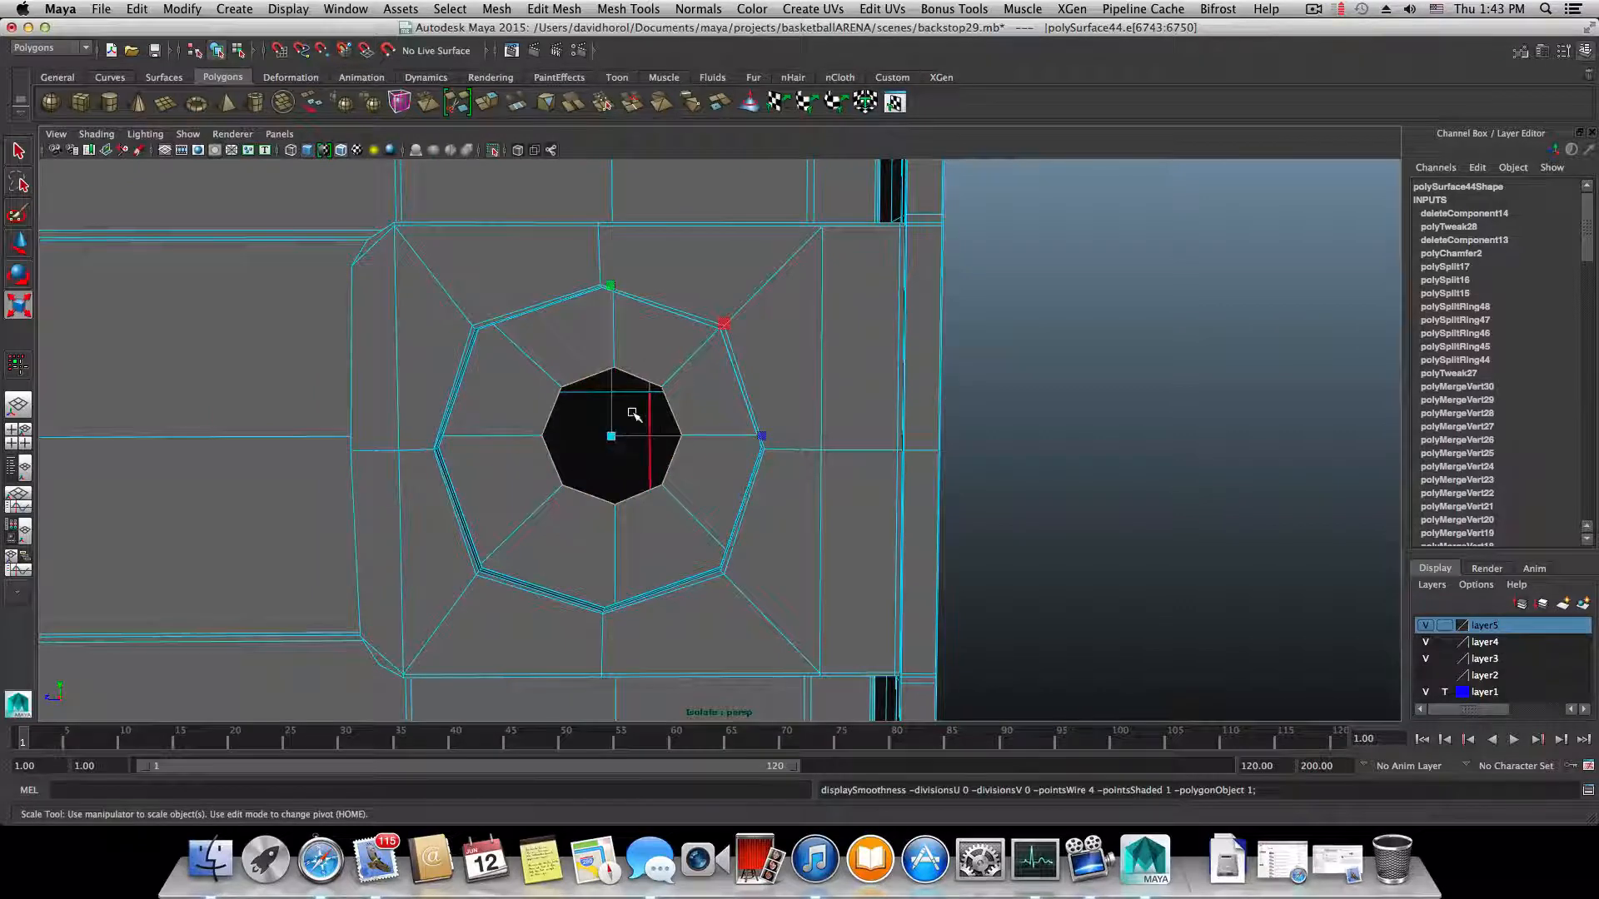
alt+middle_drag(633, 414, 636, 411)
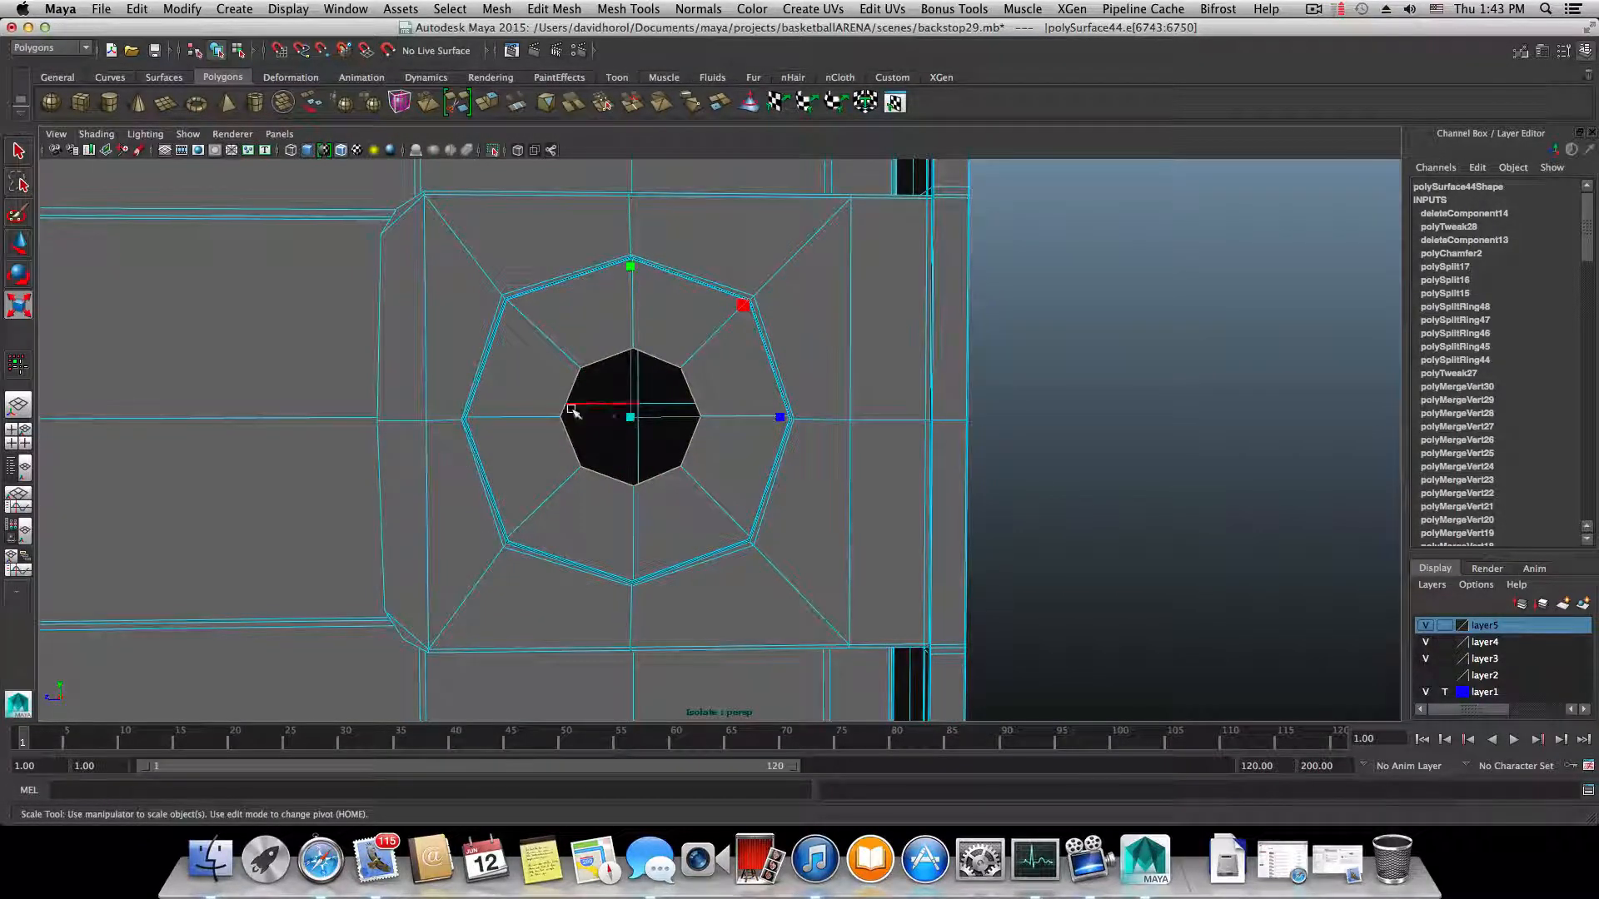
alt+right_drag(630, 415, 760, 432)
alt+drag(761, 432, 812, 434)
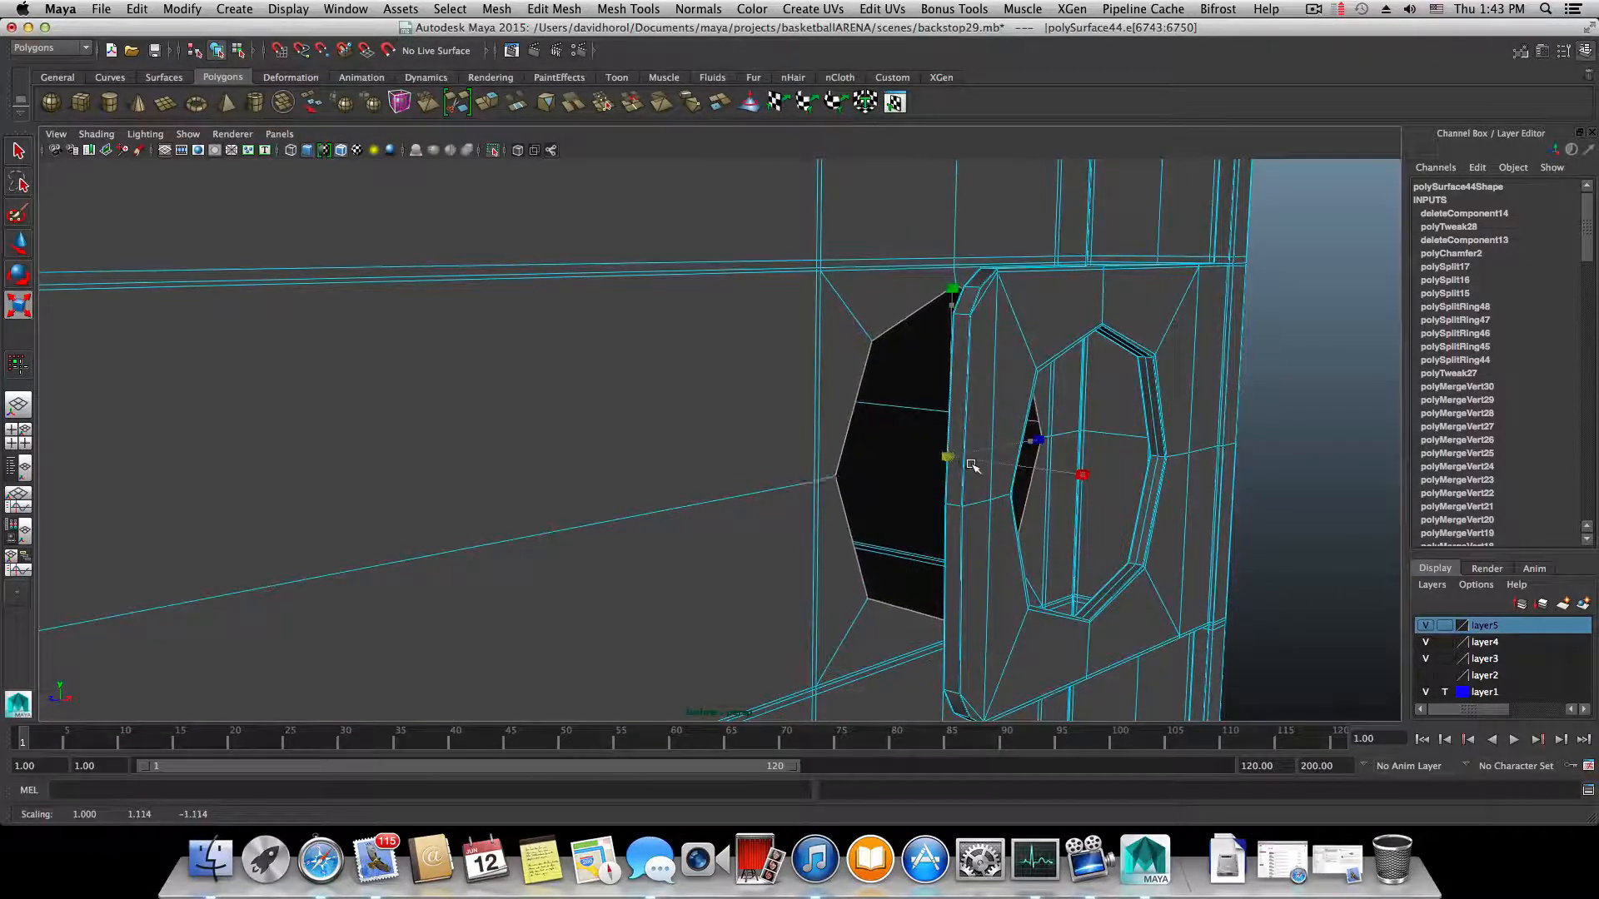
alt+drag(975, 467, 907, 421)
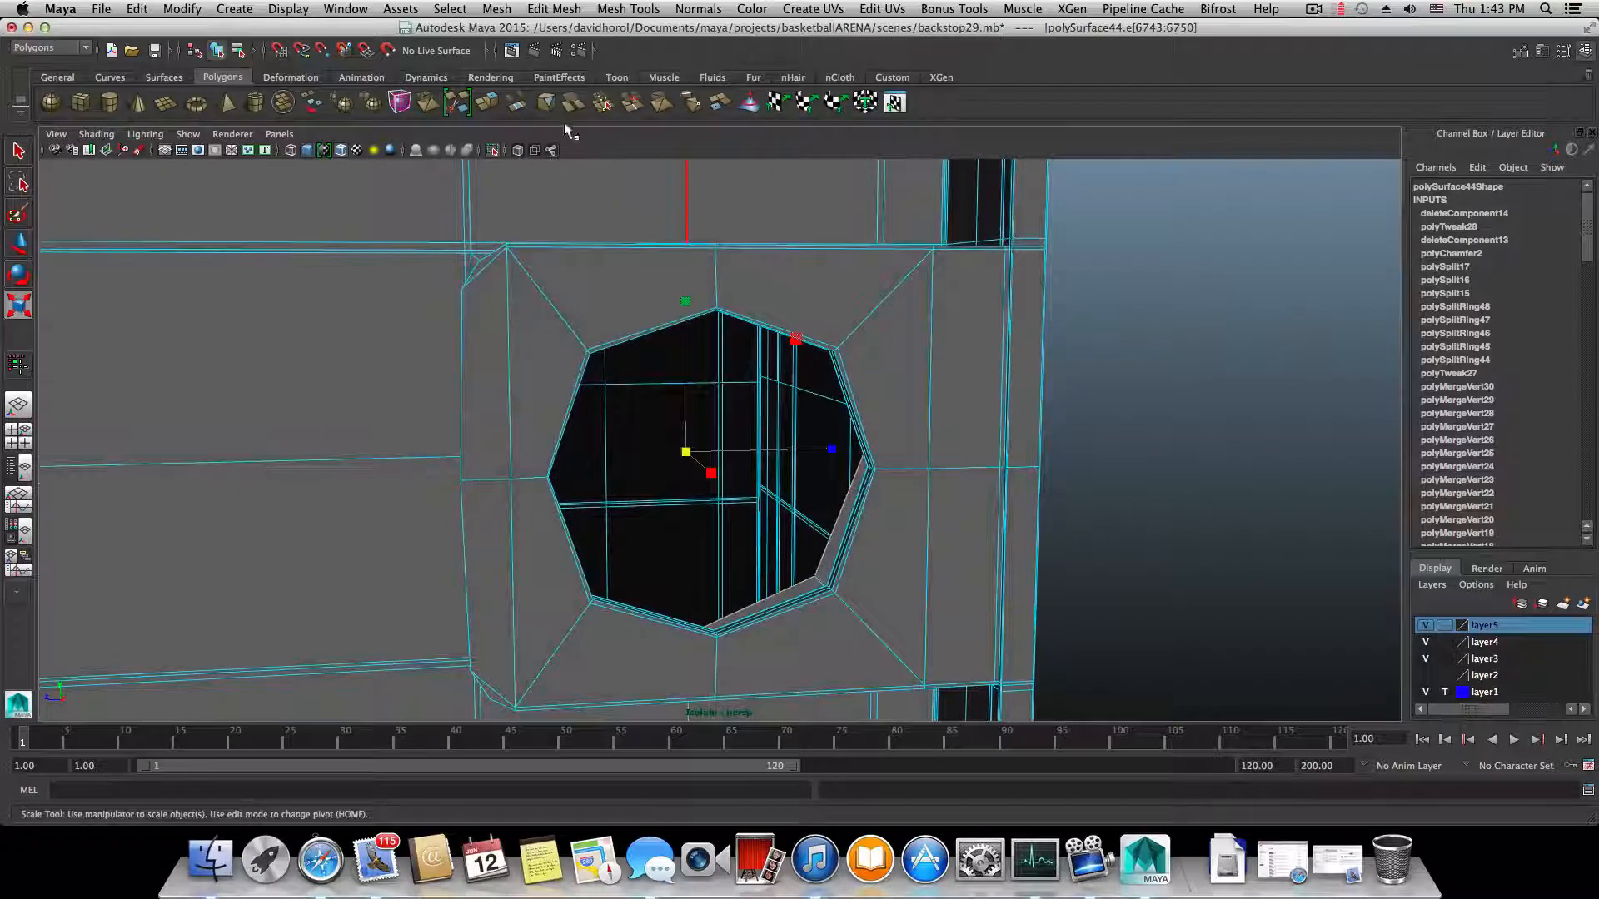
- Extrude the hole's border edges, scale the new loop slightly inward, and check it with smooth preview
click(487, 103)
alt+drag(604, 418, 671, 418)
alt+drag(870, 473, 908, 468)
key(r)
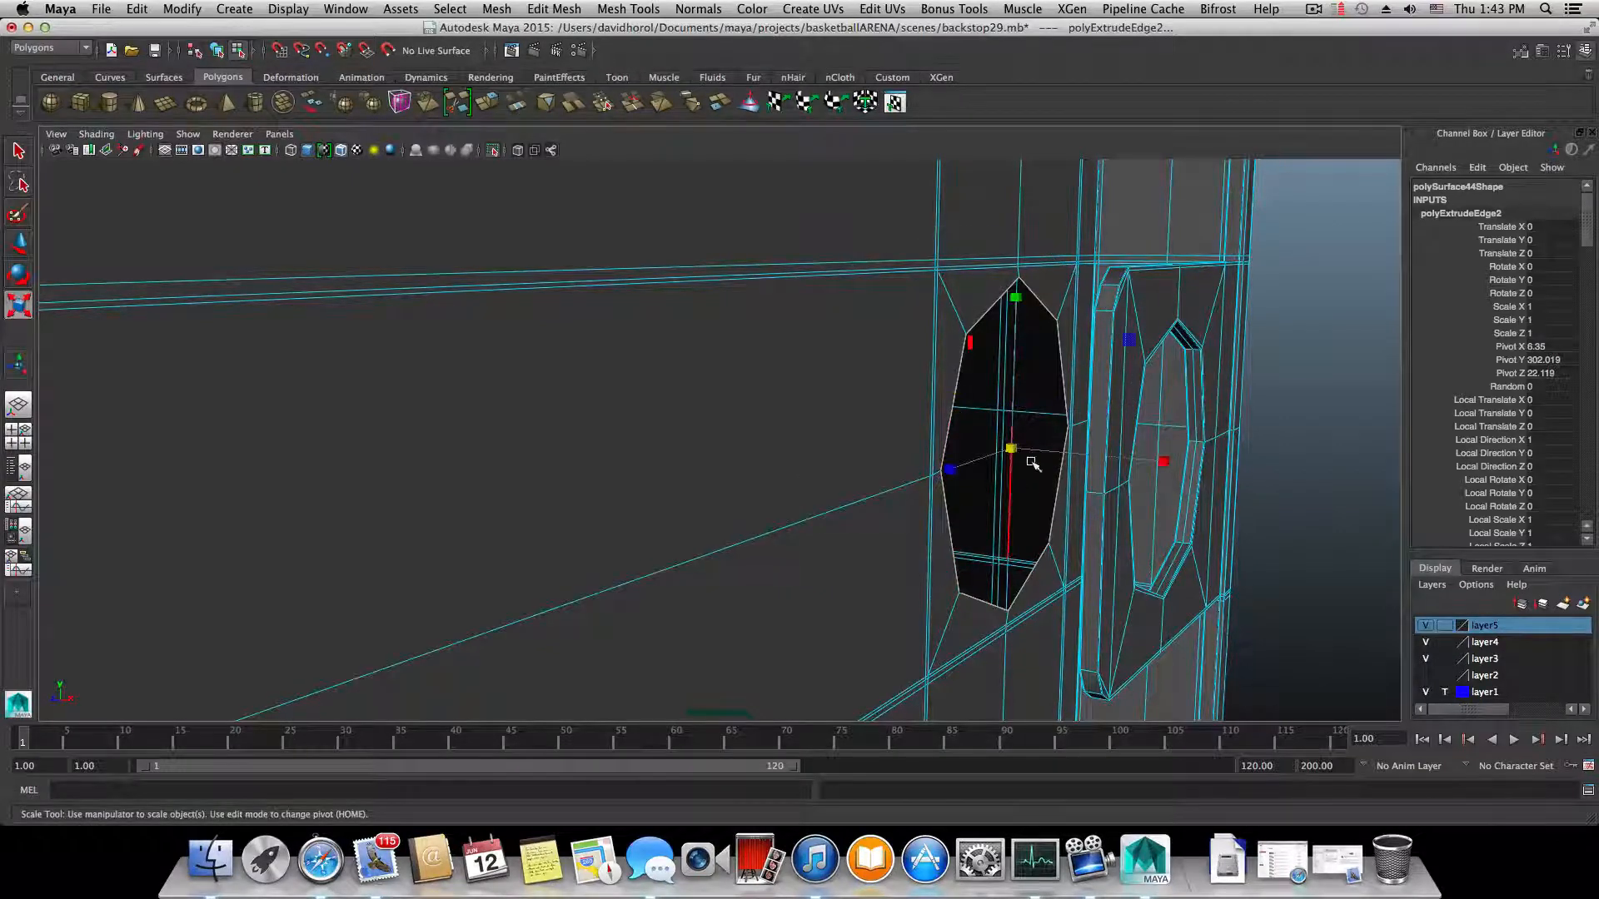
drag(1011, 448, 885, 447)
key(3)
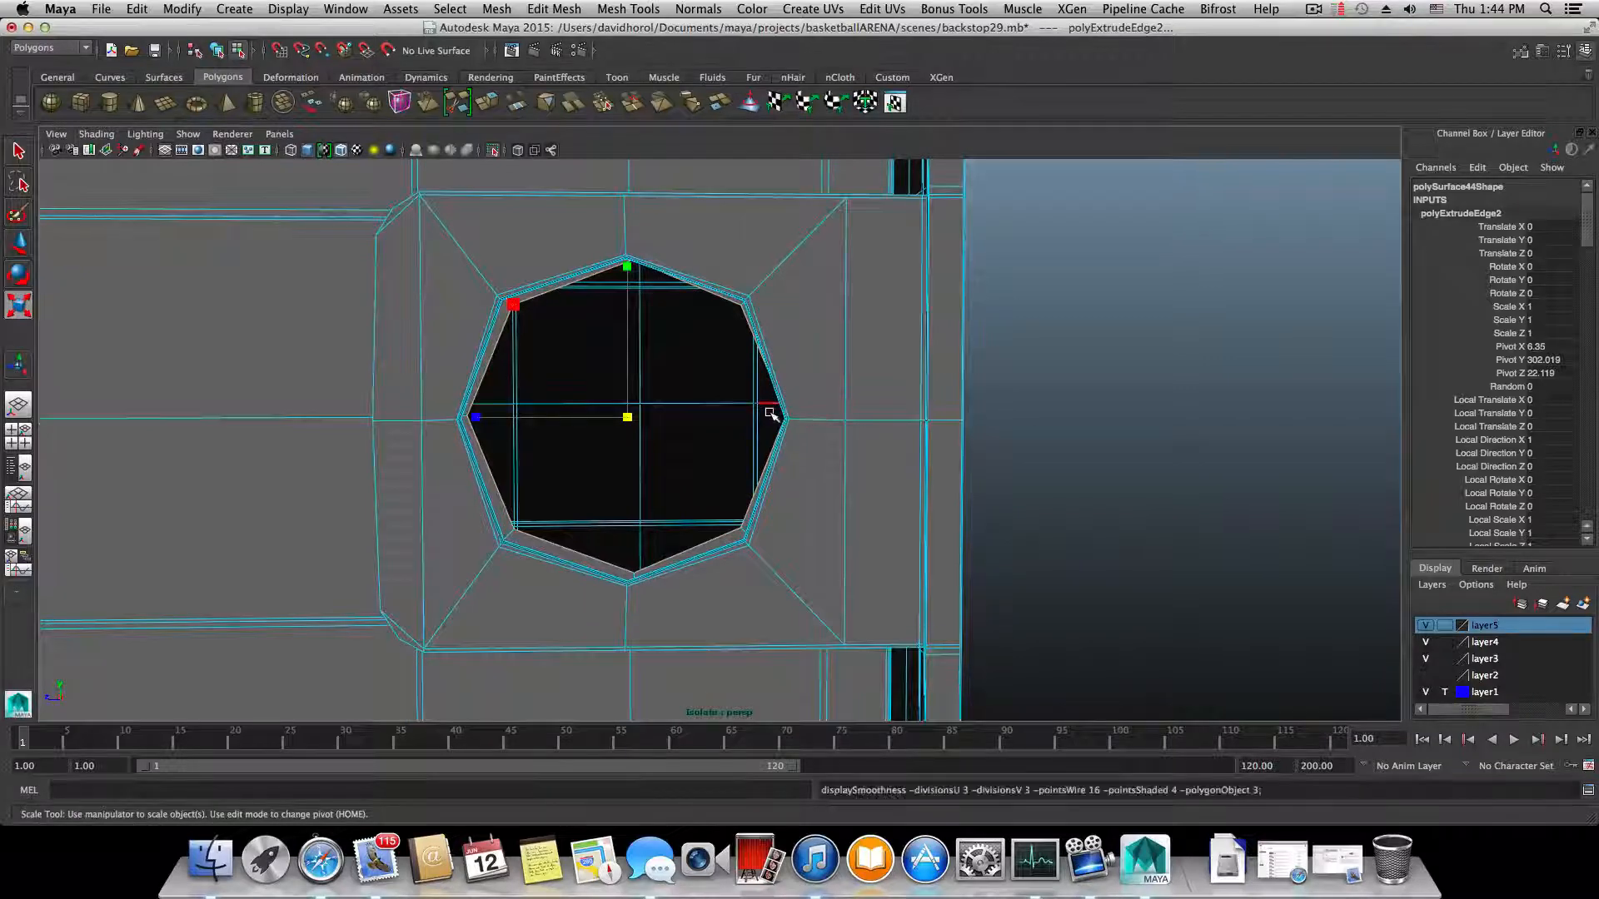
alt+drag(688, 427, 754, 429)
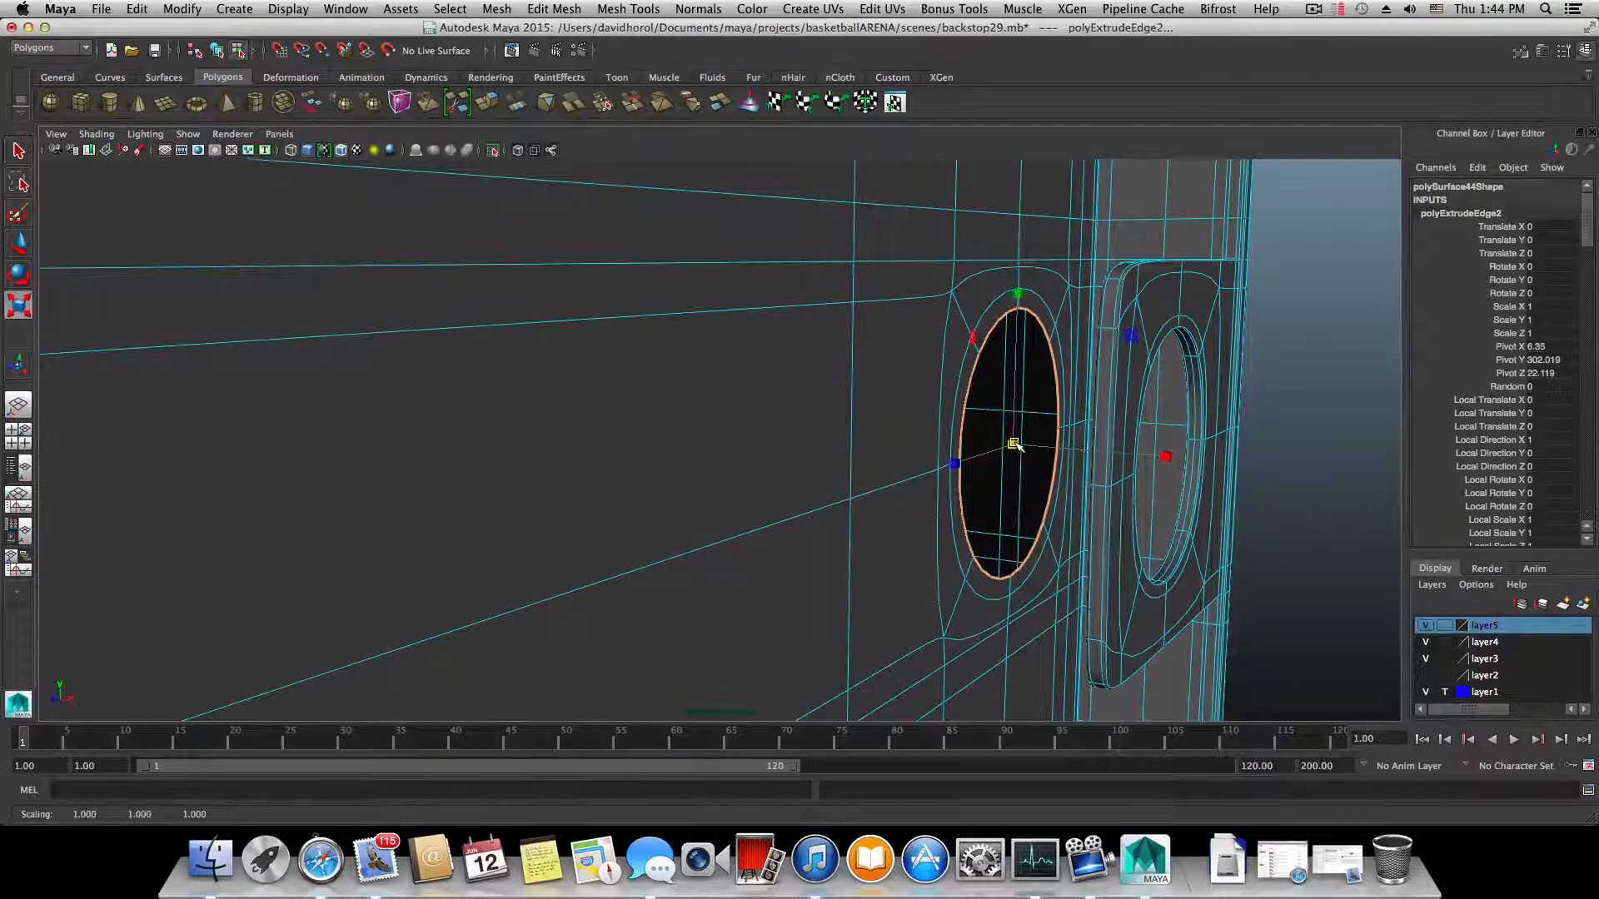
- Turn off smooth preview and move the extruded edge loop along the X axis toward the plate
key(1)
key(w)
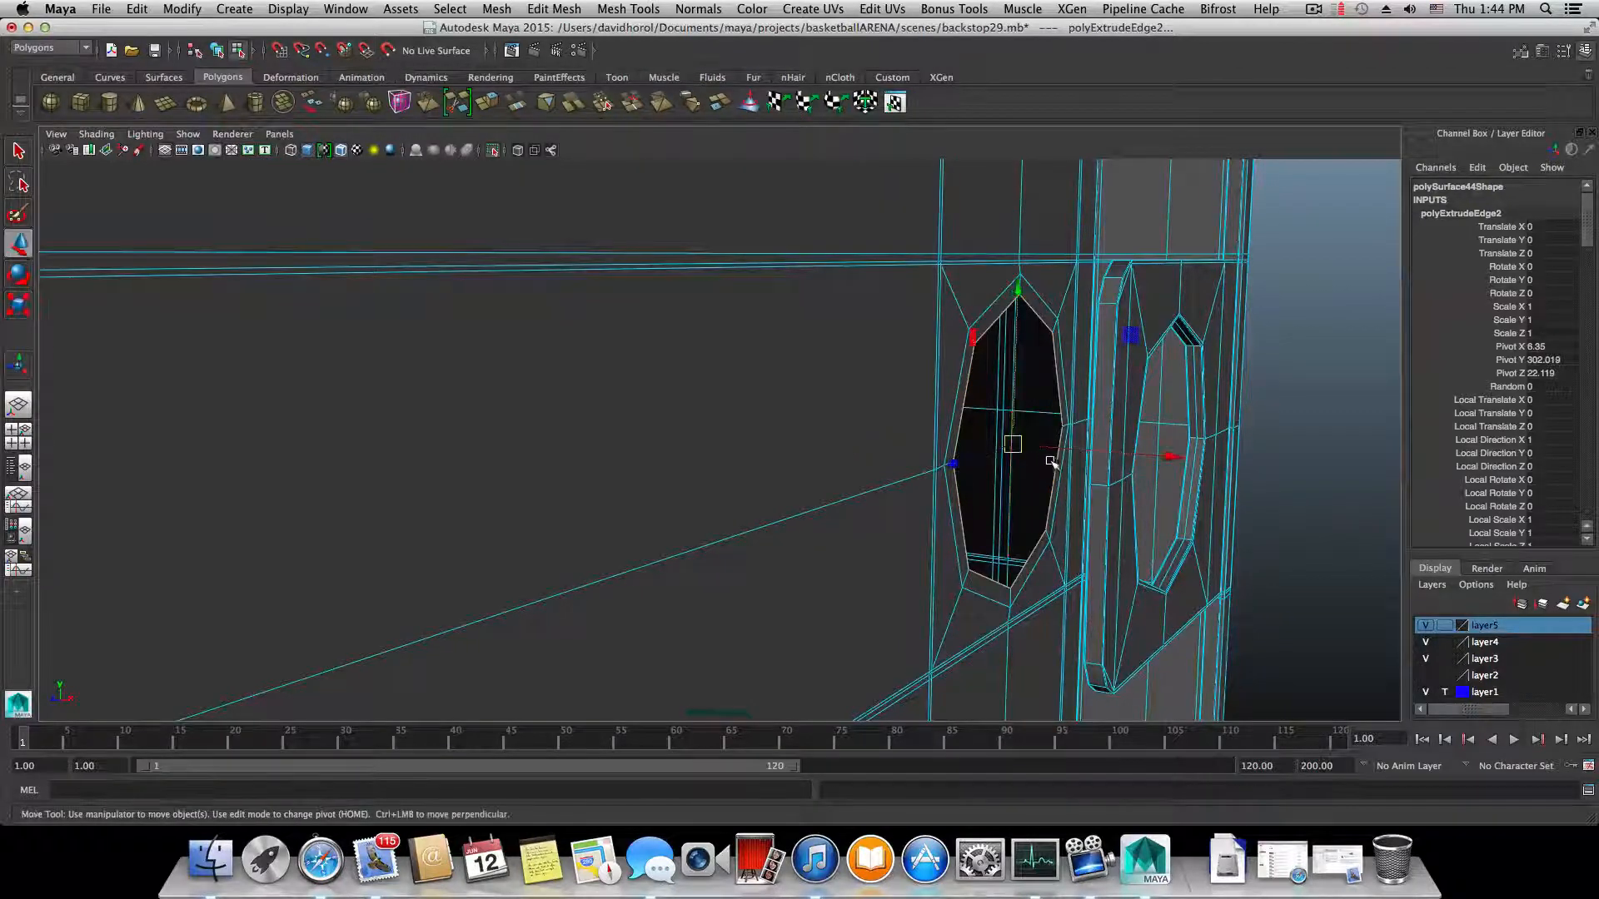
drag(1174, 455, 1071, 467)
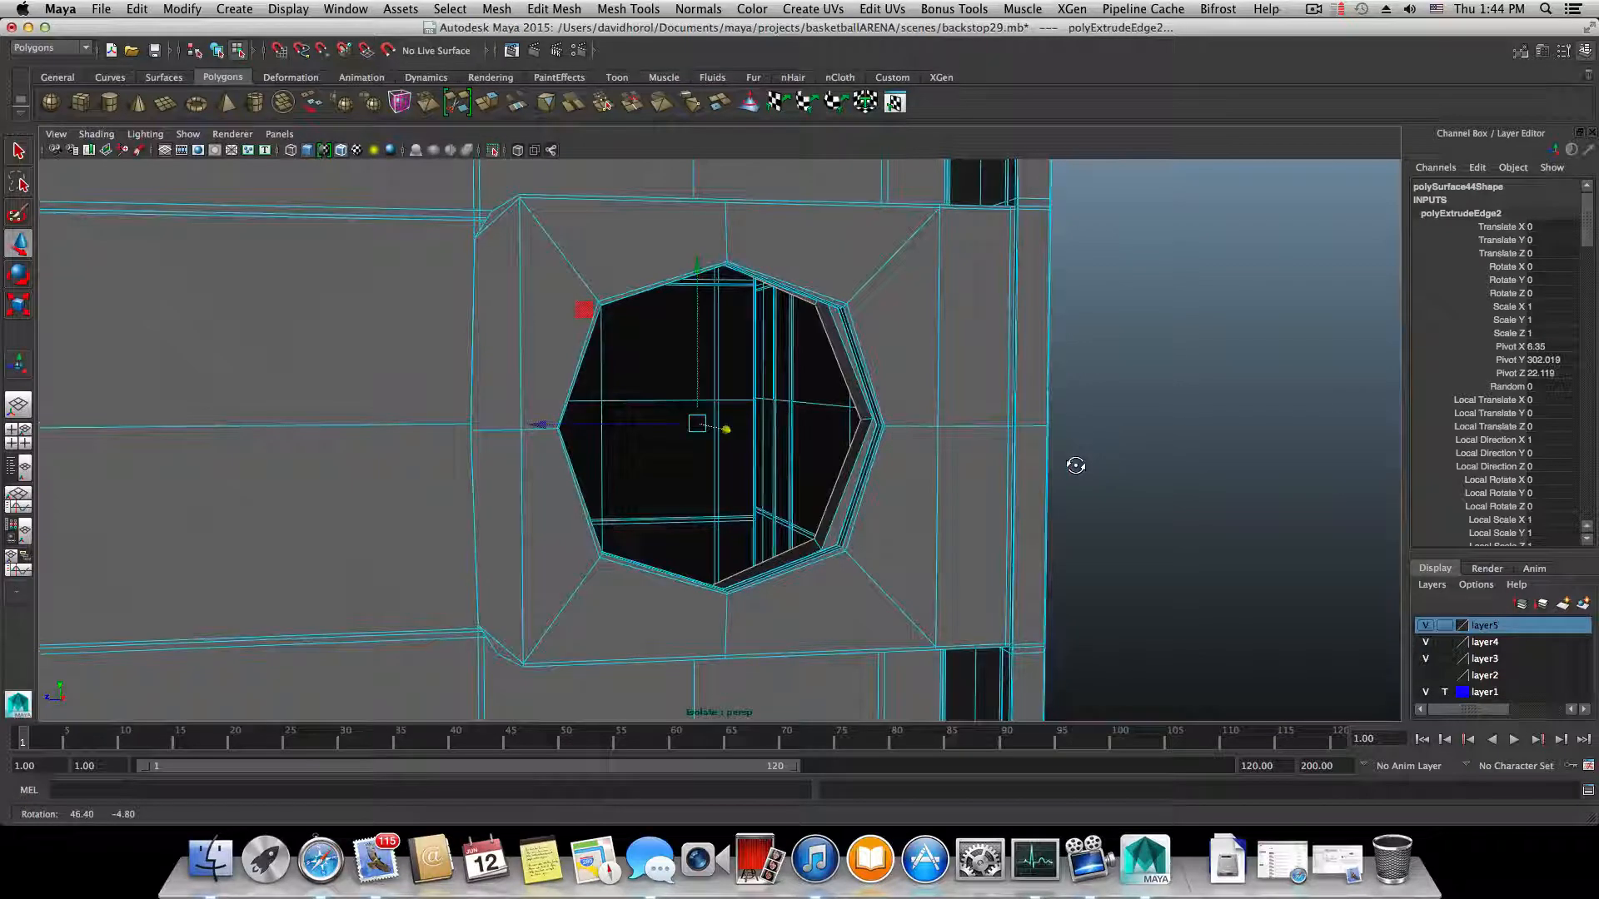
- Extrude the border edges again and scale the new loop slightly inward to form a thin rim
click(487, 104)
alt+drag(775, 435, 888, 453)
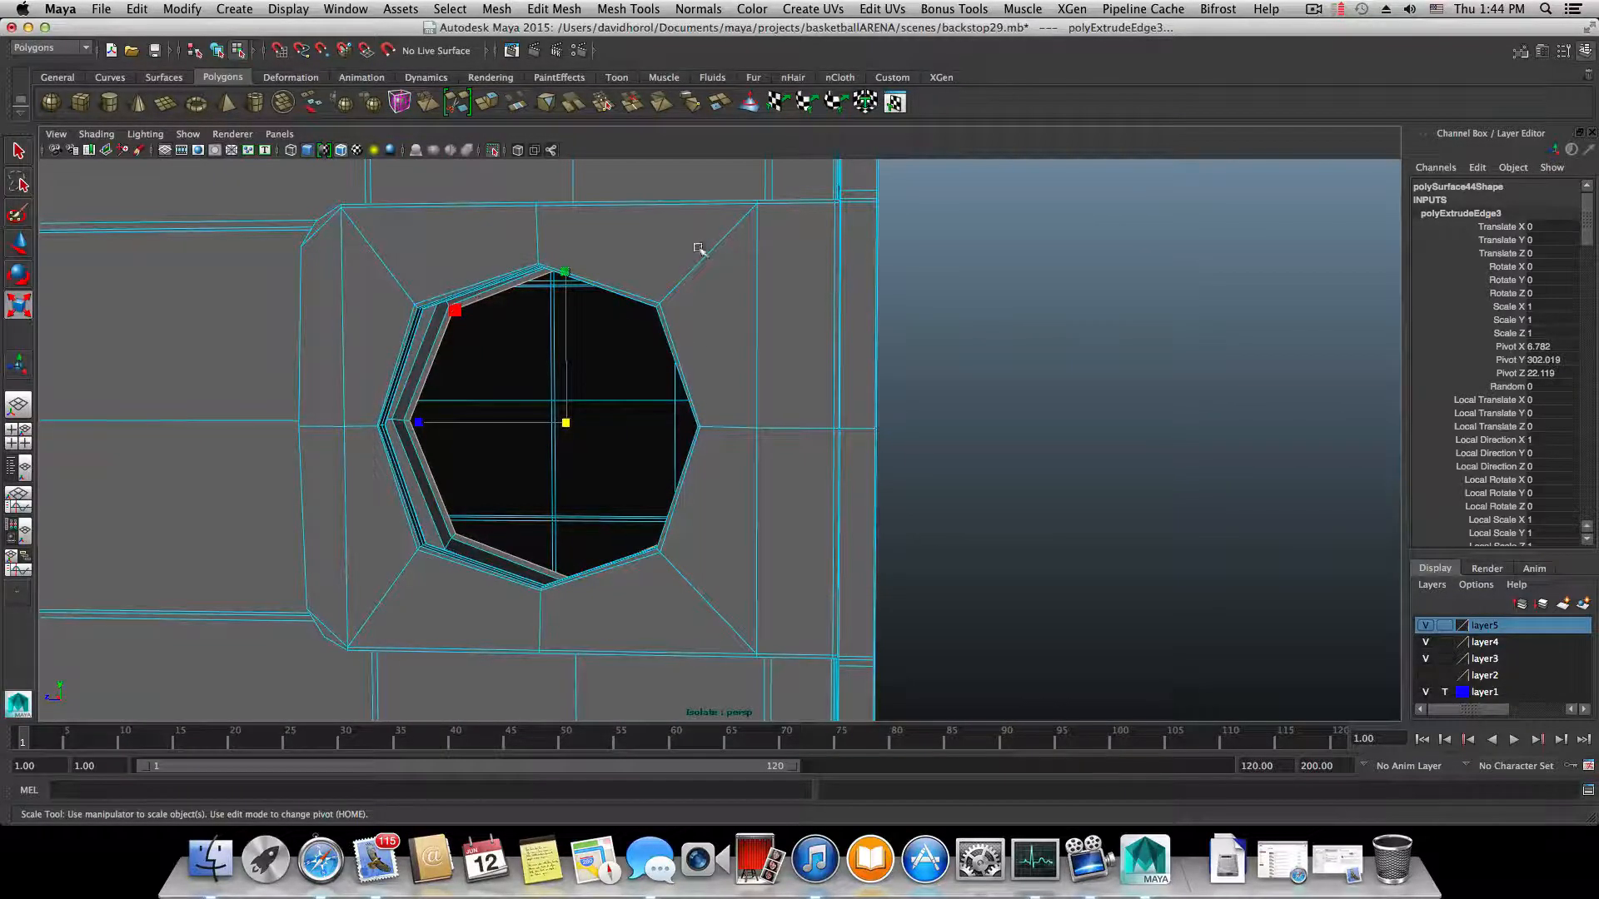
alt+drag(476, 436, 960, 436)
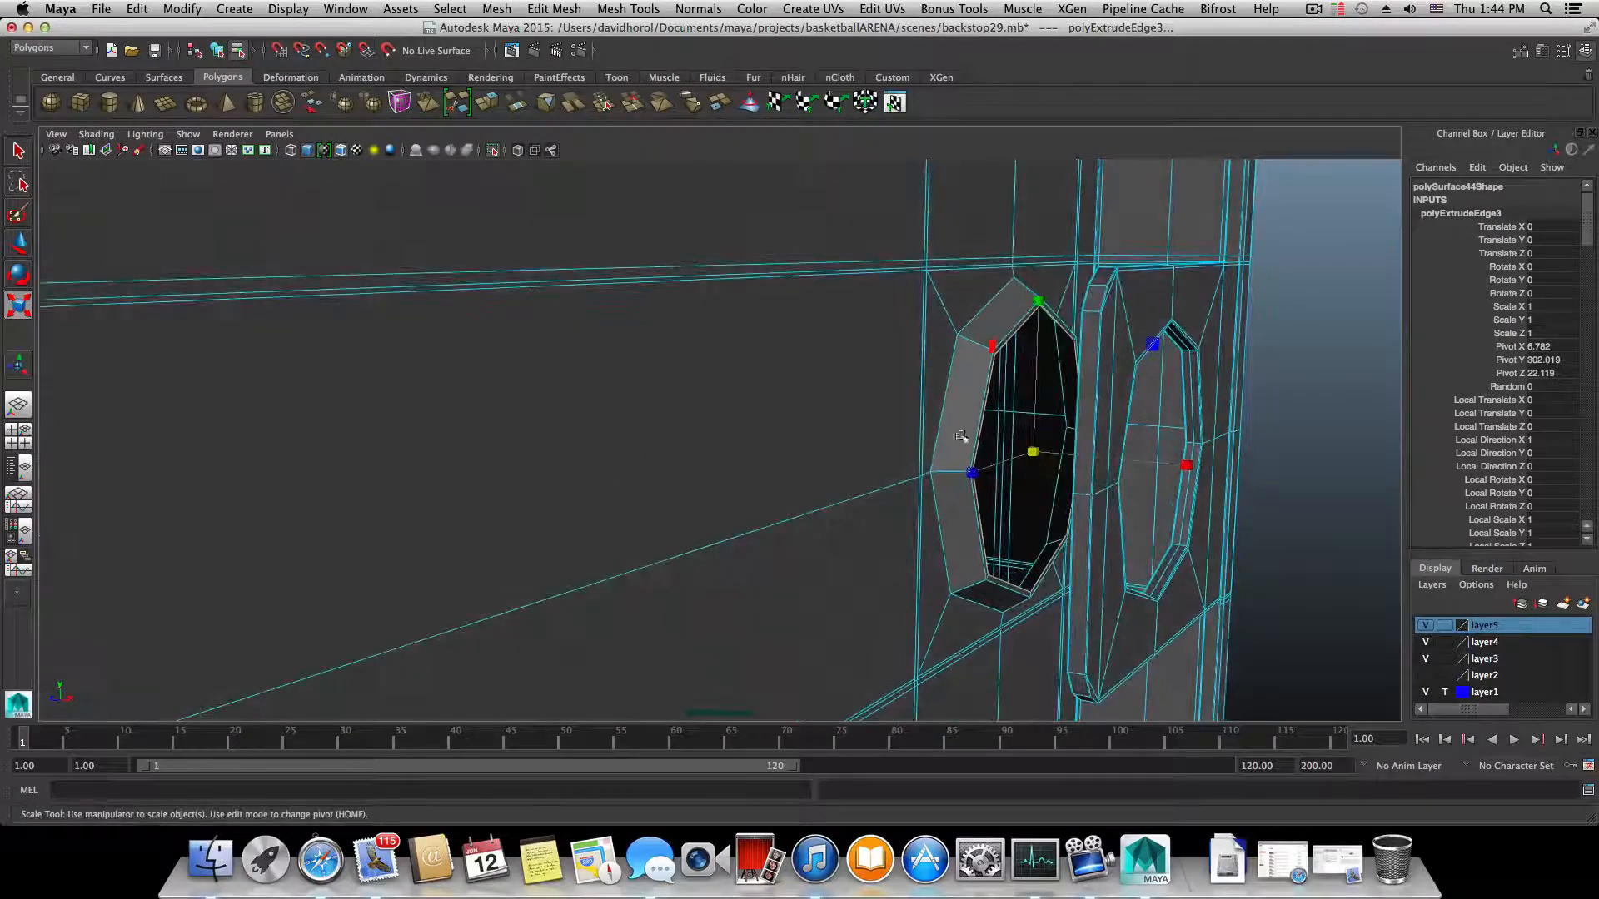
alt+middle_drag(1097, 472, 977, 464)
alt+right_drag(939, 477, 1071, 508)
alt+middle_drag(1071, 508, 940, 505)
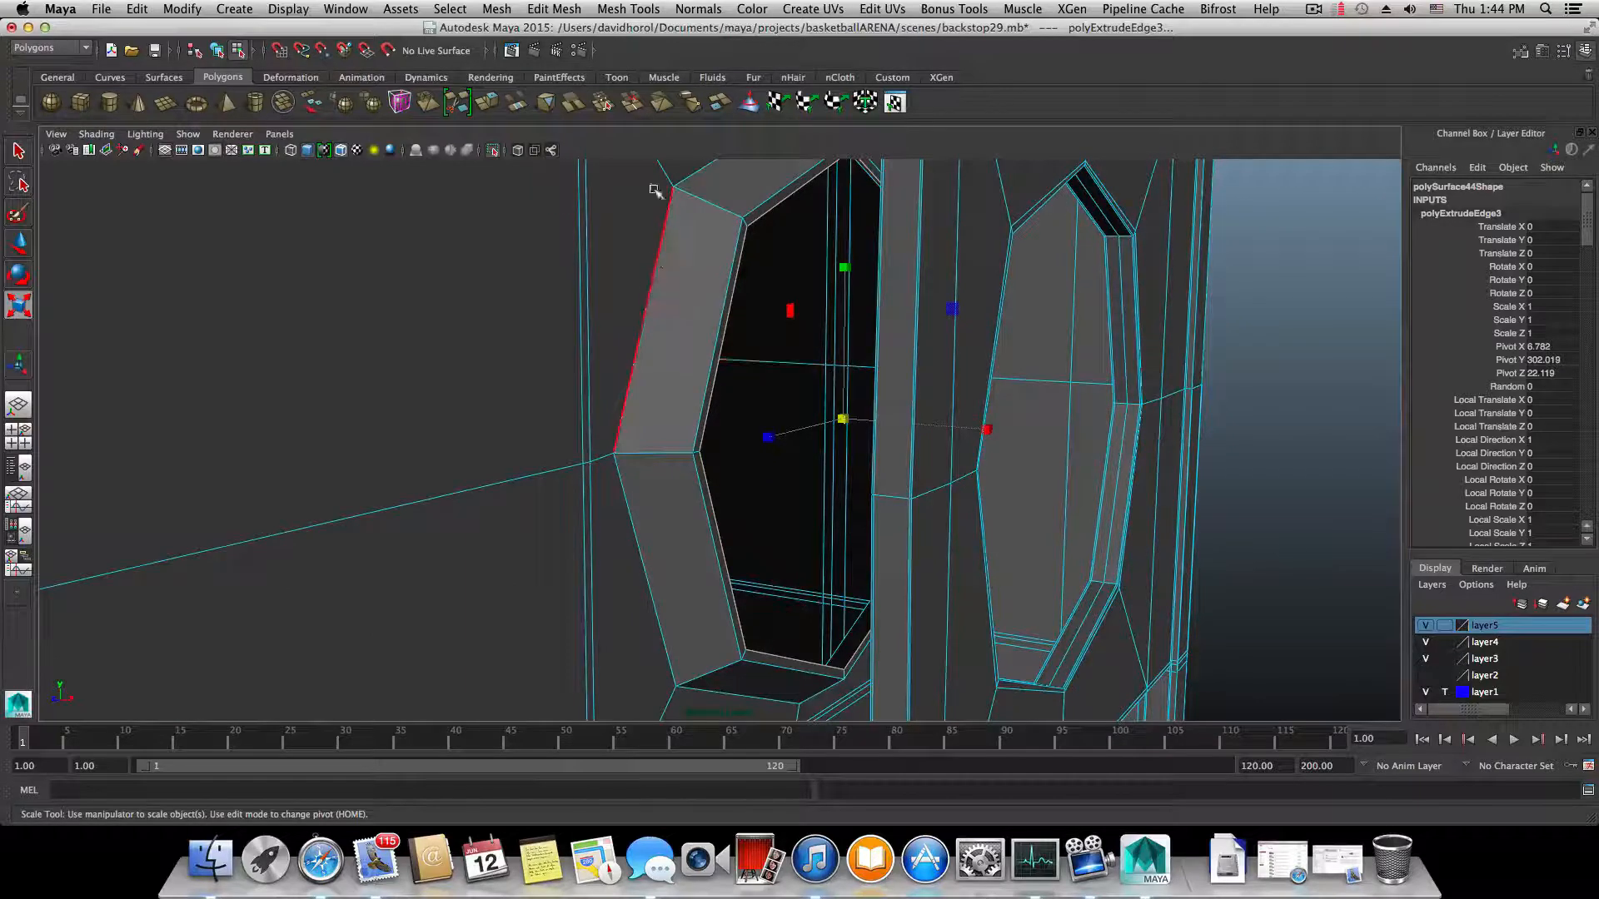
- Extrude the rim's inner edges and move the new loop a tiny distance along X, back into the arm
click(489, 104)
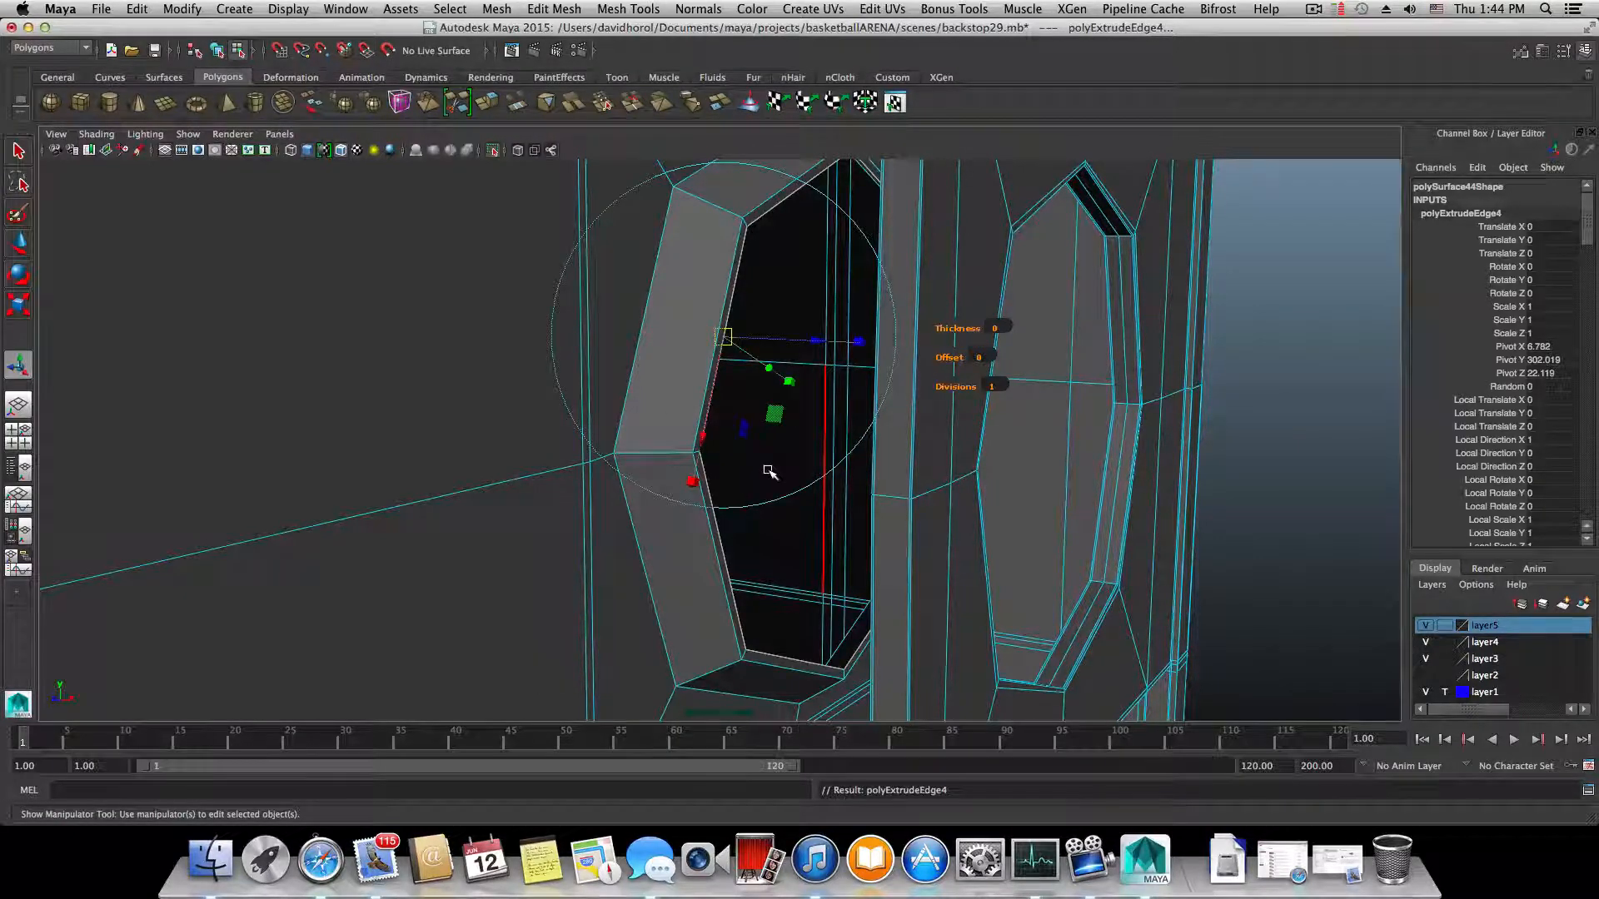
key(w)
scroll(953, 535, up, 10)
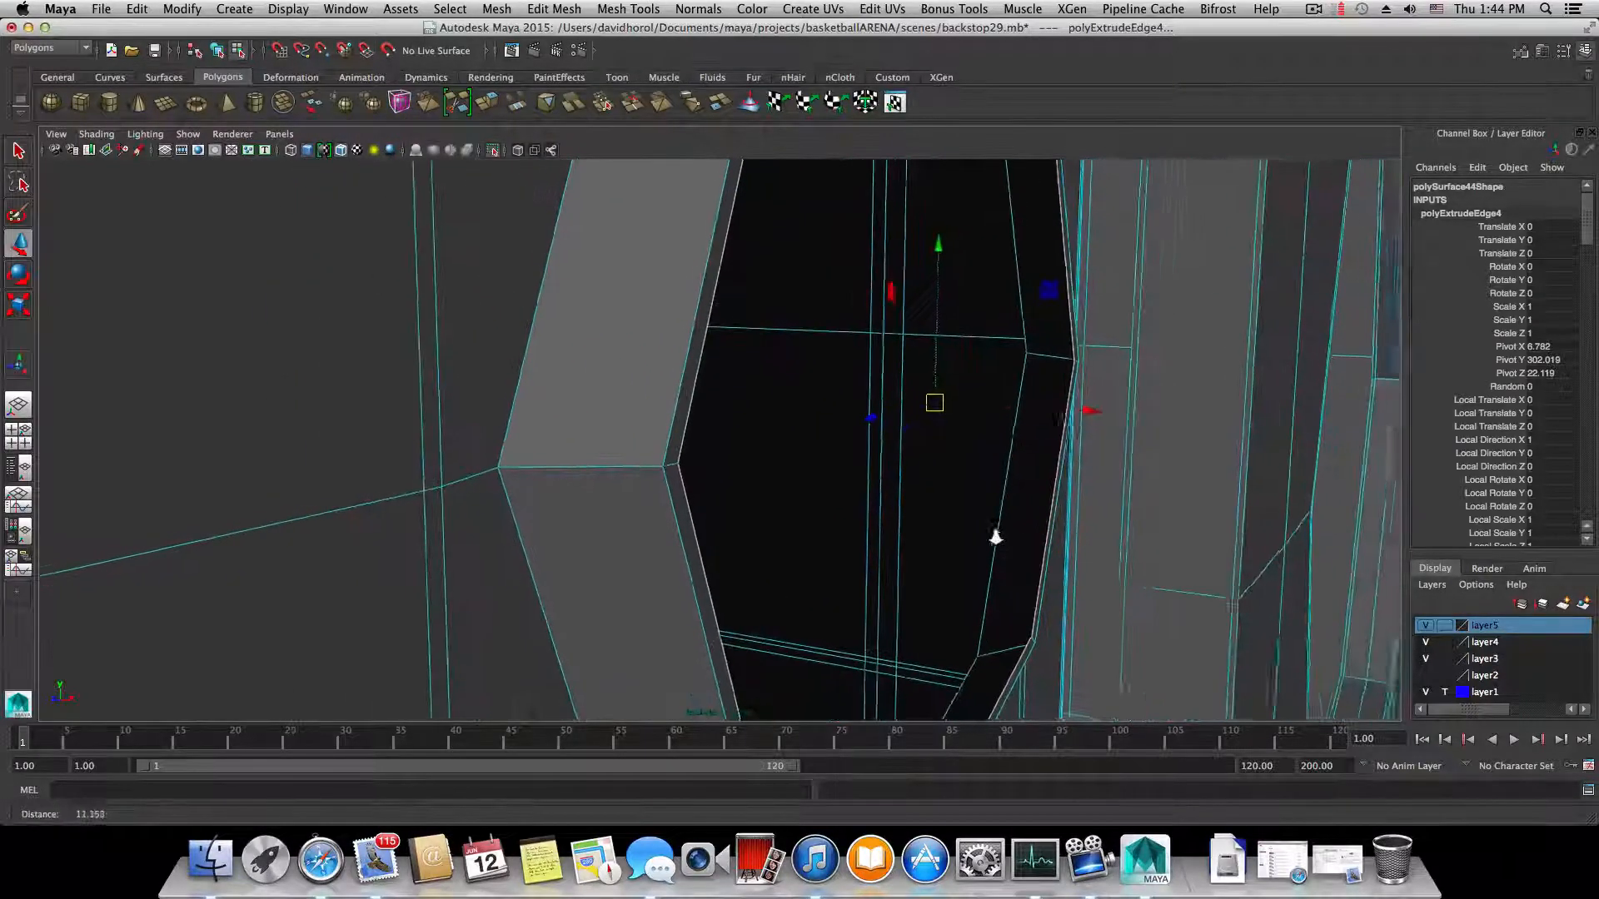
alt+right_drag(995, 537, 921, 528)
alt+drag(921, 528, 846, 497)
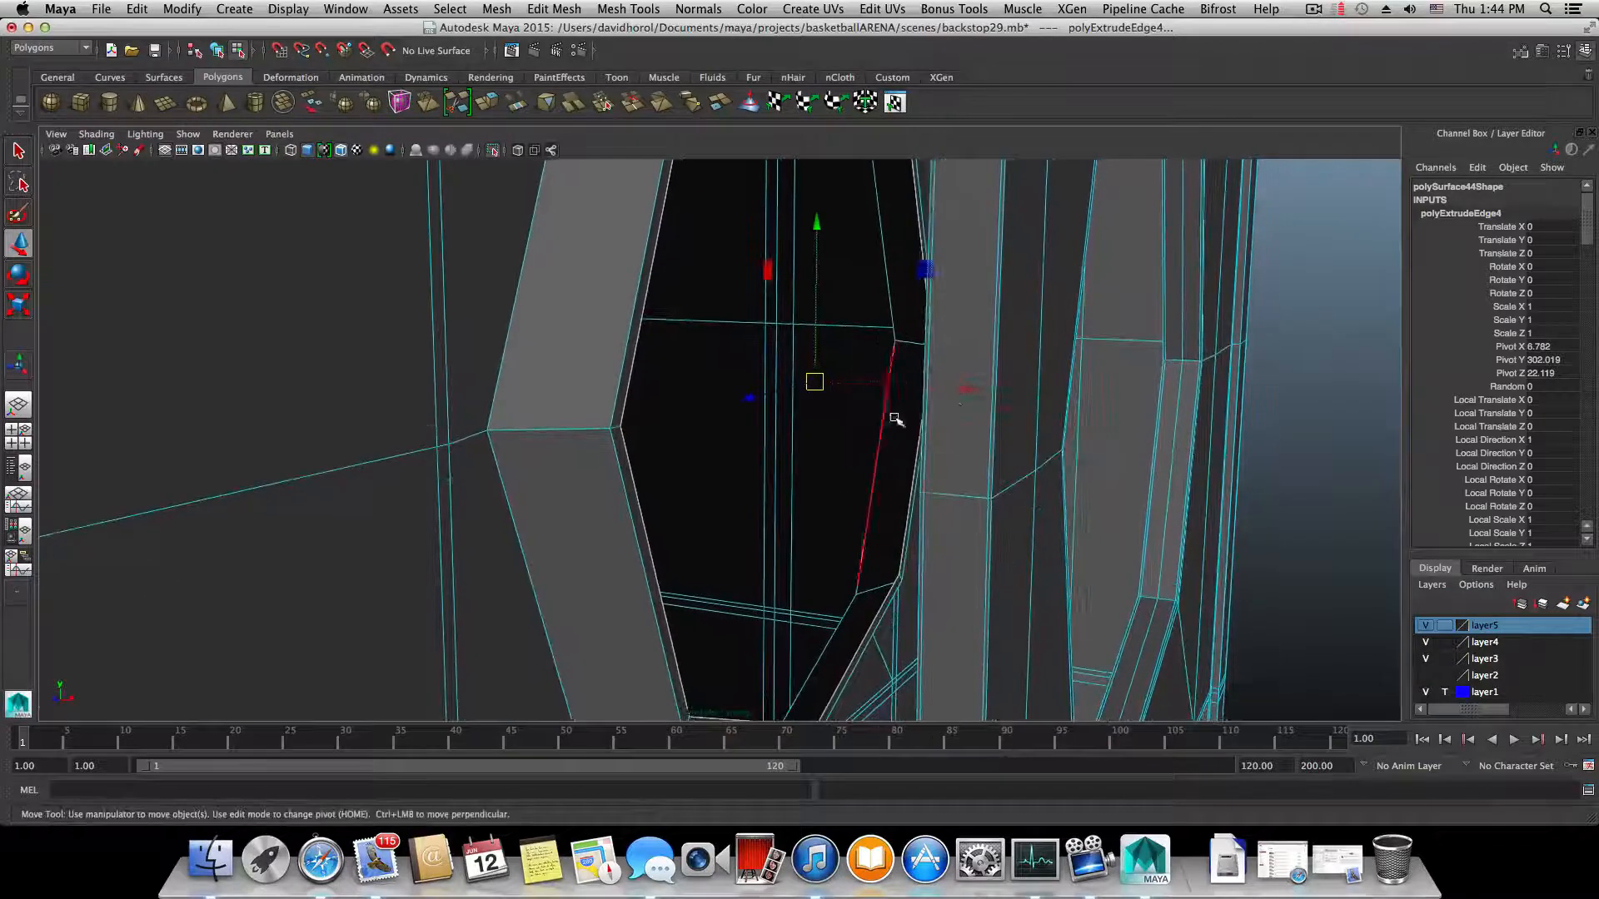
middle_drag(957, 385, 958, 392)
- Examine the thin extruded lip around the hole's inner border up close
alt+drag(957, 393, 910, 438)
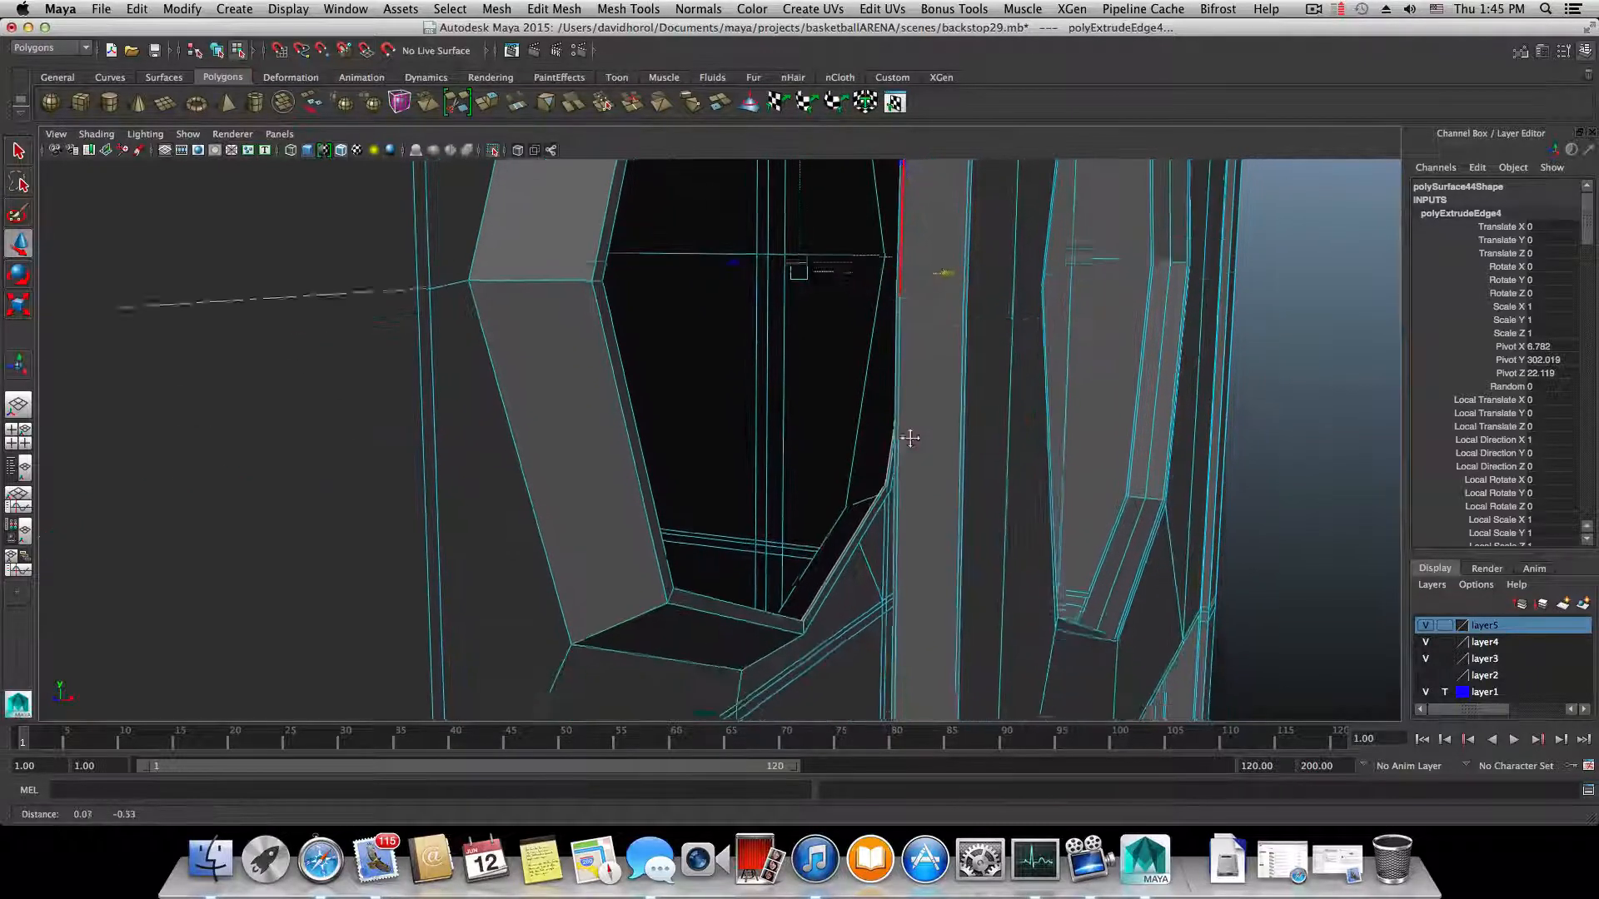
alt+middle_drag(910, 438, 909, 414)
alt+right_drag(909, 415, 1081, 582)
alt+middle_drag(1081, 582, 933, 431)
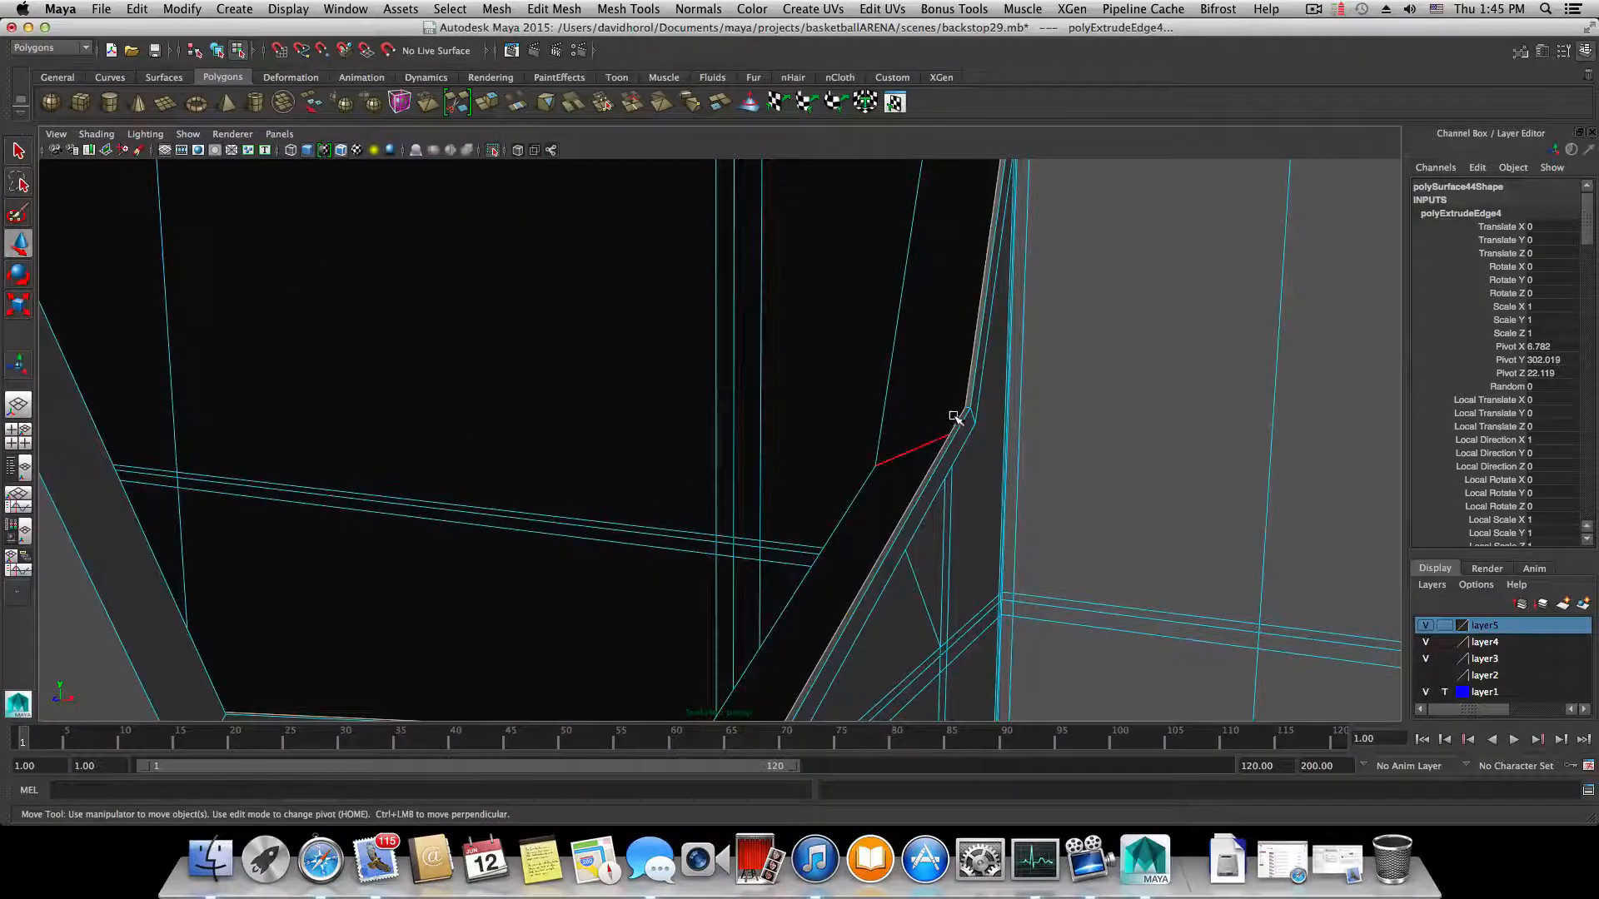
alt+drag(979, 426, 921, 446)
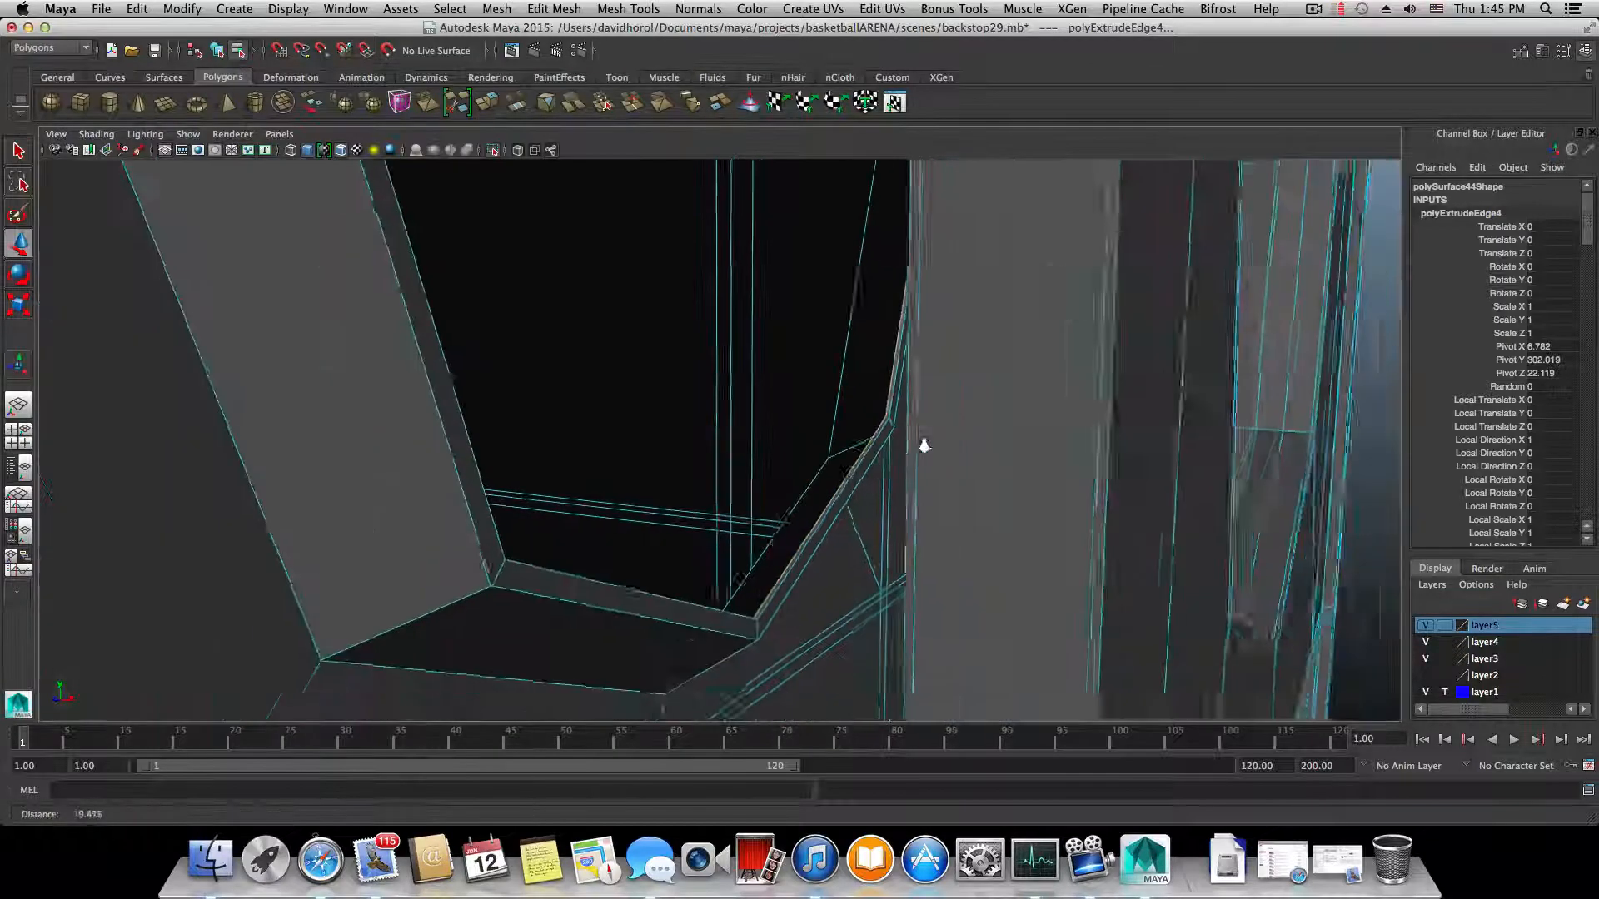
alt+right_drag(921, 446, 803, 457)
alt+middle_drag(802, 457, 858, 562)
alt+drag(892, 511, 874, 460)
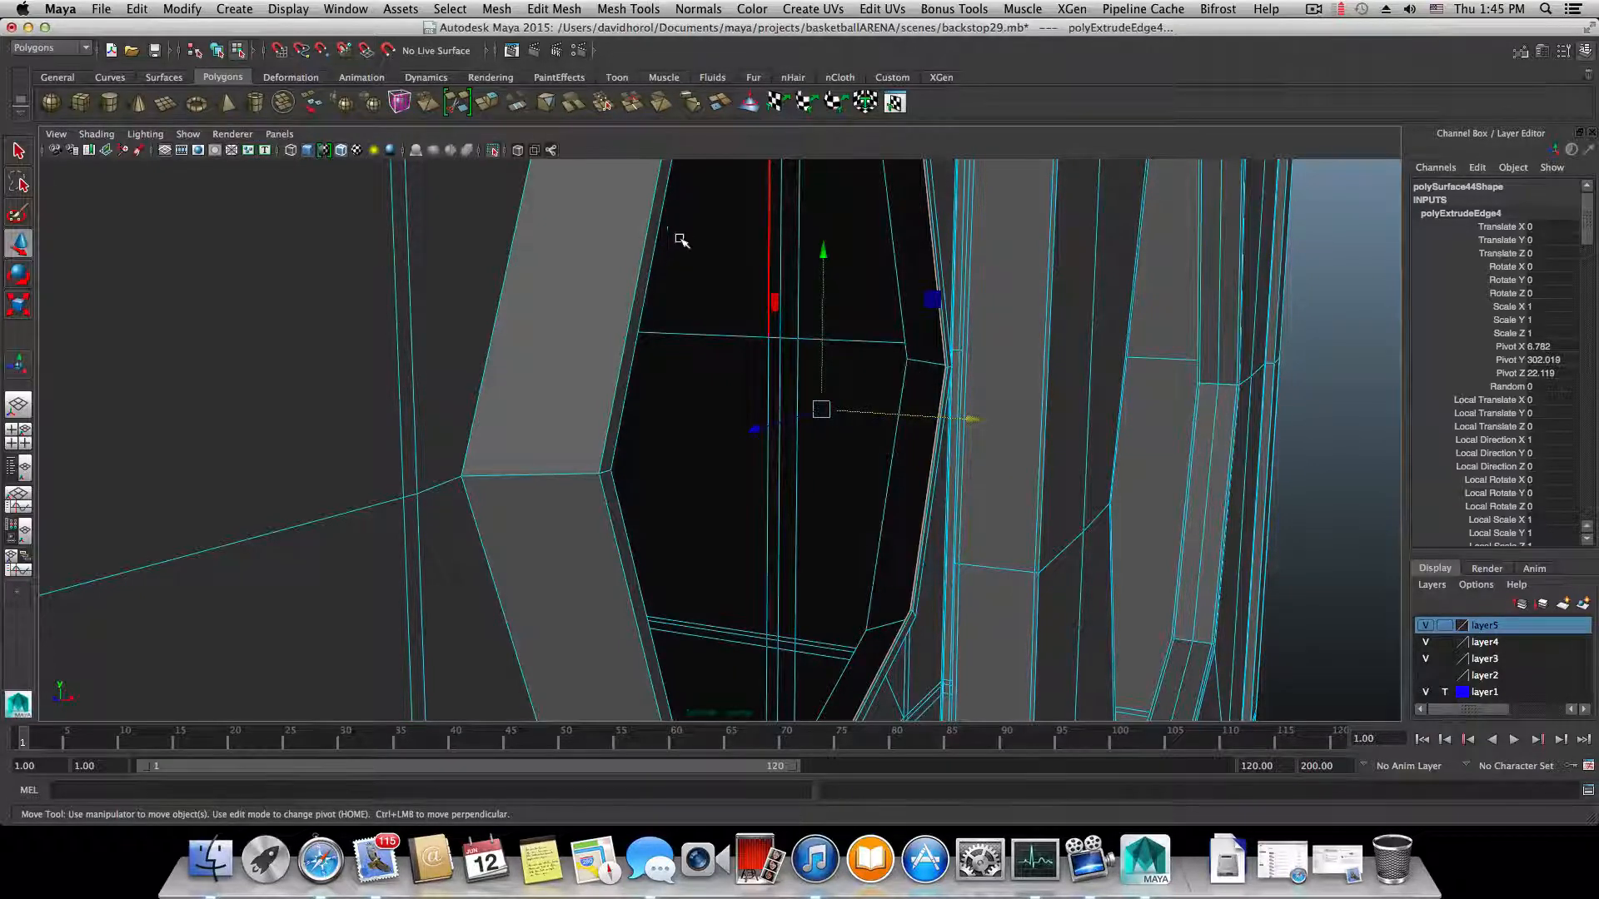
- Extrude the inner border edges and move them farther back along X to deepen the hole's inner wall
click(489, 103)
key(w)
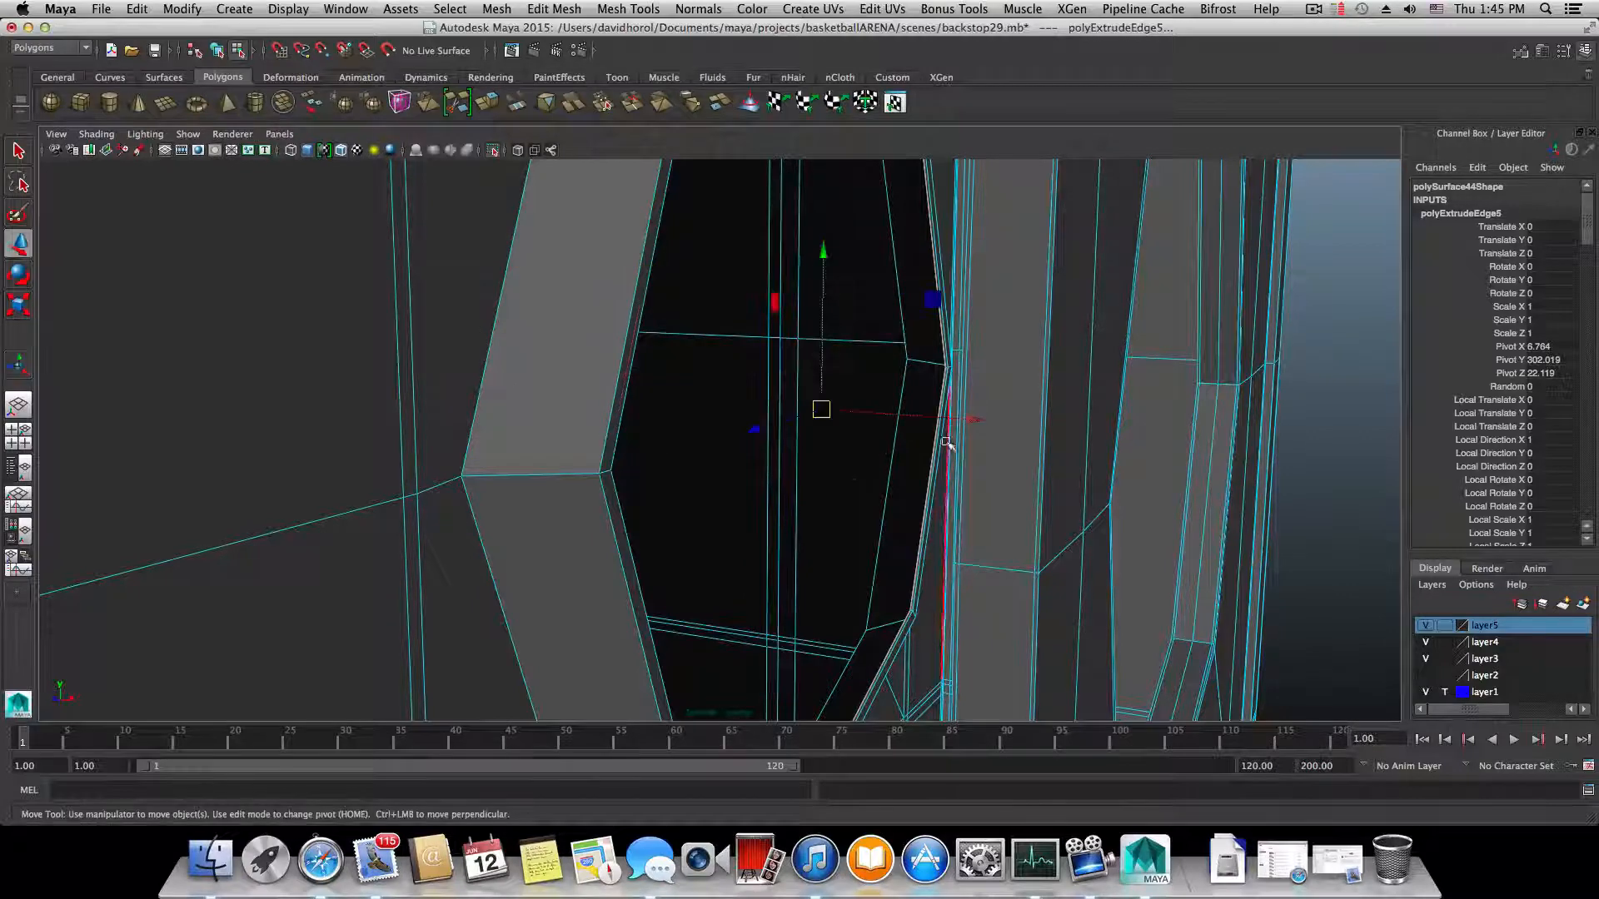
drag(973, 418, 947, 414)
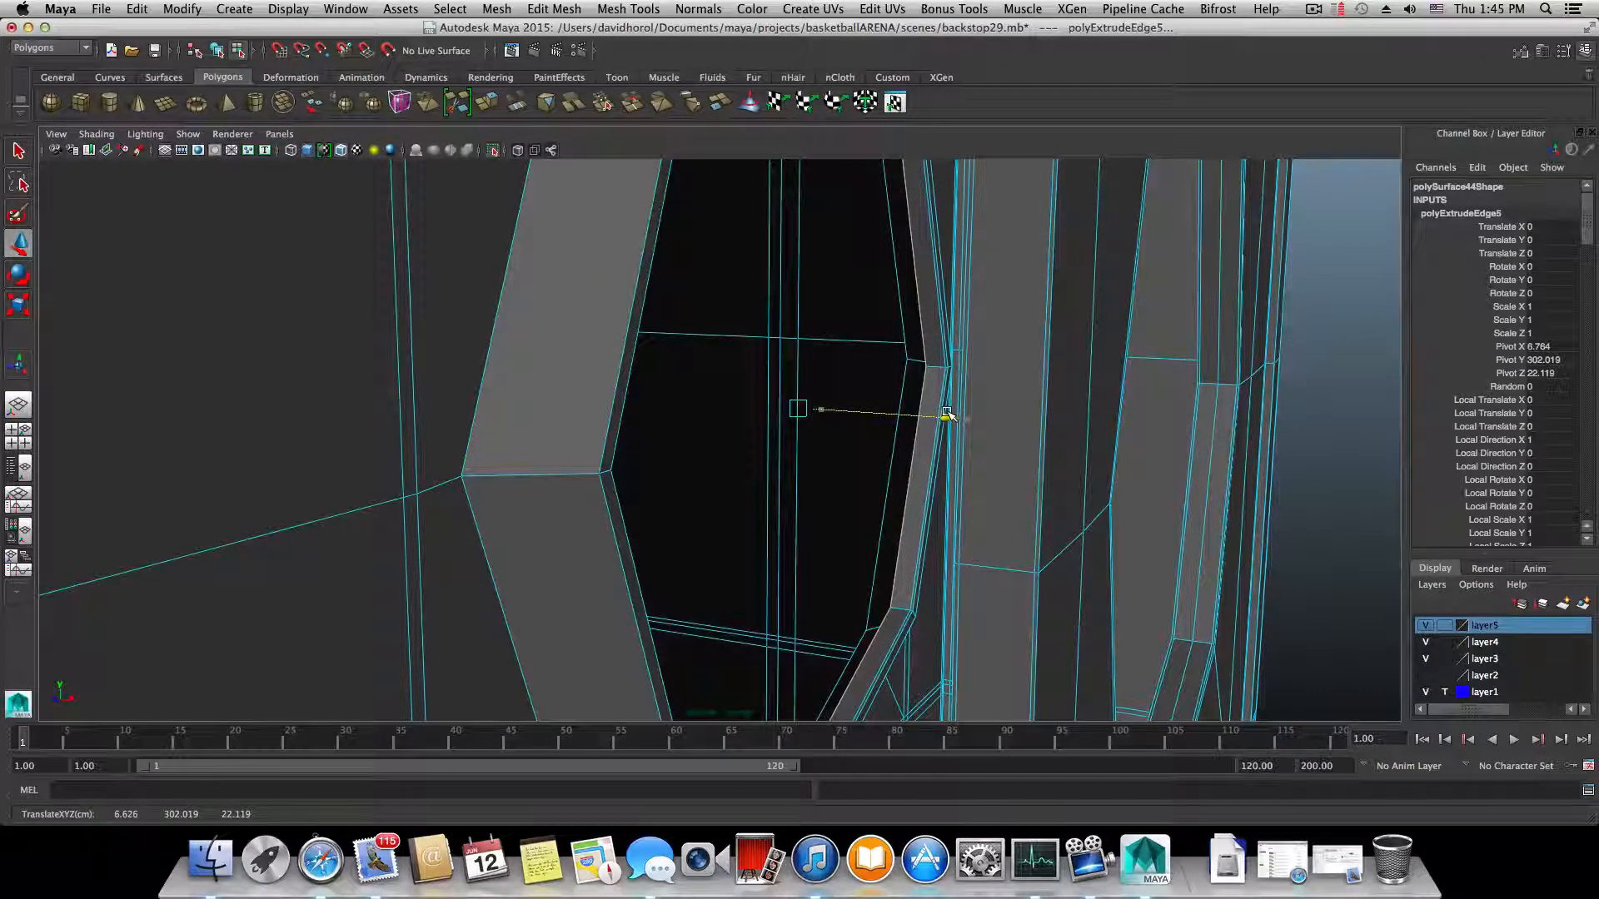
- Extrude the back border of the inner wall and move it slightly farther along X as a supporting edge
click(488, 103)
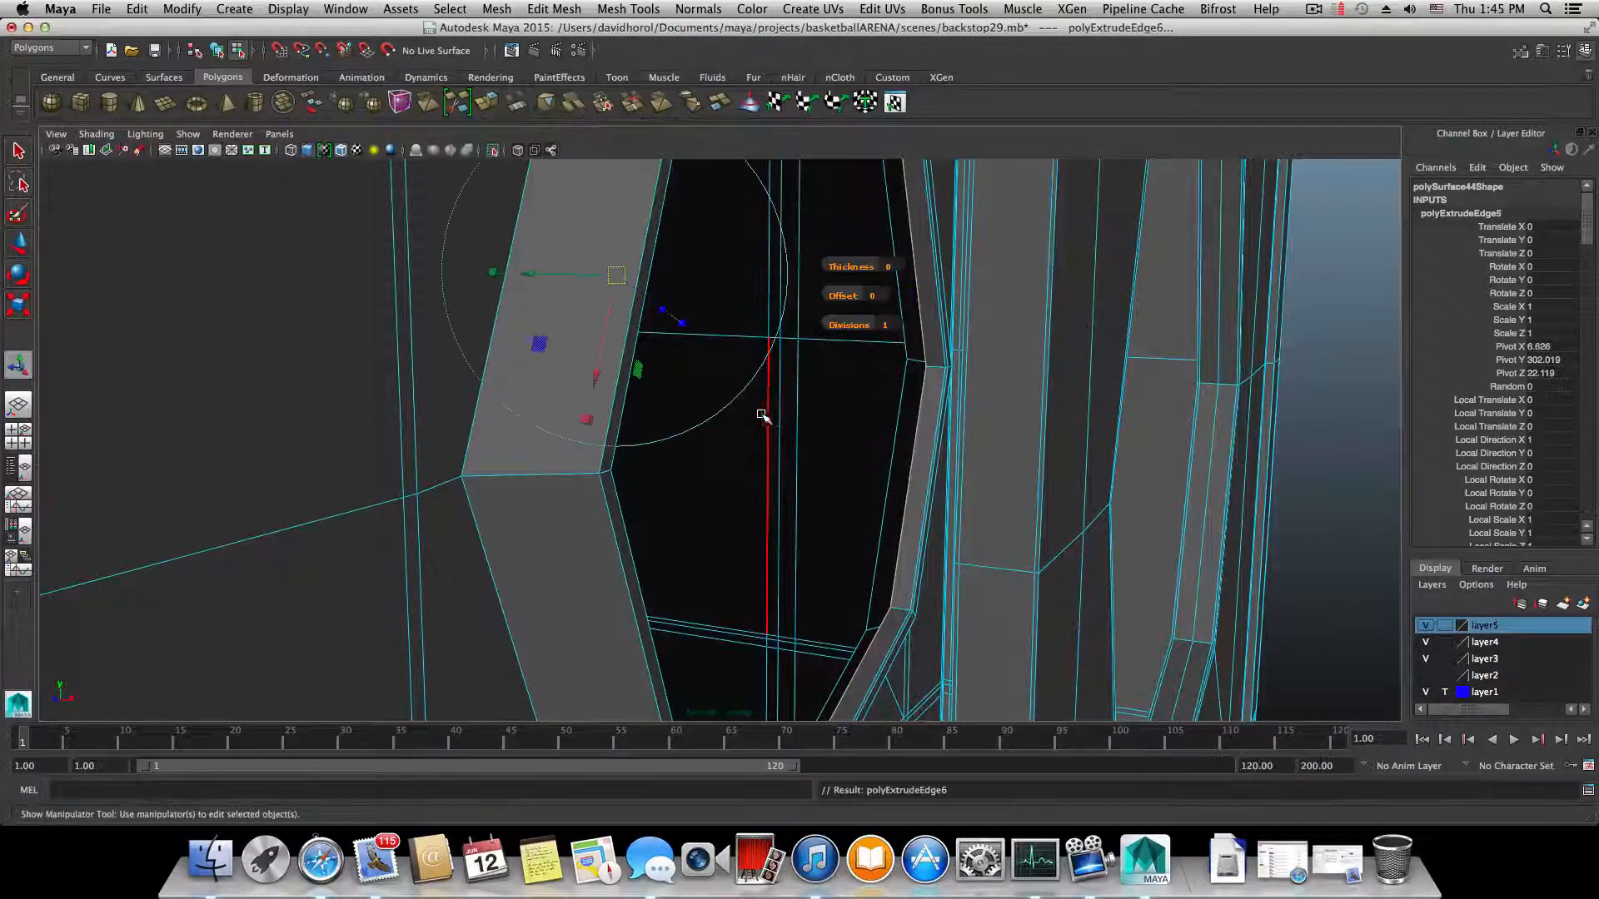
key(w)
drag(947, 418, 946, 418)
scroll(949, 450, up, 6)
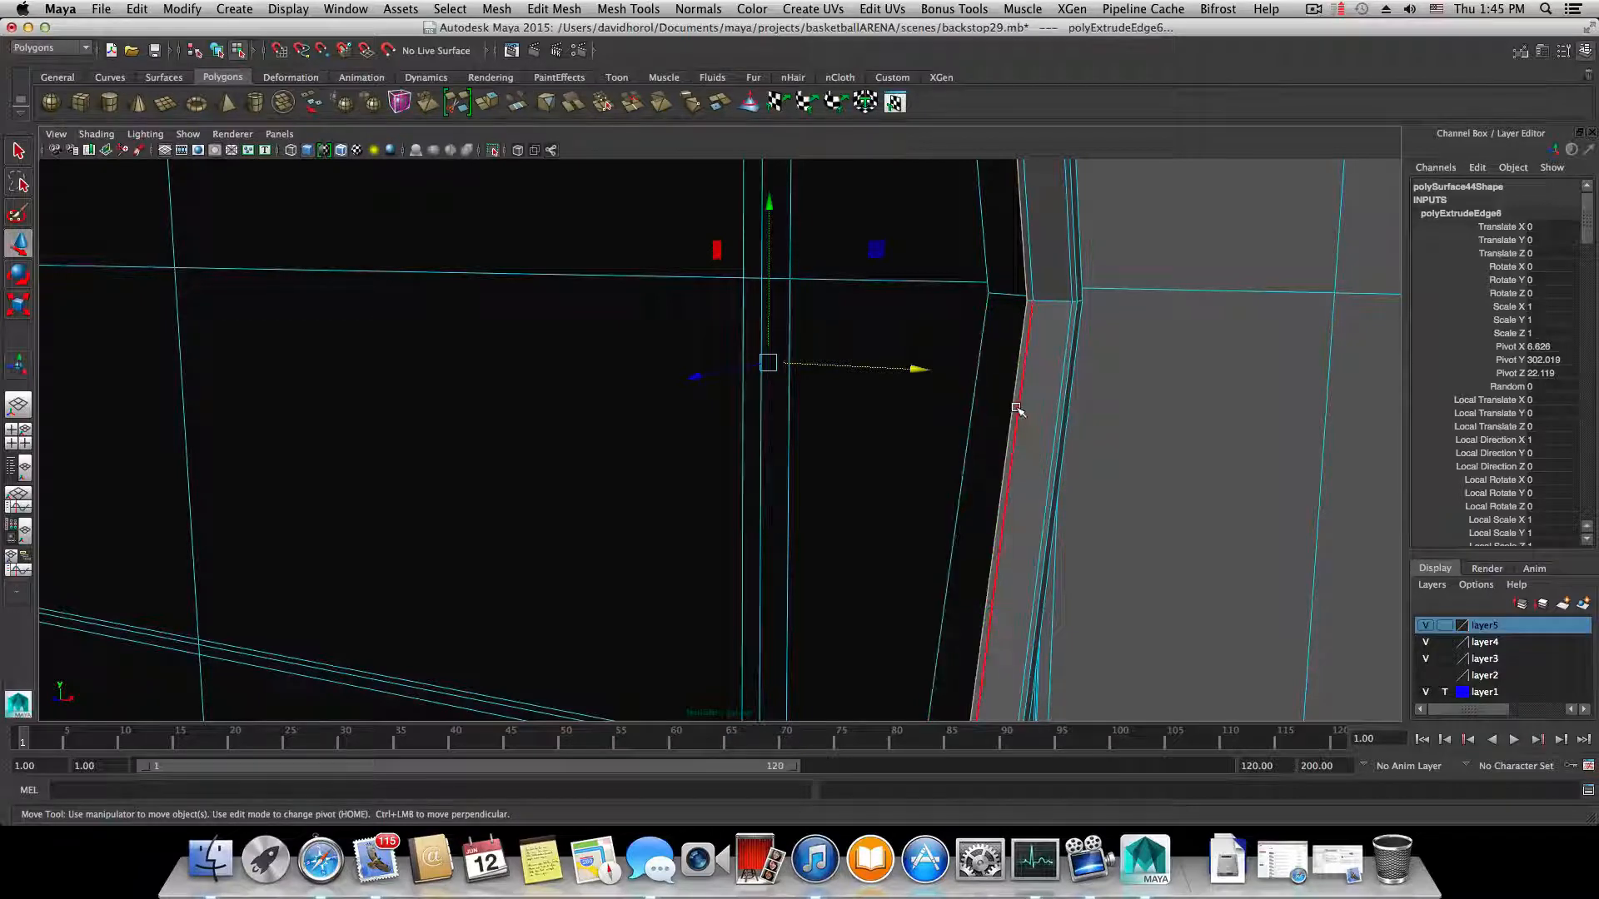
scroll(1024, 449, down, 3)
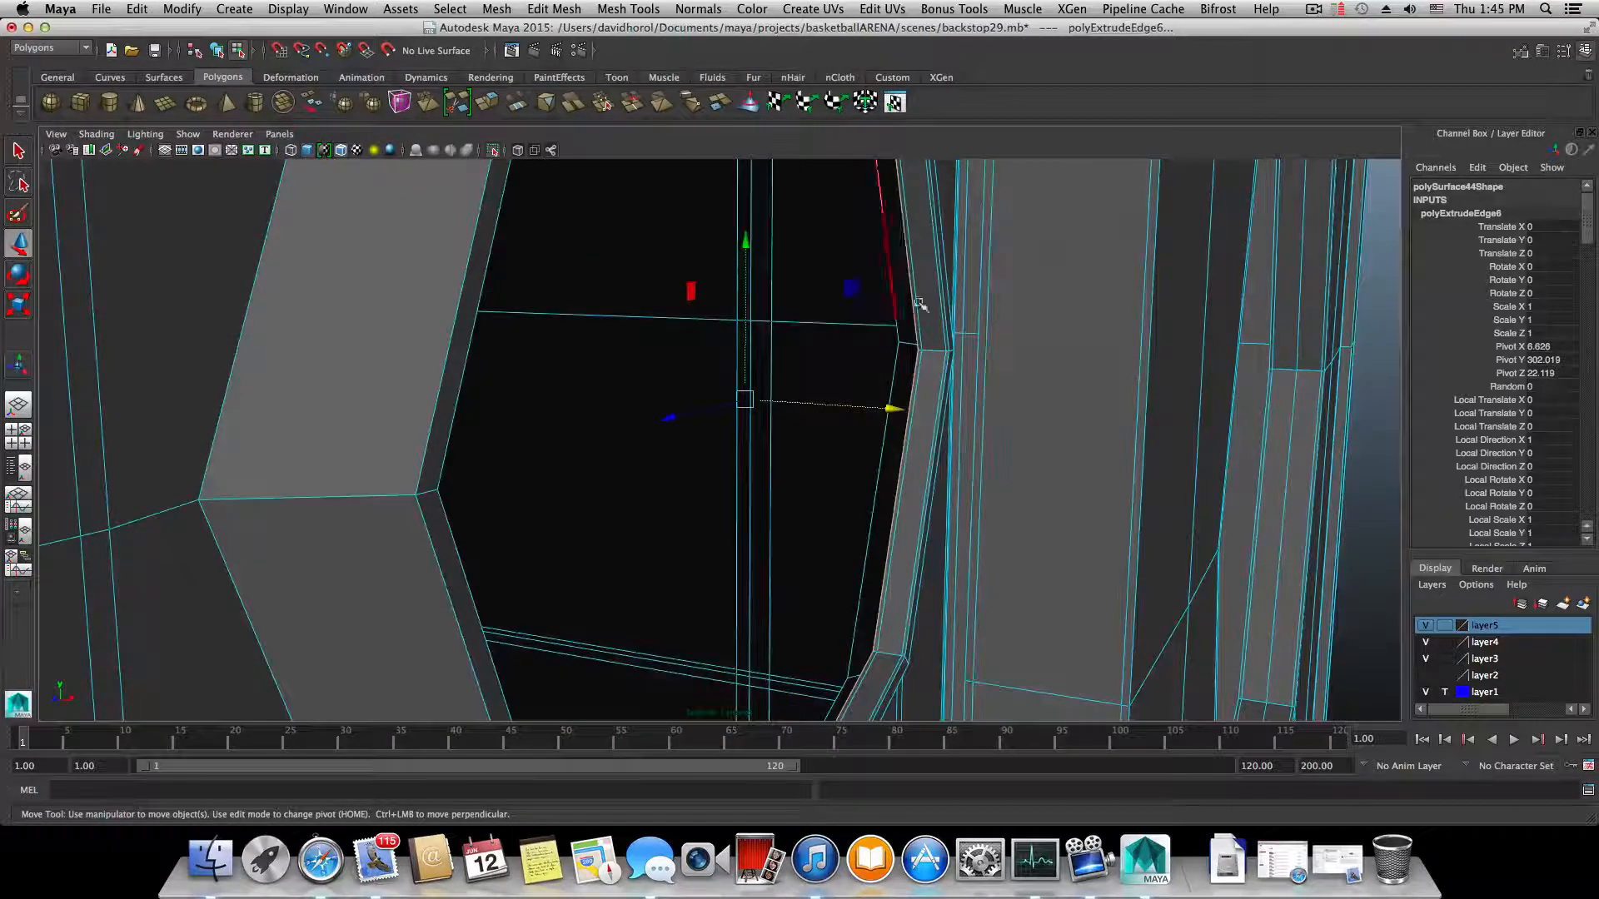
- Extrude the hole's back border edges and scale the new loop inward to about 0.99
click(493, 104)
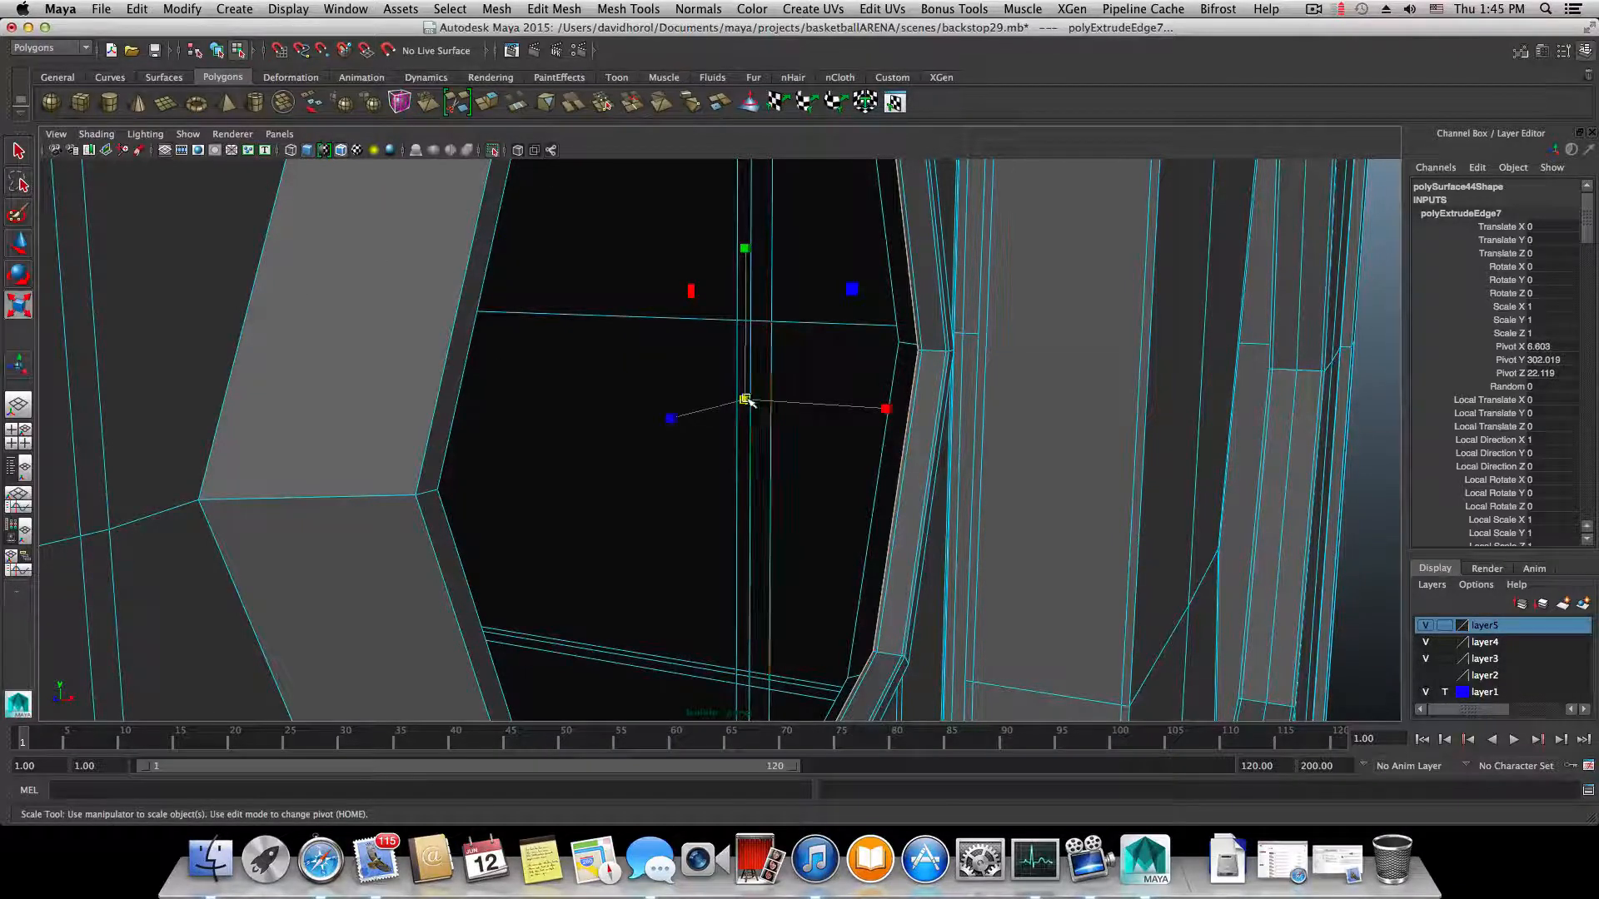
drag(747, 400, 738, 400)
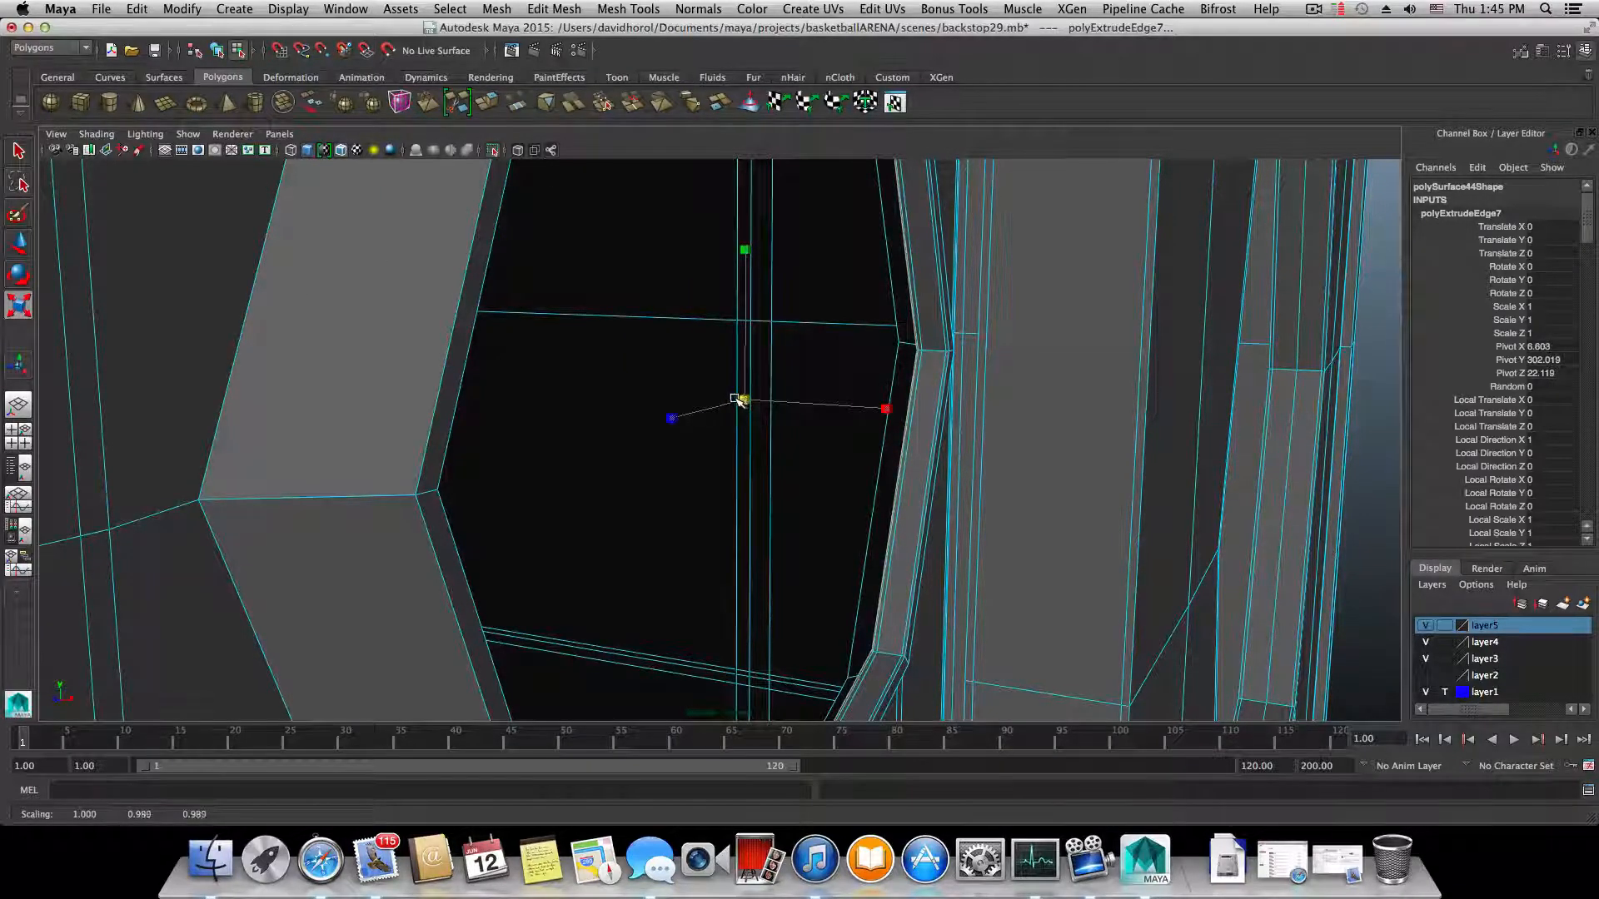
scroll(899, 435, up, 10)
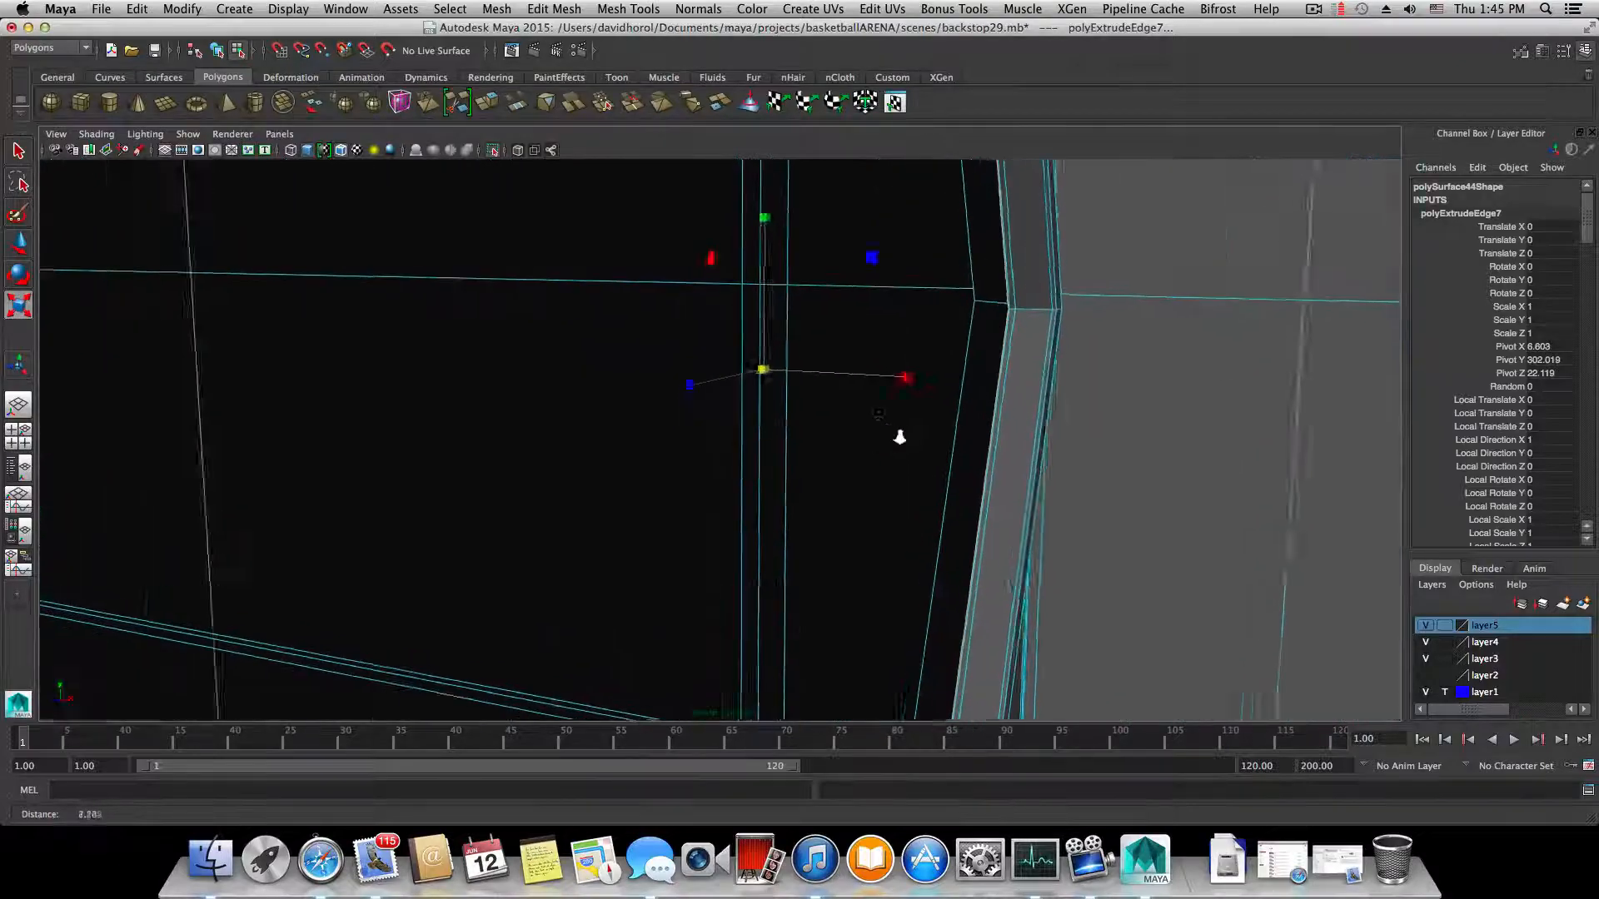
alt+middle_drag(649, 400, 792, 403)
alt+drag(792, 403, 779, 397)
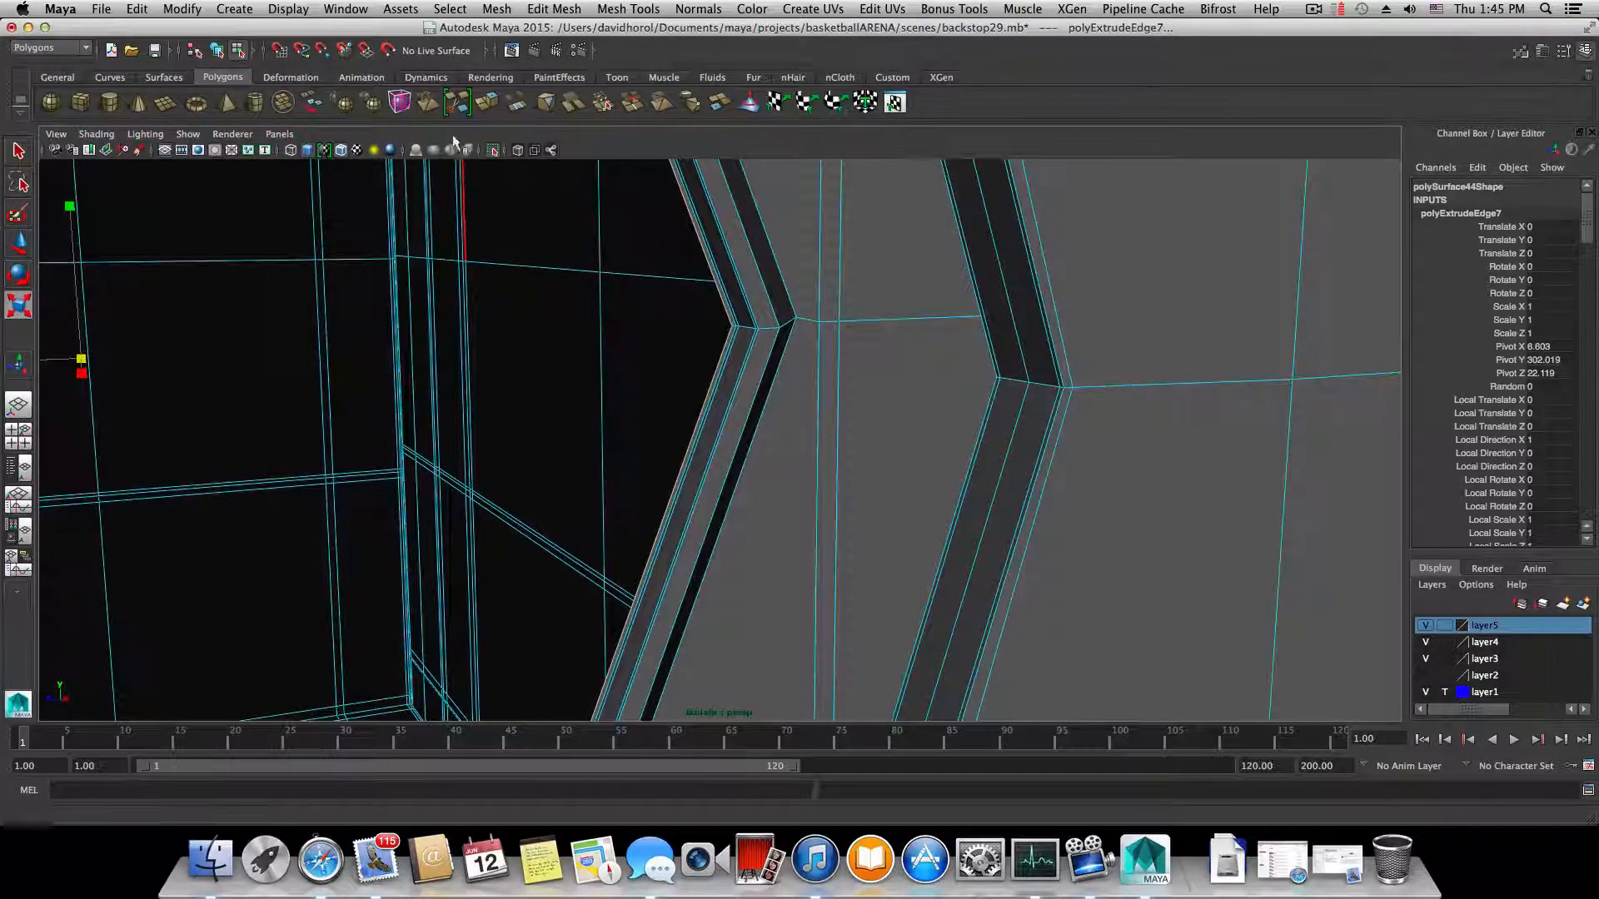
- Extrude the innermost border edges once more and scale them inward to about 0.994
click(486, 102)
key(r)
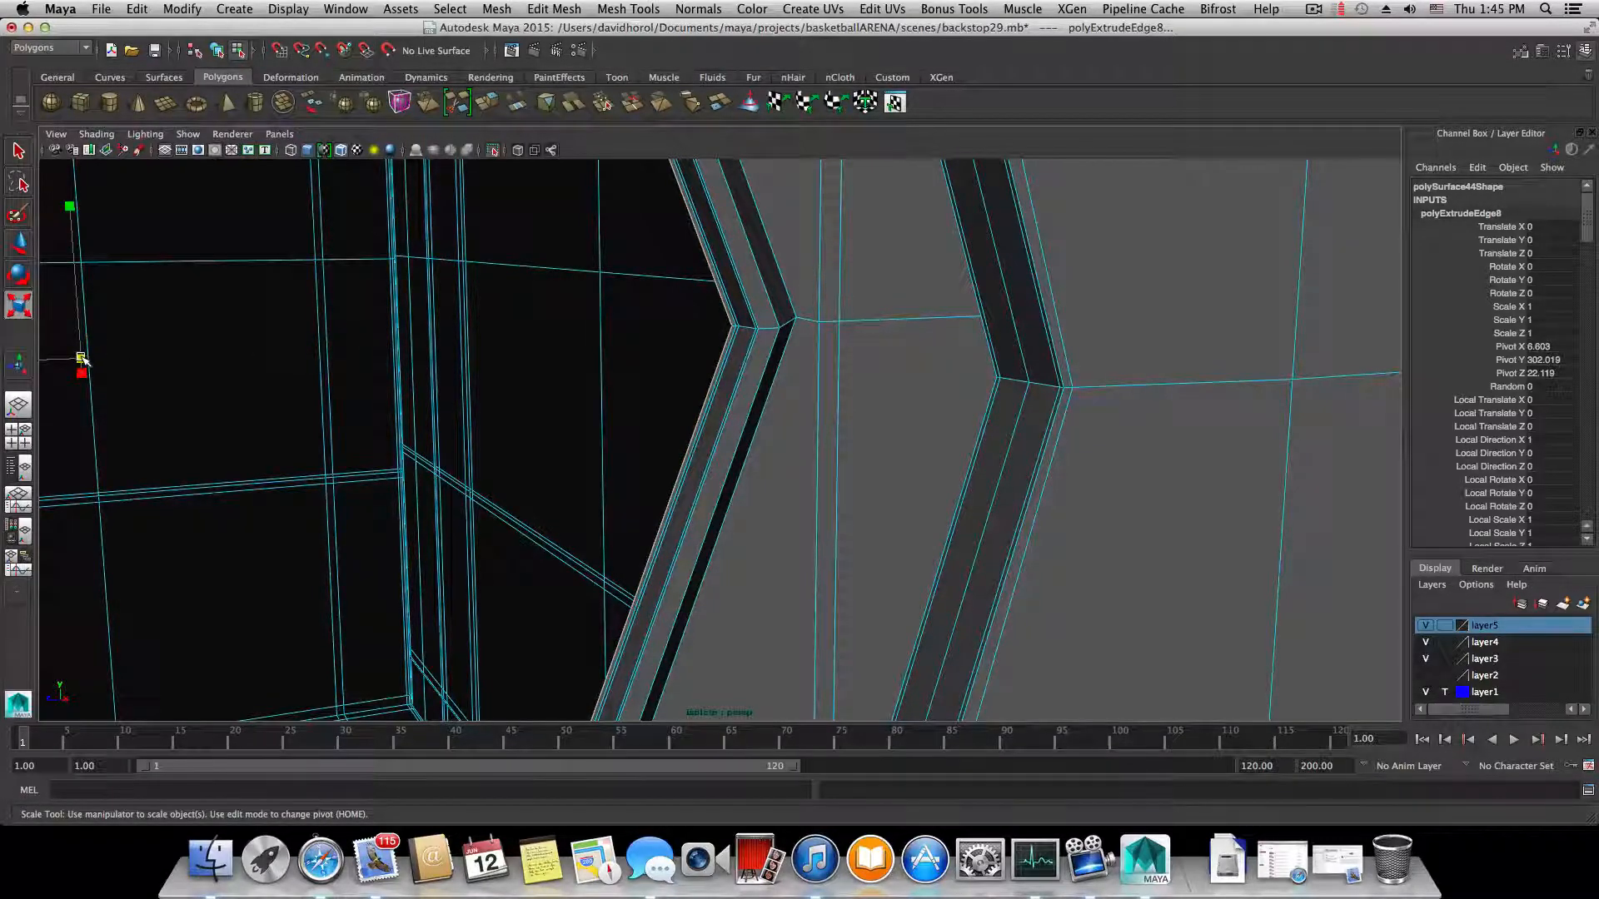
drag(81, 358, 80, 358)
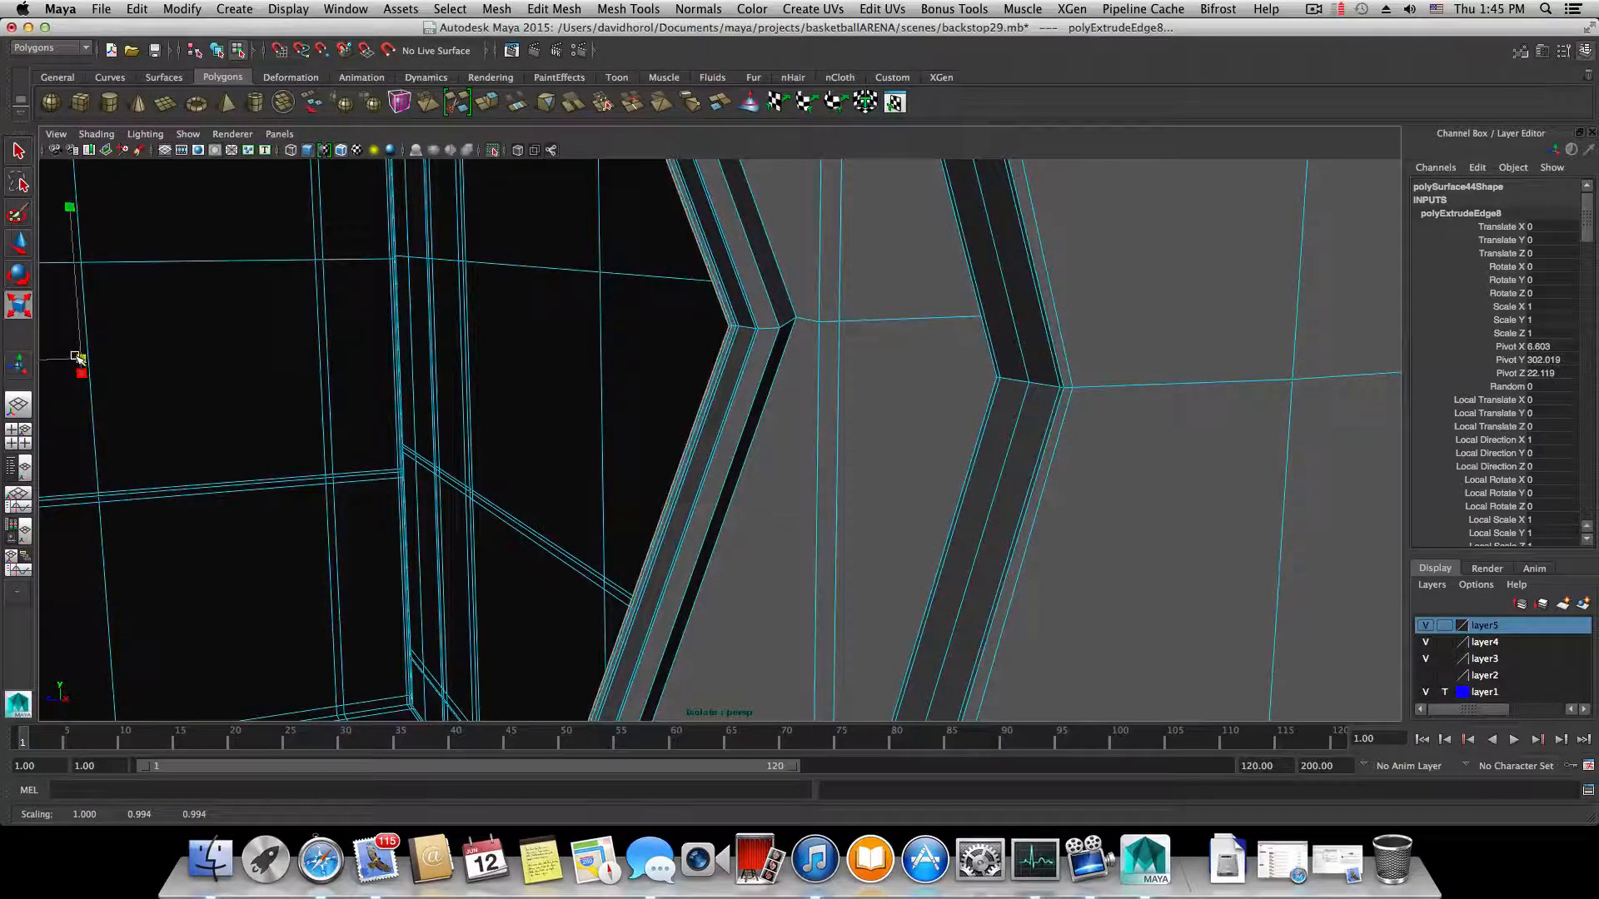
- Extrude the innermost border loop and move the new edges along the X axis, checking the hole's rim
click(486, 104)
mouse_move(664, 387)
alt+mouse_down()
mouse_move(653, 375)
mouse_move(732, 386)
mouse_move(658, 371)
mouse_move(671, 369)
alt+mouse_up()
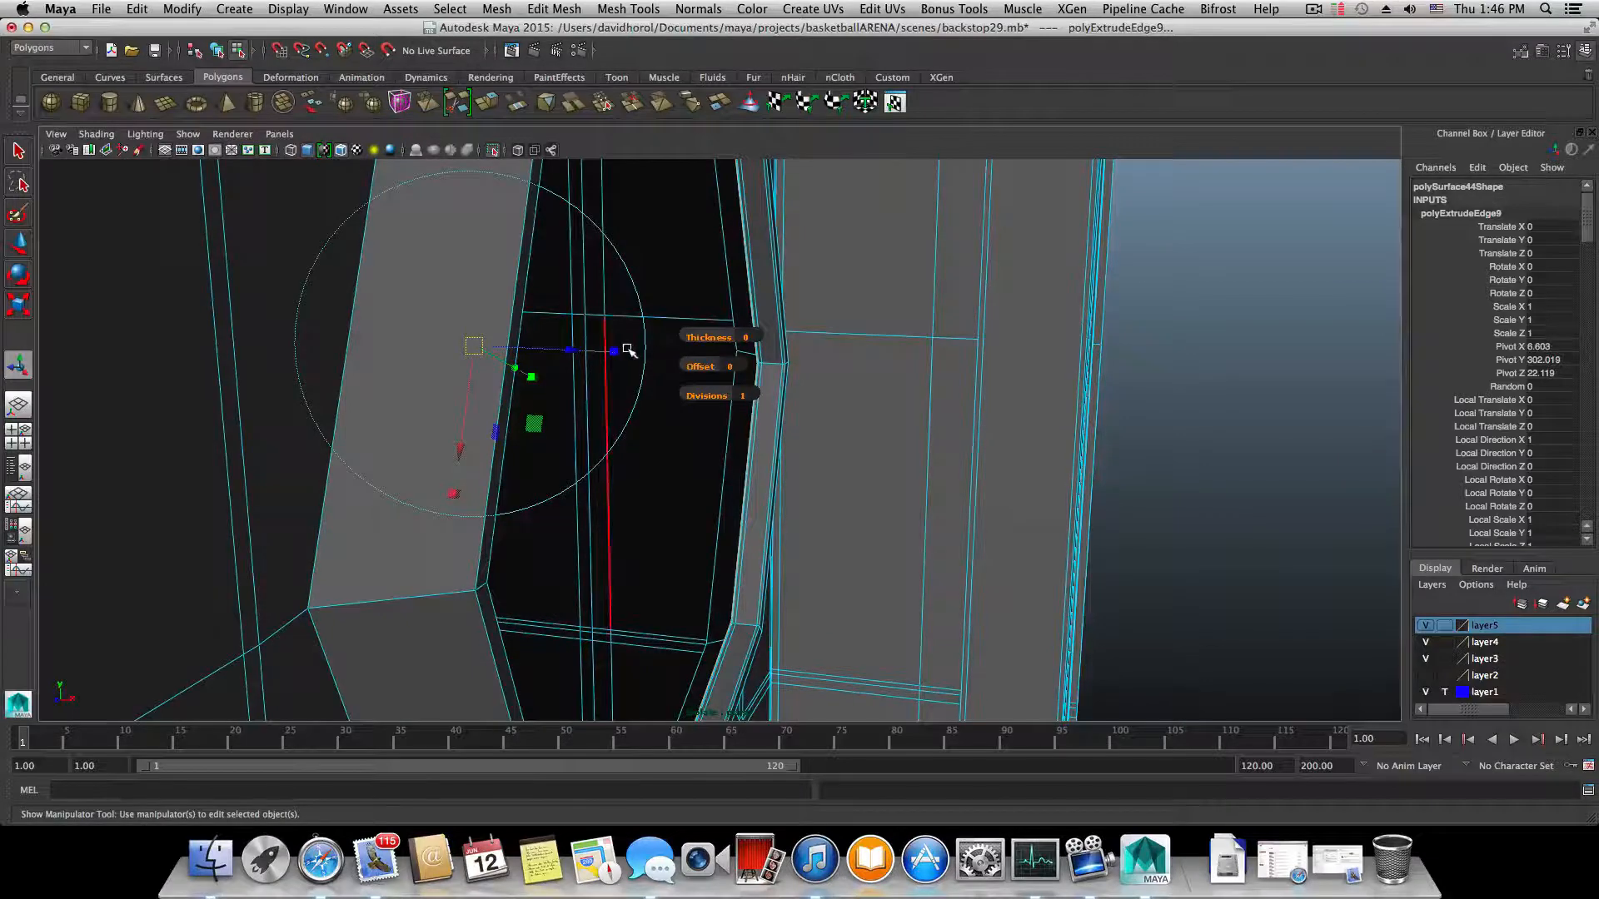
key(w)
mouse_move(801, 456)
alt+mouse_down()
mouse_move(717, 436)
mouse_move(807, 464)
mouse_move(773, 455)
alt+mouse_up()
alt+drag(773, 455, 660, 458)
scroll(661, 457, up, 8)
alt+middle_drag(661, 458, 927, 442)
alt+right_drag(660, 416, 689, 417)
alt+middle_drag(689, 417, 685, 514)
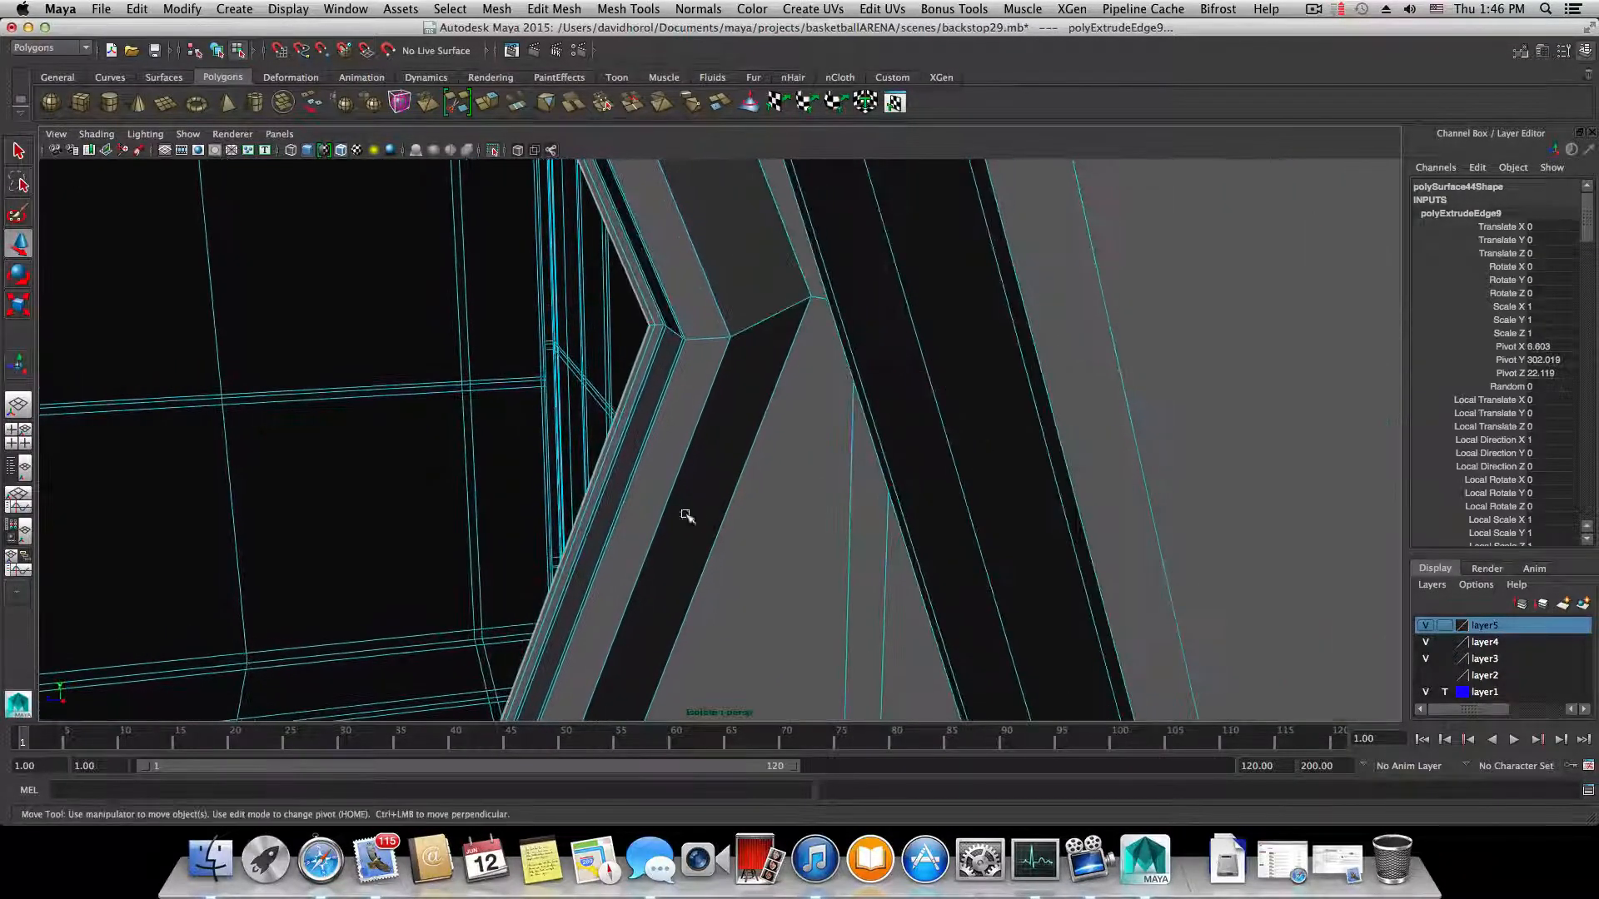
alt+drag(685, 515, 528, 443)
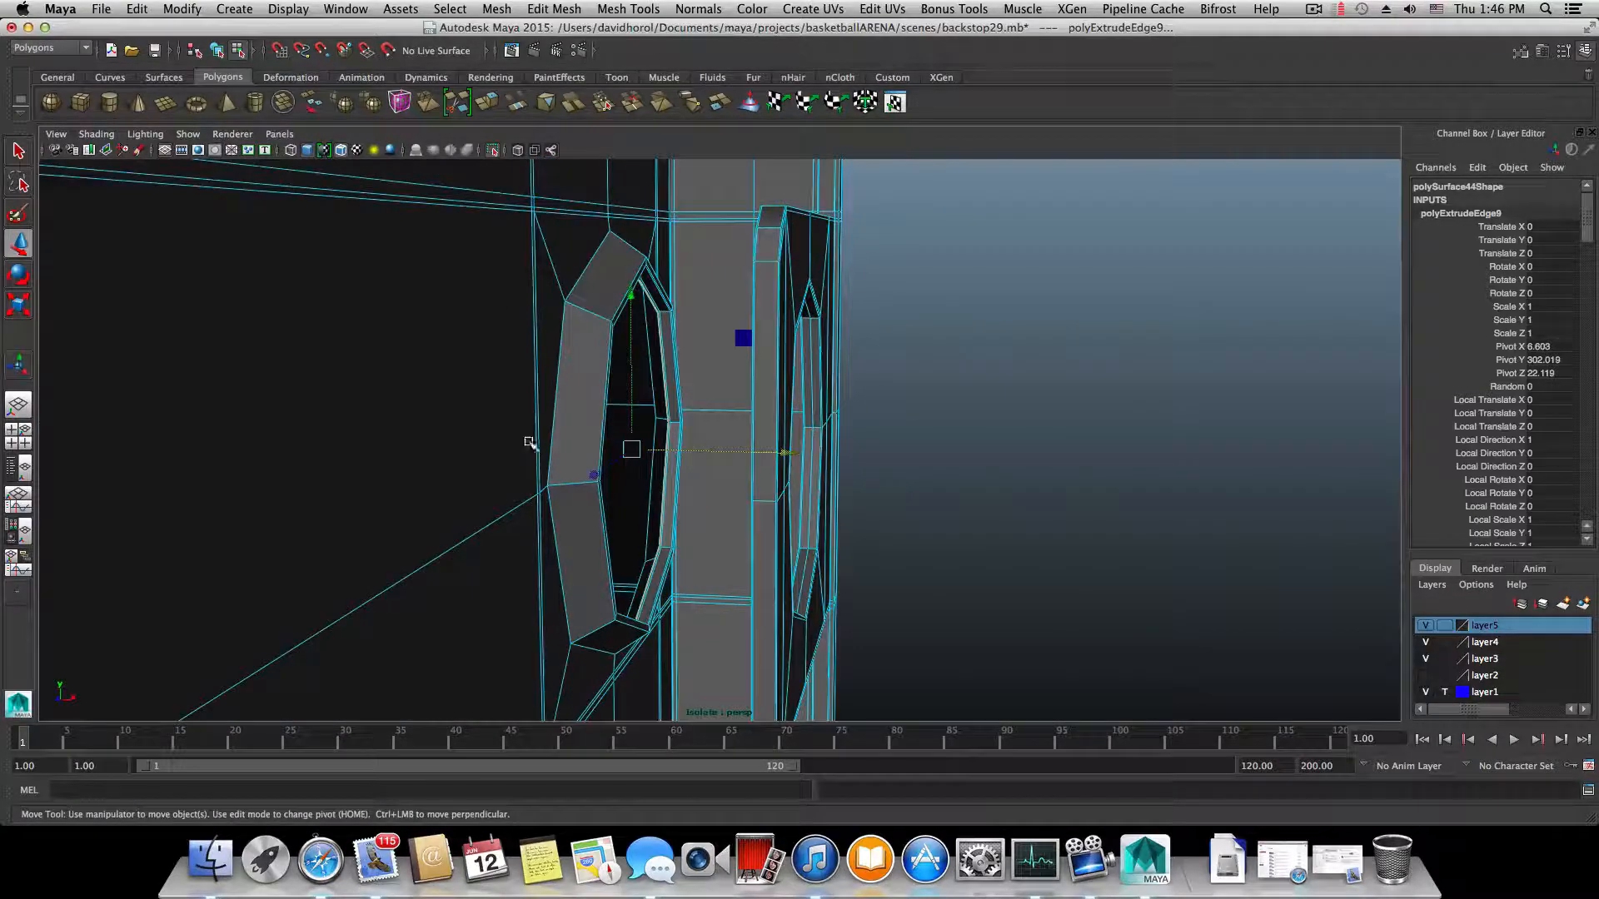
- Extrude the hole's back border loop, move it about 2.26 units along X and inspect the rim smoothed
click(487, 105)
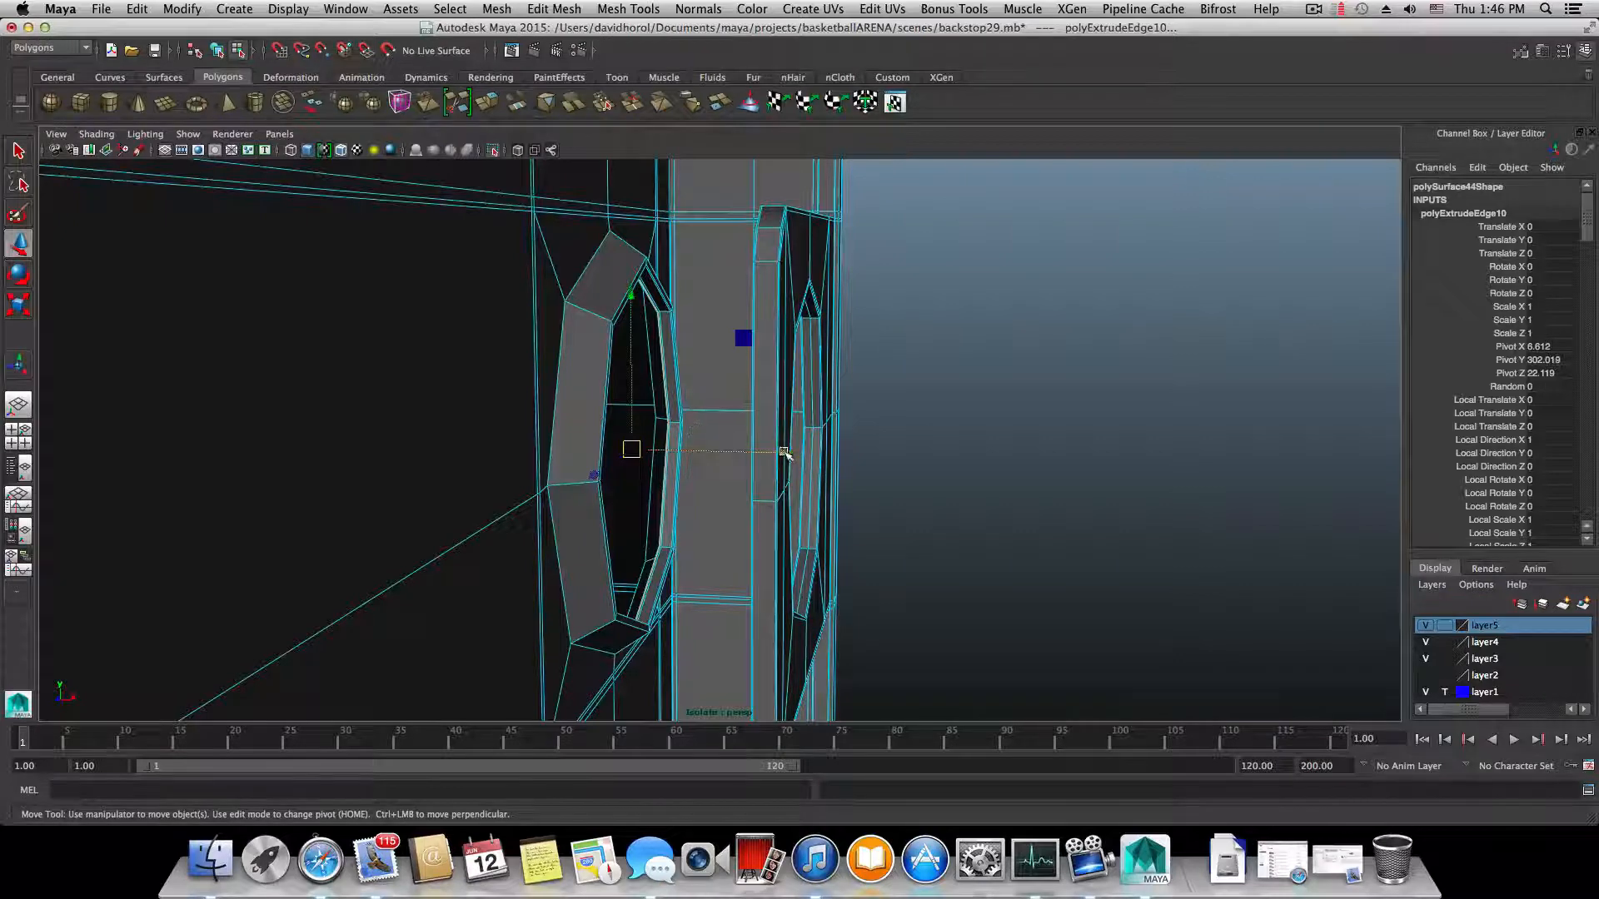
drag(784, 452, 787, 487)
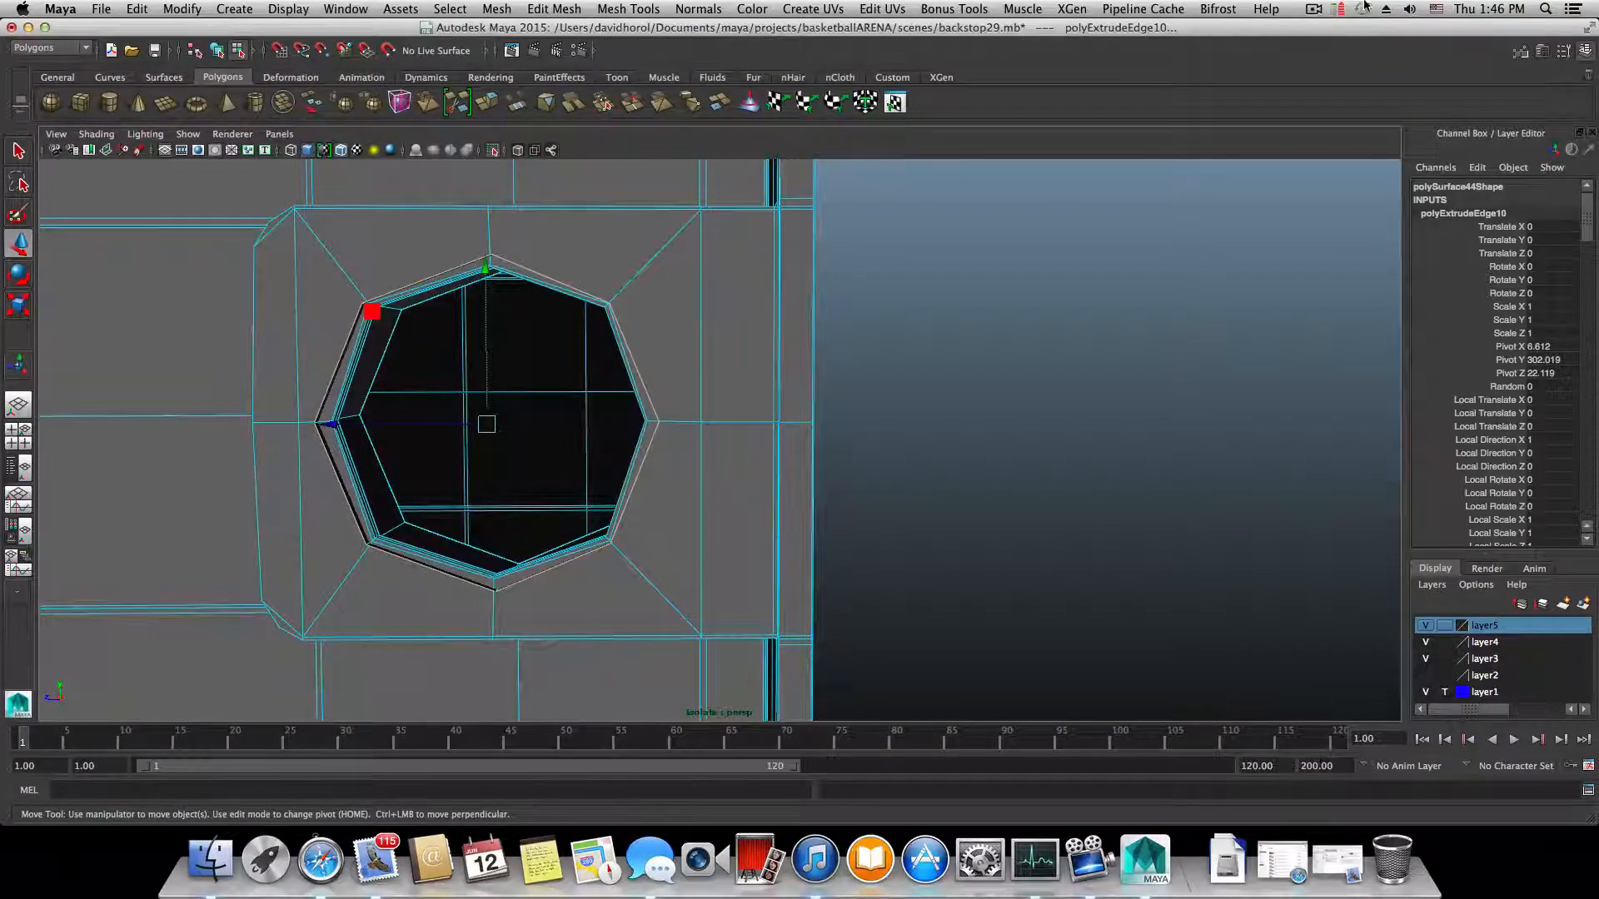
click(1315, 9)
mouse_move(760, 347)
alt+mouse_down()
mouse_move(677, 369)
mouse_move(753, 367)
alt+mouse_up()
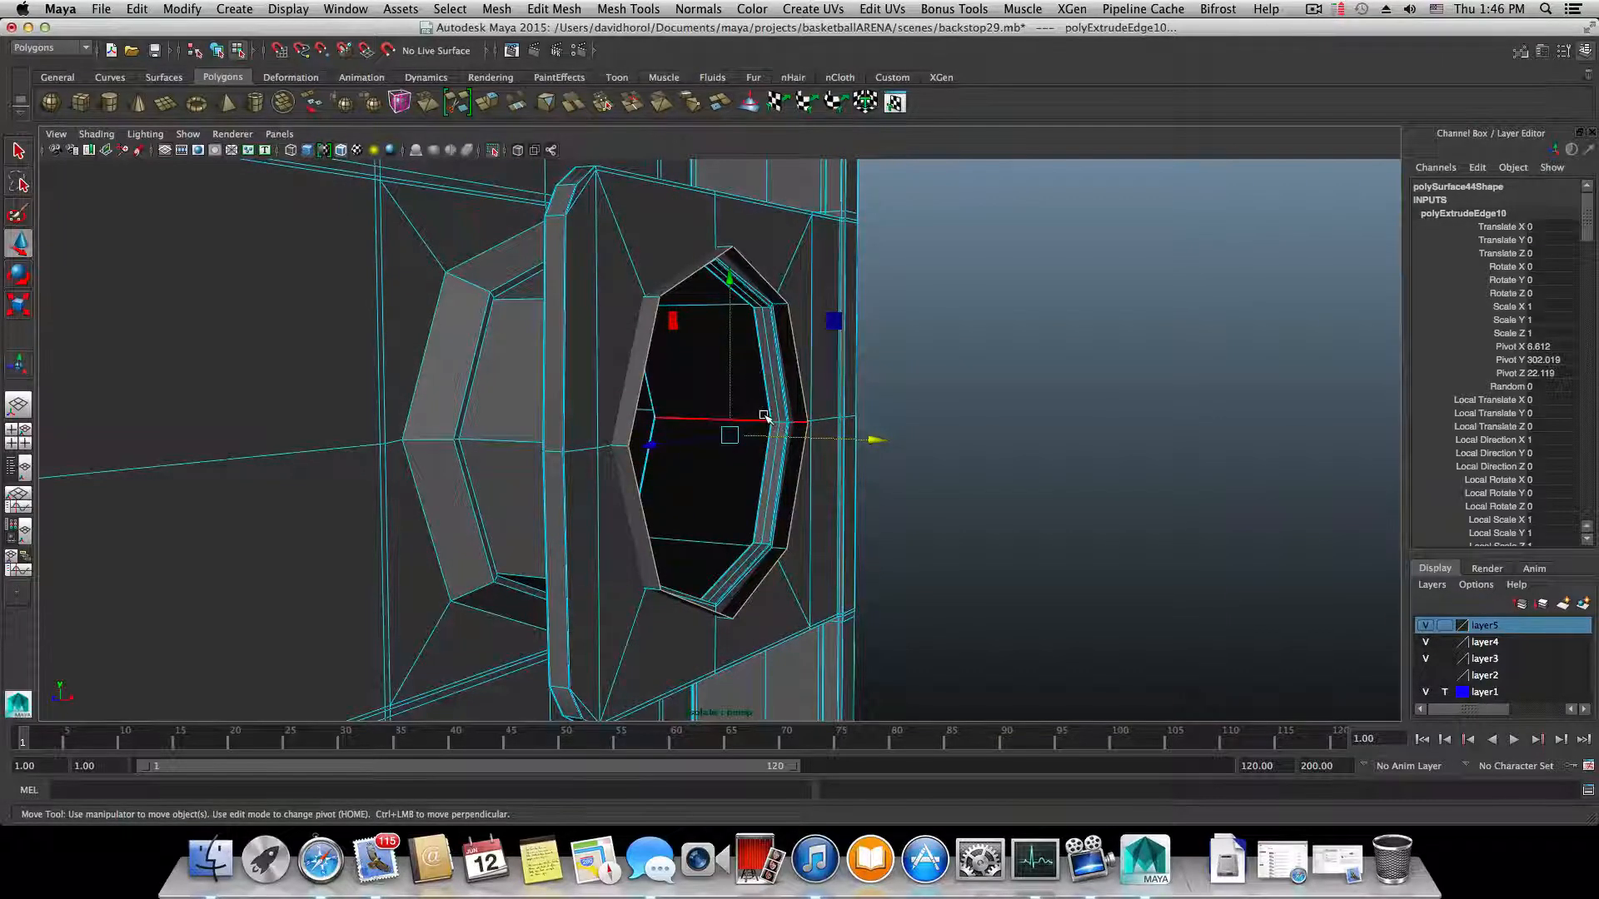
key(3)
alt+drag(733, 431, 695, 443)
key(1)
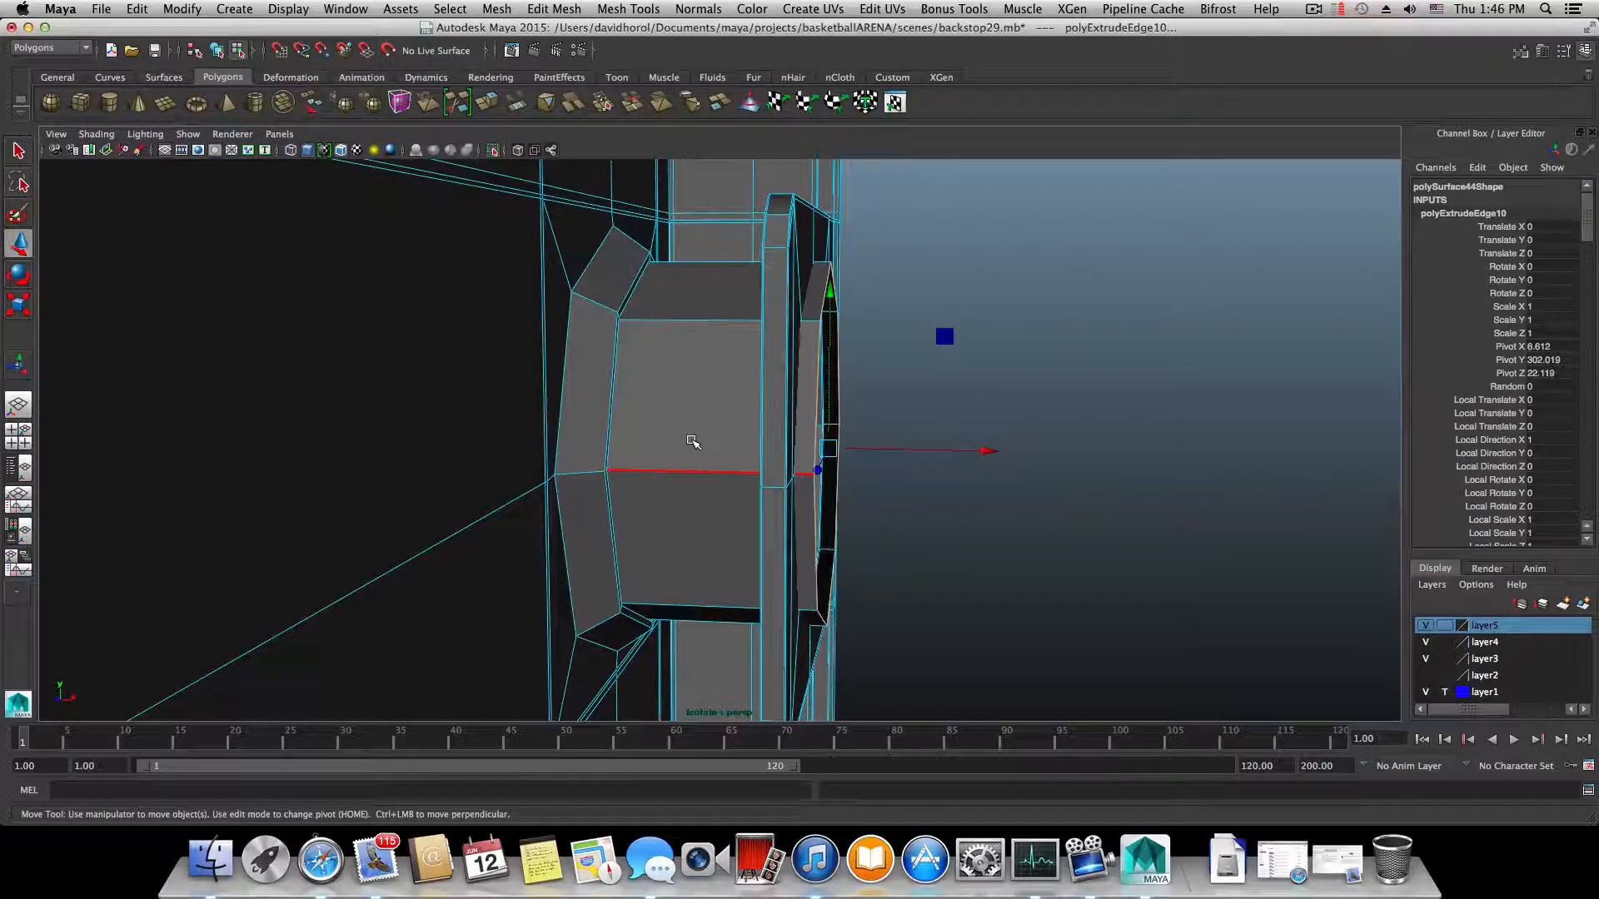
- Undo the long extrusion along X and the small supporting-edge extrusion before it on the hole's back border
key(z)
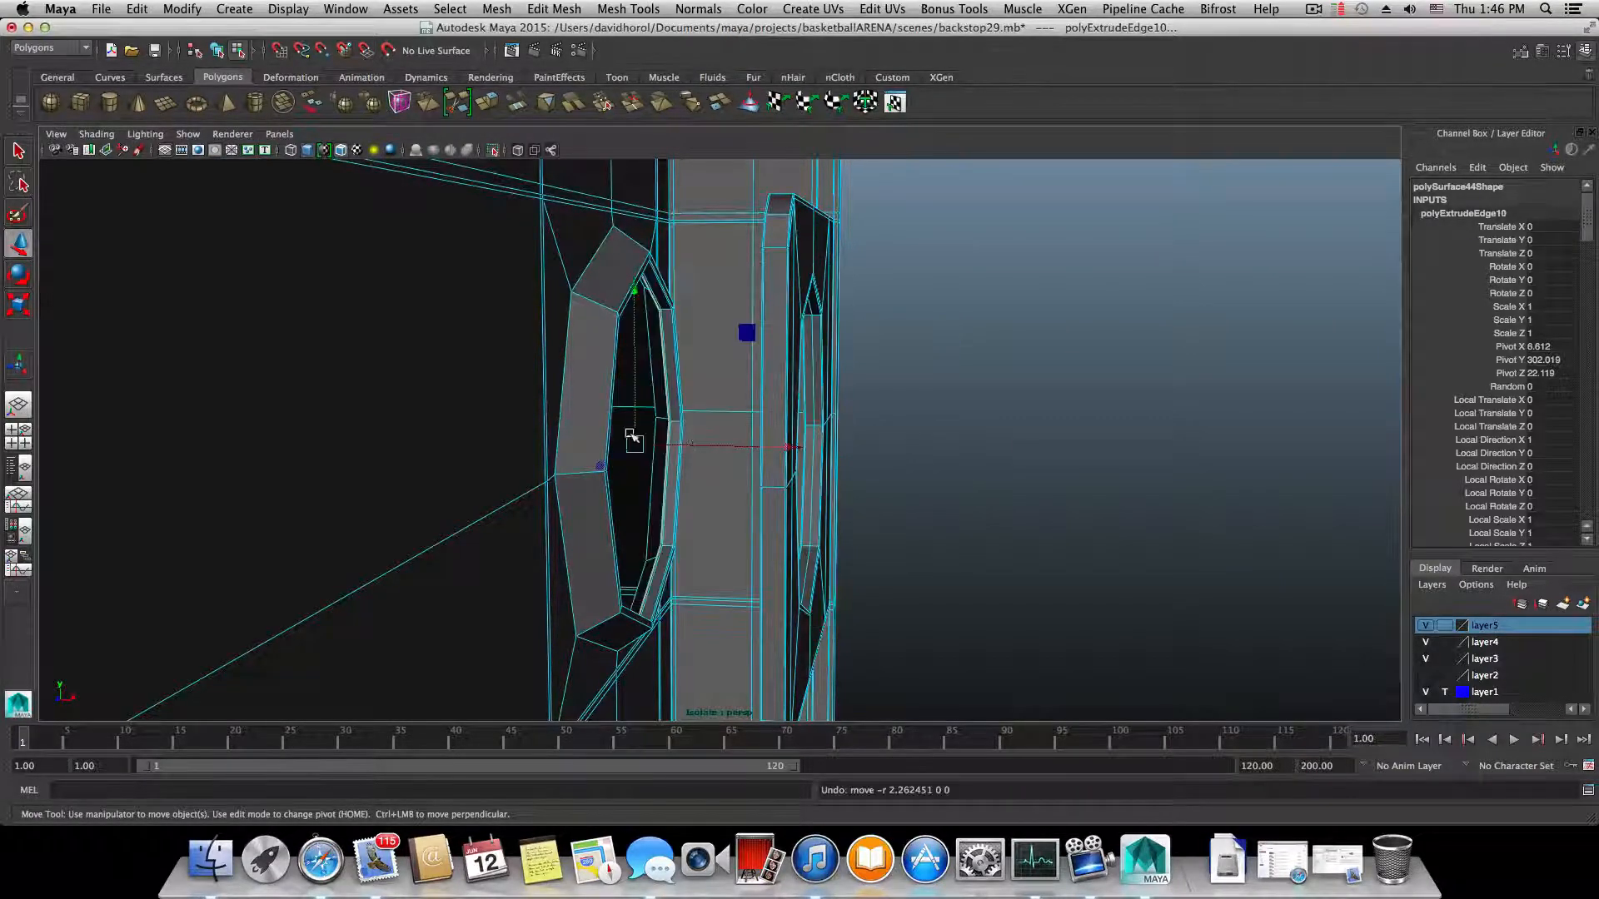
alt+right_drag(602, 433, 909, 487)
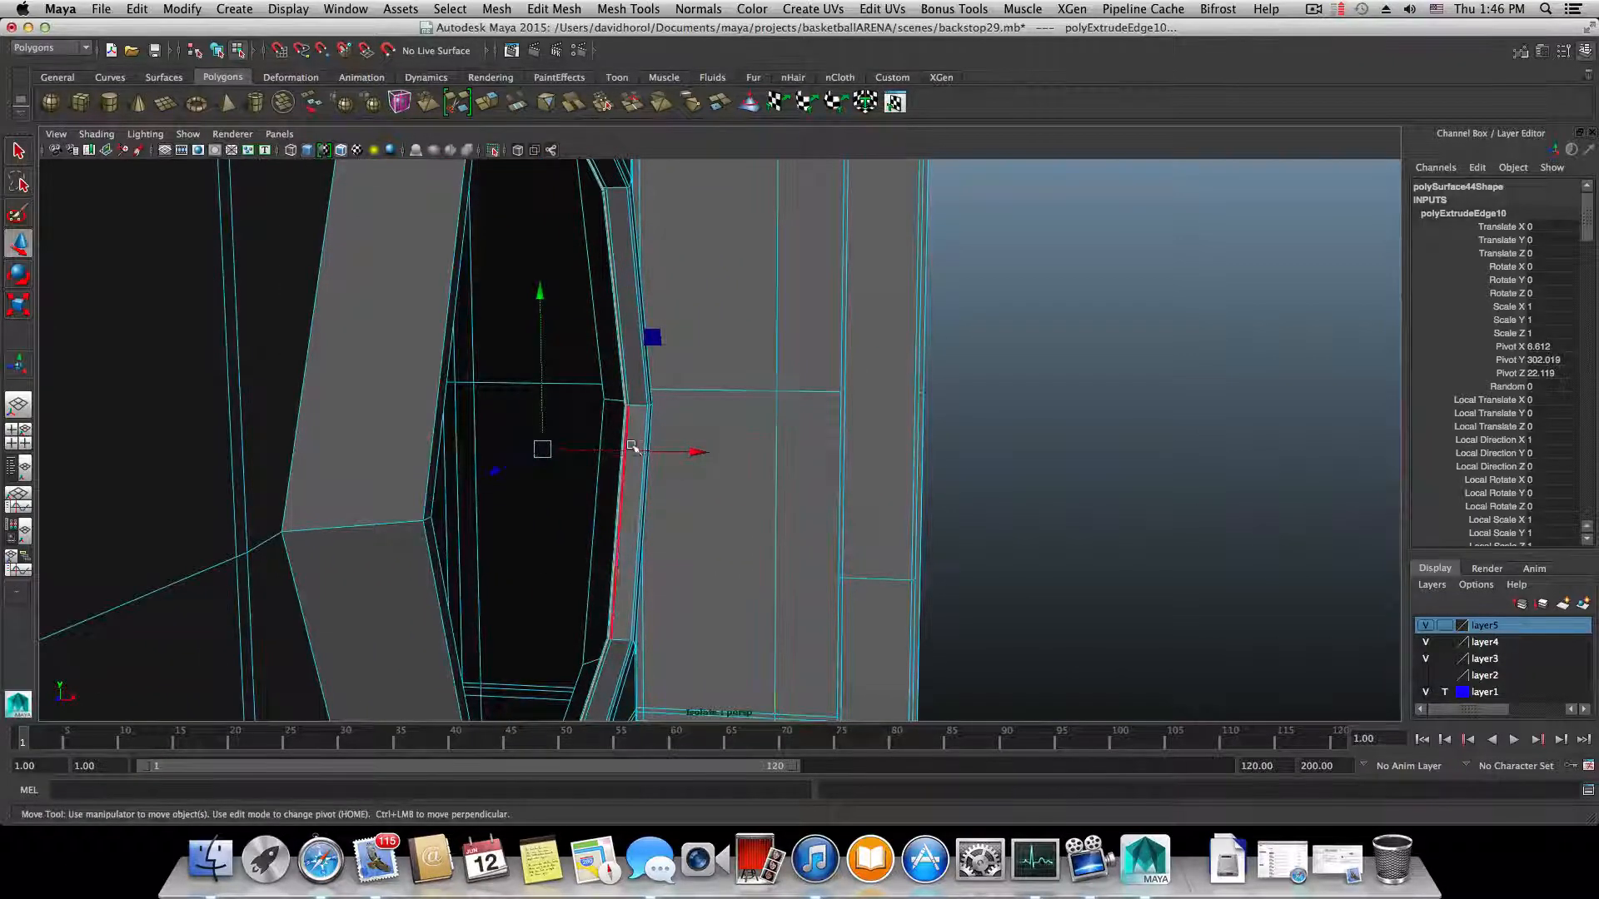
alt+right_drag(631, 447, 849, 489)
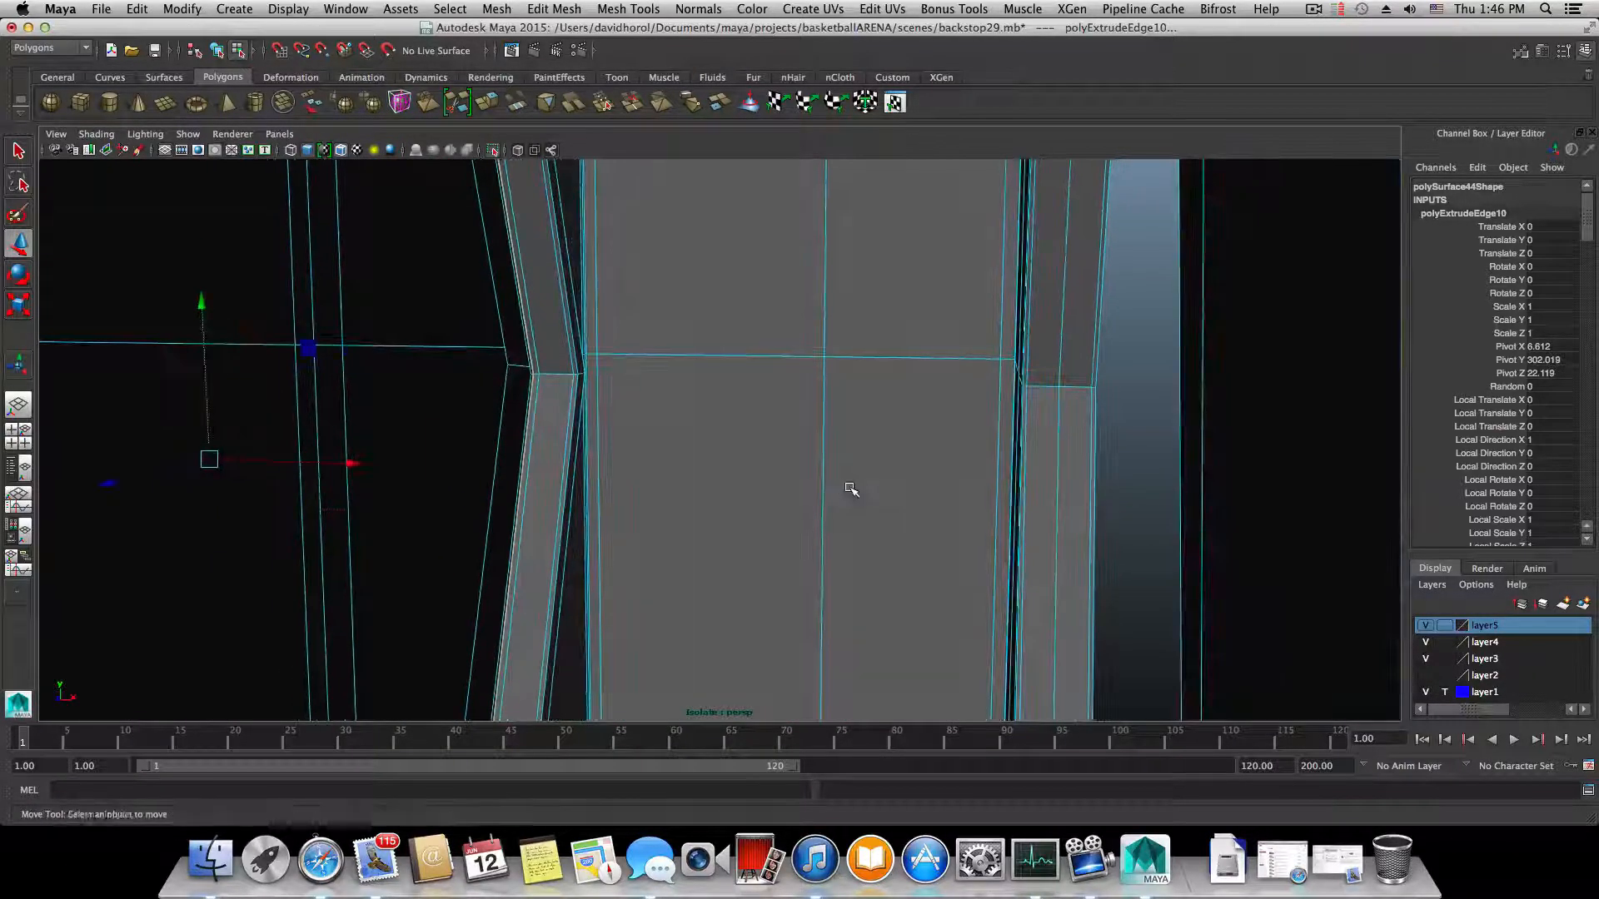
key(z)
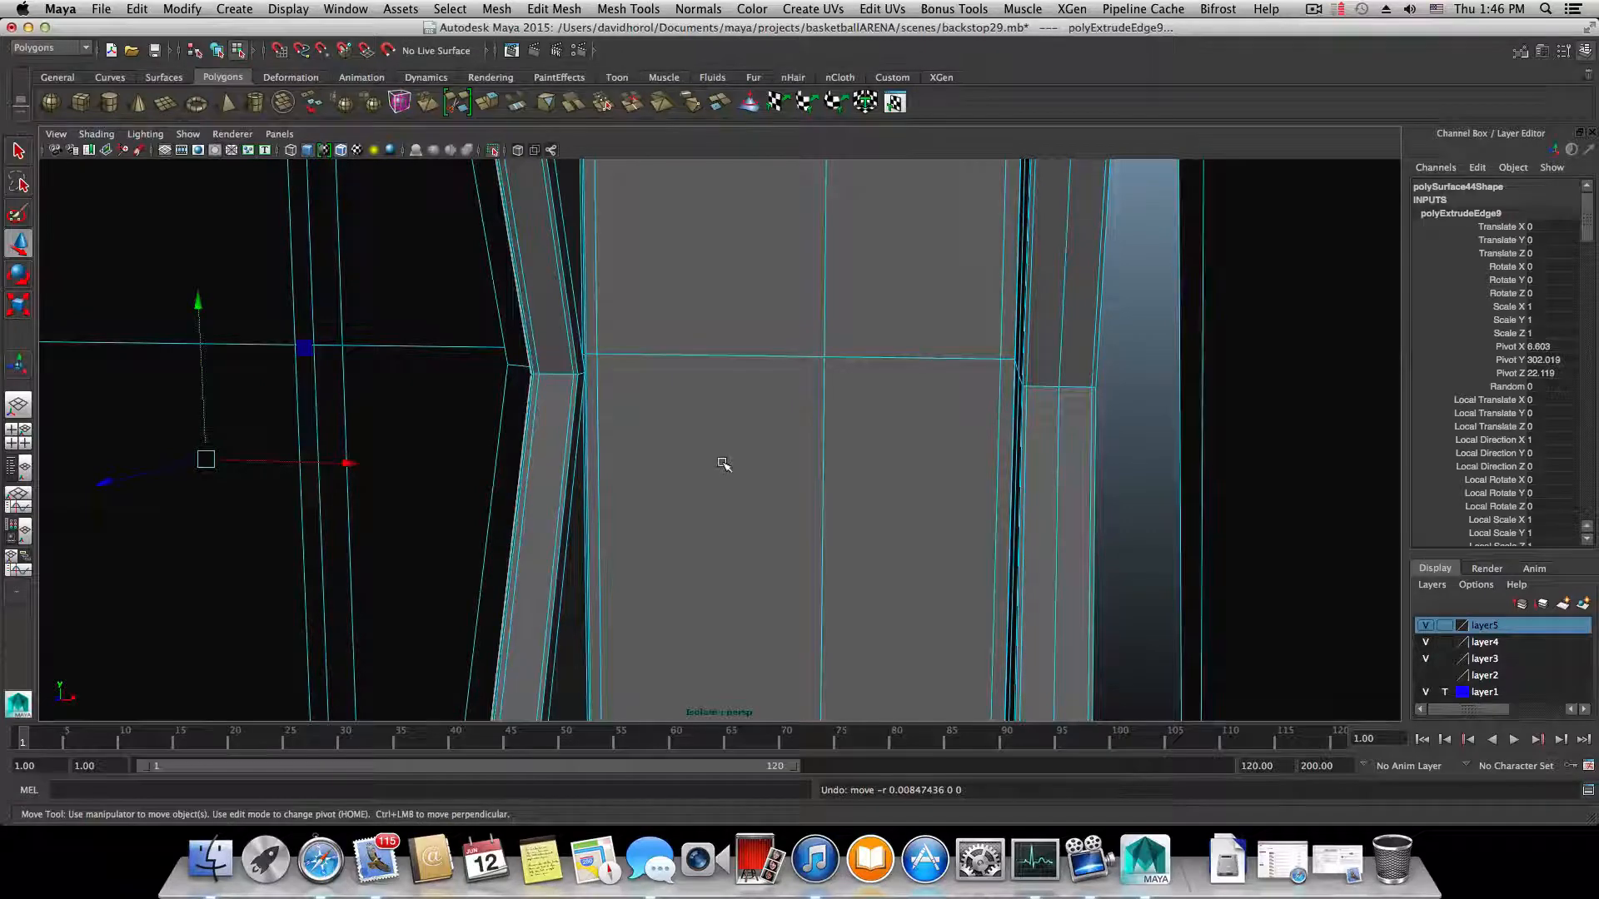
alt+drag(658, 456, 724, 525)
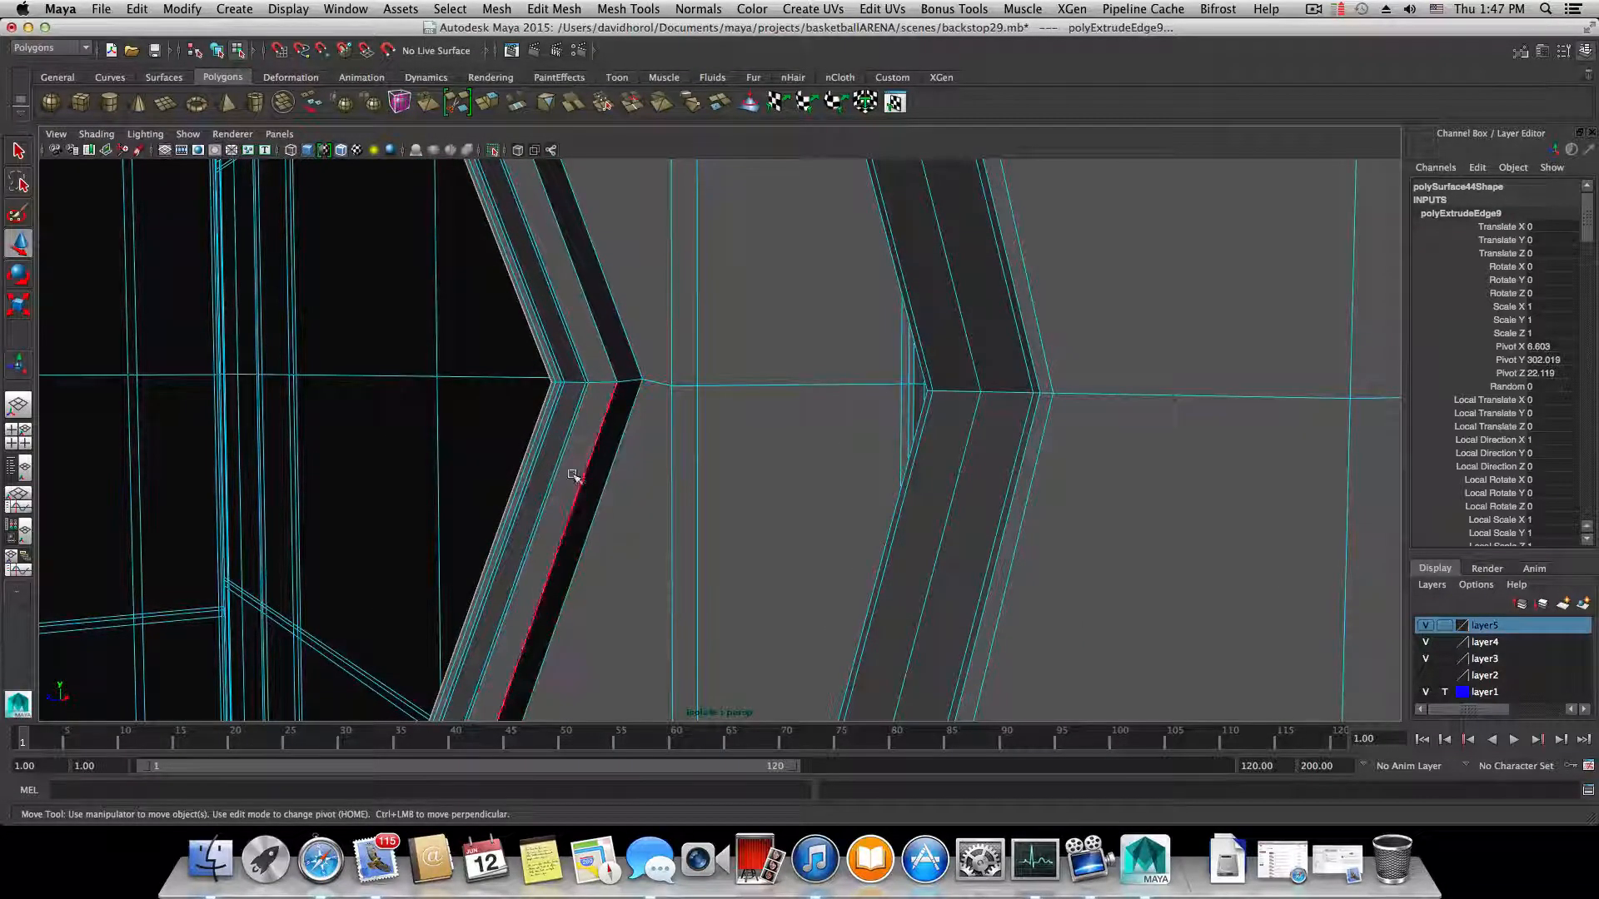
click(18, 306)
scroll(330, 411, down, 5)
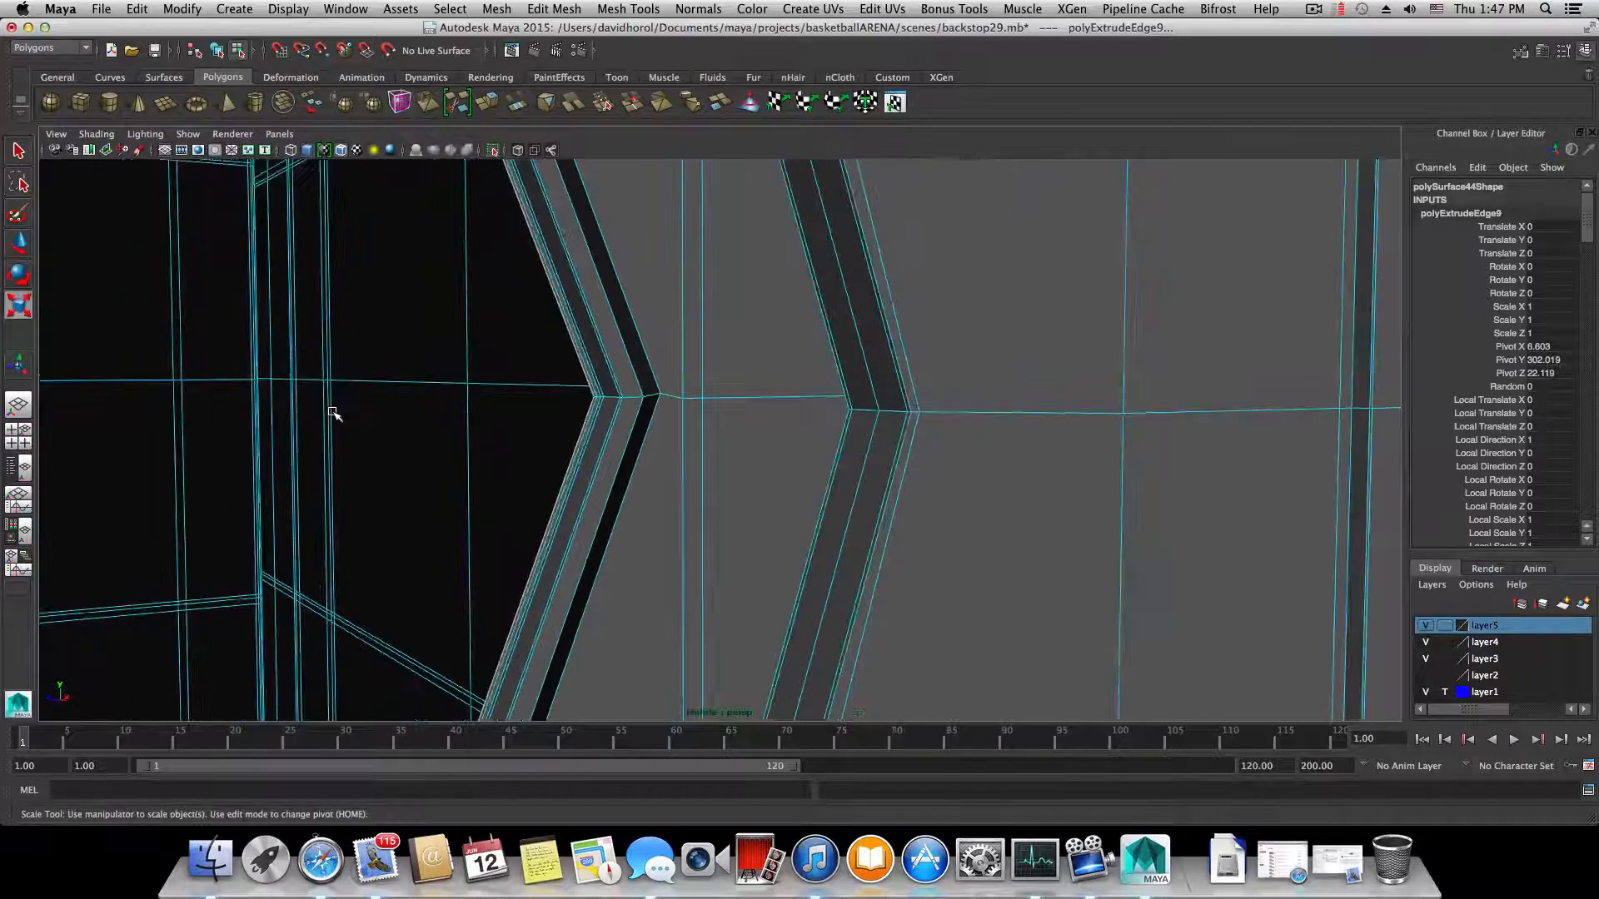
drag(248, 424, 238, 422)
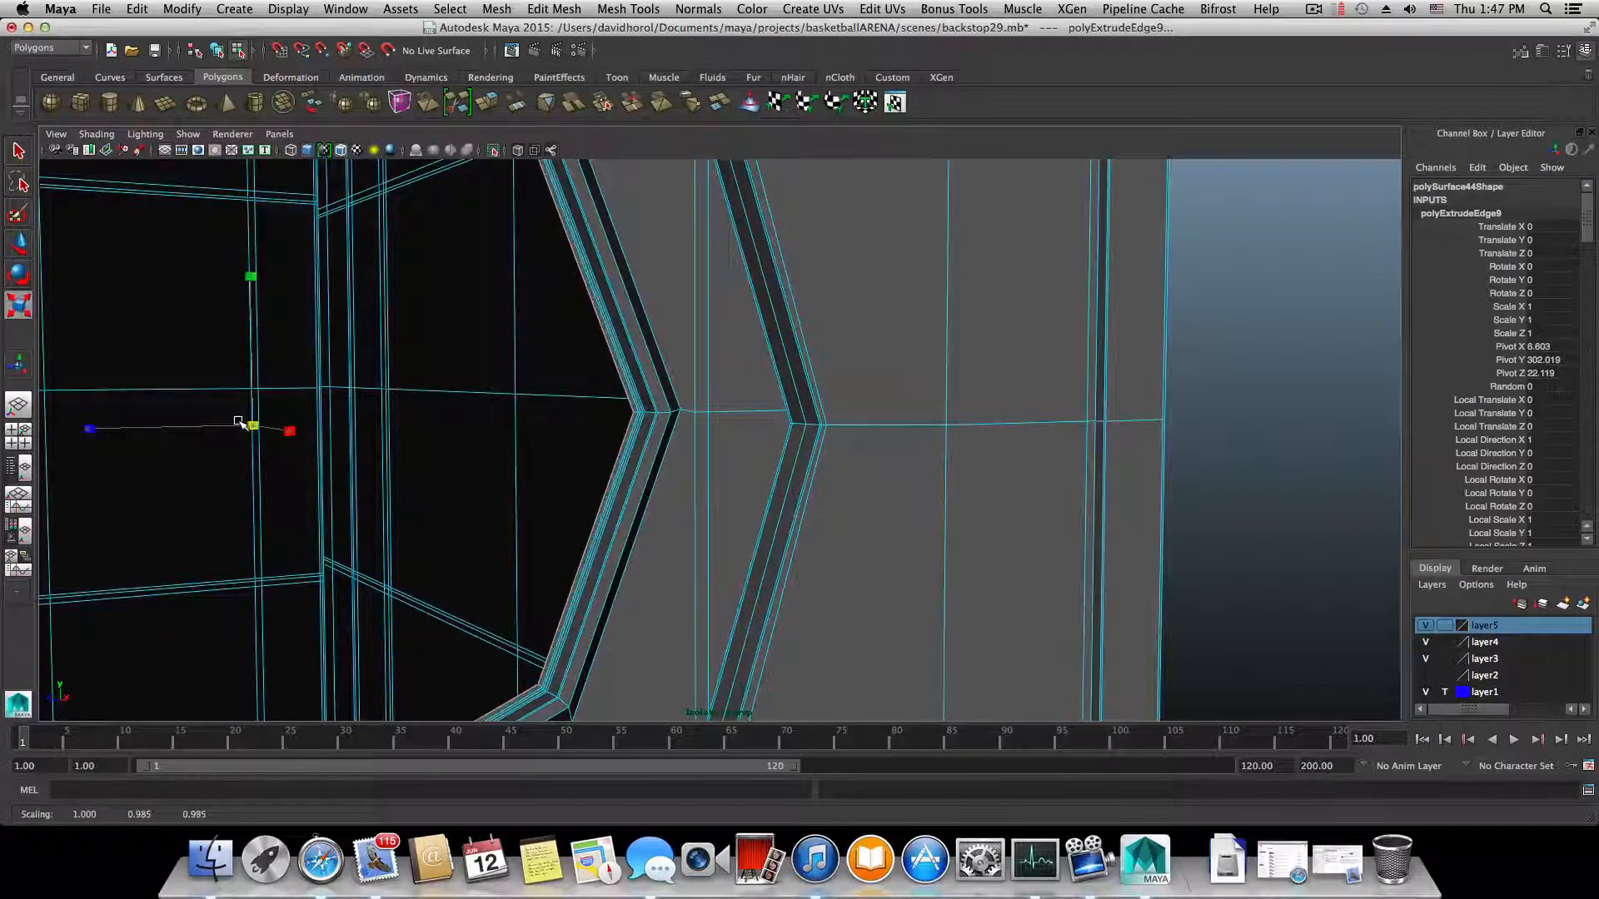
key(z)
key(z)
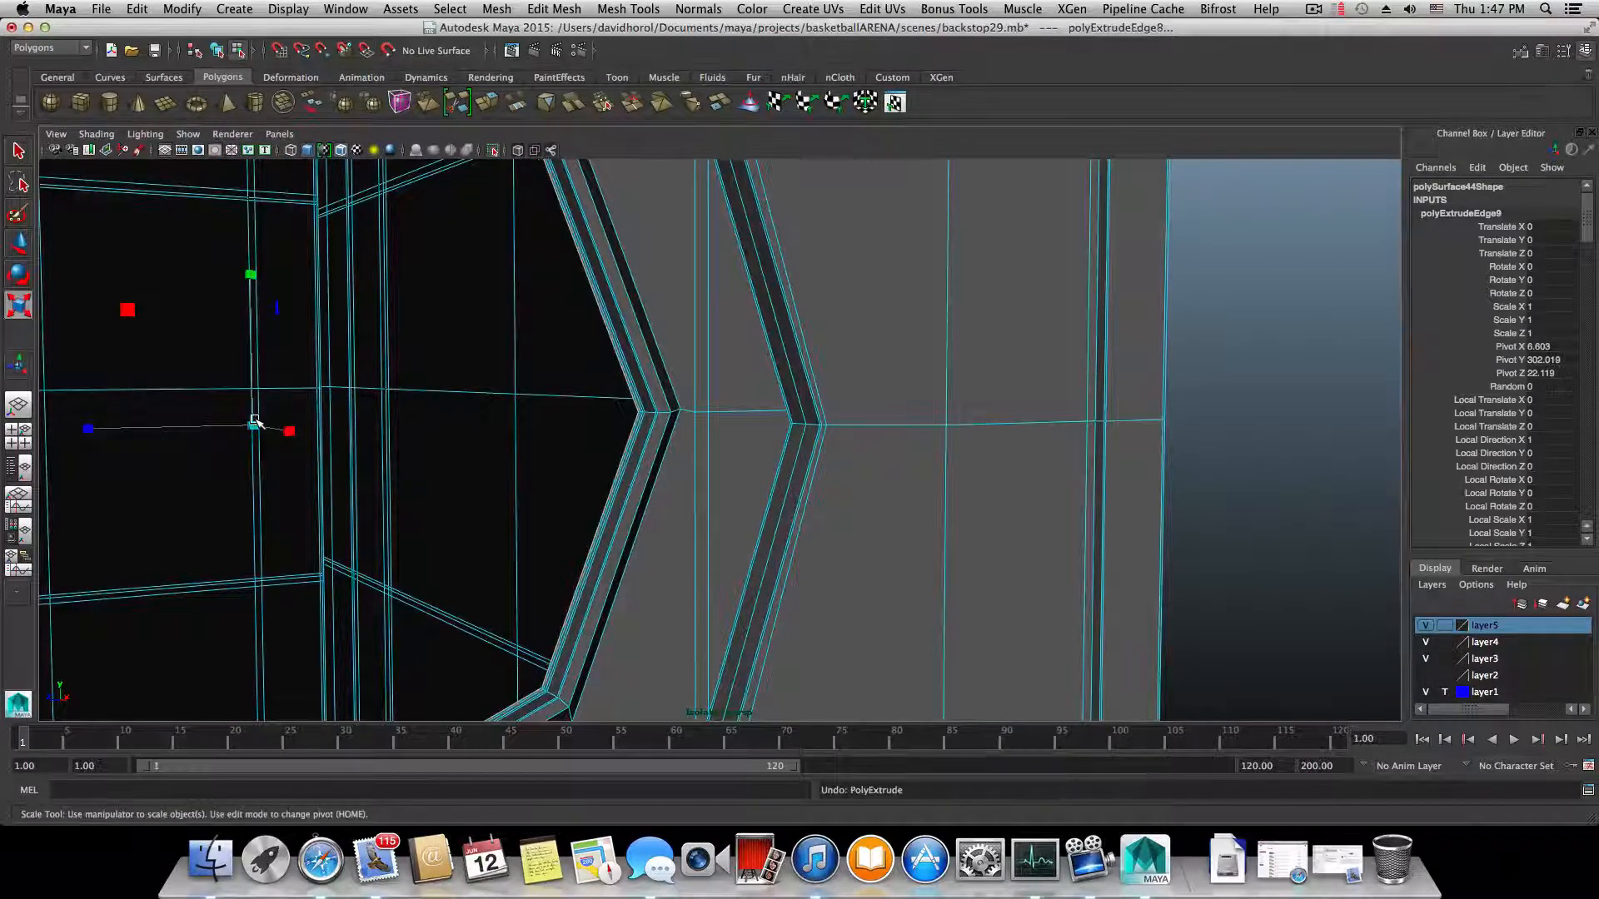
key(z)
- Scale the hole's back border loop inward to about 0.982, then extrude it and move the new edges slightly along X
drag(251, 425, 249, 426)
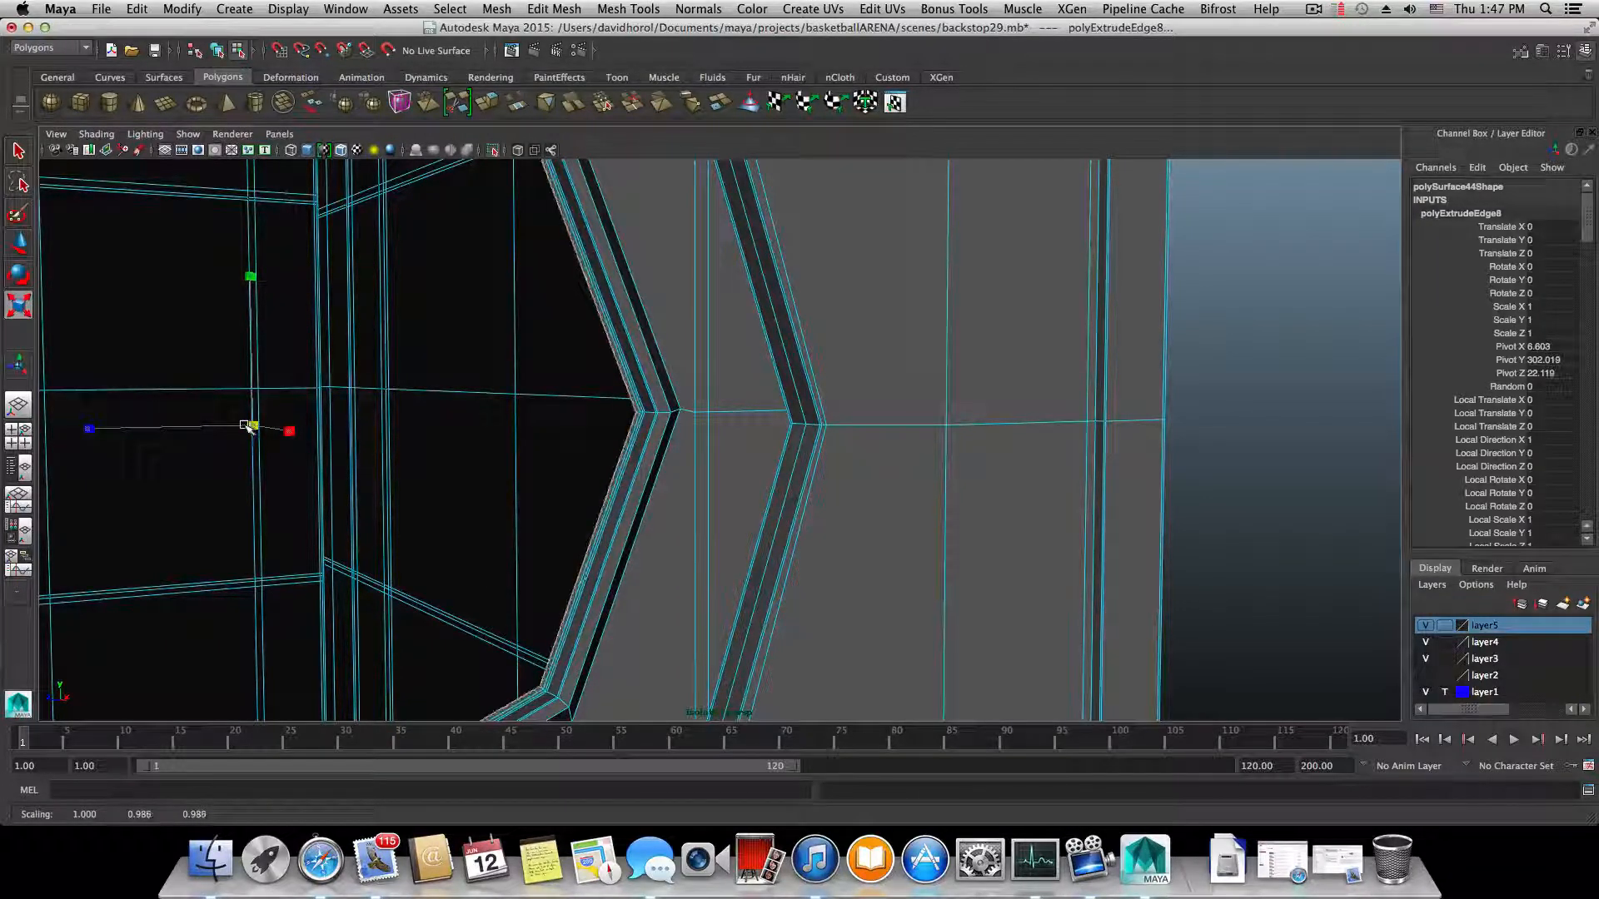
drag(243, 425, 240, 424)
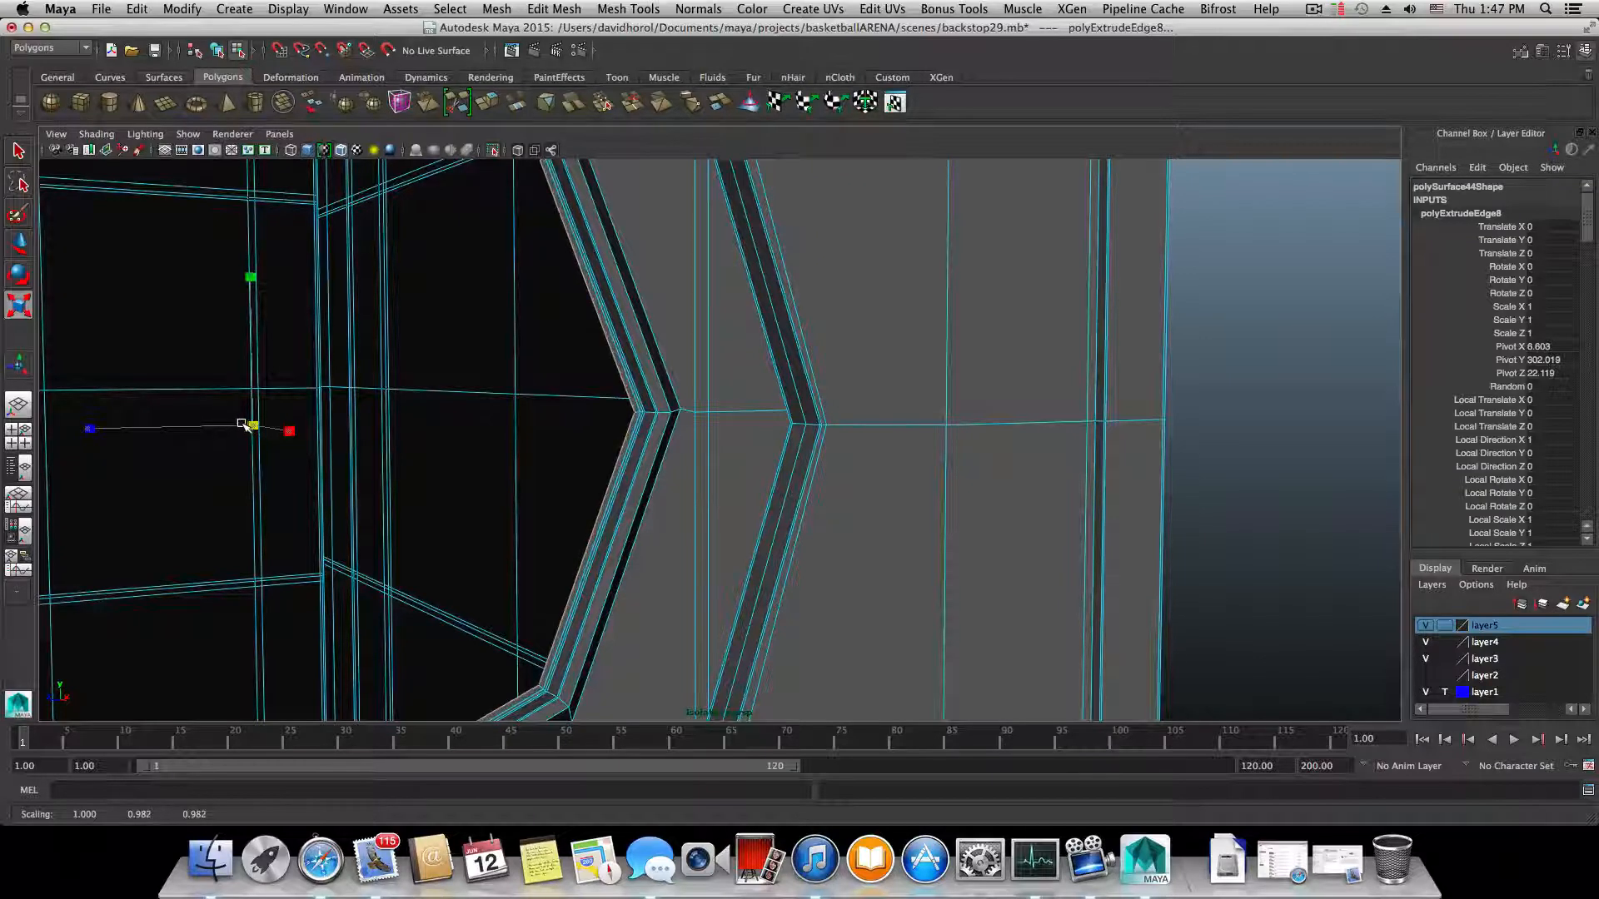
click(488, 103)
scroll(595, 458, down, 3)
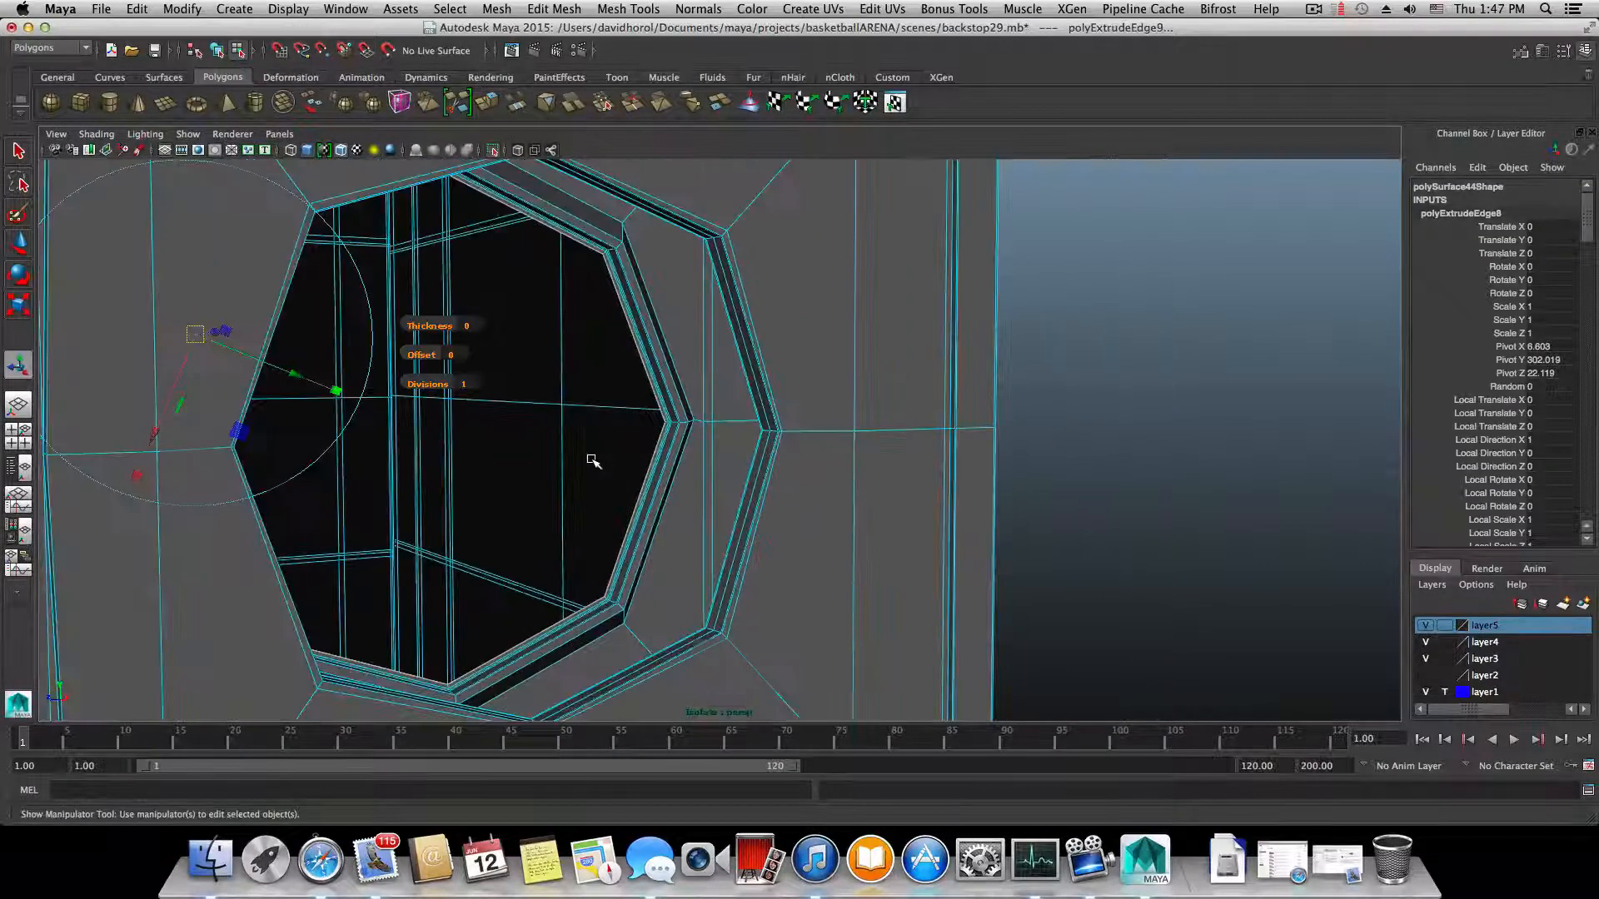
alt+drag(544, 454, 653, 453)
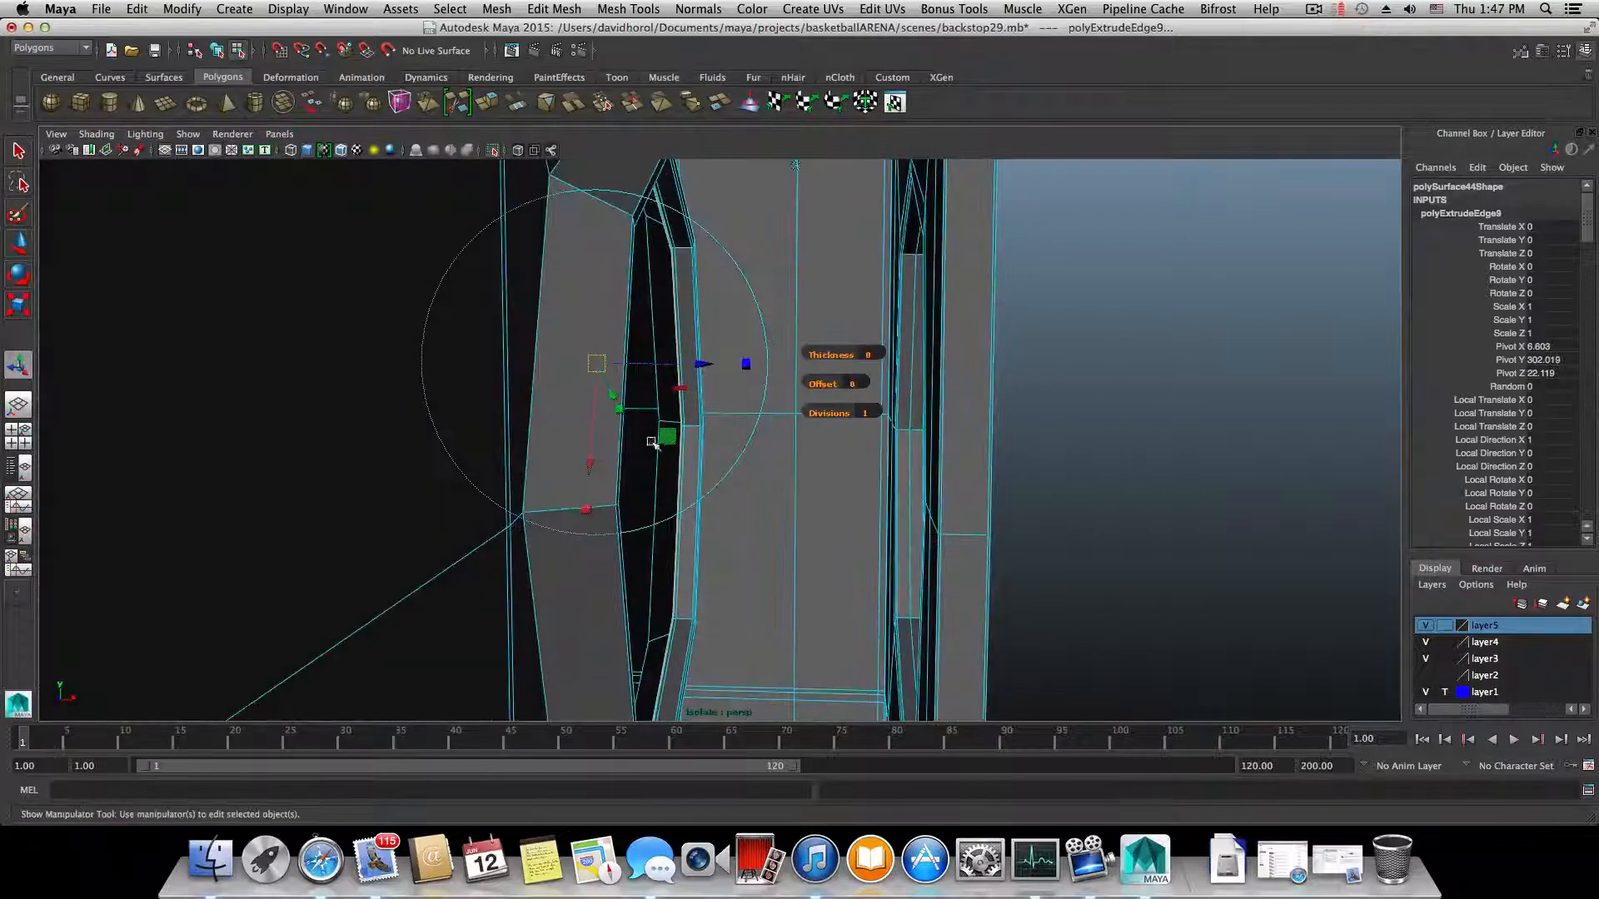
key(w)
drag(801, 463, 802, 463)
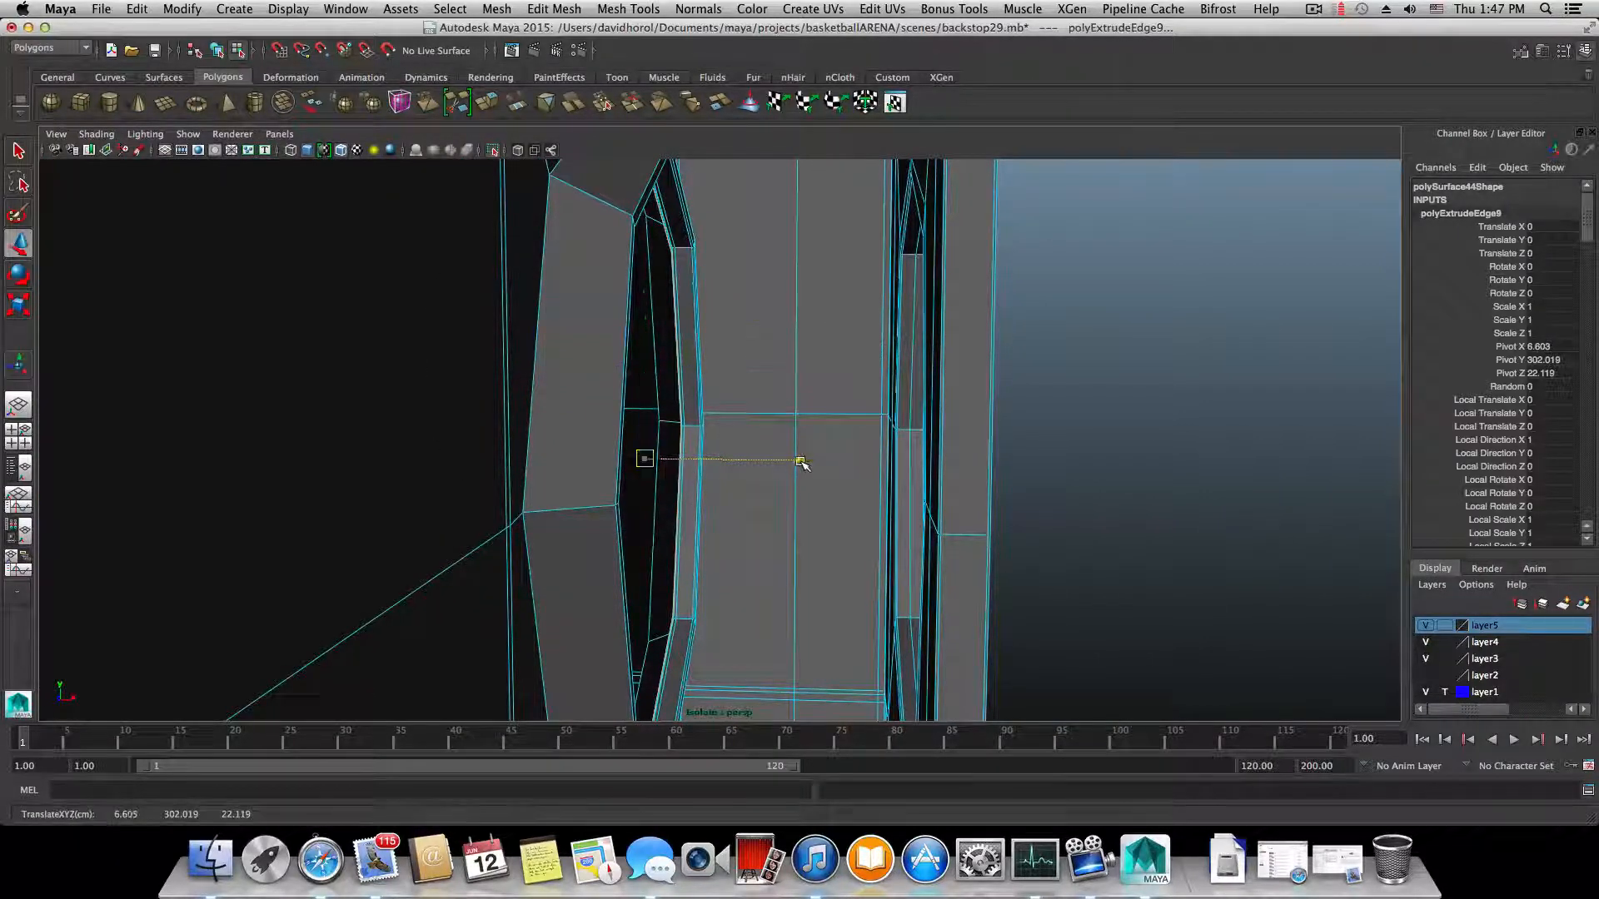
- Extrude the border loop again, move it out along X past the plate and inspect the smoothed rim
click(489, 103)
drag(806, 466, 871, 488)
key(3)
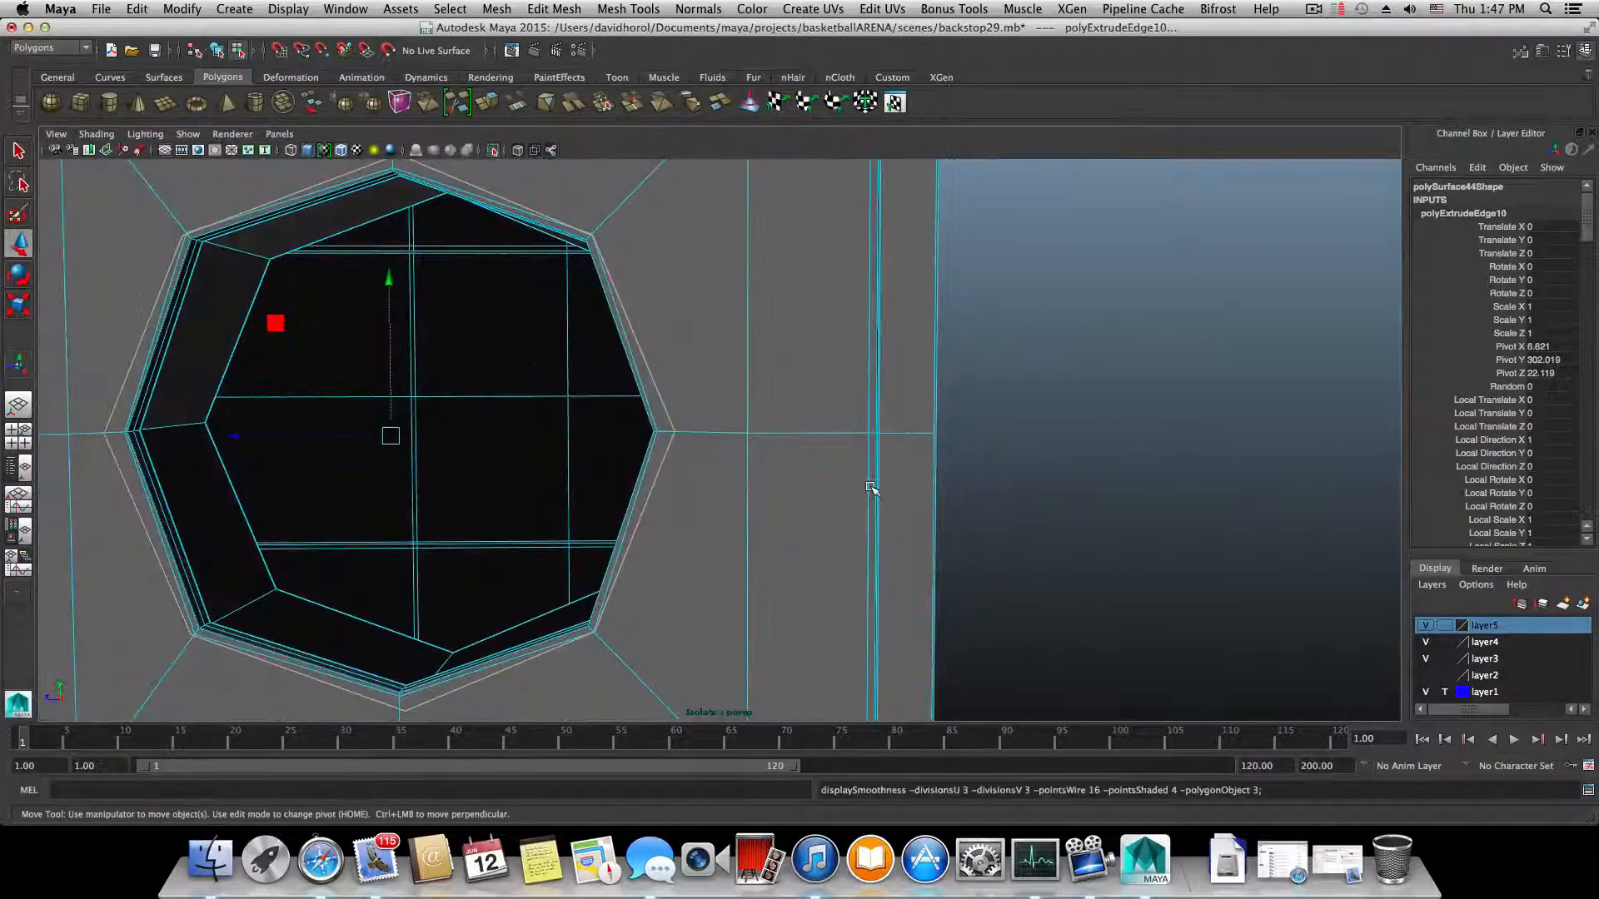
alt+drag(700, 479, 817, 475)
key(1)
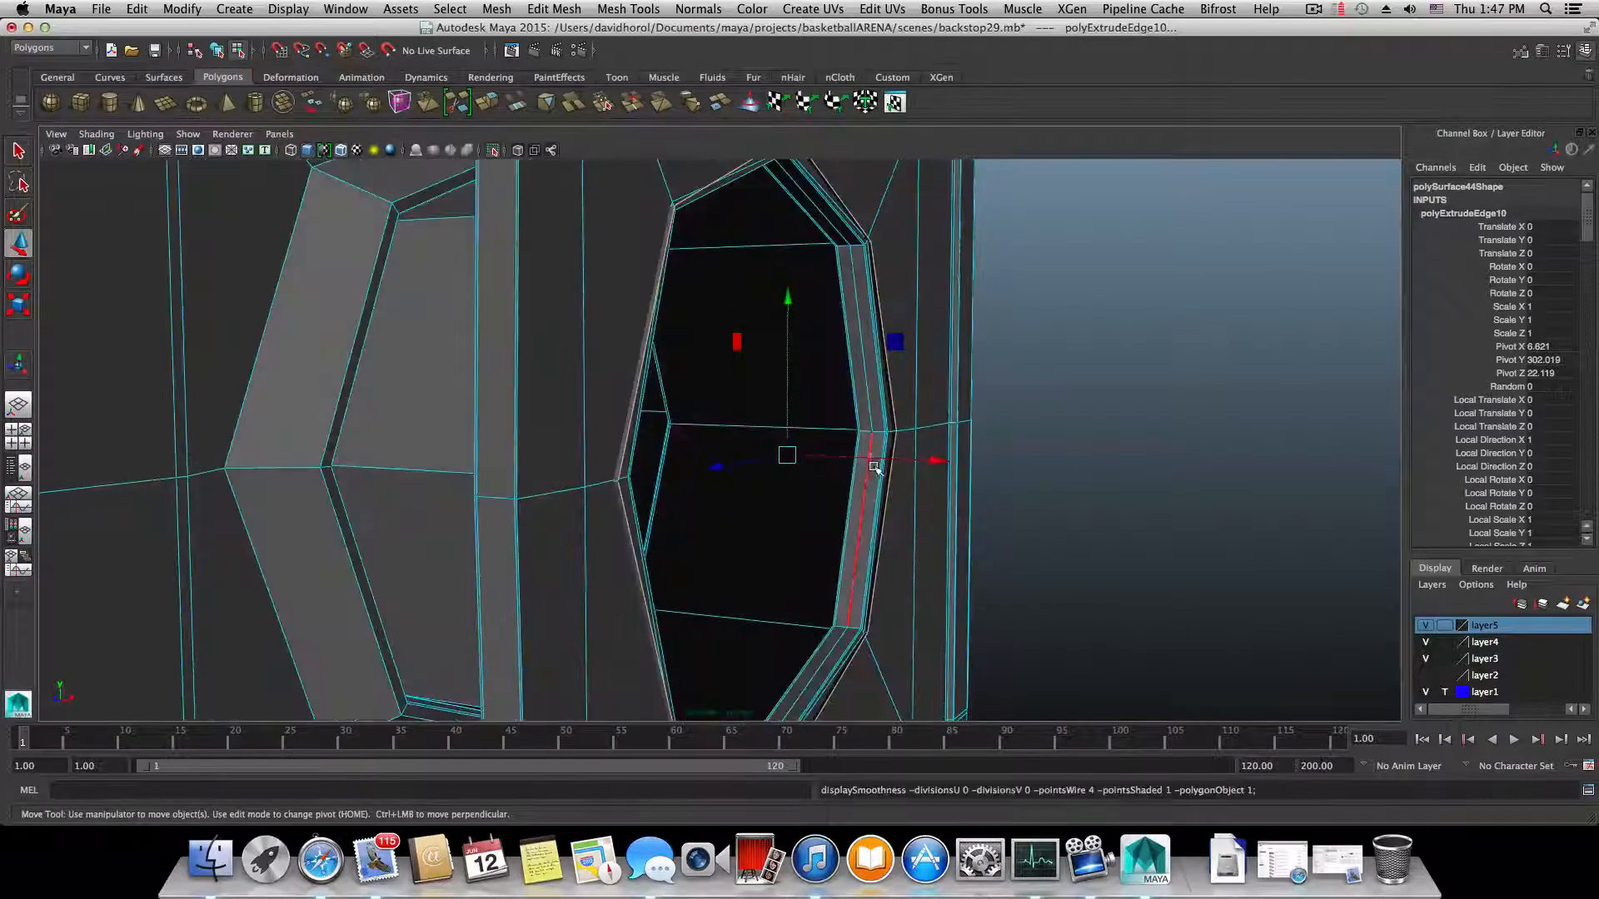
alt+drag(928, 460, 799, 479)
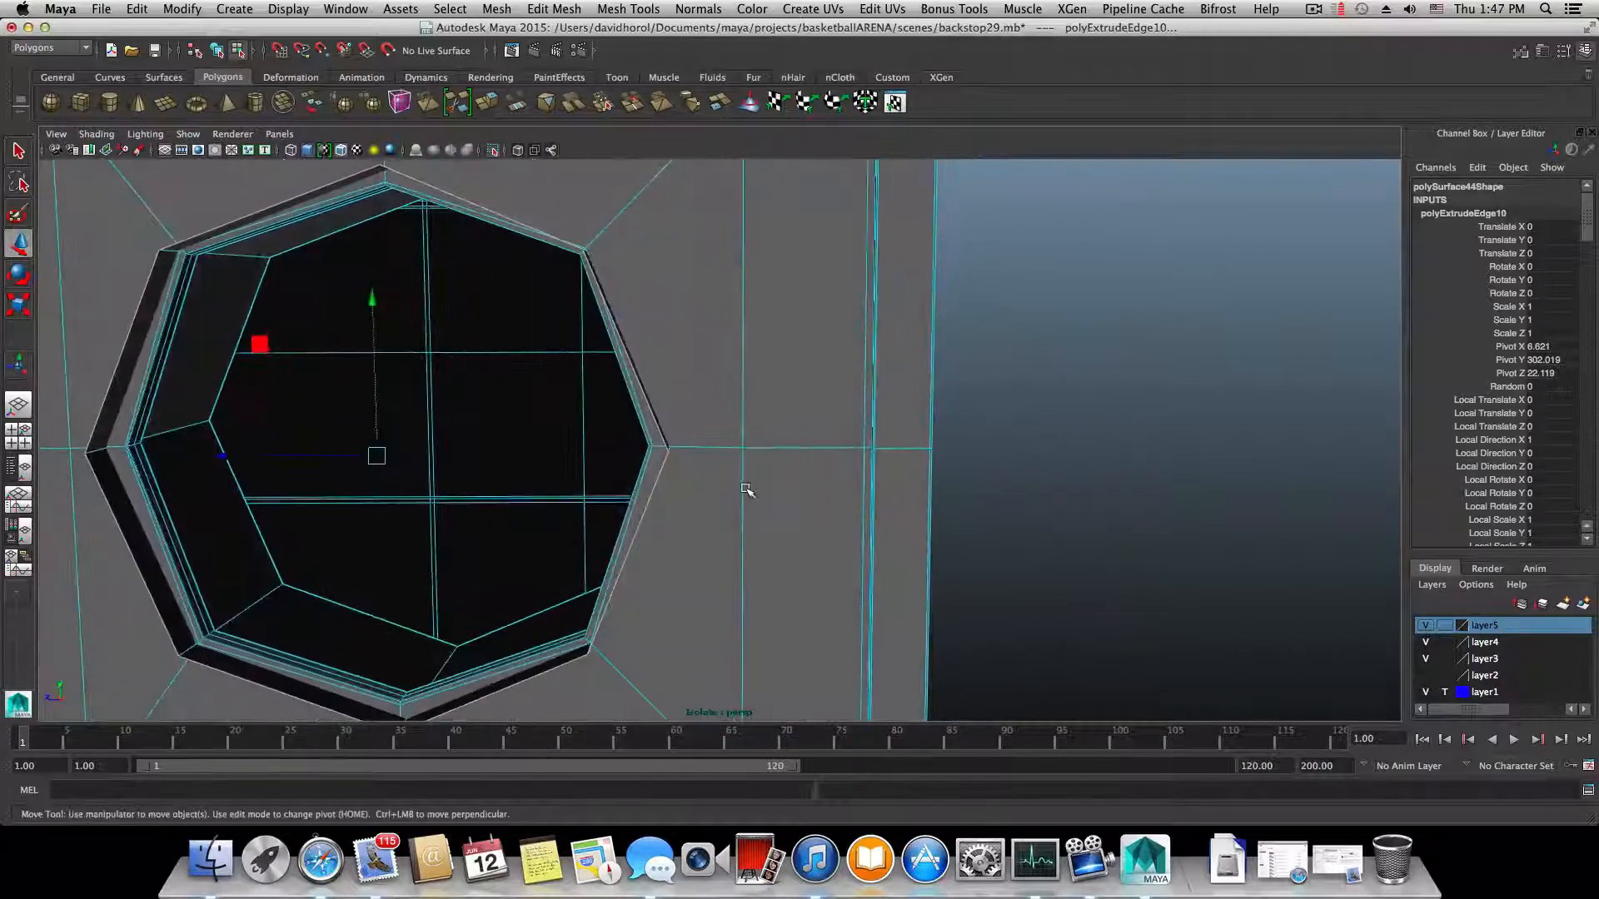
alt+middle_drag(749, 489, 874, 513)
mouse_move(874, 514)
alt+mouse_down()
mouse_move(914, 510)
mouse_move(807, 510)
mouse_move(888, 514)
alt+mouse_up()
- Undo the last two rim extrusions, their moves along X and the preceding scale of the border loop
key(z)
key(z)
key(z)
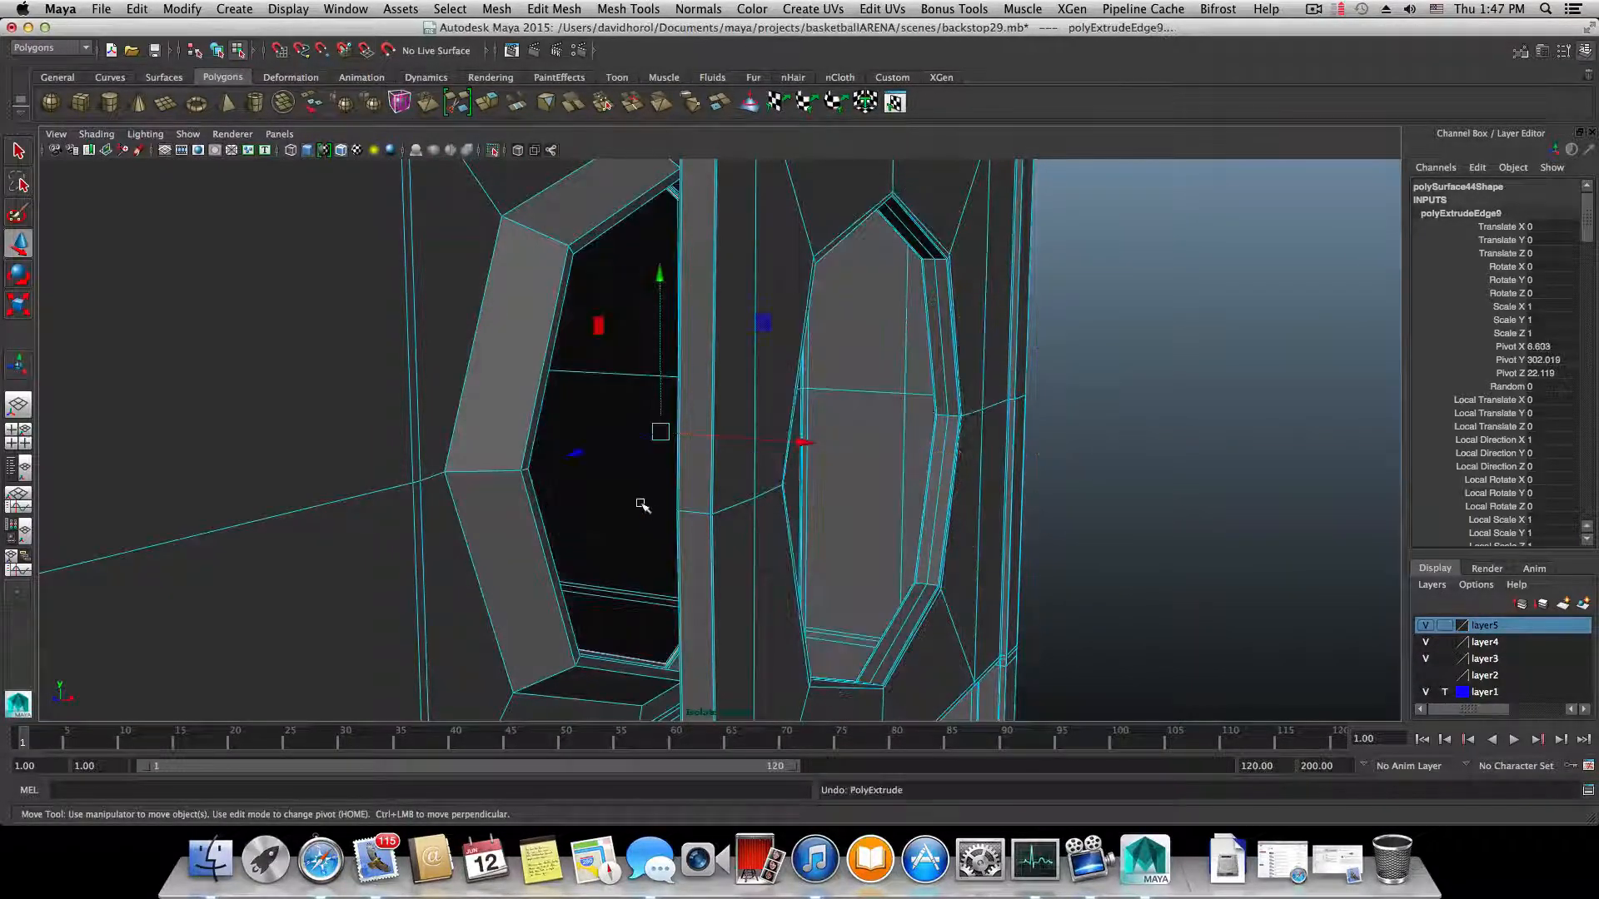
alt+right_drag(641, 502, 778, 522)
alt+drag(777, 521, 803, 543)
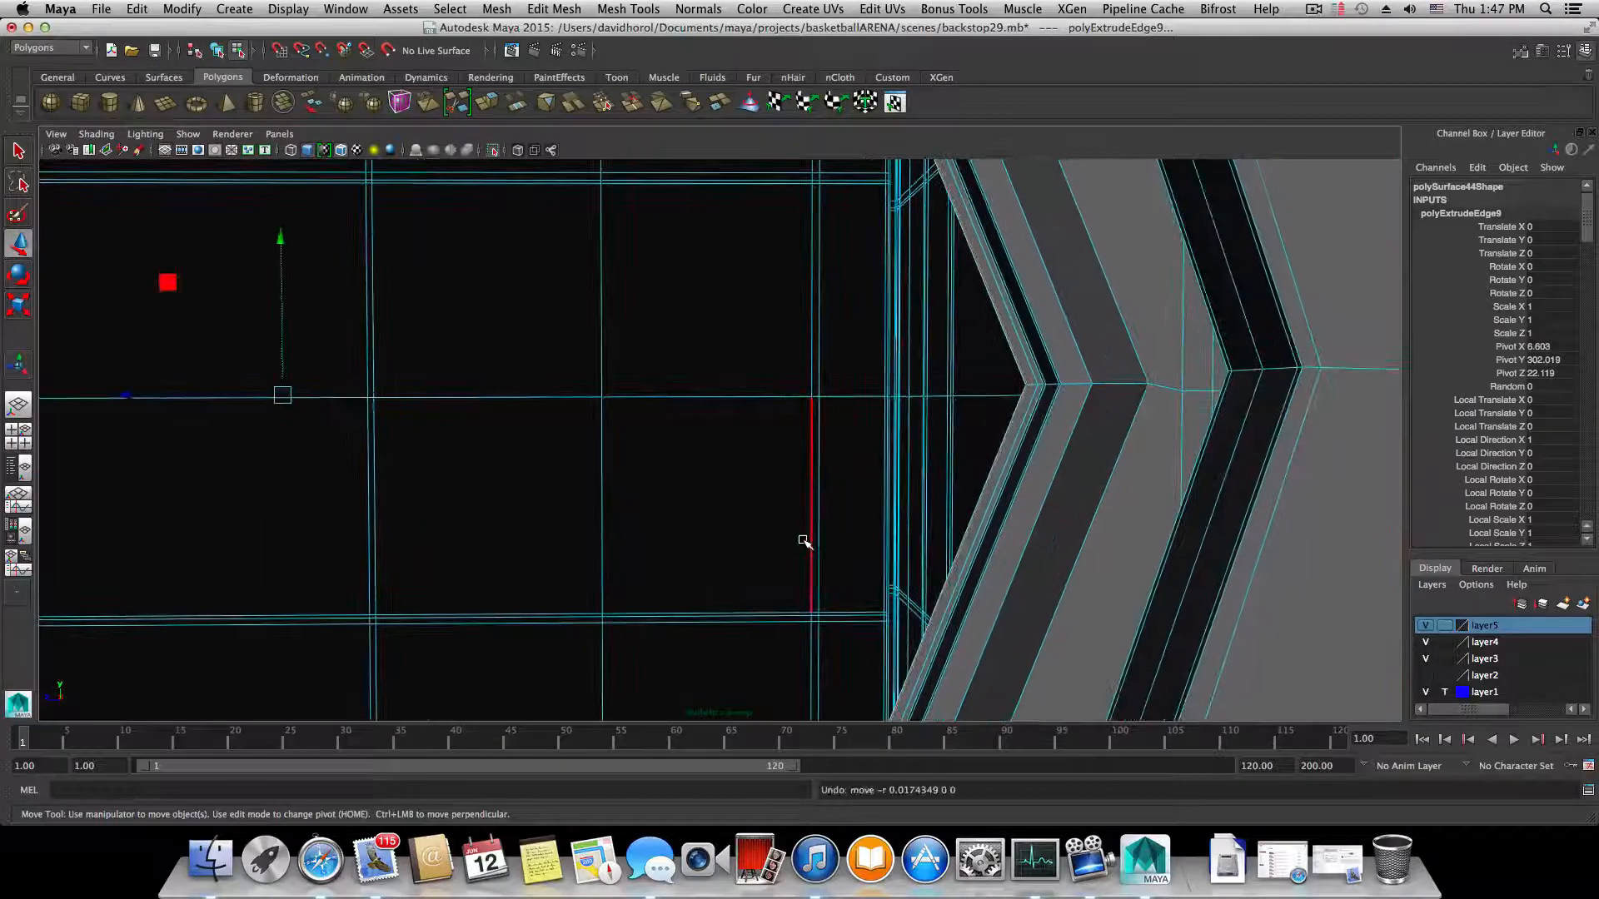
key(z)
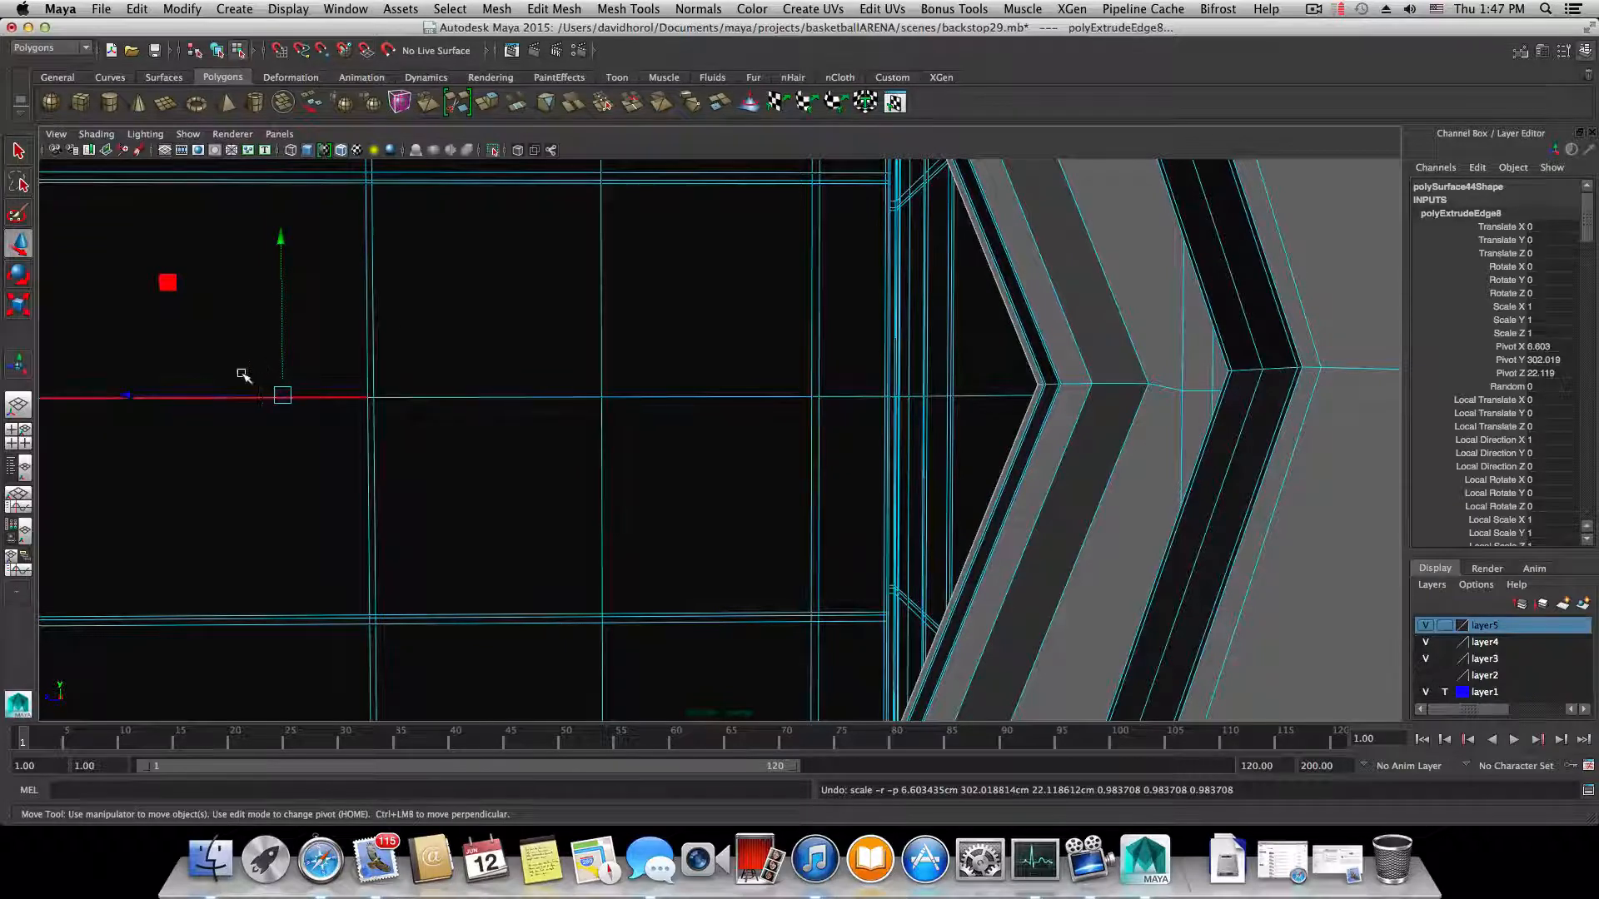
- Scale the hole's innermost border loop inward to about 0.967 and the supporting loop beside it to about 0.972
key(r)
drag(285, 399, 248, 386)
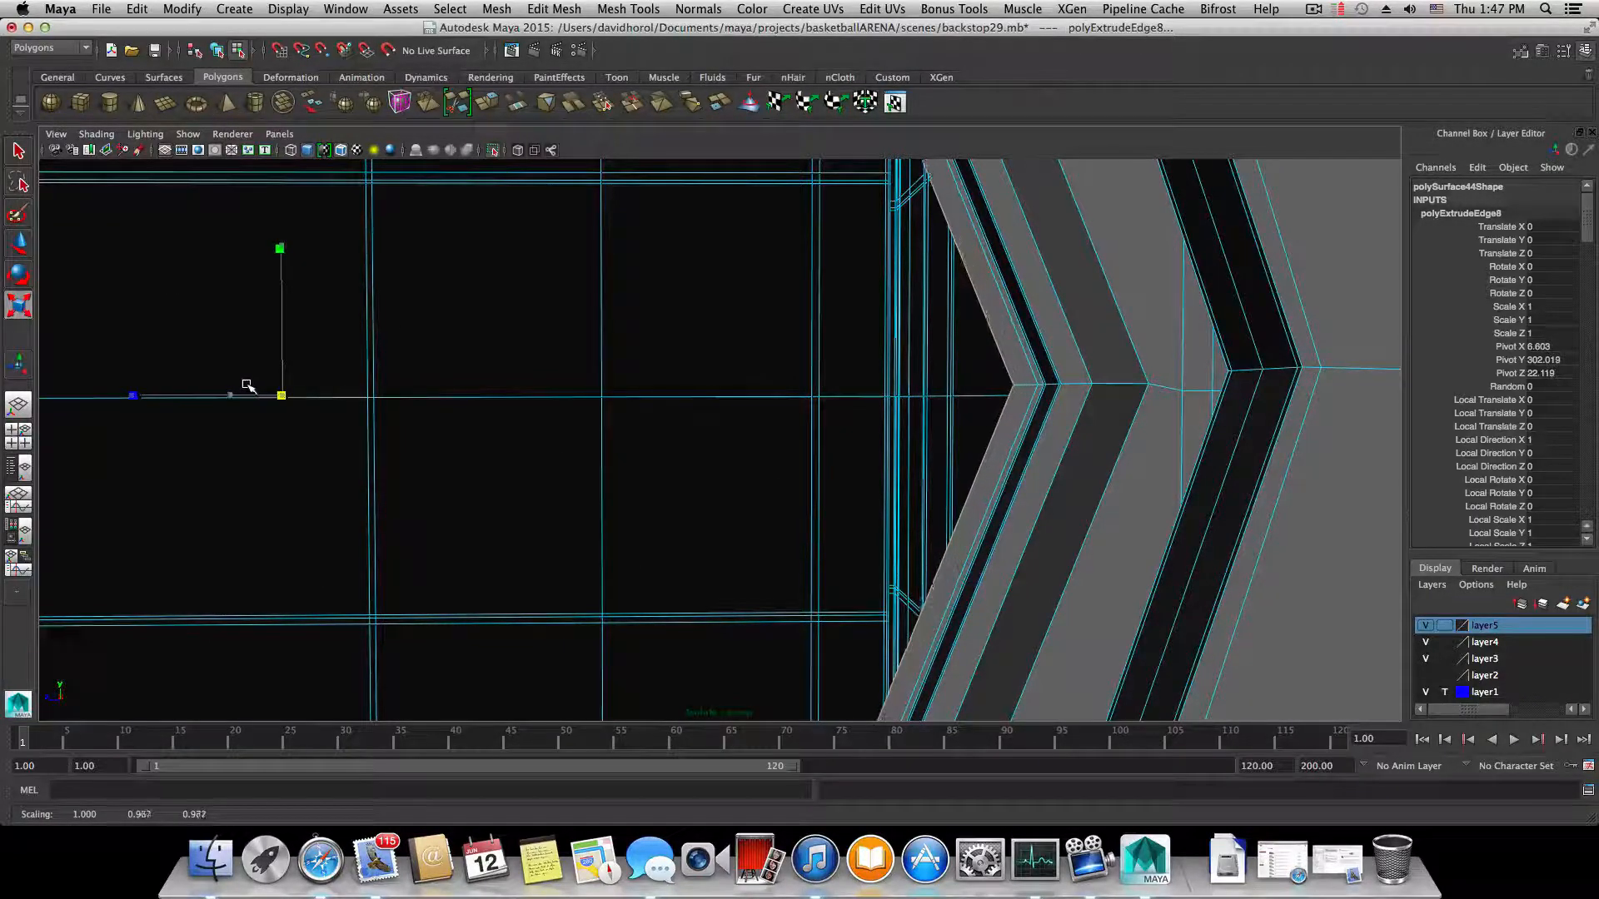
click(1011, 325)
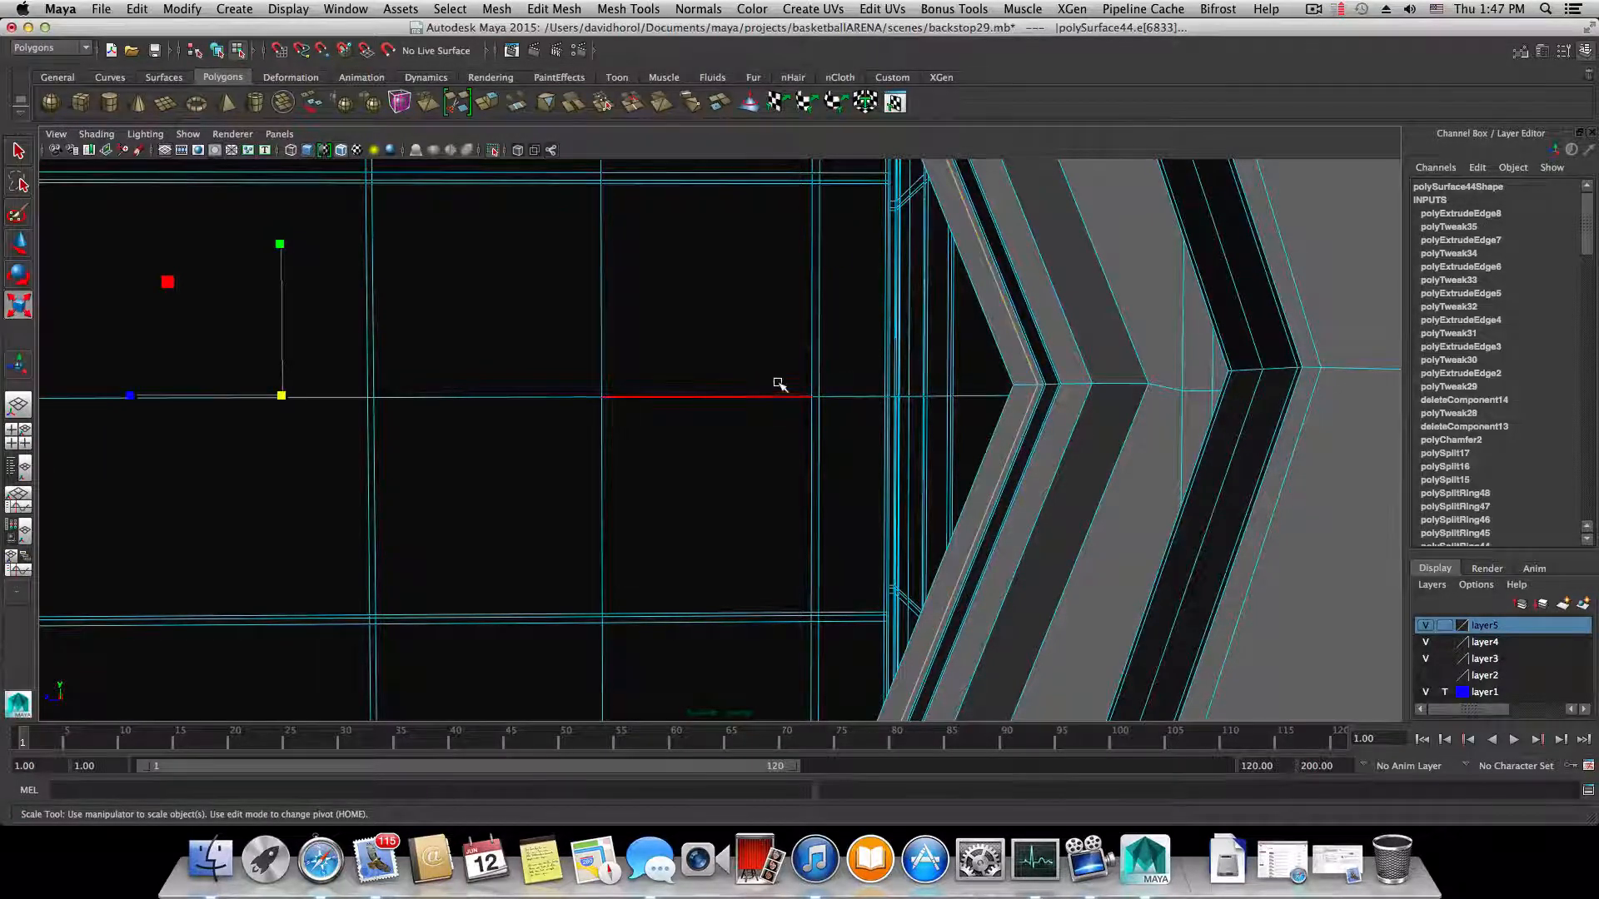
drag(268, 393, 254, 391)
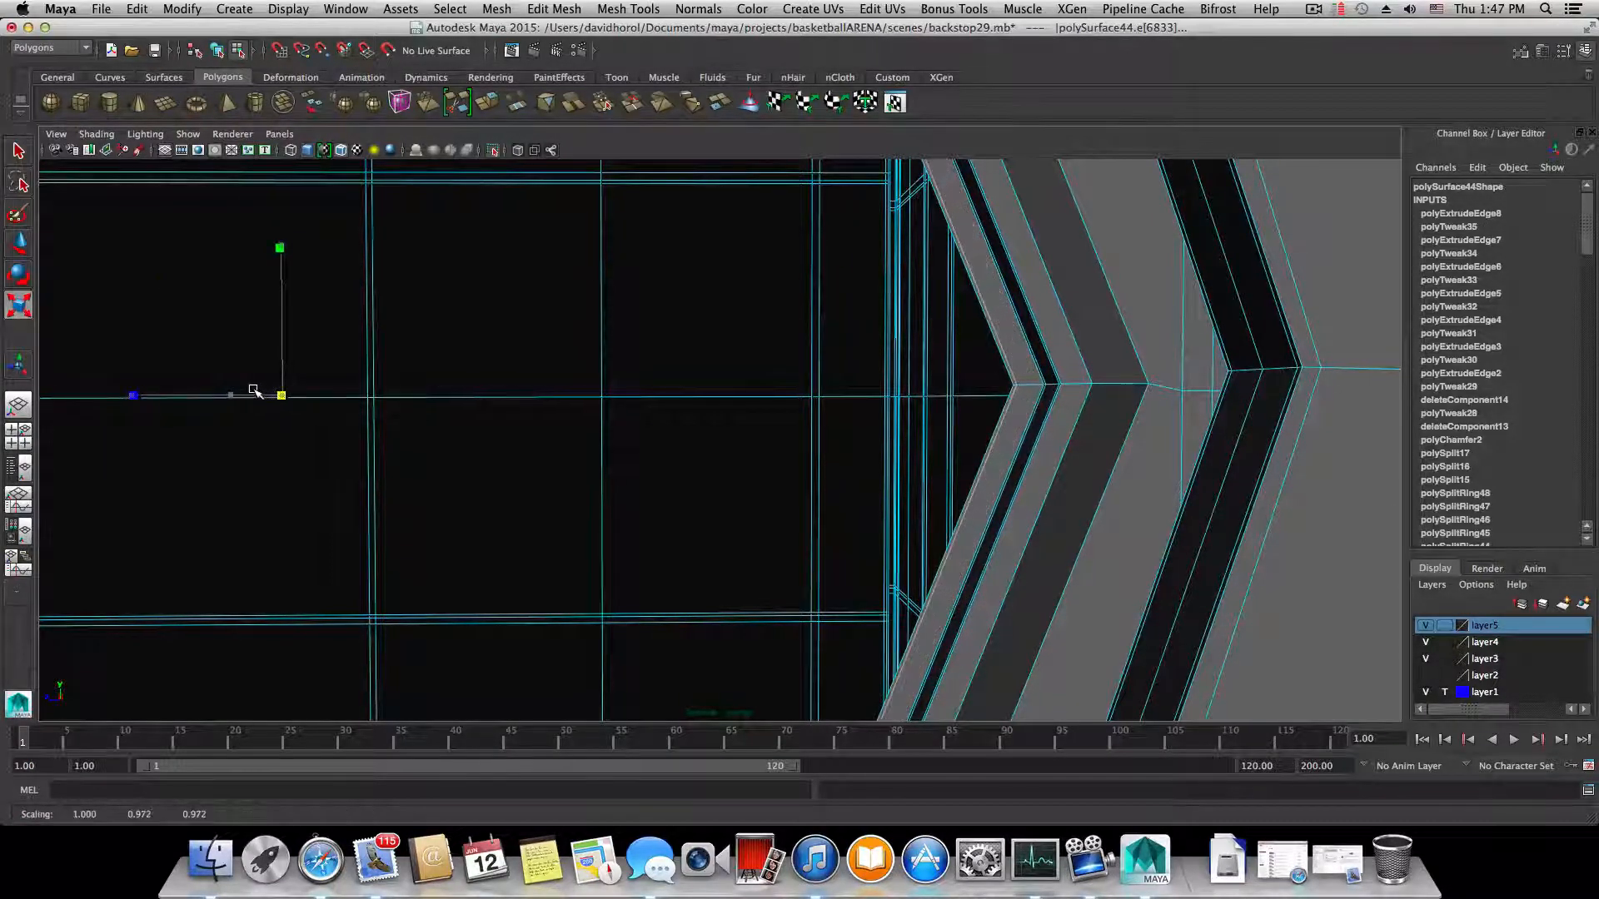
click(1008, 368)
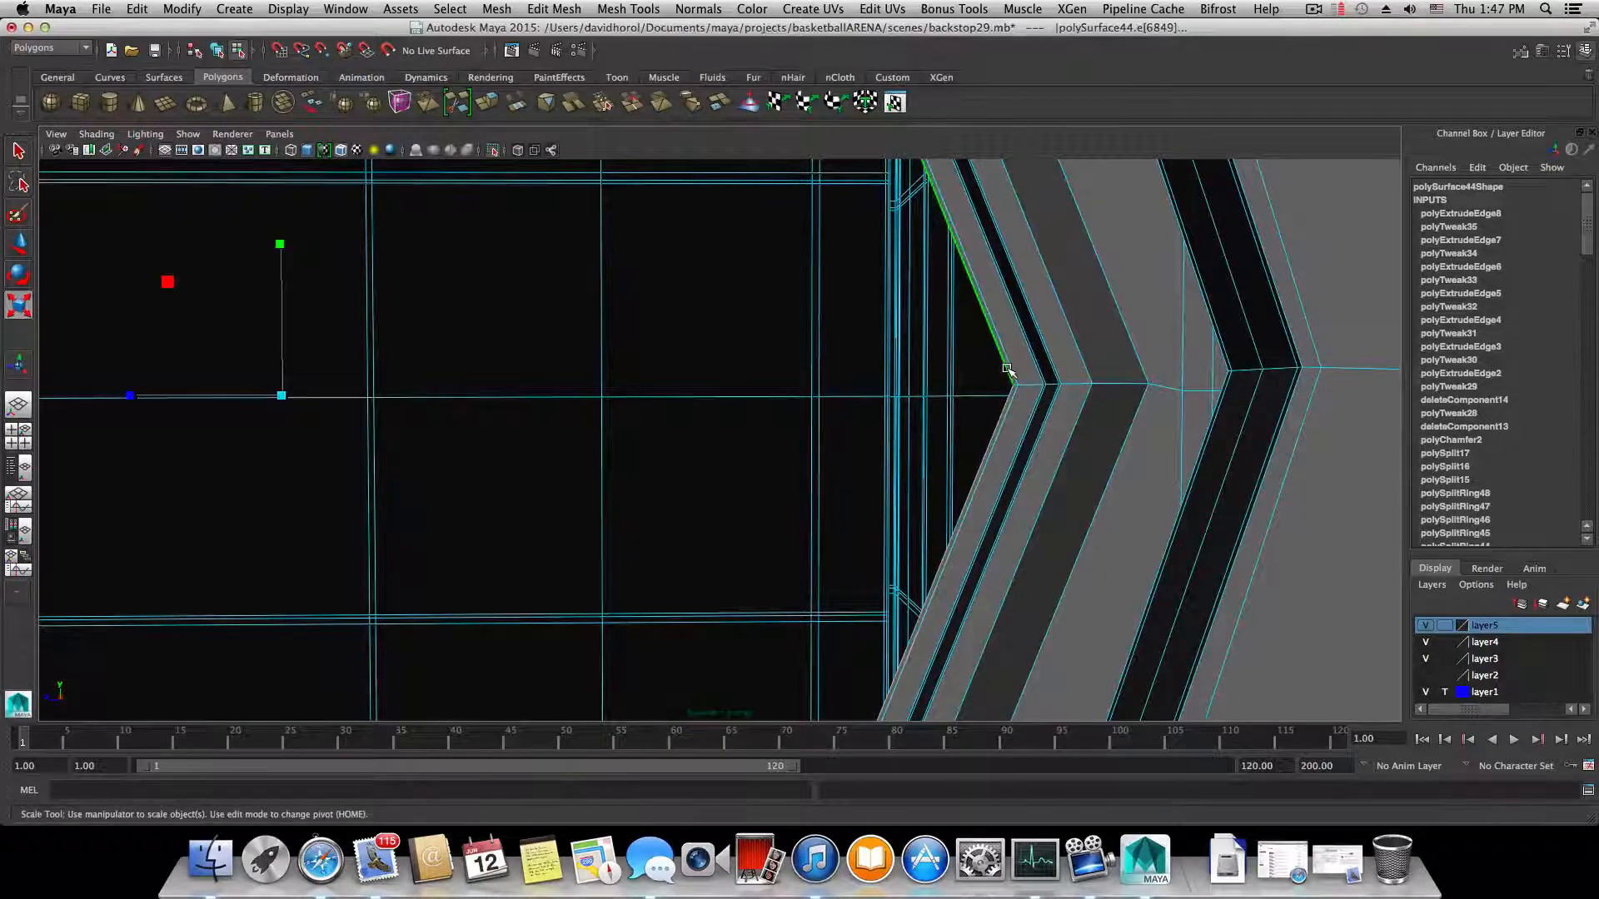
- Extrude the hole's innermost border loop and move the new edges slightly along X as a supporting edge
click(488, 105)
alt+drag(679, 386, 808, 408)
alt+drag(959, 425, 731, 423)
key(w)
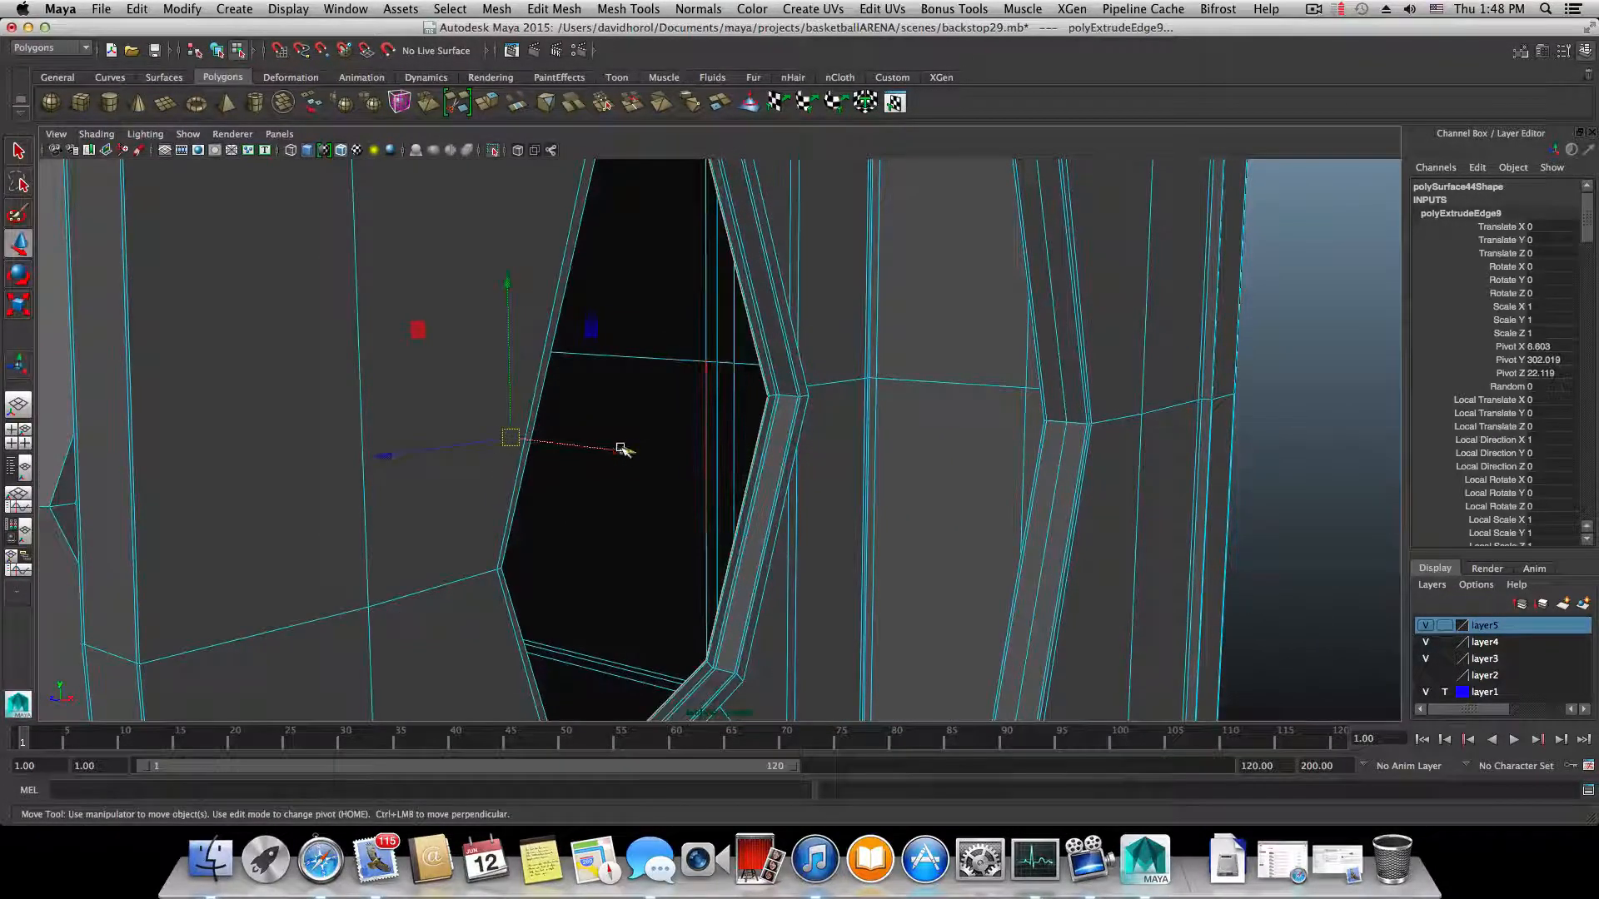
drag(615, 451, 633, 451)
scroll(633, 451, down, 5)
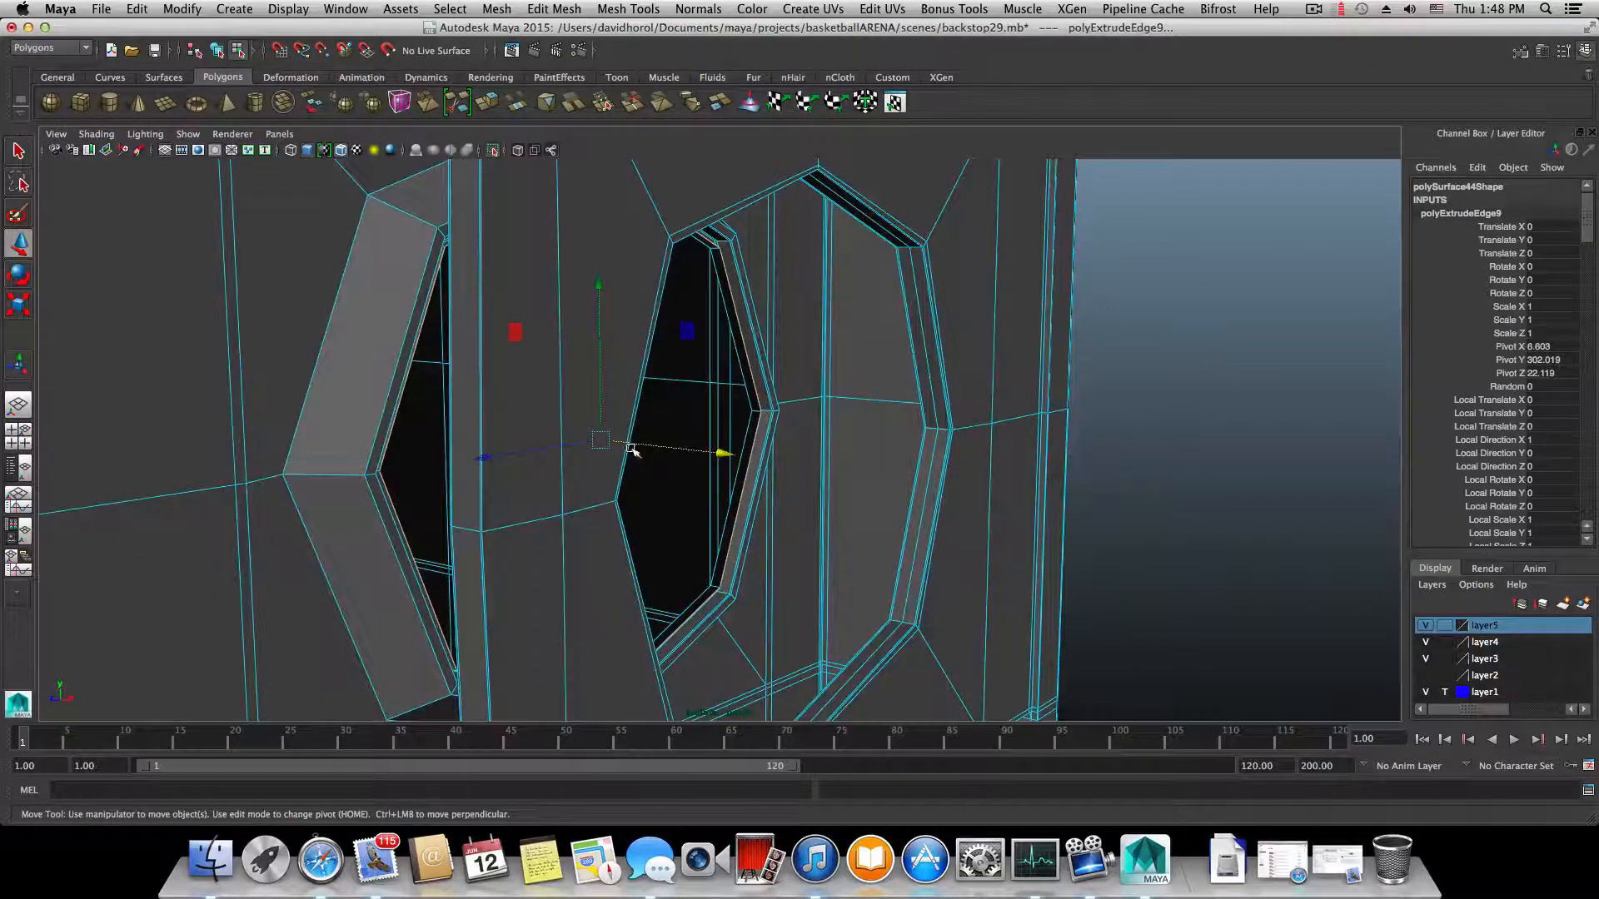
scroll(593, 446, up, 3)
scroll(593, 446, up, 2)
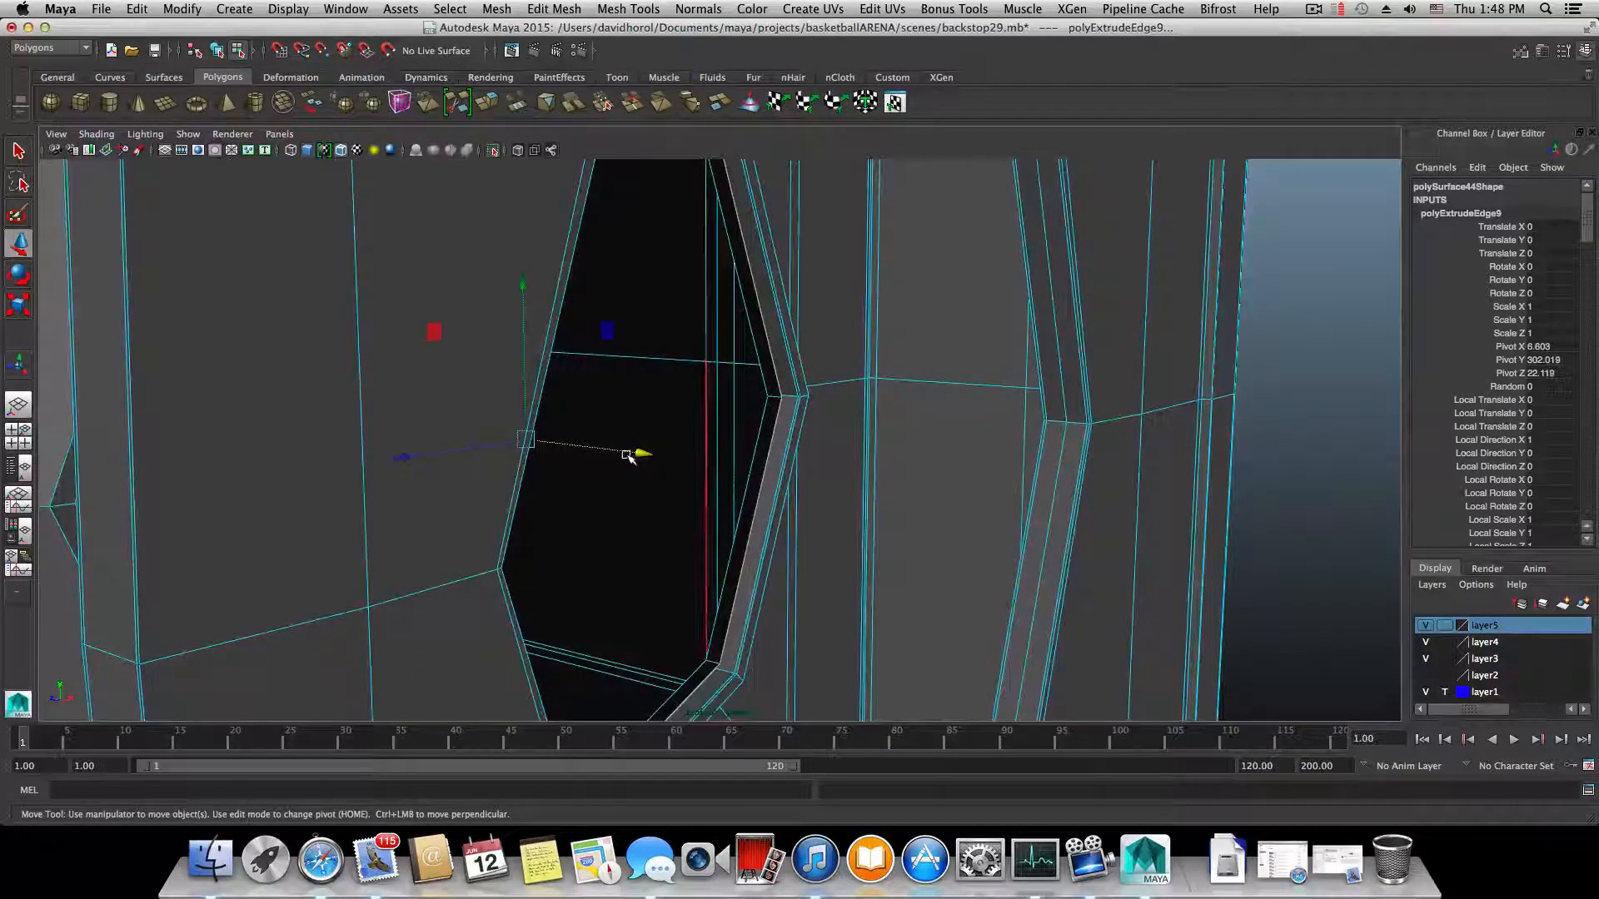
drag(626, 452, 625, 449)
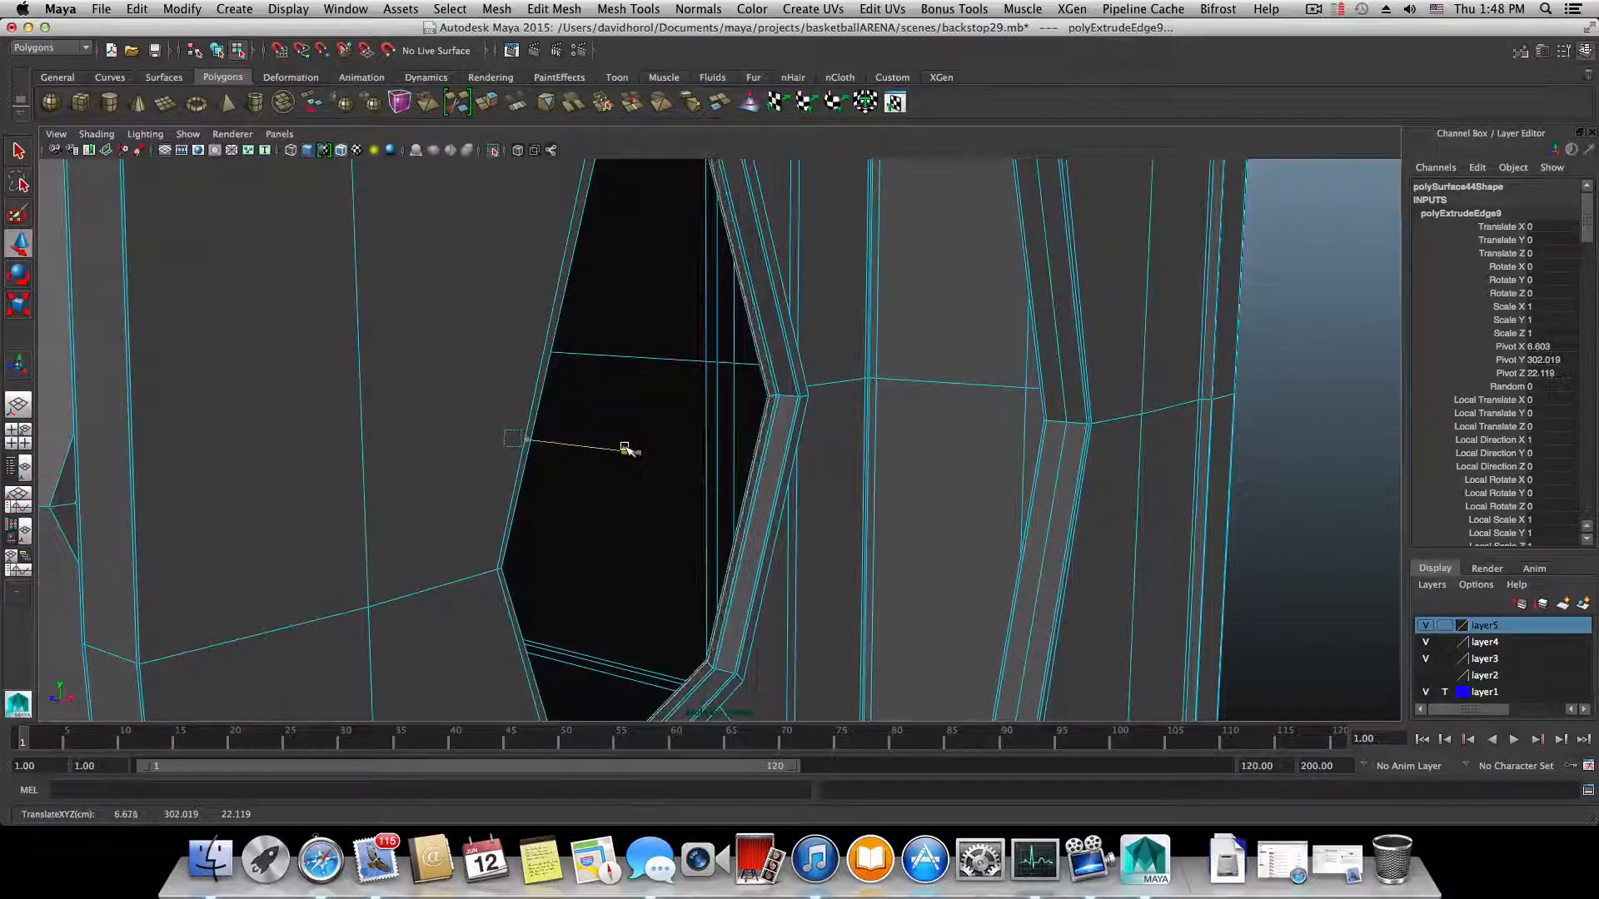
- Extrude the border loop again, move it along X to about 8.889 and preview it smoothed
click(488, 104)
key(w)
drag(627, 460, 741, 462)
key(3)
- Extrude the tube's outer end loop once more and move the new edges slightly farther along X
click(490, 104)
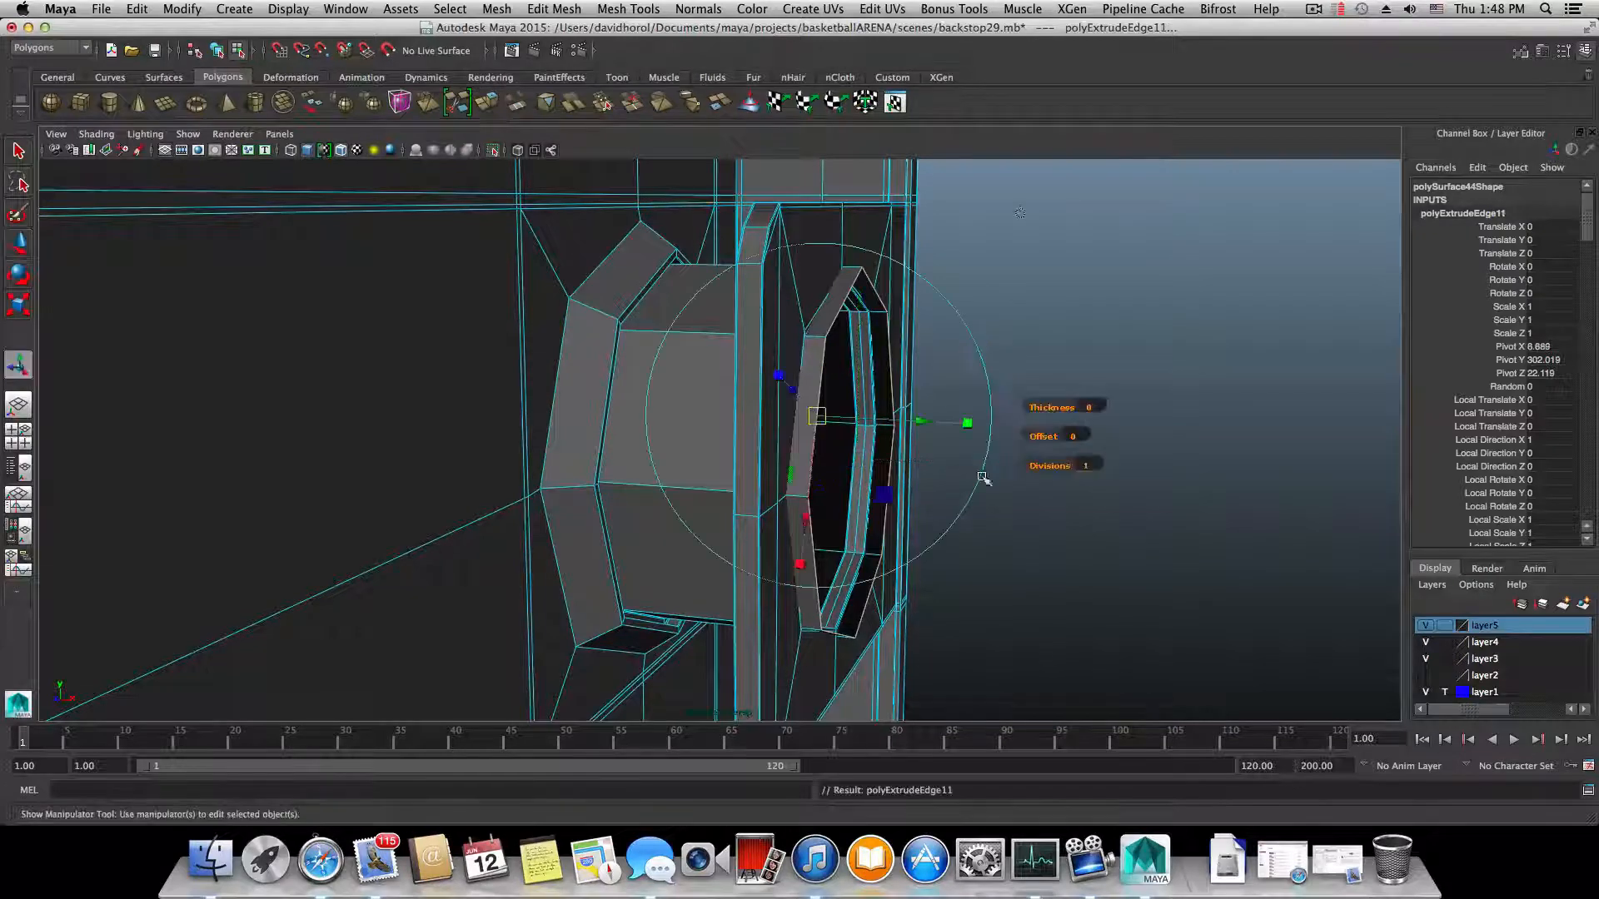
key(w)
key(3)
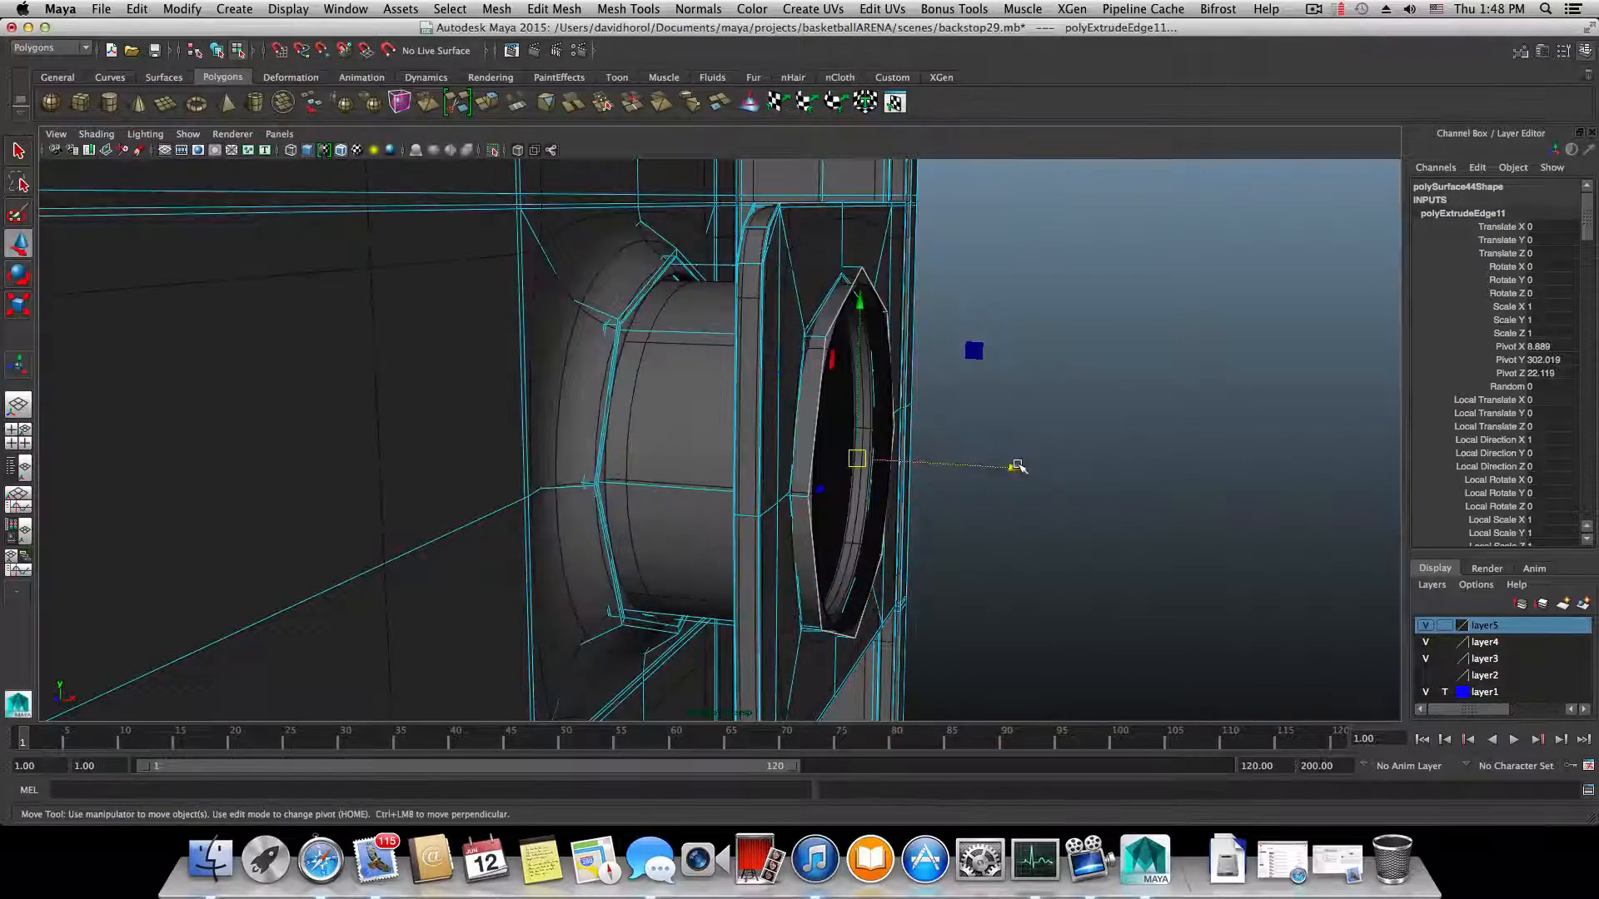
drag(1018, 466, 1039, 472)
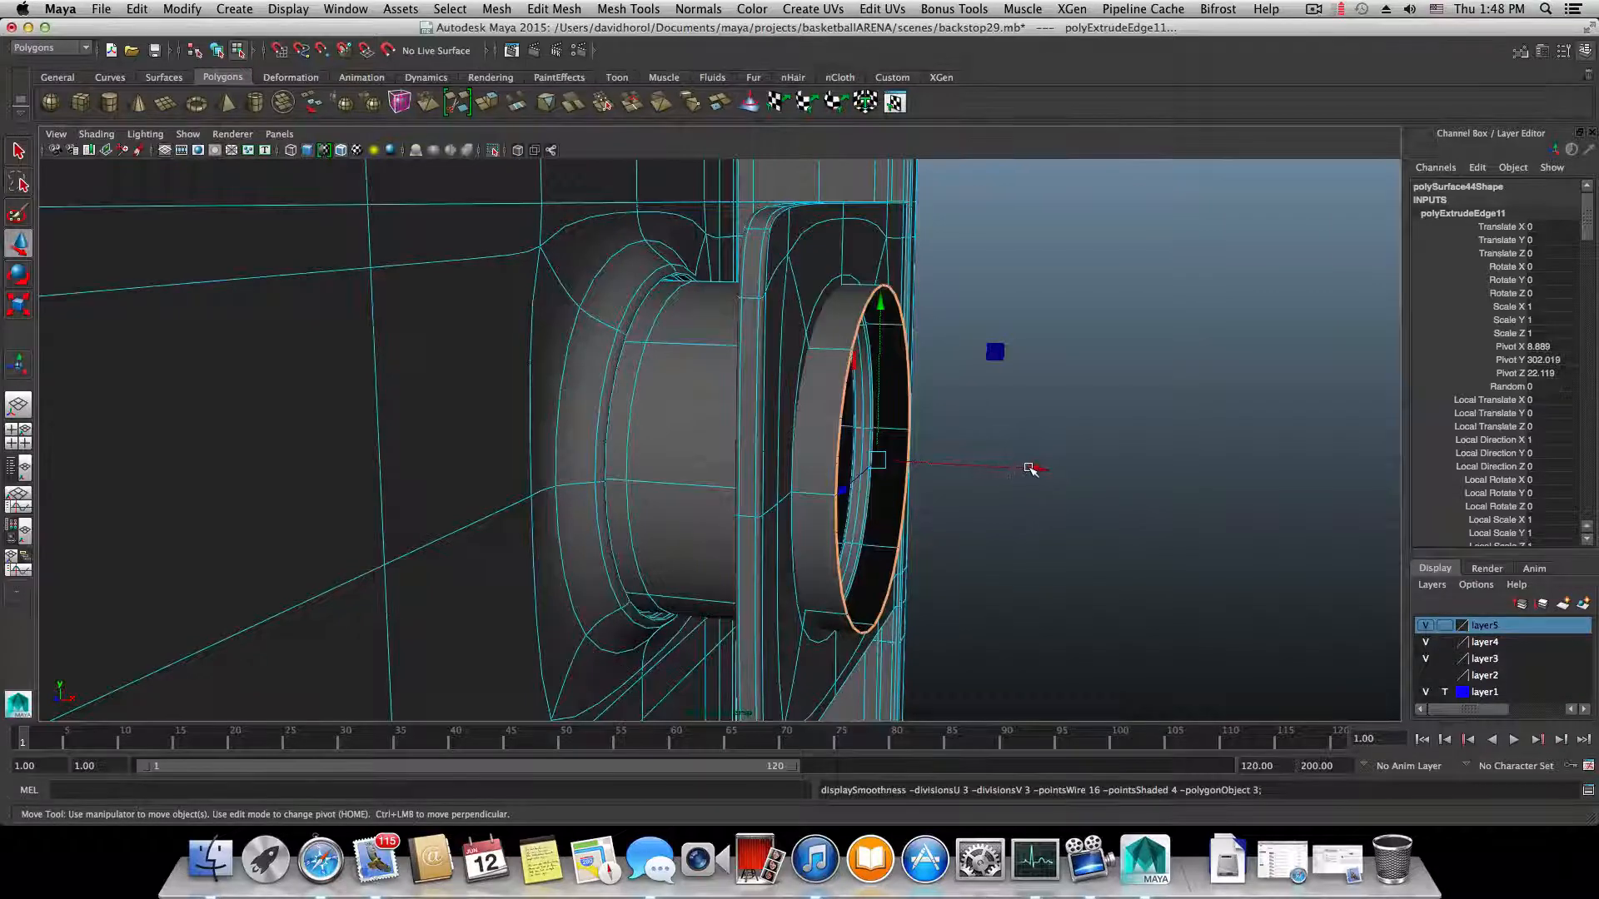
- Turn off the smooth preview and scale the tube's outer end loop inward to about 0.9 in Y and Z
key(1)
alt+drag(991, 491, 847, 492)
key(r)
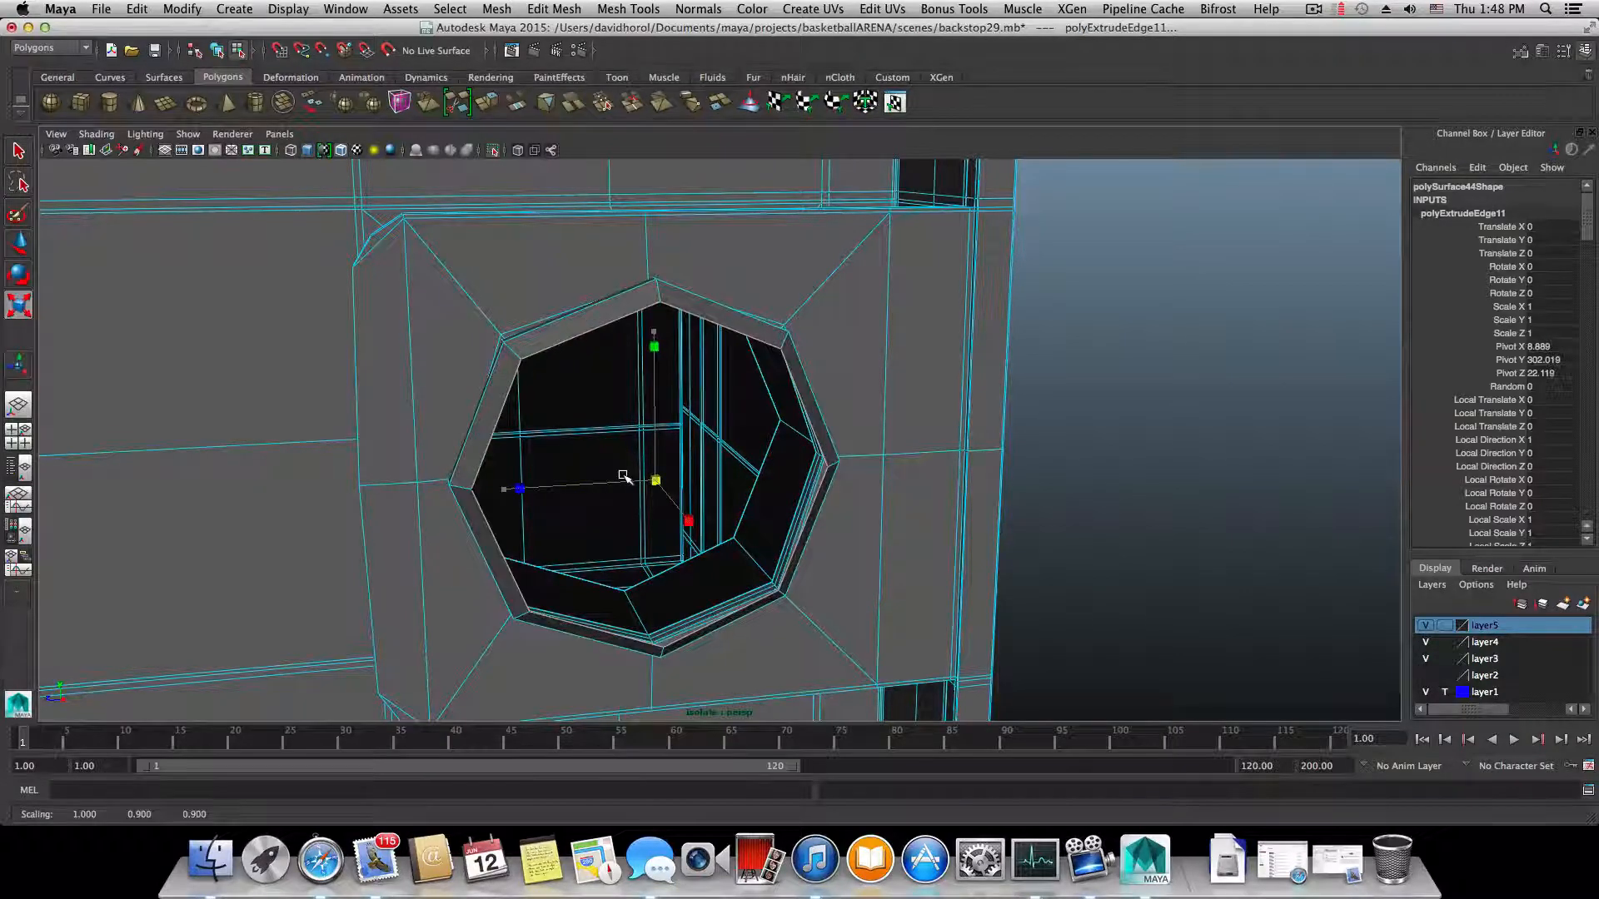
alt+drag(624, 475, 706, 472)
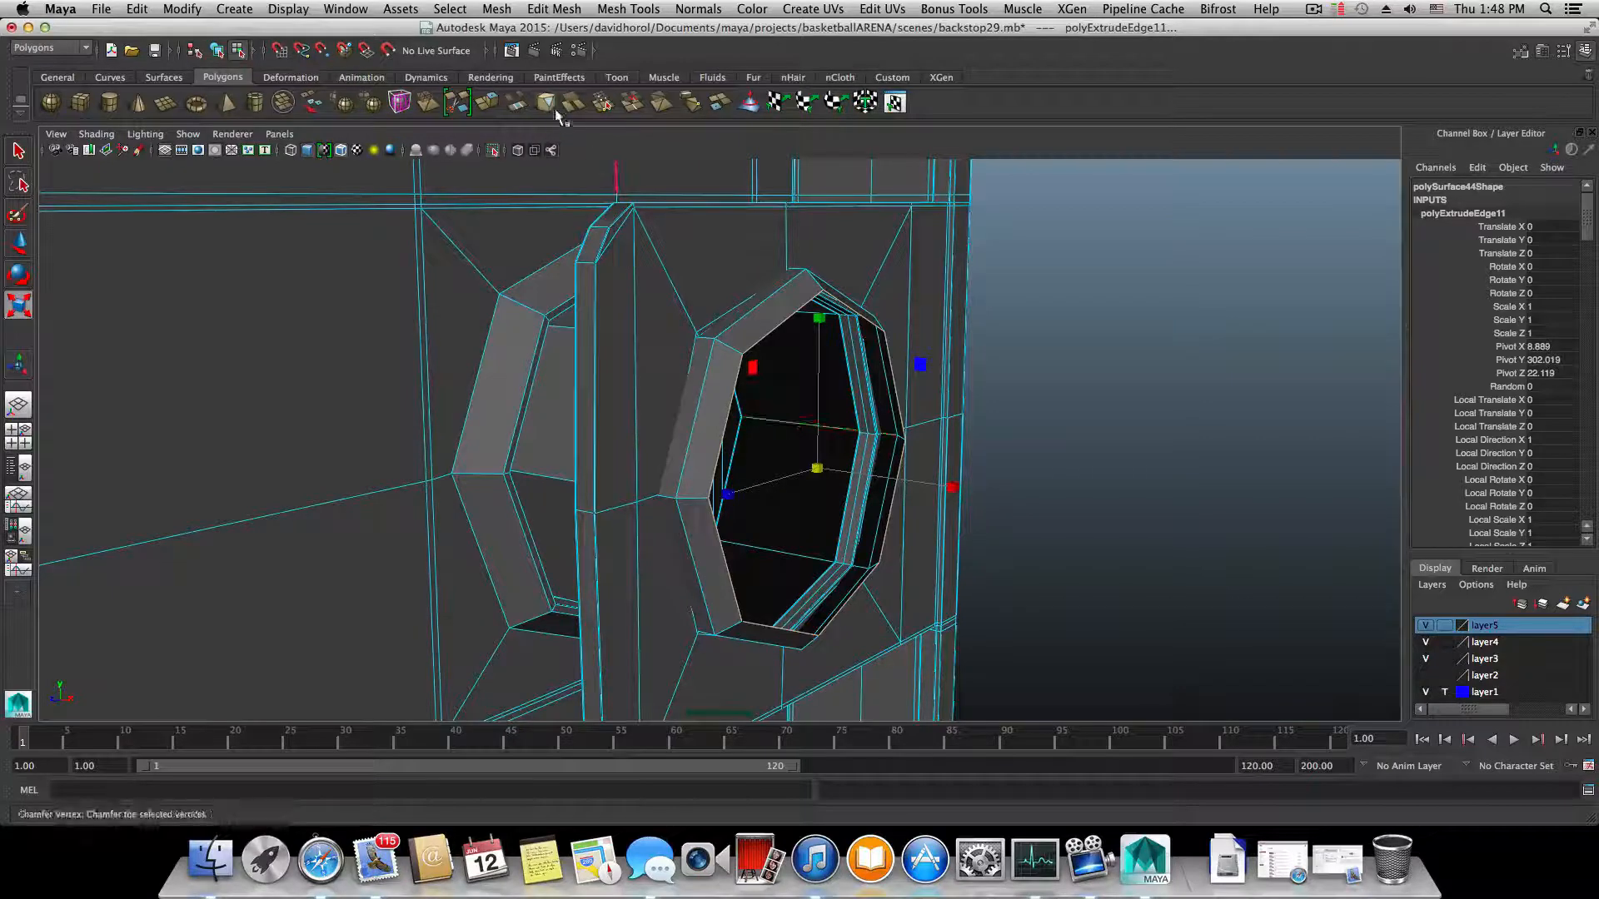
- Close the tube's open outer end with Fill Hole
click(496, 9)
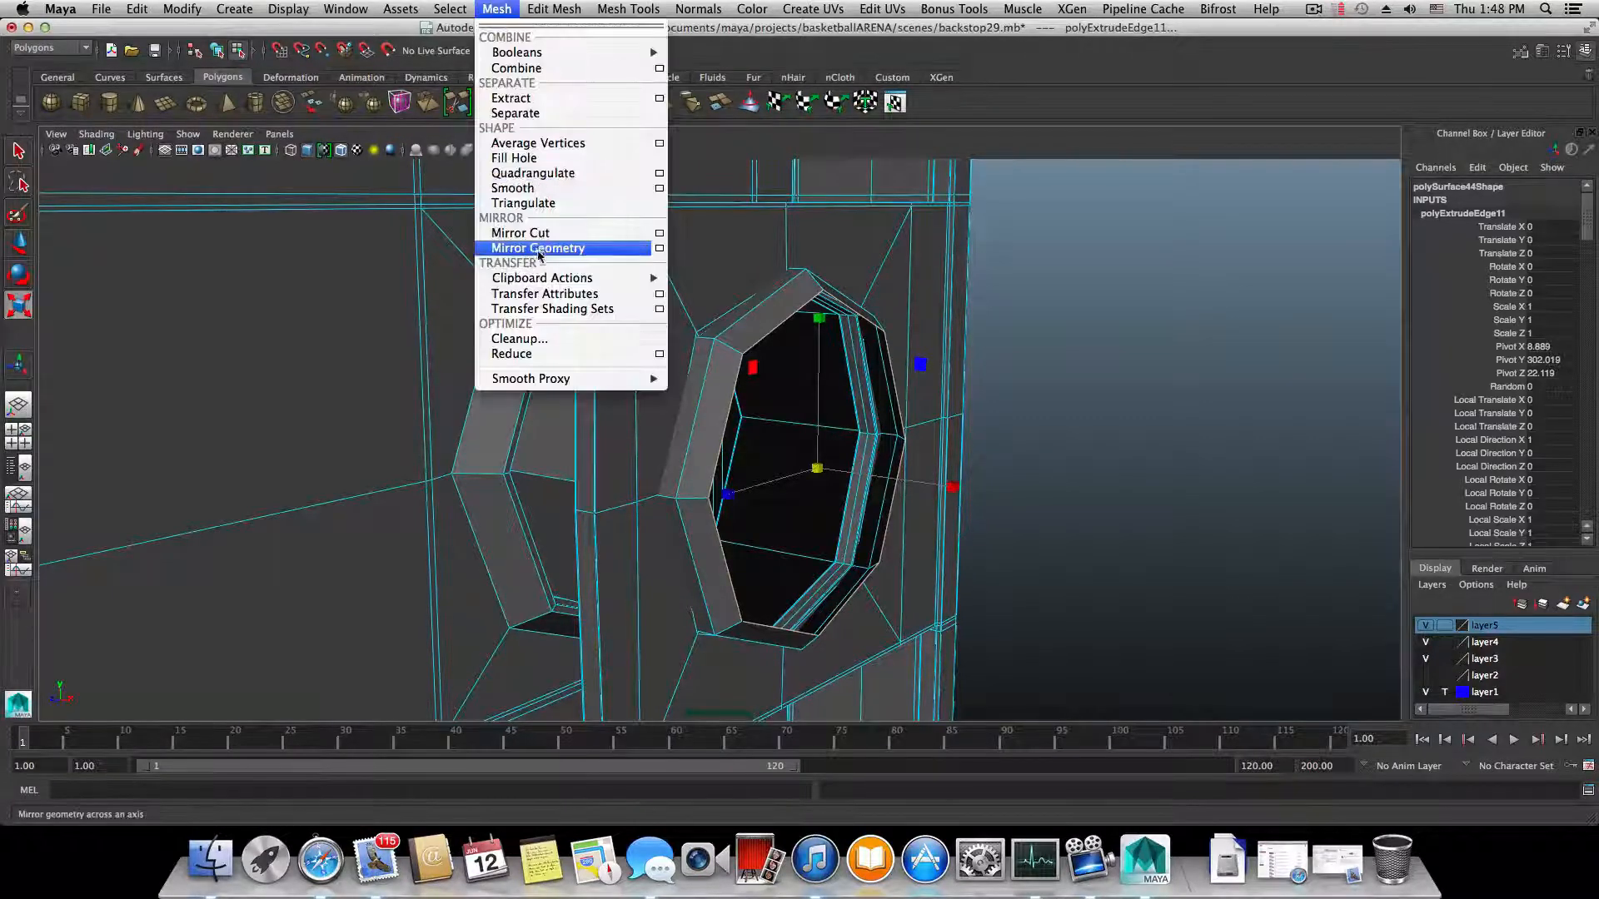
mouse_move(455, 6)
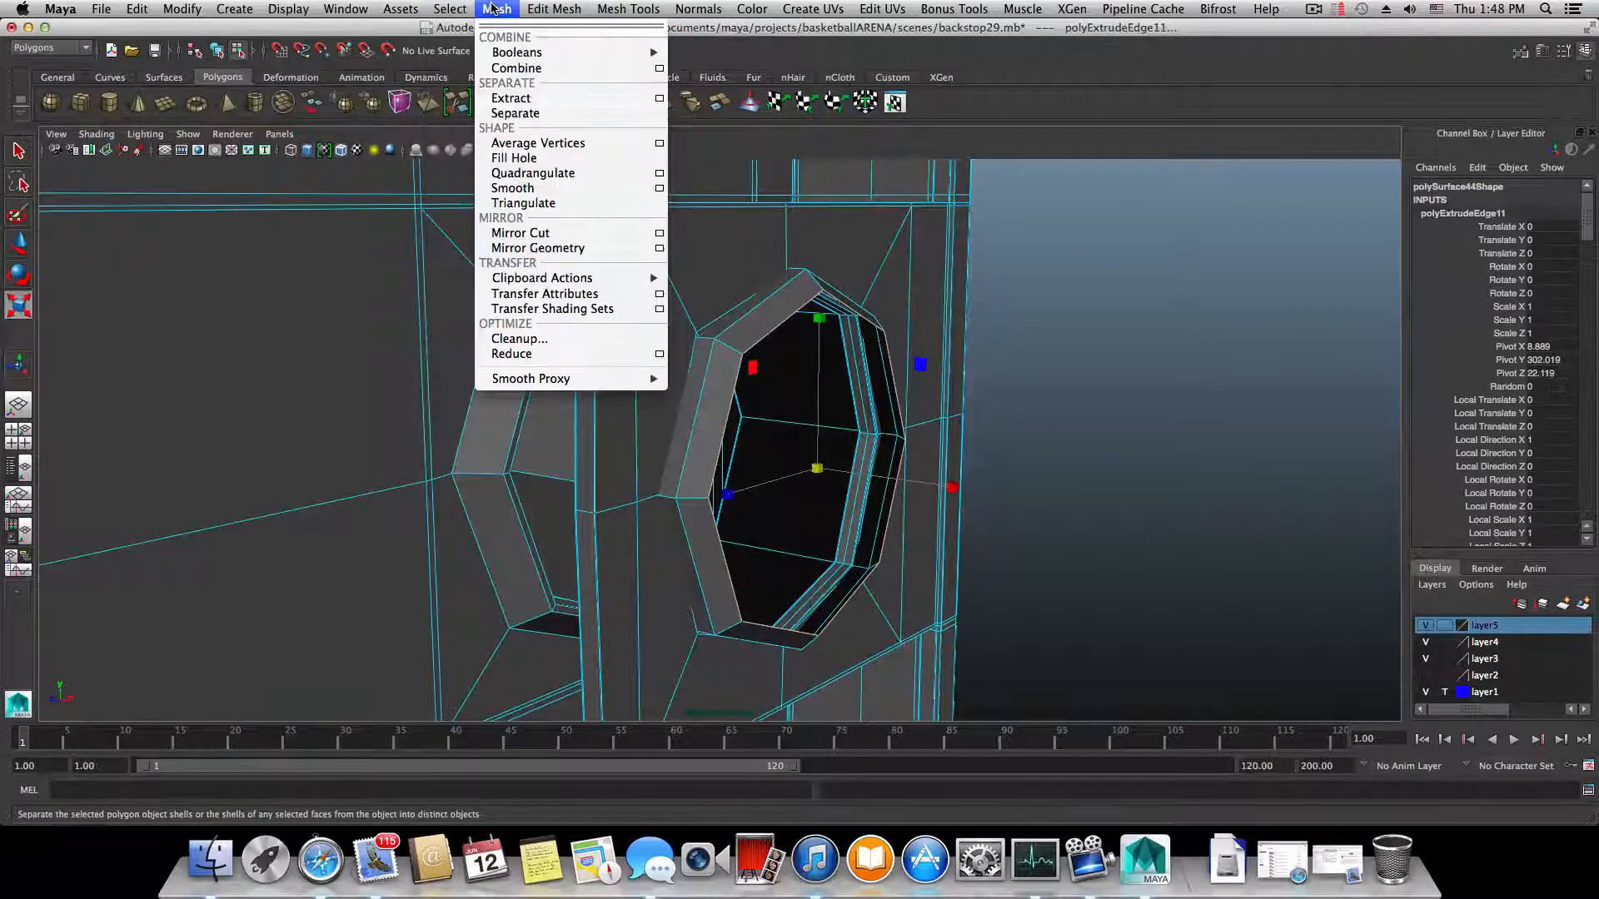
click(516, 162)
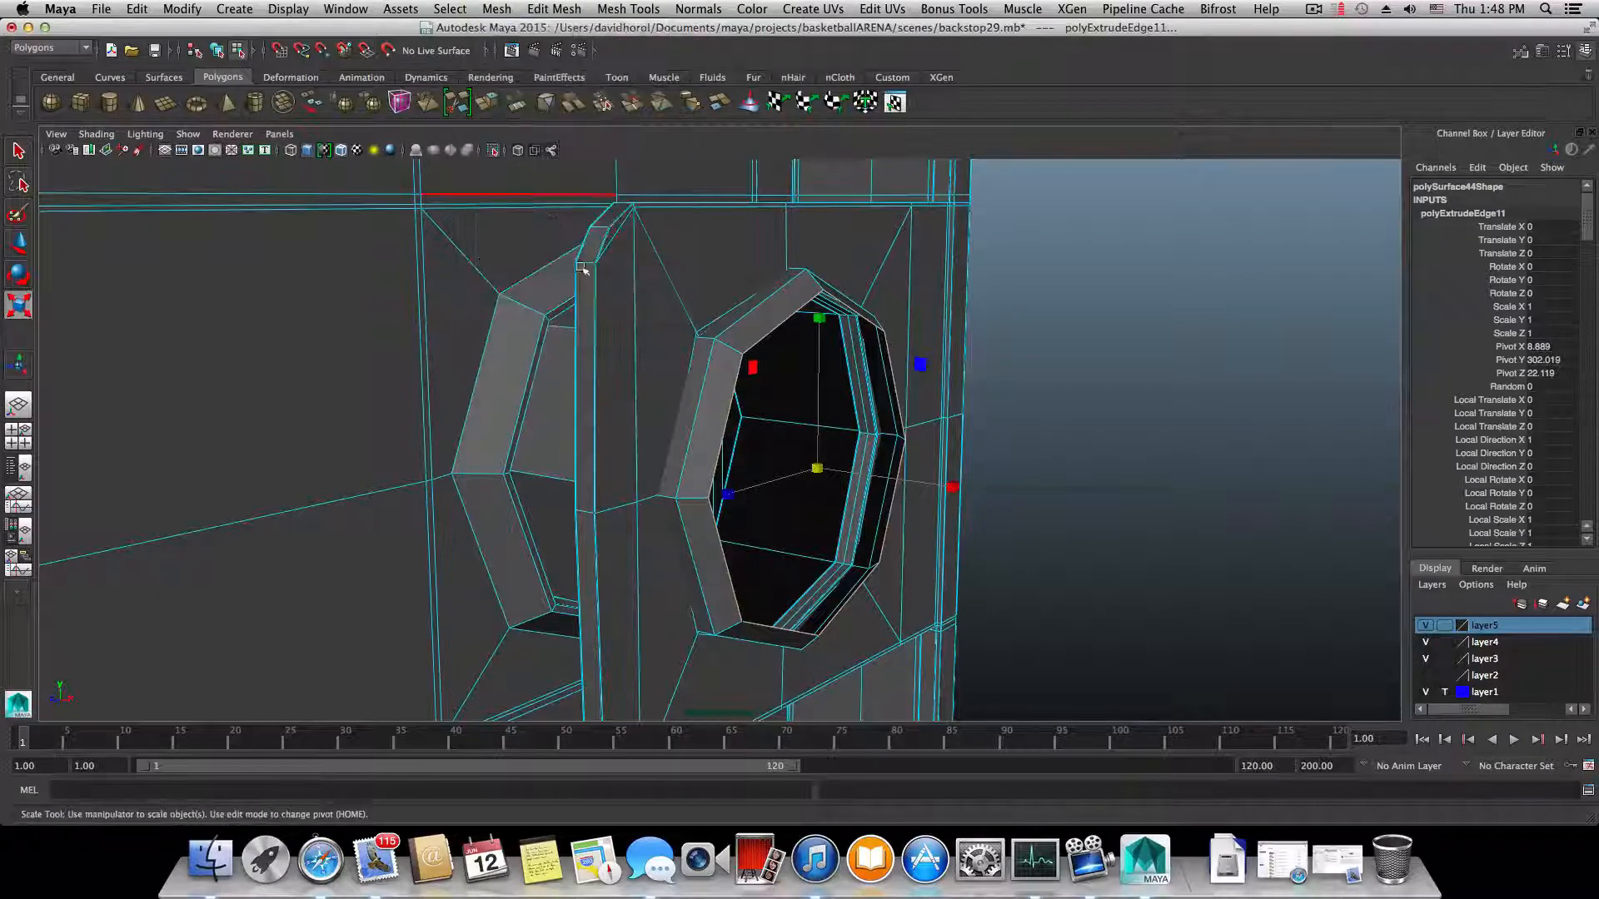
key(w)
alt+drag(839, 534, 773, 498)
- Select the new cap face on the tube's end and poke it into triangles meeting at the centre
right_drag(770, 486, 752, 535)
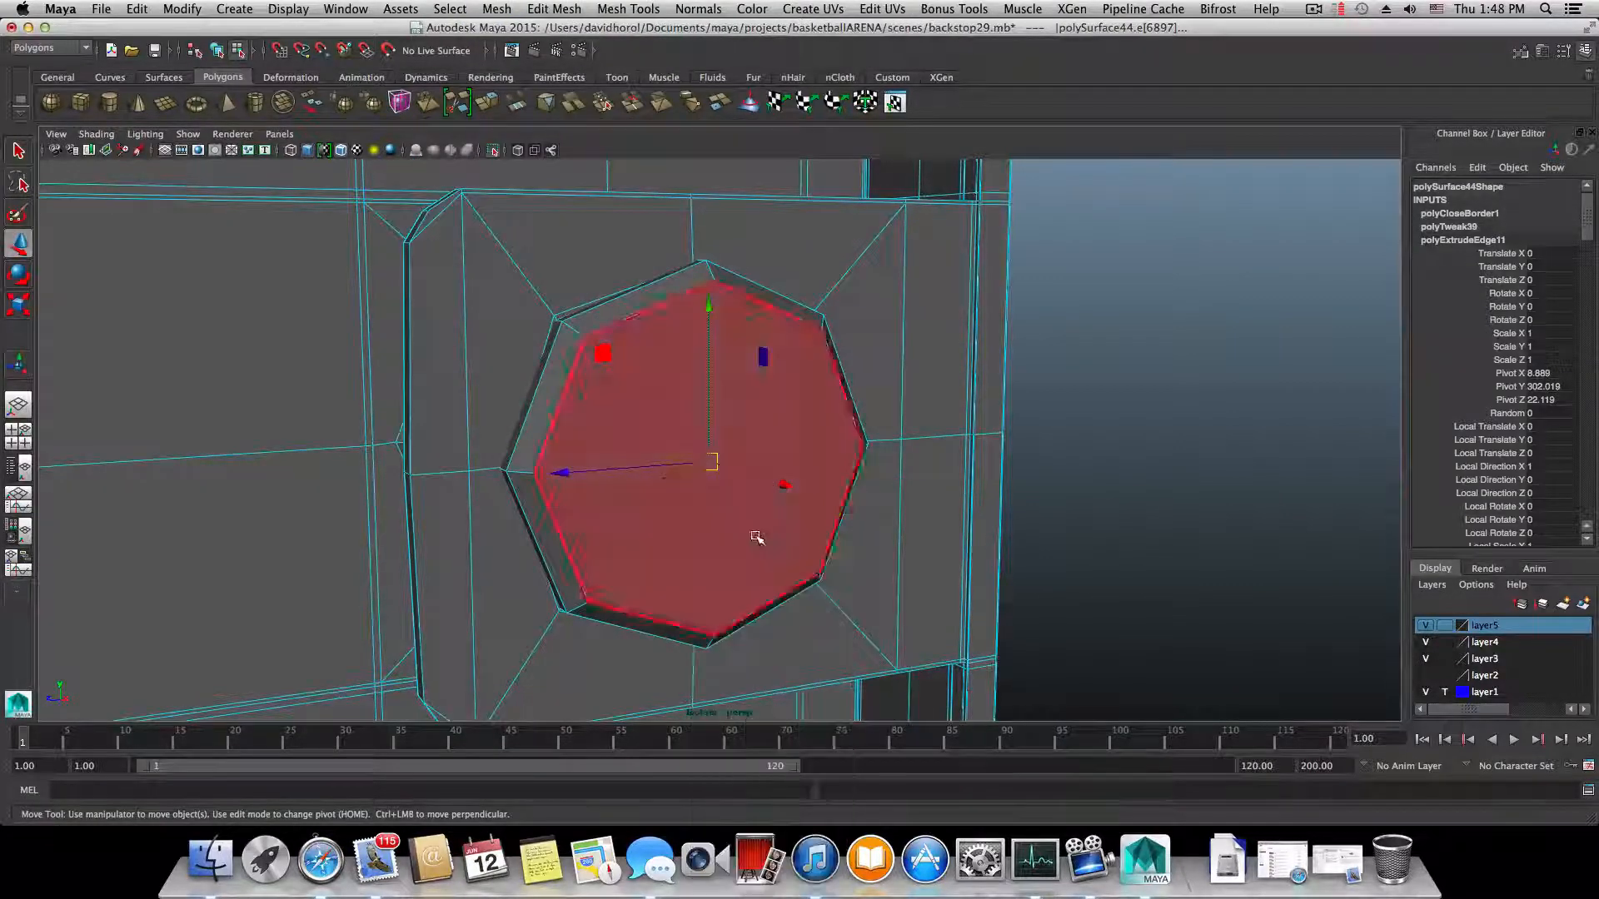
click(783, 487)
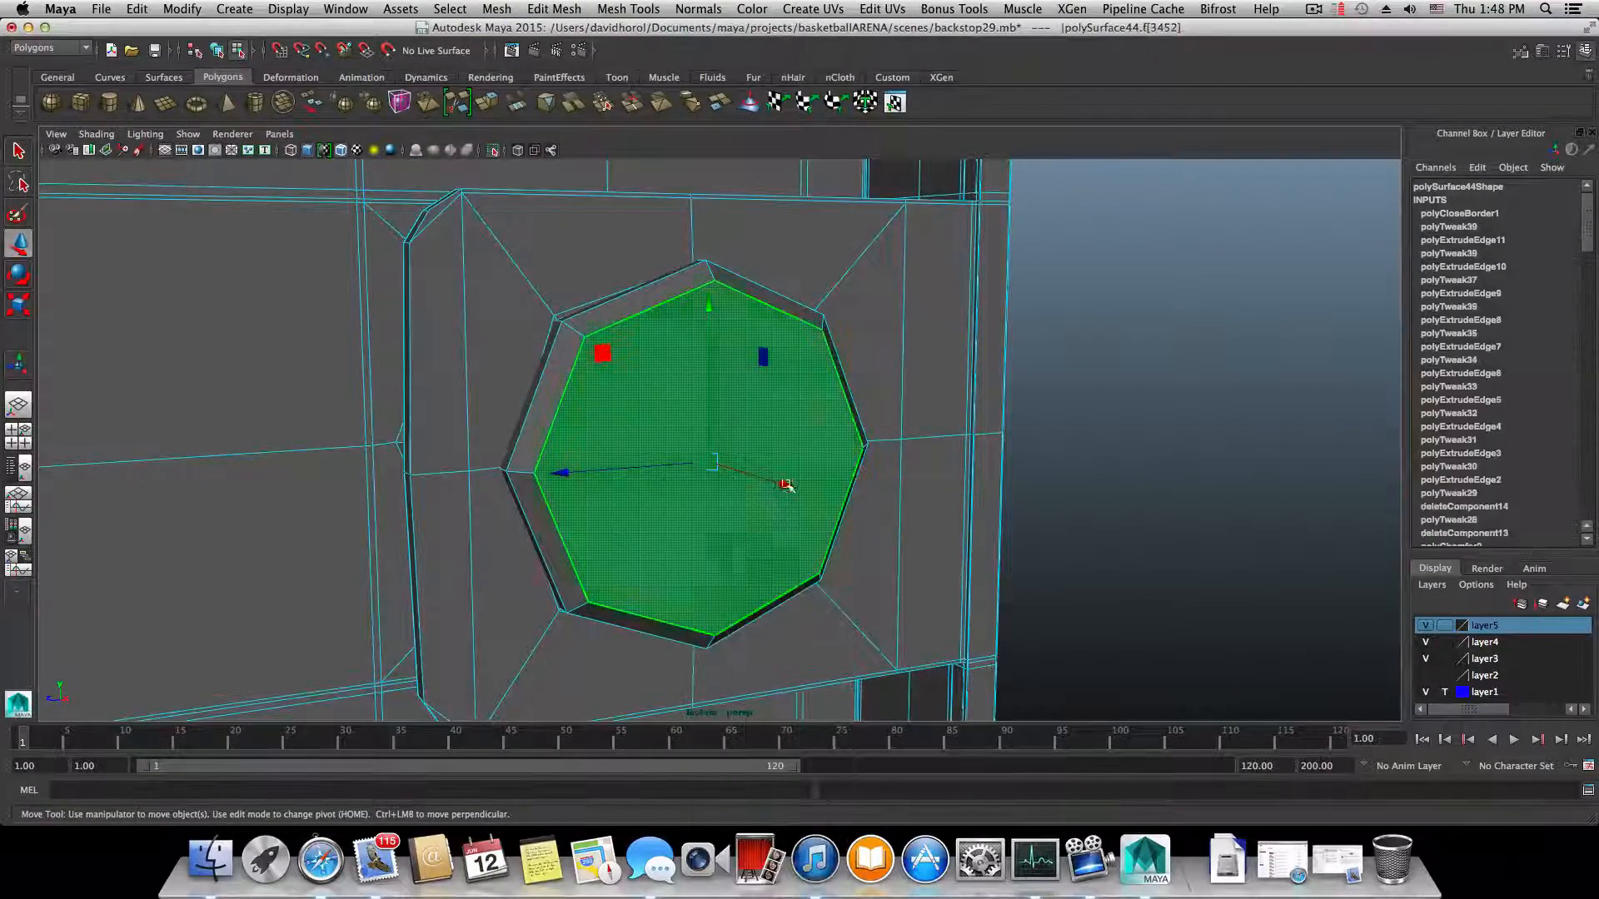
click(556, 9)
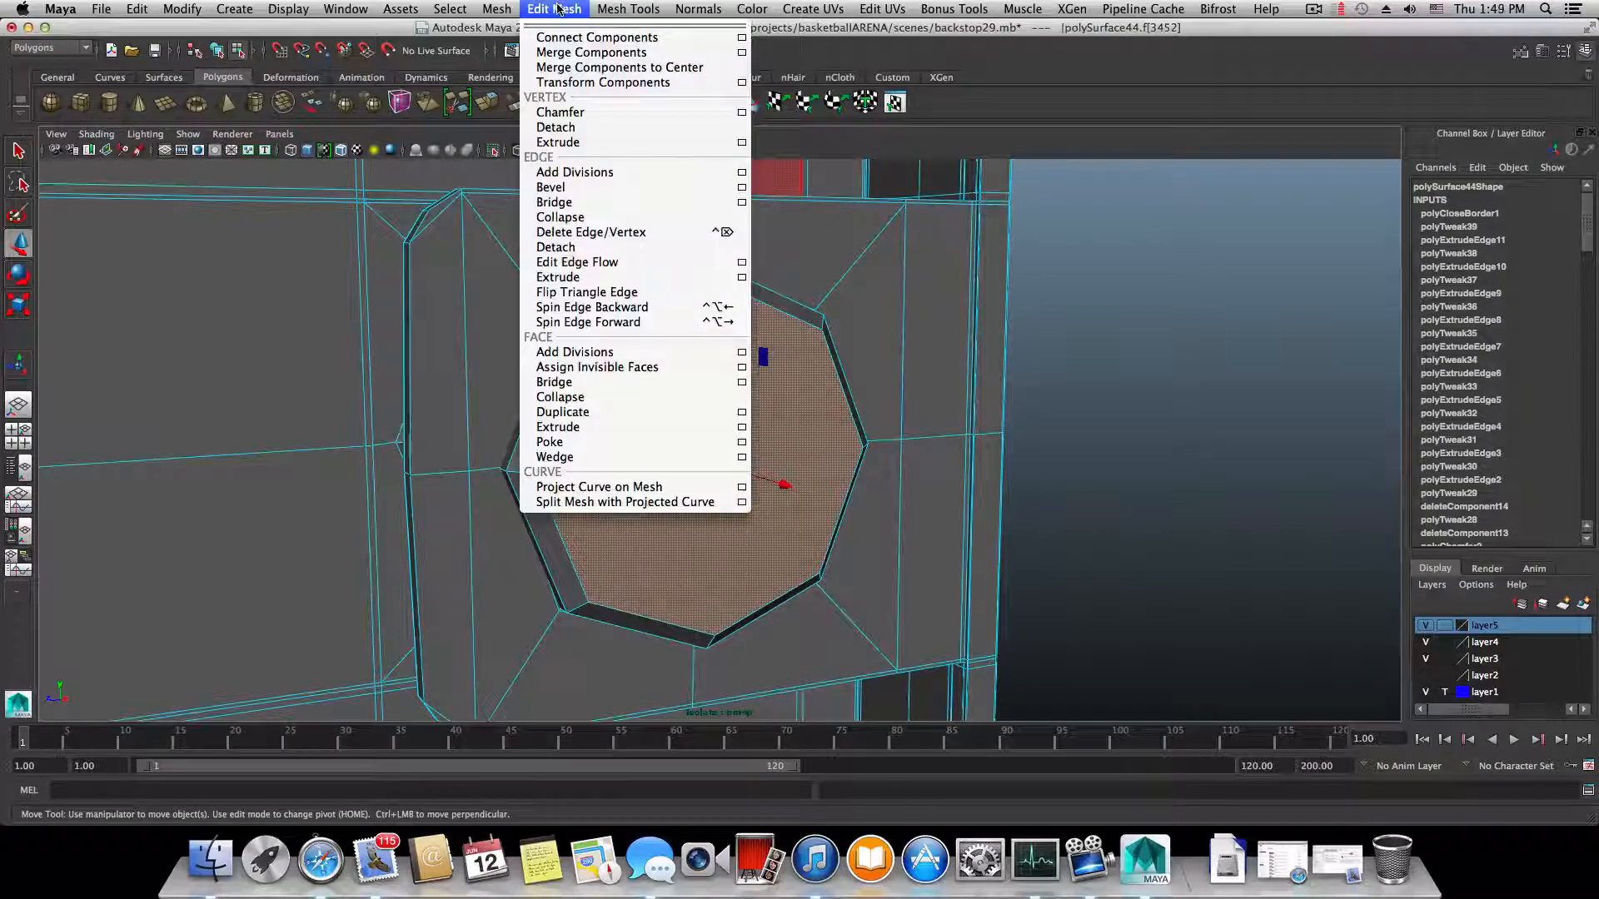
click(576, 442)
mouse_move(690, 457)
alt+mouse_down()
mouse_move(610, 451)
mouse_move(805, 452)
mouse_move(635, 521)
mouse_move(457, 525)
mouse_move(614, 457)
mouse_move(671, 458)
alt+mouse_up()
click(785, 385)
mouse_move(785, 386)
alt+mouse_down()
mouse_move(777, 397)
mouse_move(781, 372)
alt+mouse_up()
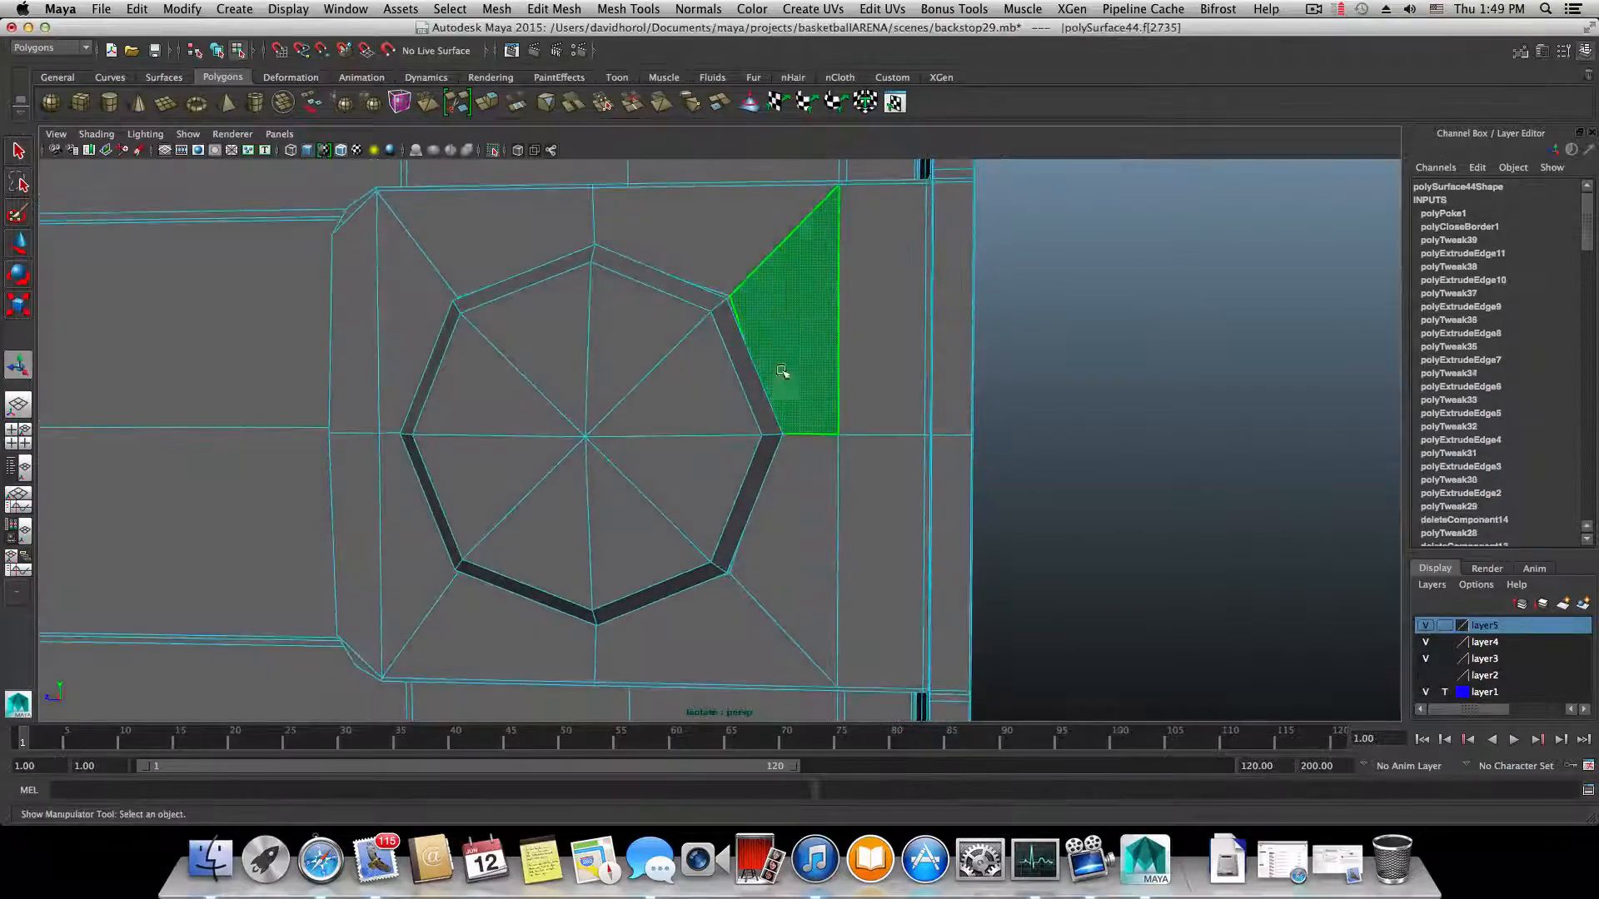
- Try to scale an edge loop inside the tube's entrance inward to about 0.955 in Y and Z
alt+drag(780, 326, 690, 385)
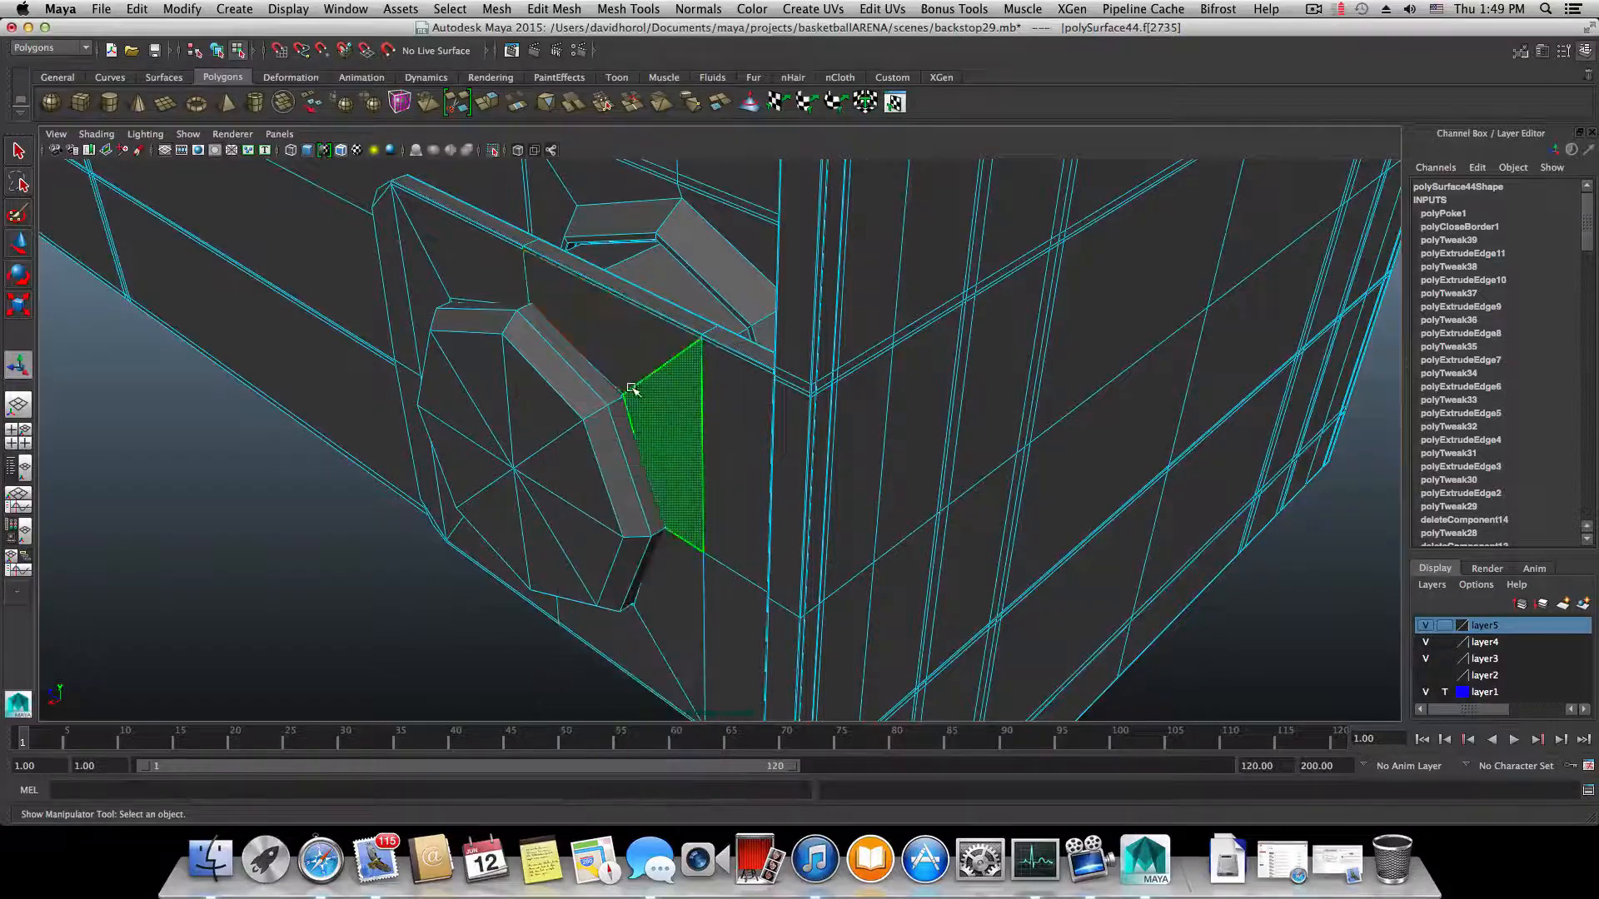
alt+drag(632, 389, 1046, 346)
alt+right_drag(1046, 347, 844, 340)
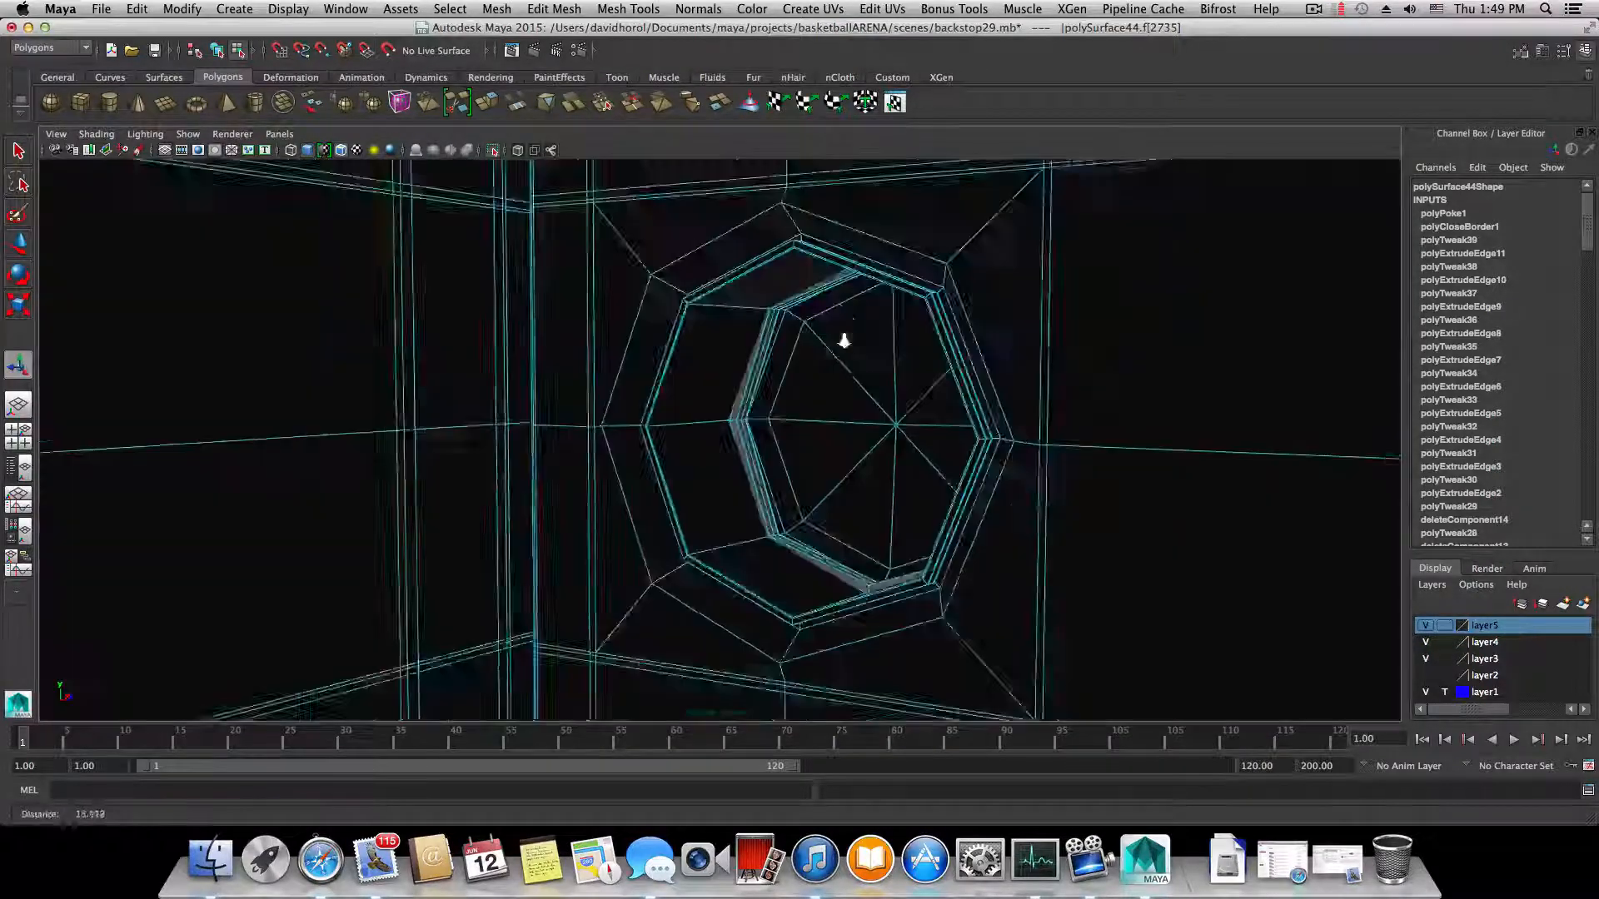
alt+drag(844, 341, 845, 431)
alt+right_drag(845, 431, 1045, 499)
alt+middle_drag(1045, 500, 825, 388)
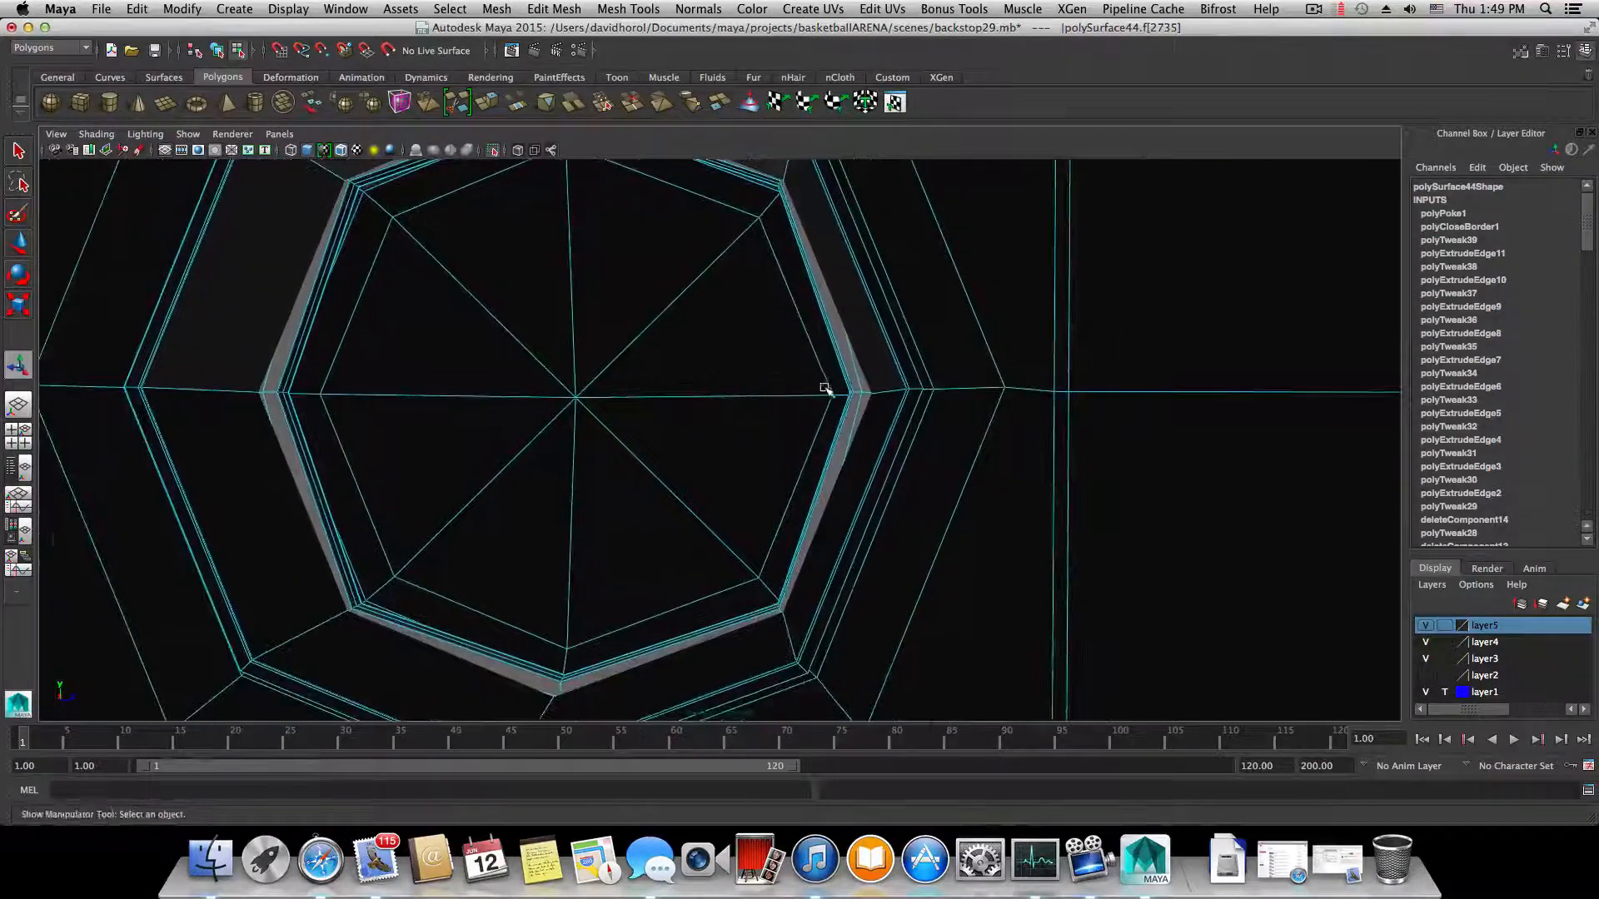
alt+drag(824, 389, 934, 467)
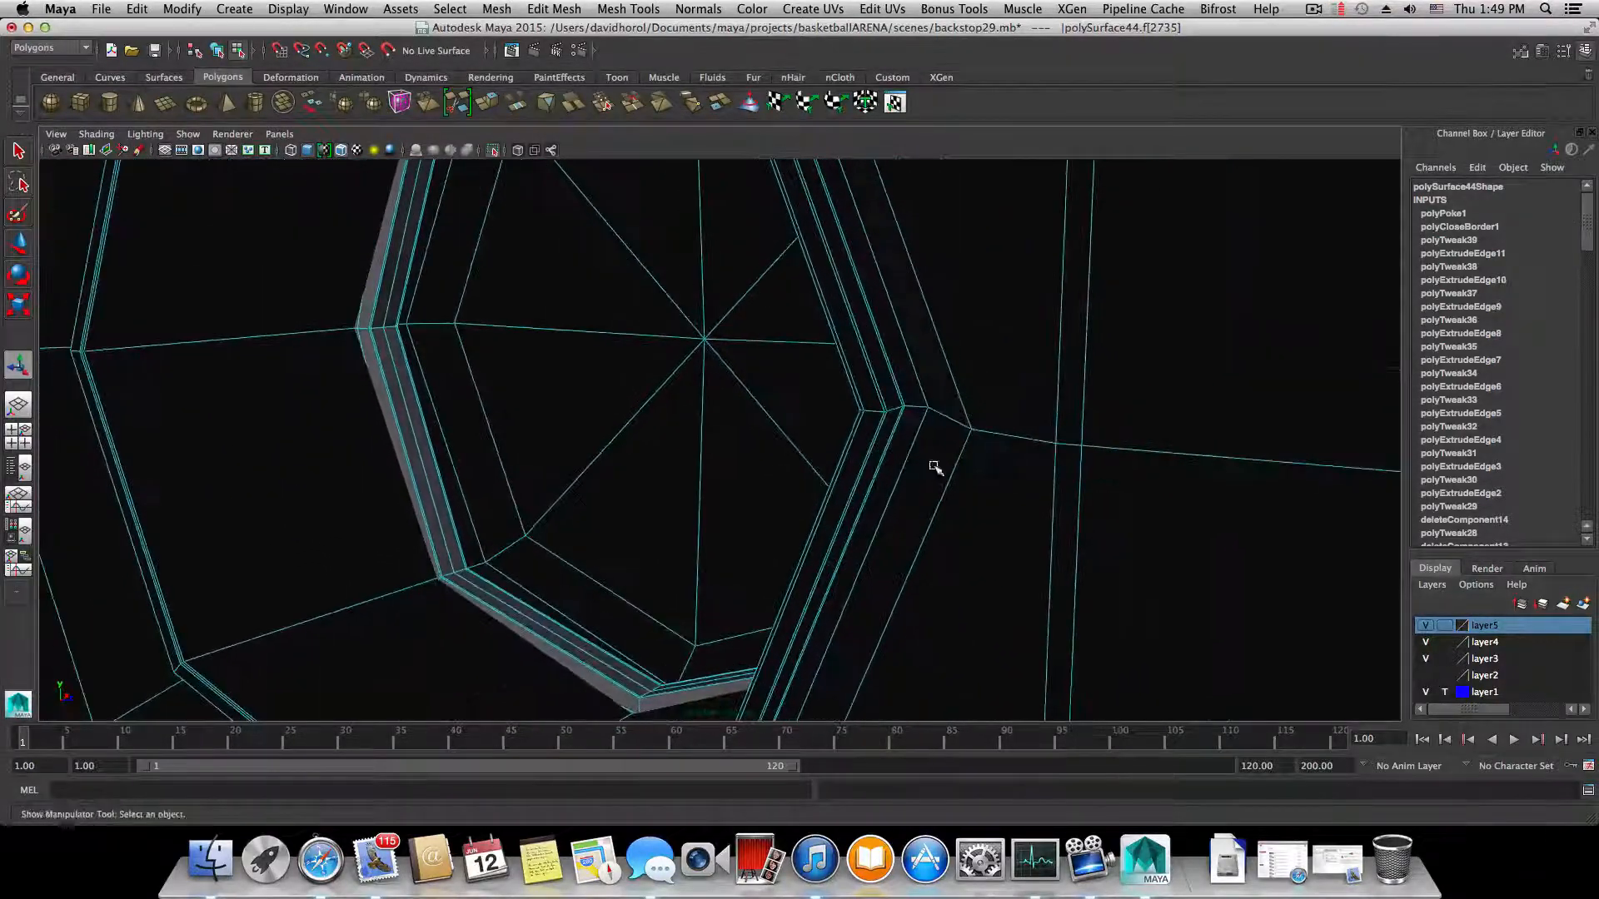
right_drag(885, 411, 852, 382)
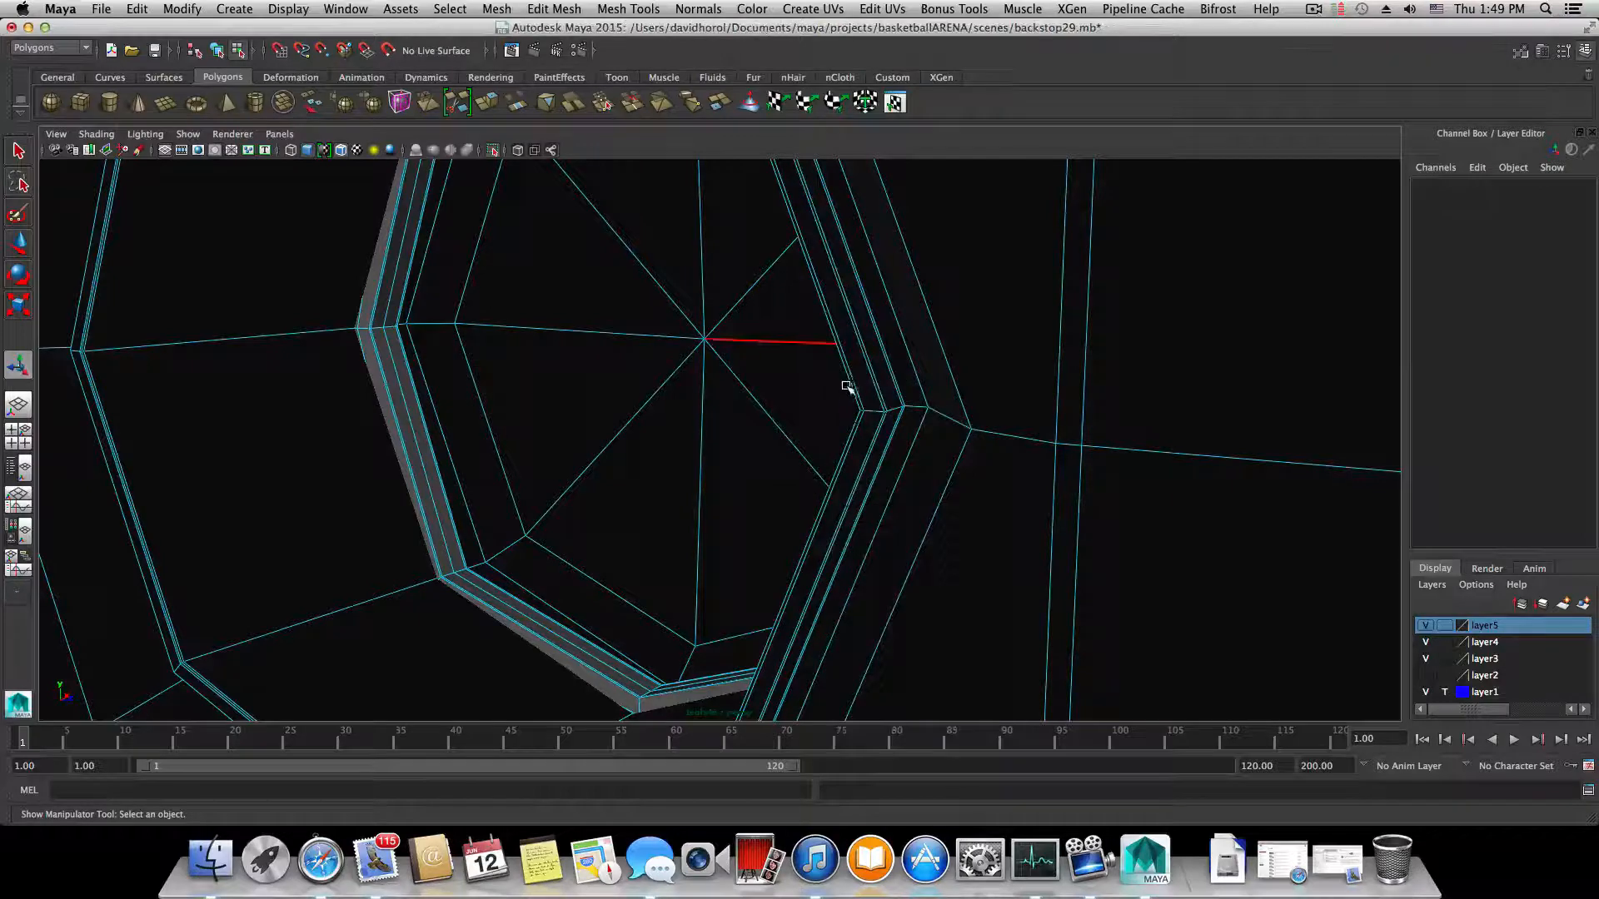
click(837, 467)
alt+drag(835, 467, 831, 459)
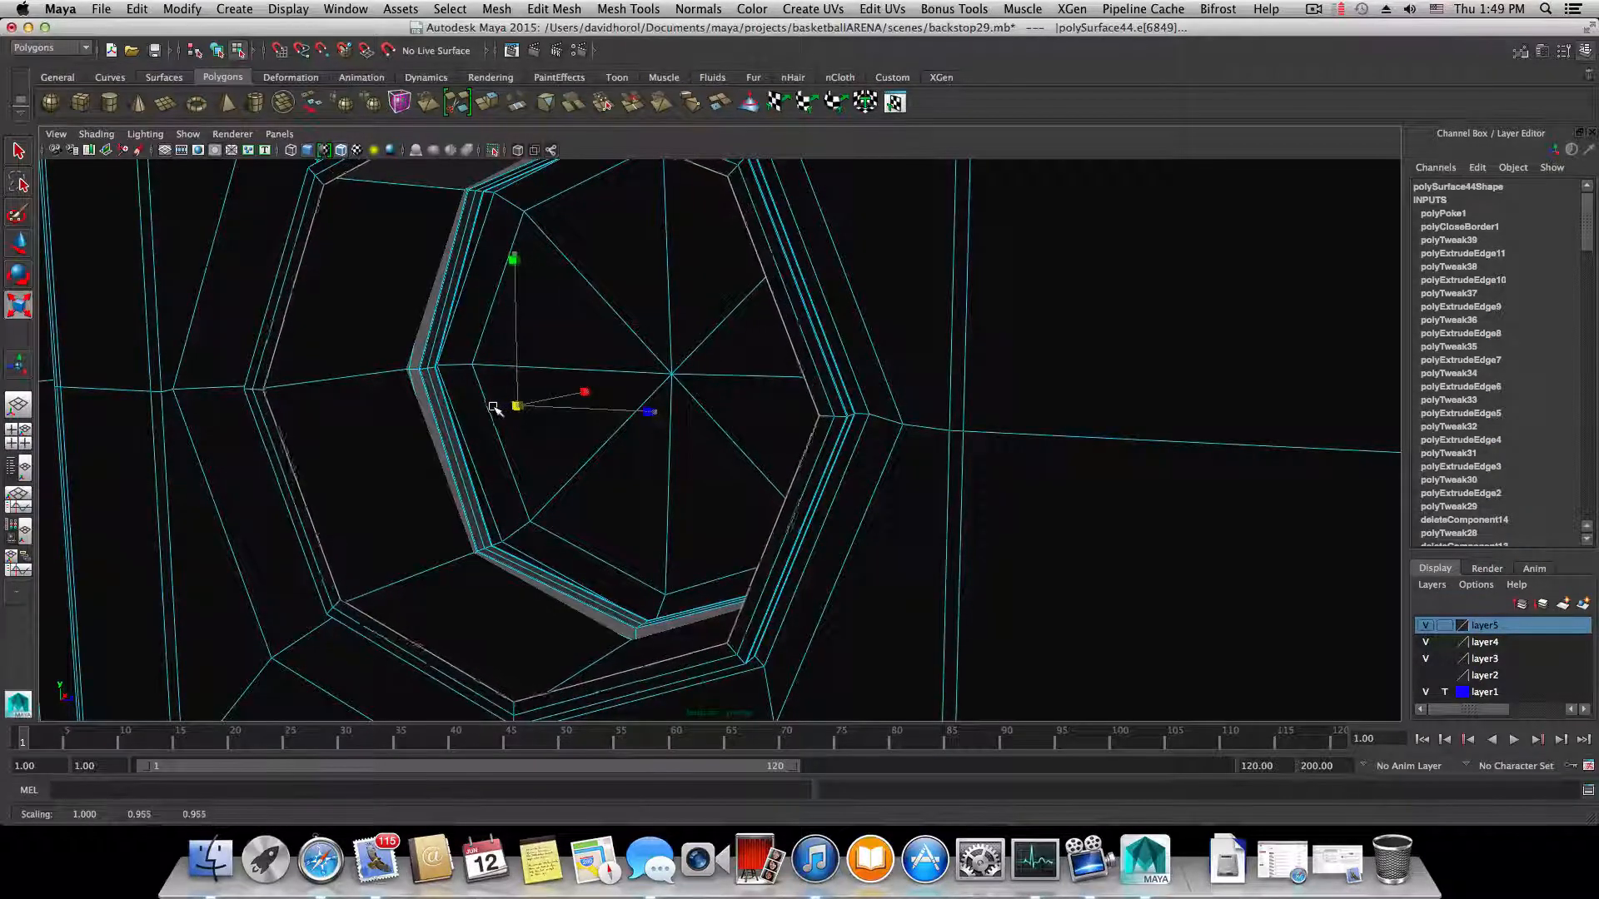
alt+drag(495, 411, 1046, 549)
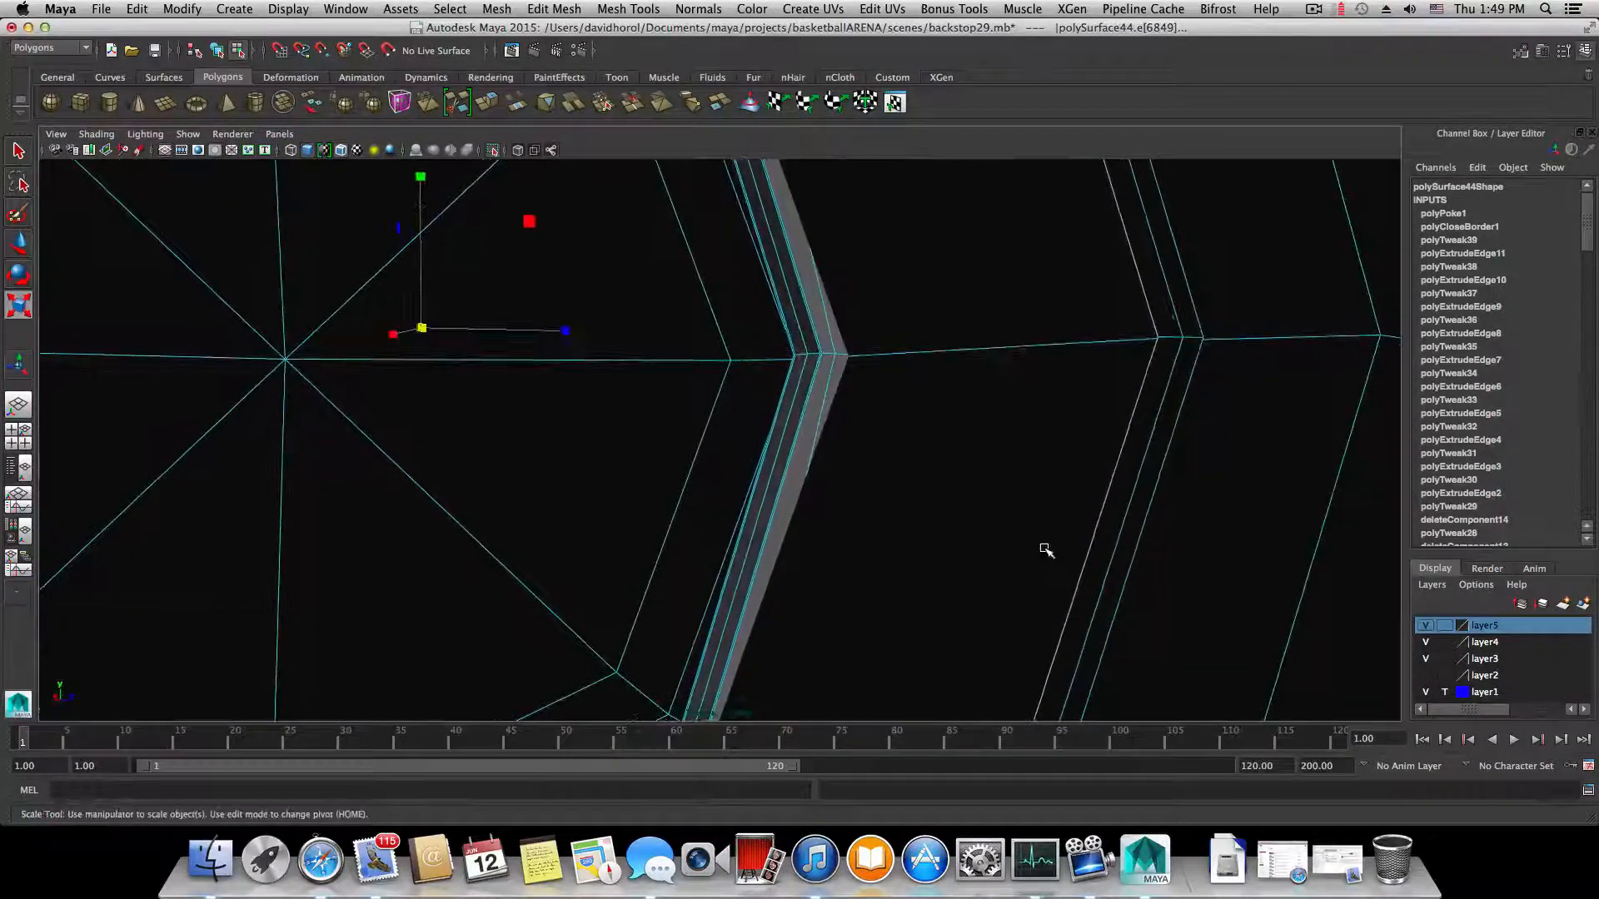
key(z)
- Scale the innermost of the close-set edge loops at the tube's entrance to about 0.999 in Y and Z
alt+right_drag(1081, 522, 827, 538)
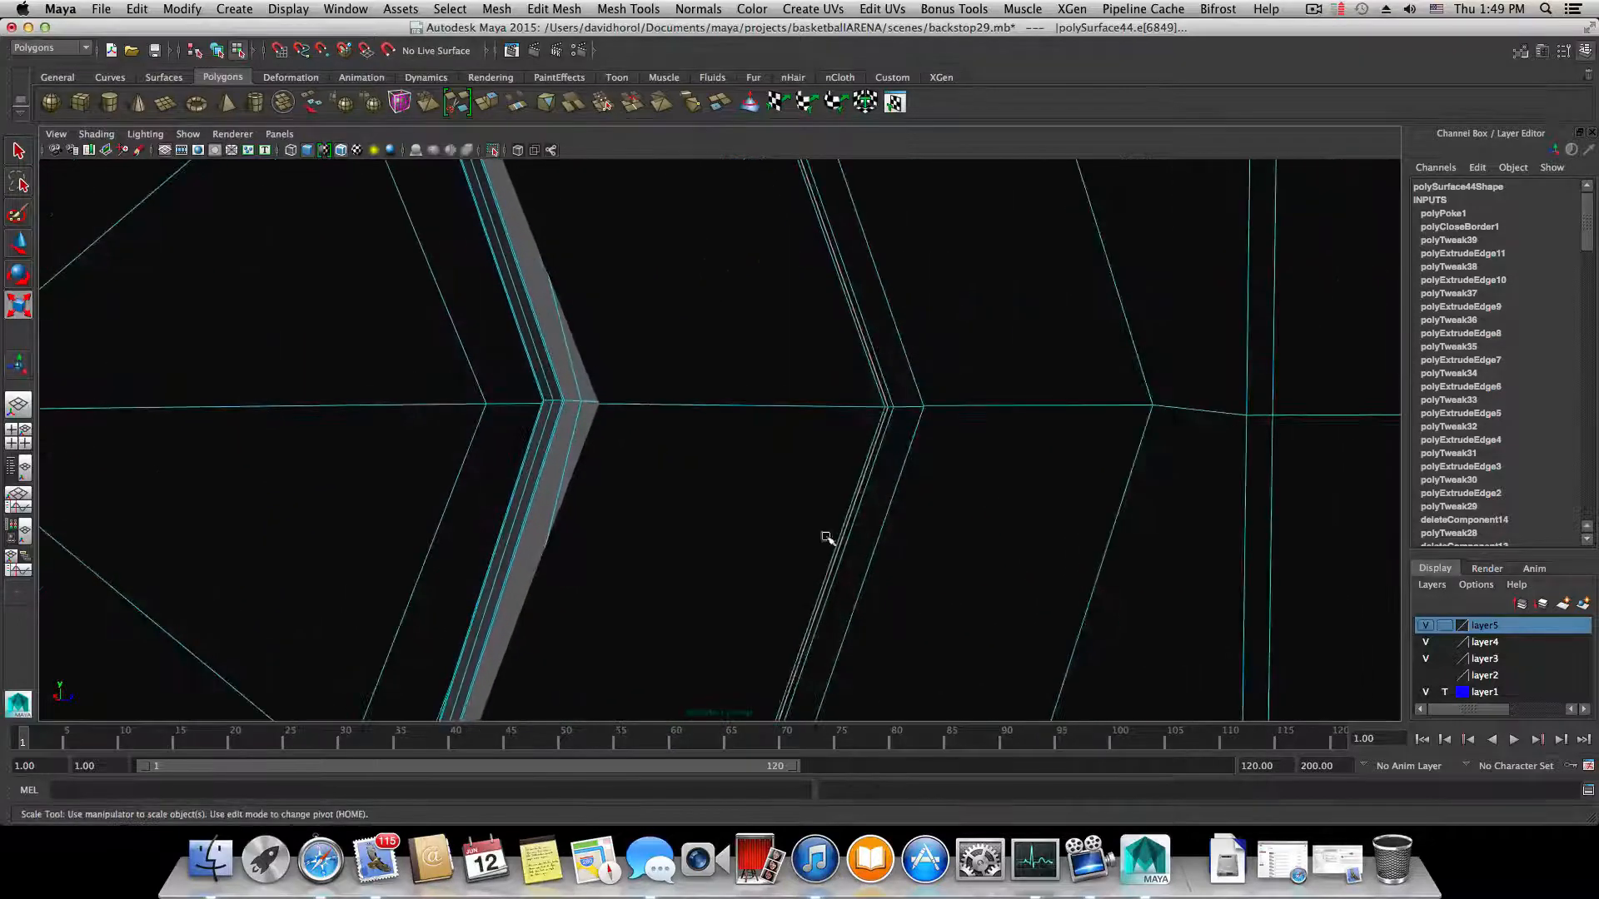
alt+drag(879, 395, 841, 464)
alt+right_drag(841, 464, 1138, 565)
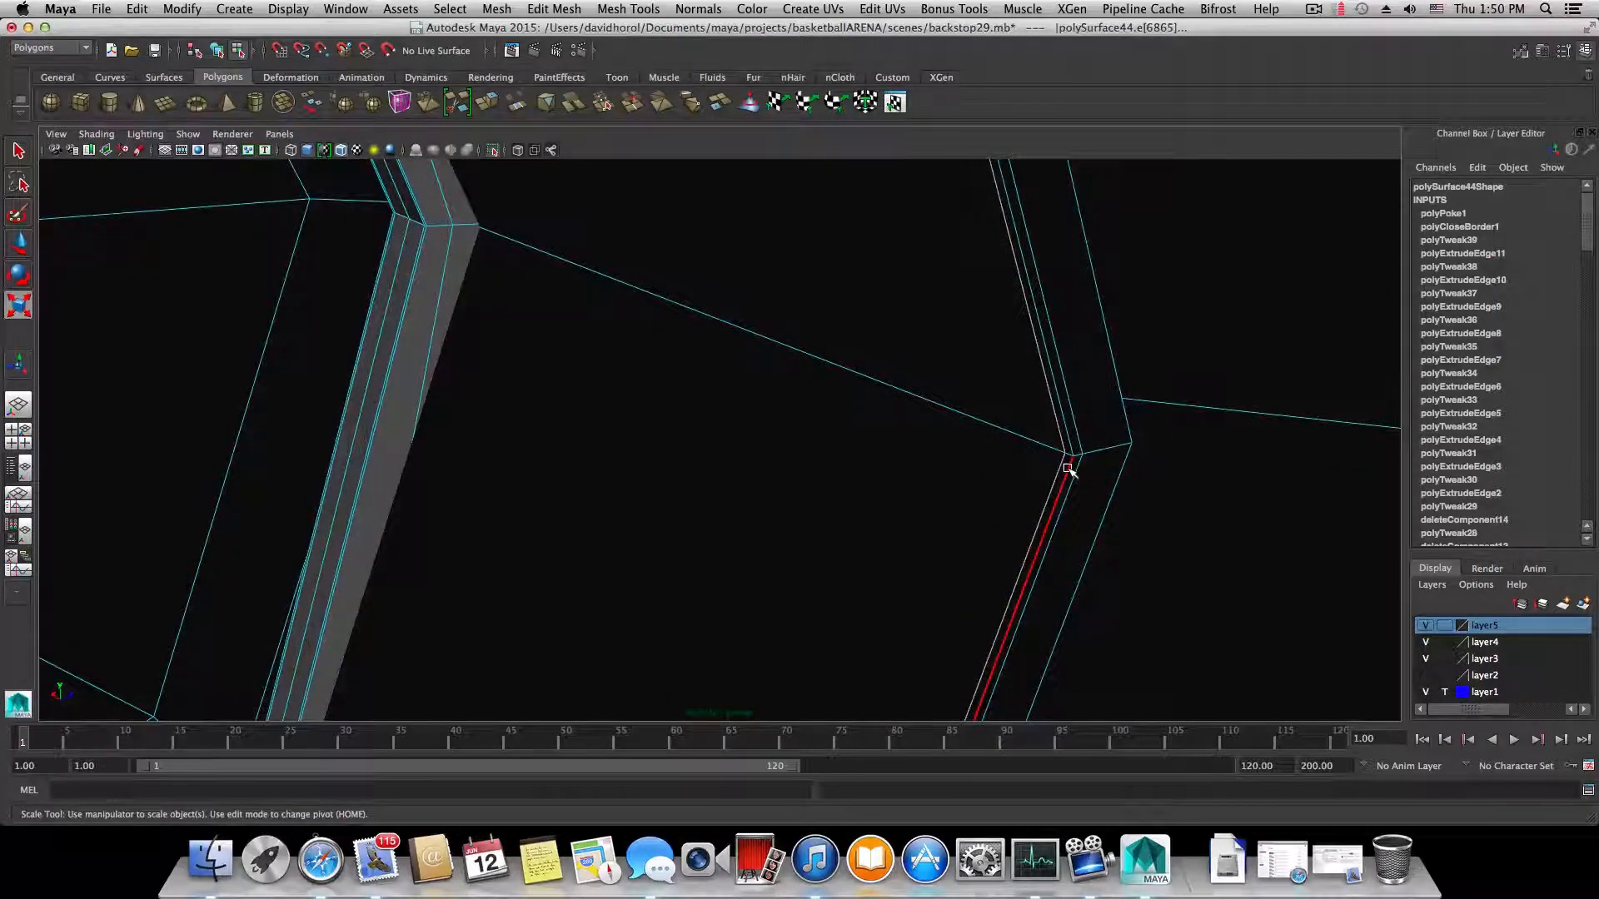
alt+drag(1065, 470, 465, 506)
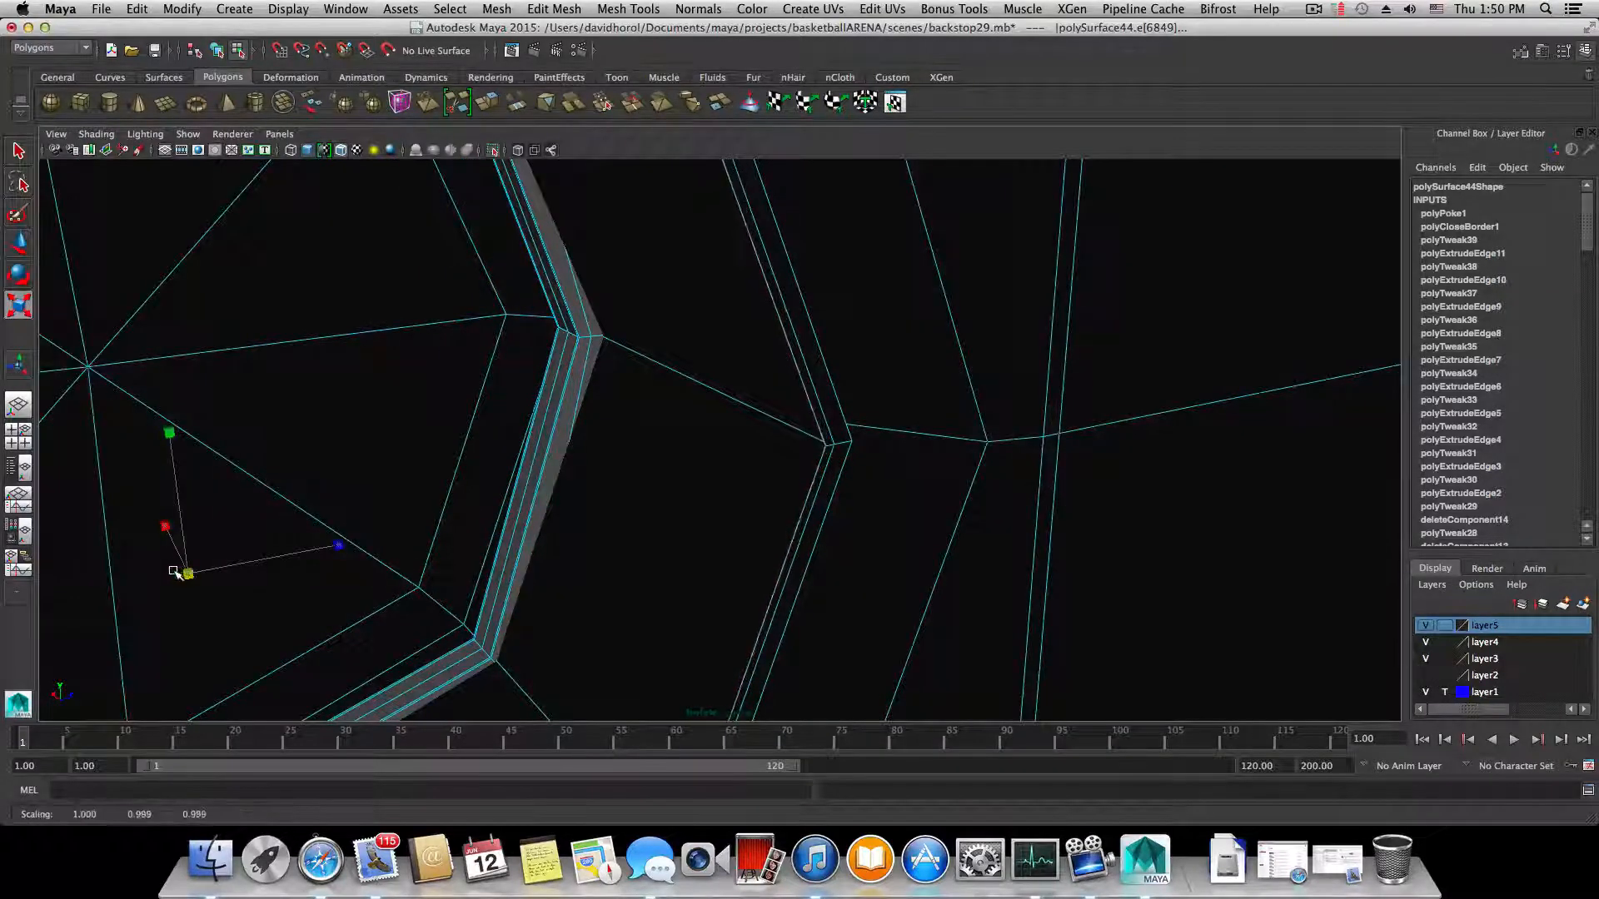
- Scale the adjacent support loop at the tube's entrance inward to about 0.994 in Y and Z
alt+drag(290, 451, 688, 546)
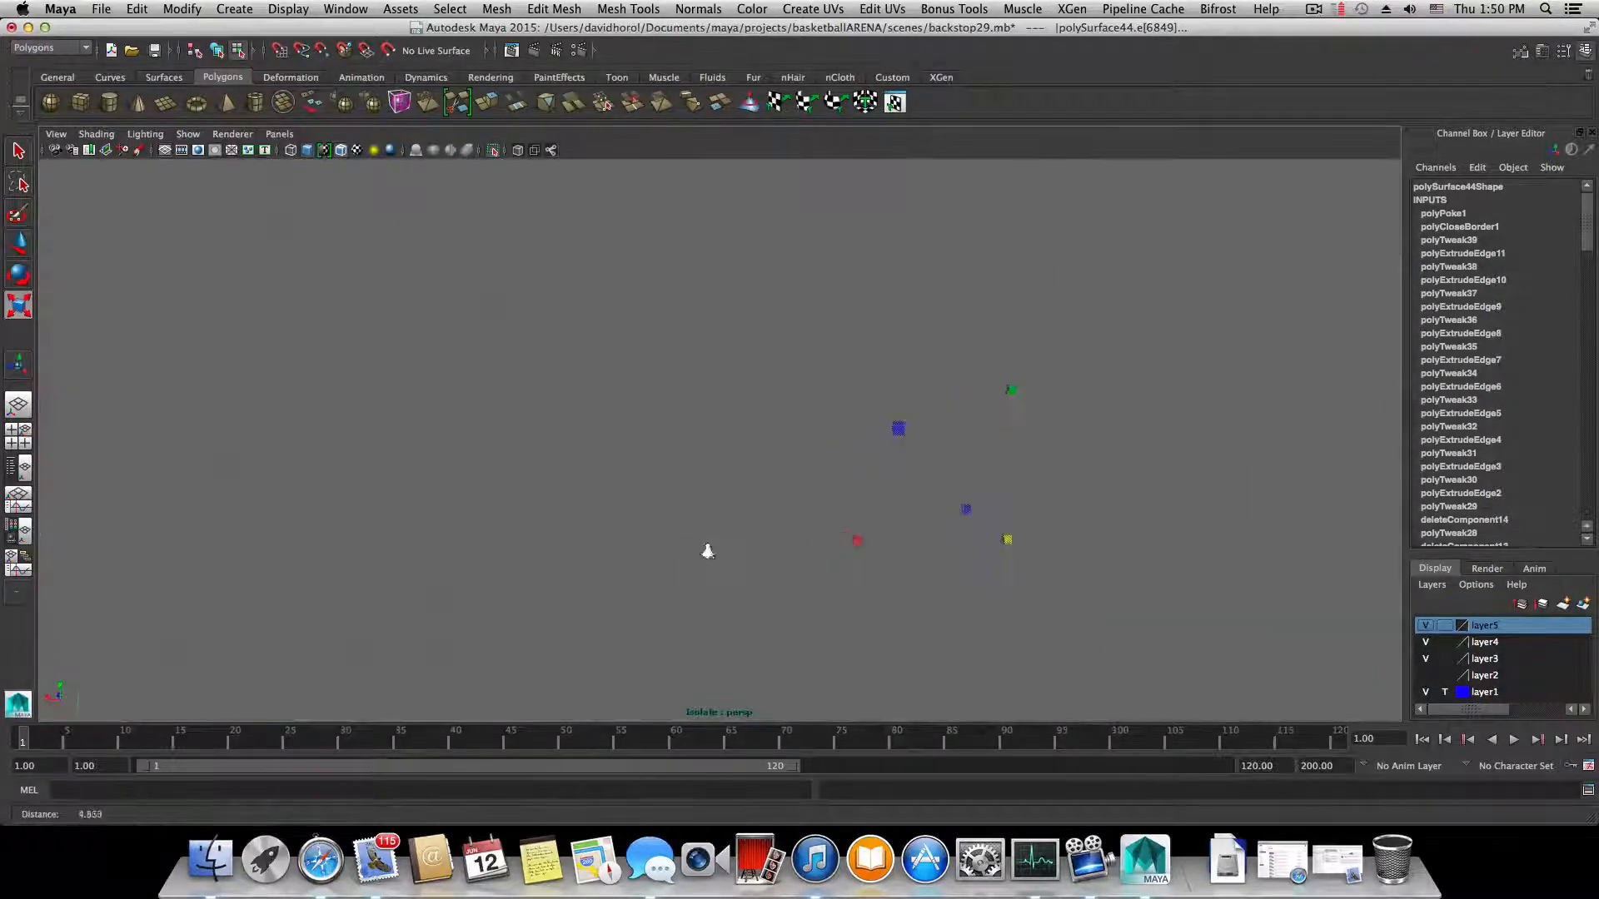
alt+right_drag(706, 549, 1017, 623)
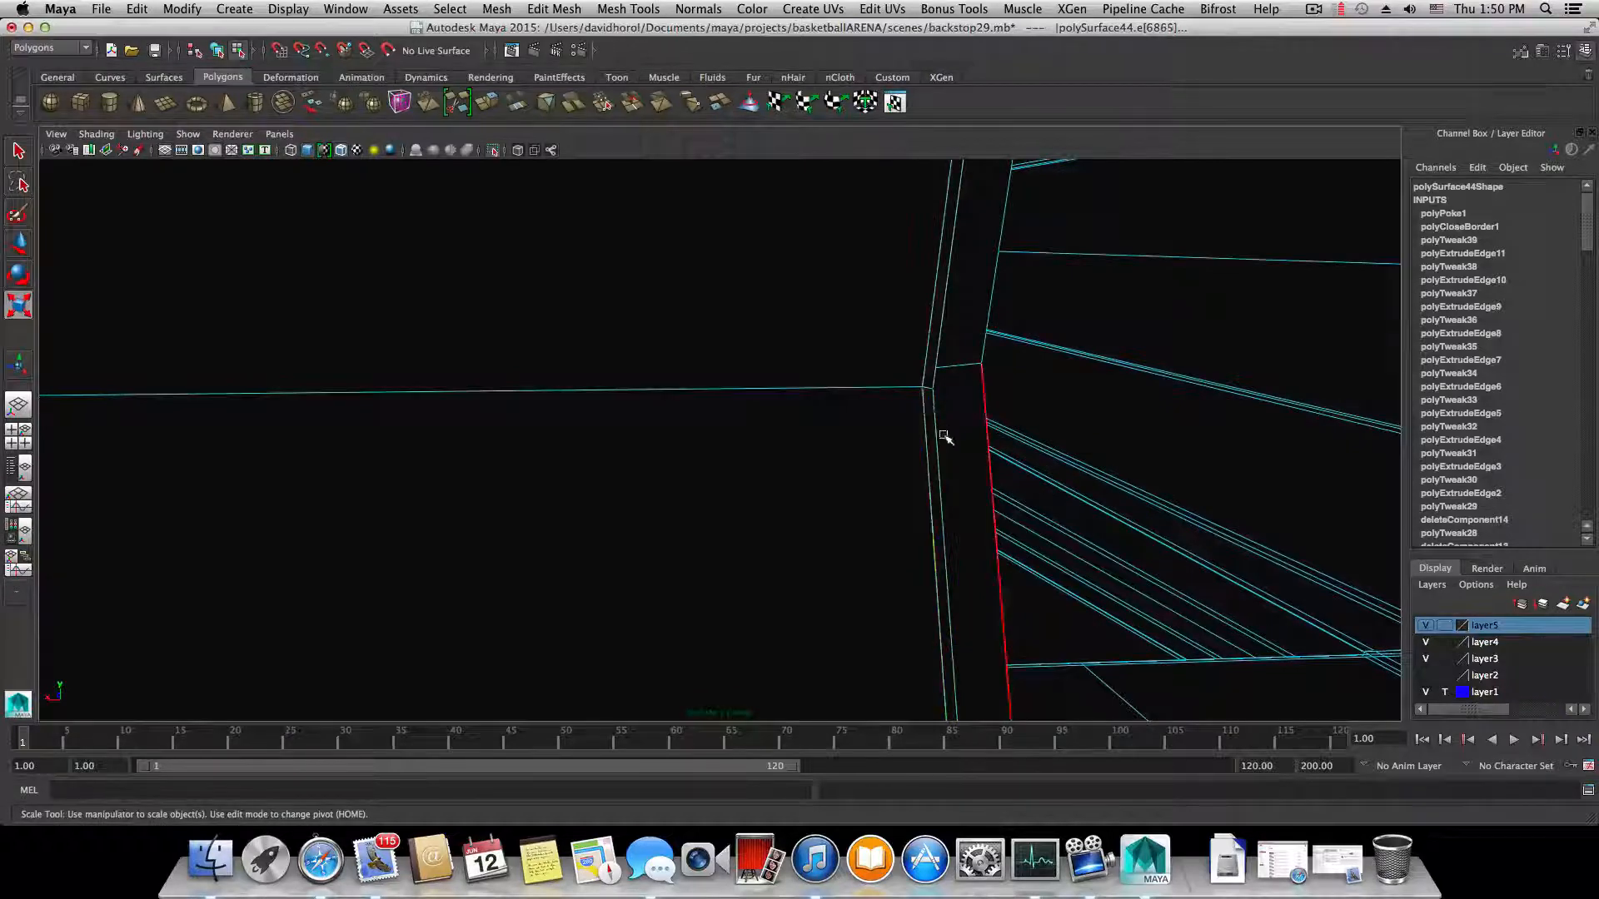
alt+drag(945, 437, 480, 448)
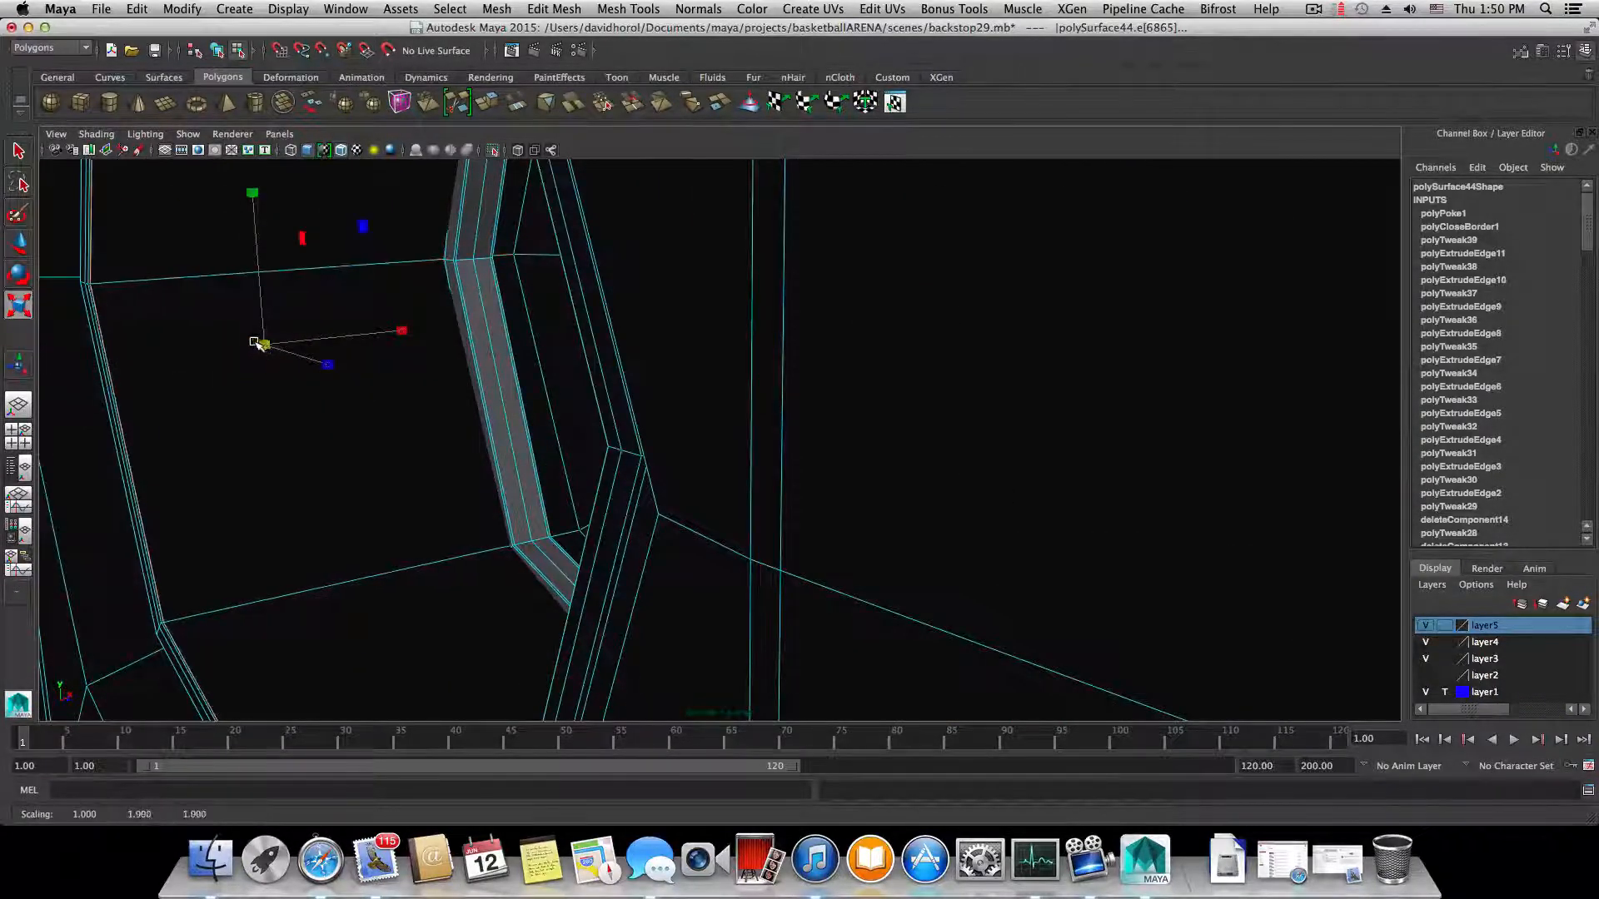
alt+drag(254, 342, 424, 371)
alt+right_drag(425, 371, 397, 382)
alt+middle_drag(397, 382, 502, 381)
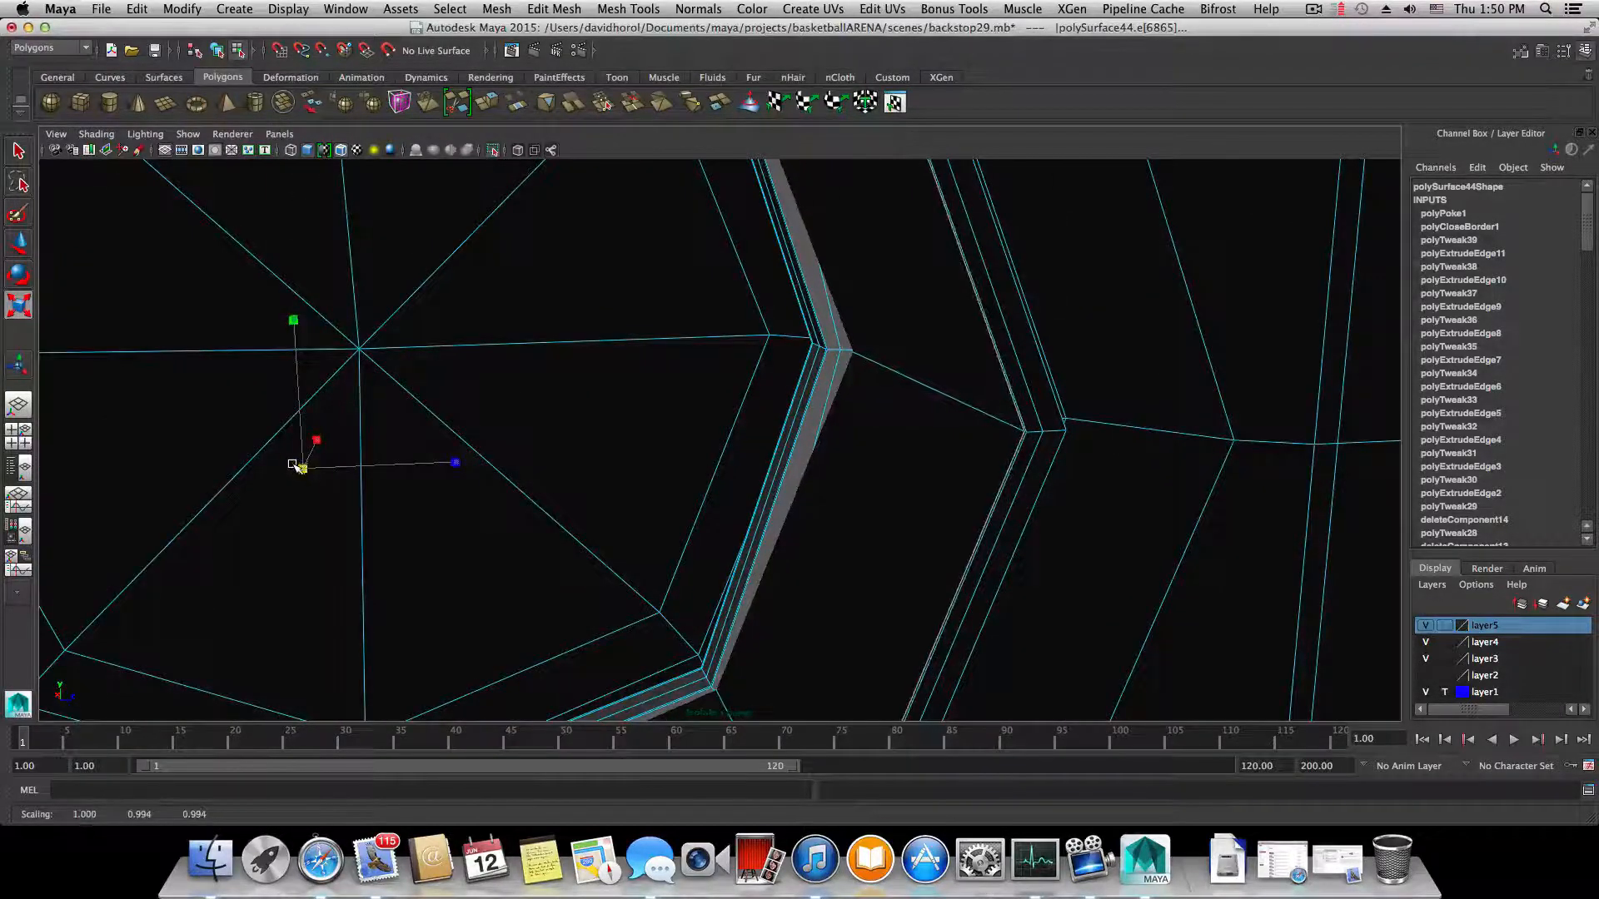
- Scale the two edge loops nearest the tube's cap inward, the cap's border loop to about 0.99 in Y and Z
alt+drag(315, 463, 437, 463)
alt+middle_drag(417, 463, 493, 463)
alt+right_drag(517, 487, 631, 498)
alt+drag(554, 477, 766, 476)
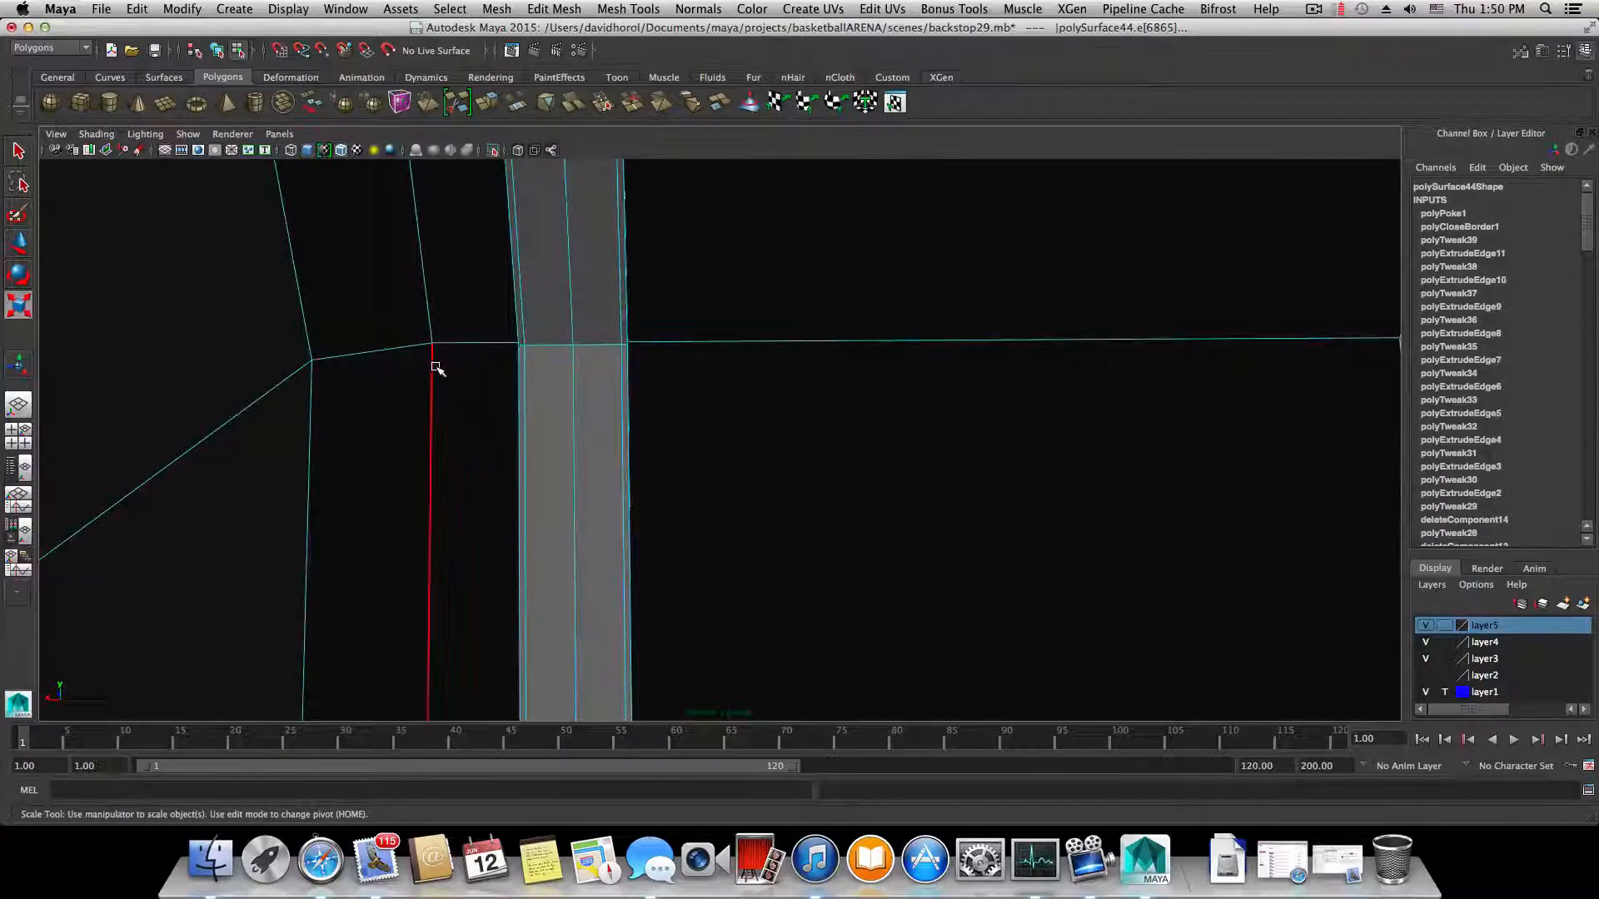
alt+drag(442, 377, 447, 446)
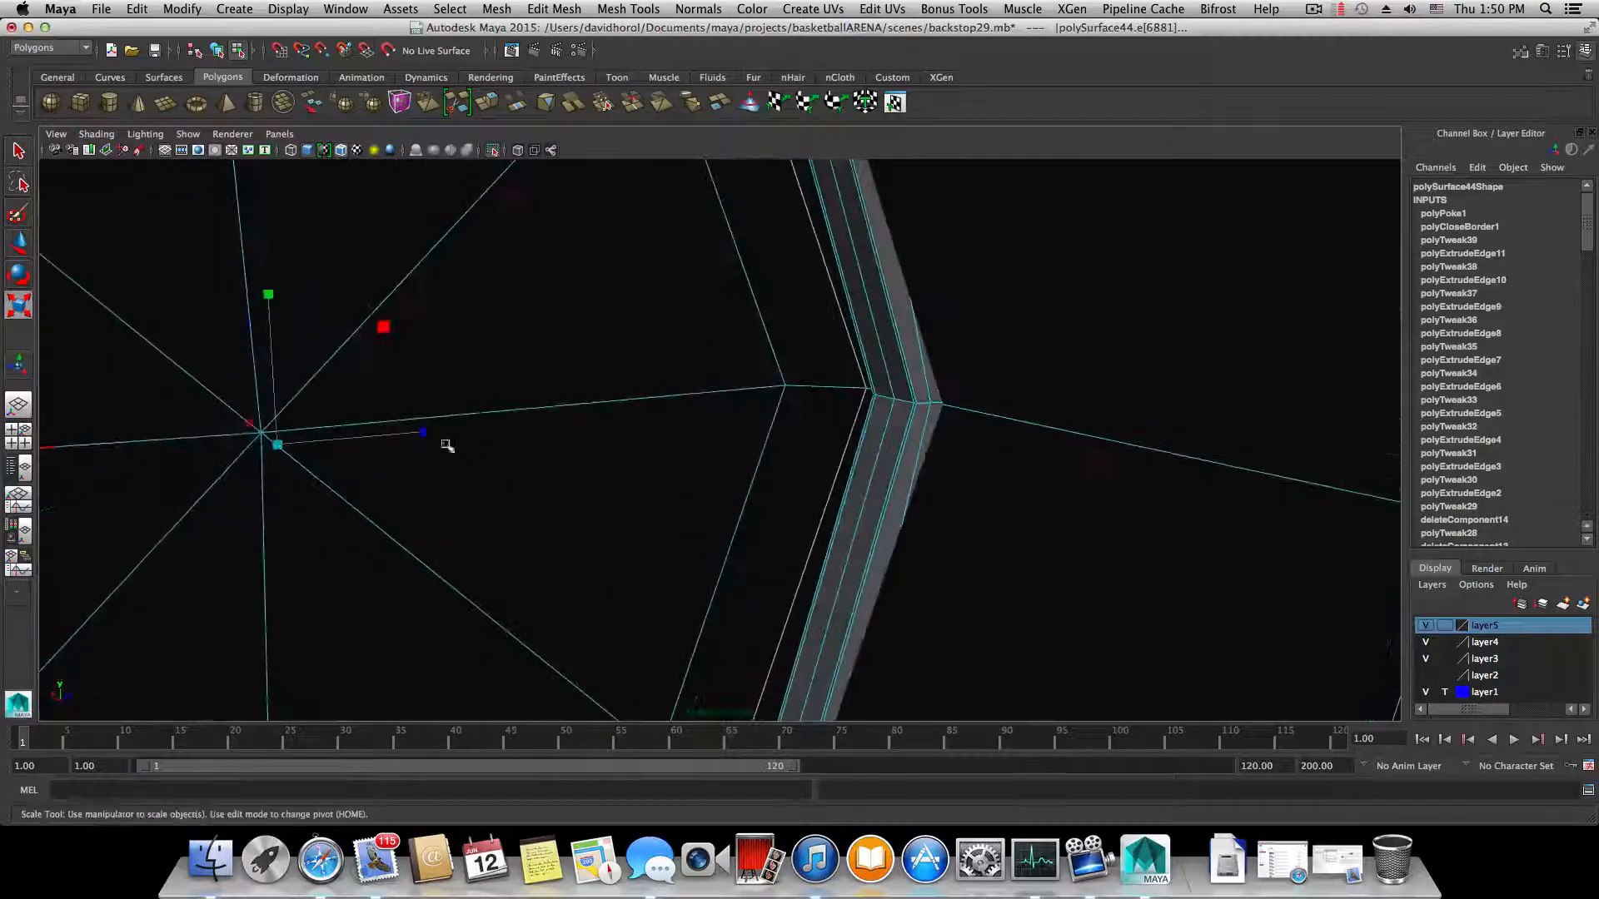
drag(272, 446, 202, 434)
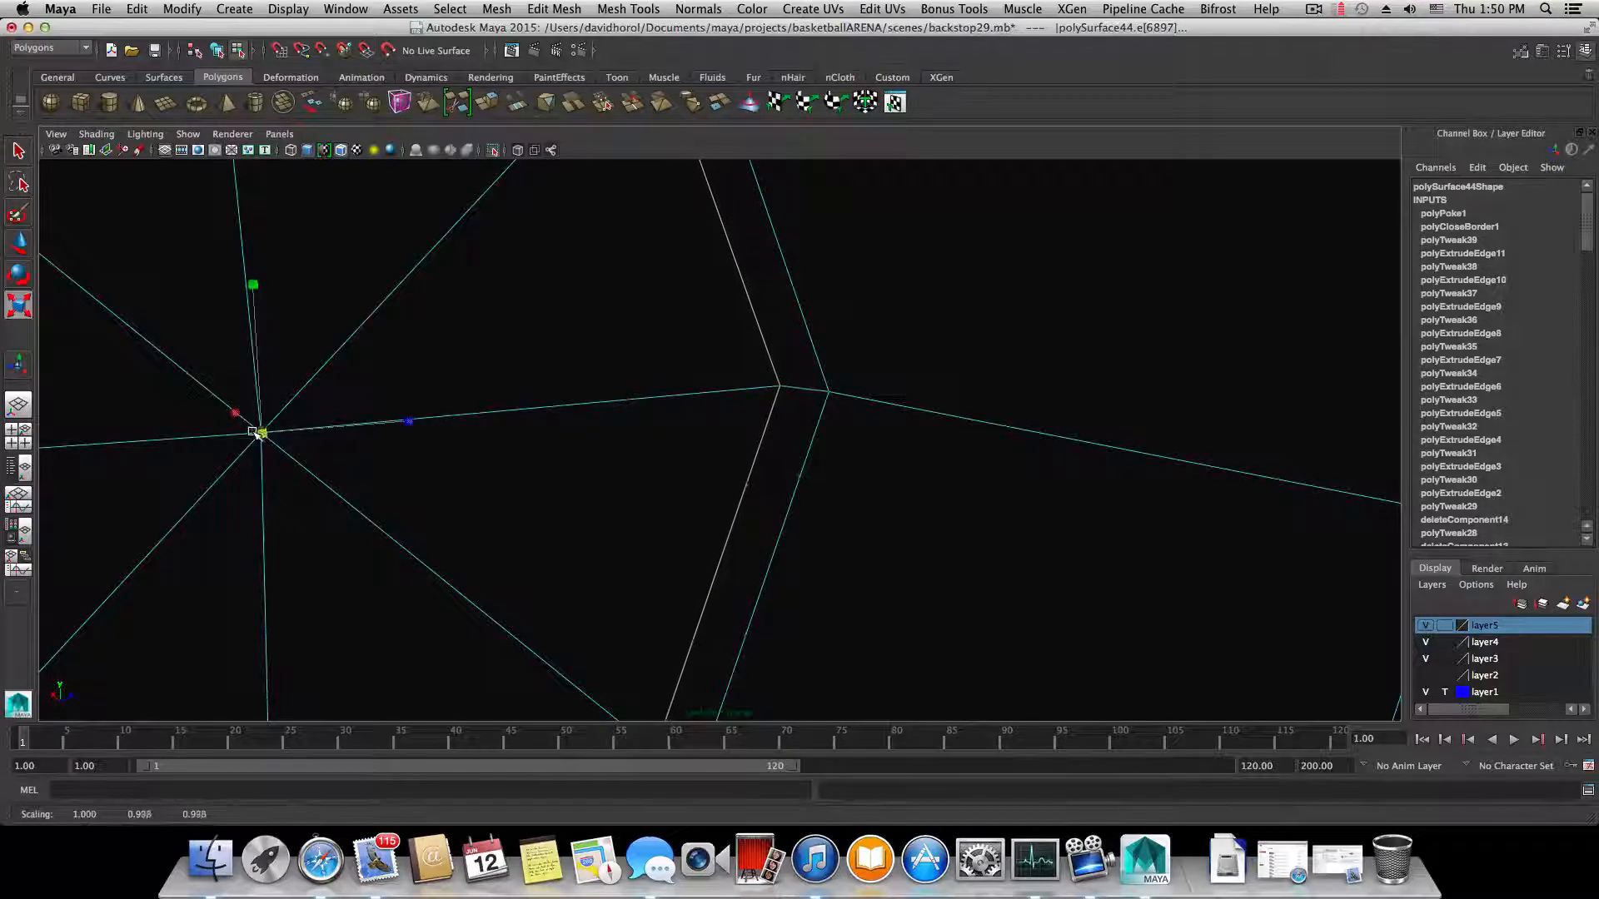
- Preview the capped tube smoothed and inspect its profile from the outside
alt+drag(218, 438, 564, 431)
scroll(569, 454, down, 8)
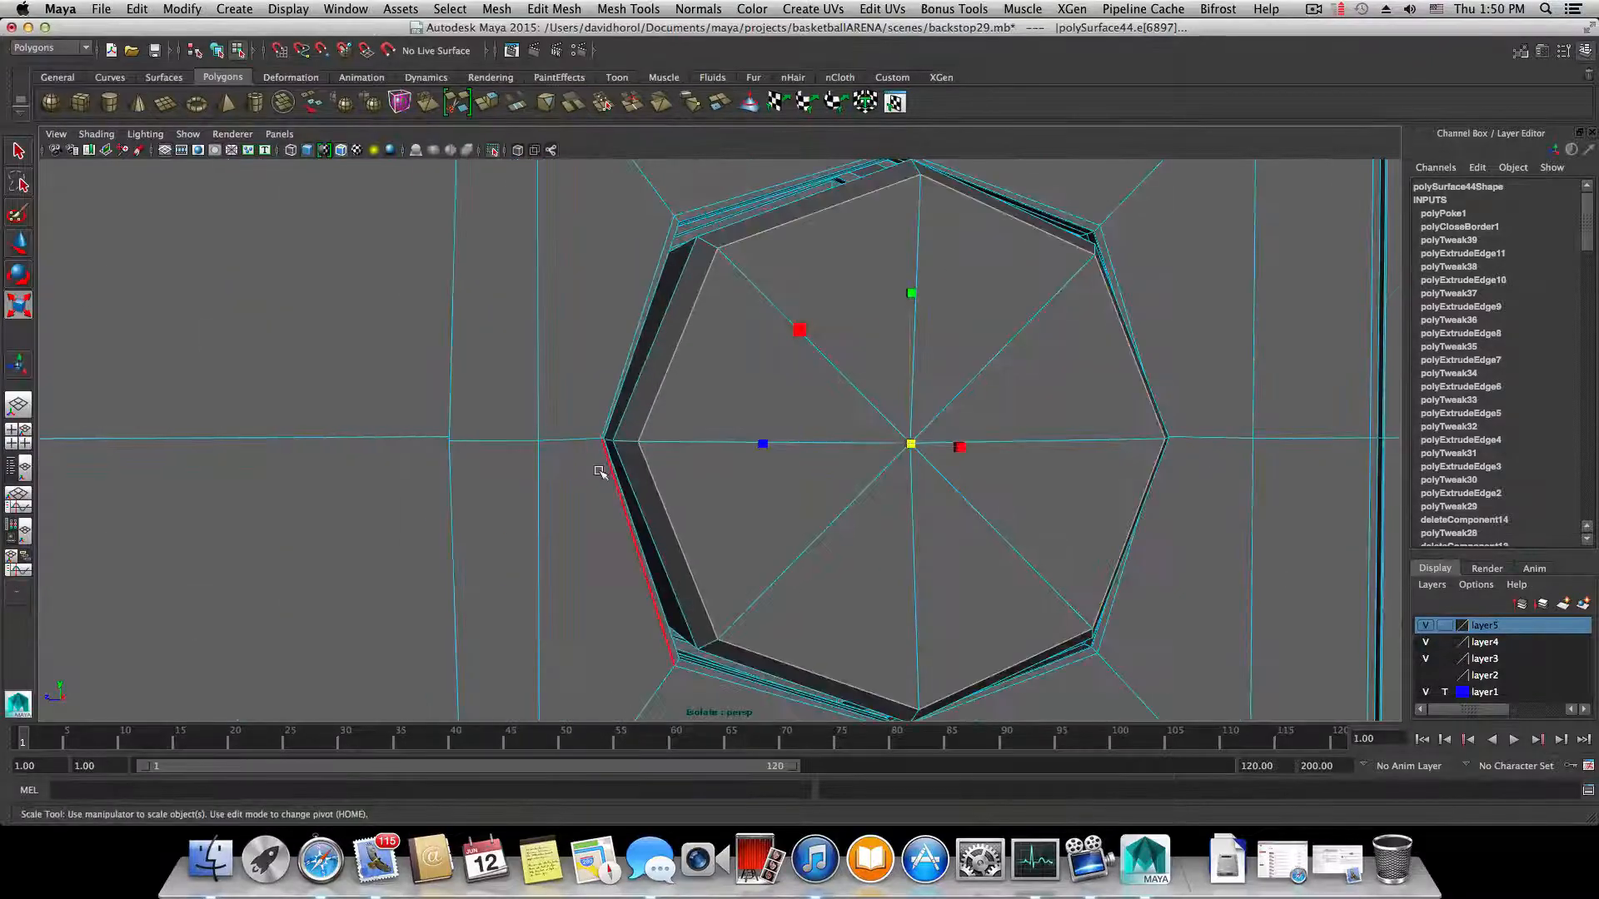
key(3)
alt+drag(598, 471, 777, 484)
key(1)
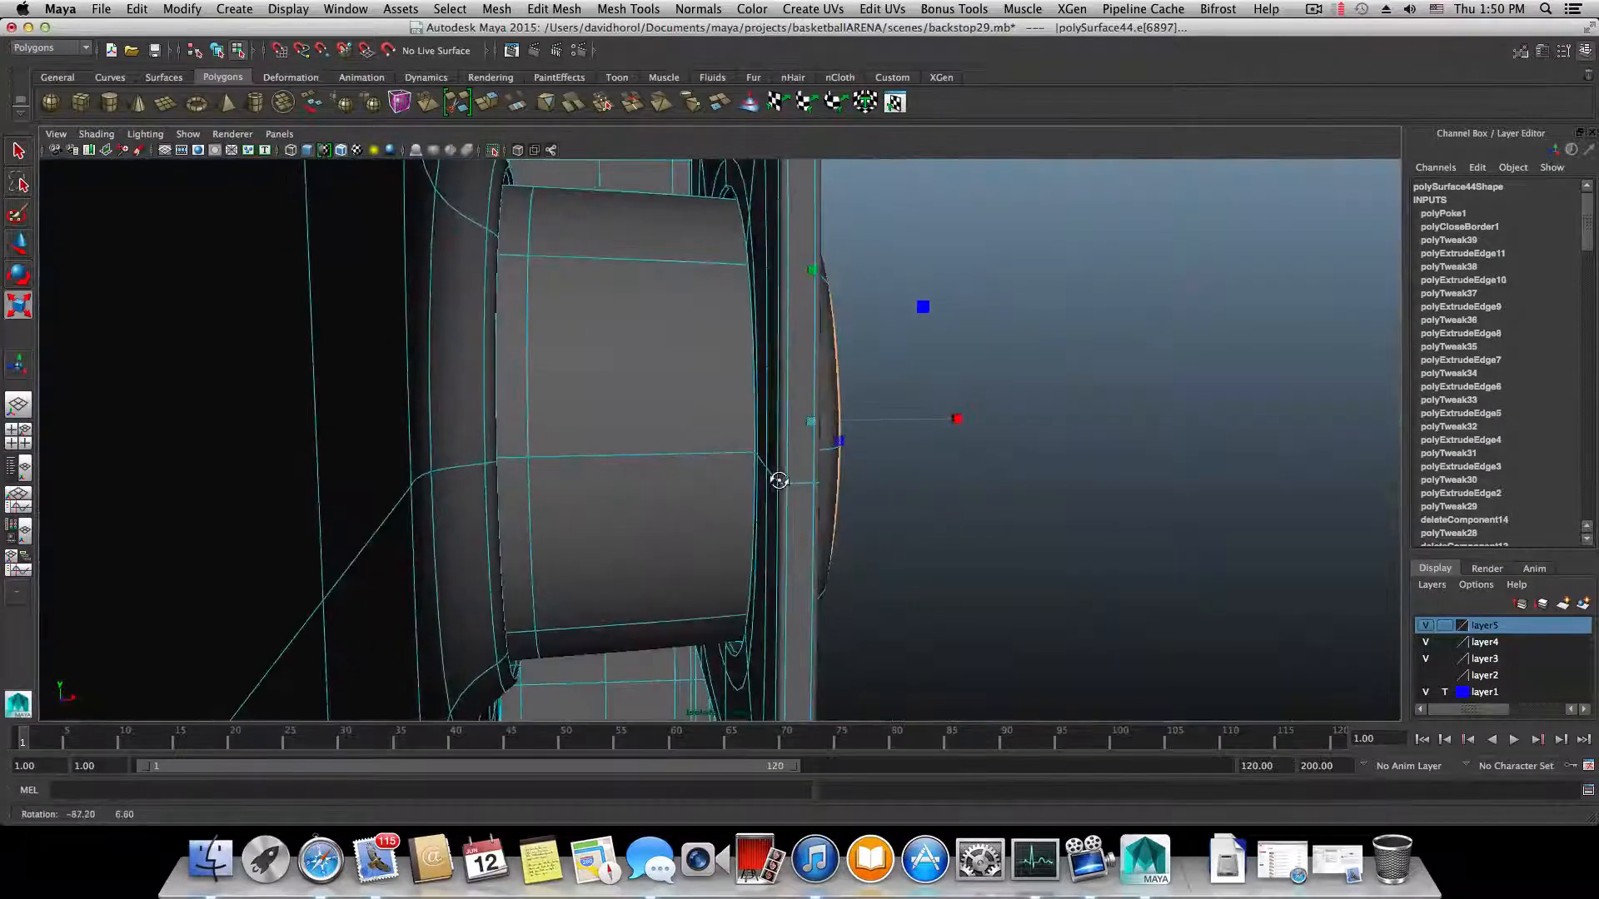
- Select the redundant support edge loop at the tube's entrance and delete it
key(r)
alt+drag(604, 457, 1021, 544)
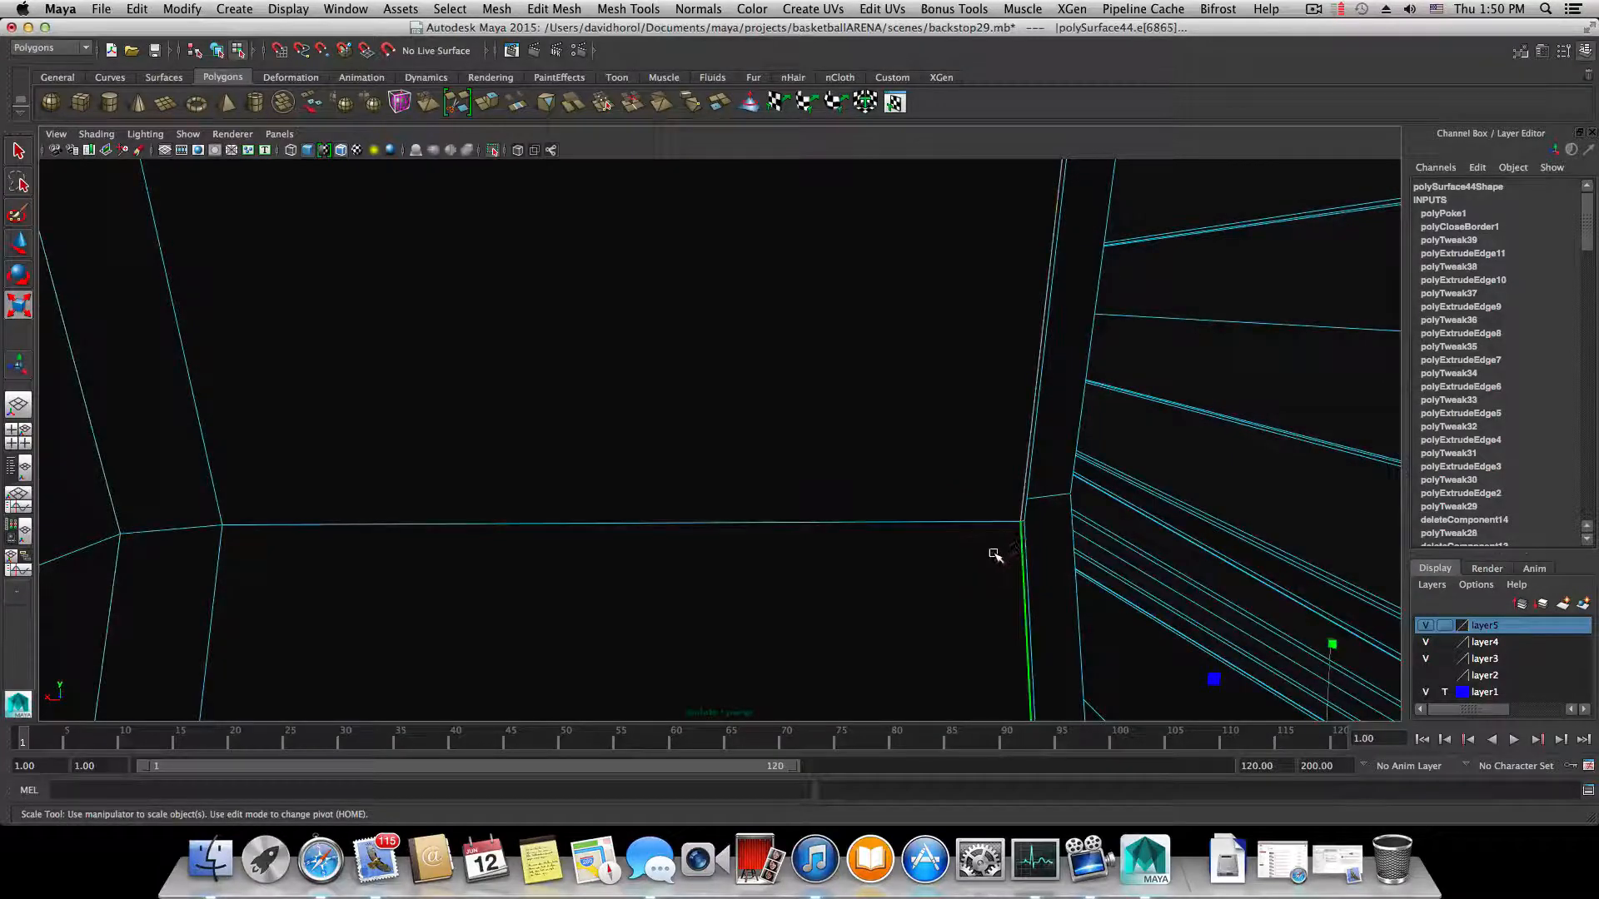
shift+right_click(999, 553)
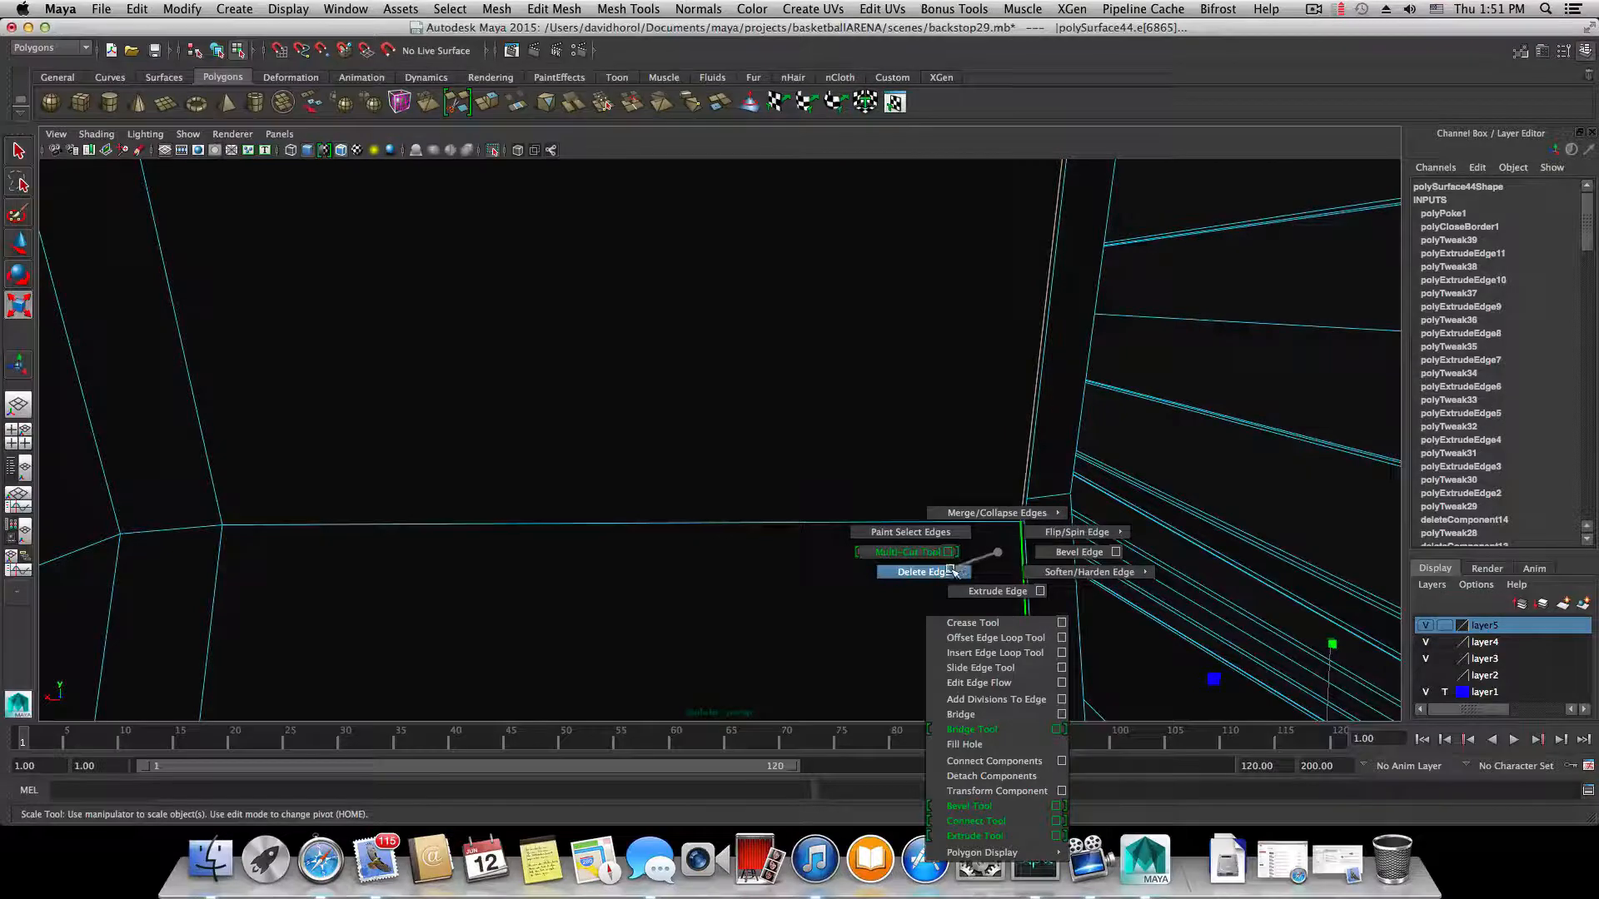
click(952, 571)
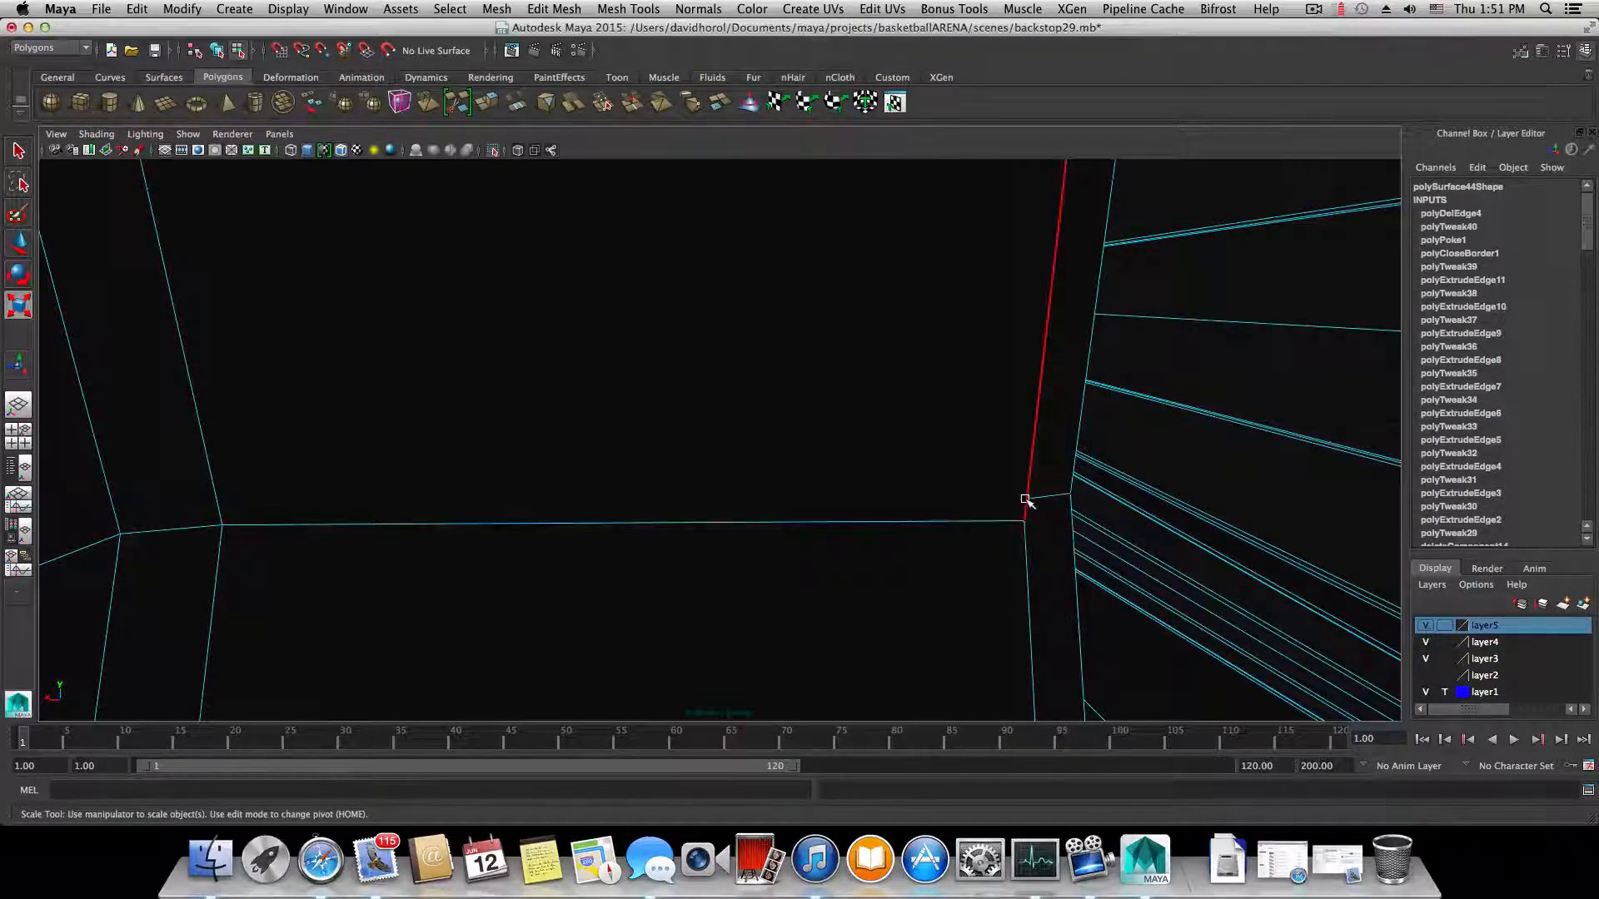
- Scale the remaining innermost edge loop at the tube's entrance further inward in Y and Z
alt+drag(1022, 556, 503, 553)
alt+right_drag(503, 553, 481, 588)
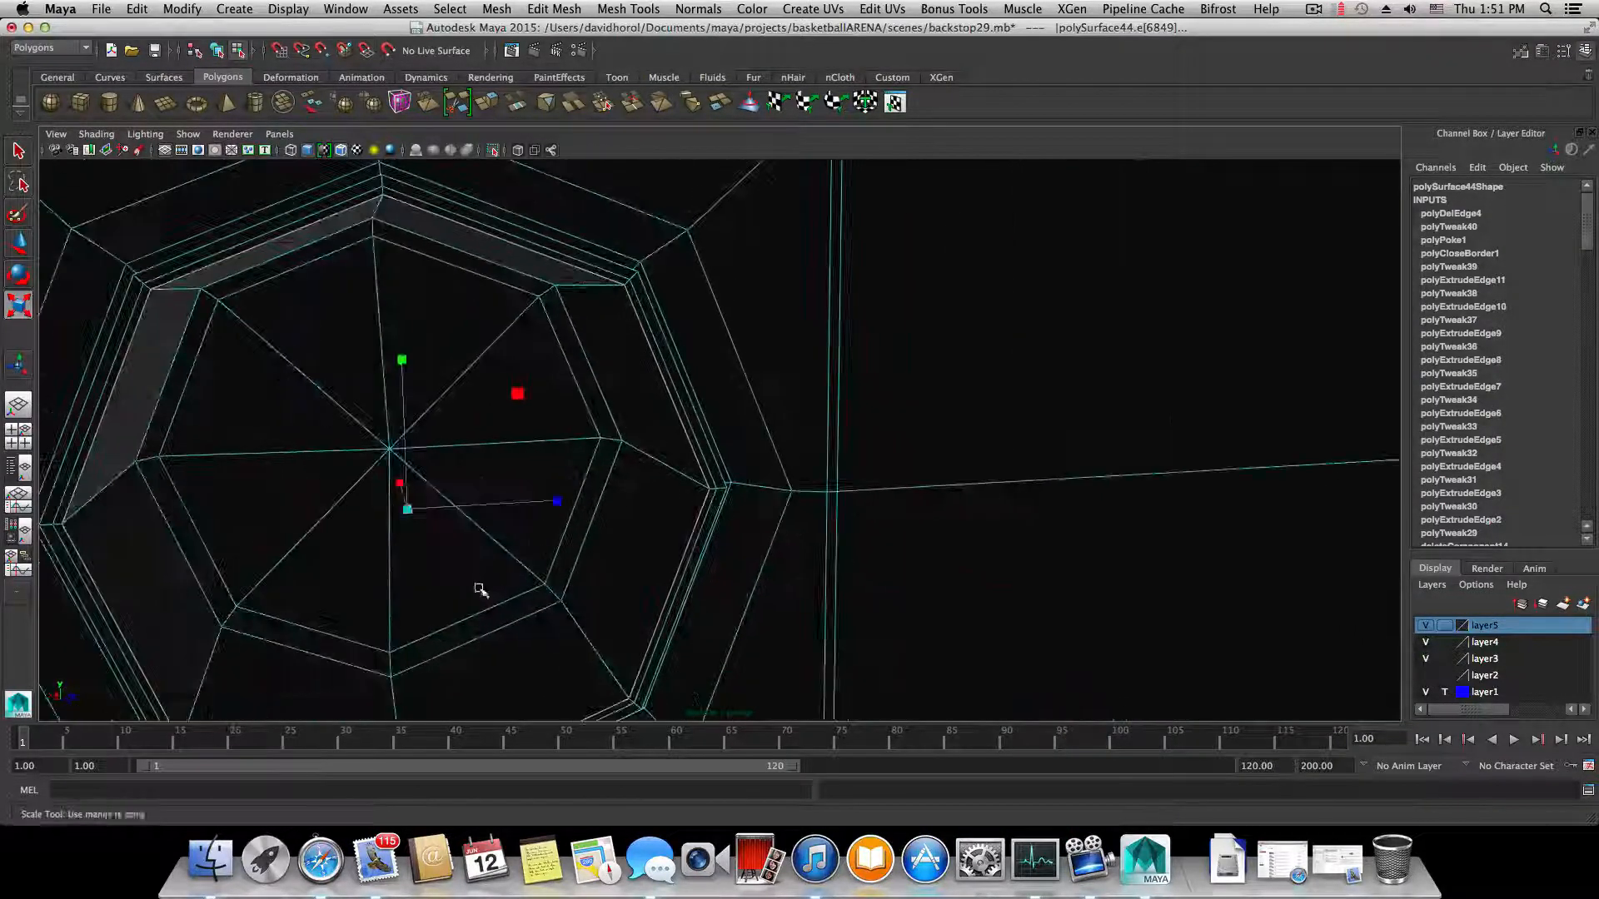
mouse_move(410, 508)
mouse_down()
mouse_move(342, 492)
mouse_move(392, 467)
mouse_move(707, 507)
mouse_move(553, 511)
mouse_move(606, 500)
mouse_up()
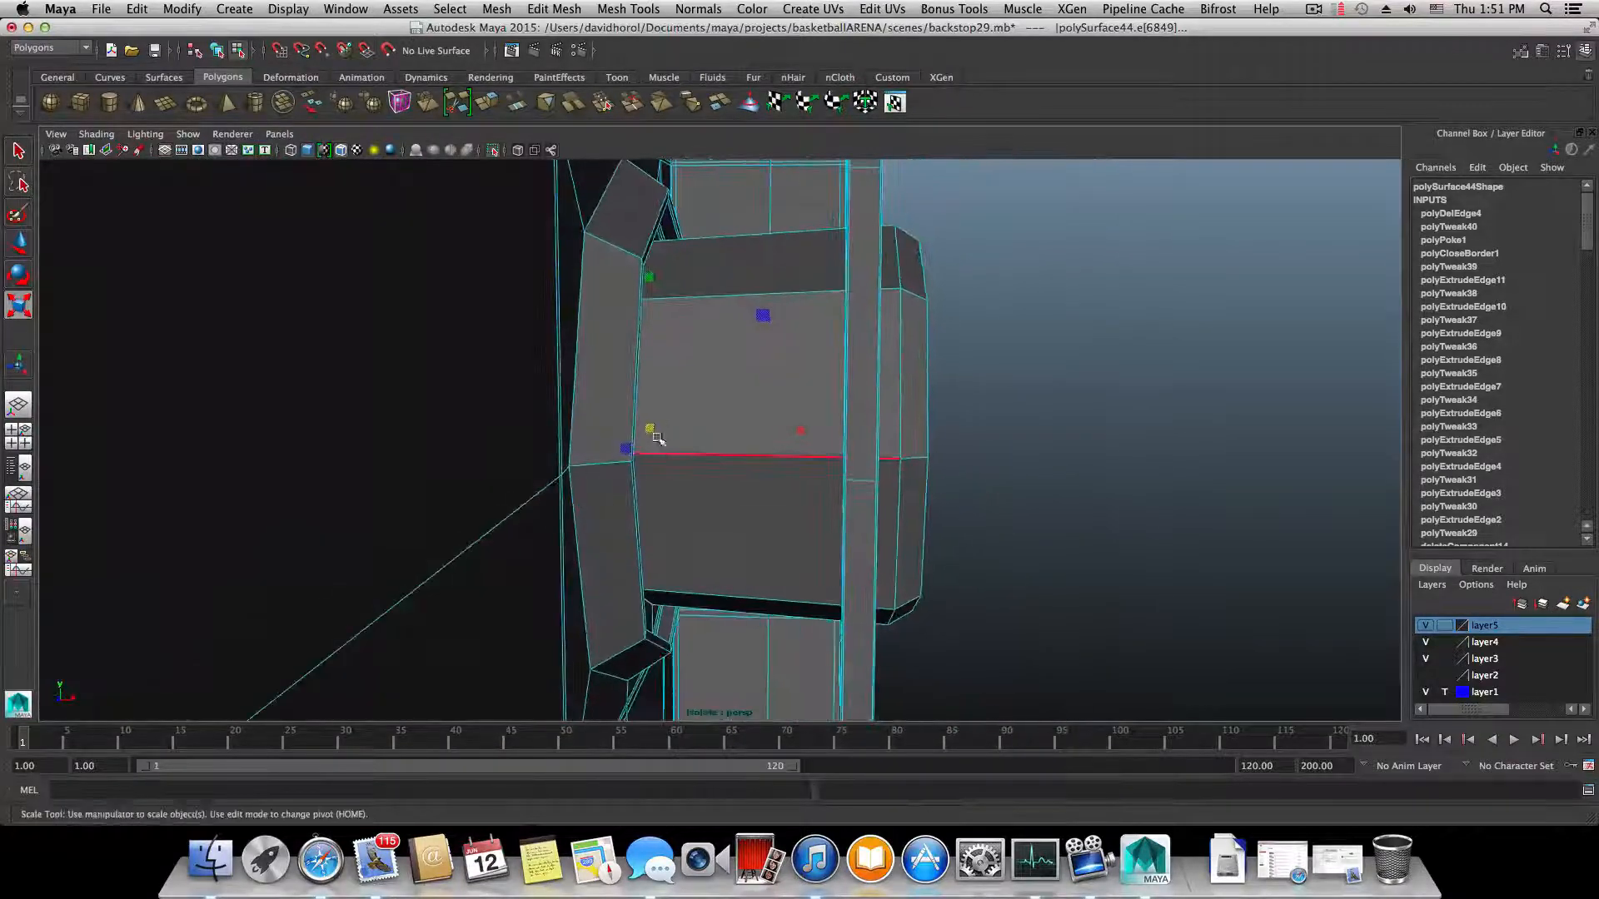
drag(658, 429, 580, 452)
- Scale the next two edge loops outward from the innermost one at the tube's entrance inward, the second to about 0.97 in Y and Z
alt+middle_drag(591, 456, 696, 542)
alt+drag(696, 542, 650, 547)
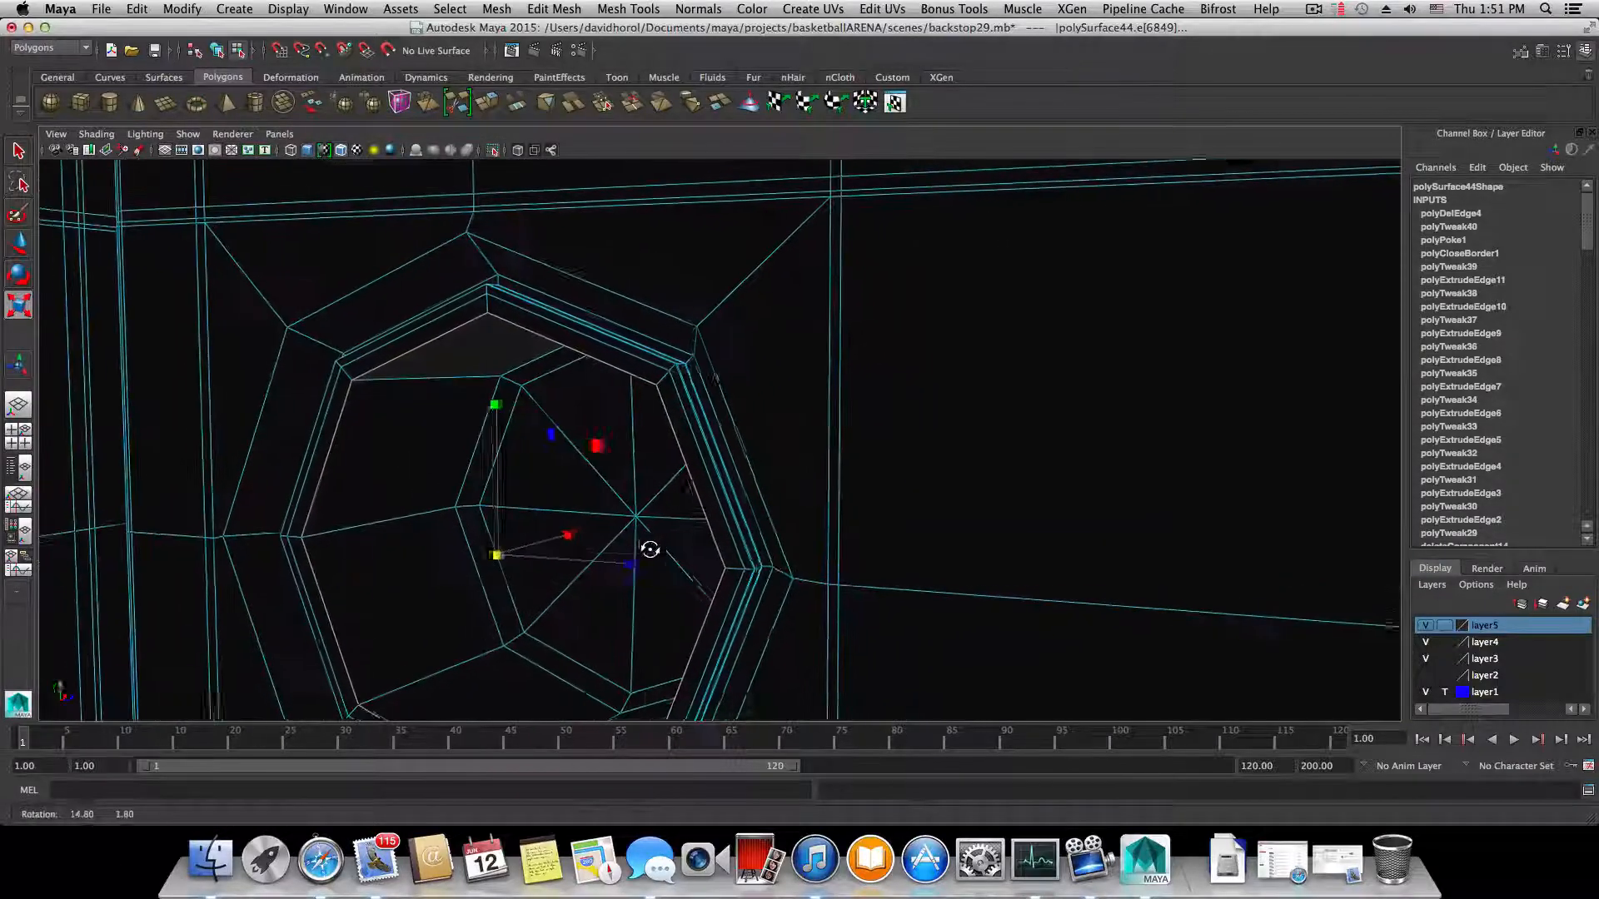
alt+right_drag(649, 546, 686, 413)
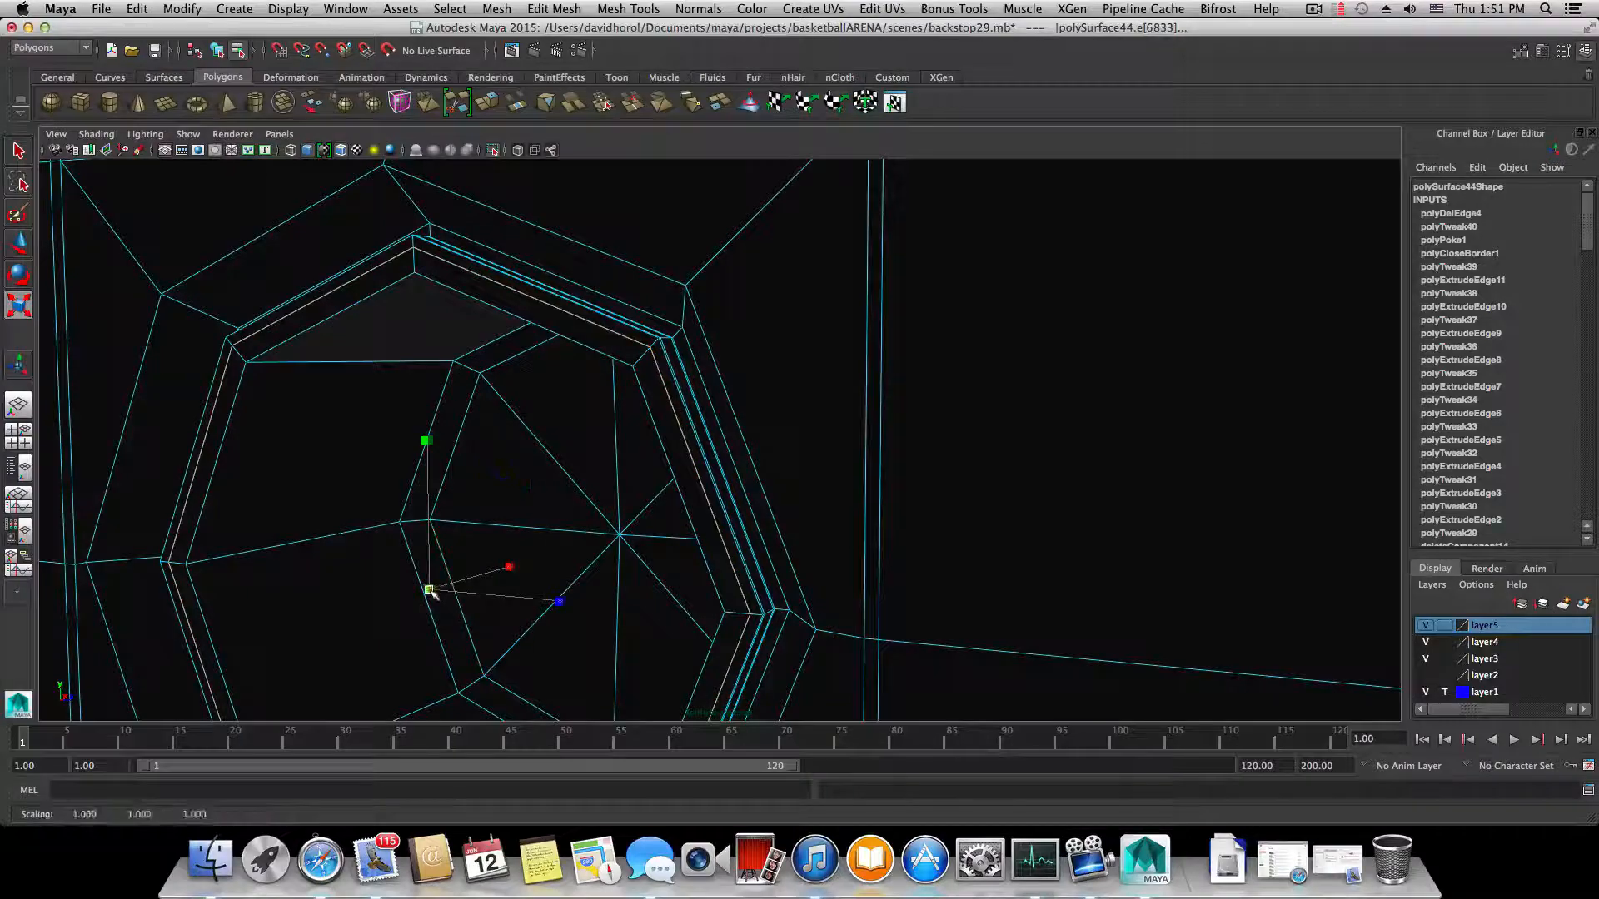
mouse_move(403, 577)
alt+mouse_down()
mouse_move(510, 560)
mouse_move(220, 563)
mouse_move(189, 539)
mouse_move(446, 528)
mouse_move(435, 550)
alt+mouse_up()
alt+right_drag(435, 550, 711, 613)
alt+drag(710, 614, 710, 624)
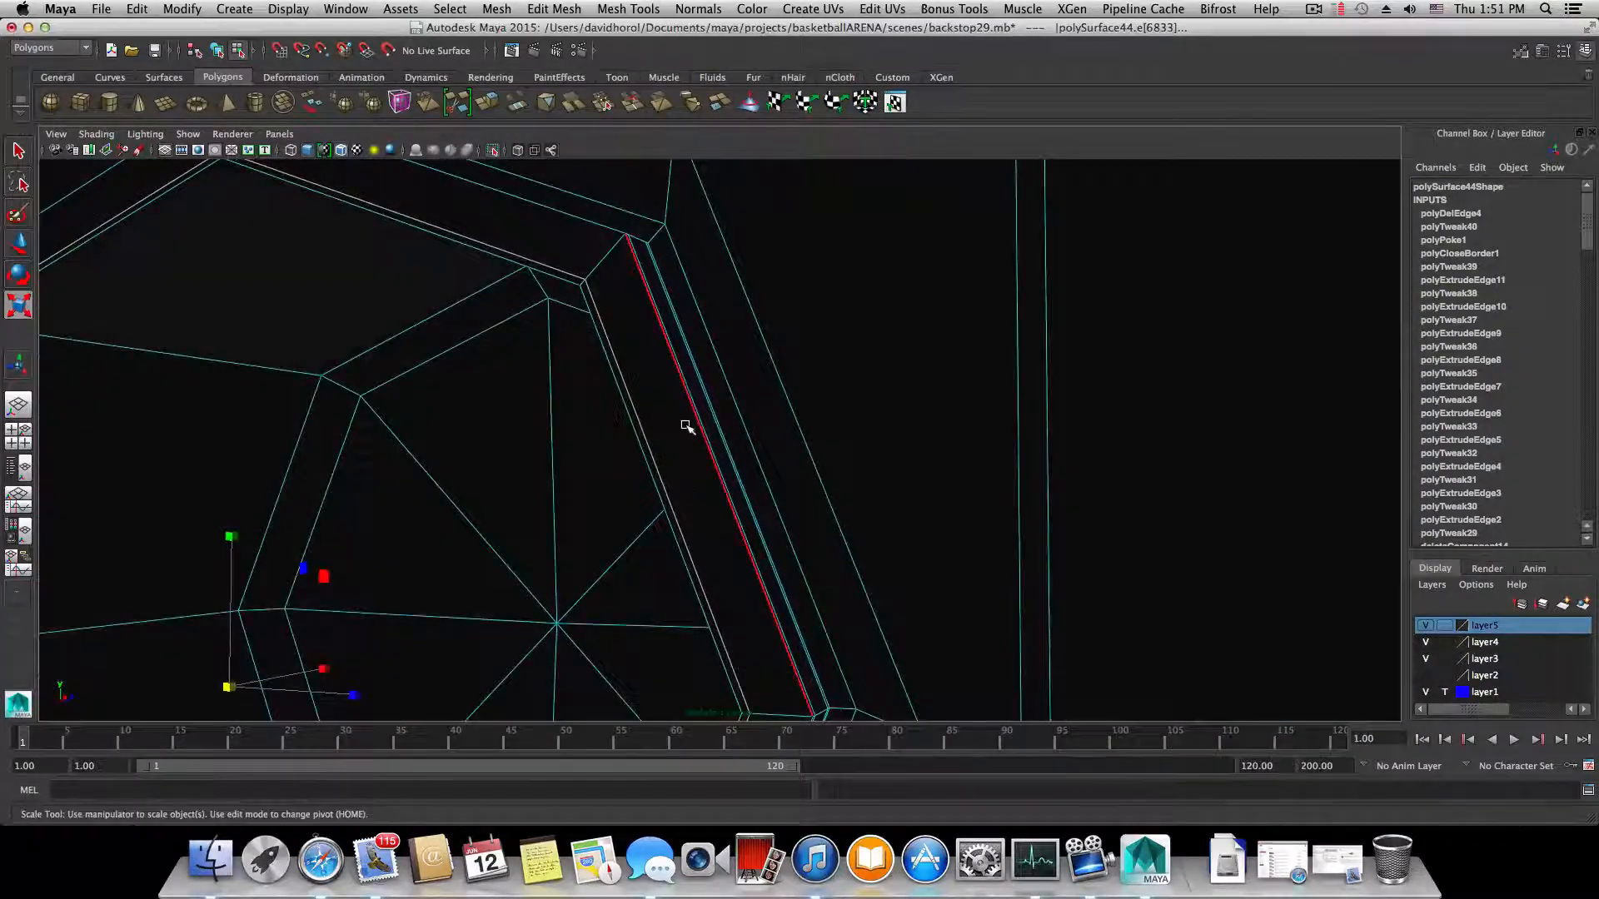
alt+drag(692, 425, 441, 617)
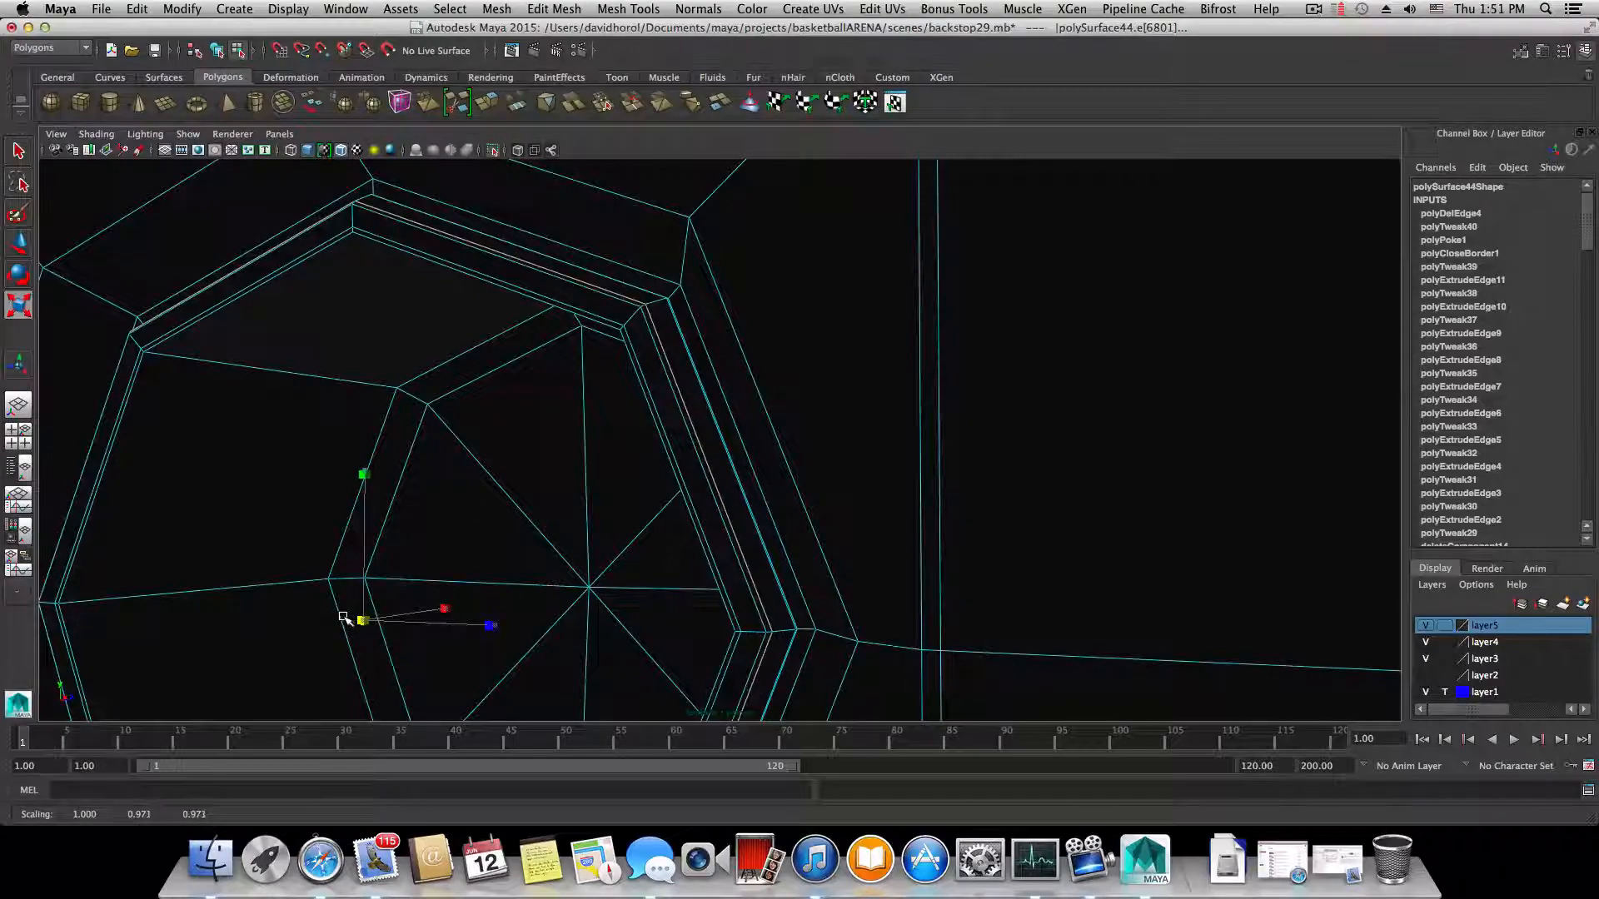
- Scale the remaining two inner edge loops between the raised rim and the tube inward in Y and Z, to about 0.94 and 0.93
mouse_move(343, 618)
alt+mouse_down()
mouse_move(613, 588)
mouse_move(464, 597)
mouse_move(417, 589)
mouse_move(411, 561)
mouse_move(764, 578)
mouse_move(404, 614)
mouse_move(487, 596)
mouse_move(382, 675)
mouse_move(294, 658)
alt+mouse_up()
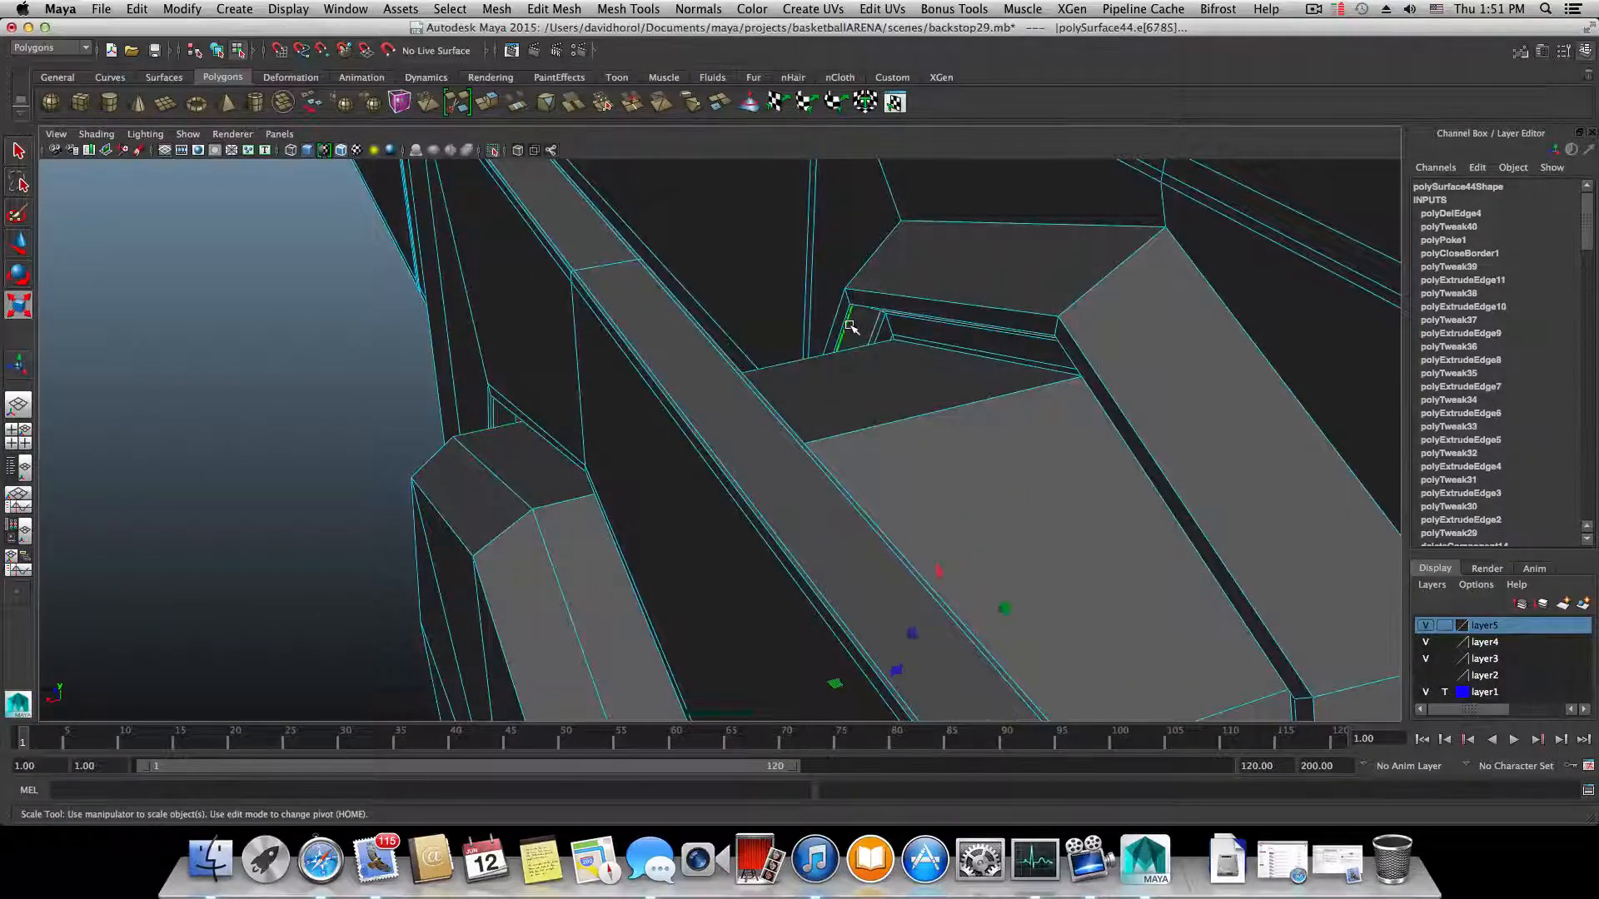
scroll(916, 651, down, 4)
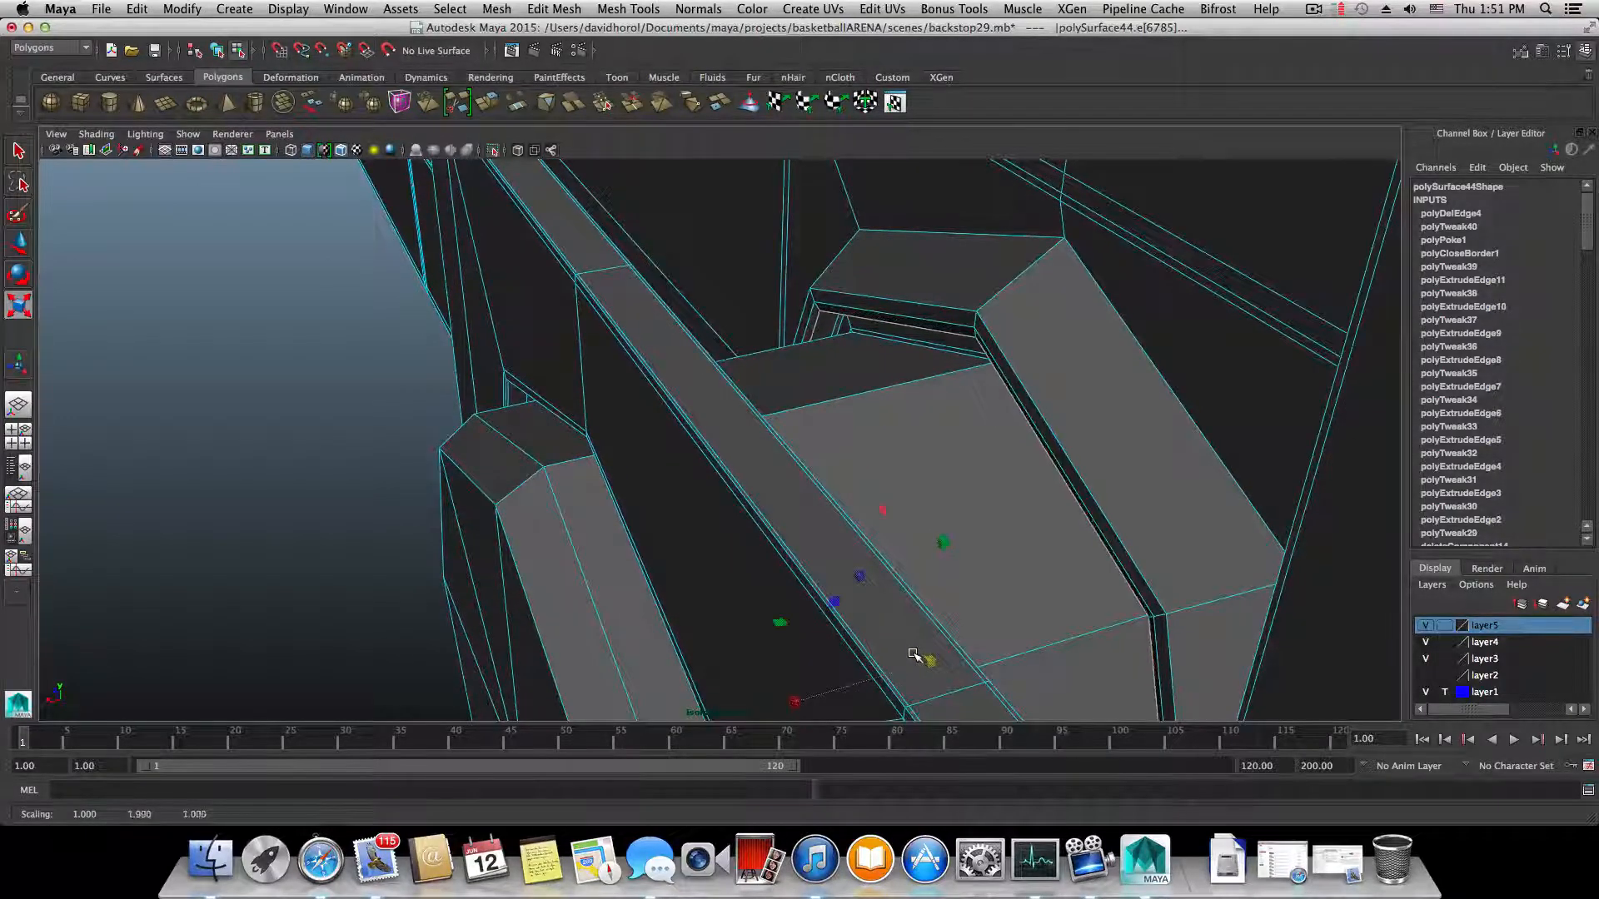
alt+drag(914, 655, 1169, 640)
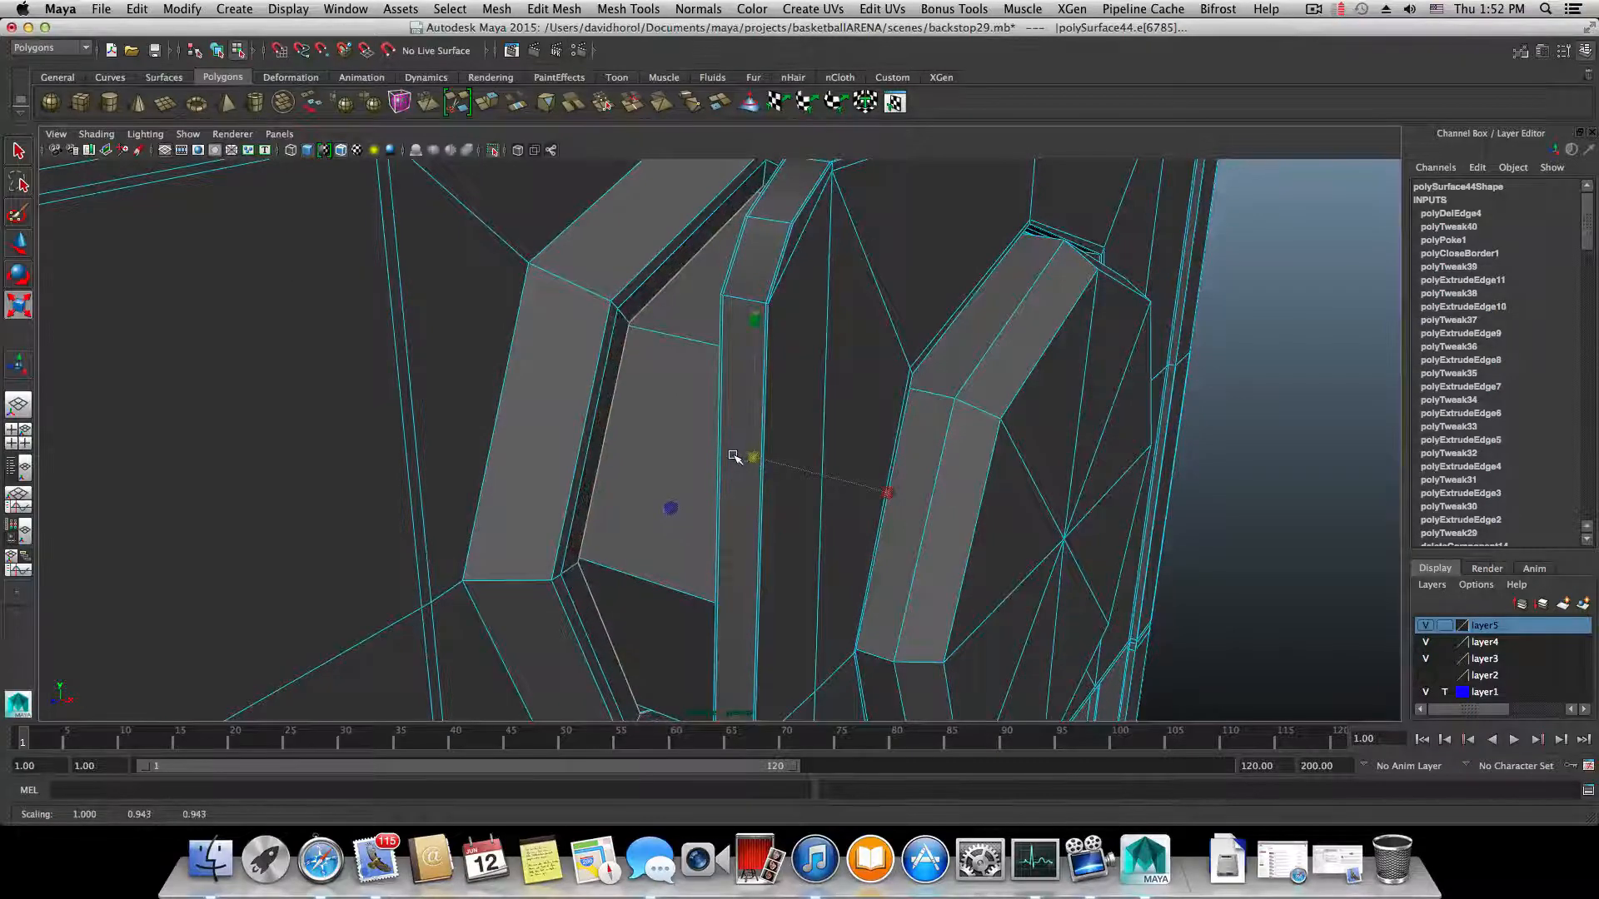
alt+drag(732, 457, 428, 505)
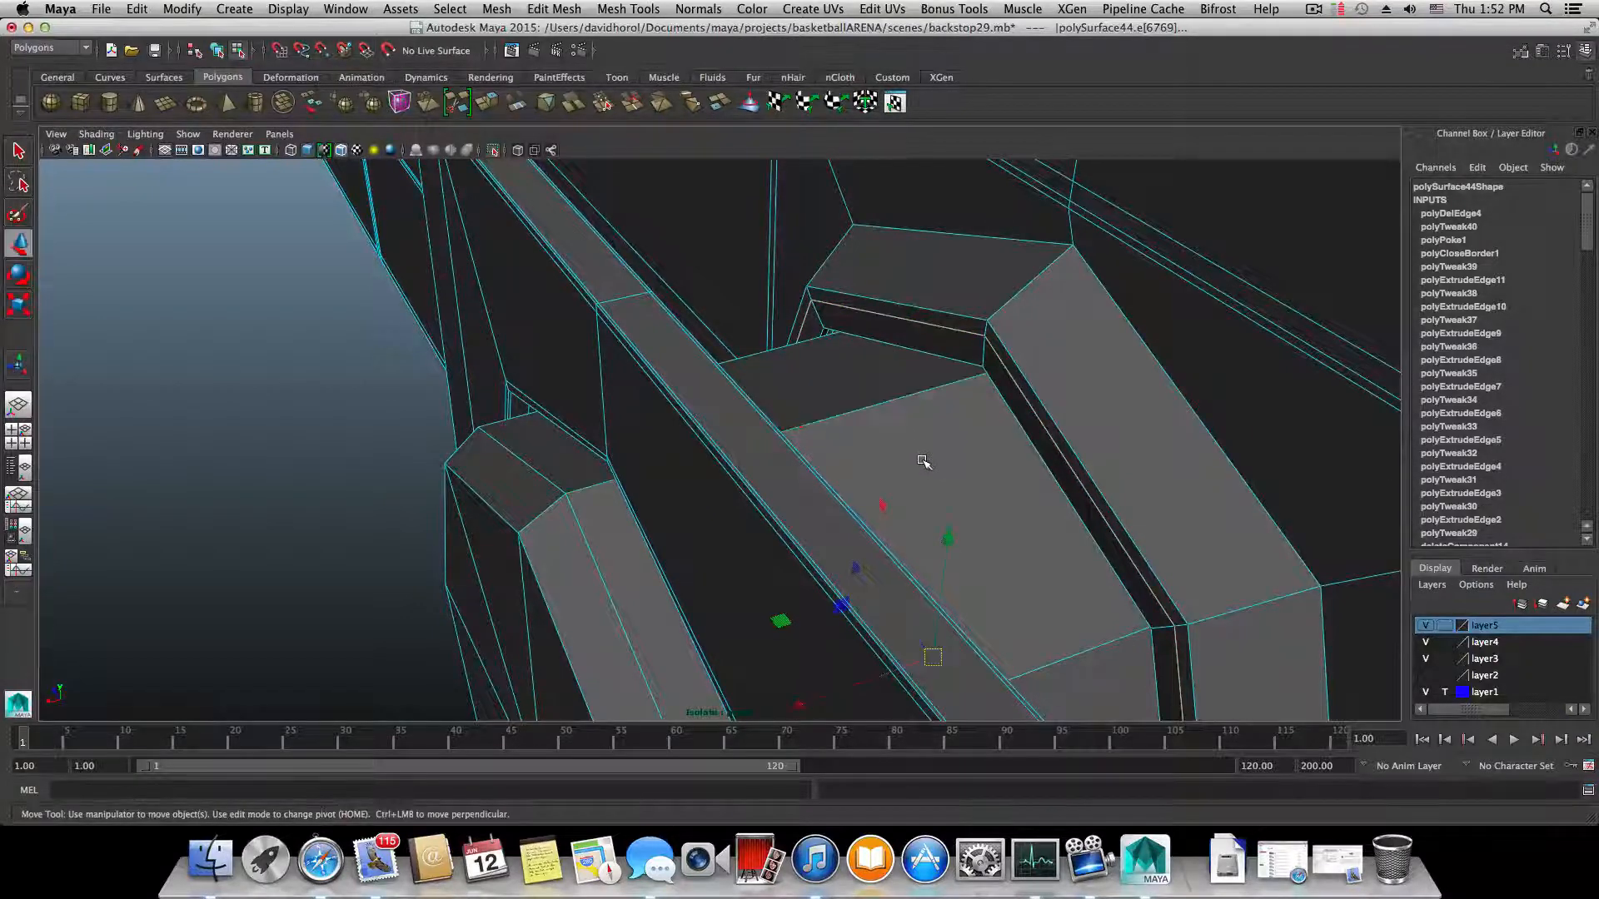
alt+middle_drag(951, 495, 893, 376)
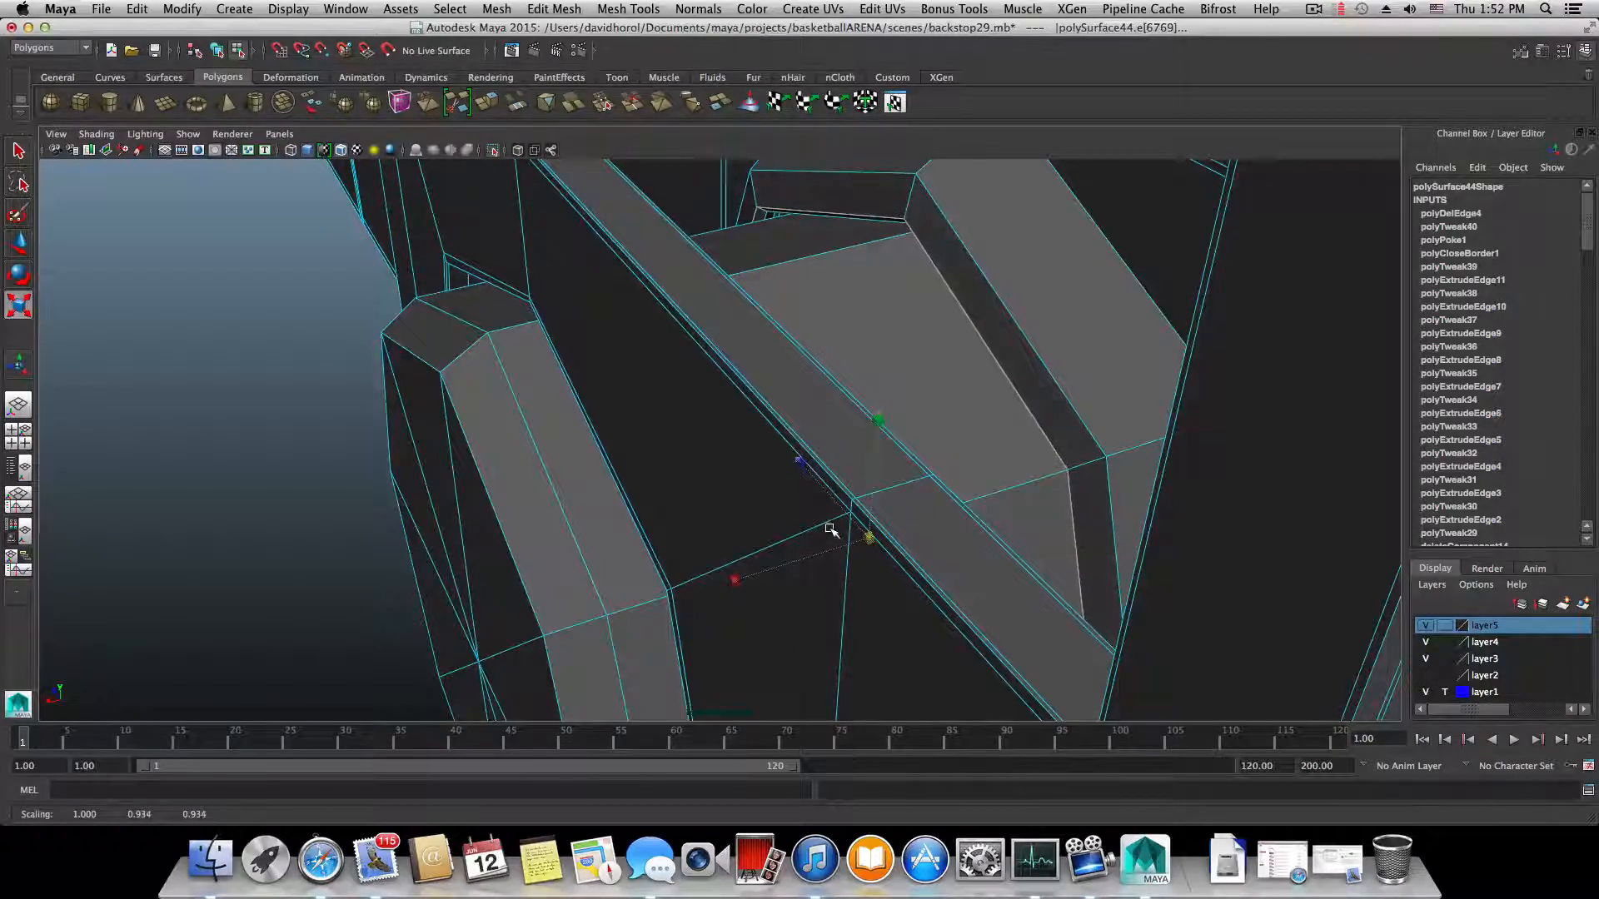
alt+drag(831, 529, 885, 597)
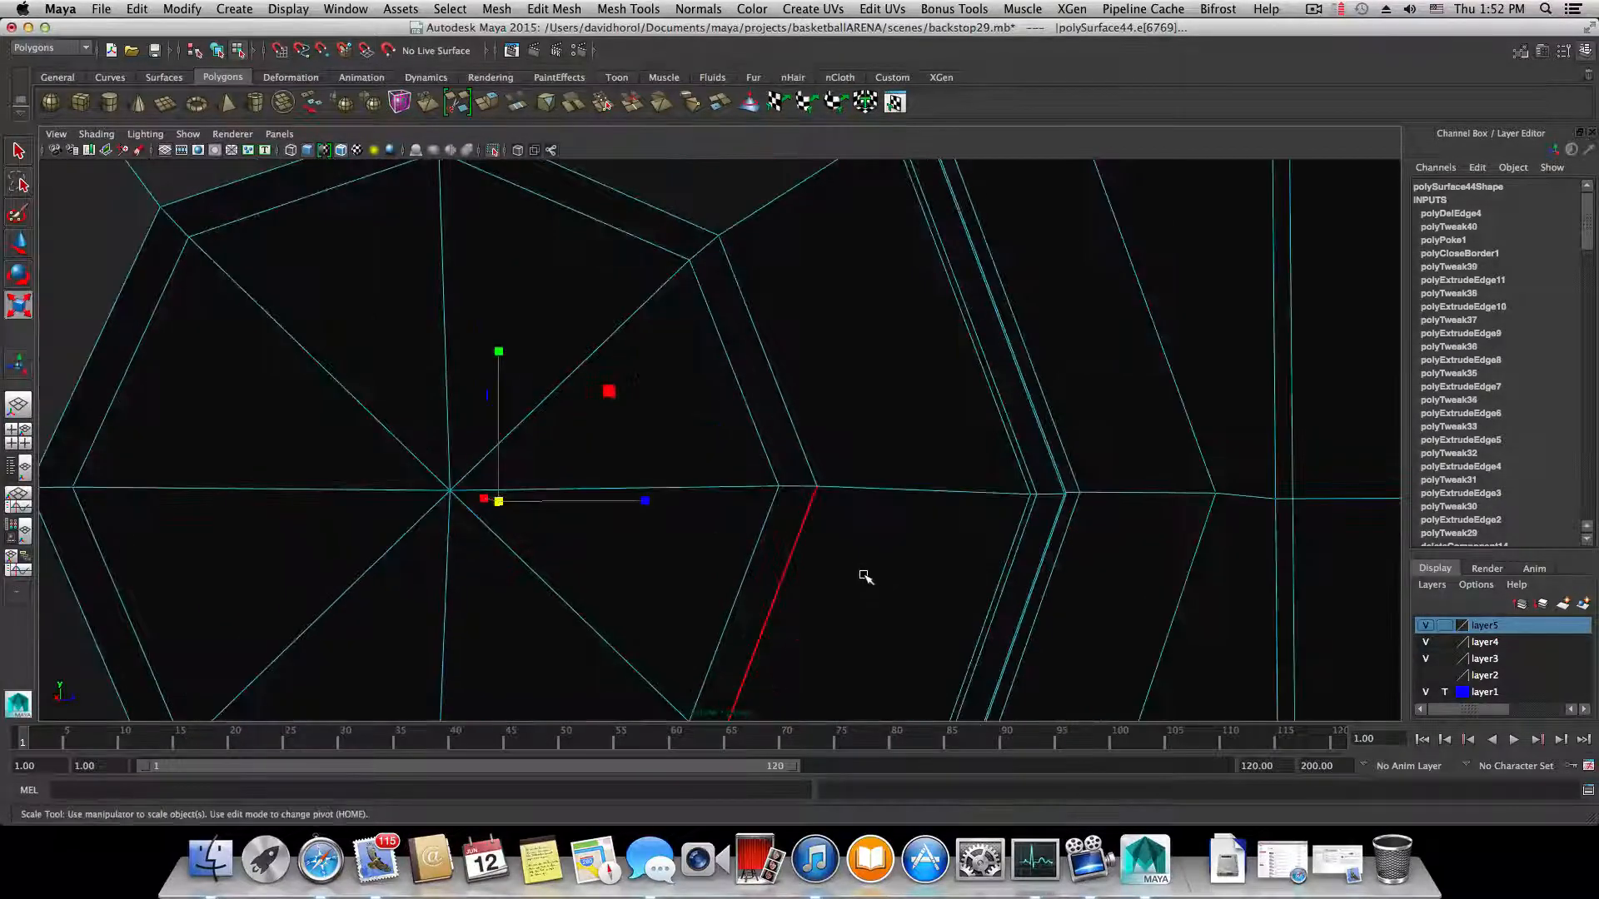
- Insert a supporting edge loop on the tube near its entrance and one on each side of the raised rim's outer edge
key(F8)
click(898, 511)
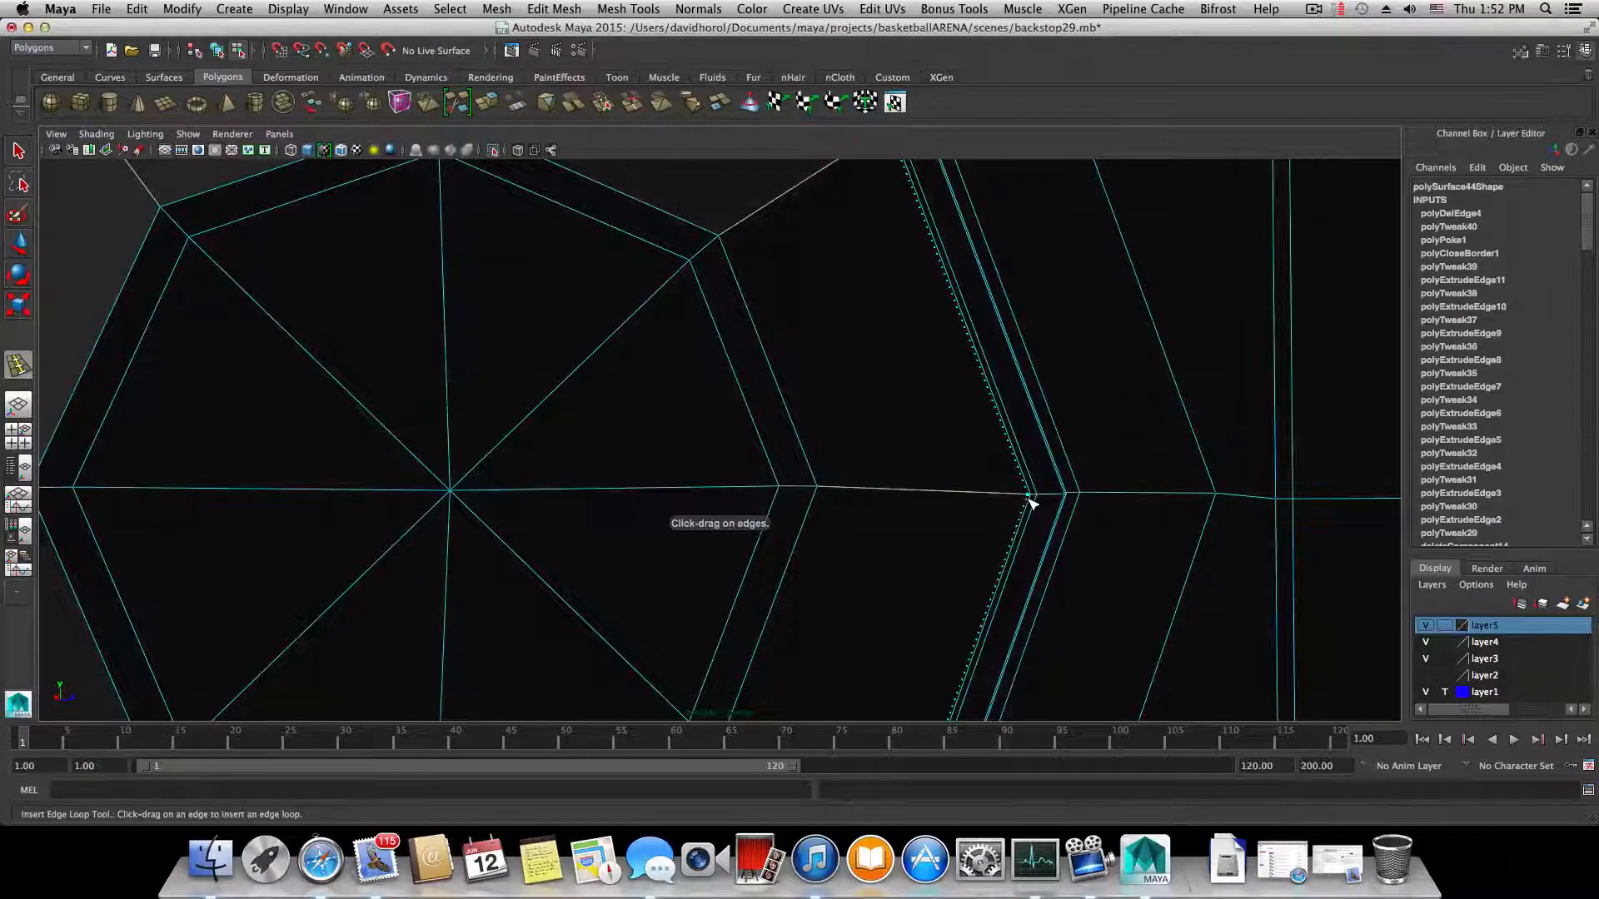
alt+drag(1112, 498, 876, 520)
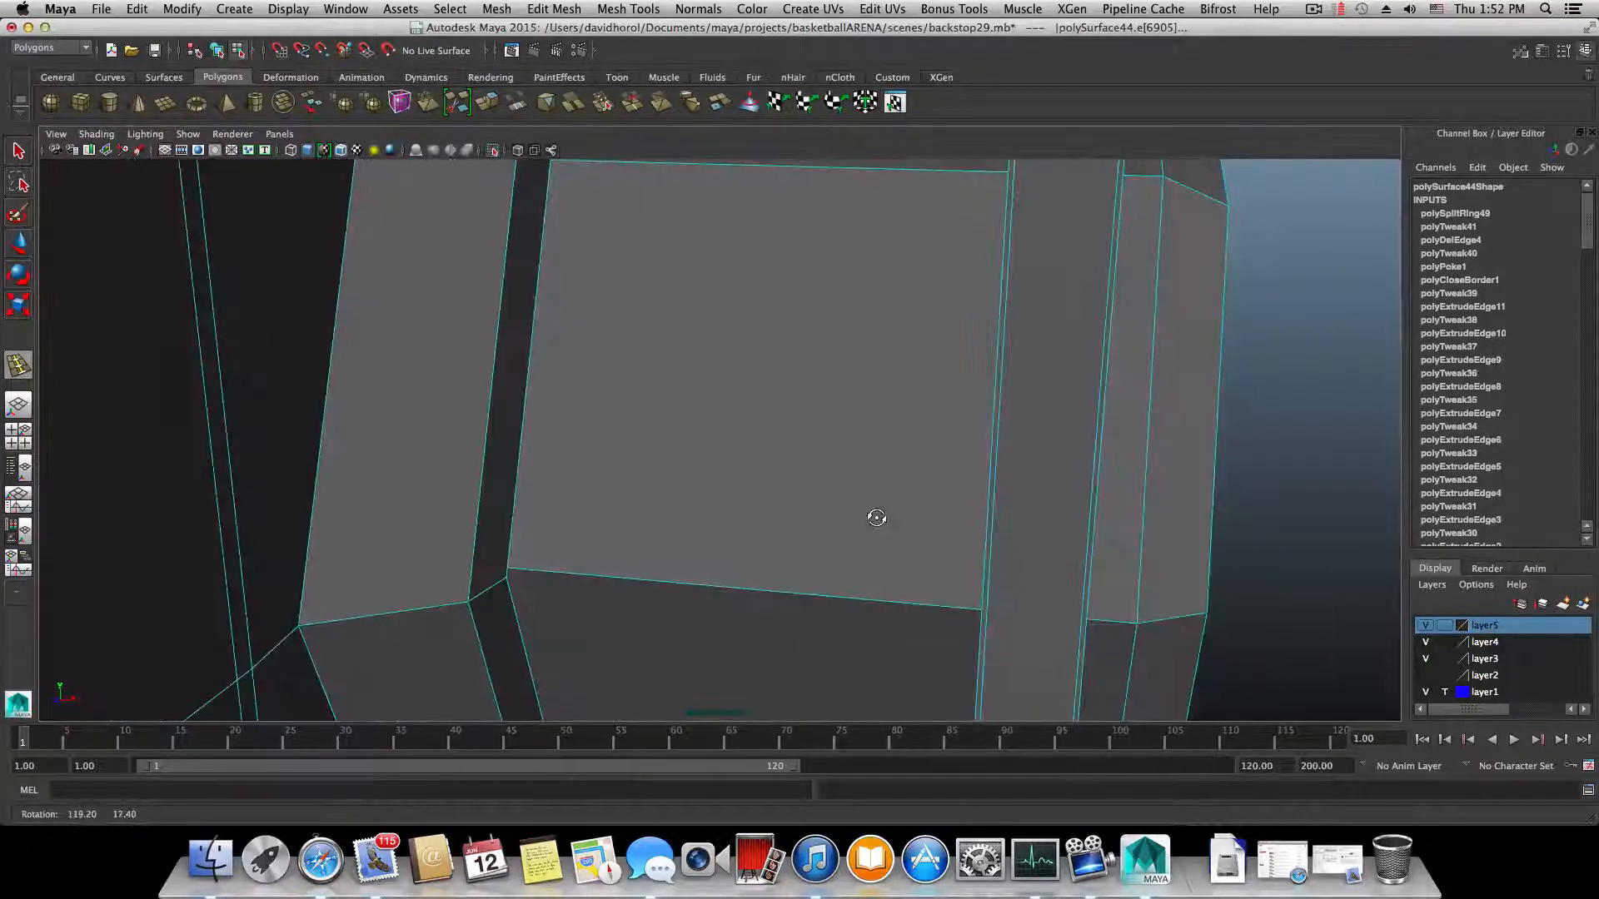
mouse_move(875, 520)
alt+right_down()
mouse_move(242, 542)
mouse_move(252, 551)
alt+right_up()
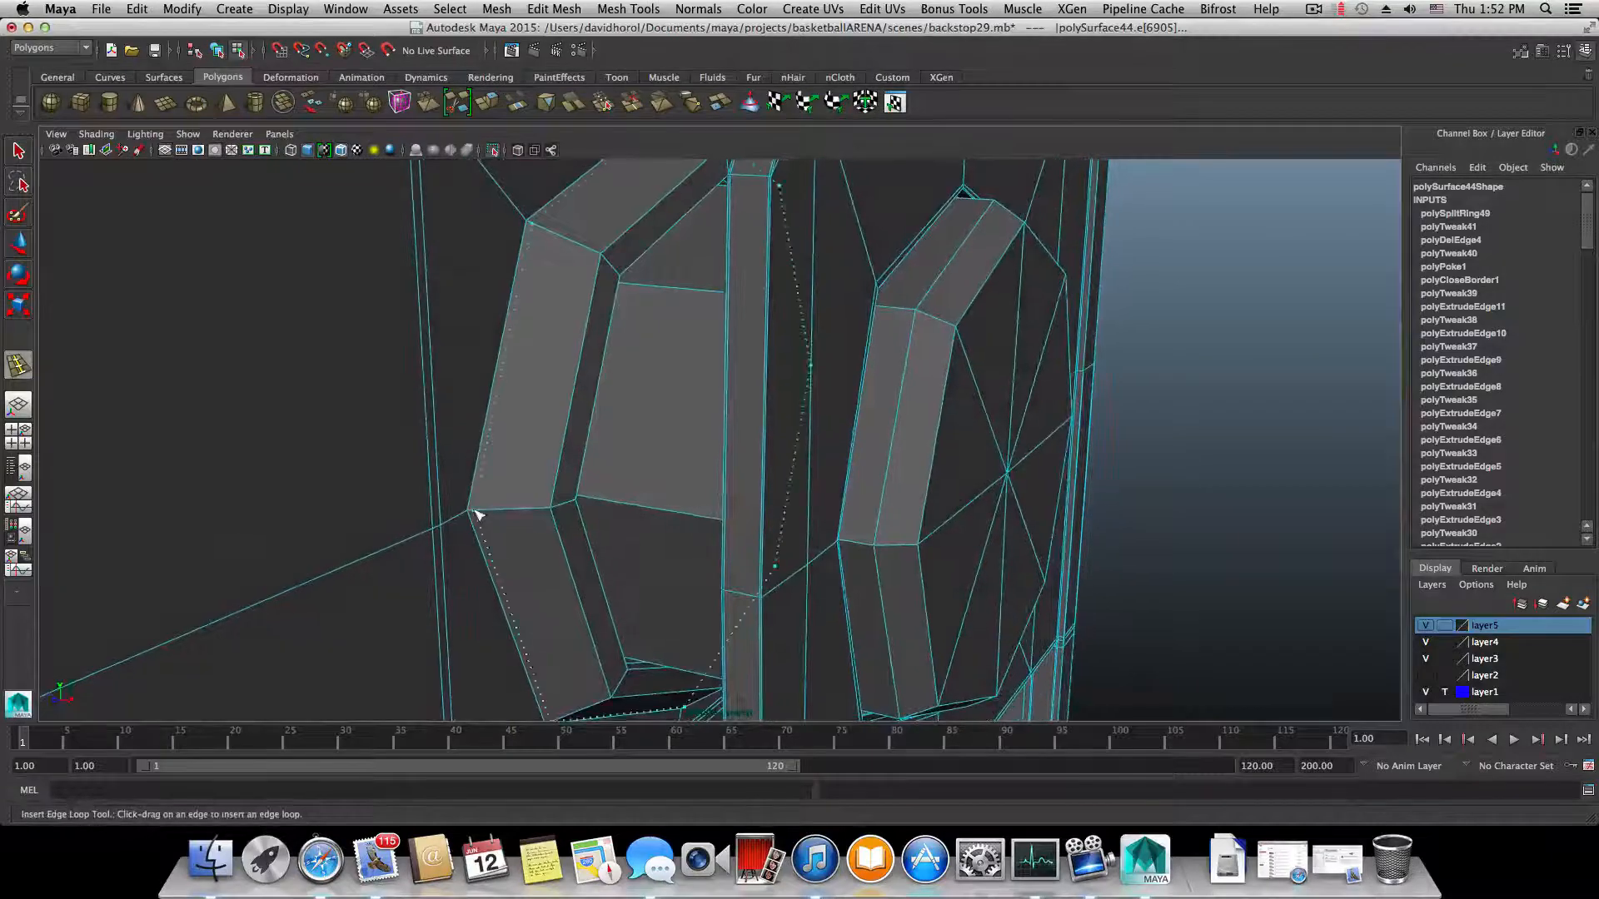
drag(473, 516, 465, 518)
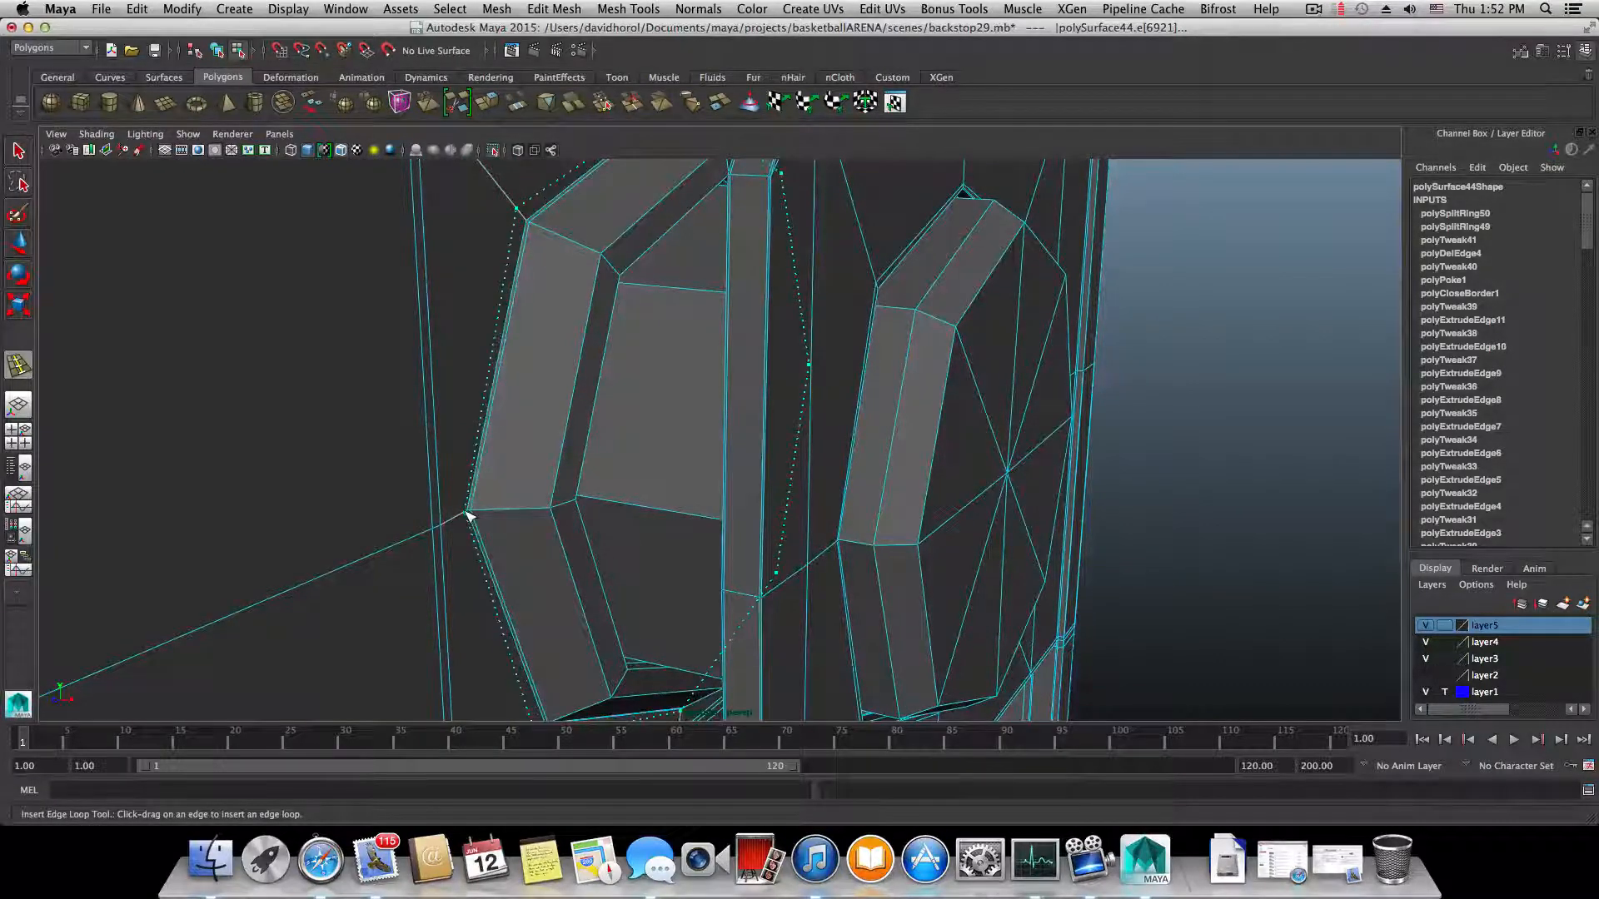
click(467, 517)
- Insert supporting edge loops along the raised rim's inner edge and beside the tube's base
drag(571, 514, 561, 509)
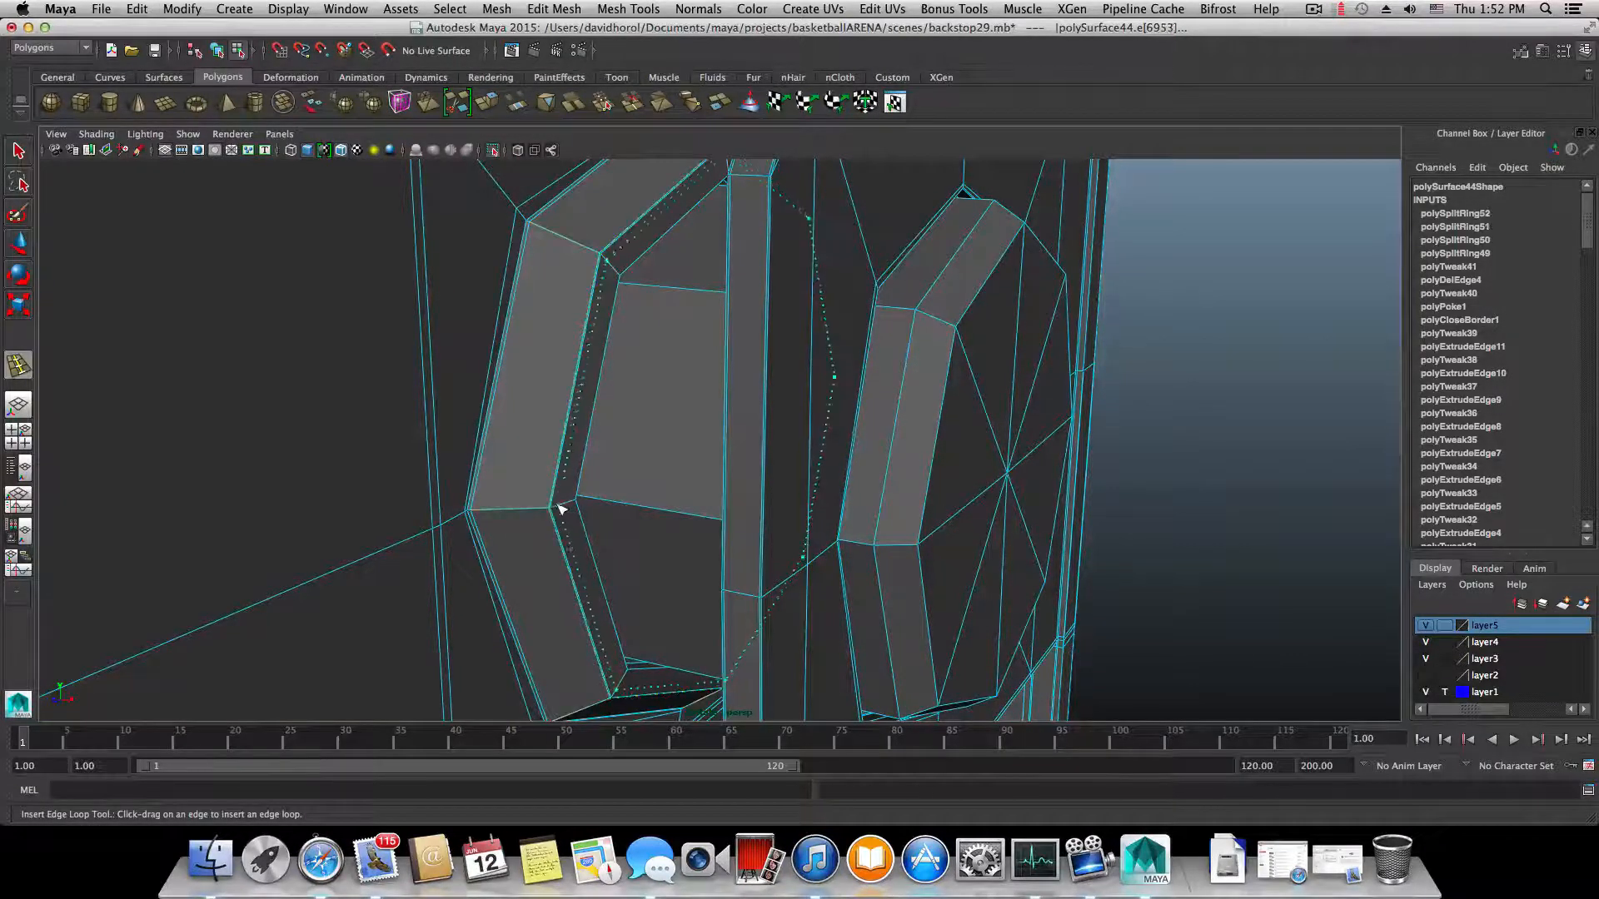
click(555, 512)
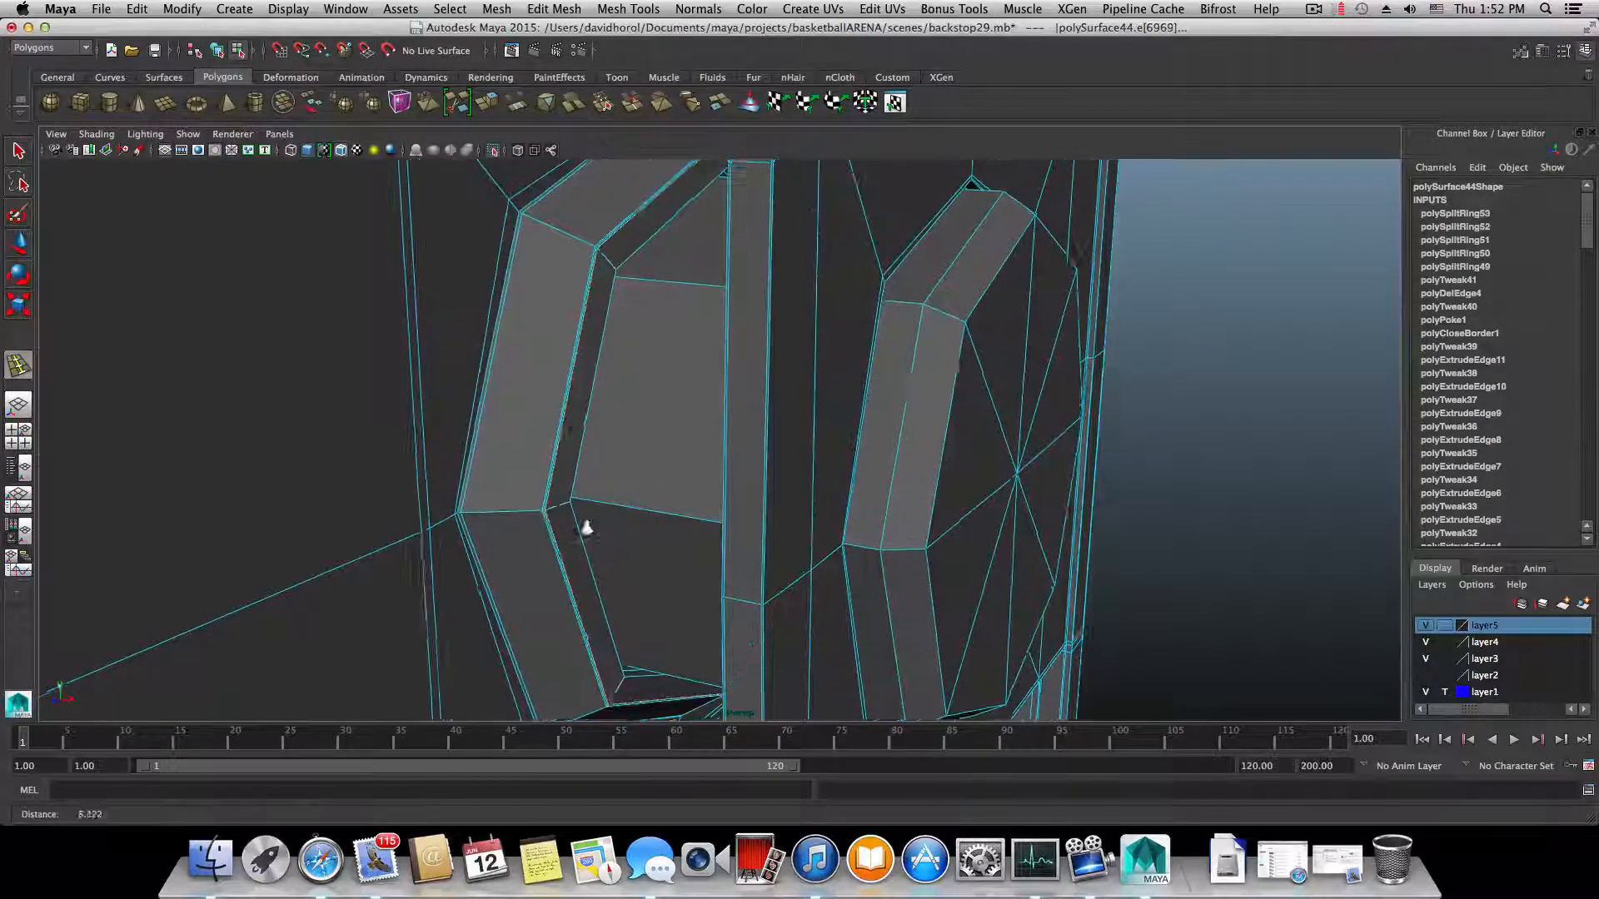
scroll(504, 520, up, 3)
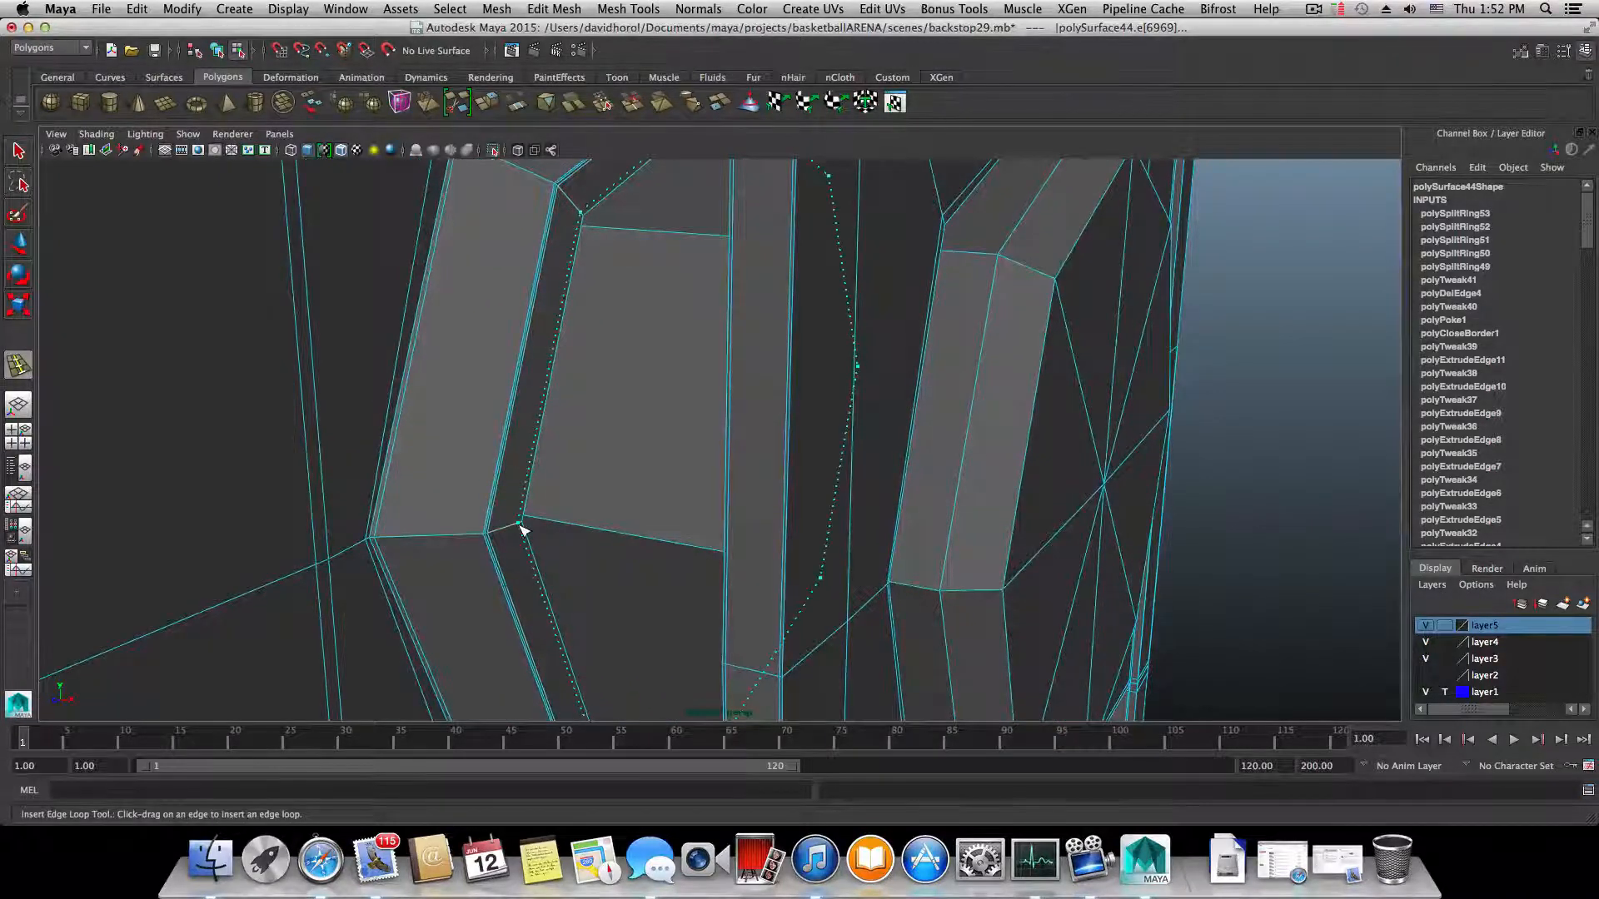
click(521, 528)
- Select the vertices of the tube's capped end and move them slightly outward along X, away from the plate
alt+drag(561, 542, 642, 560)
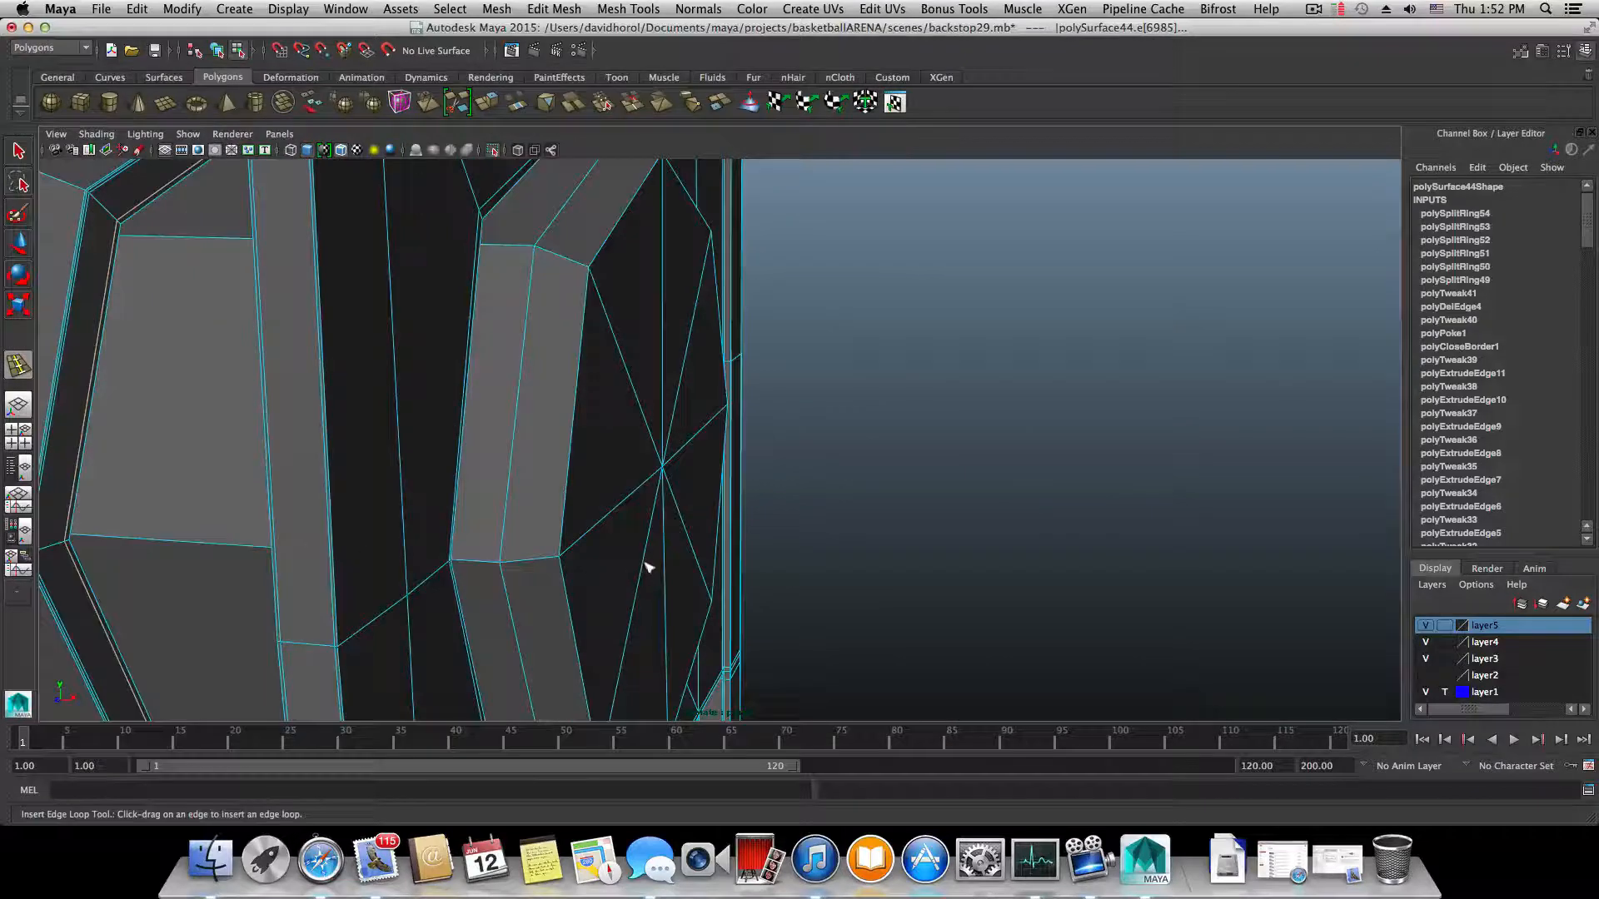
alt+drag(553, 511, 635, 464)
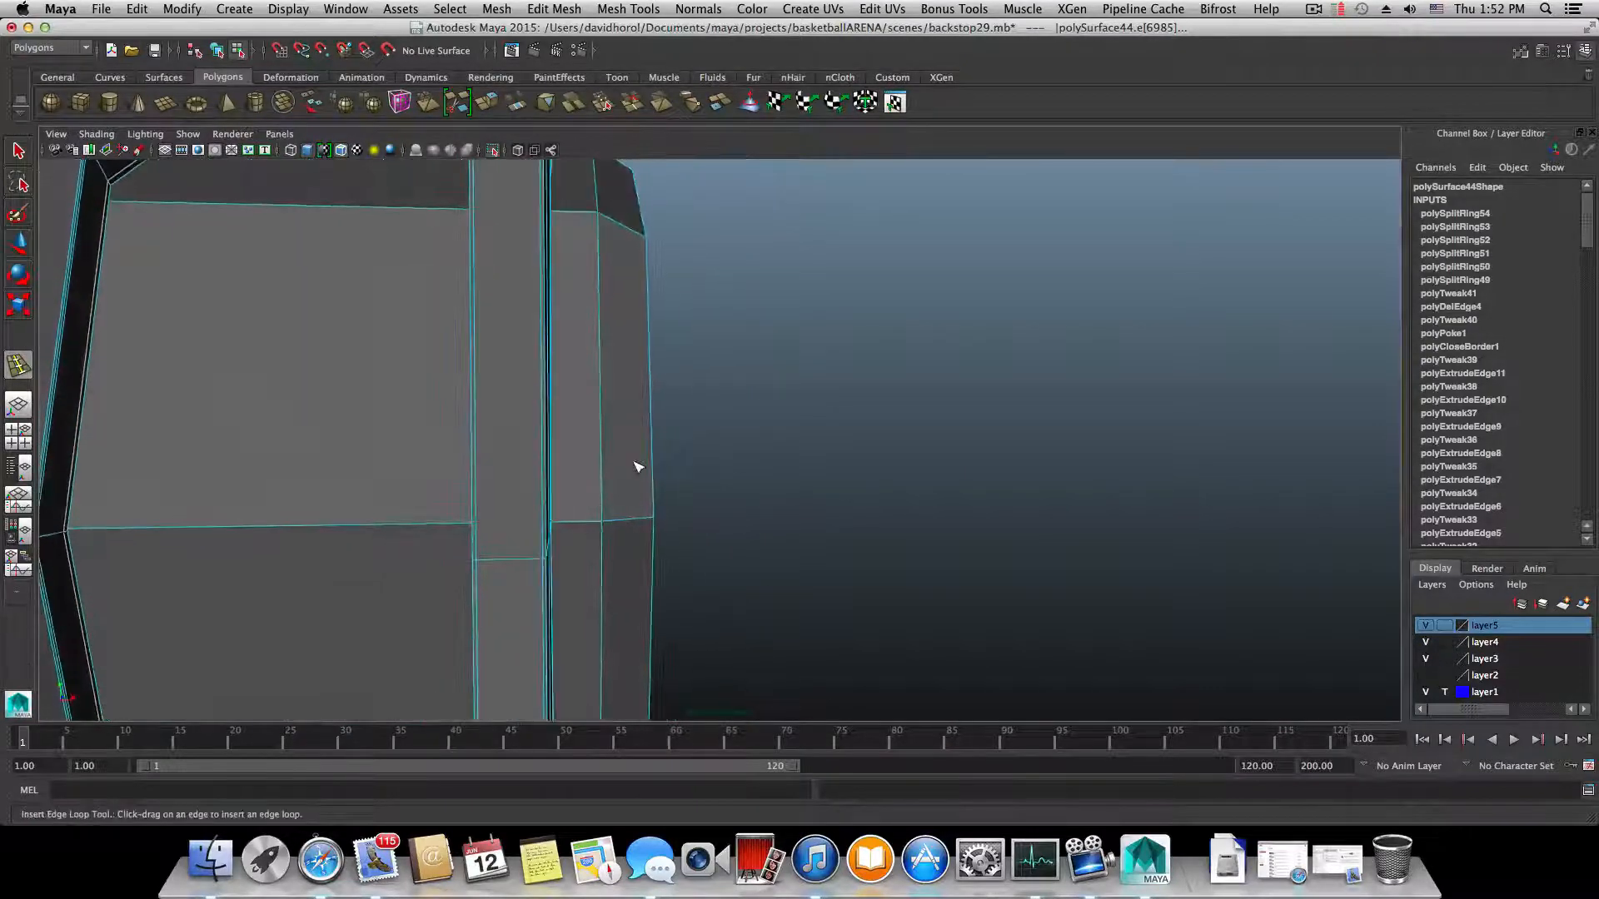
right_drag(632, 461, 568, 462)
alt+drag(569, 462, 704, 281)
key(q)
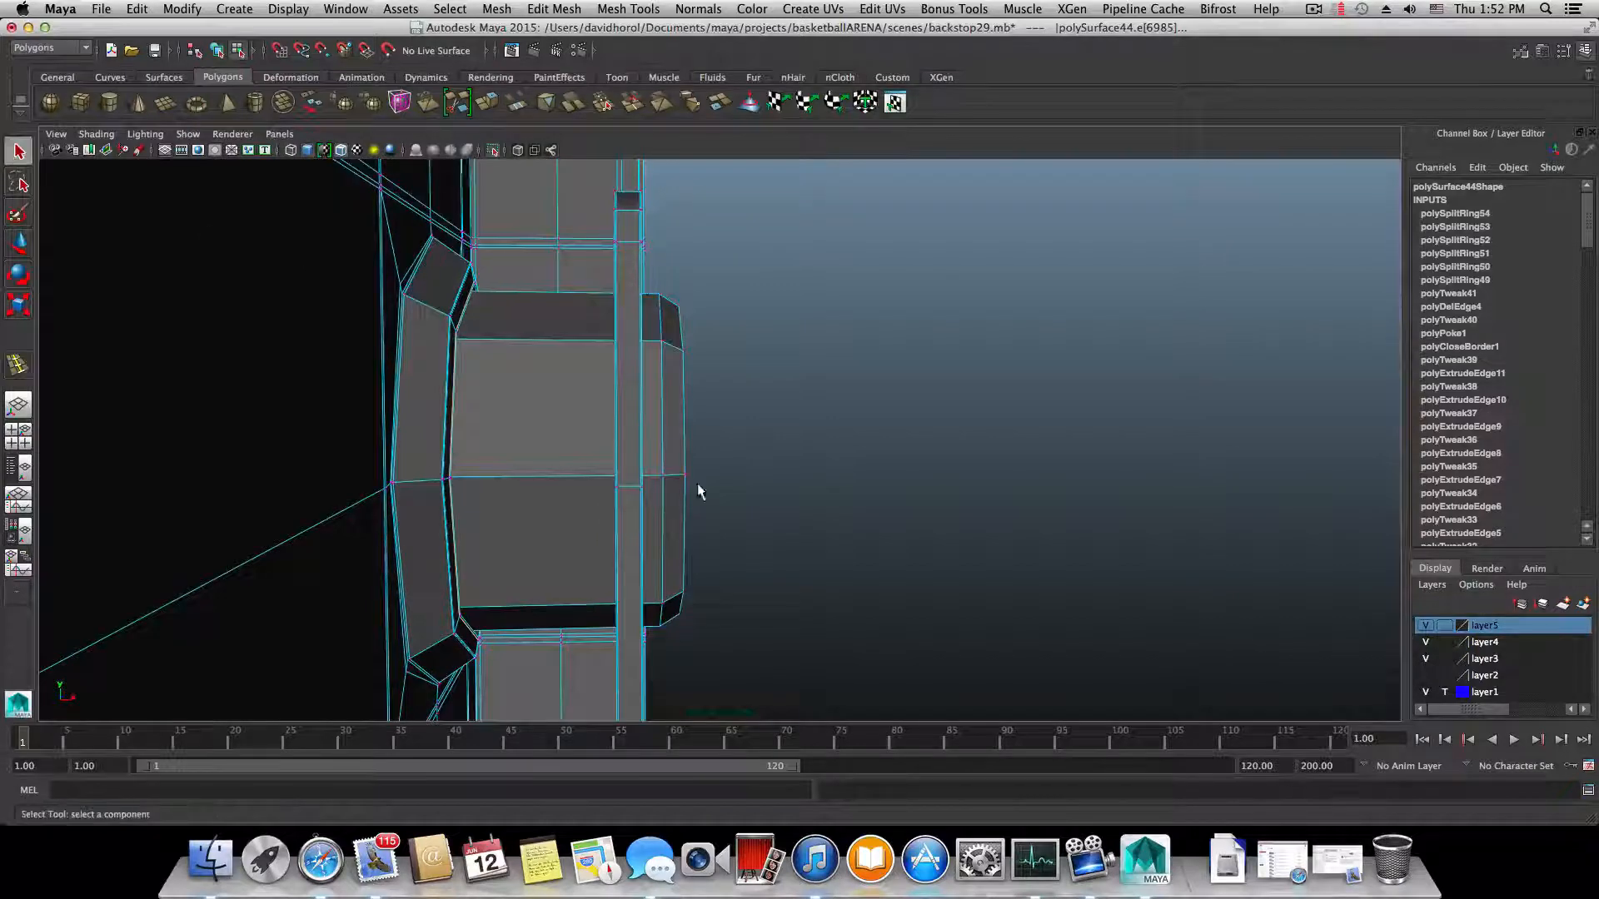
drag(735, 660, 747, 701)
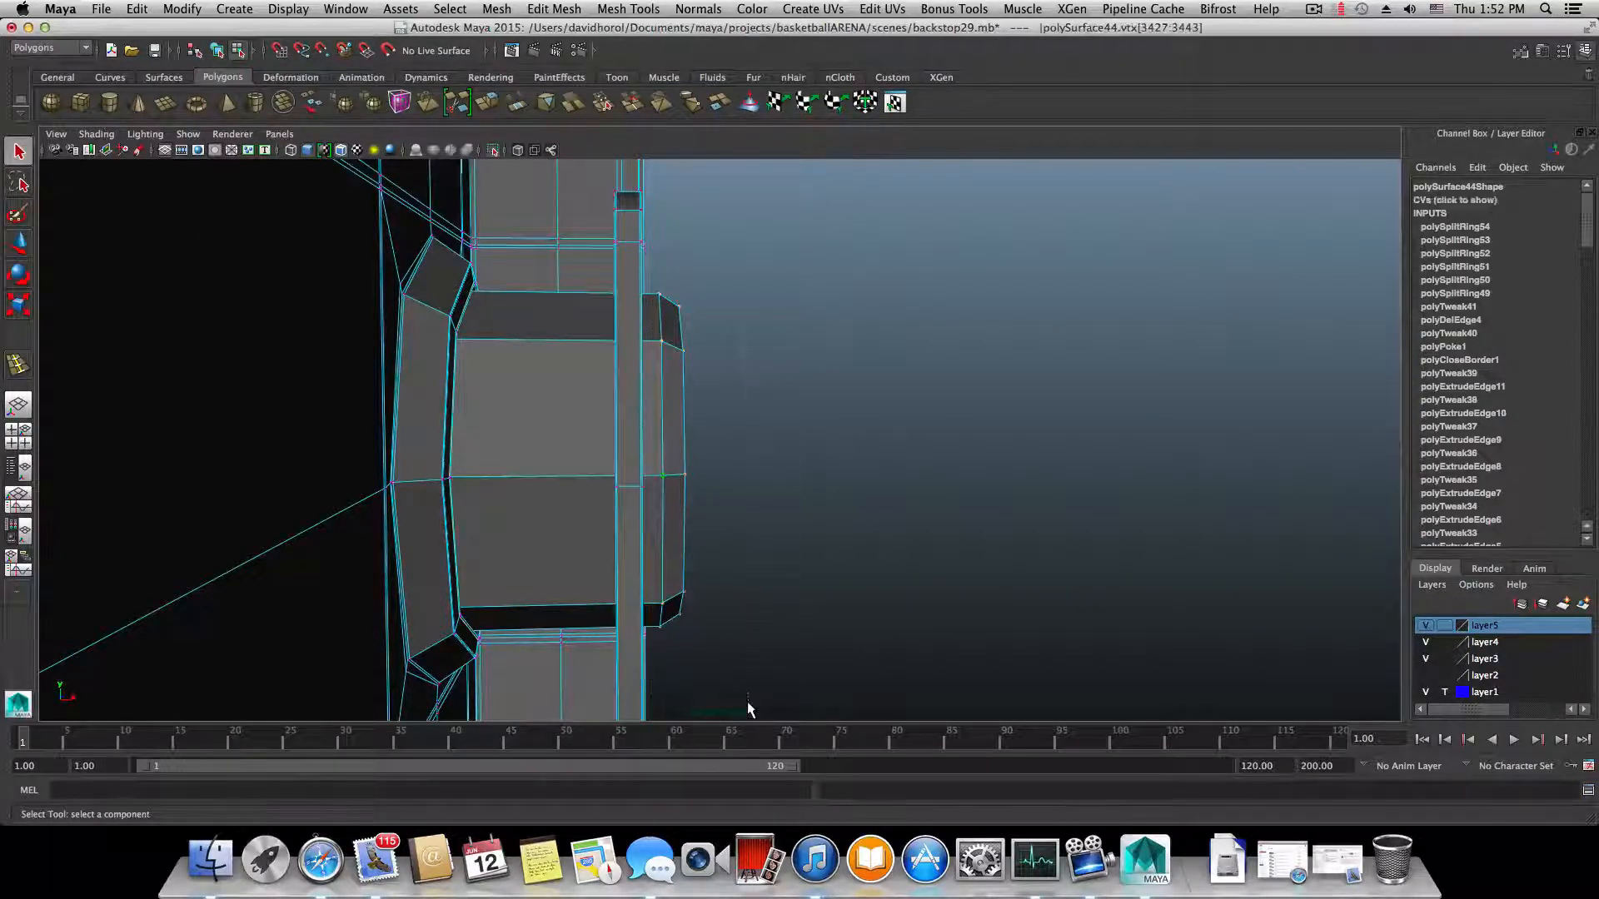
key(w)
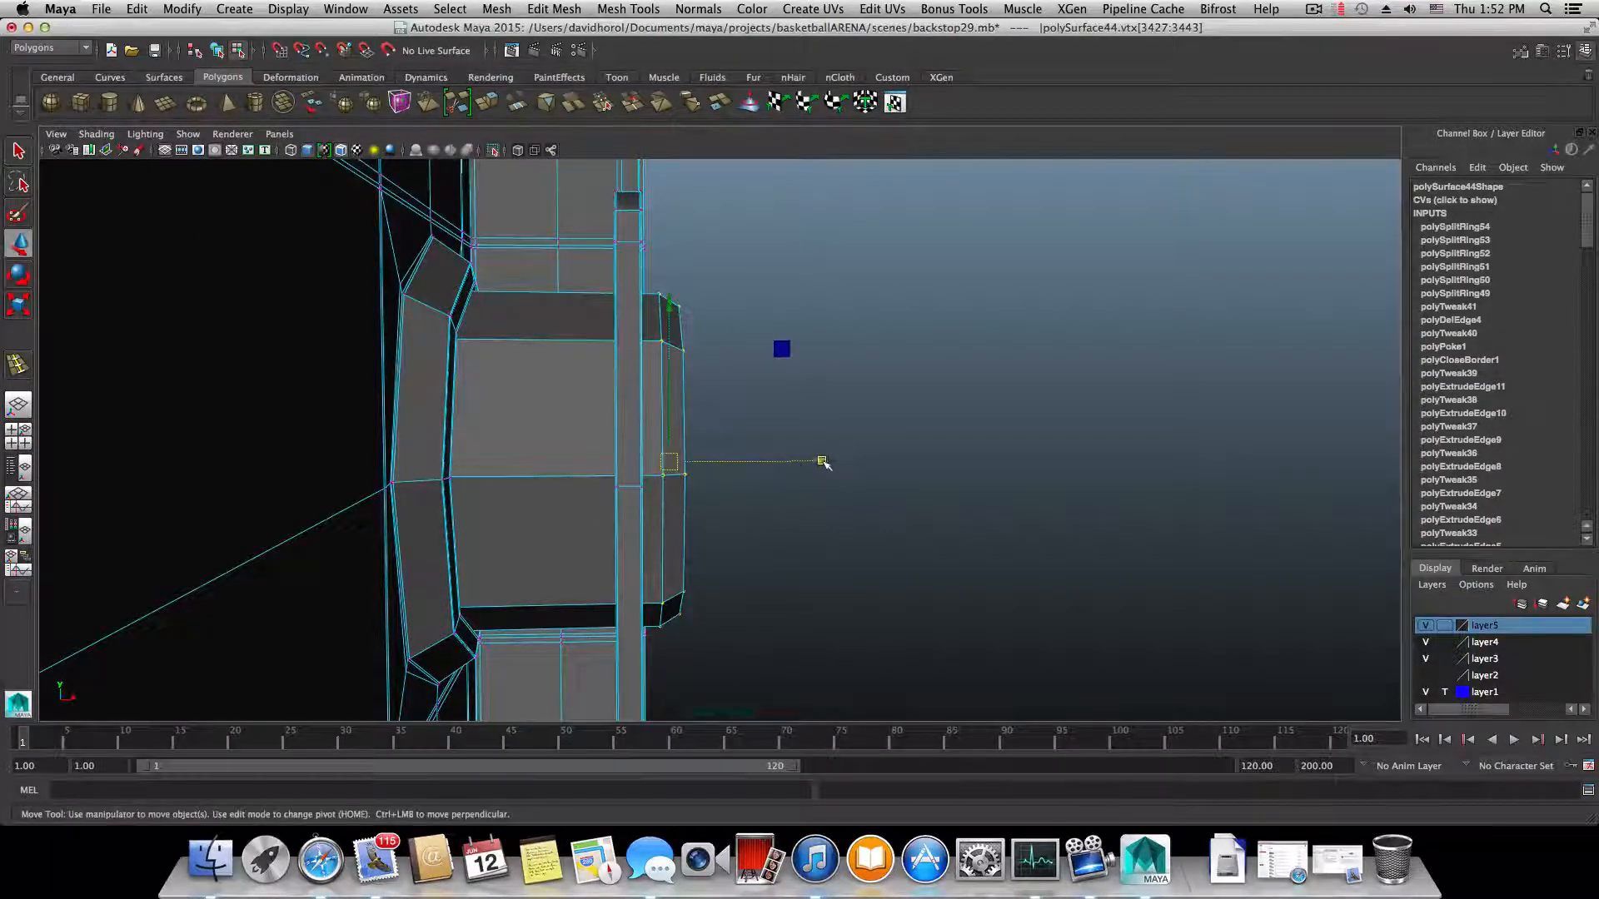
mouse_move(825, 463)
mouse_down()
mouse_move(847, 486)
mouse_move(560, 500)
mouse_move(492, 478)
mouse_move(521, 485)
mouse_move(524, 458)
mouse_move(725, 510)
mouse_move(796, 497)
mouse_move(779, 512)
mouse_move(764, 475)
mouse_move(798, 484)
mouse_move(848, 463)
mouse_up()
- Select the edge loop where the tube's side meets the cap's bevel and scale it
alt+drag(784, 510, 450, 504)
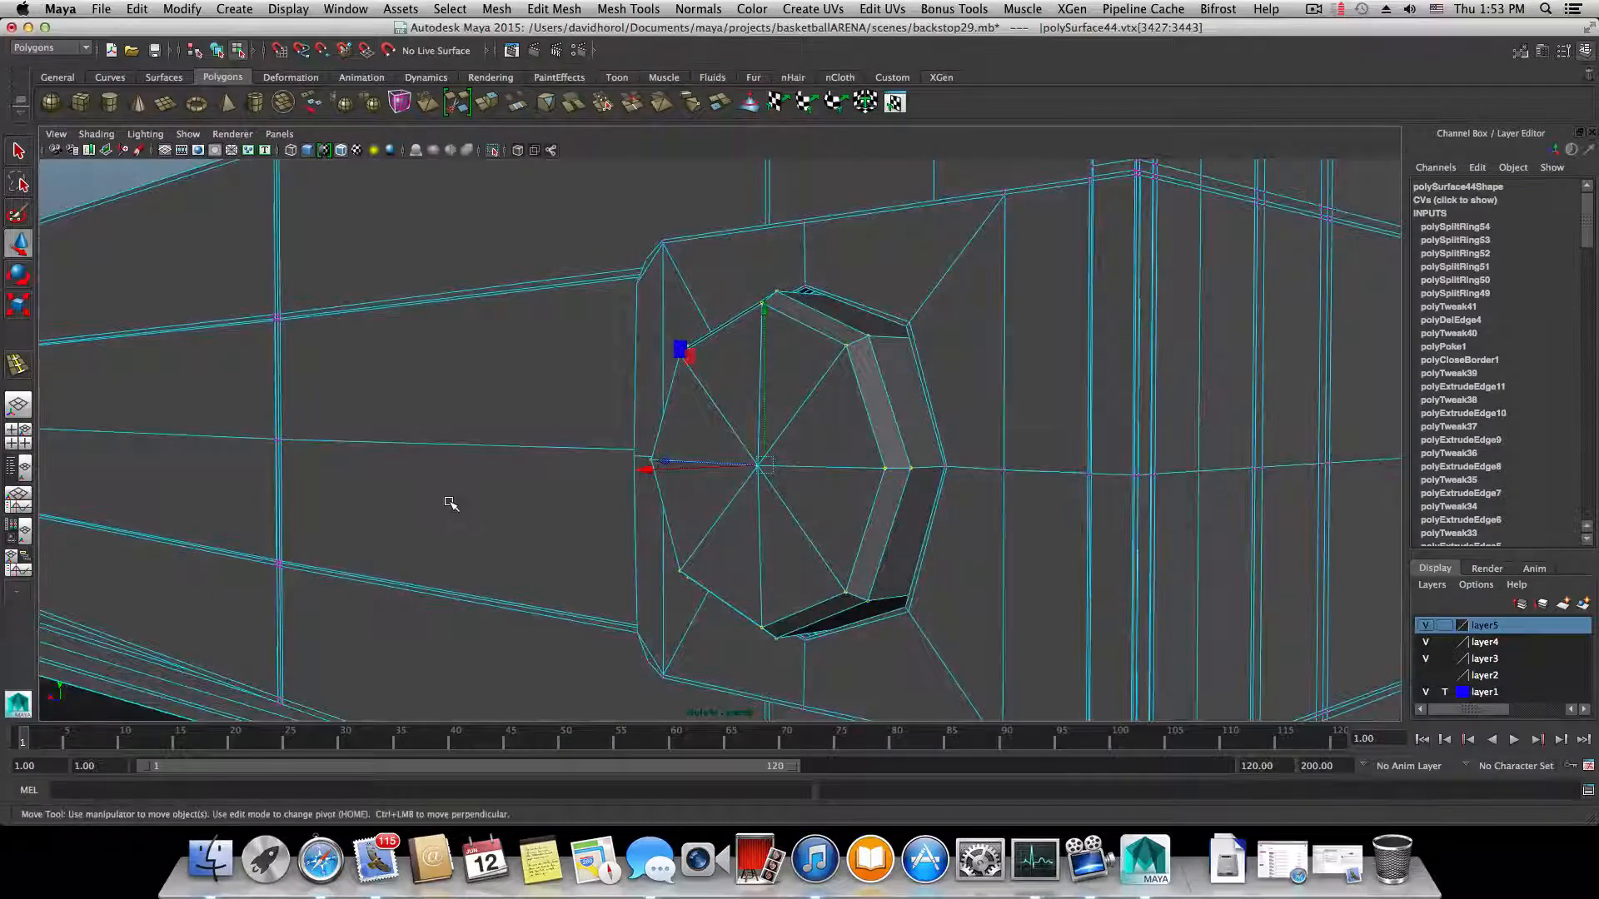
alt+drag(947, 526, 813, 499)
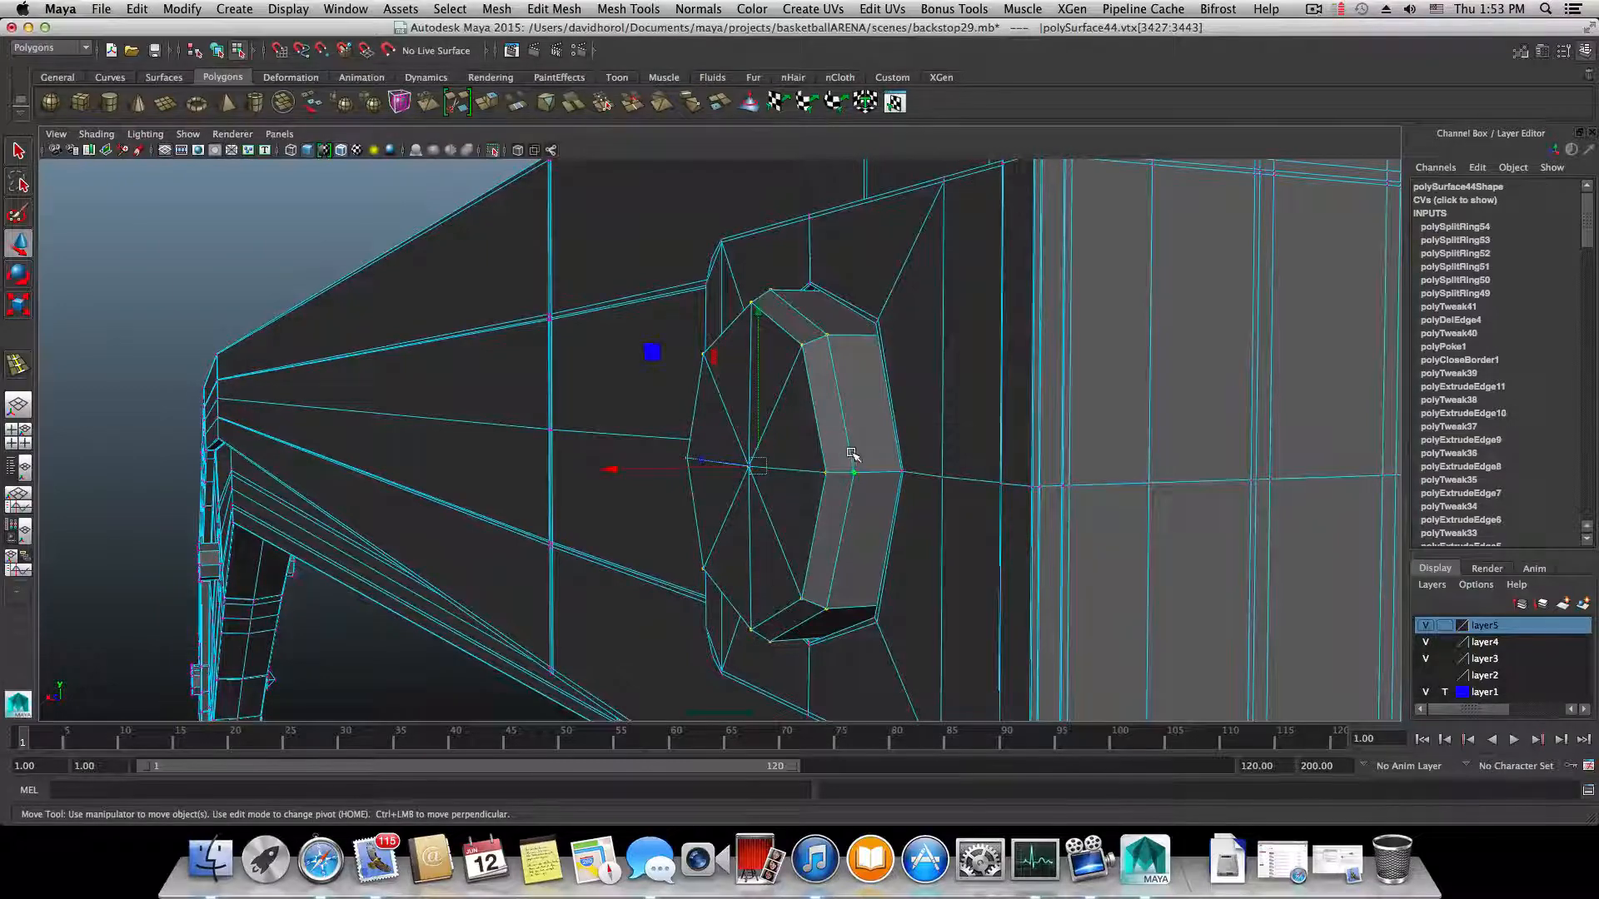
right_drag(851, 454, 847, 414)
click(845, 429)
key(r)
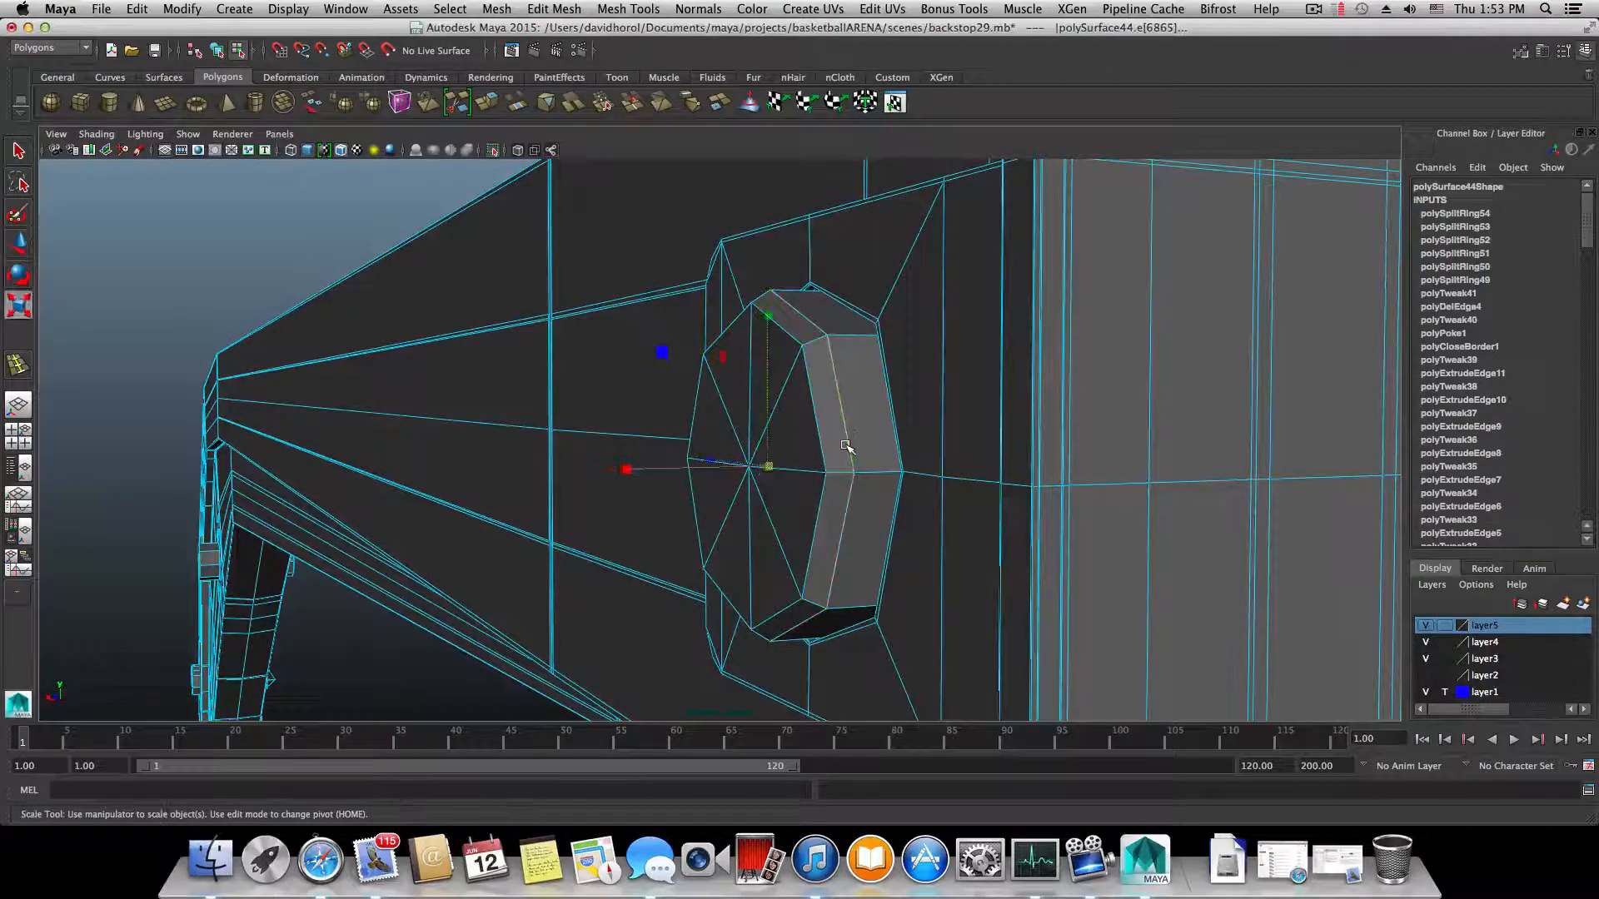
drag(769, 468, 866, 510)
- Insert a supporting edge loop next to the cap's bevel and check the mesh in smooth preview
key(F8)
alt+drag(648, 477, 667, 464)
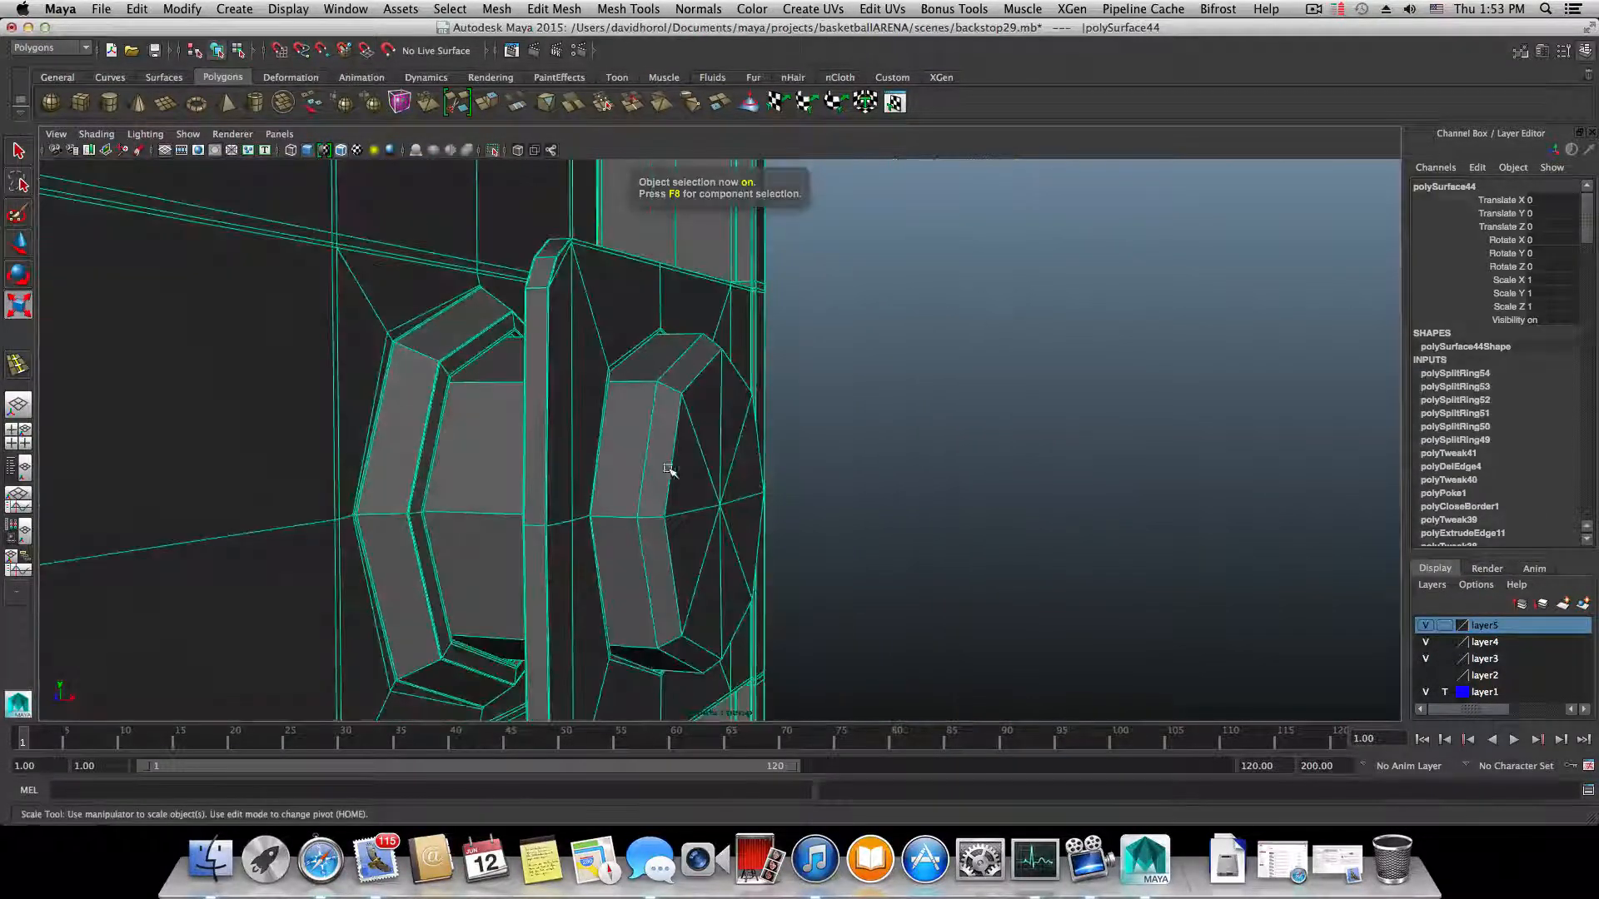
shift+right_drag(667, 480, 613, 485)
alt+drag(613, 485, 671, 530)
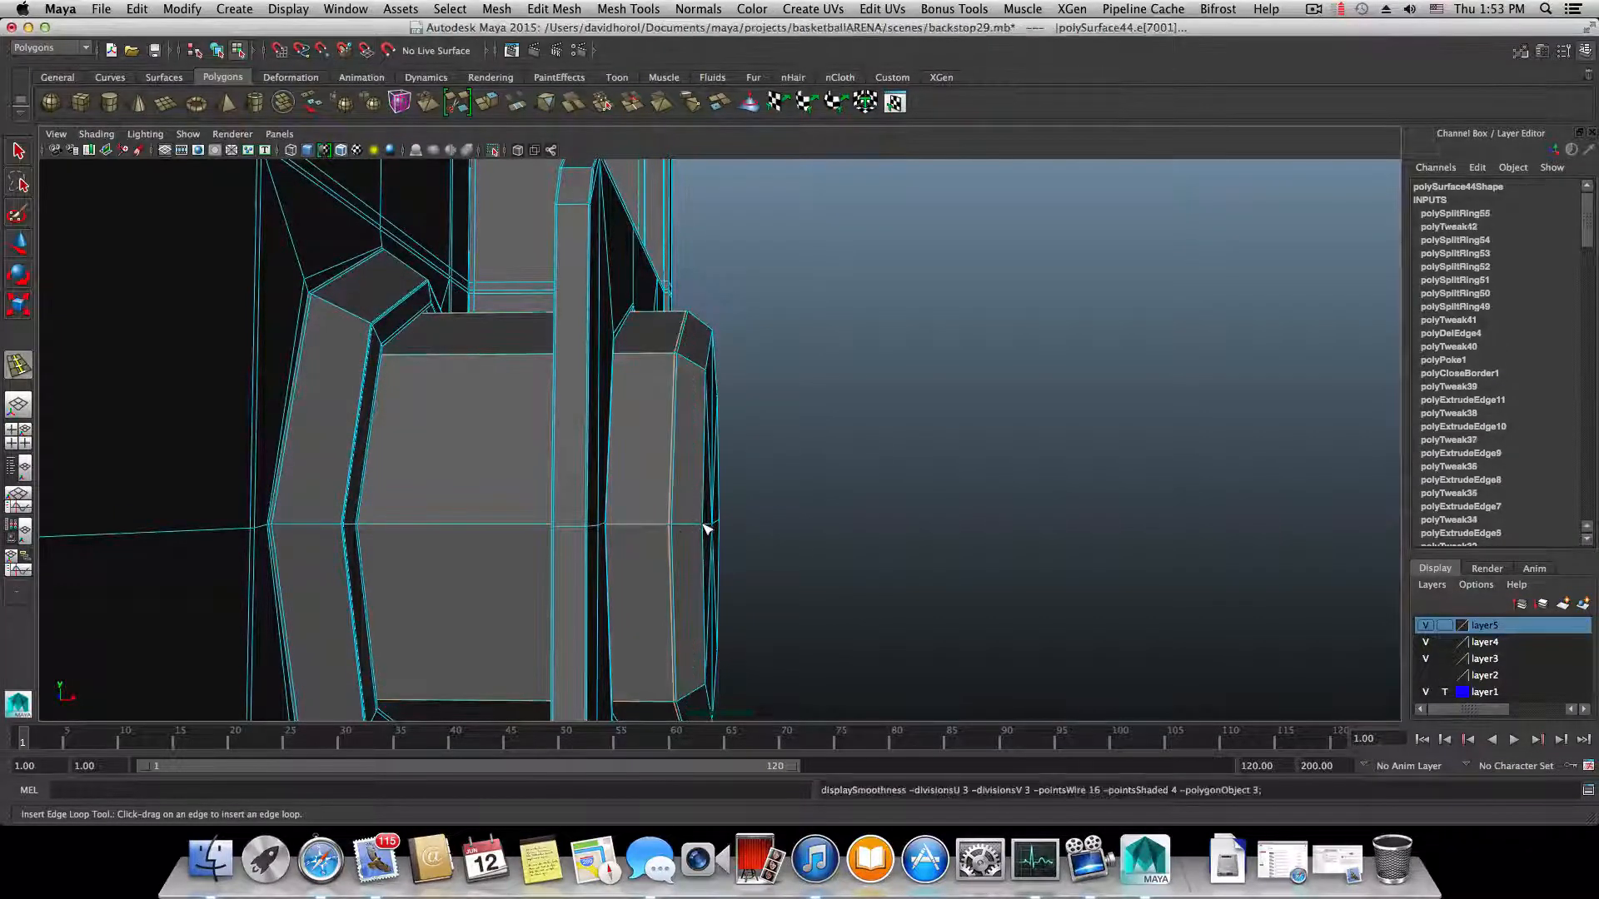
alt+drag(732, 535, 600, 589)
key(1)
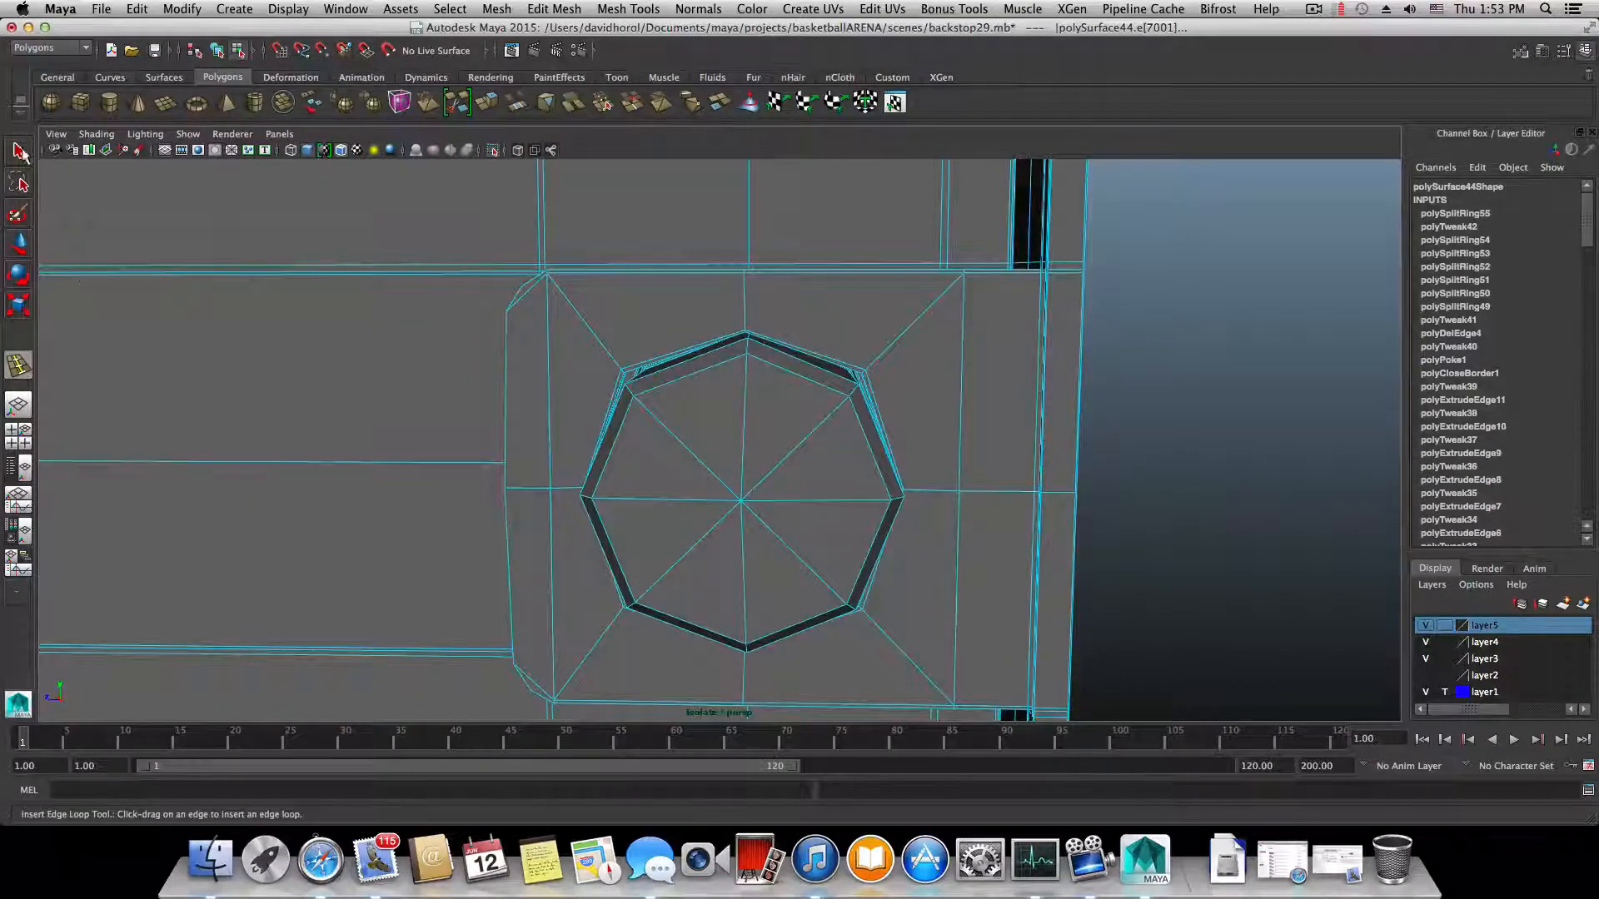
- Select the cap's centre vertex, return to object selection, and inspect the cap, plate and raised rim from several angles
click(20, 150)
right_drag(732, 495, 662, 490)
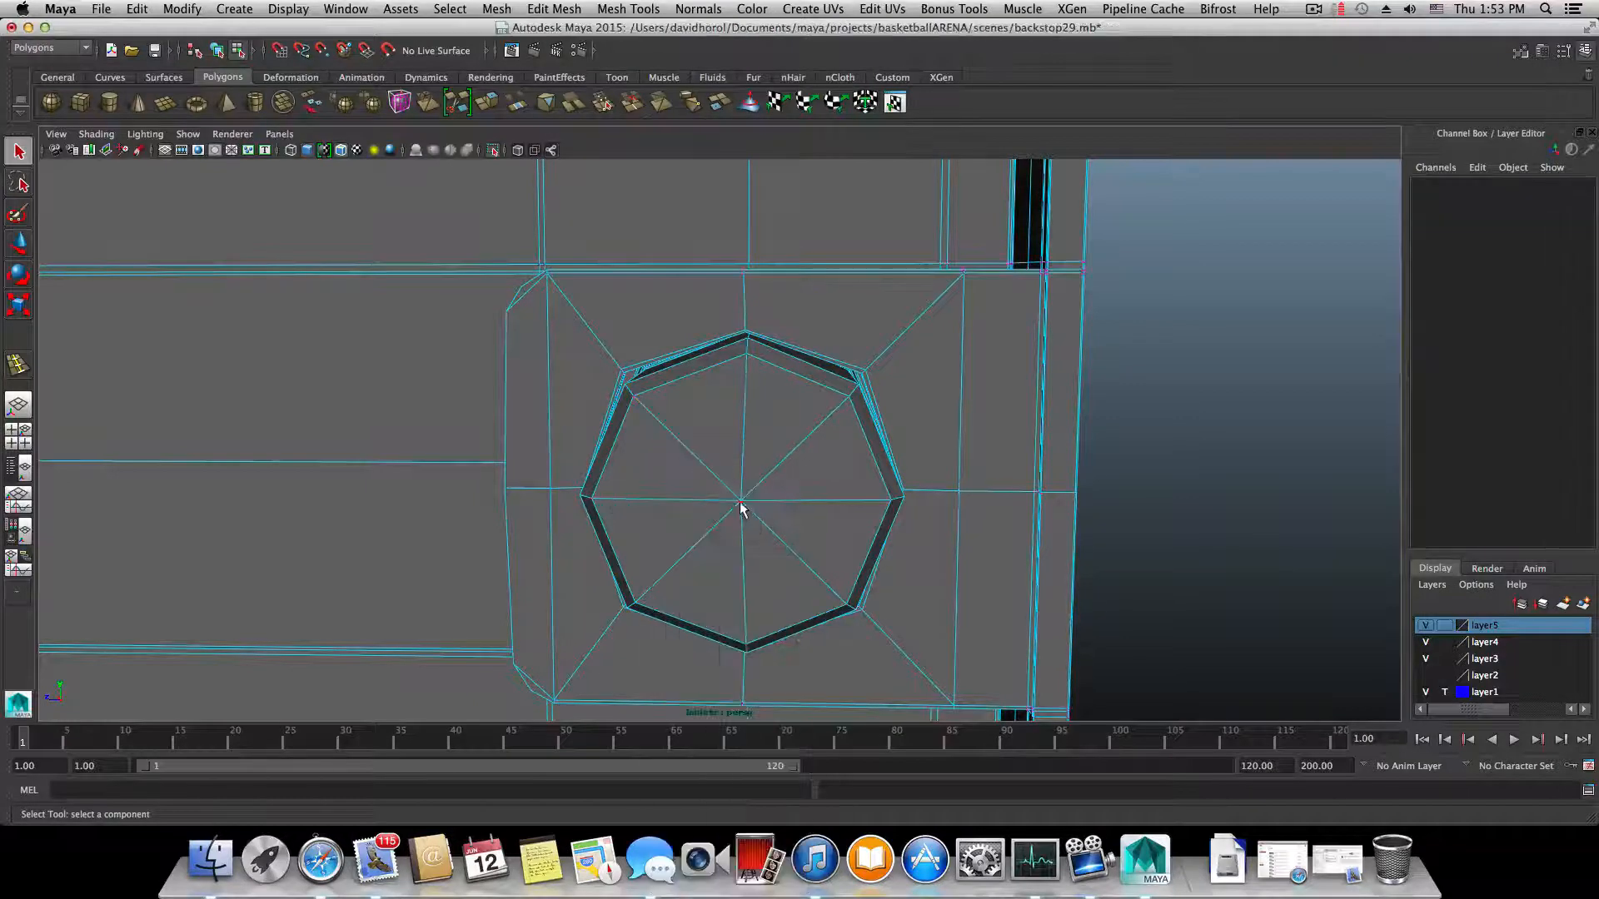
scroll(853, 588, down, 5)
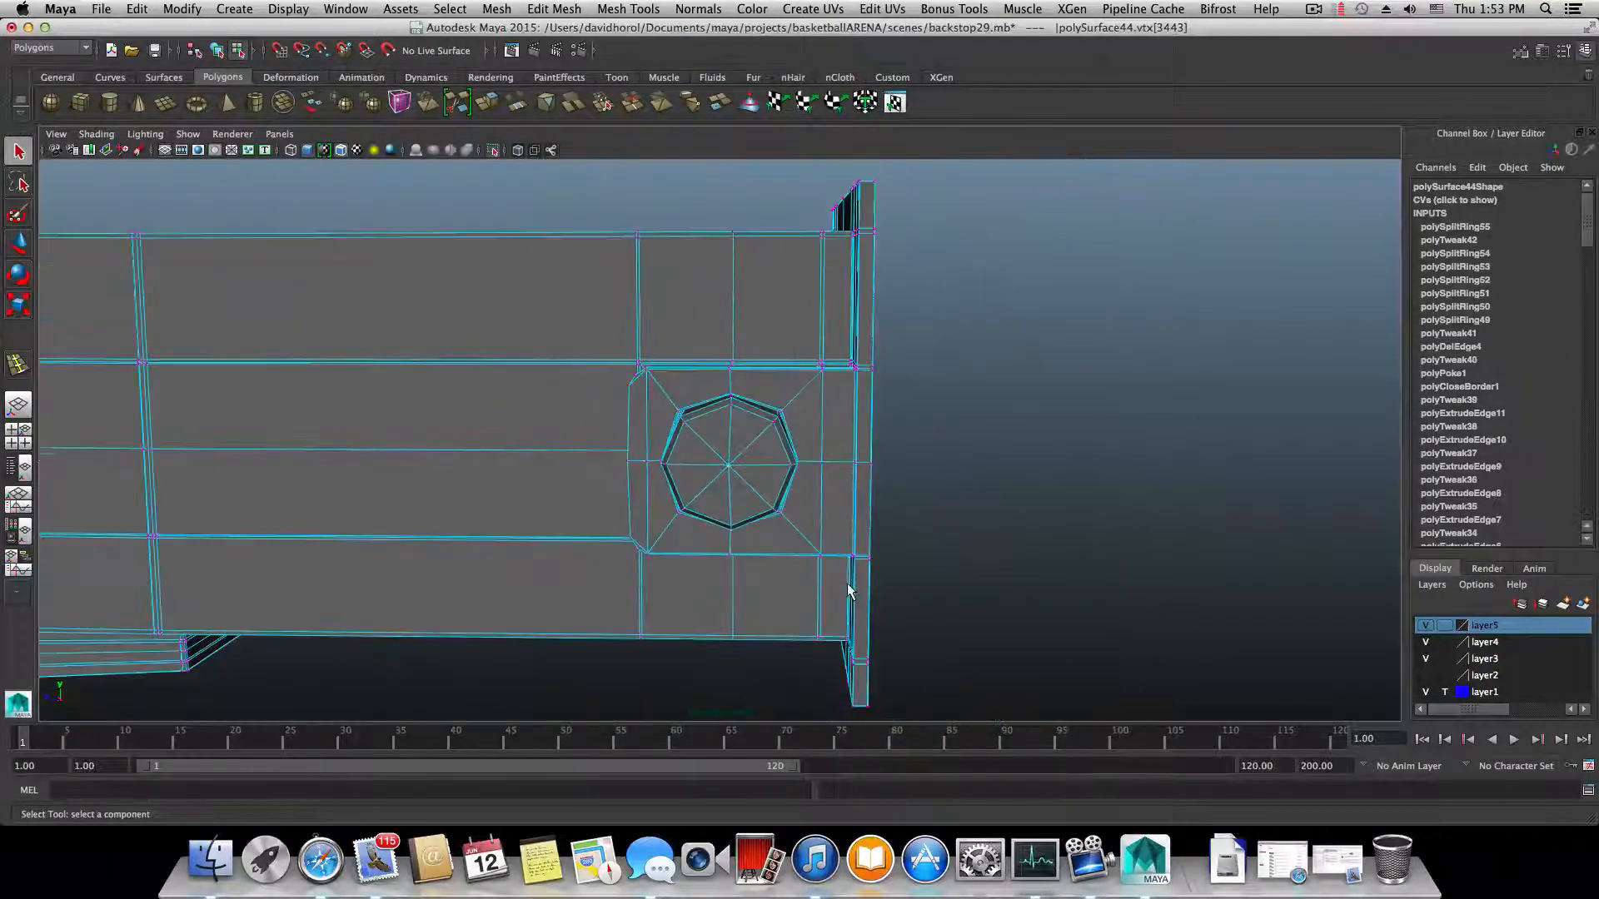
scroll(849, 589, up, 5)
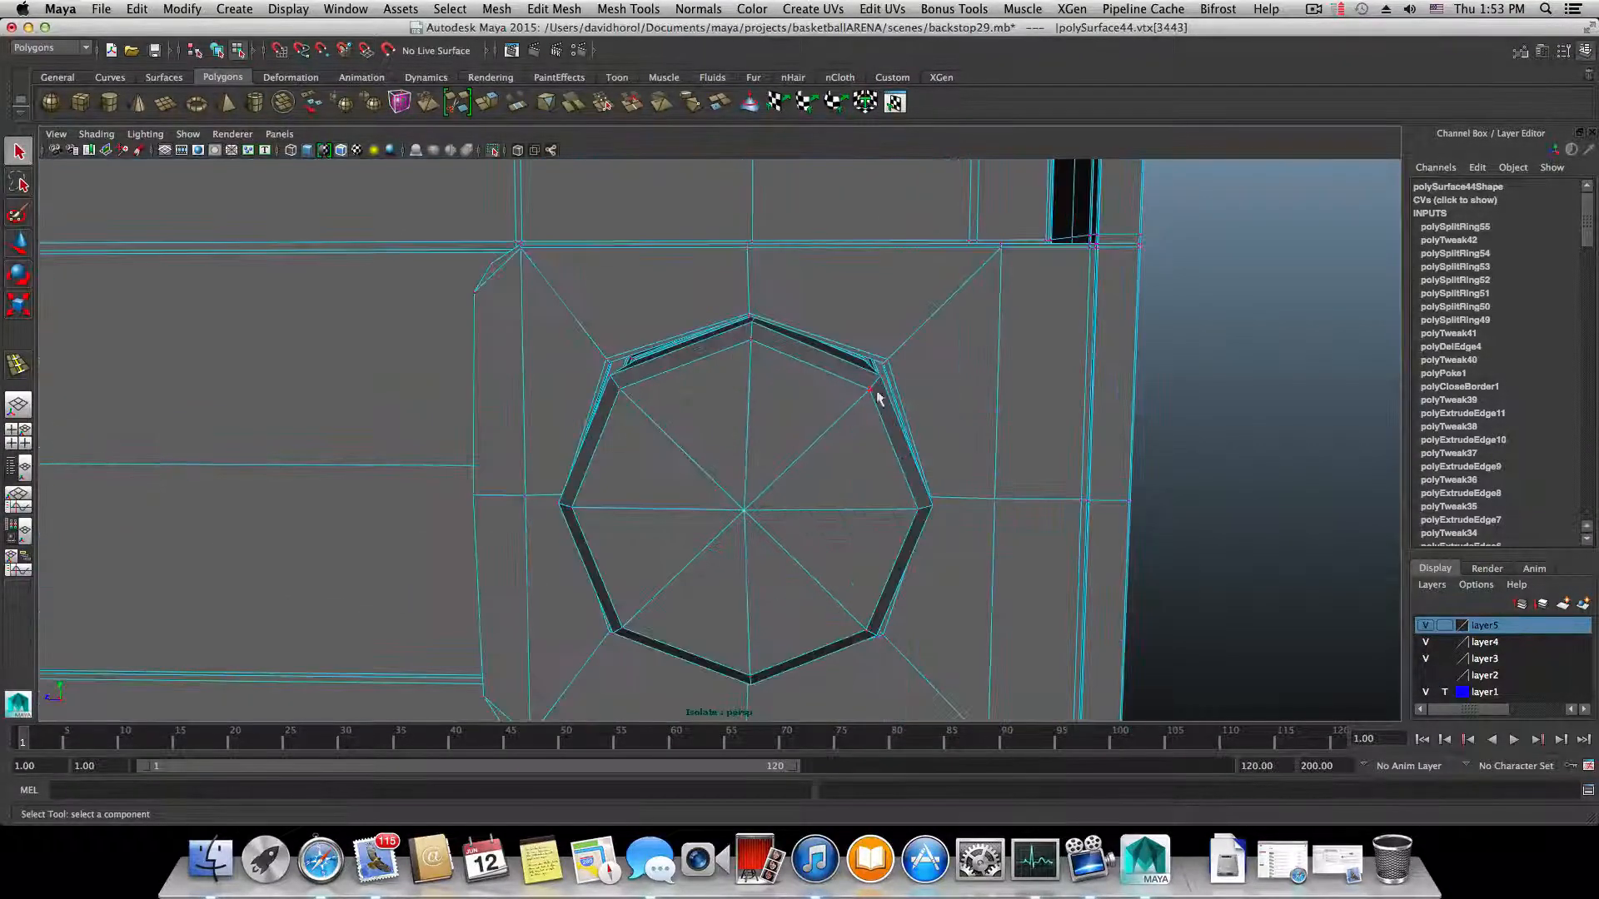
key(F8)
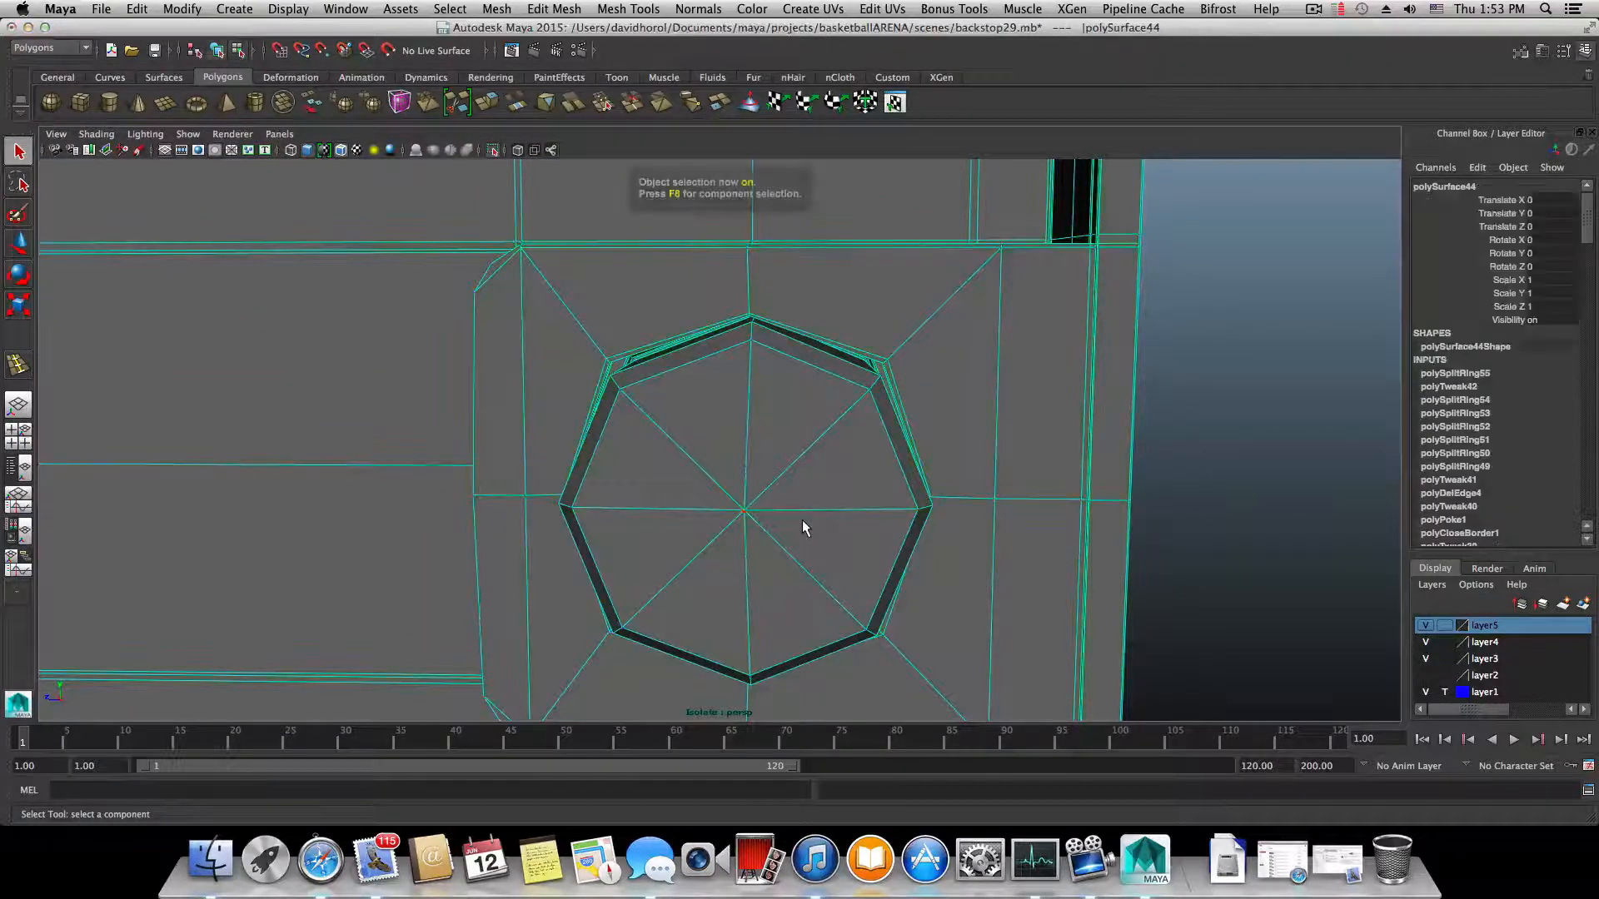
alt+drag(857, 545, 810, 553)
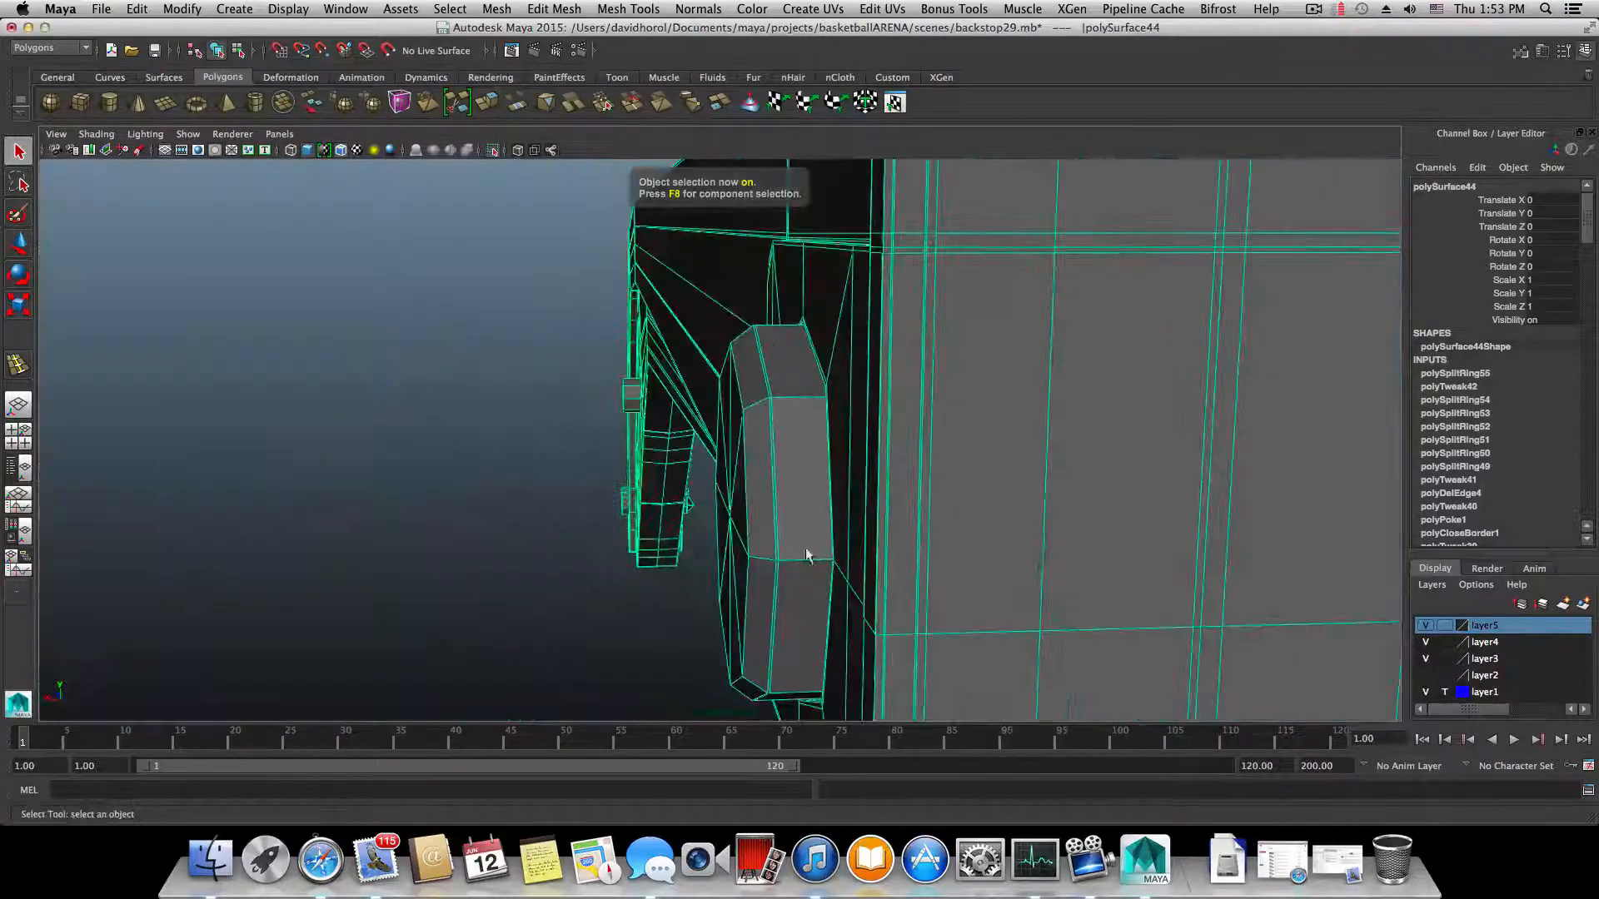
scroll(810, 553, down, 5)
alt+drag(908, 526, 891, 555)
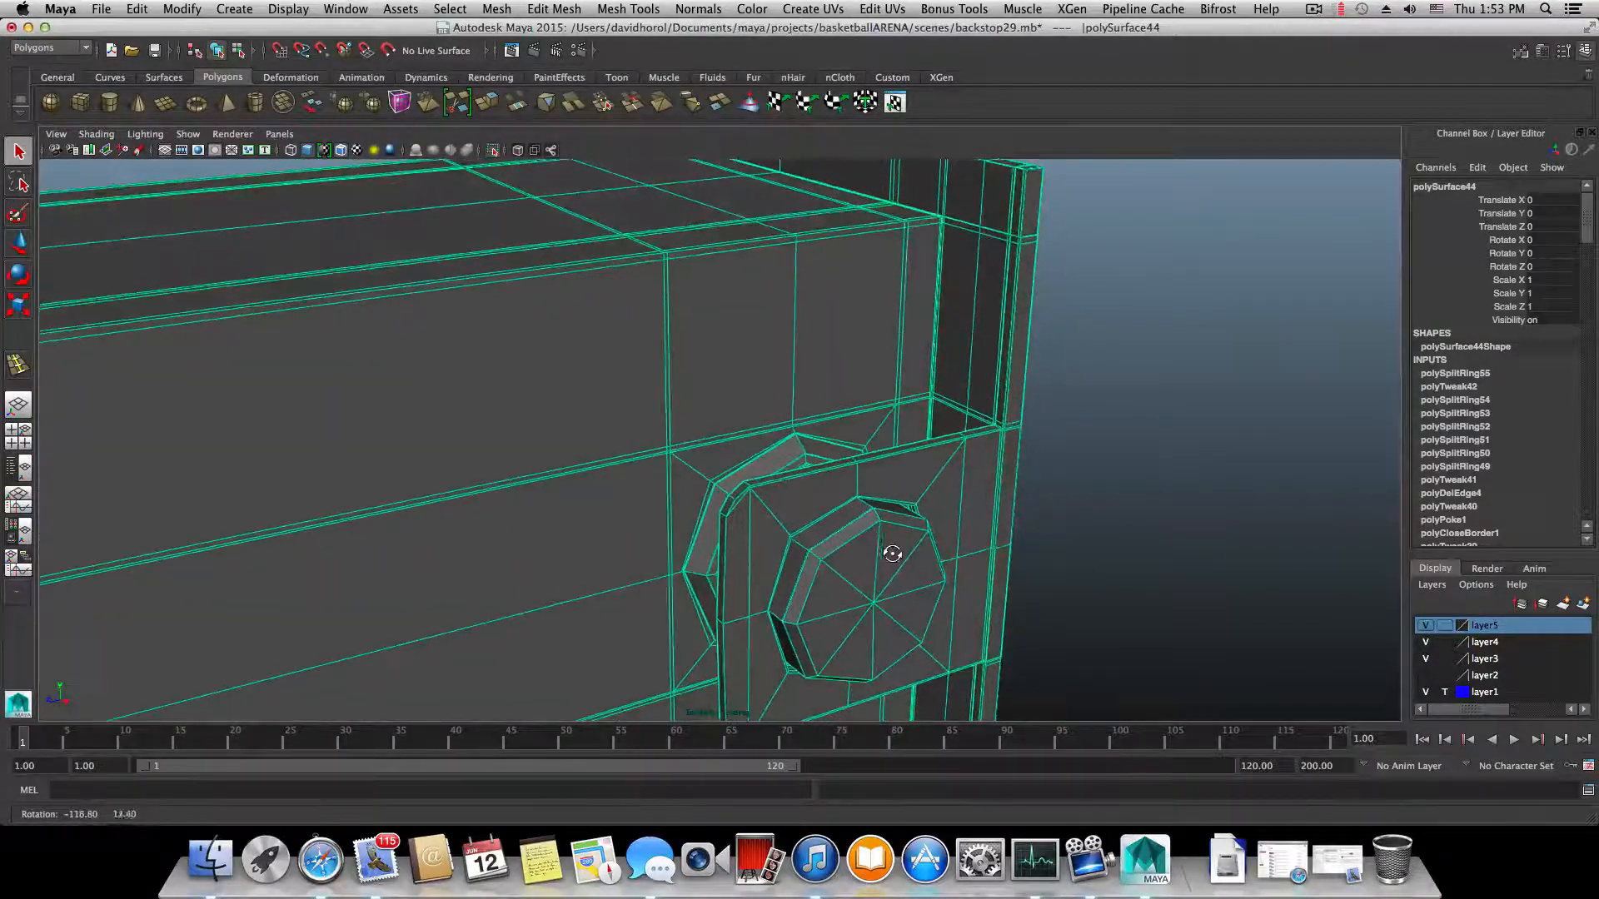
alt+right_drag(891, 555, 1071, 621)
alt+drag(1071, 622, 653, 548)
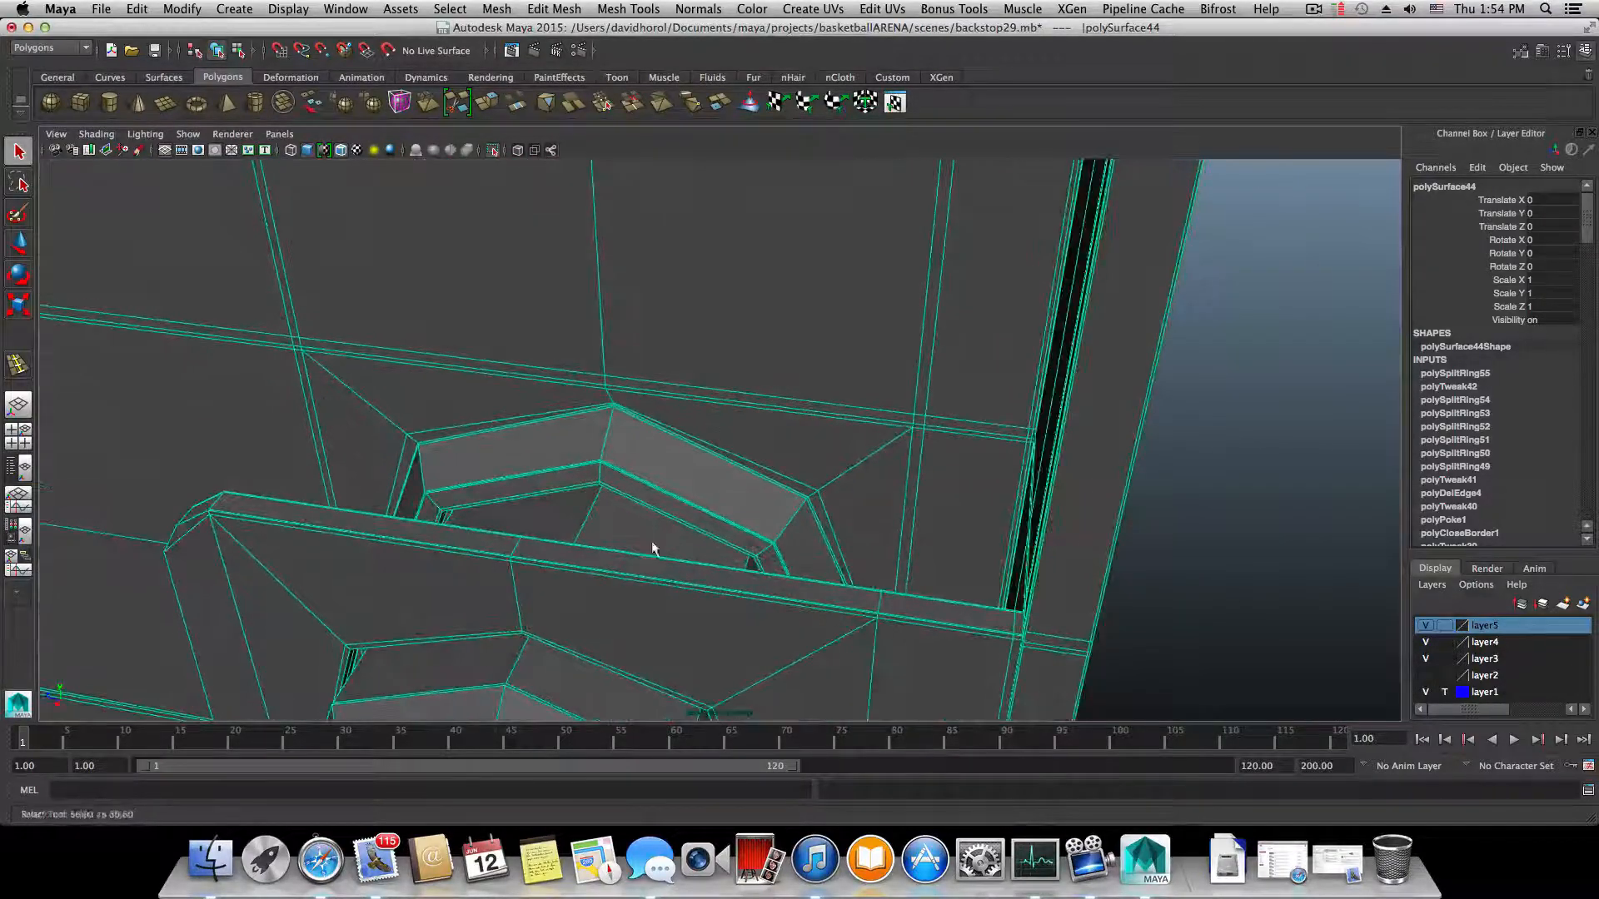
- Select the edges bordering the square panel around the raised rim and detach them from the surrounding mesh
right_drag(881, 456, 993, 466)
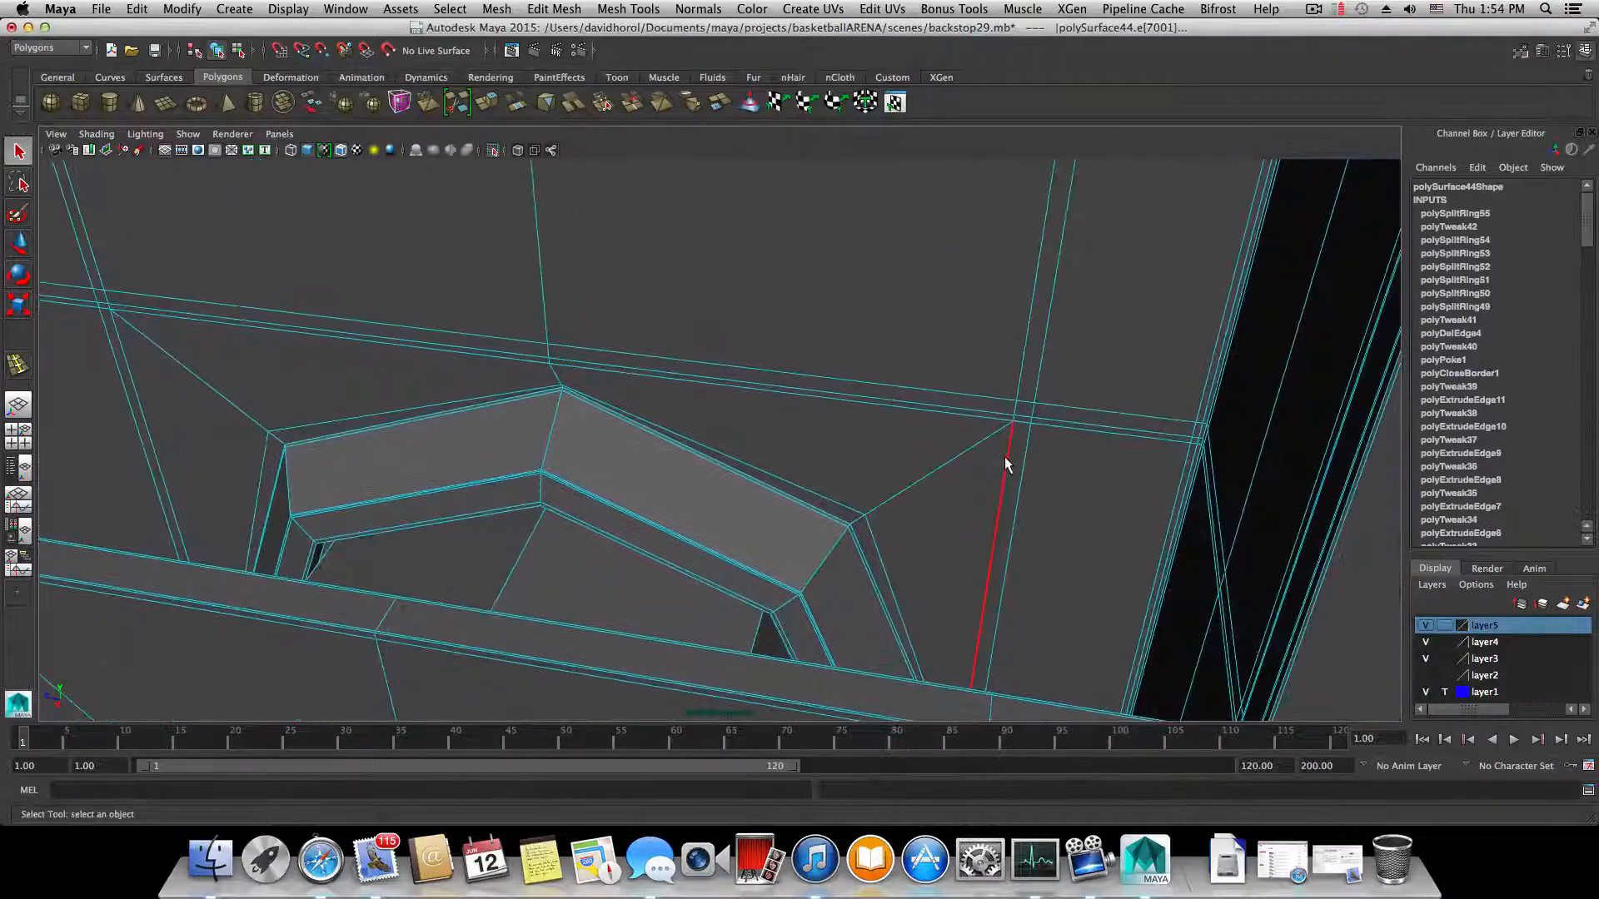
click(1006, 464)
click(989, 423)
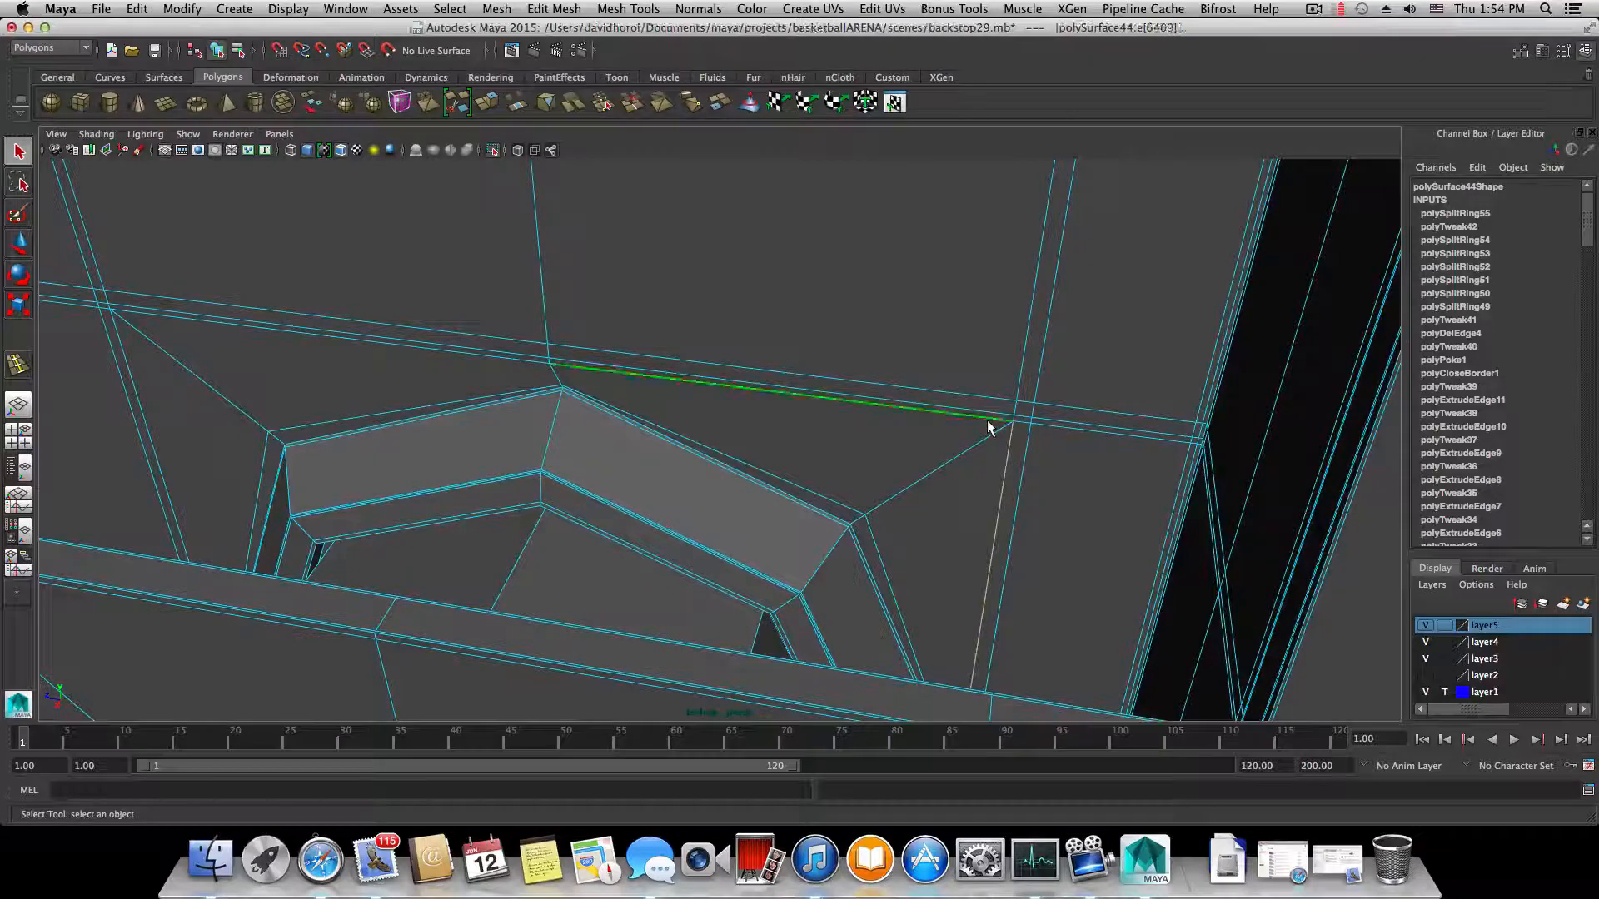
alt+drag(906, 450, 717, 475)
click(509, 471)
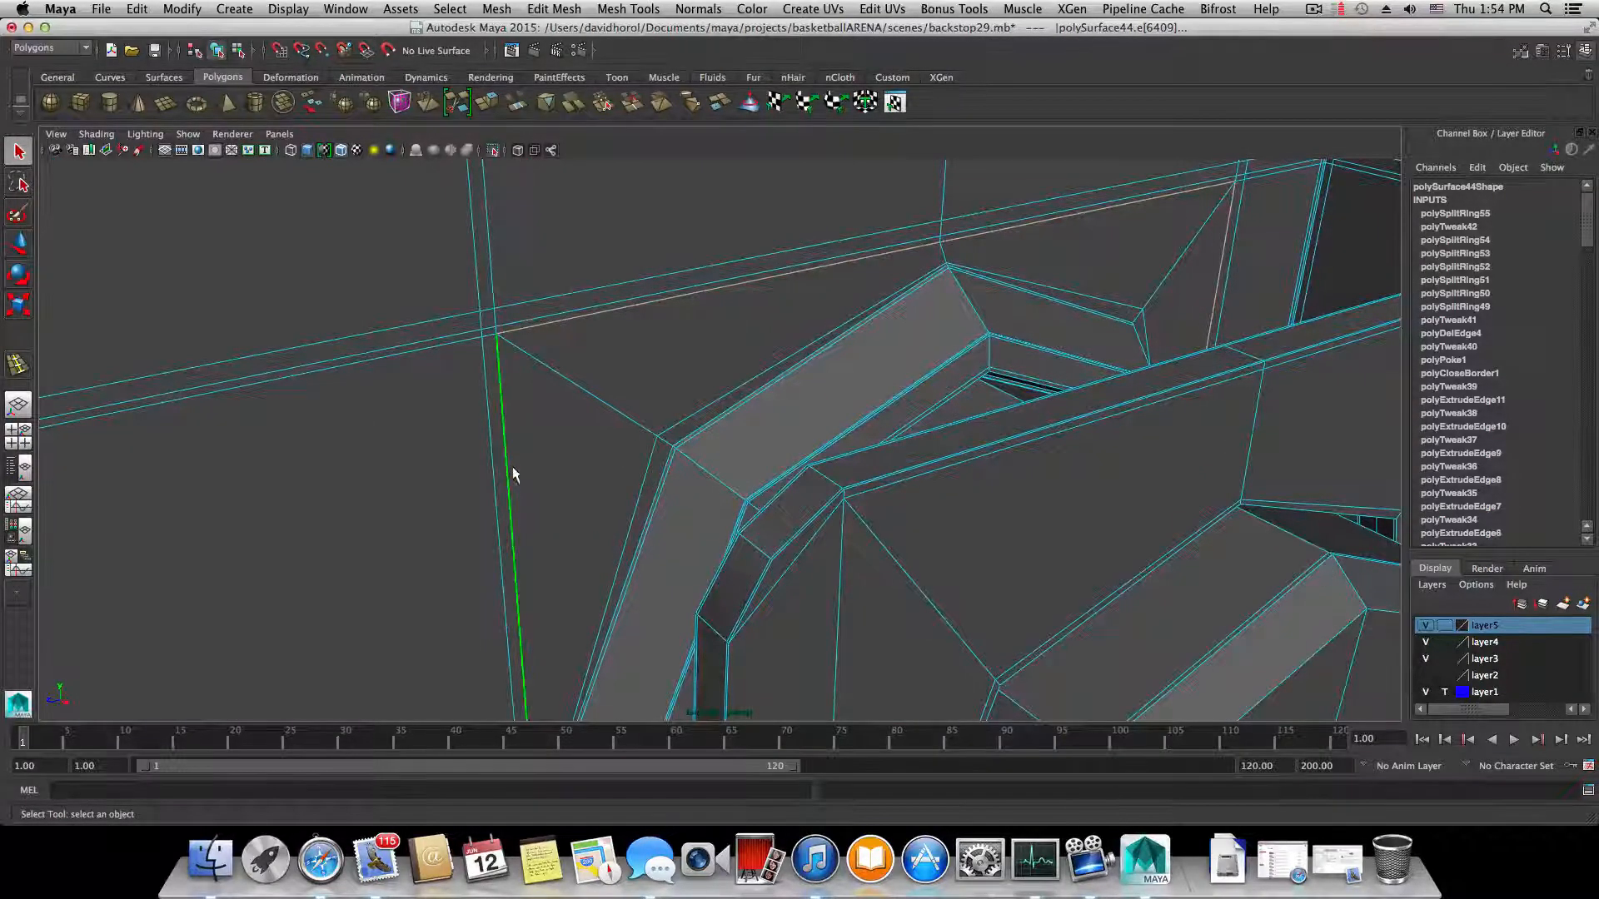
alt+drag(514, 471, 658, 474)
click(662, 521)
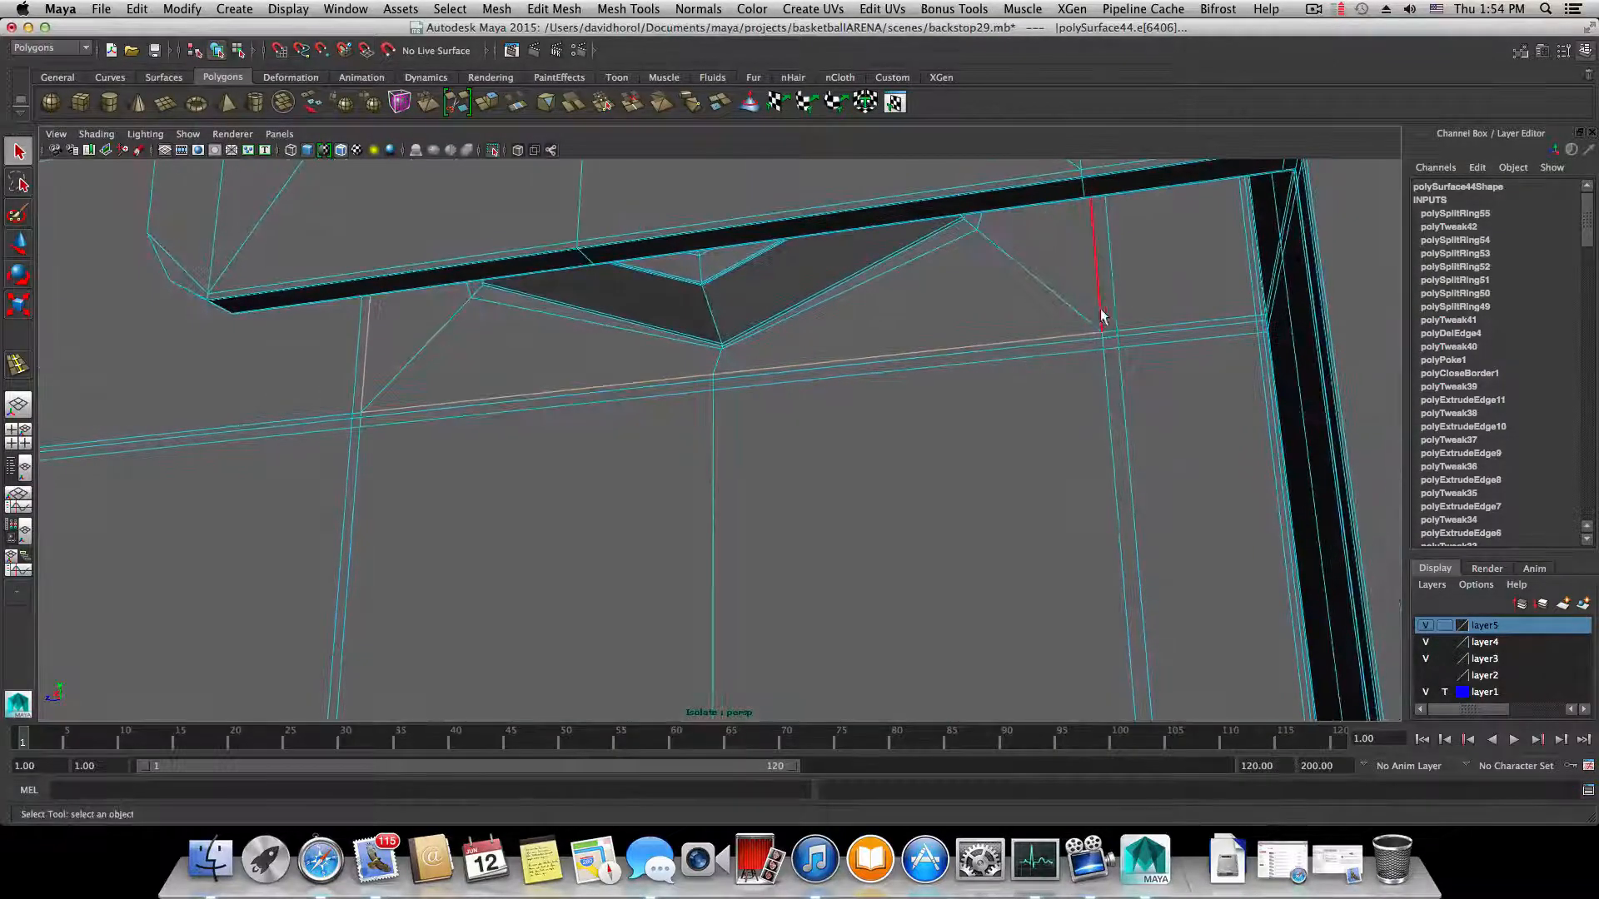
click(1096, 311)
alt+drag(1092, 300, 1054, 398)
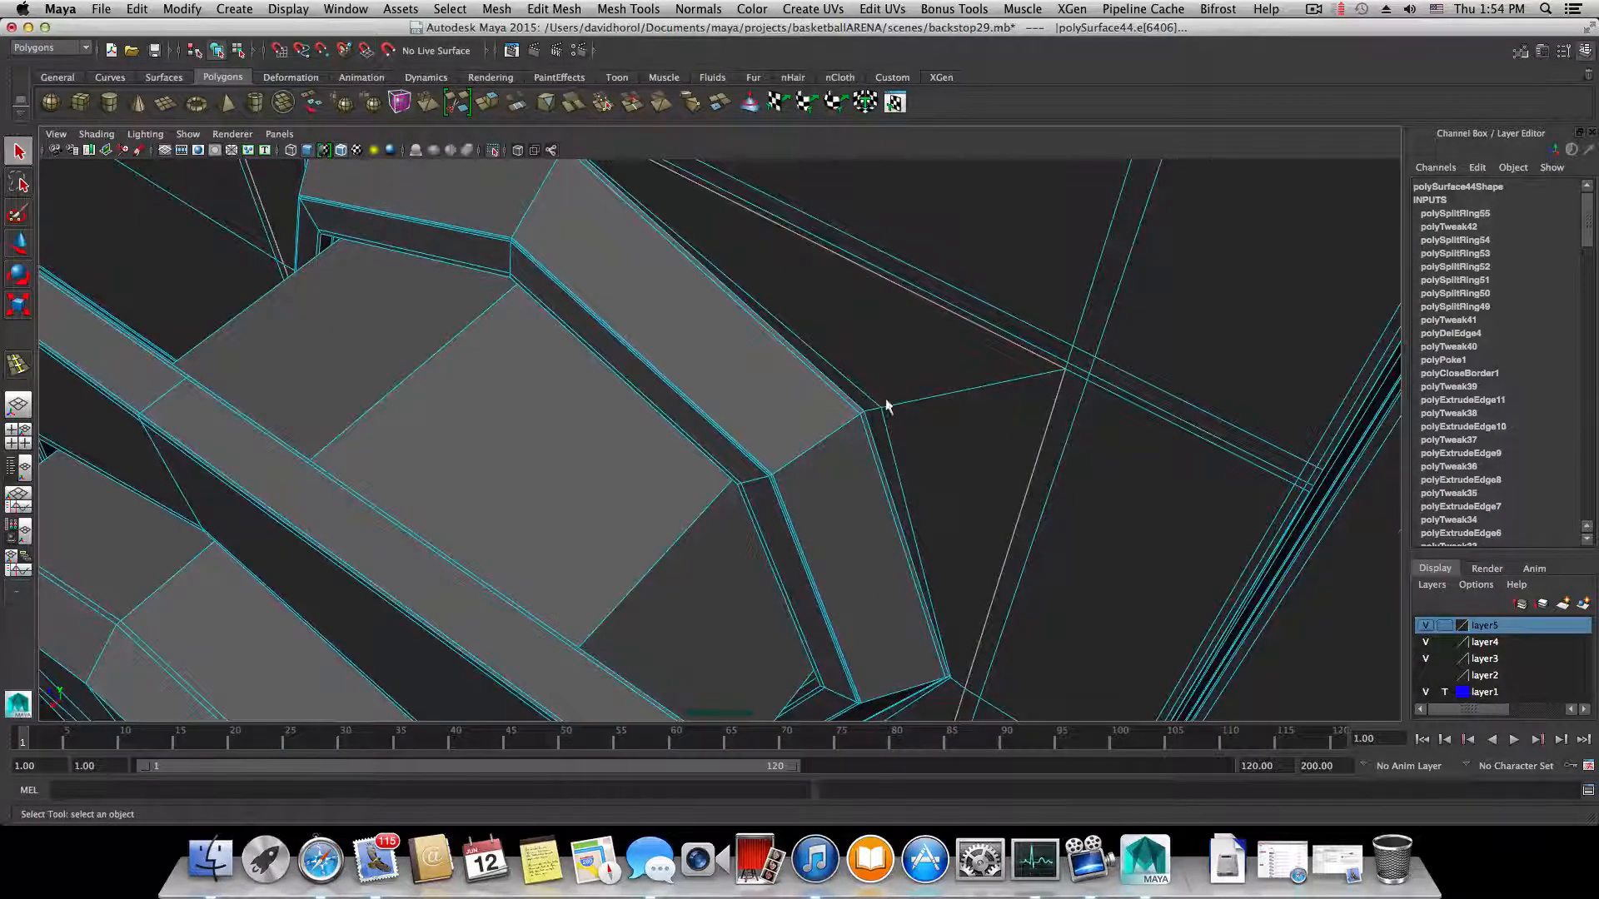
alt+drag(886, 407, 891, 453)
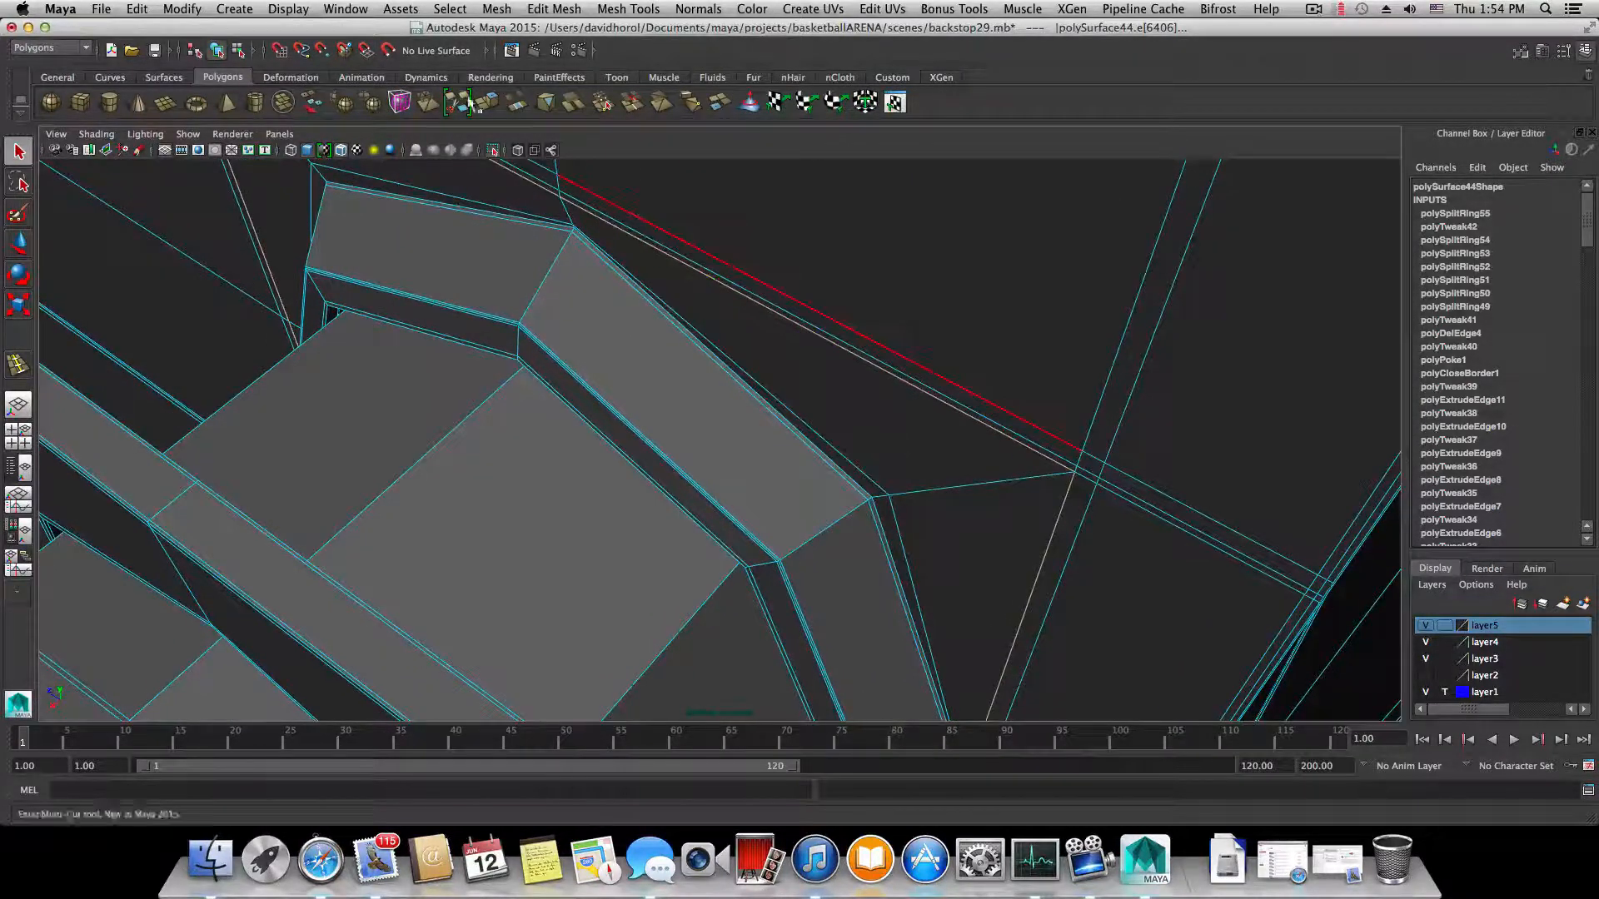
click(497, 9)
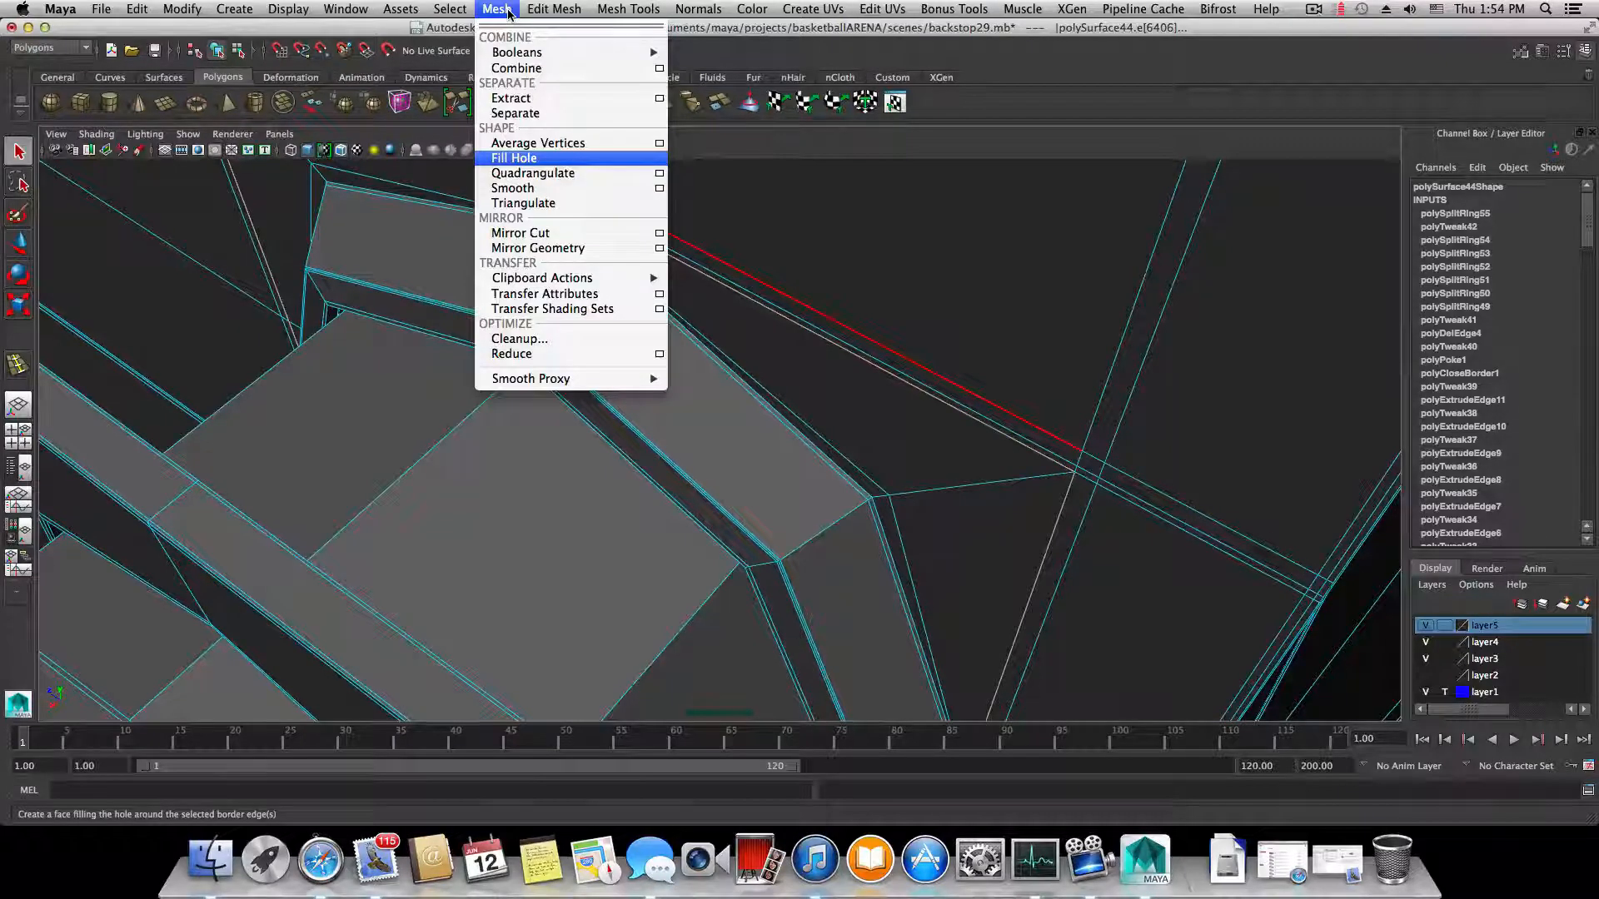
mouse_move(537, 9)
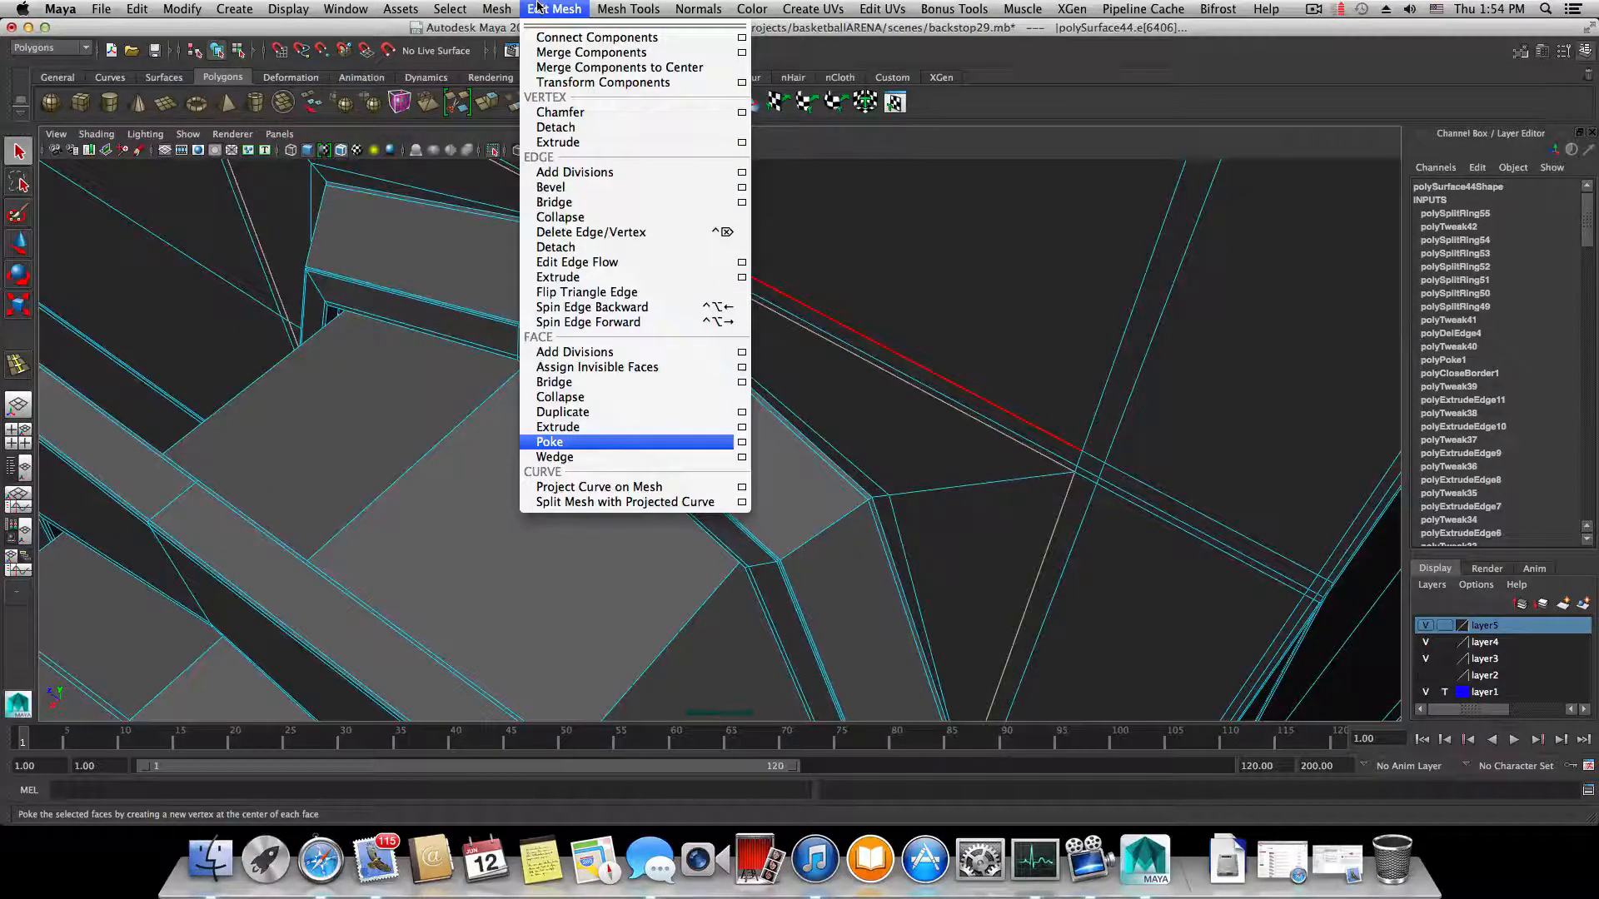
click(577, 254)
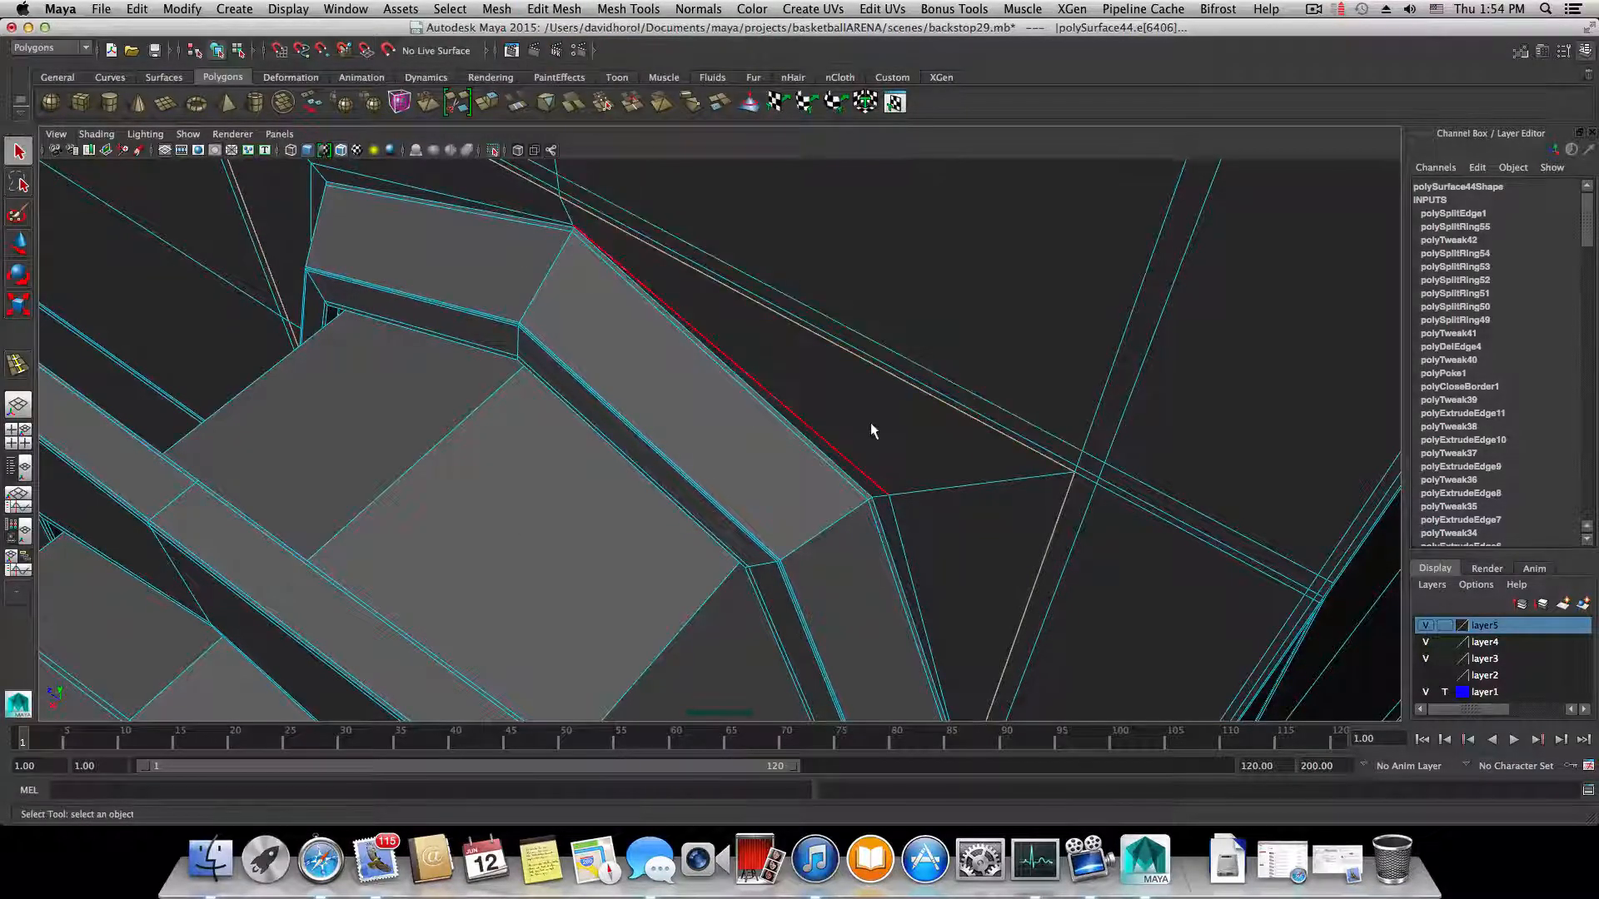
- Select all connected faces of the detached rim and capped tube and duplicate them
right_drag(871, 421, 679, 466)
click(876, 443)
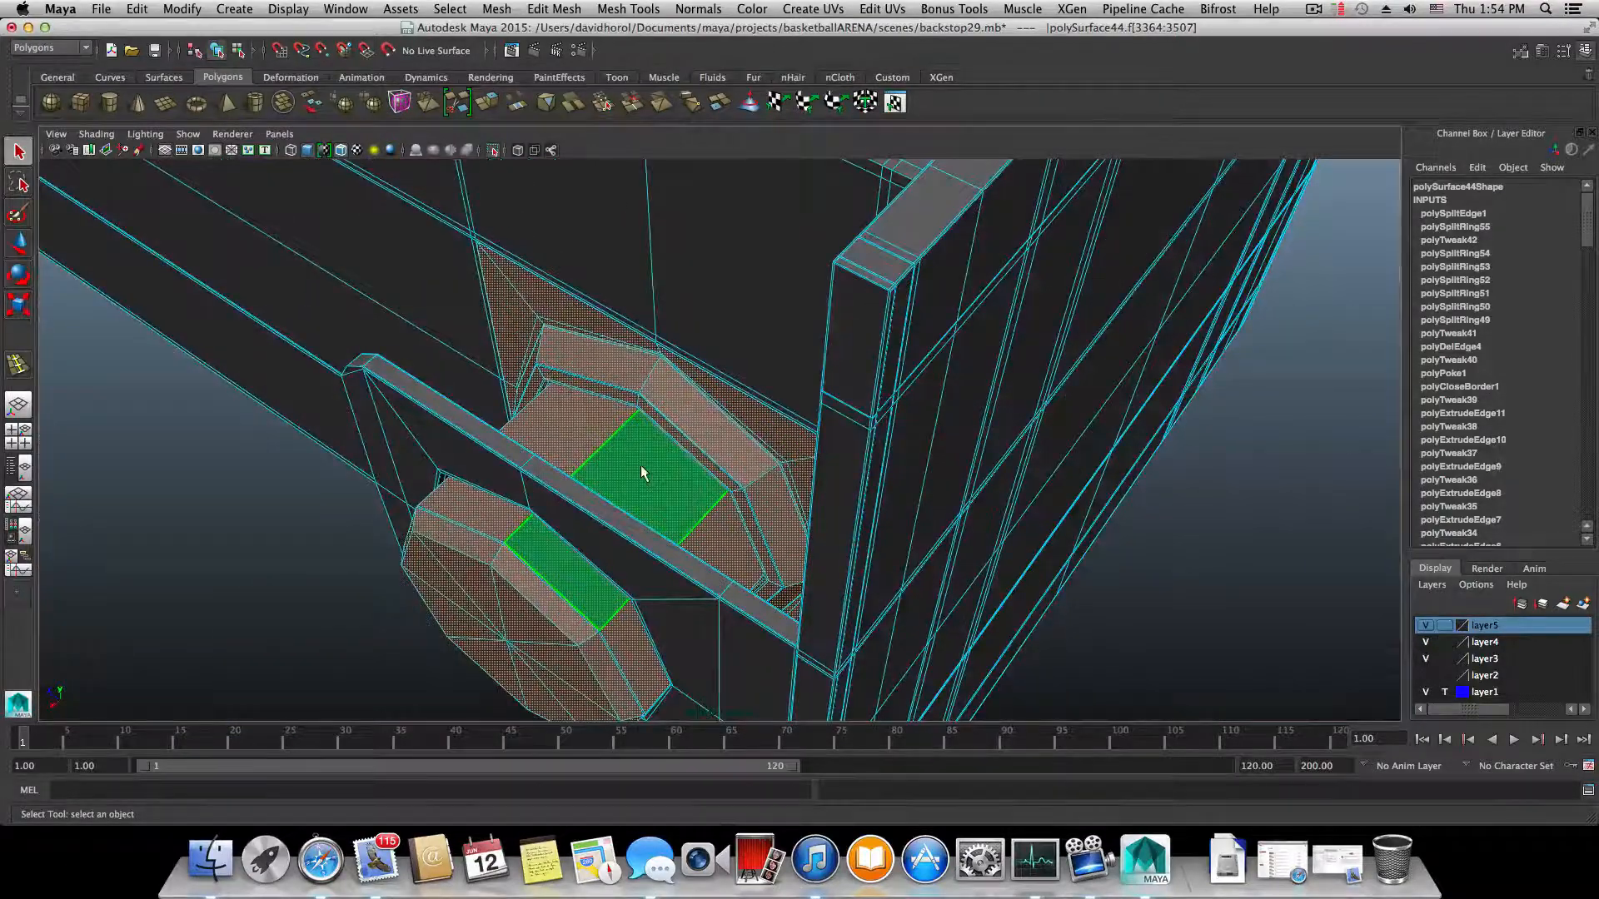
alt+drag(608, 450, 689, 429)
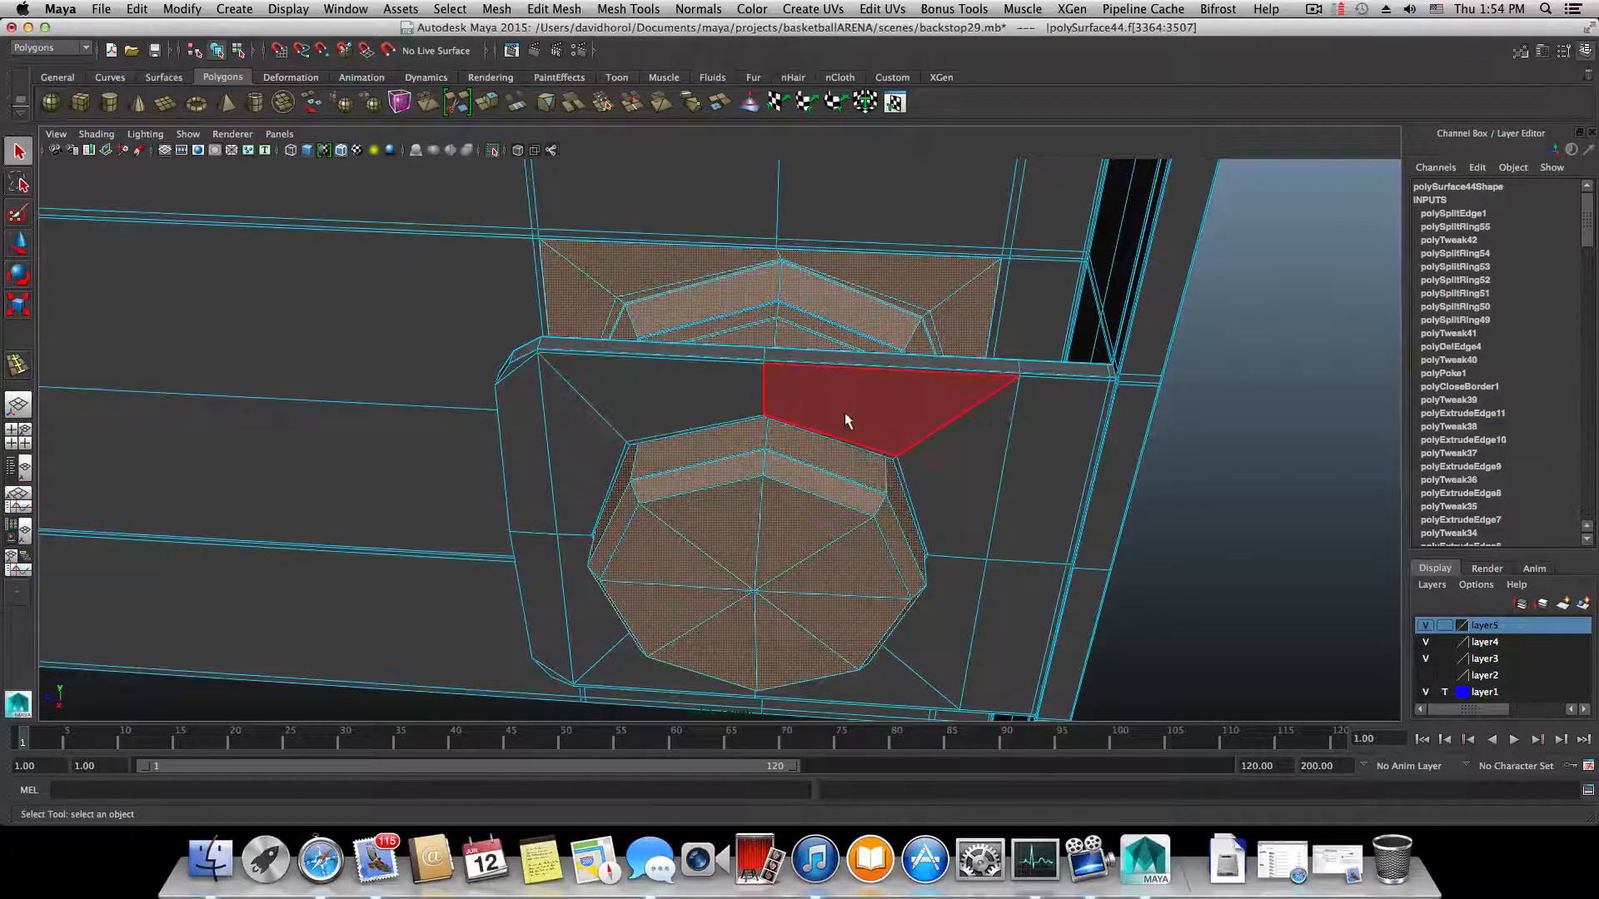
click(553, 8)
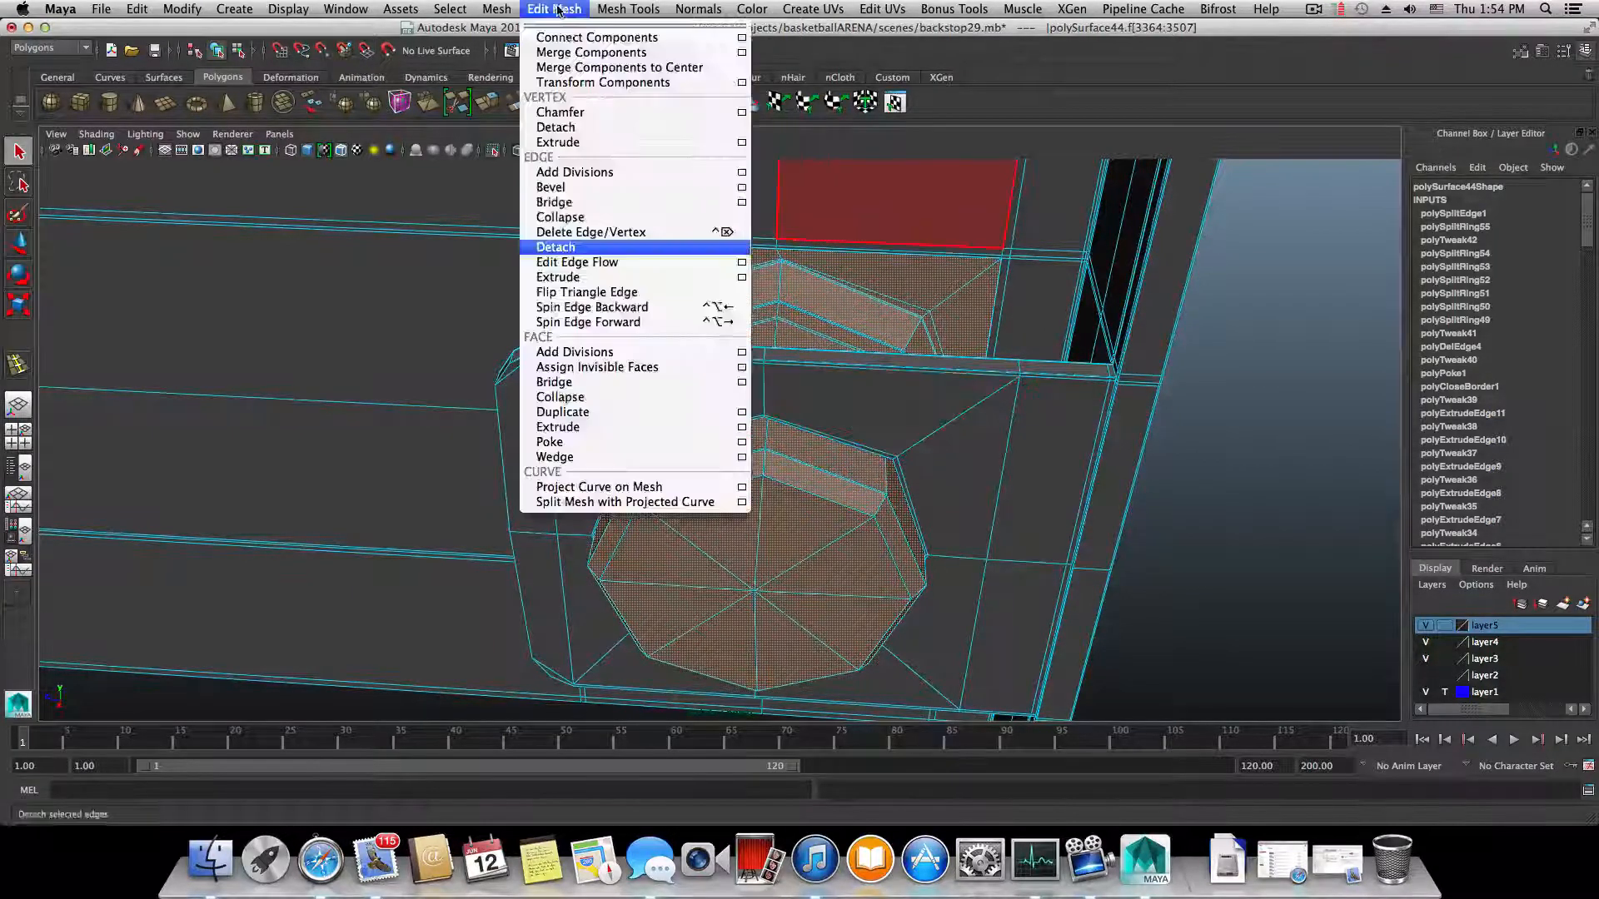
click(606, 413)
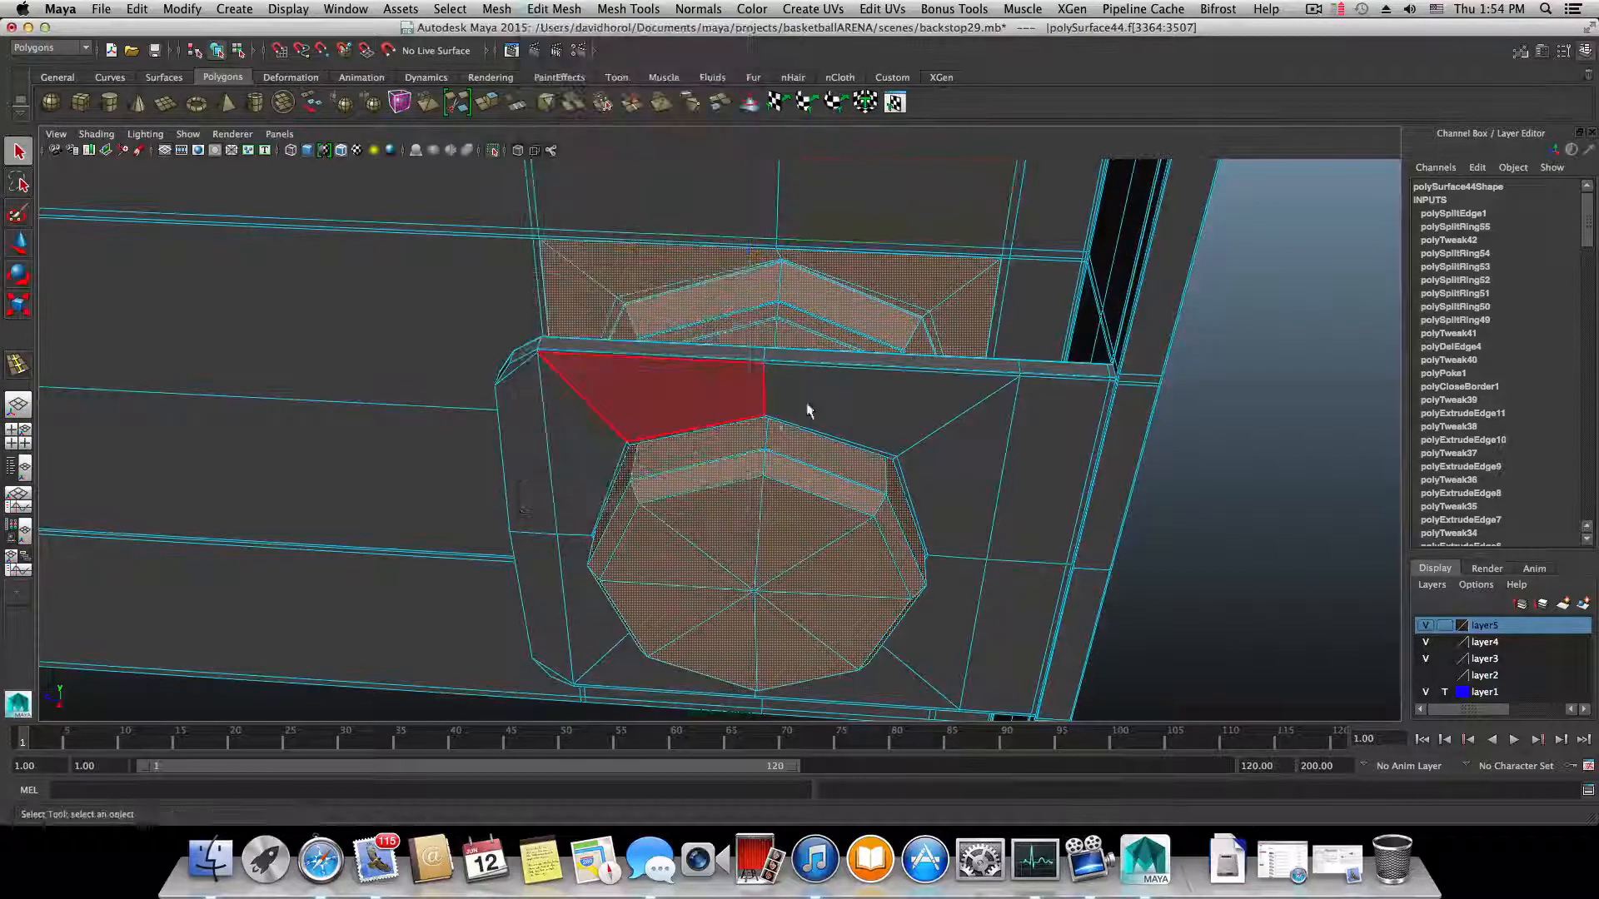
- Return to object selection, select only the duplicated rim and cap piece, and centre its pivot
alt+drag(831, 391, 741, 390)
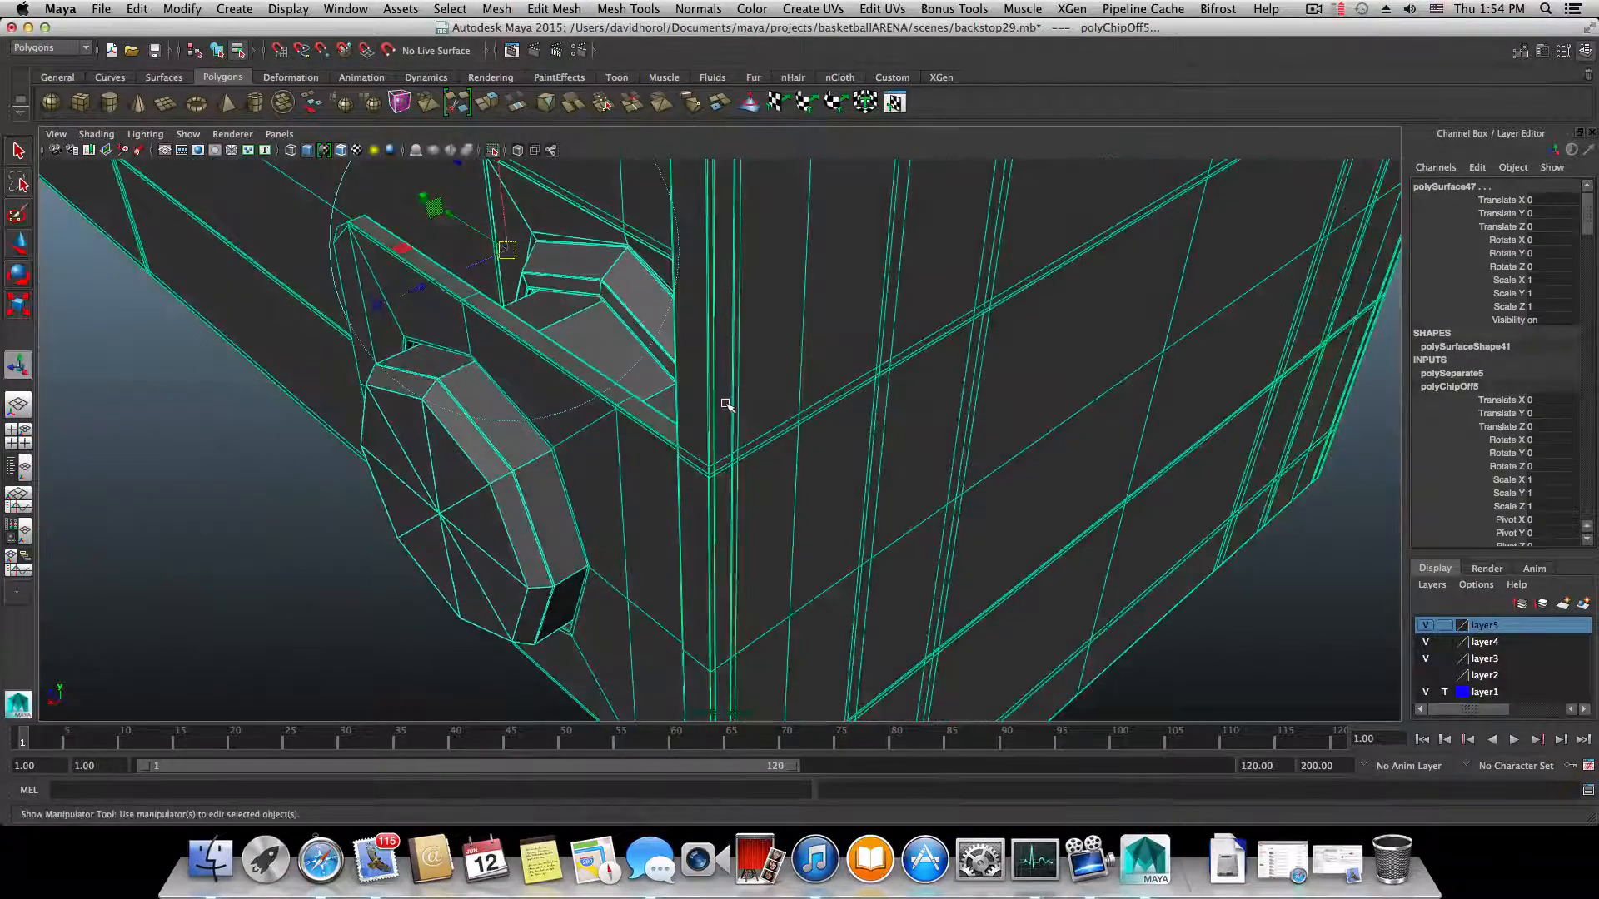
key(F8)
scroll(726, 405, down, 5)
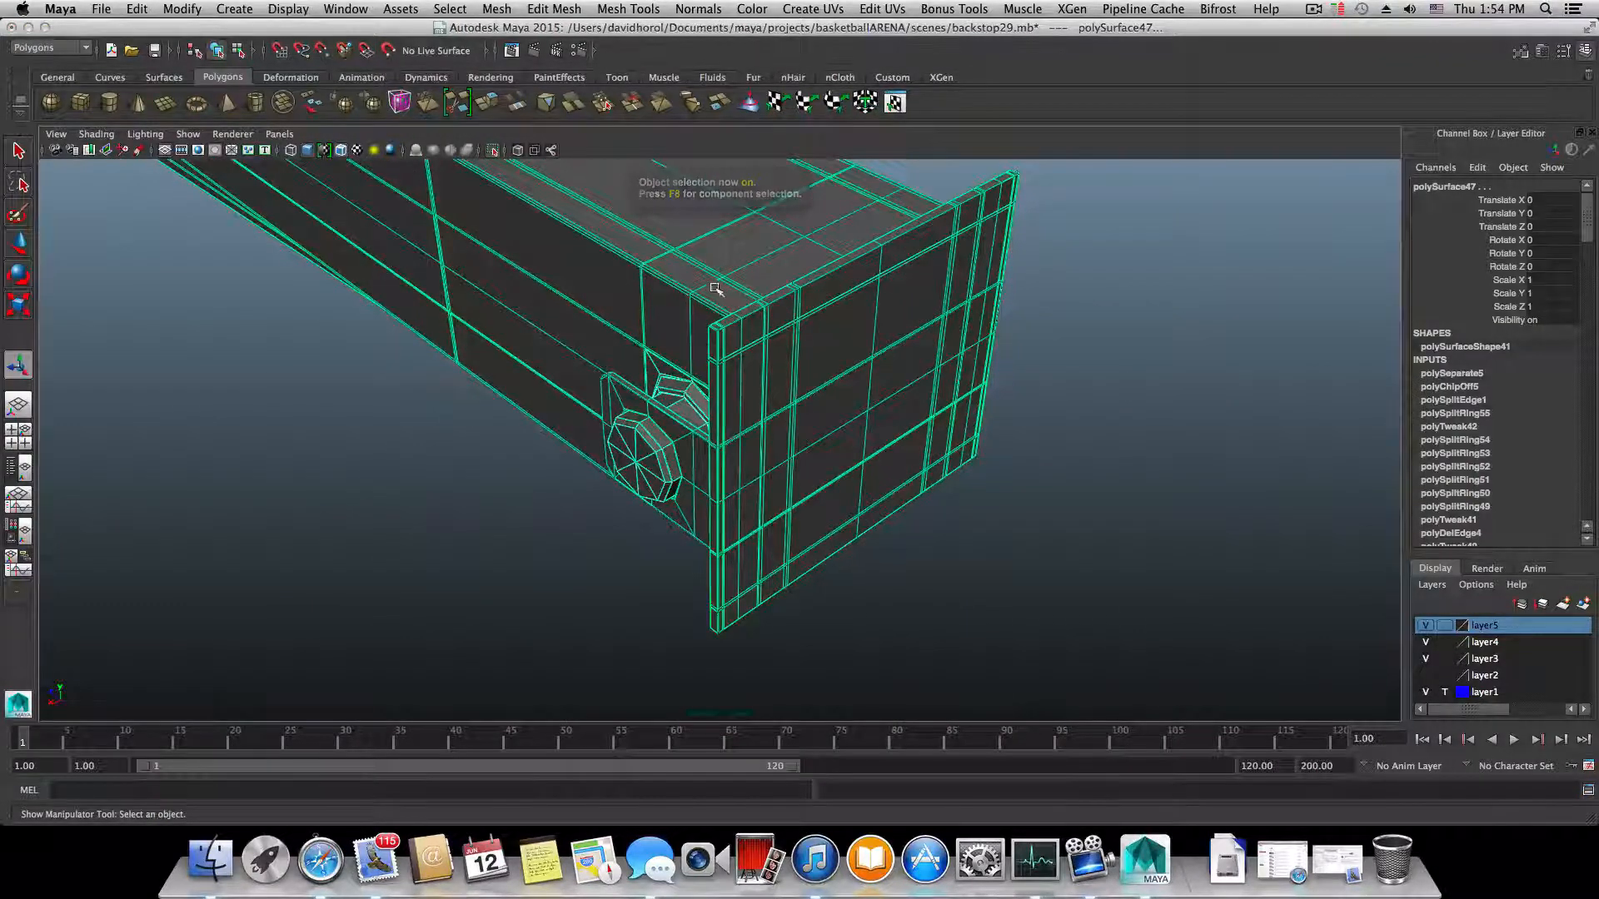
shift+click(818, 356)
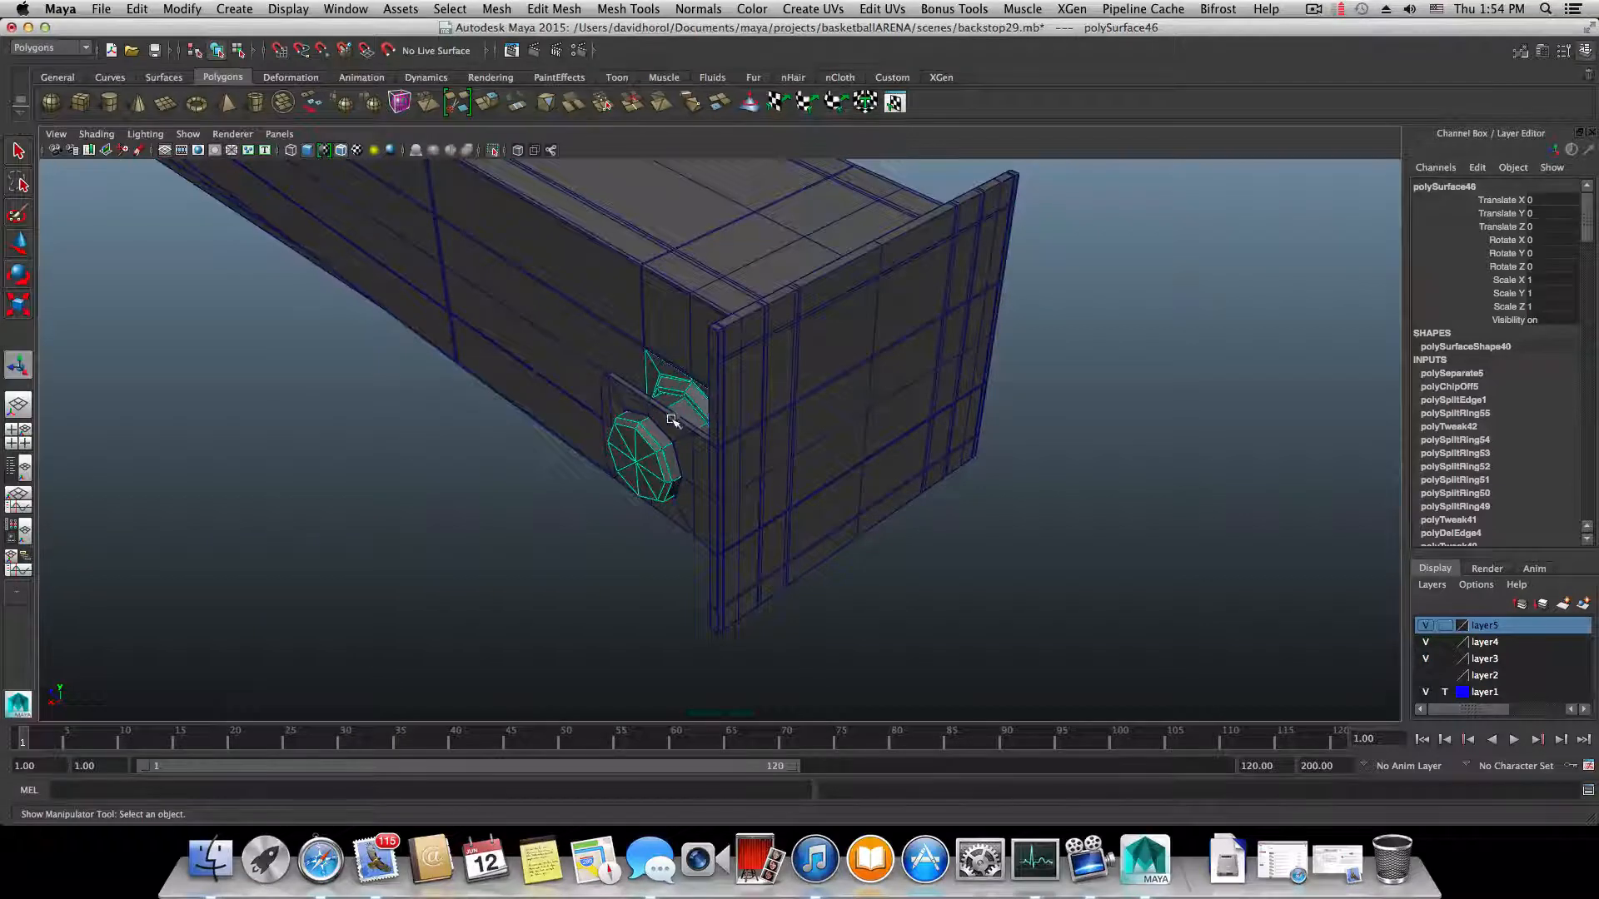
key(w)
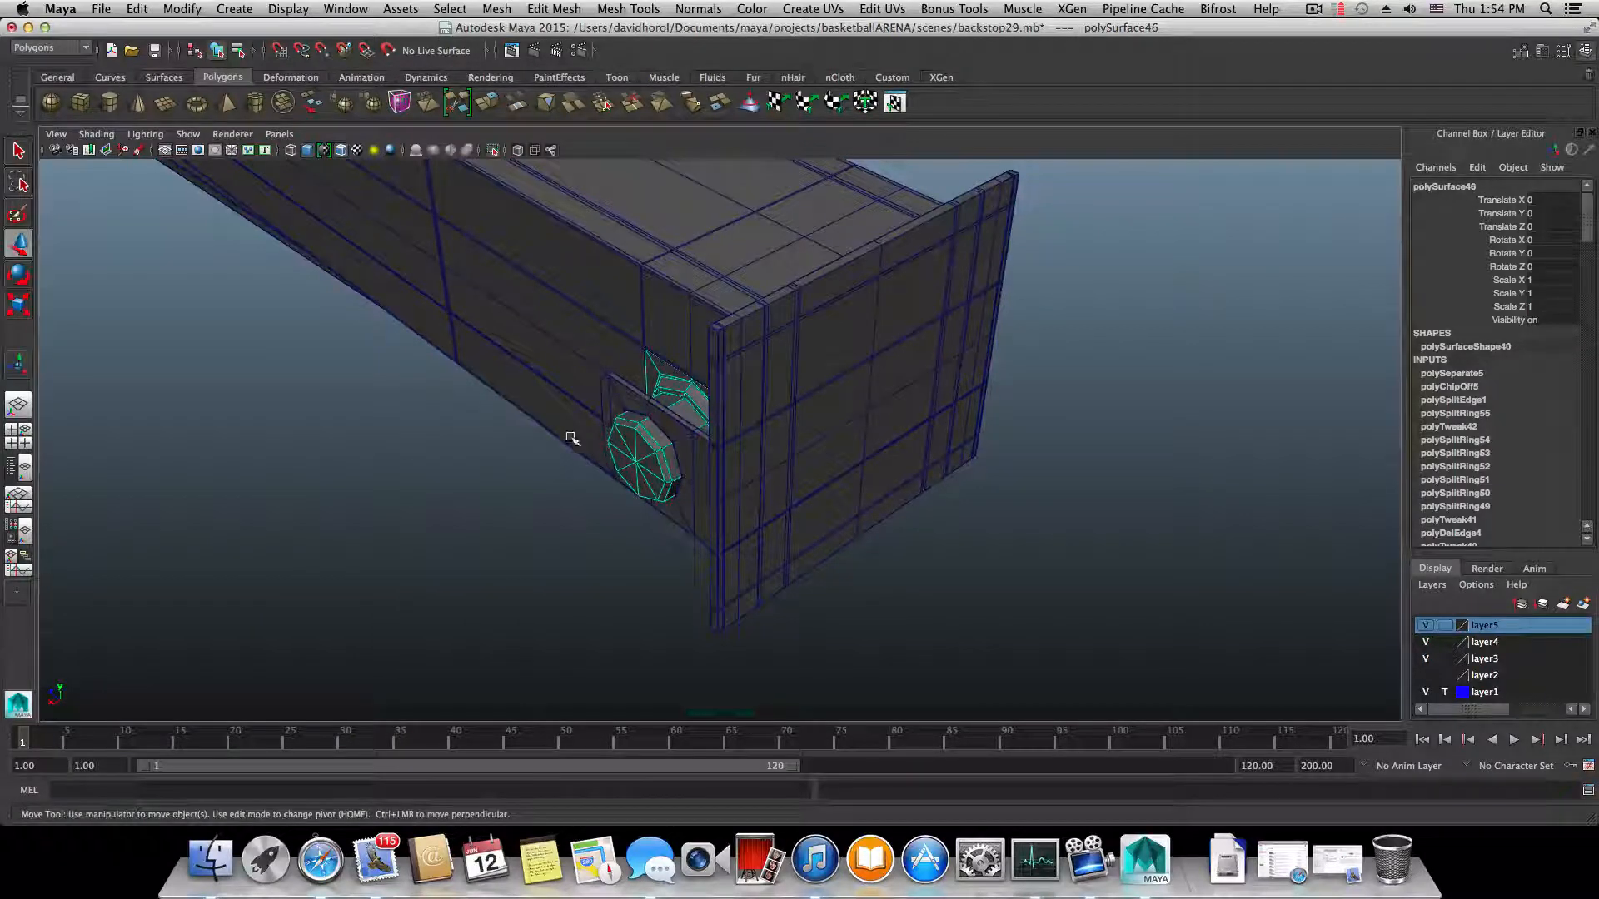
click(187, 7)
click(205, 190)
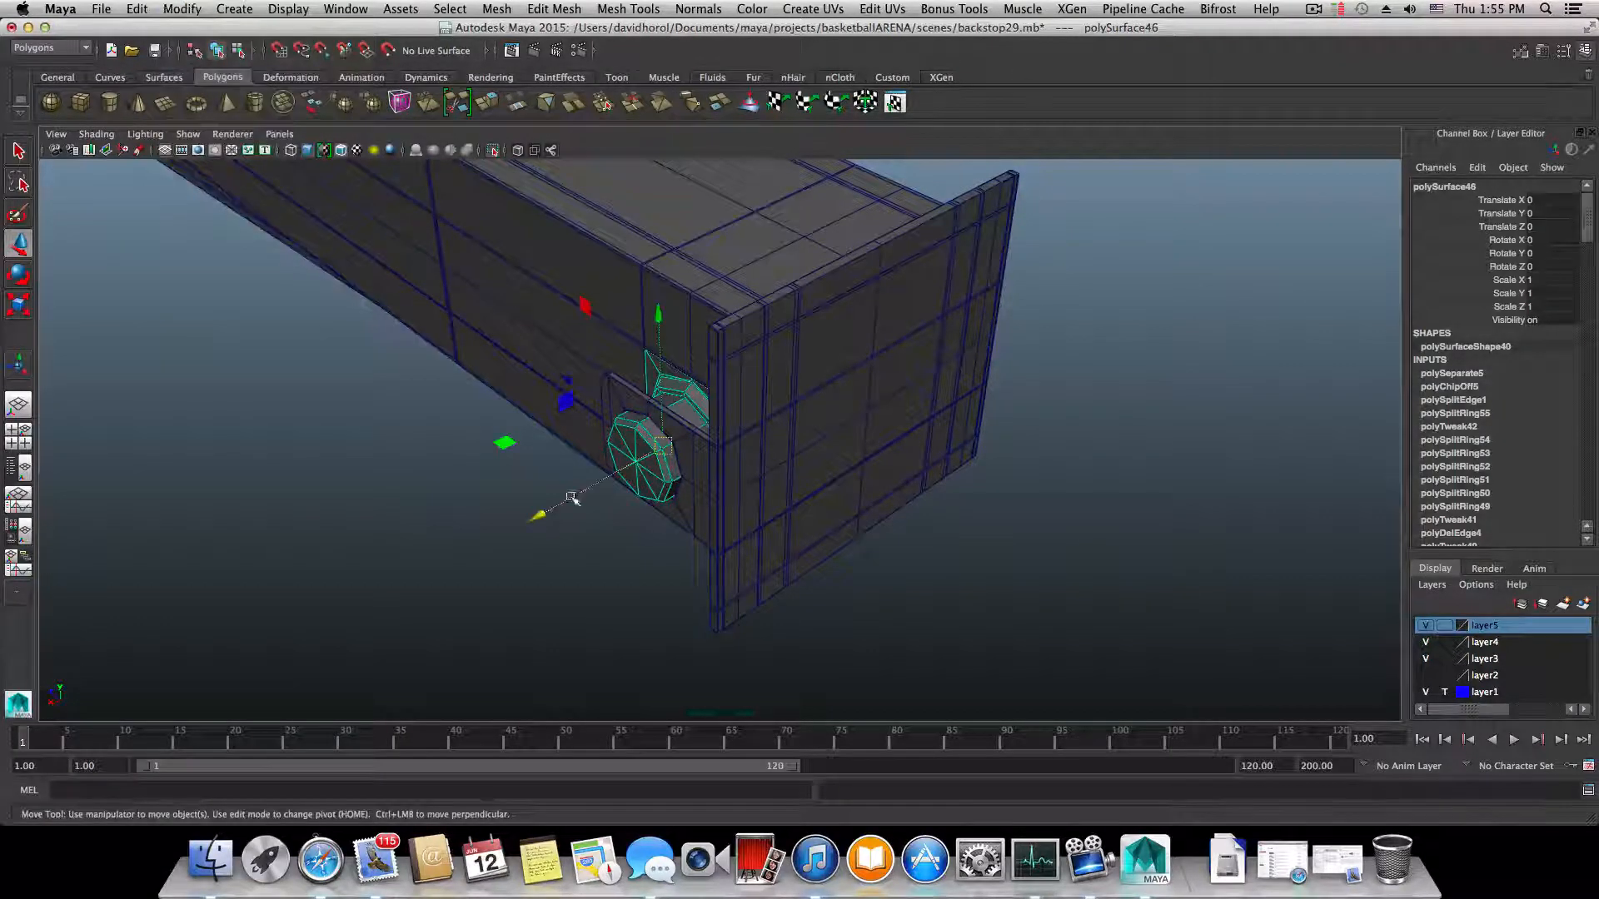
- Move the duplicated rim and cap piece along X to about -22.377, past the arm's opposite side
drag(542, 512, 872, 294)
alt+drag(498, 309, 1057, 557)
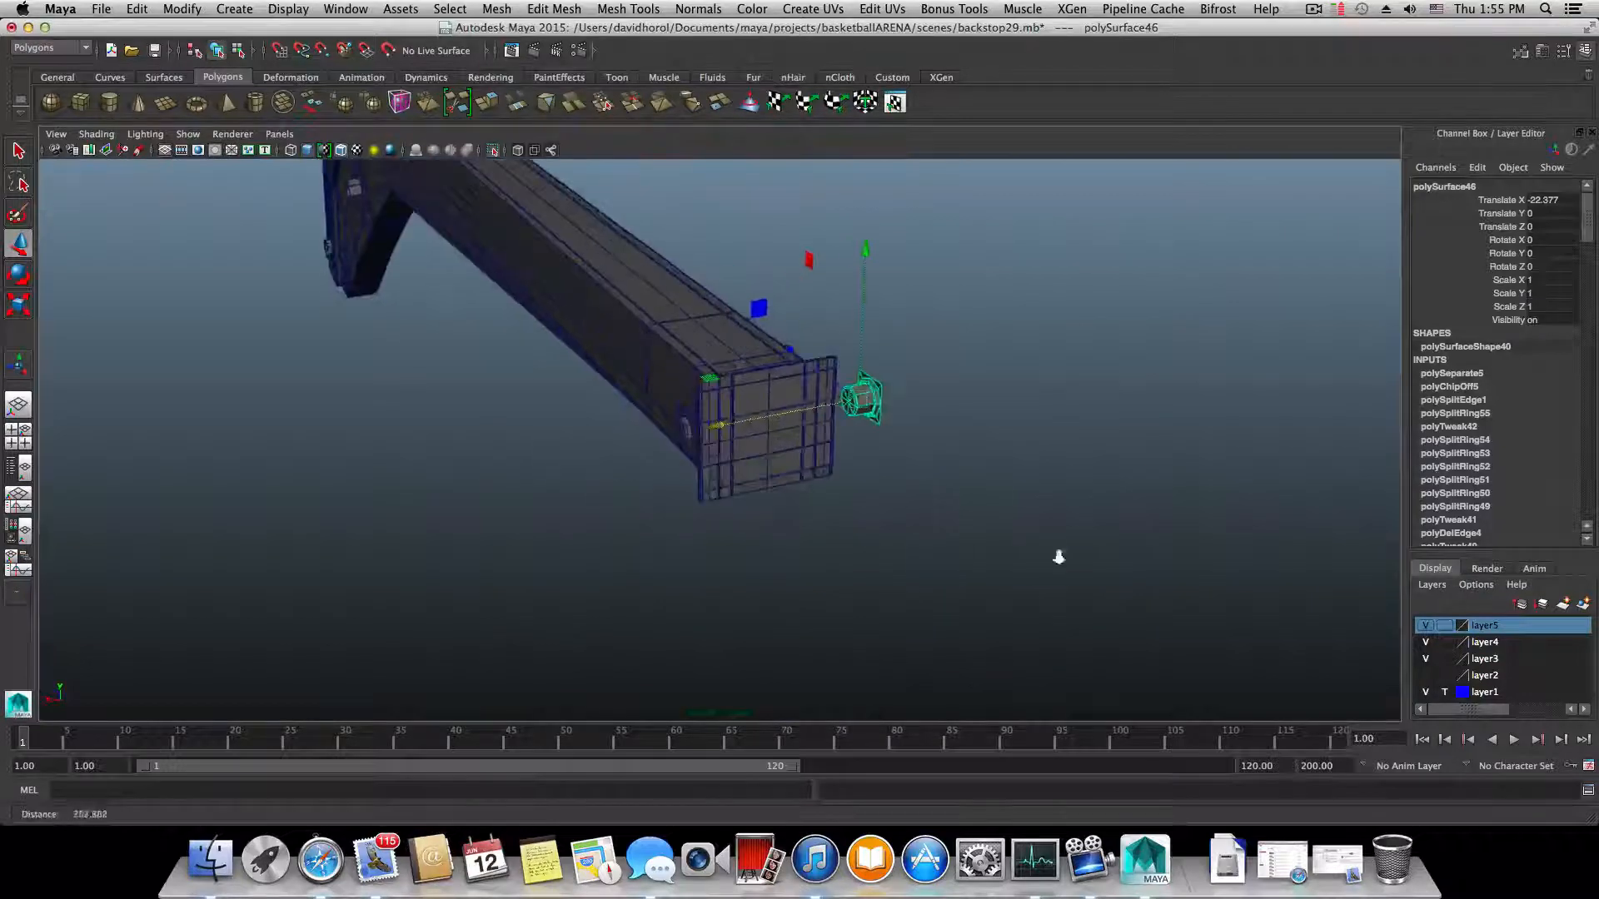
scroll(738, 460, up, 8)
alt+middle_drag(751, 468, 767, 551)
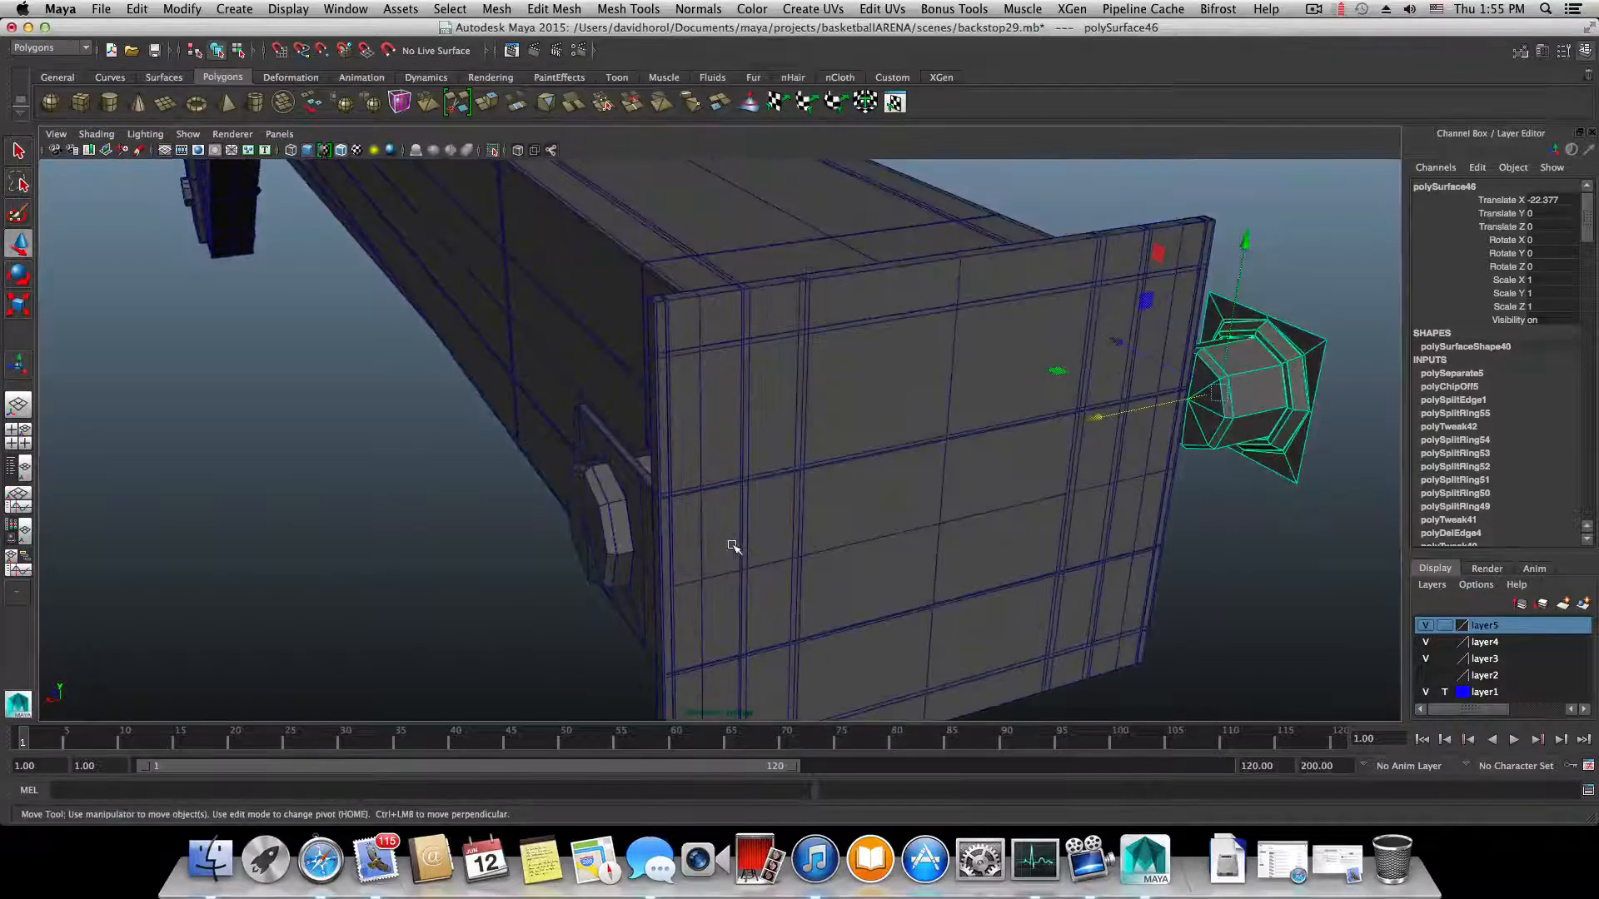
- Undo the move, pivot centring, face duplication and edge detachment of the rim and cap piece
key(z)
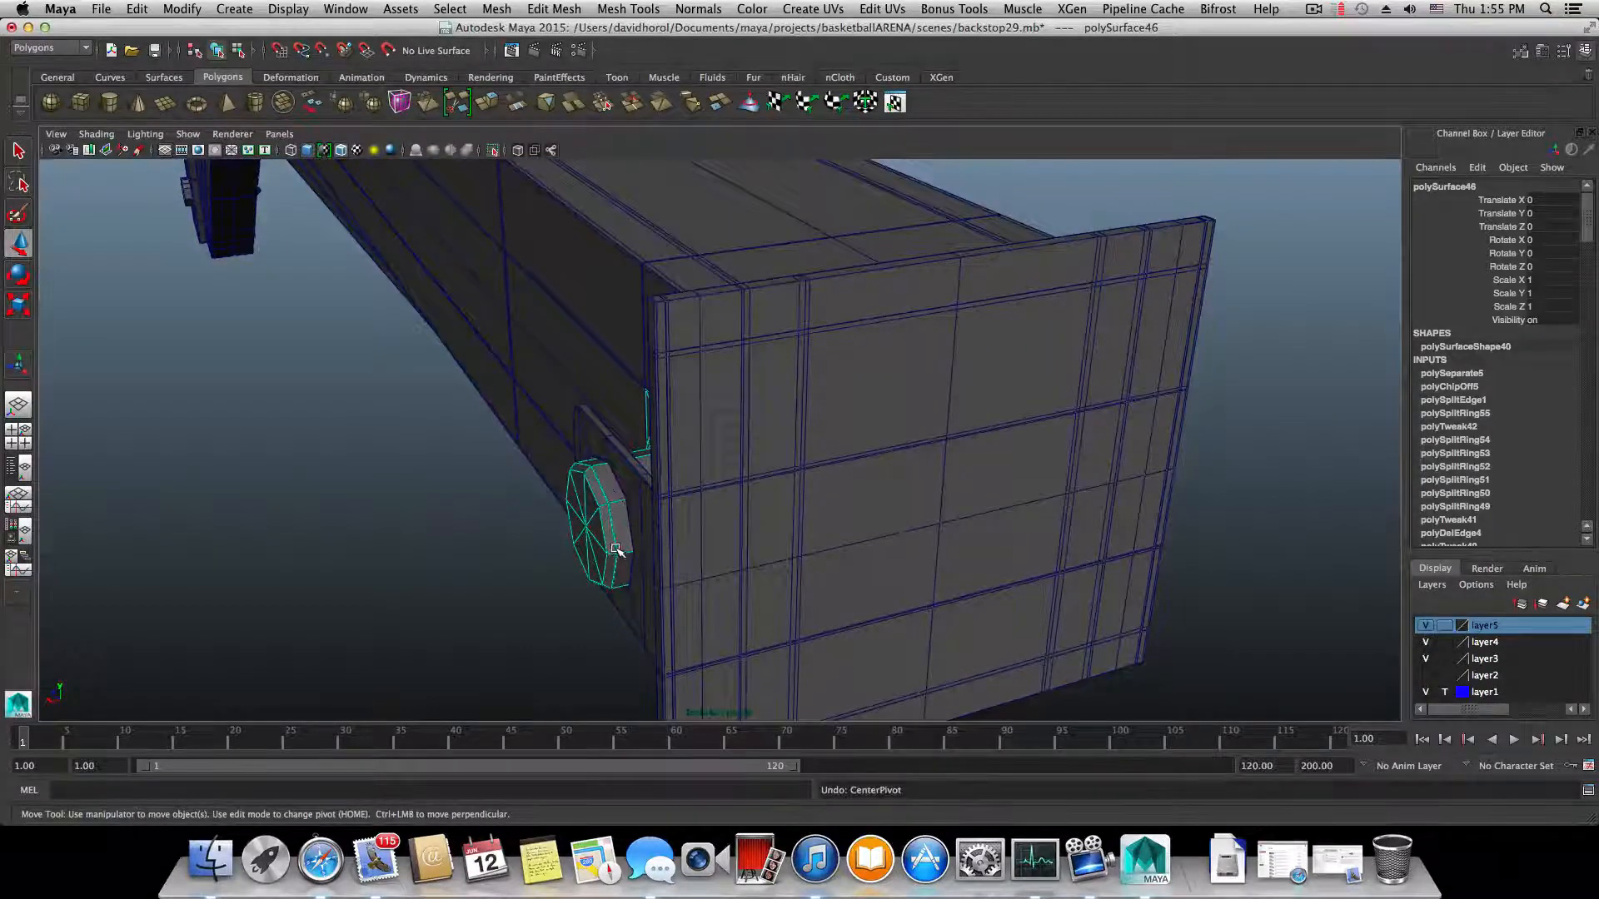
alt+drag(617, 550, 689, 541)
key(F8)
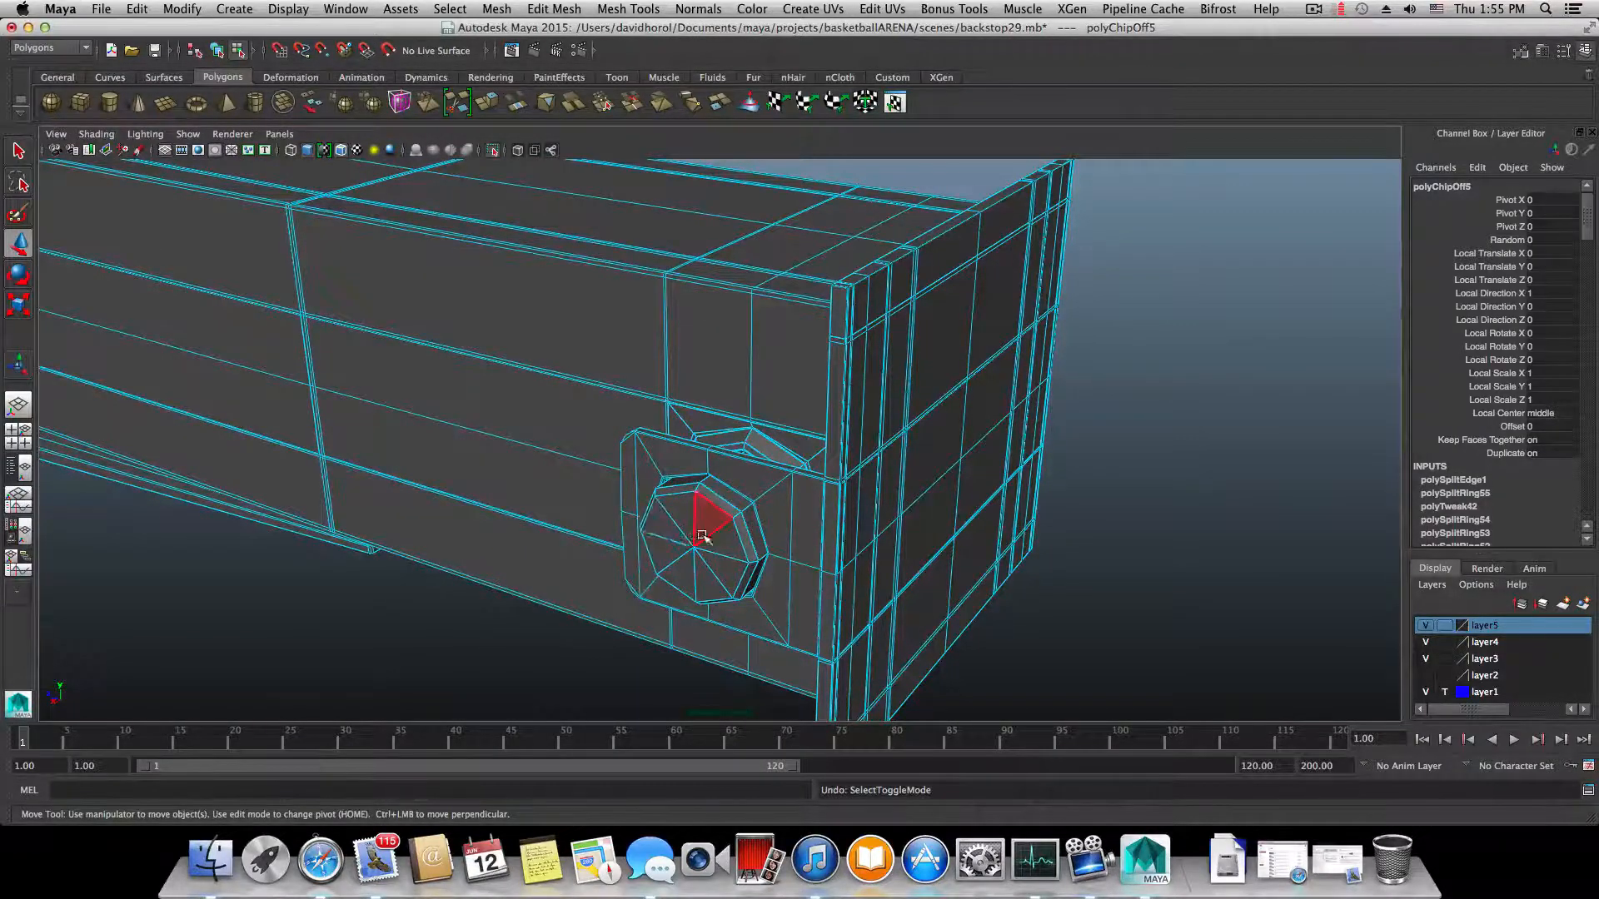
alt+drag(702, 535, 760, 537)
key(F8)
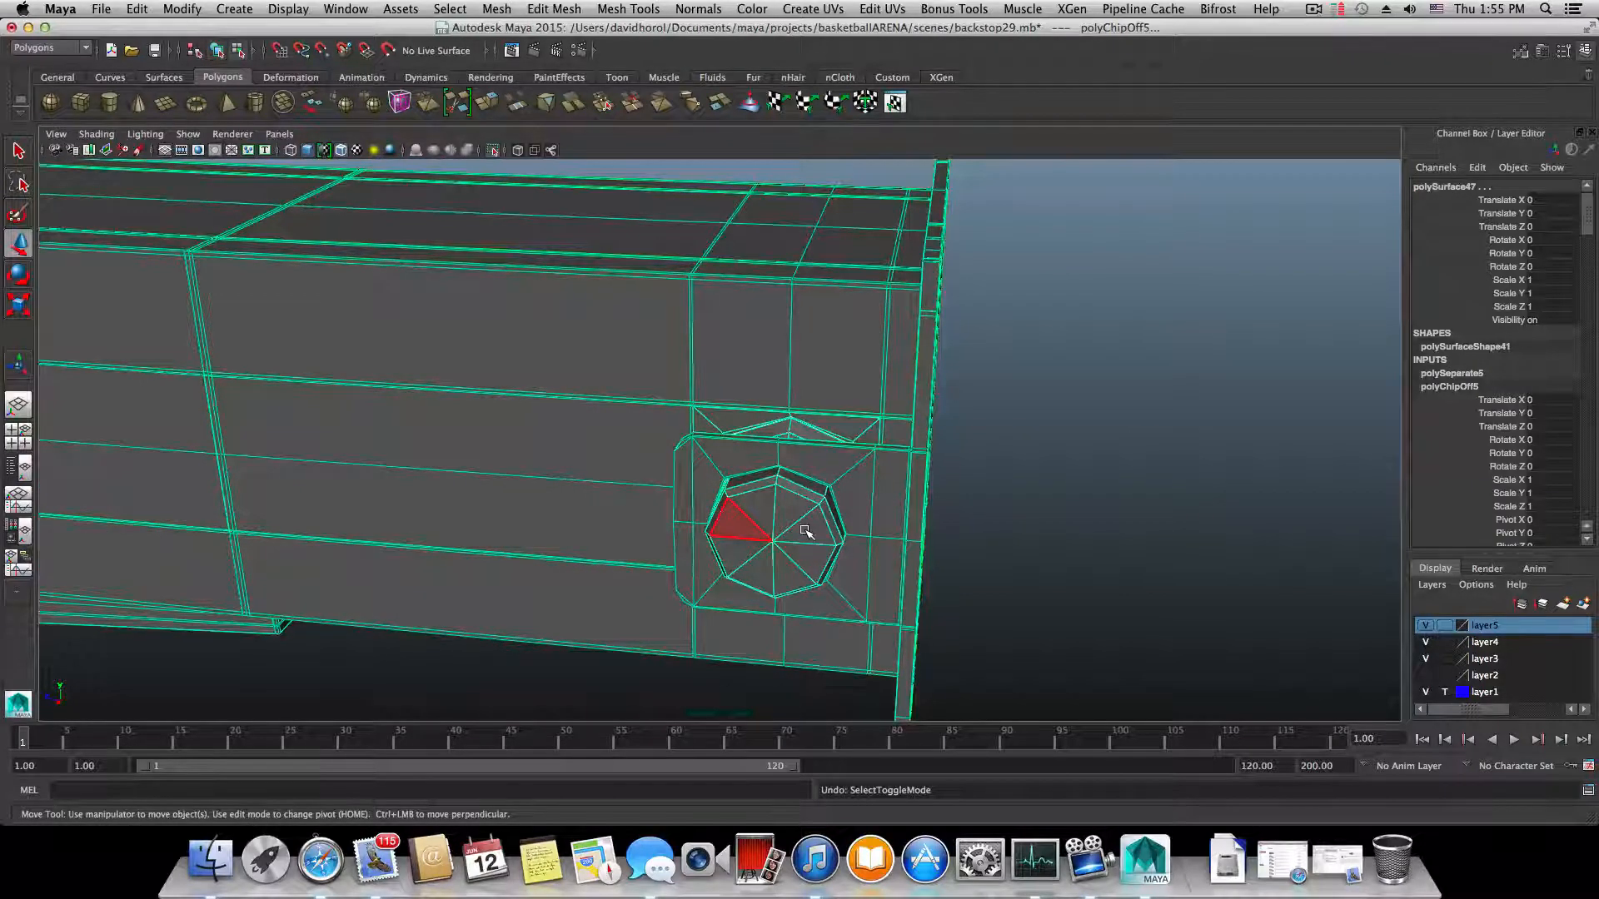
key(z)
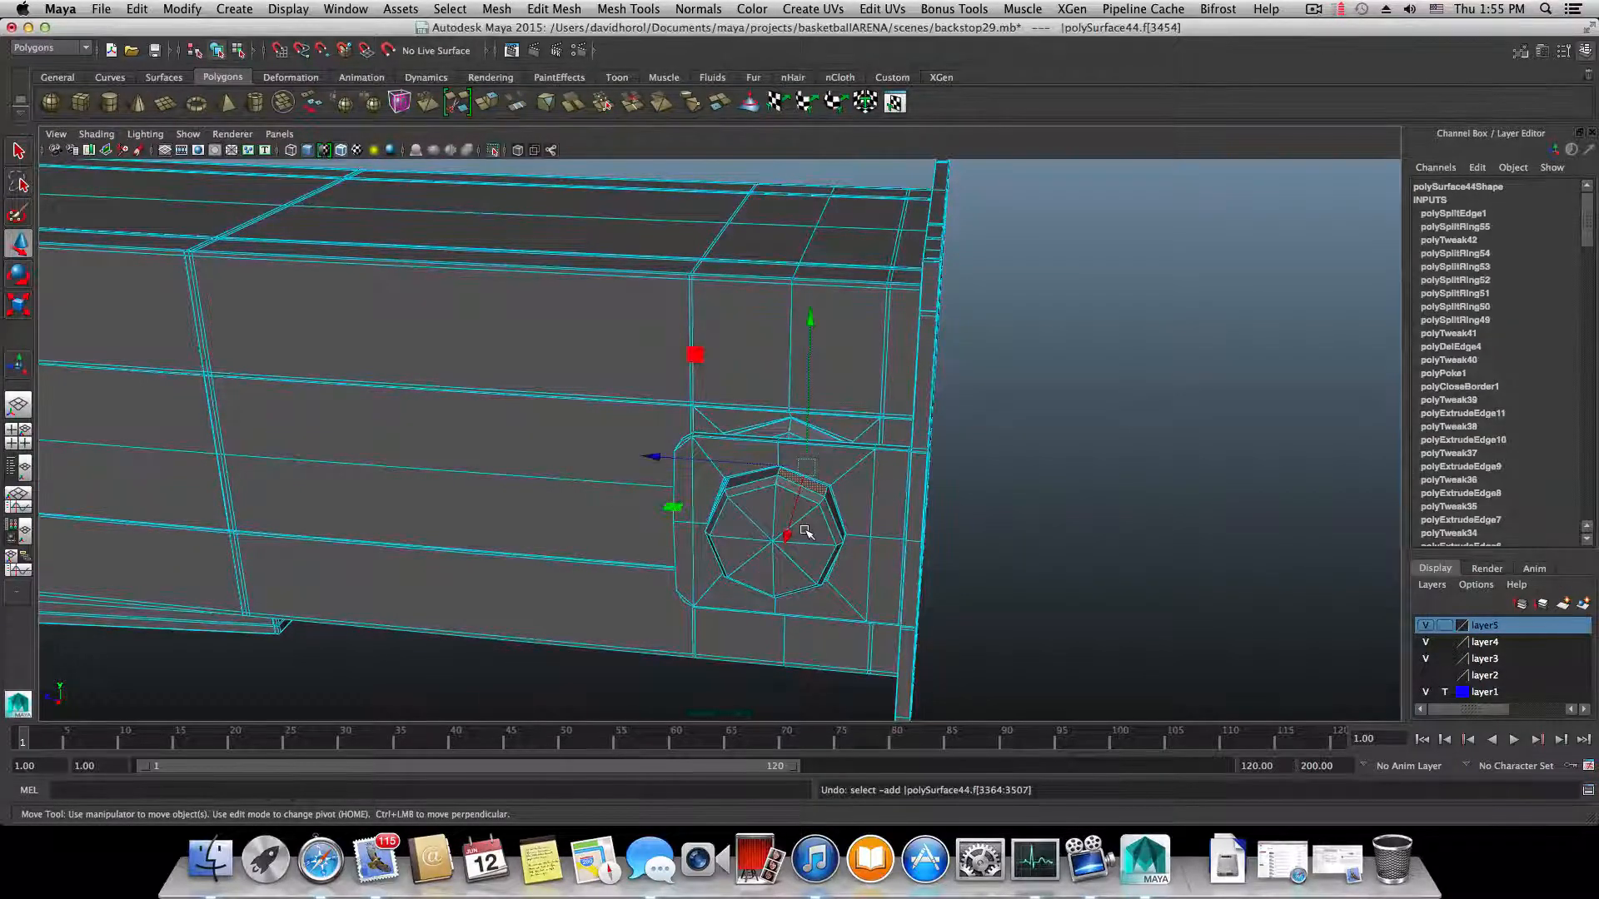
key(z)
key(z)
key(z)
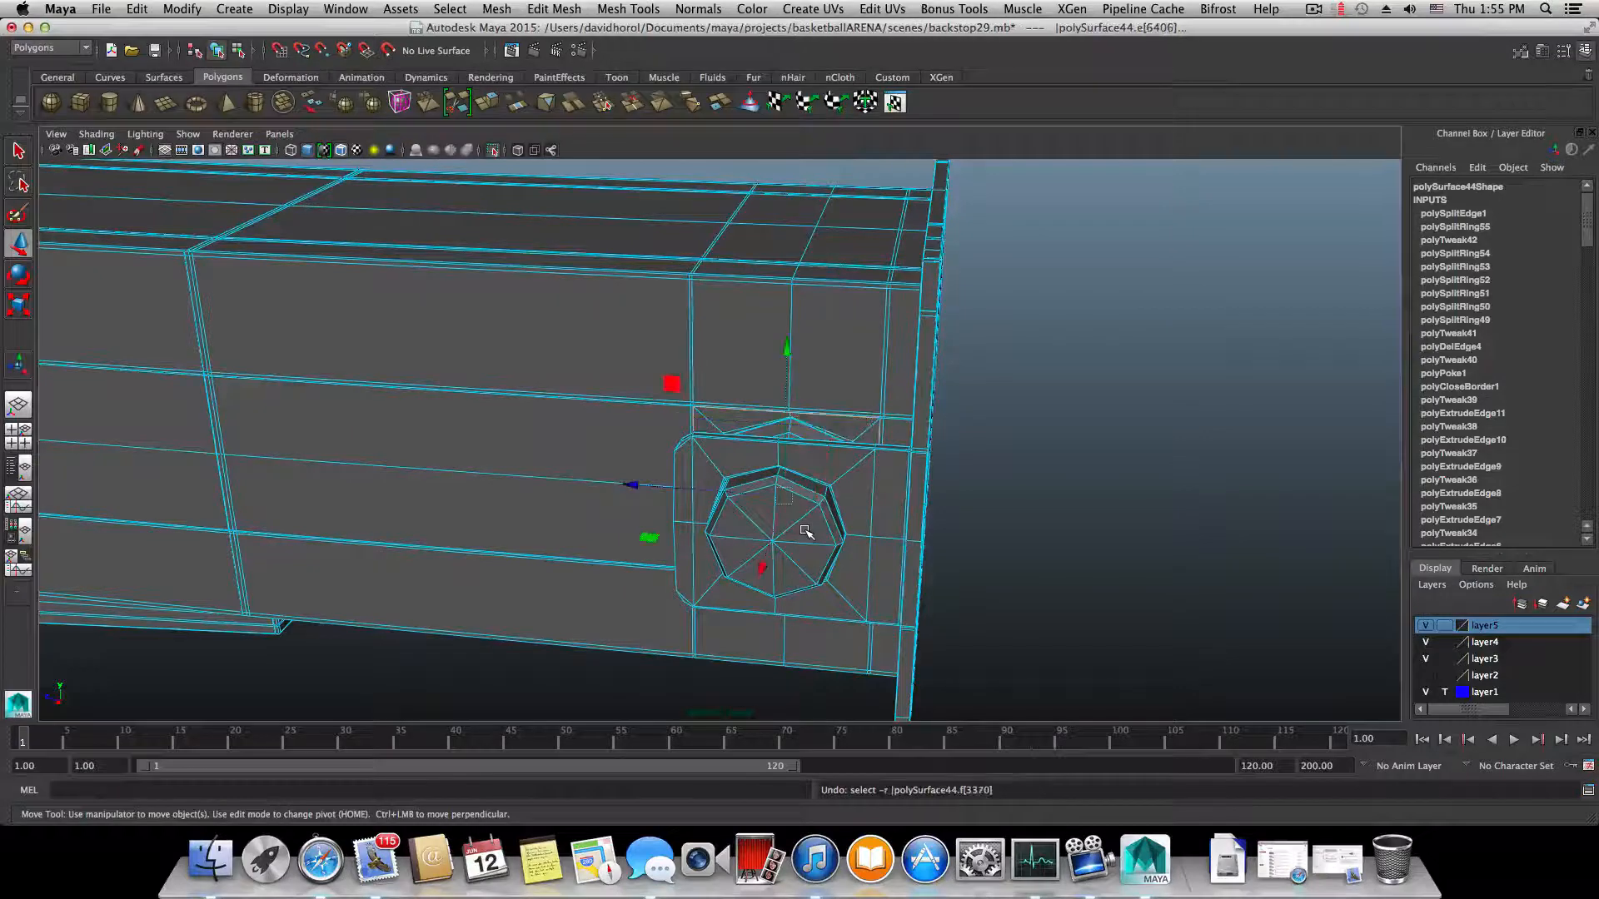
key(z)
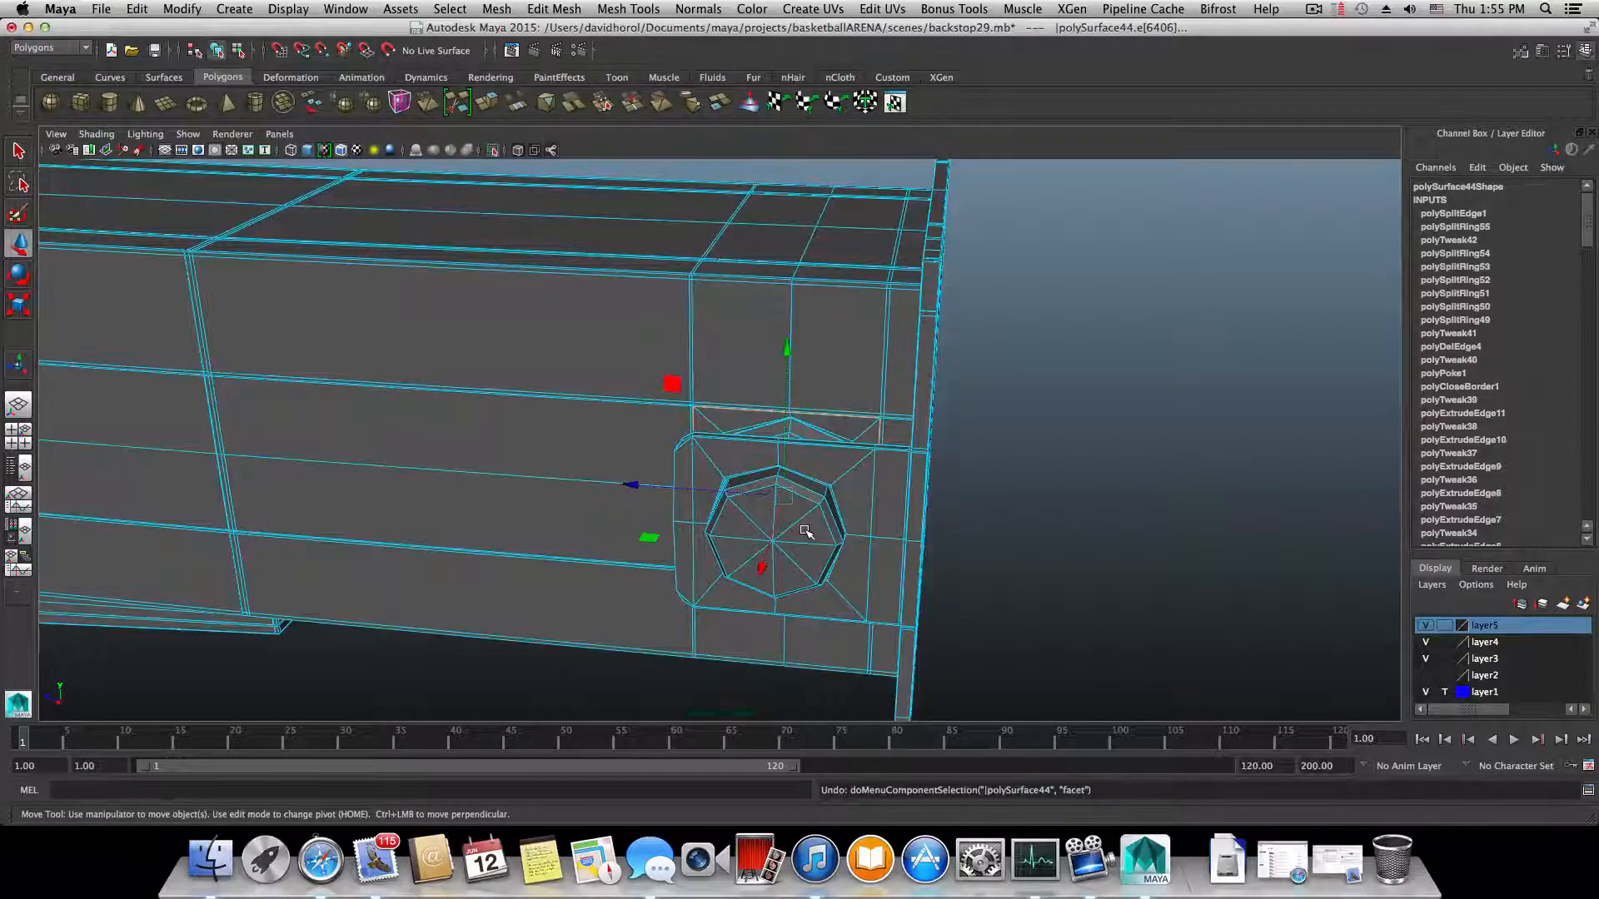
key(z)
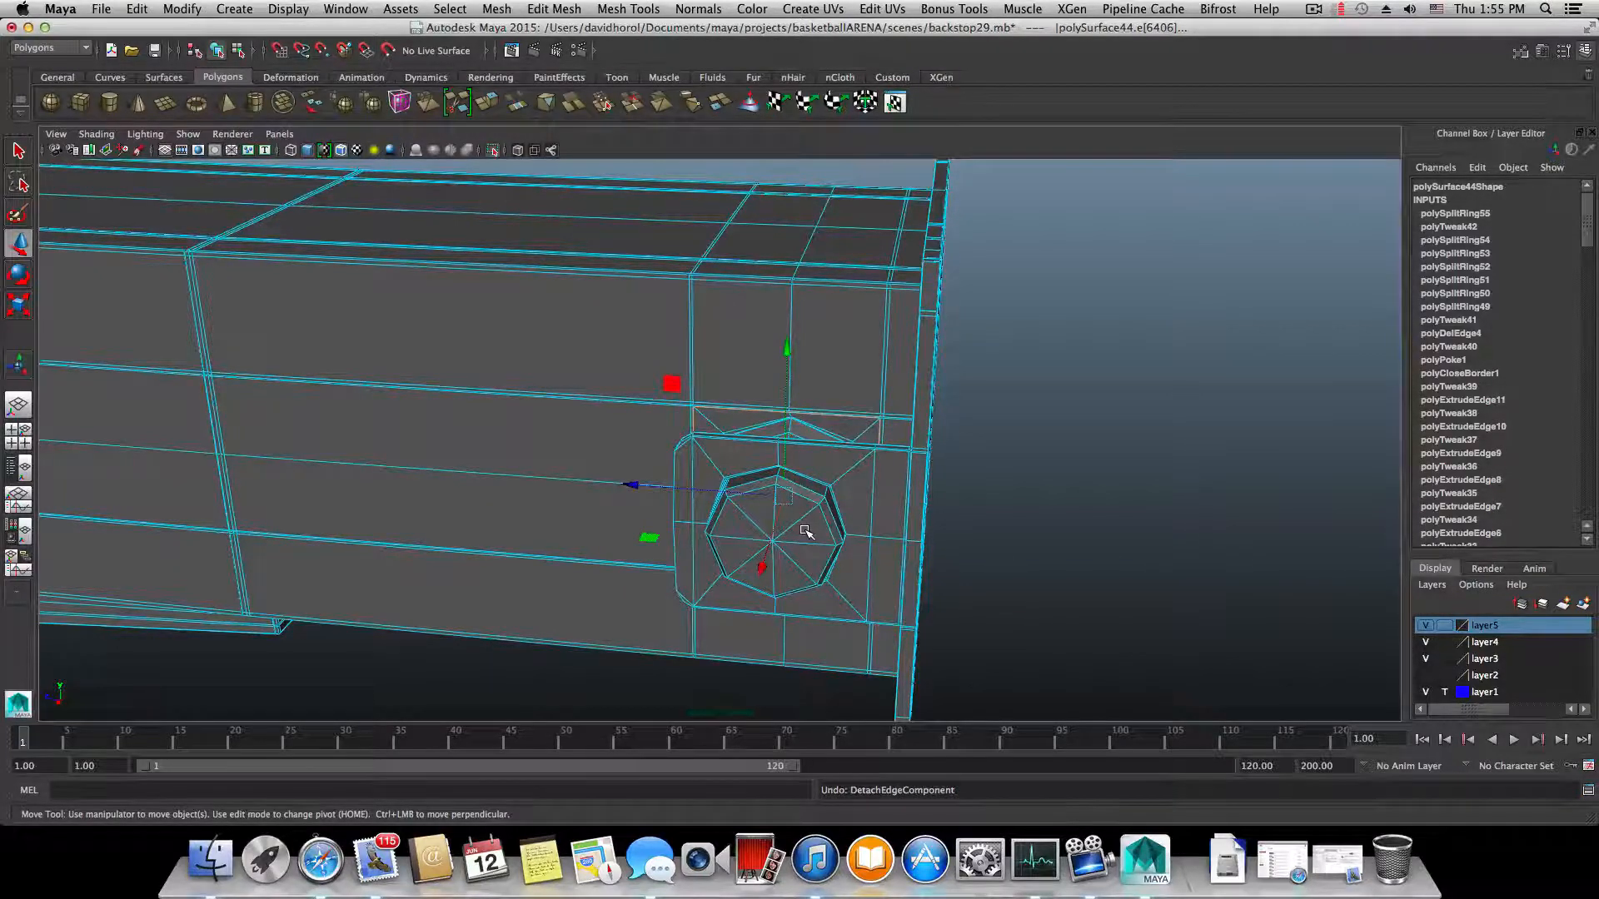
- Return the arm to object selection, show it in the enlarged front view, and switch it to face selection
alt+drag(806, 532, 737, 558)
key(F8)
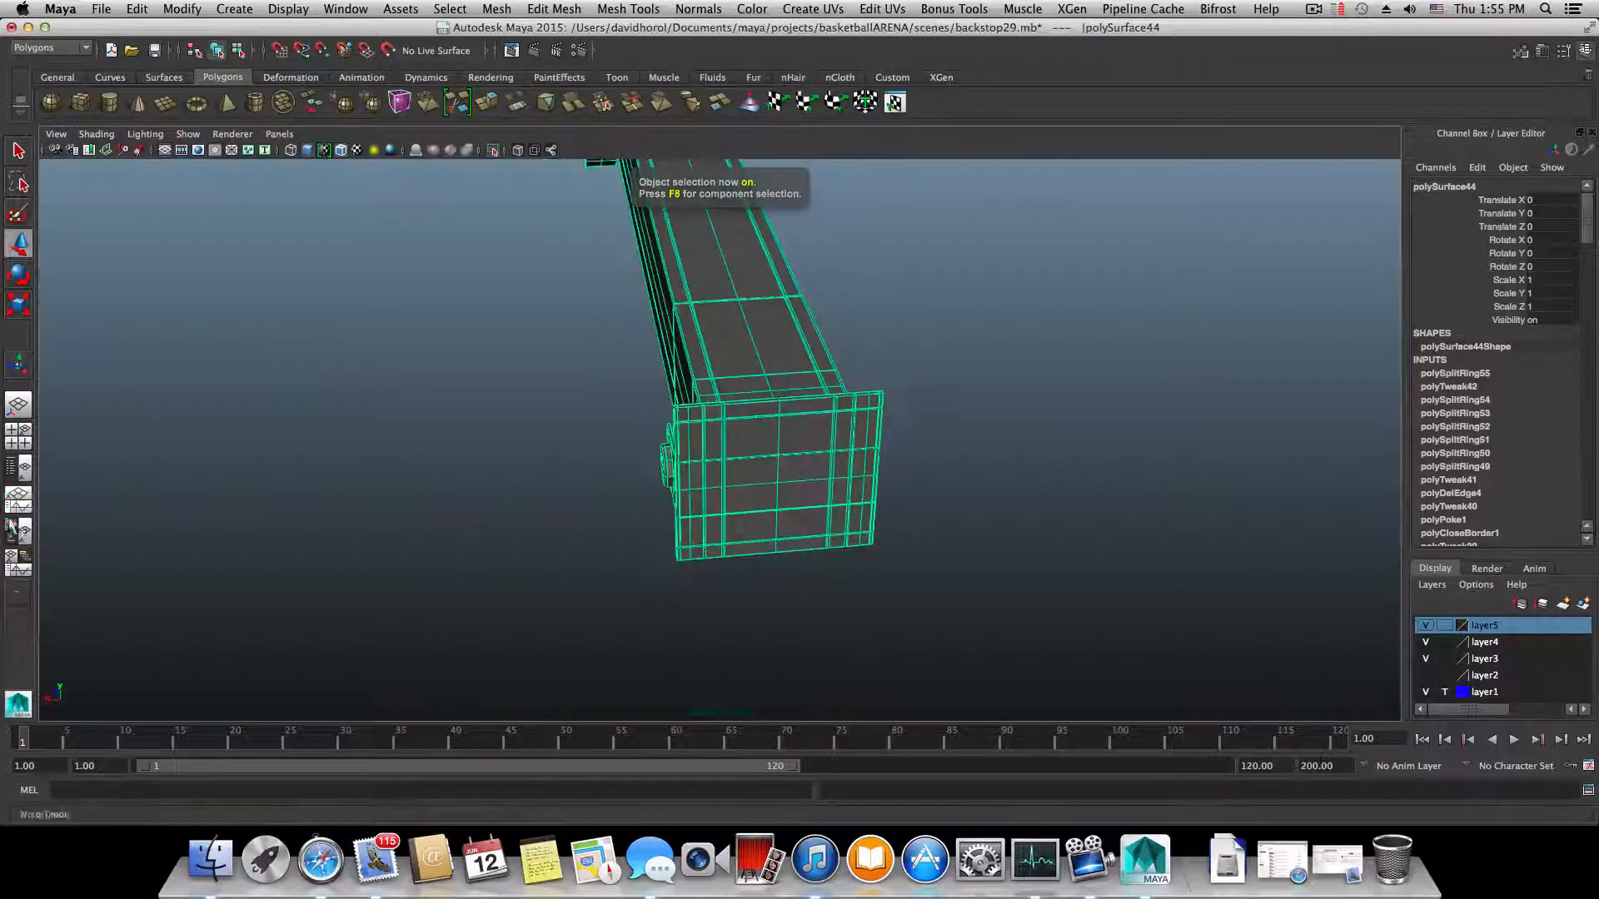
click(12, 439)
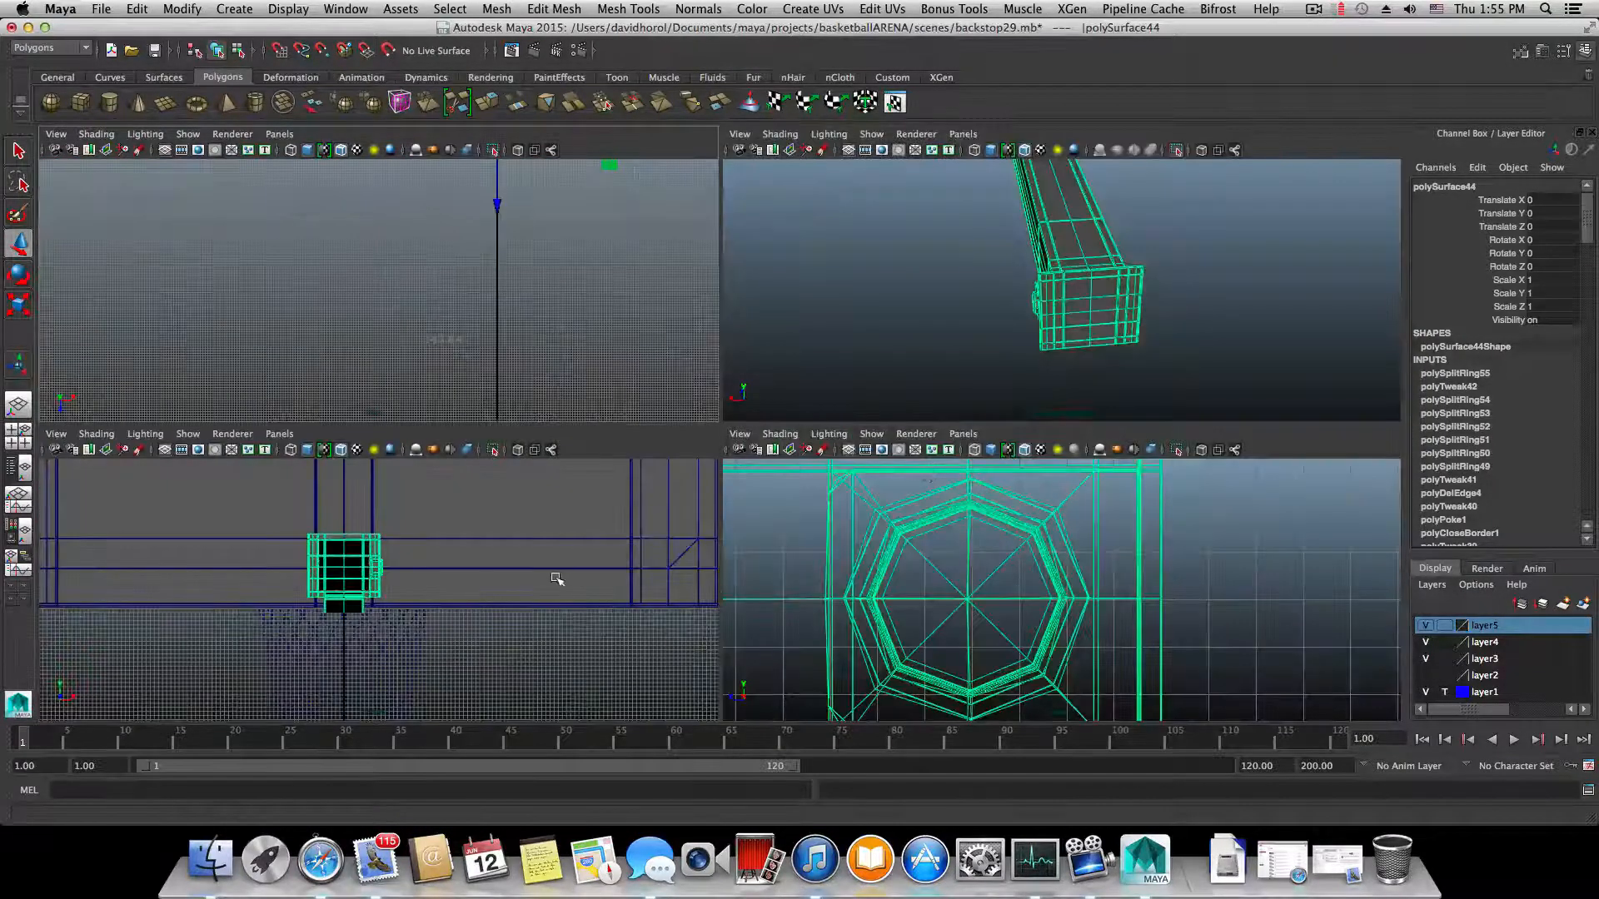
right_drag(419, 485, 420, 526)
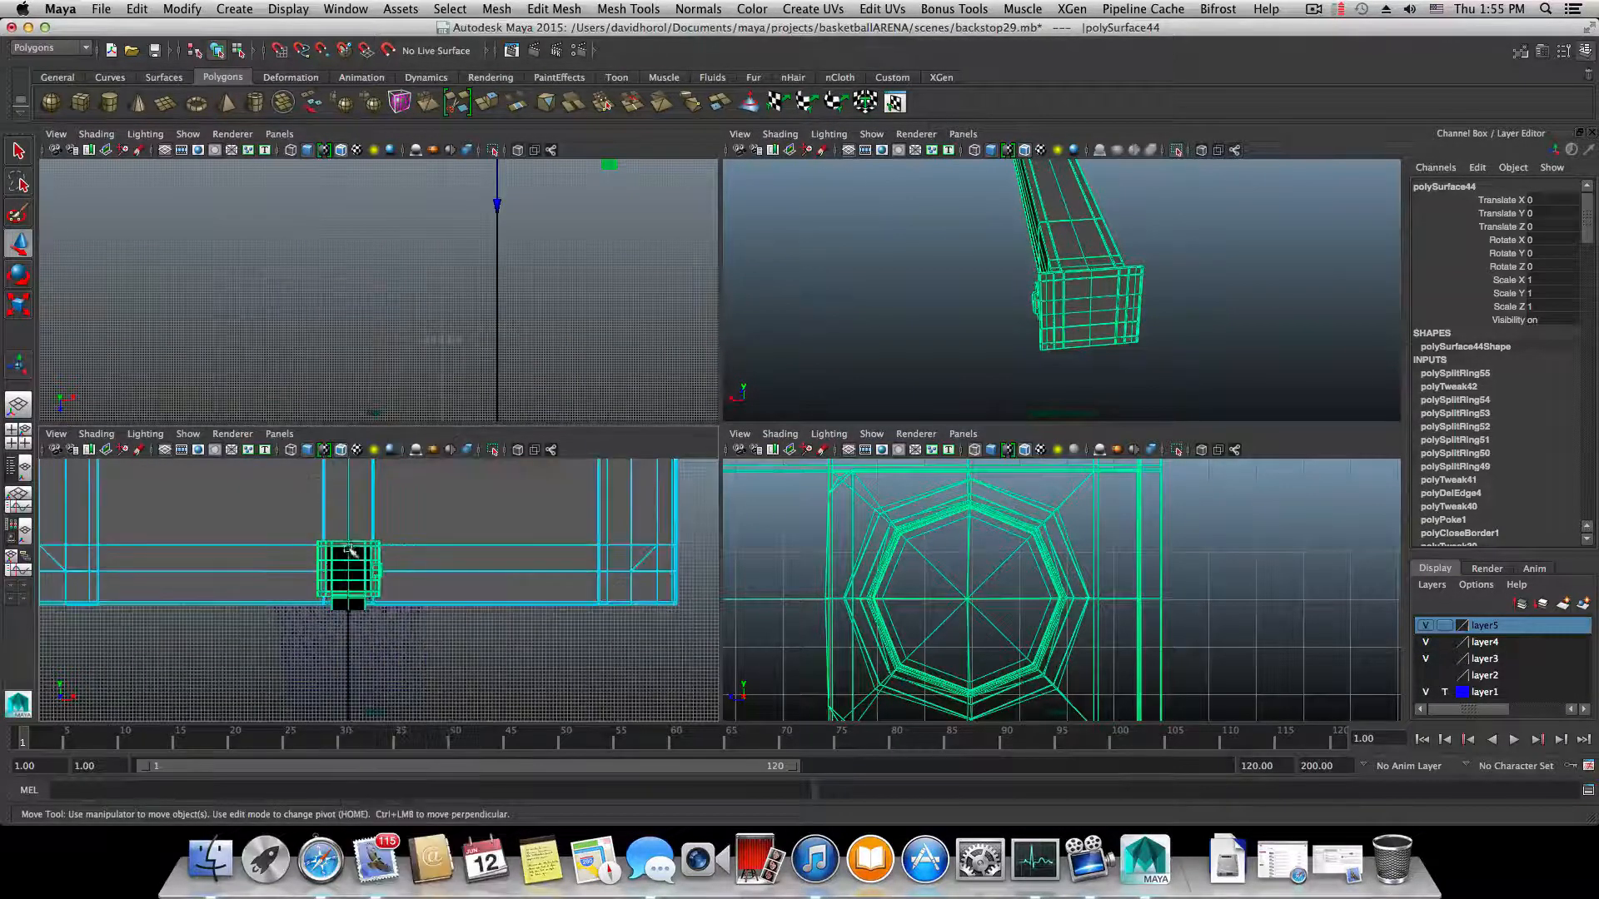
key(F8)
key(space)
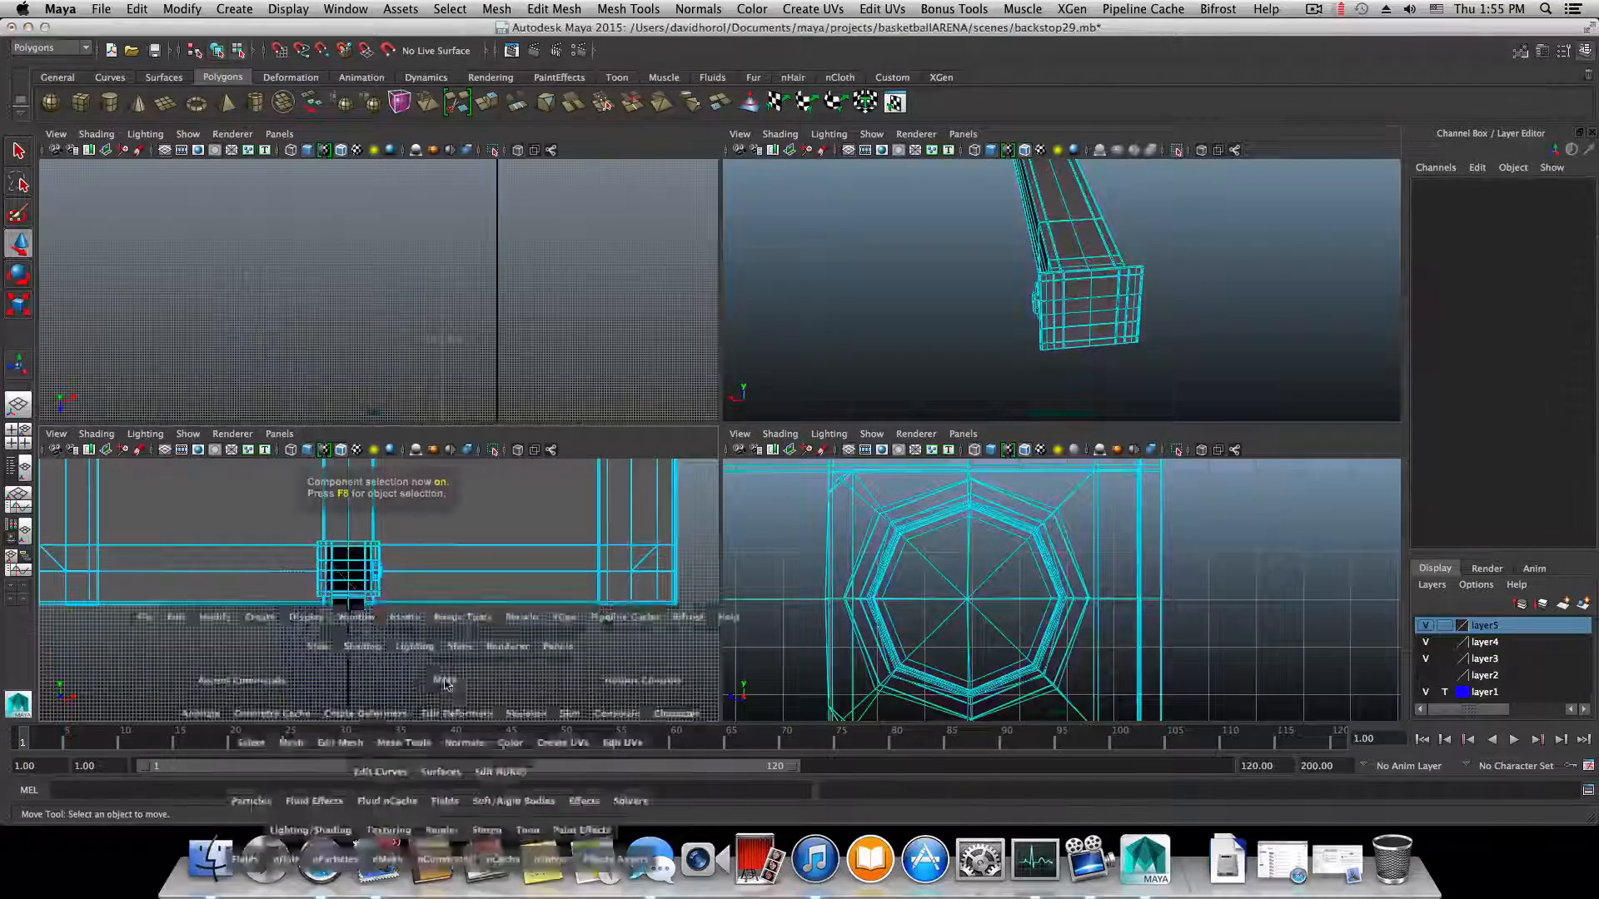
key(F8)
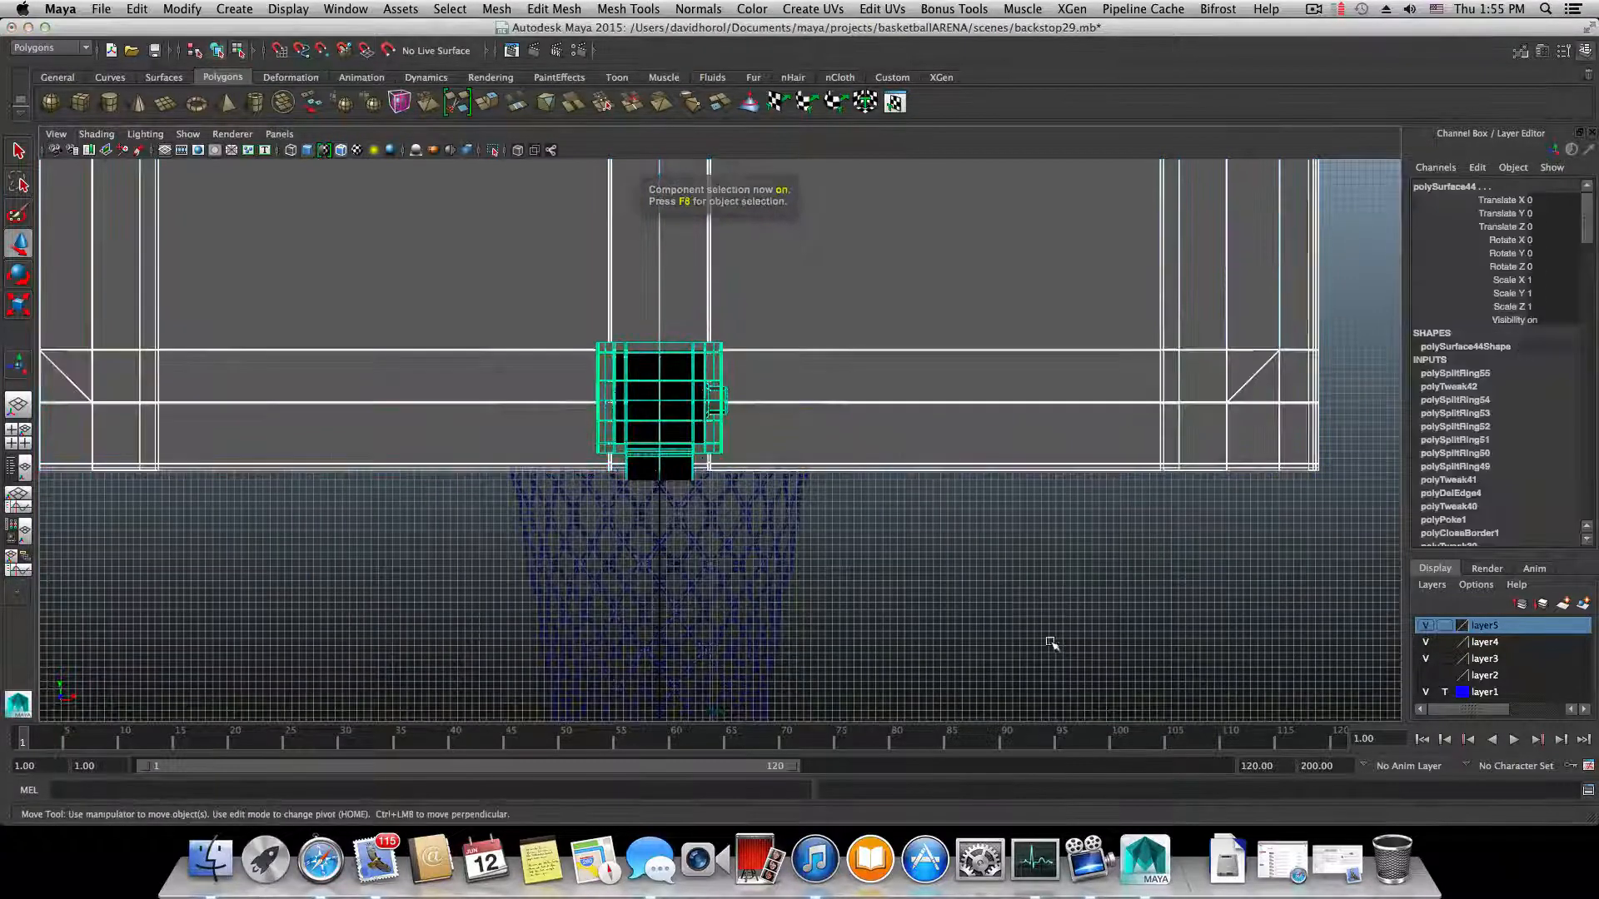
right_click(966, 577)
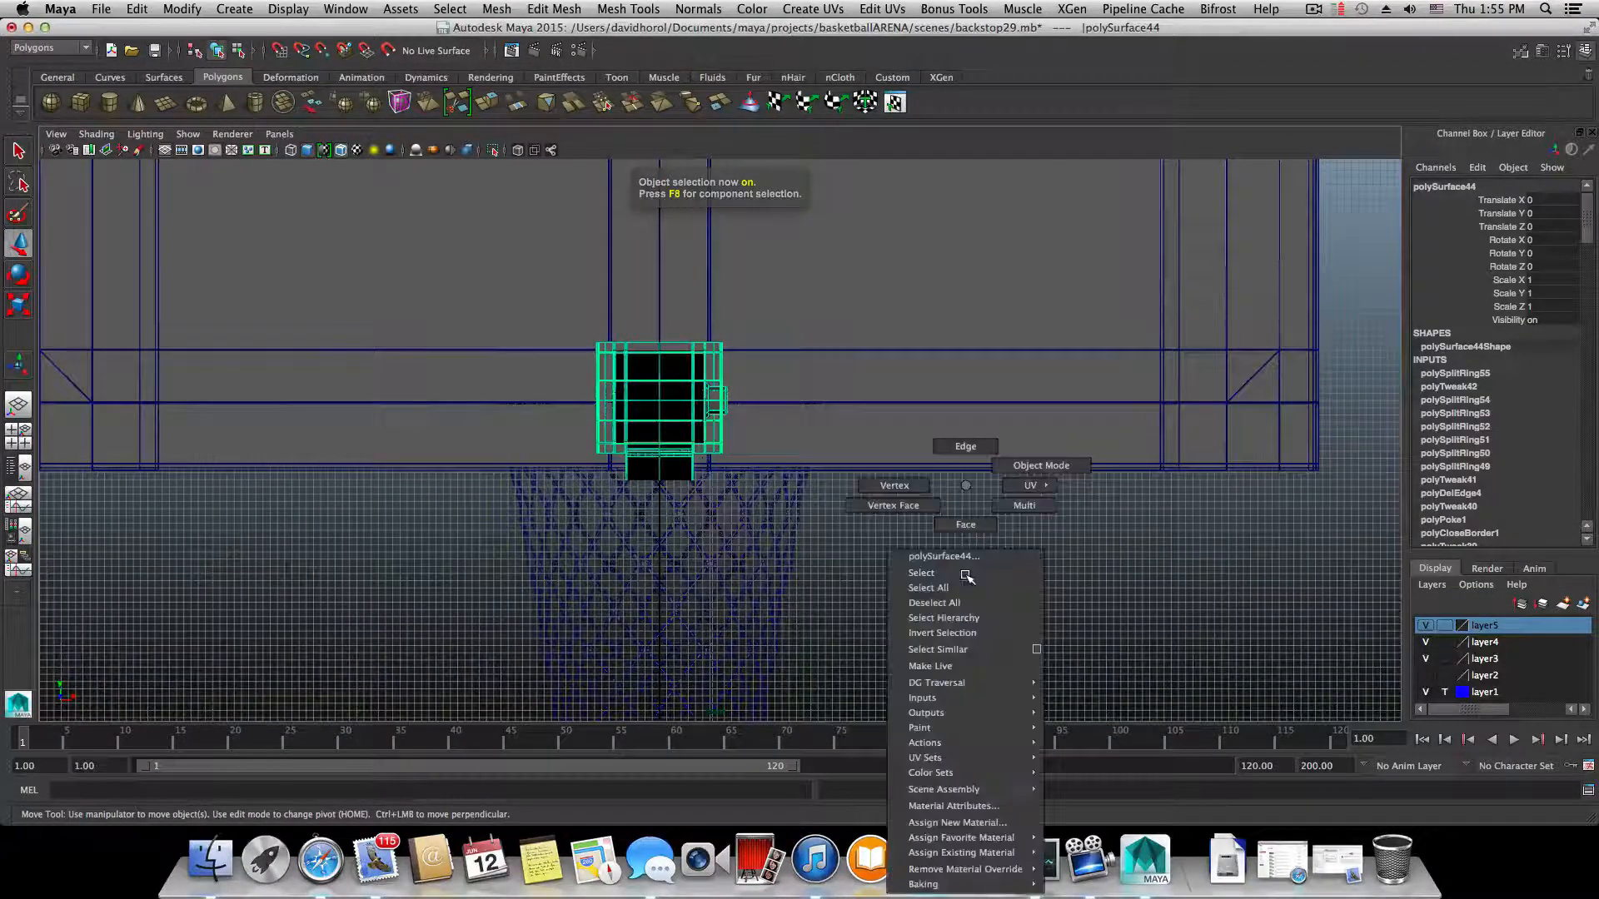
right_drag(966, 486, 964, 527)
alt+right_drag(964, 527, 926, 526)
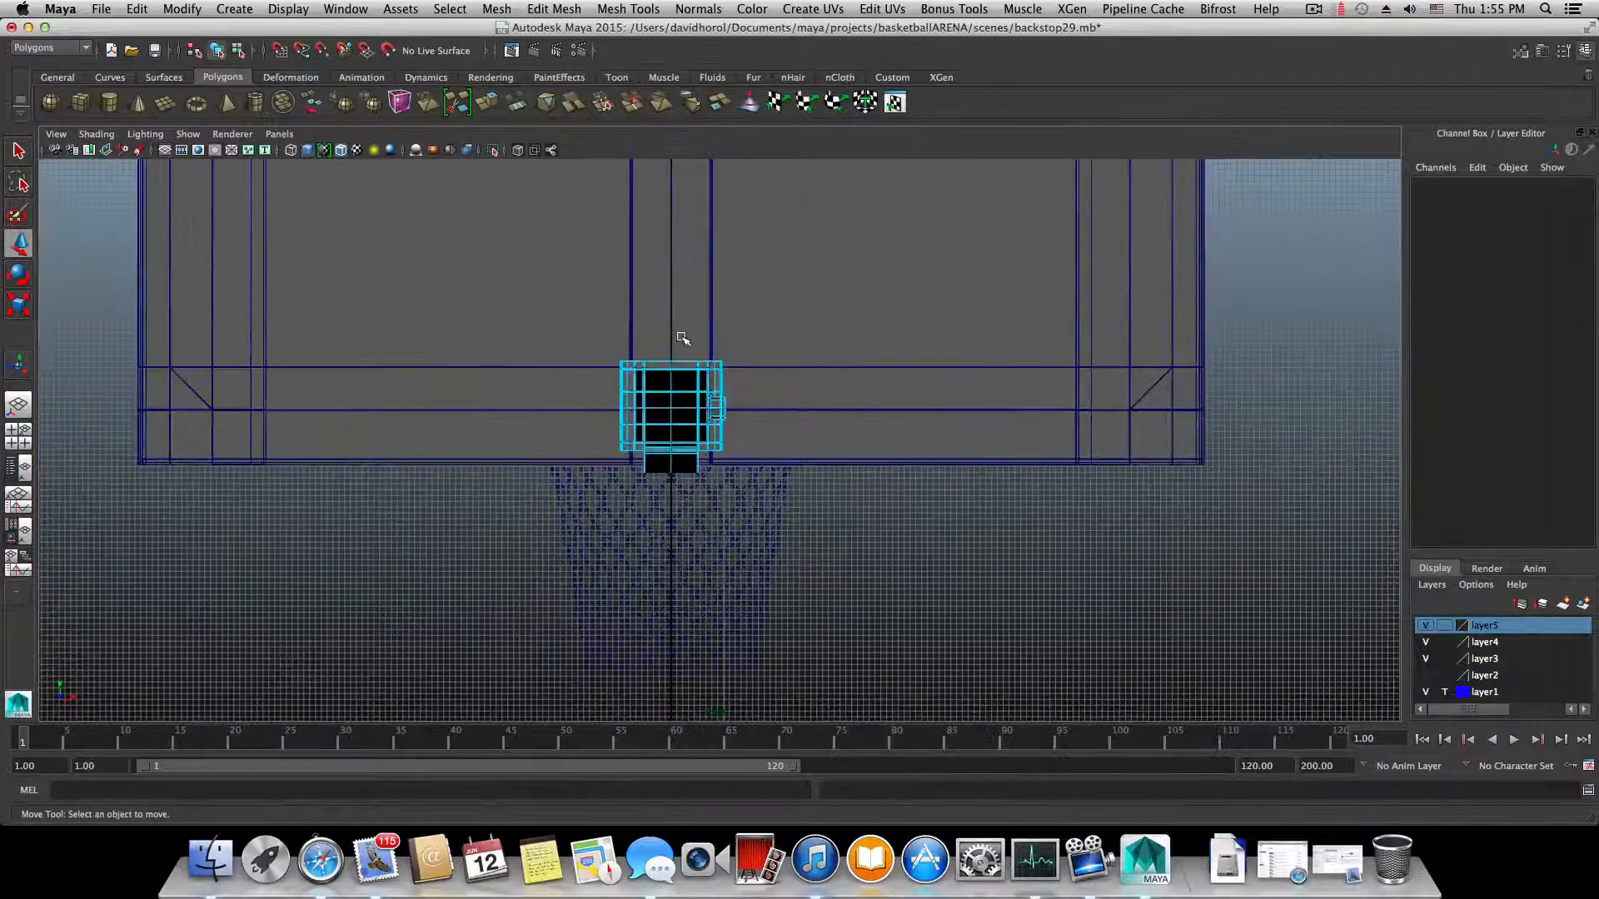
- Select the faces on the arm half without the capped tube and rim, and delete them
drag(682, 339, 1131, 896)
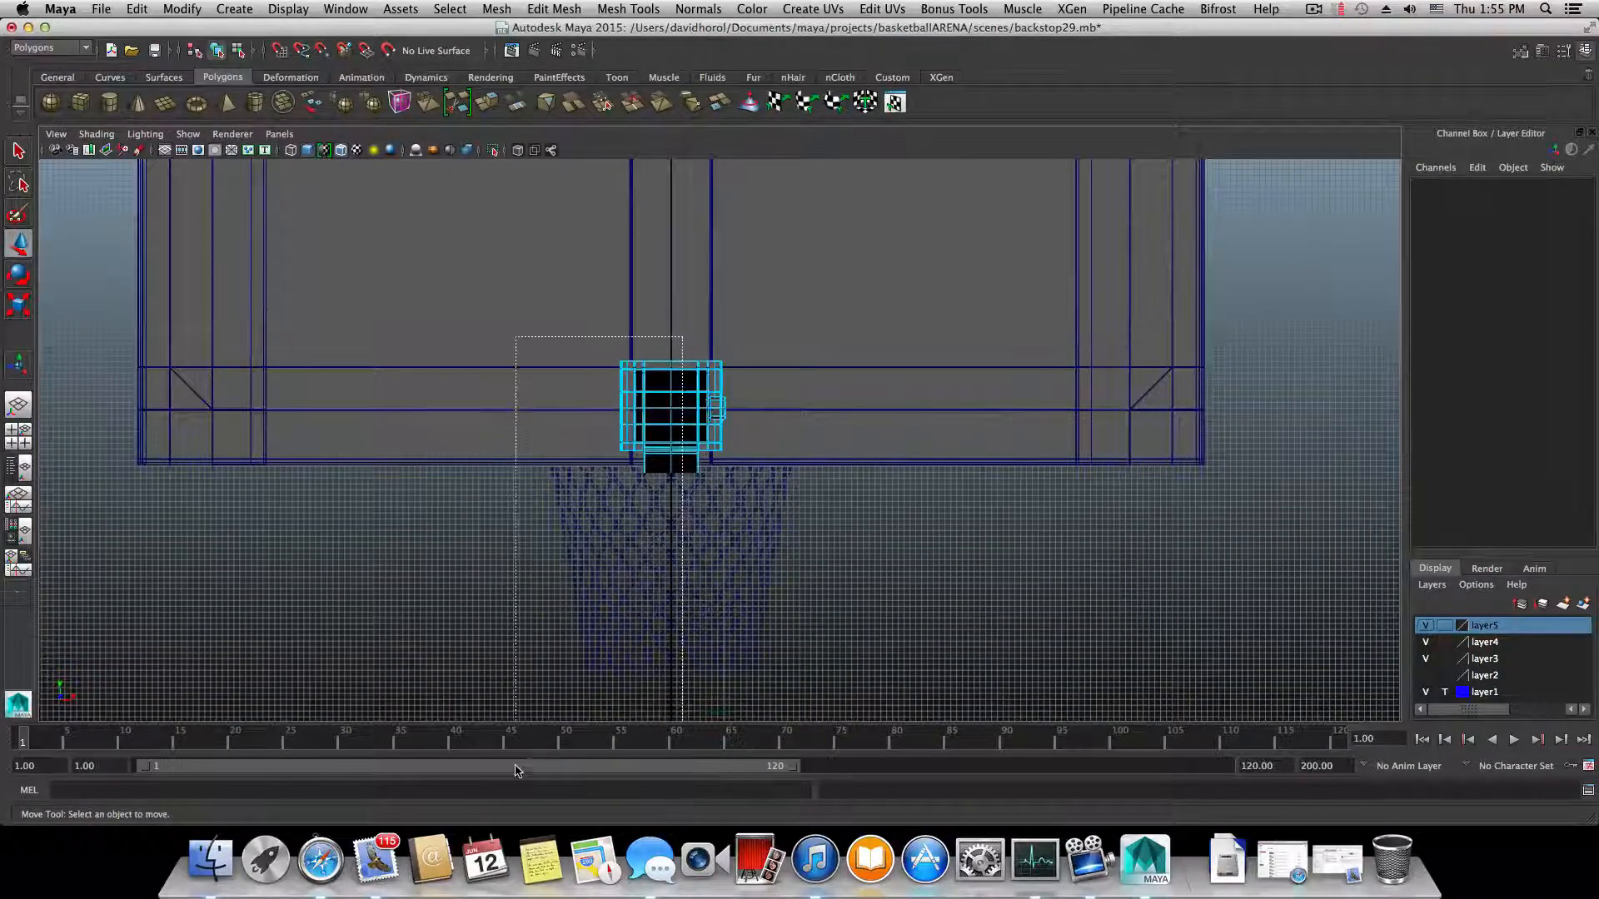
drag(829, 696, 828, 696)
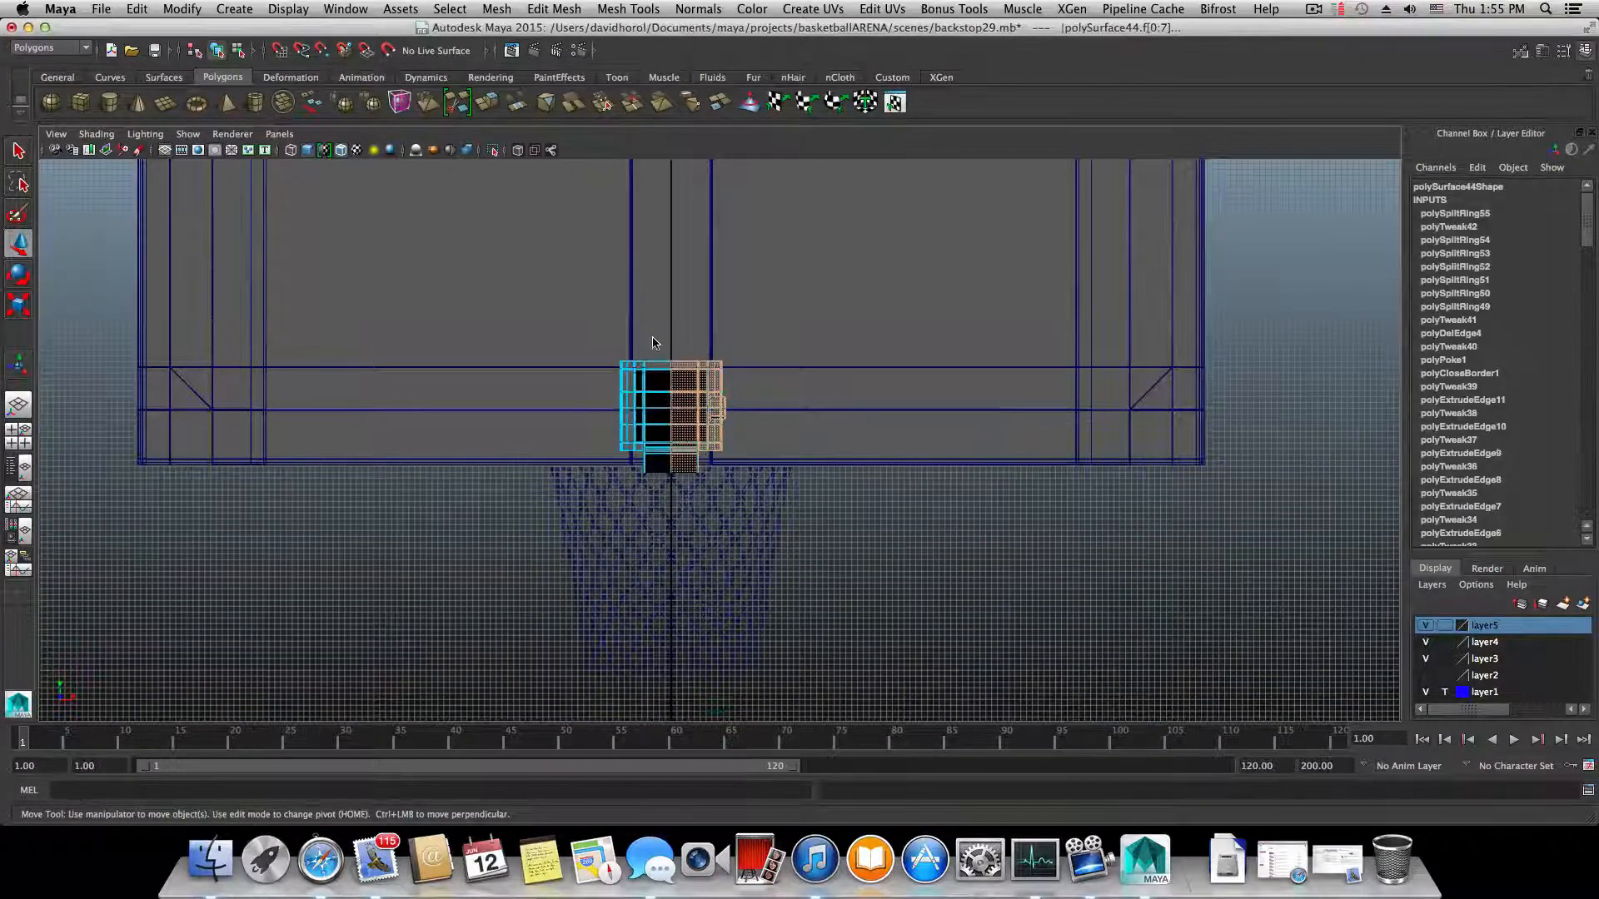
drag(439, 762, 439, 762)
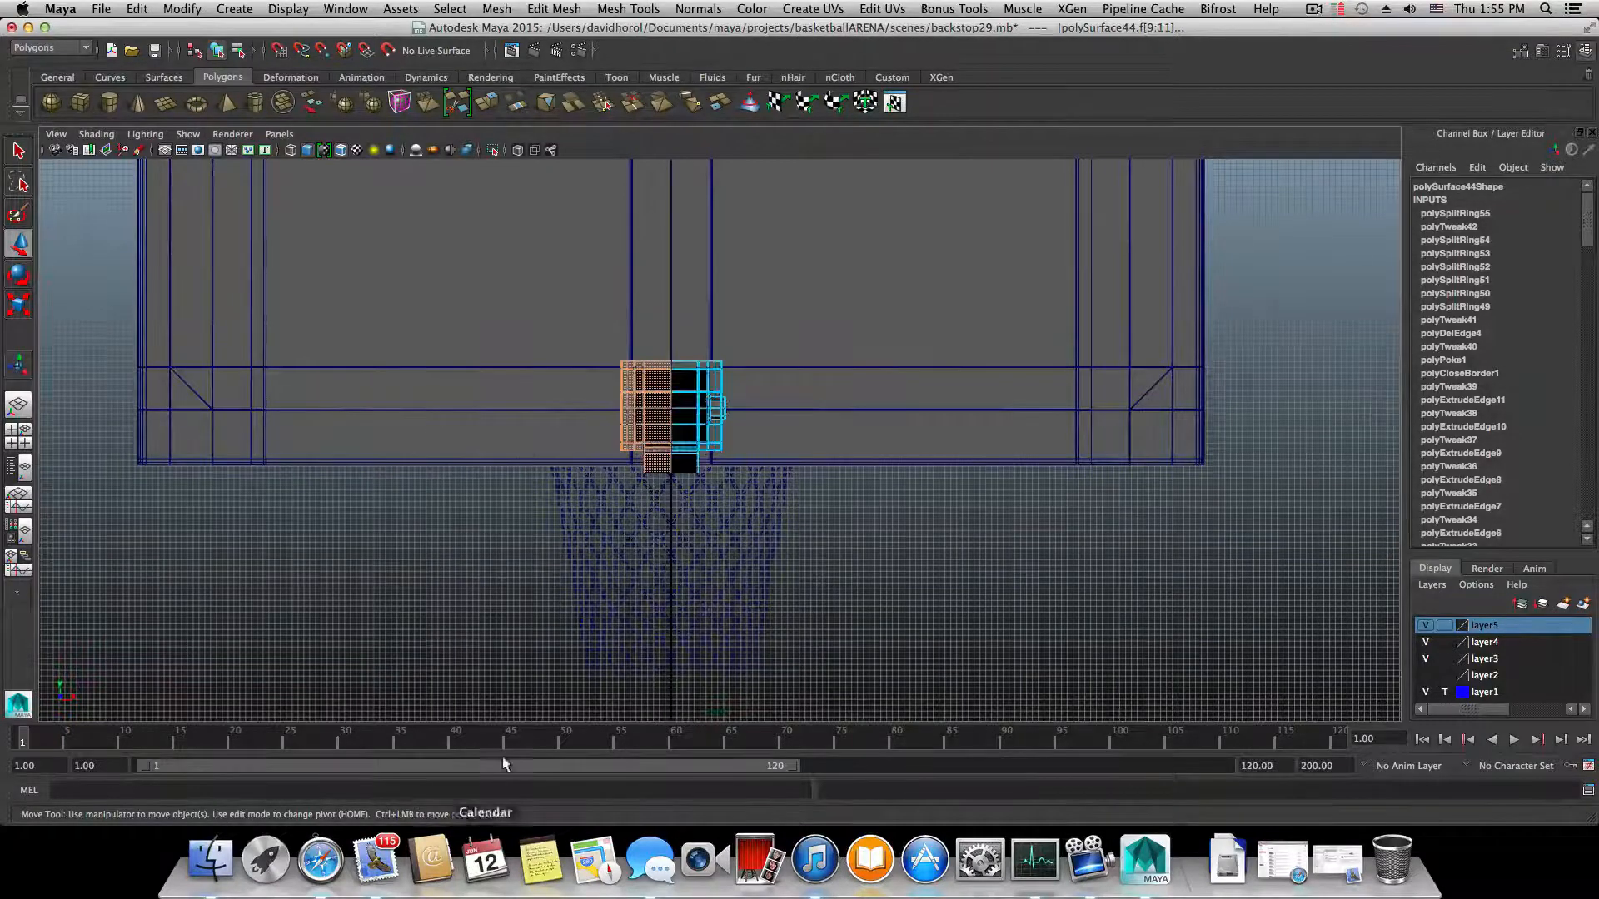
scroll(525, 664, down, 3)
click(504, 645)
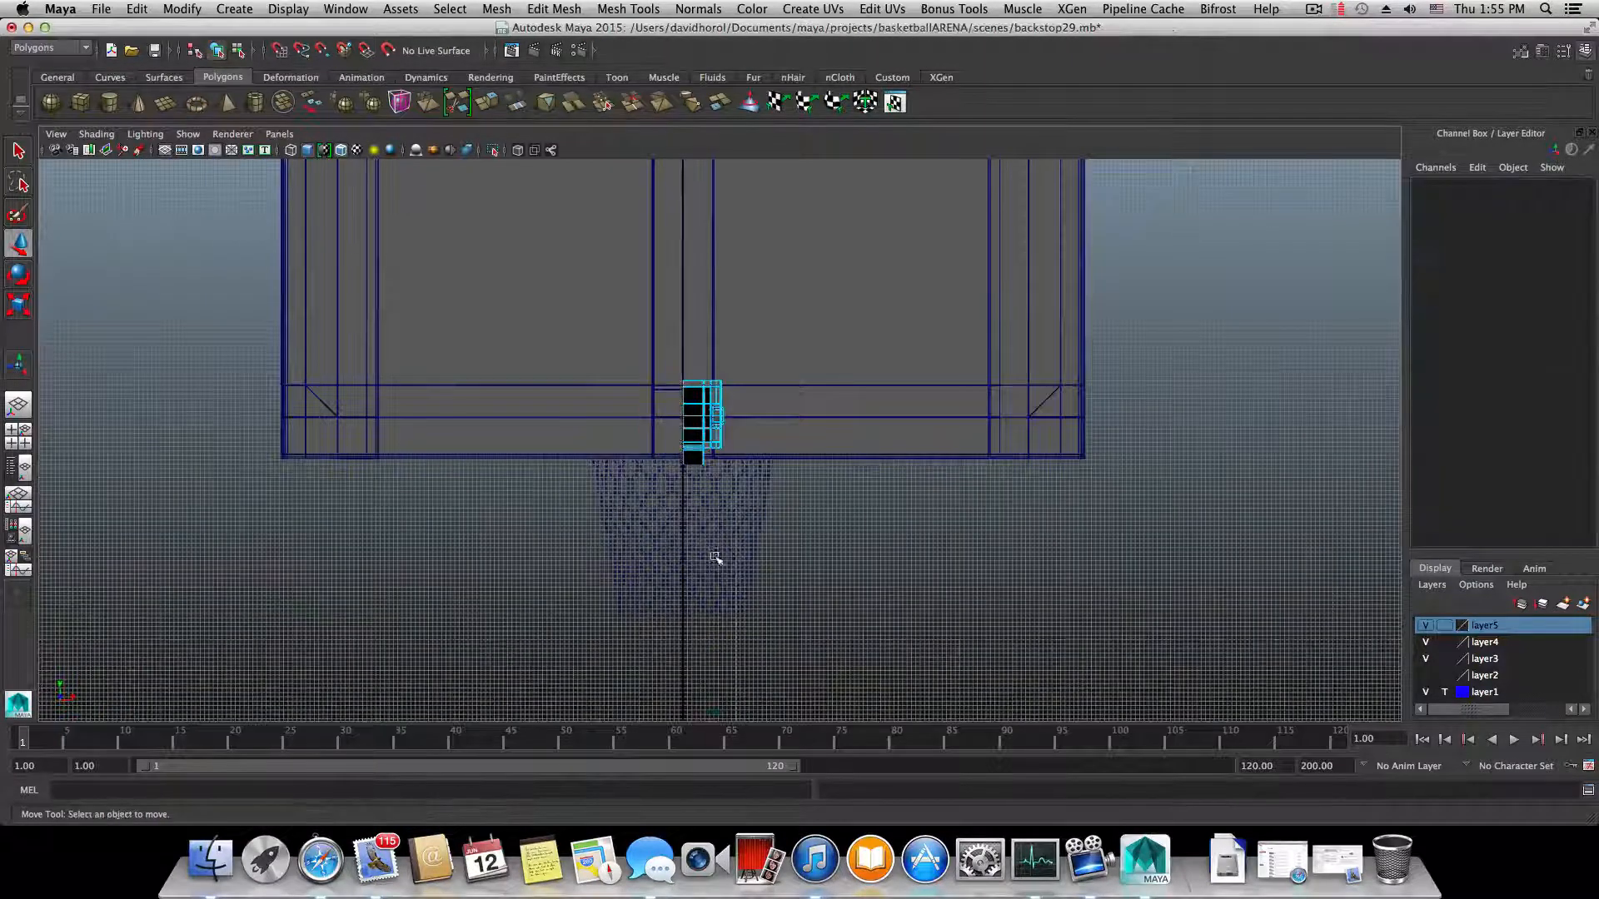
- Examine the cut arm in the perspective view for faces left over on the removed half
key(space)
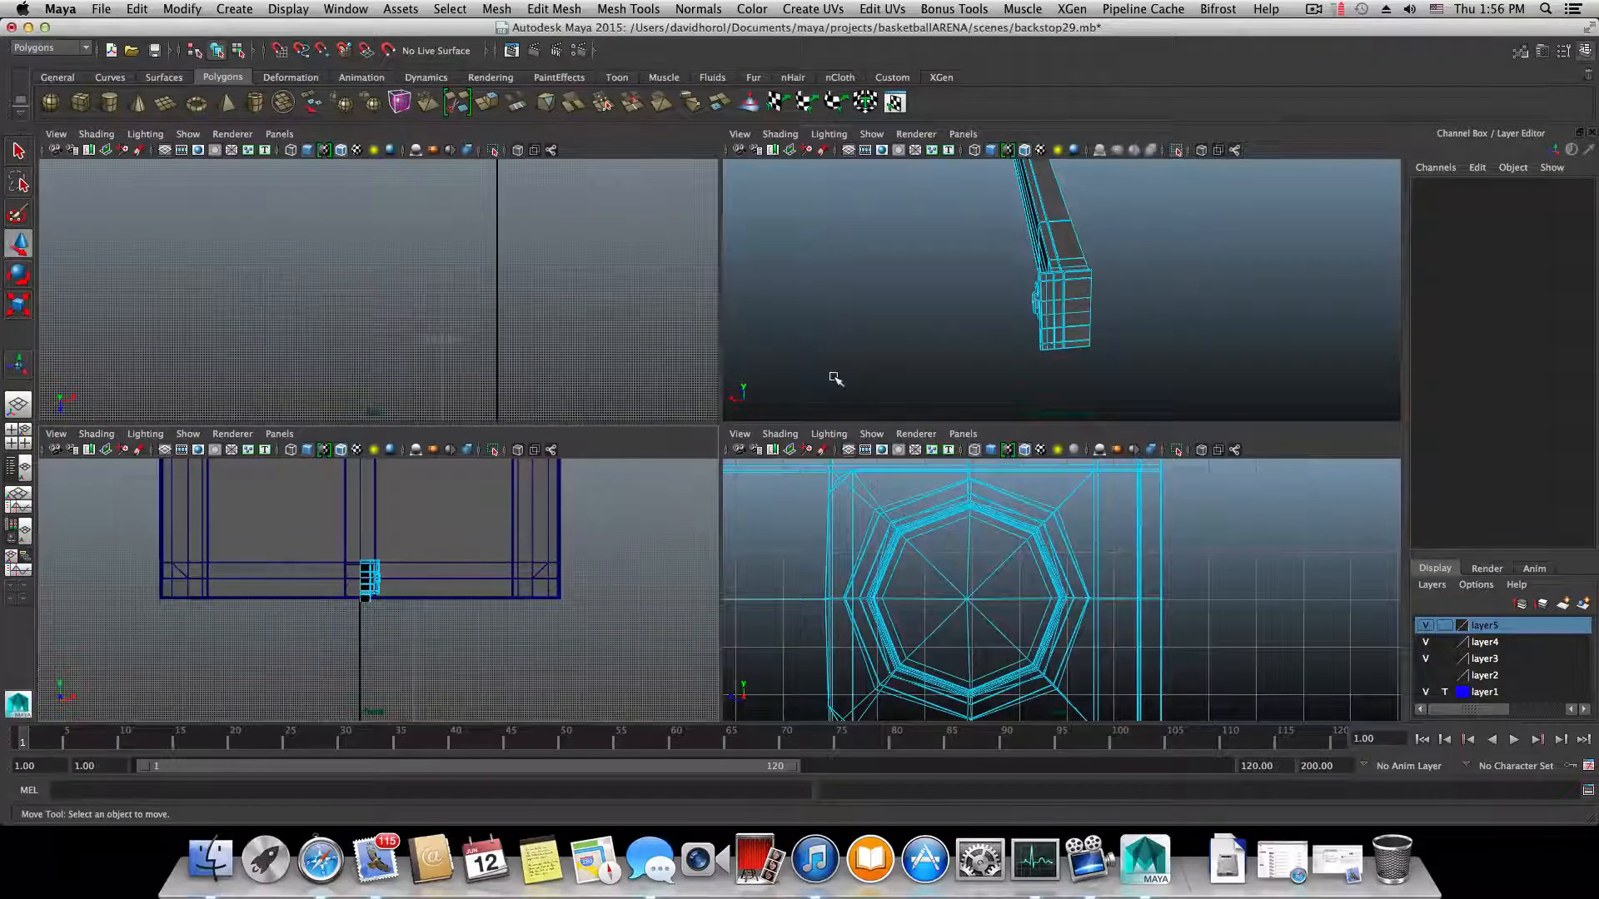
key(space)
alt+drag(832, 378, 119, 492)
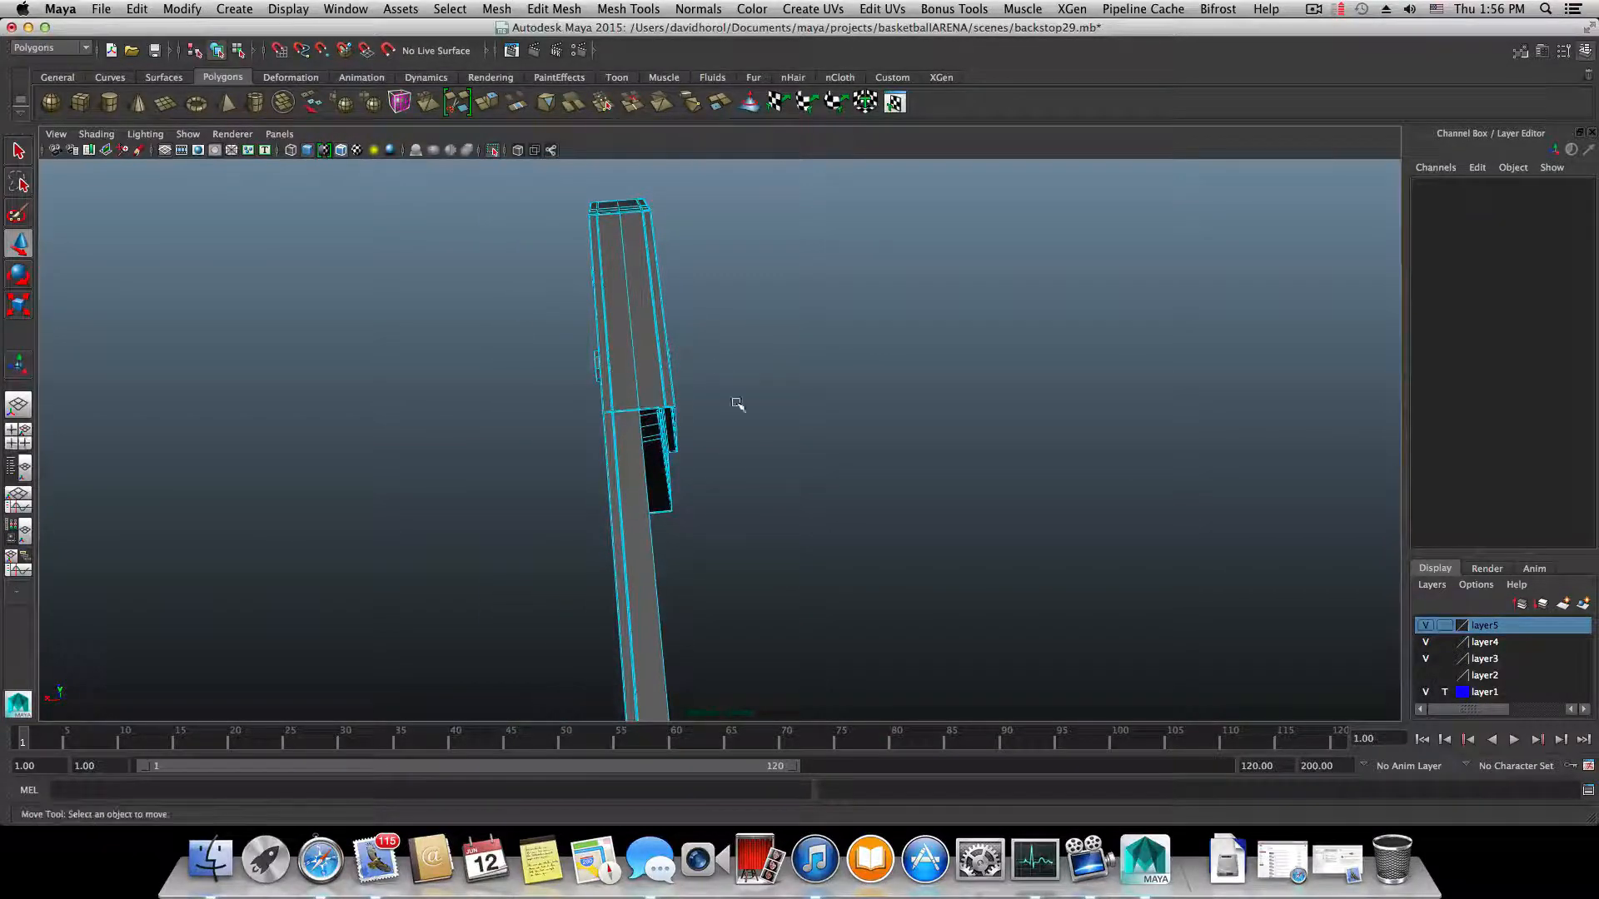
mouse_move(737, 403)
alt+mouse_down()
mouse_move(742, 461)
mouse_move(743, 429)
alt+mouse_up()
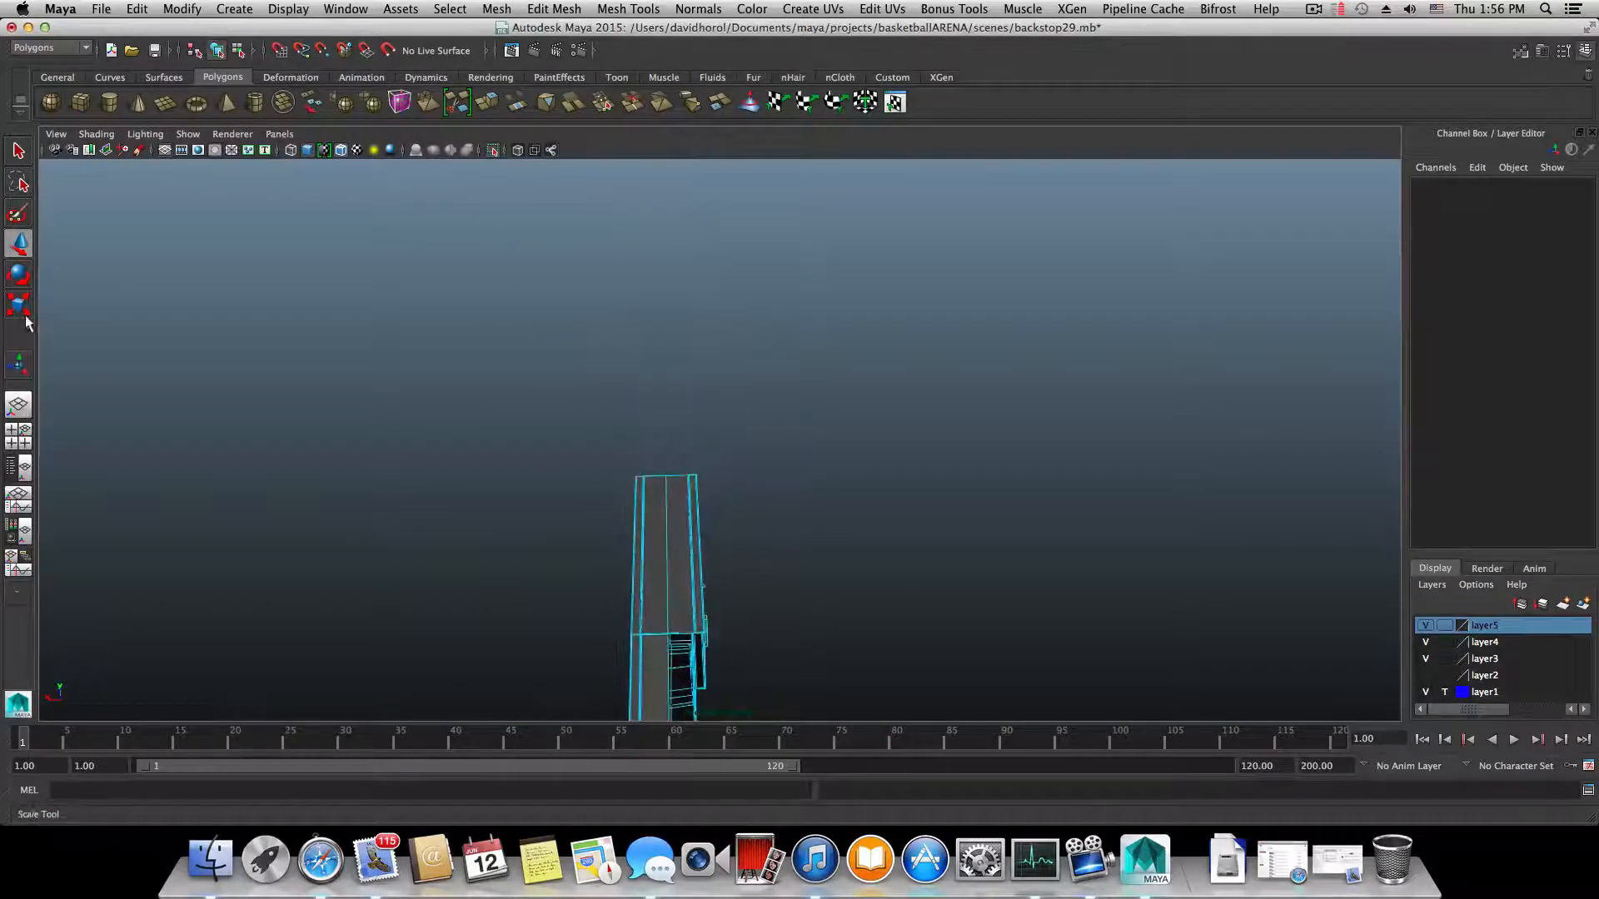
click(17, 434)
alt+drag(497, 379, 491, 357)
alt+drag(447, 533, 460, 564)
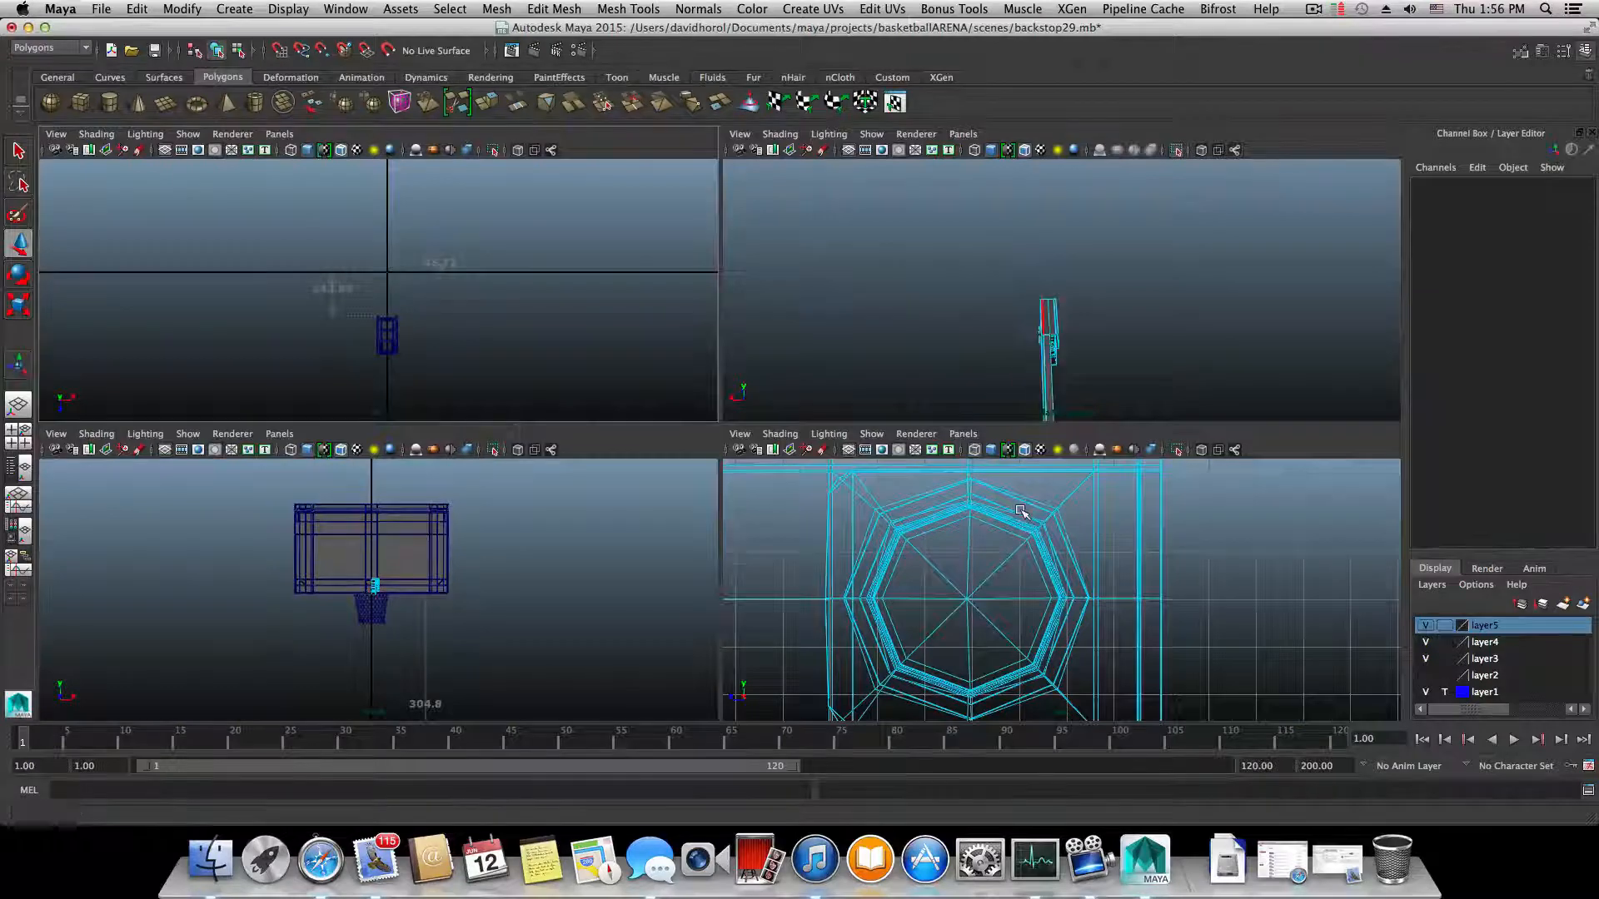
scroll(1022, 511, down, 3)
key(space)
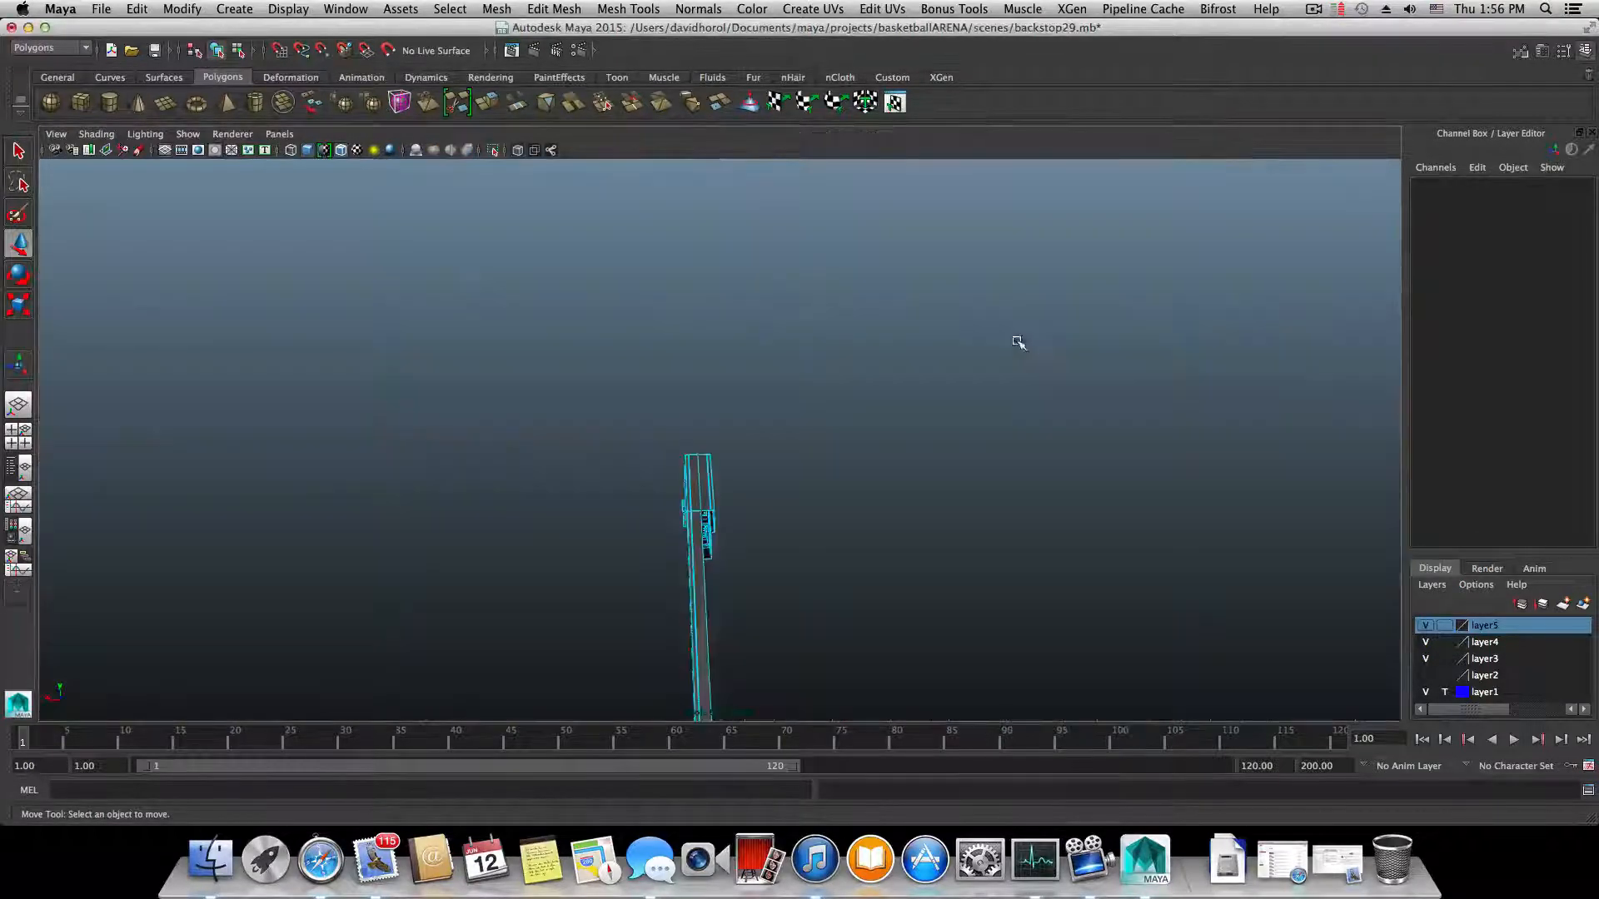
alt+drag(756, 519, 793, 520)
- Centre the view on a vertex along the arm's middle line, then select and delete the leftover faces on the removed half
key(F8)
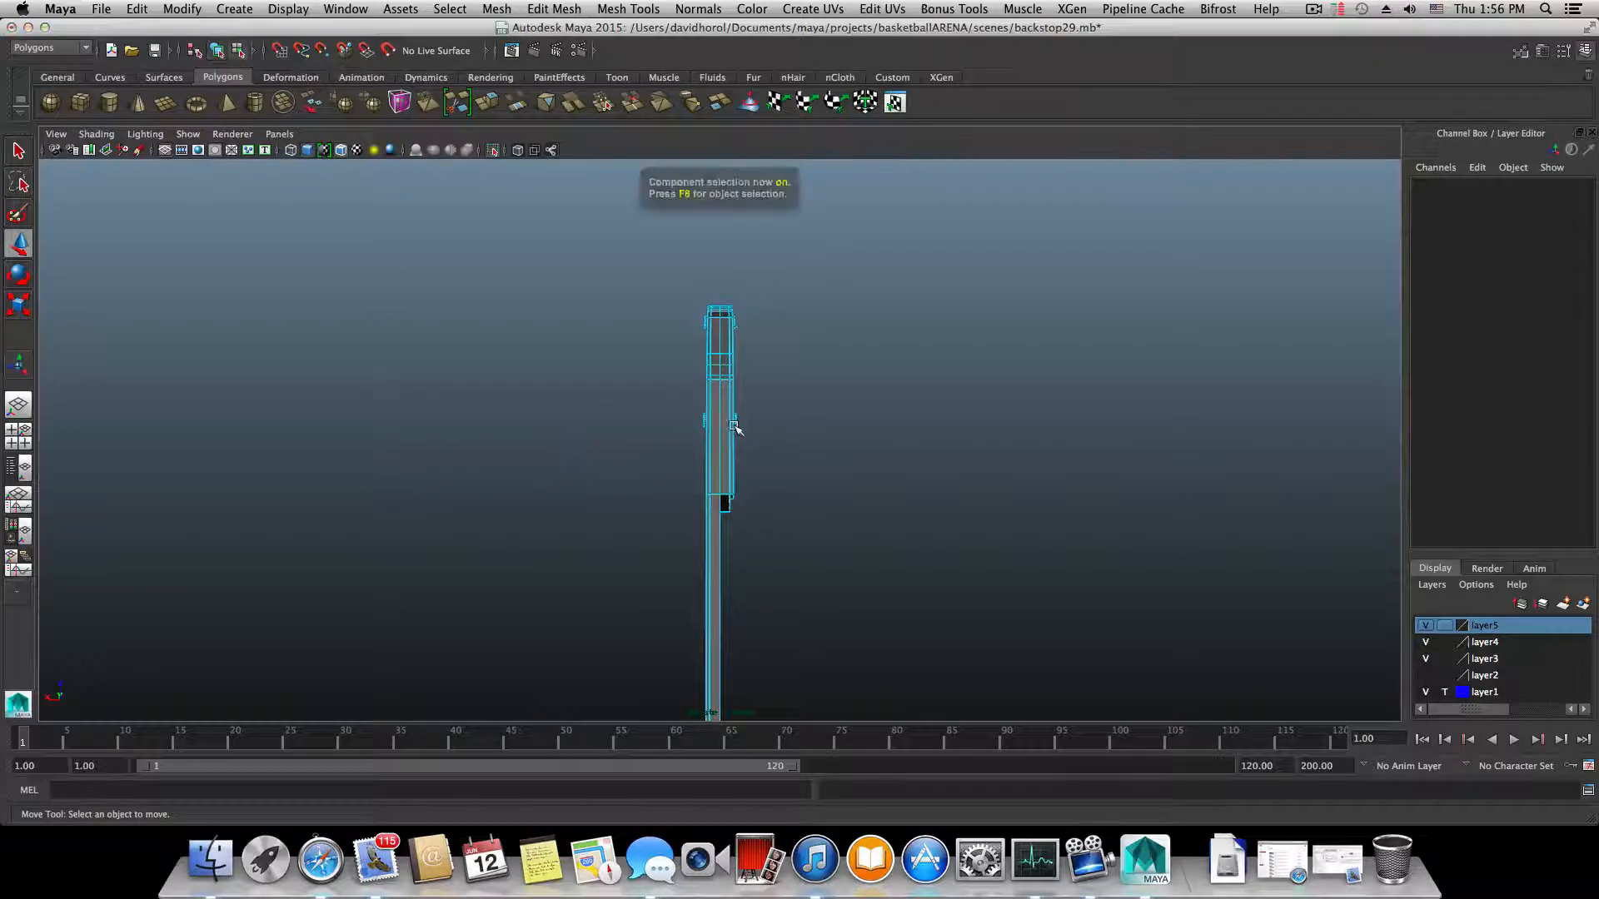
right_drag(723, 394, 684, 371)
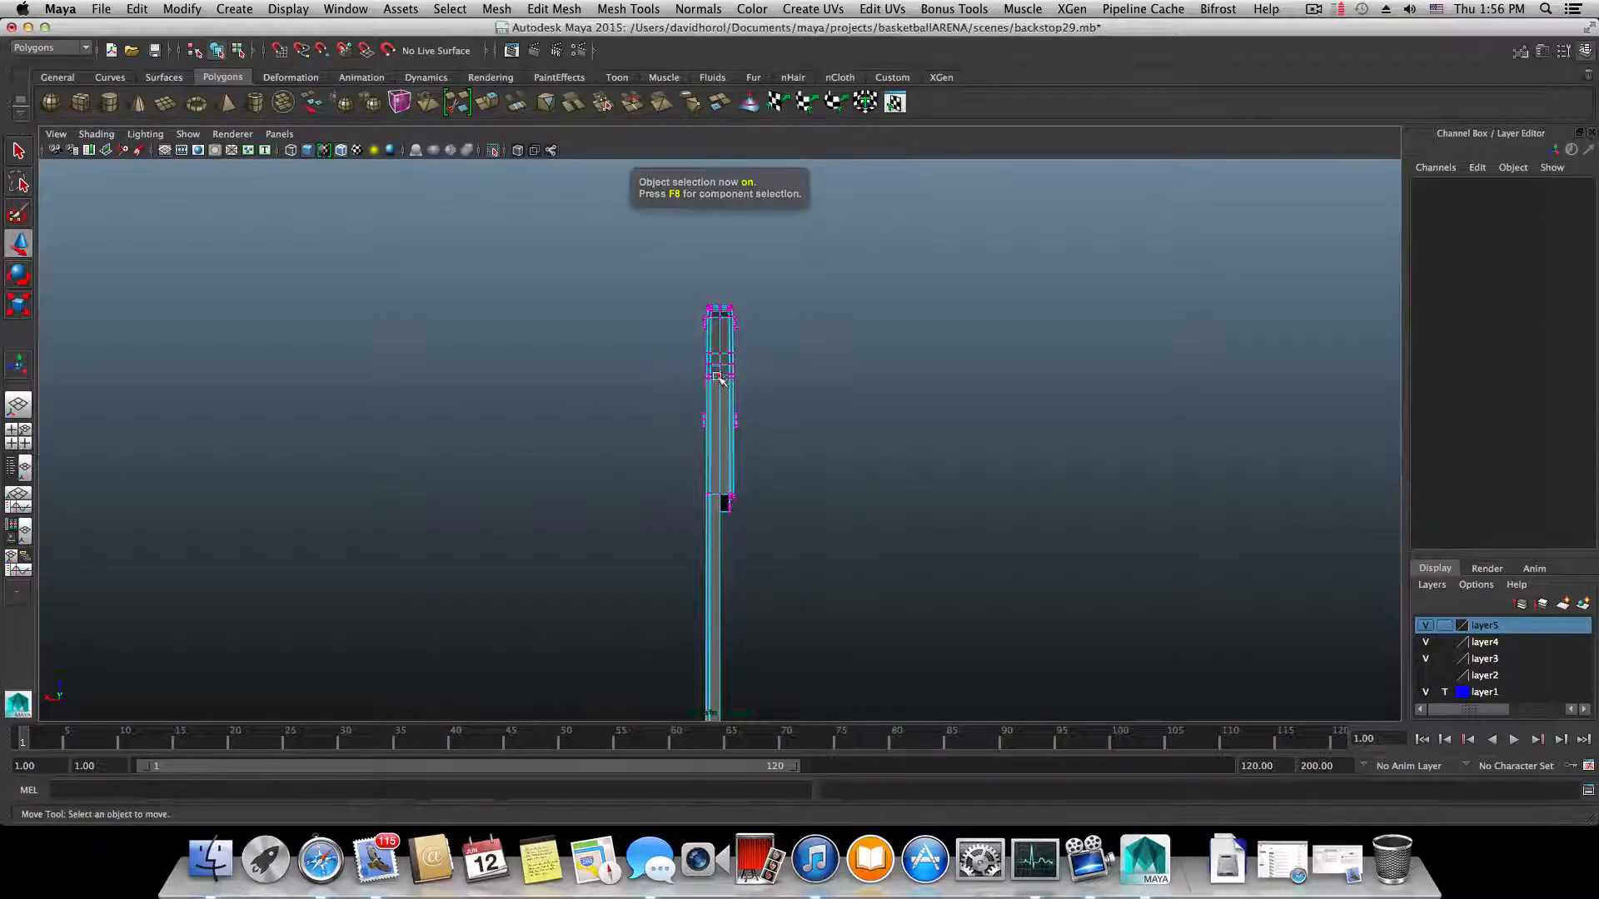
click(718, 377)
key(f)
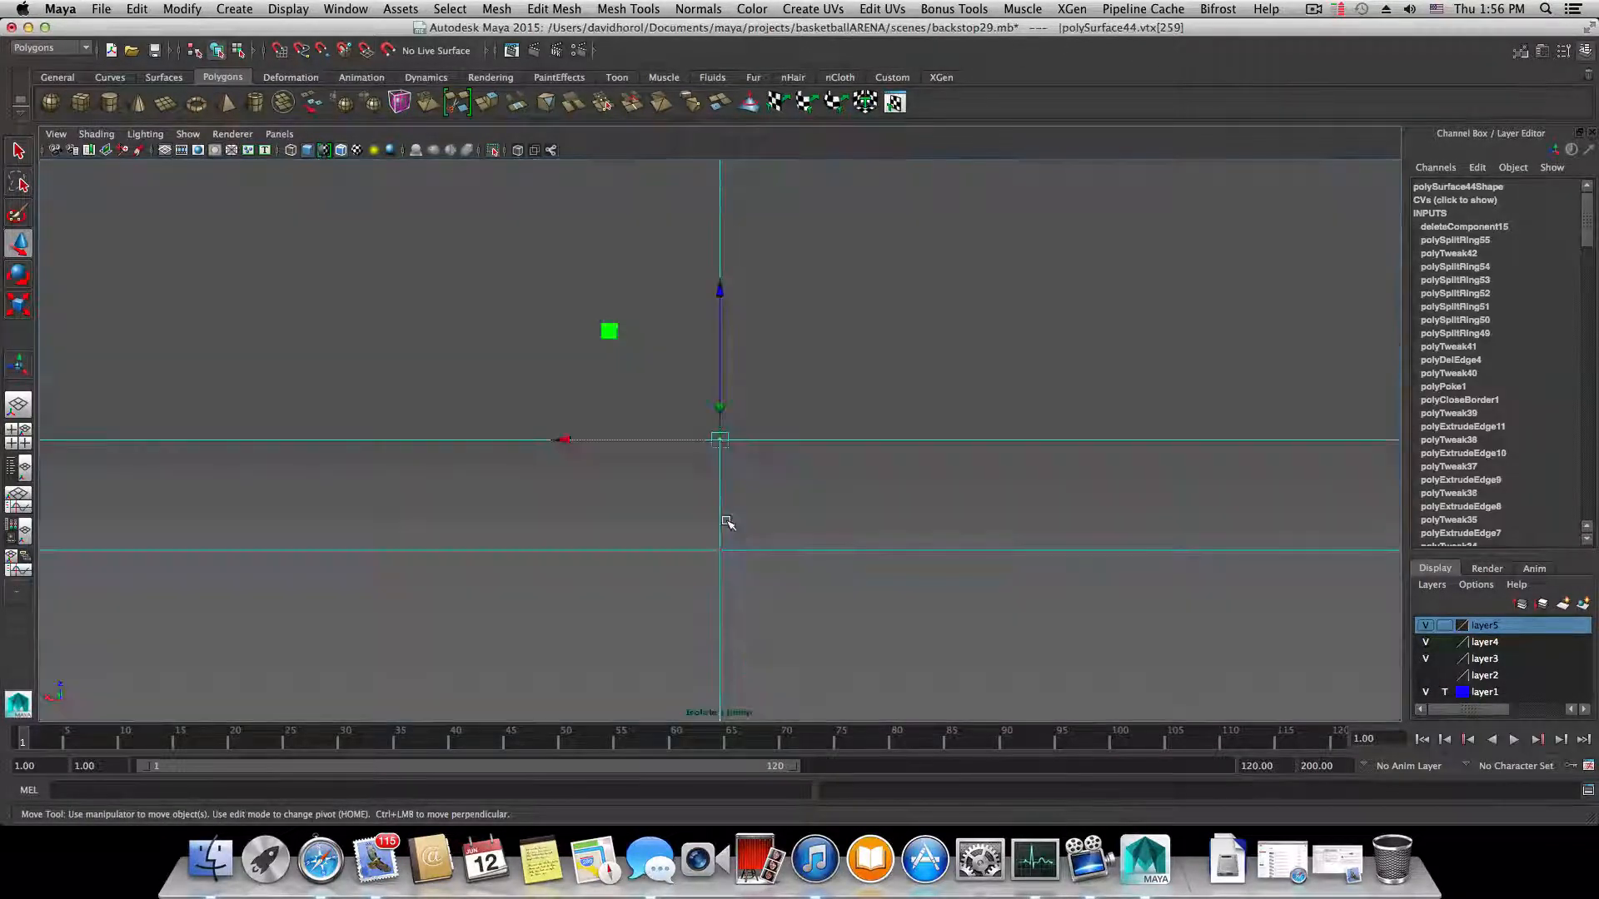
scroll(728, 523, down, 8)
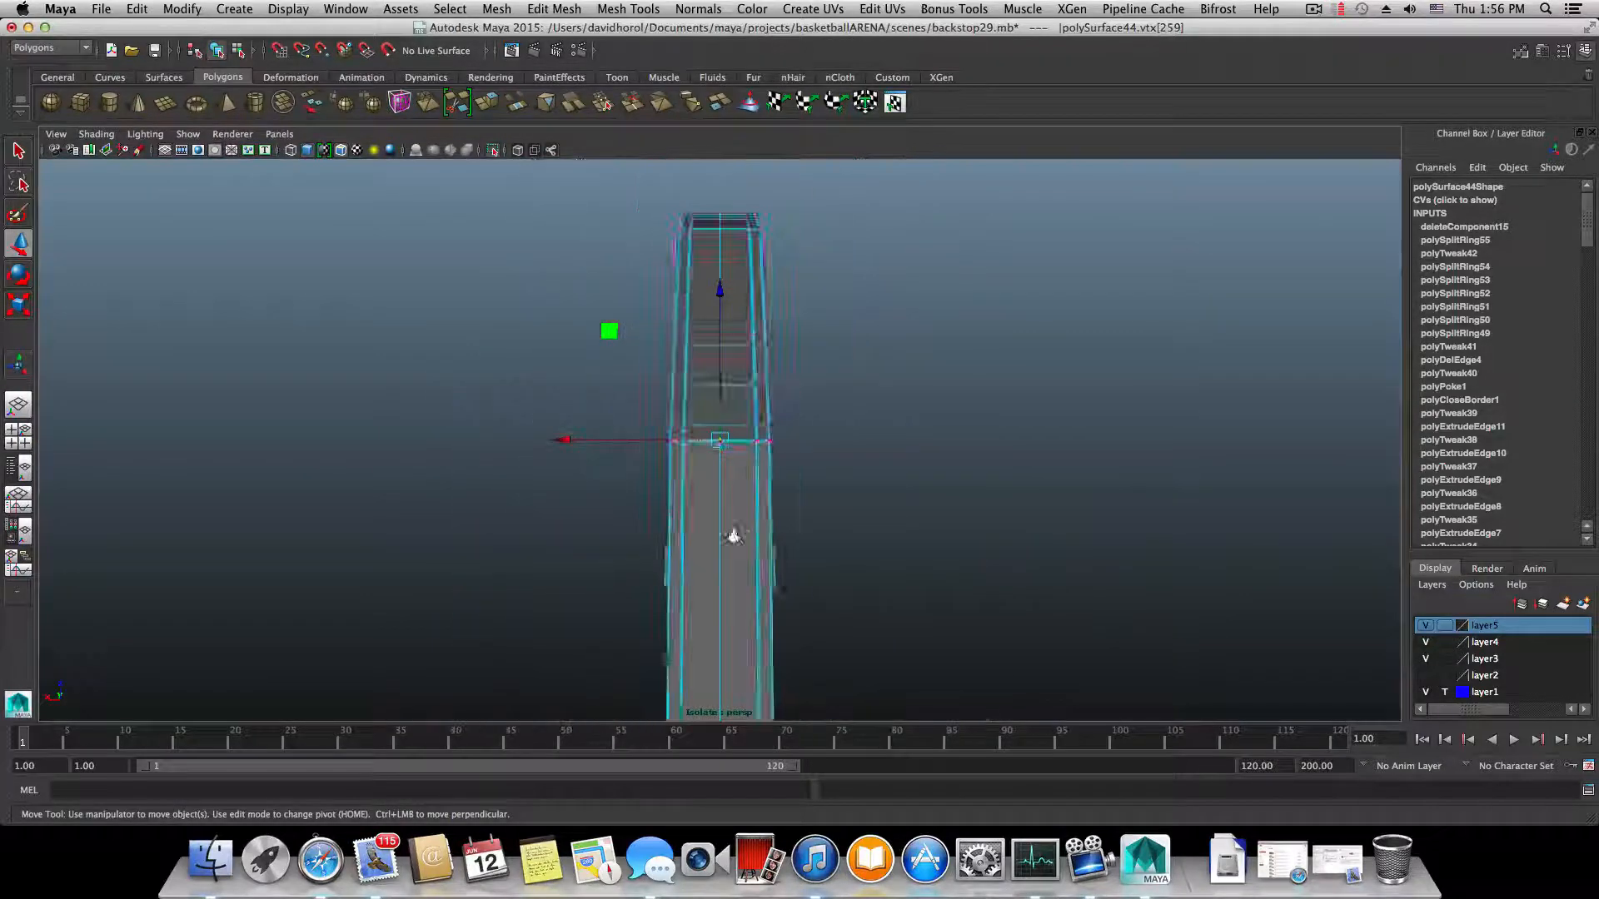
scroll(732, 536, down, 4)
right_click(729, 523)
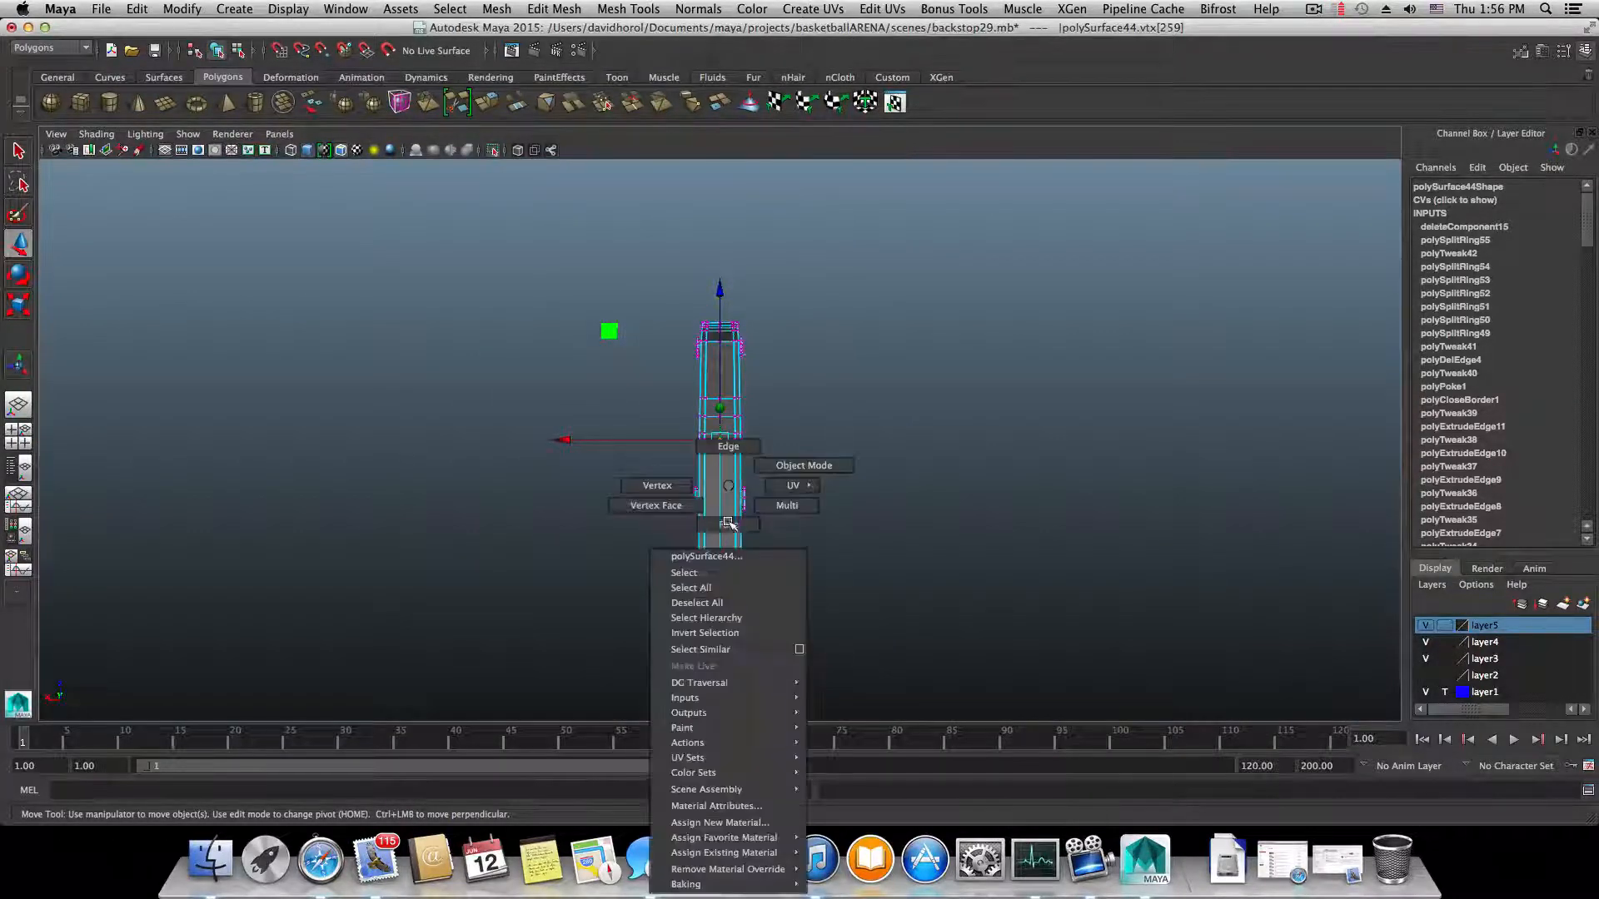
click(722, 522)
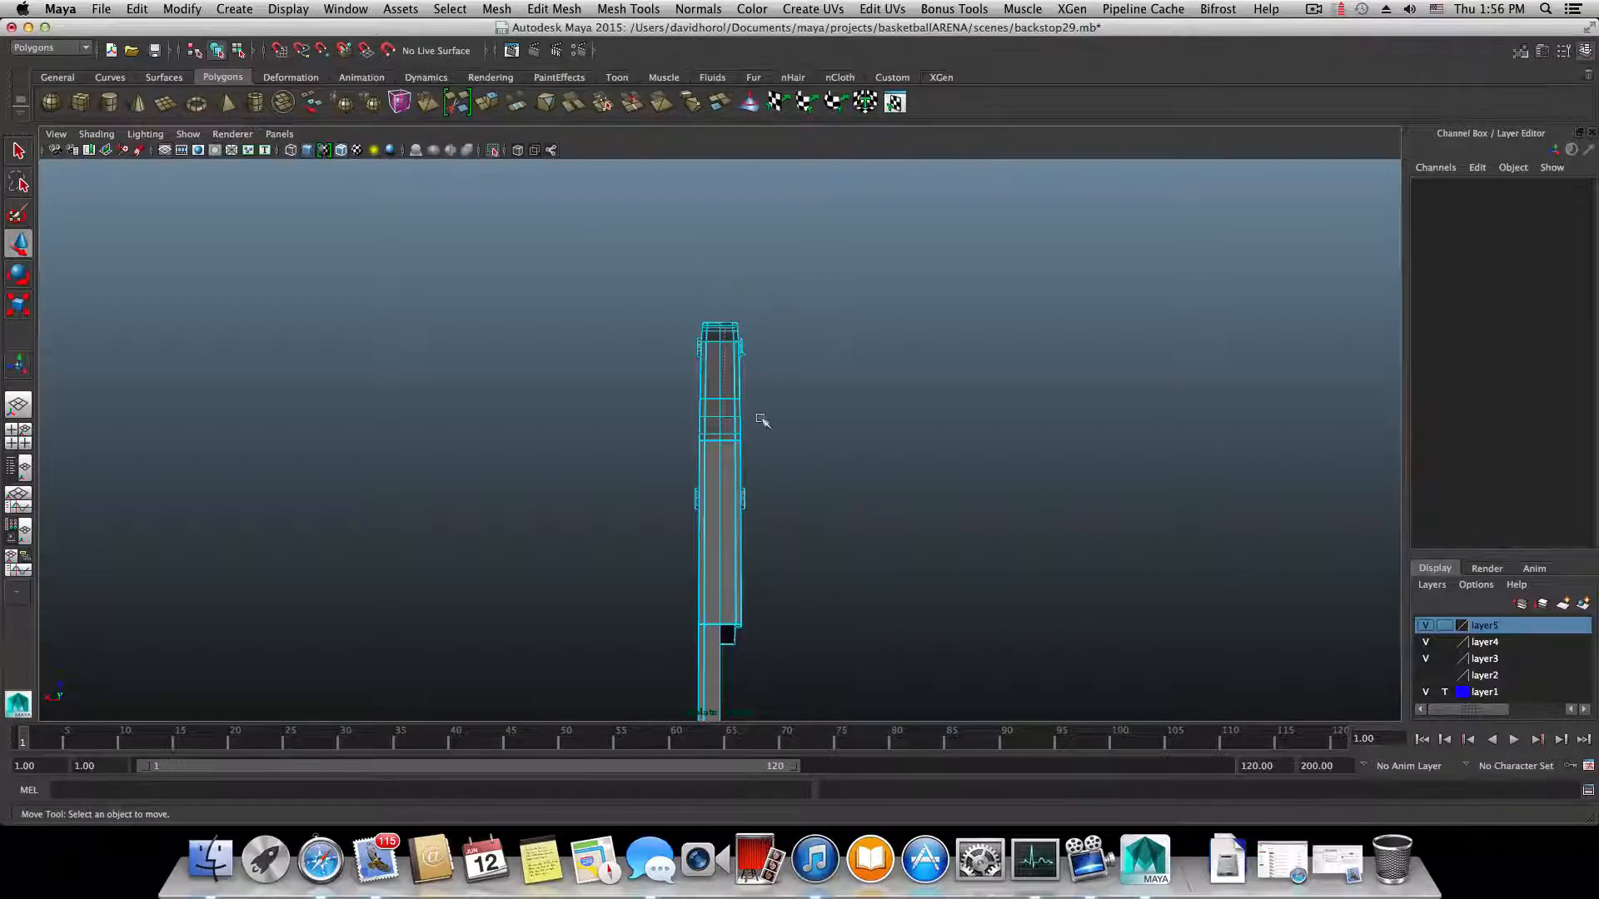
drag(862, 680, 860, 679)
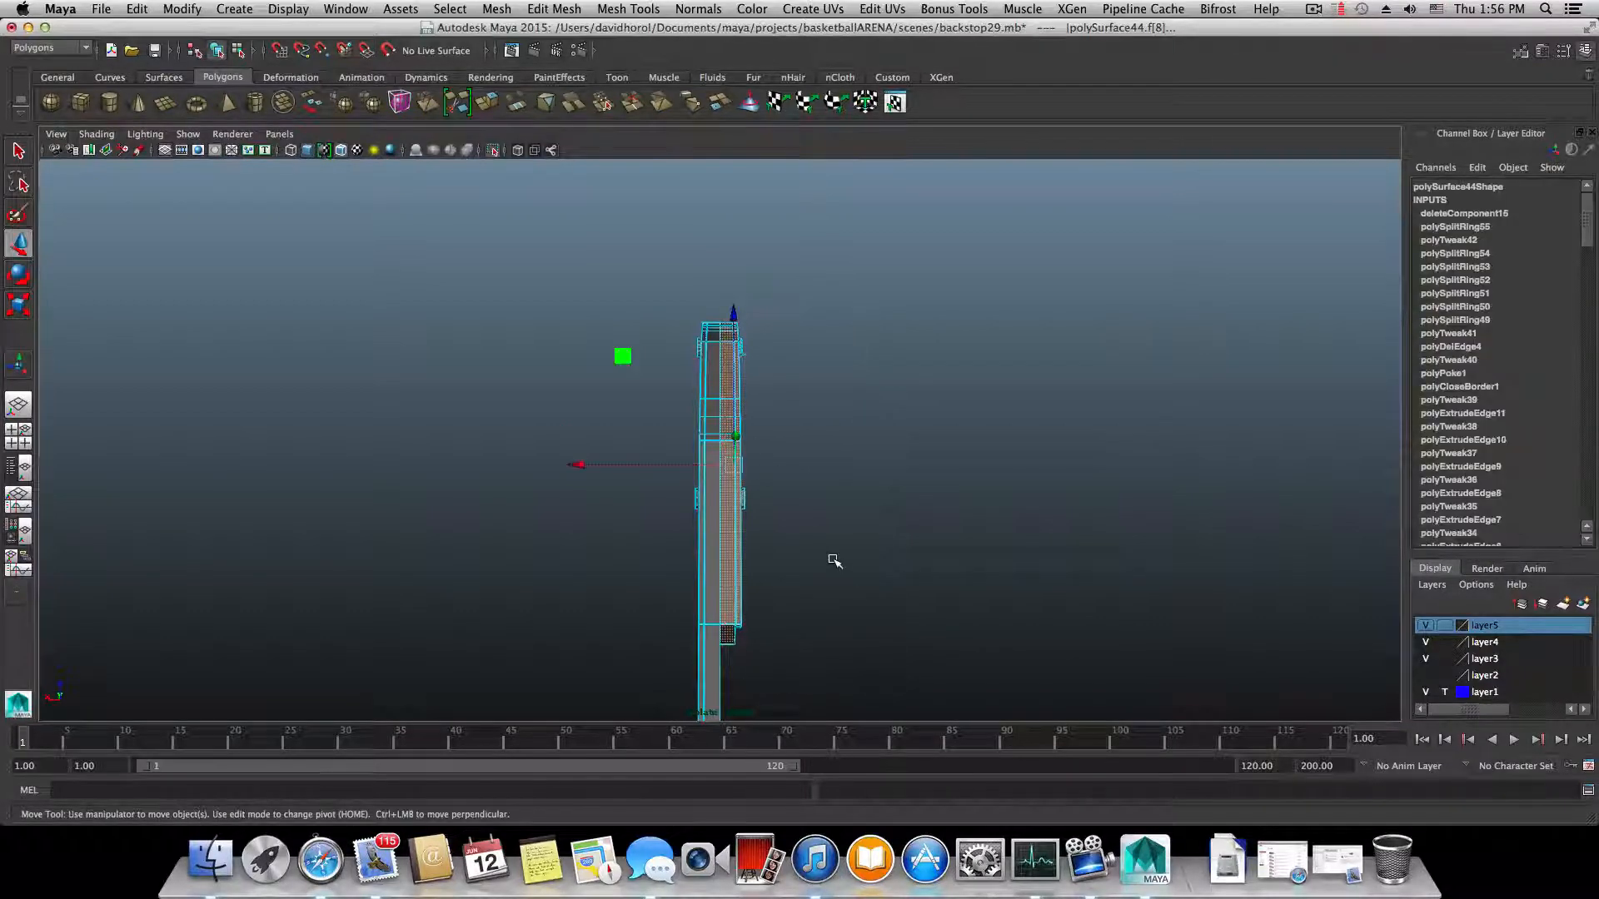
click(835, 560)
- Mirror the remaining arm half in the -X direction with Merge with the original off
alt+drag(832, 553, 660, 554)
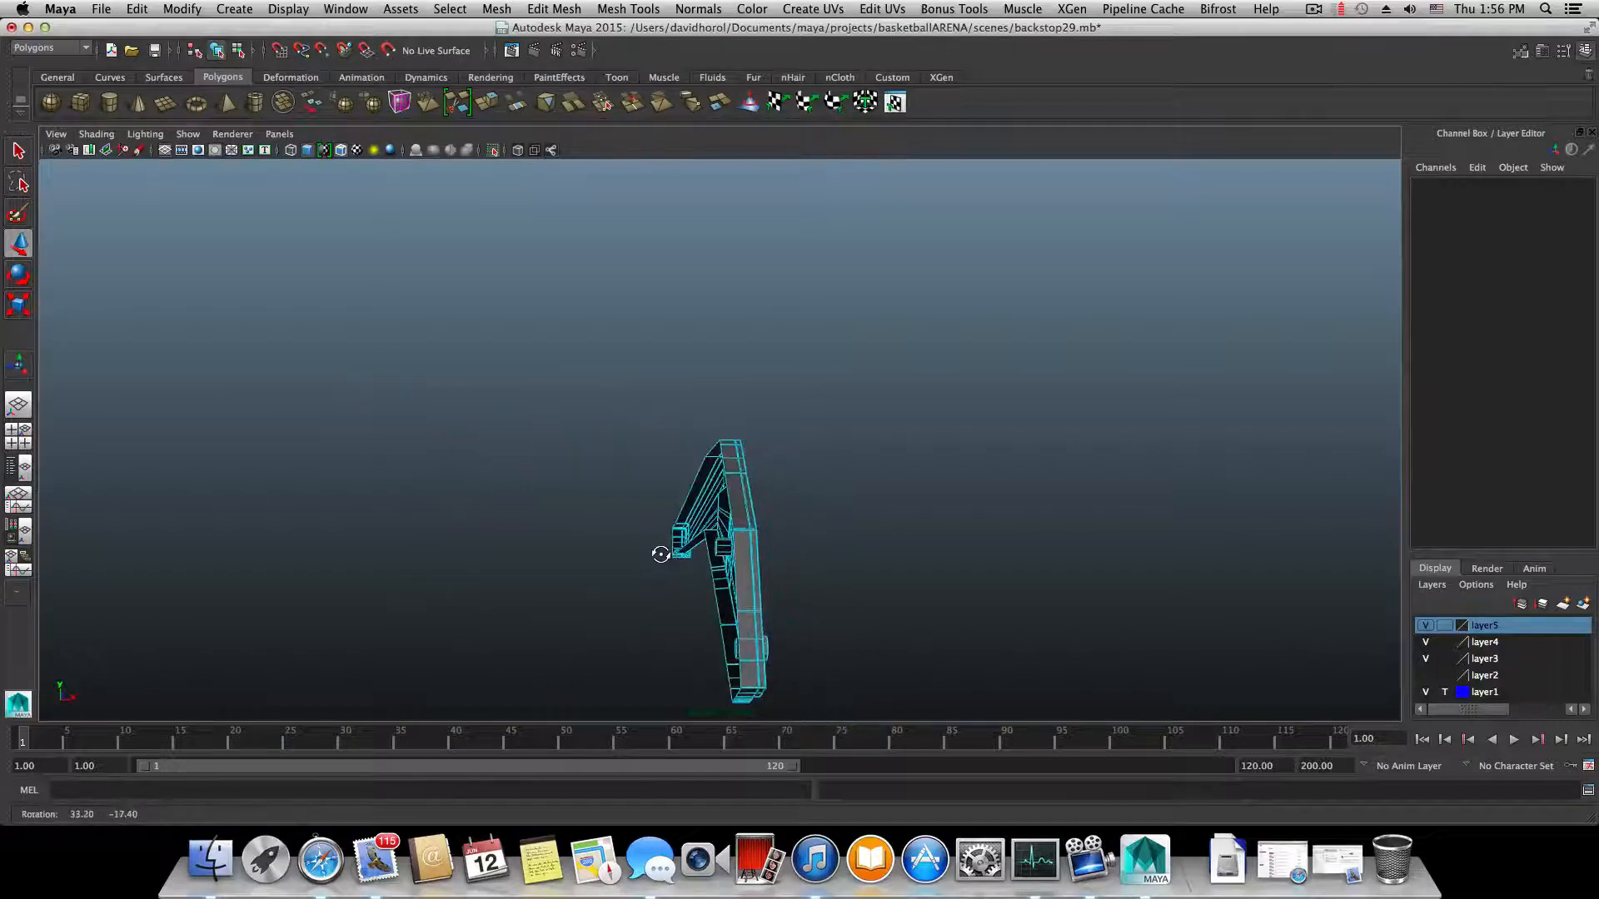
key(F8)
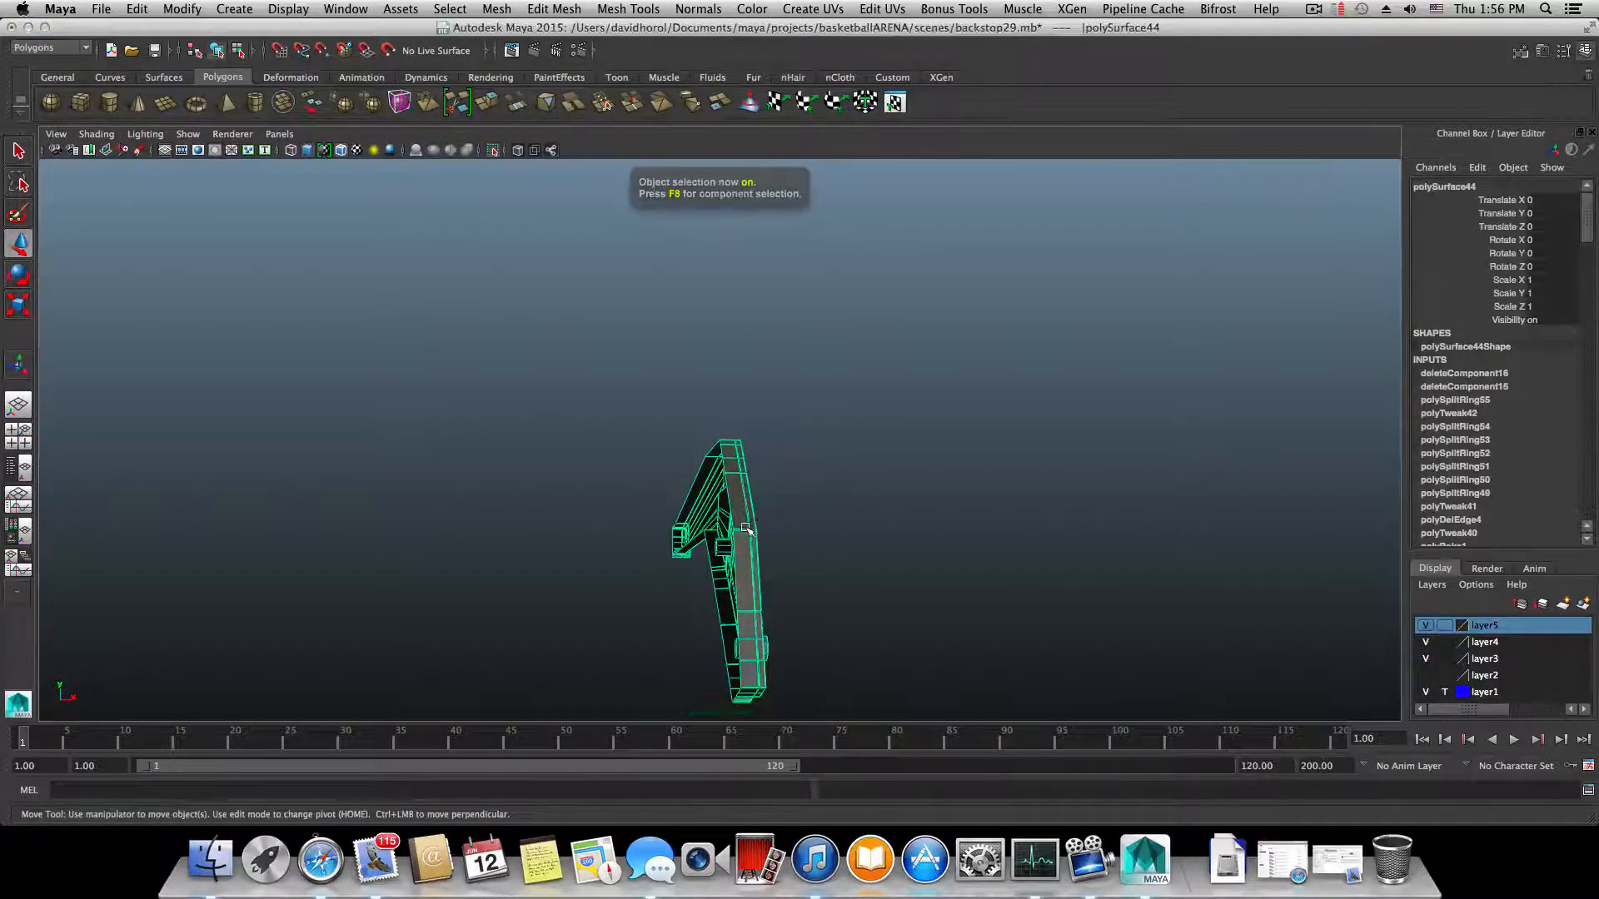
alt+drag(747, 528, 895, 549)
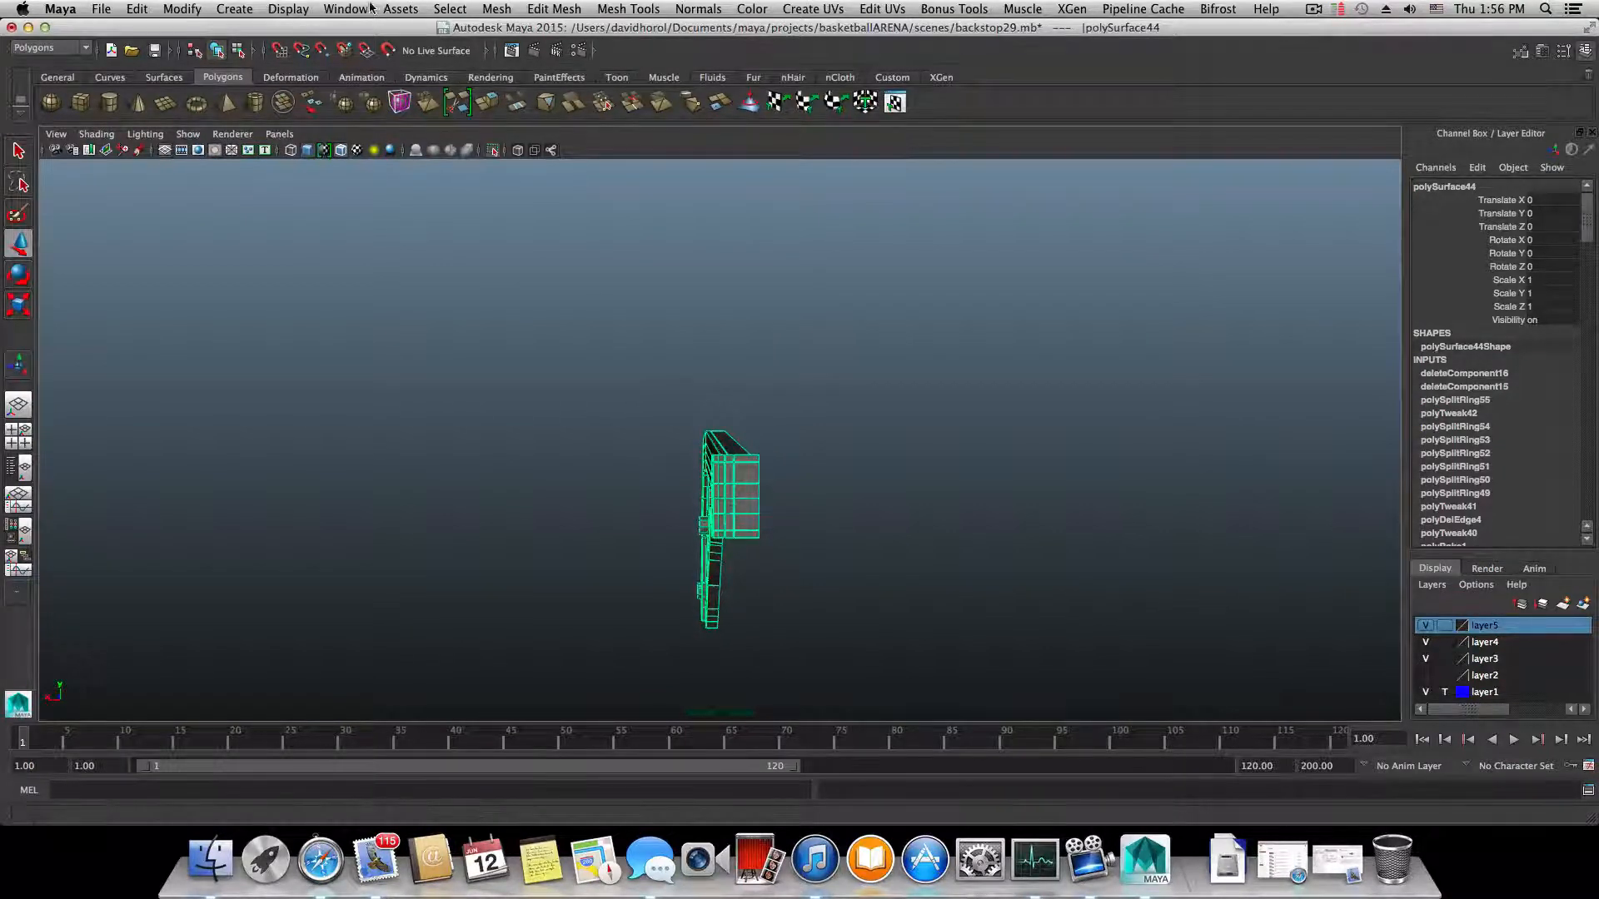
shift+right_click(722, 483)
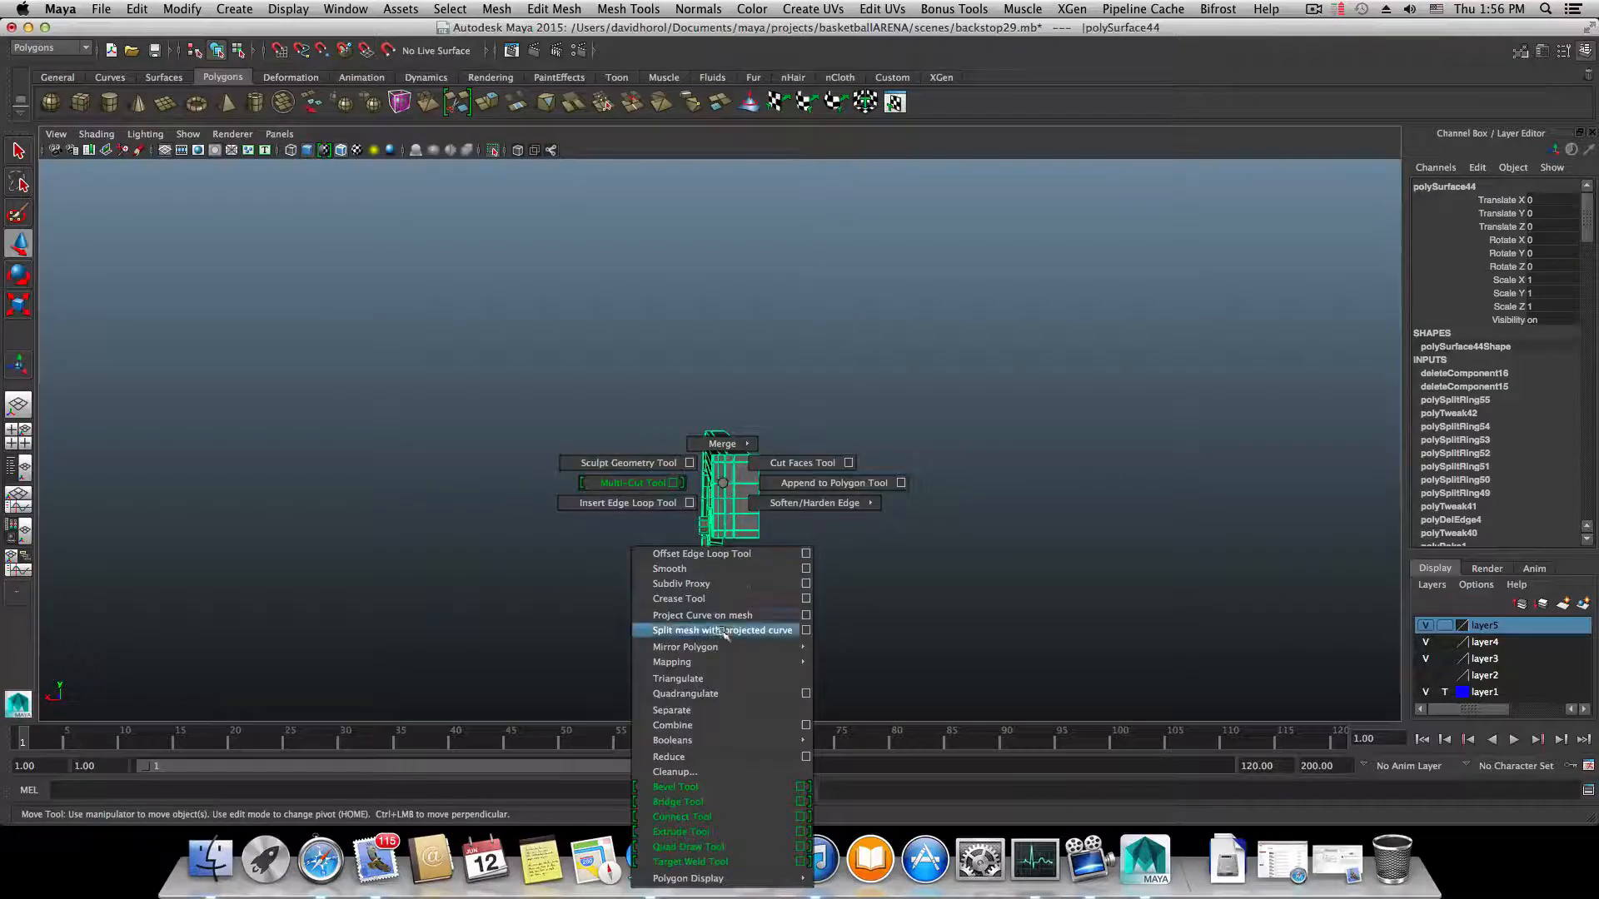
mouse_move(713, 649)
click(851, 738)
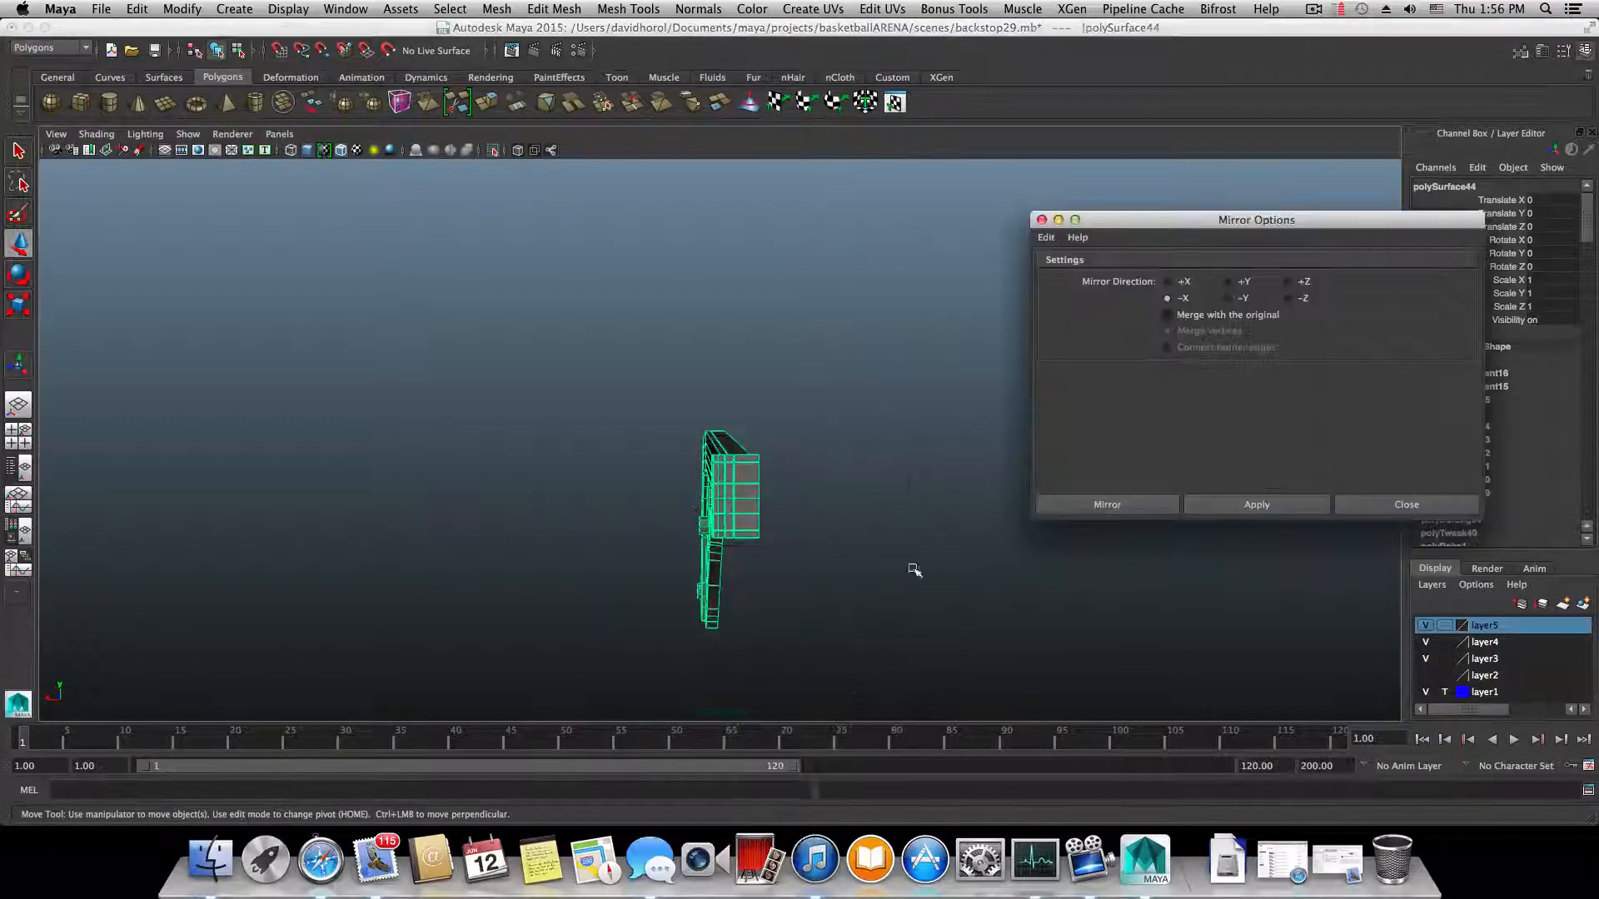
click(1251, 503)
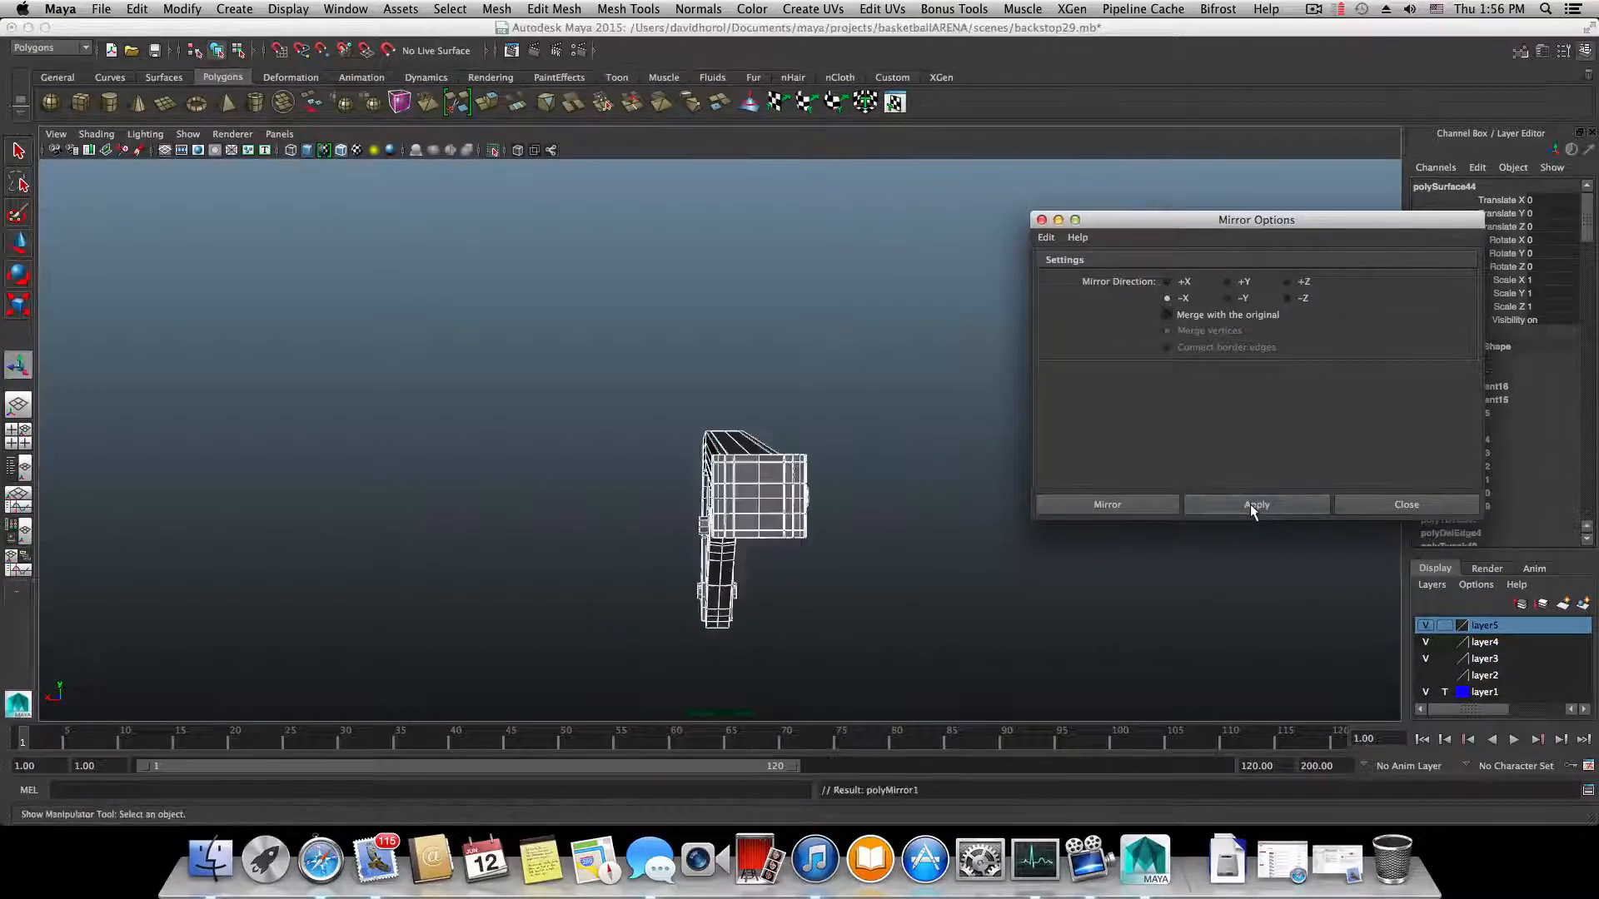
click(1367, 506)
- Display the mirrored arm's vertices and examine a vertex on its middle seam up close
alt+drag(1137, 529, 716, 479)
right_click(720, 485)
click(667, 490)
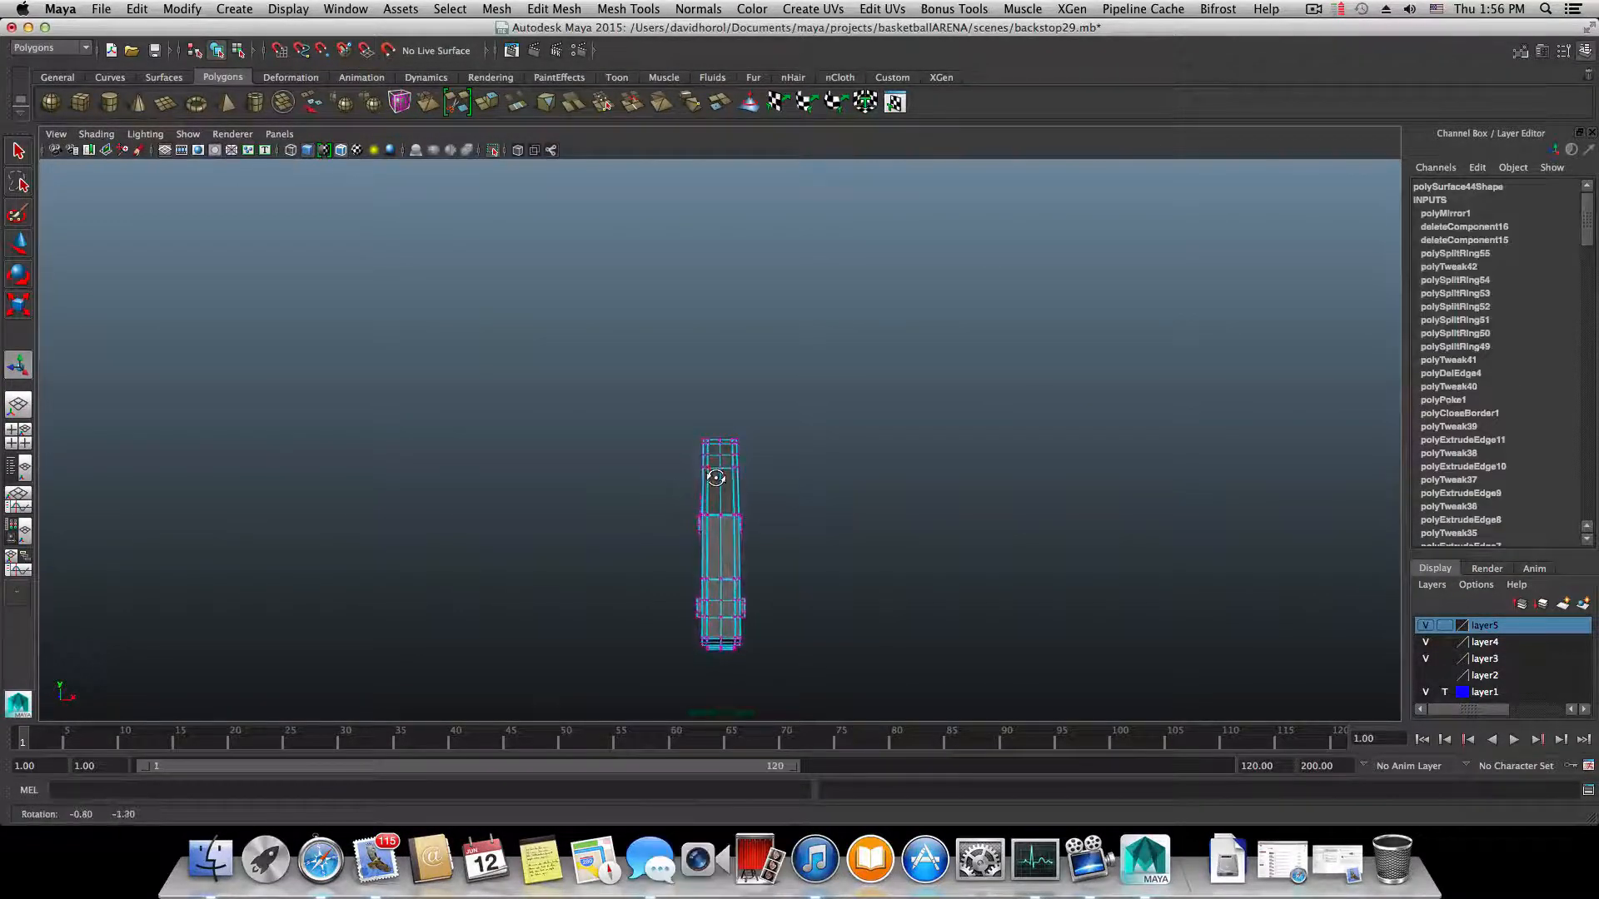
click(721, 515)
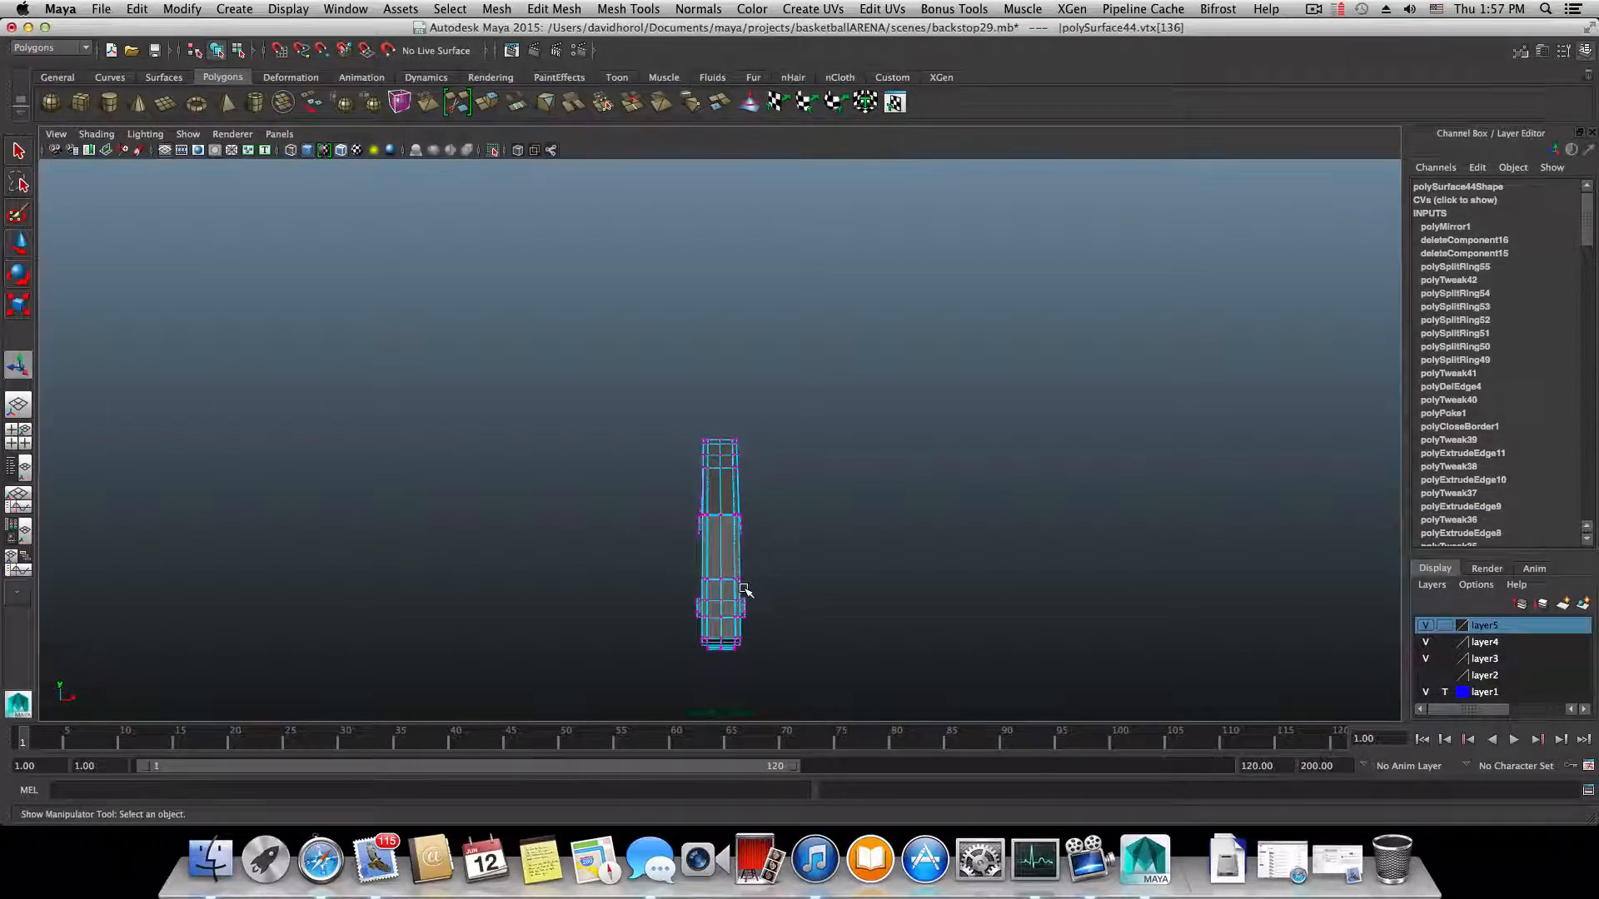
alt+drag(753, 448, 728, 325)
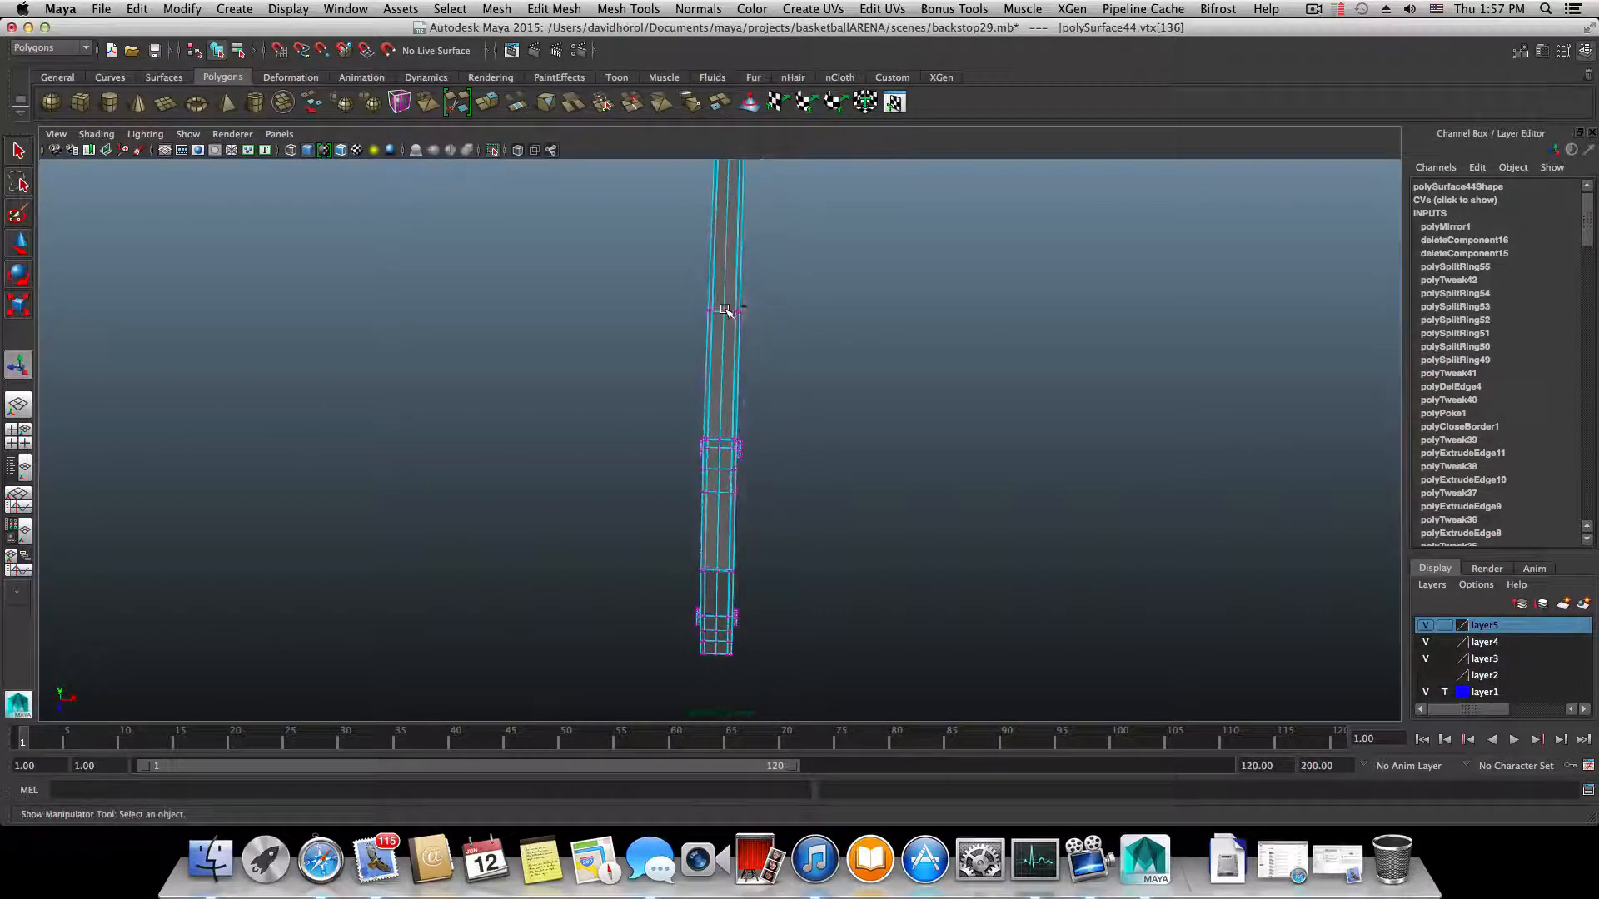
key(f)
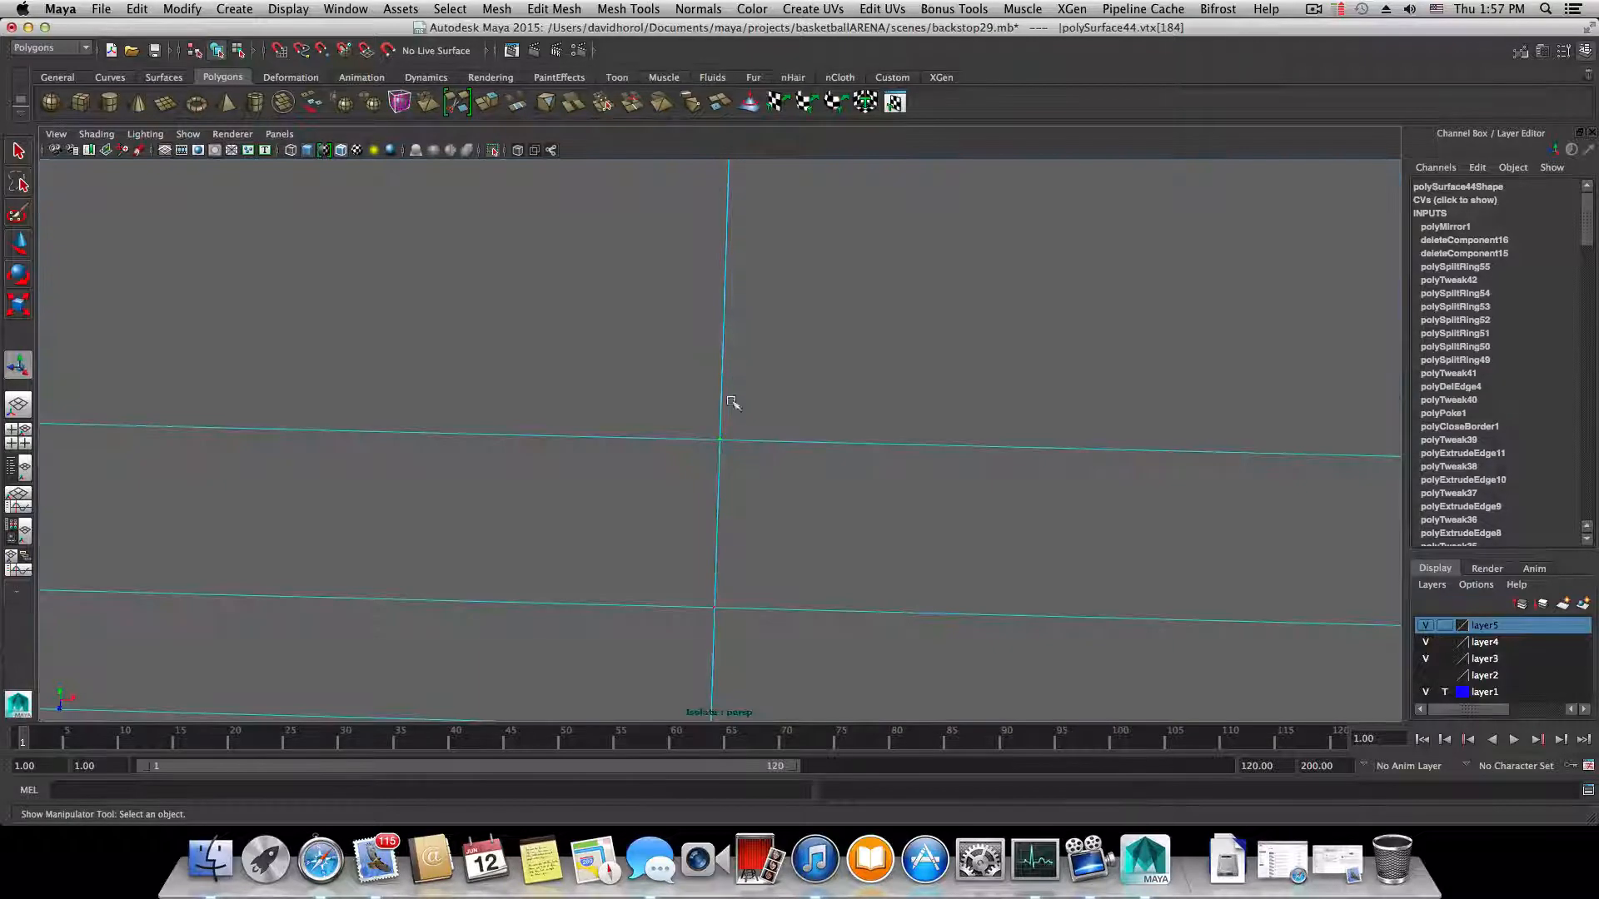
scroll(738, 531, down, 10)
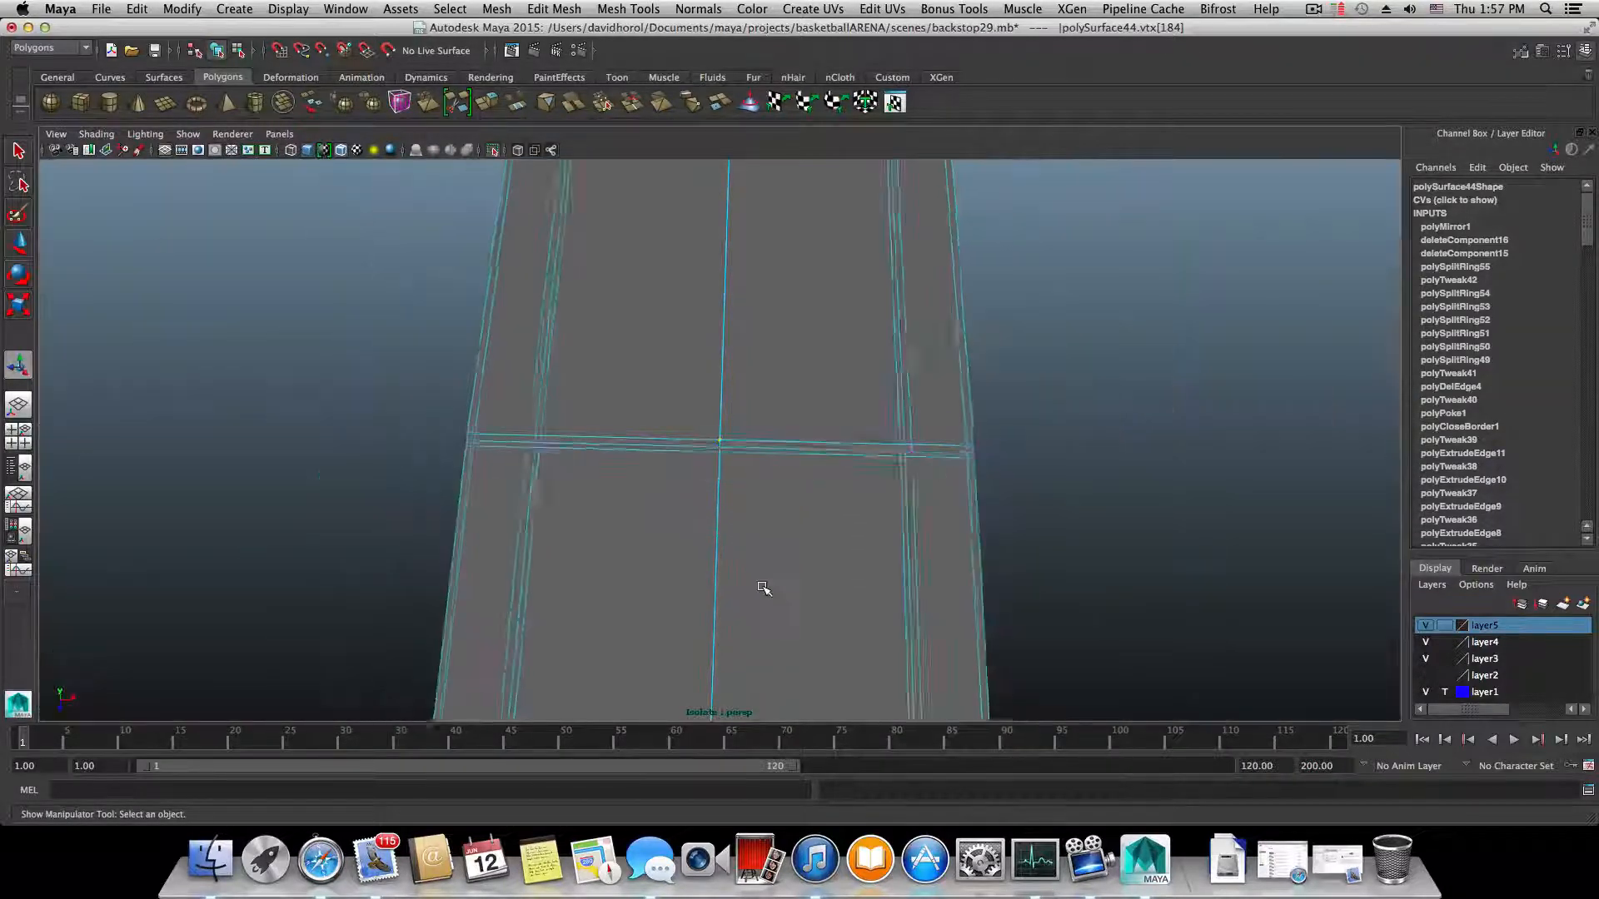
scroll(764, 587, down, 4)
alt+drag(761, 586, 763, 581)
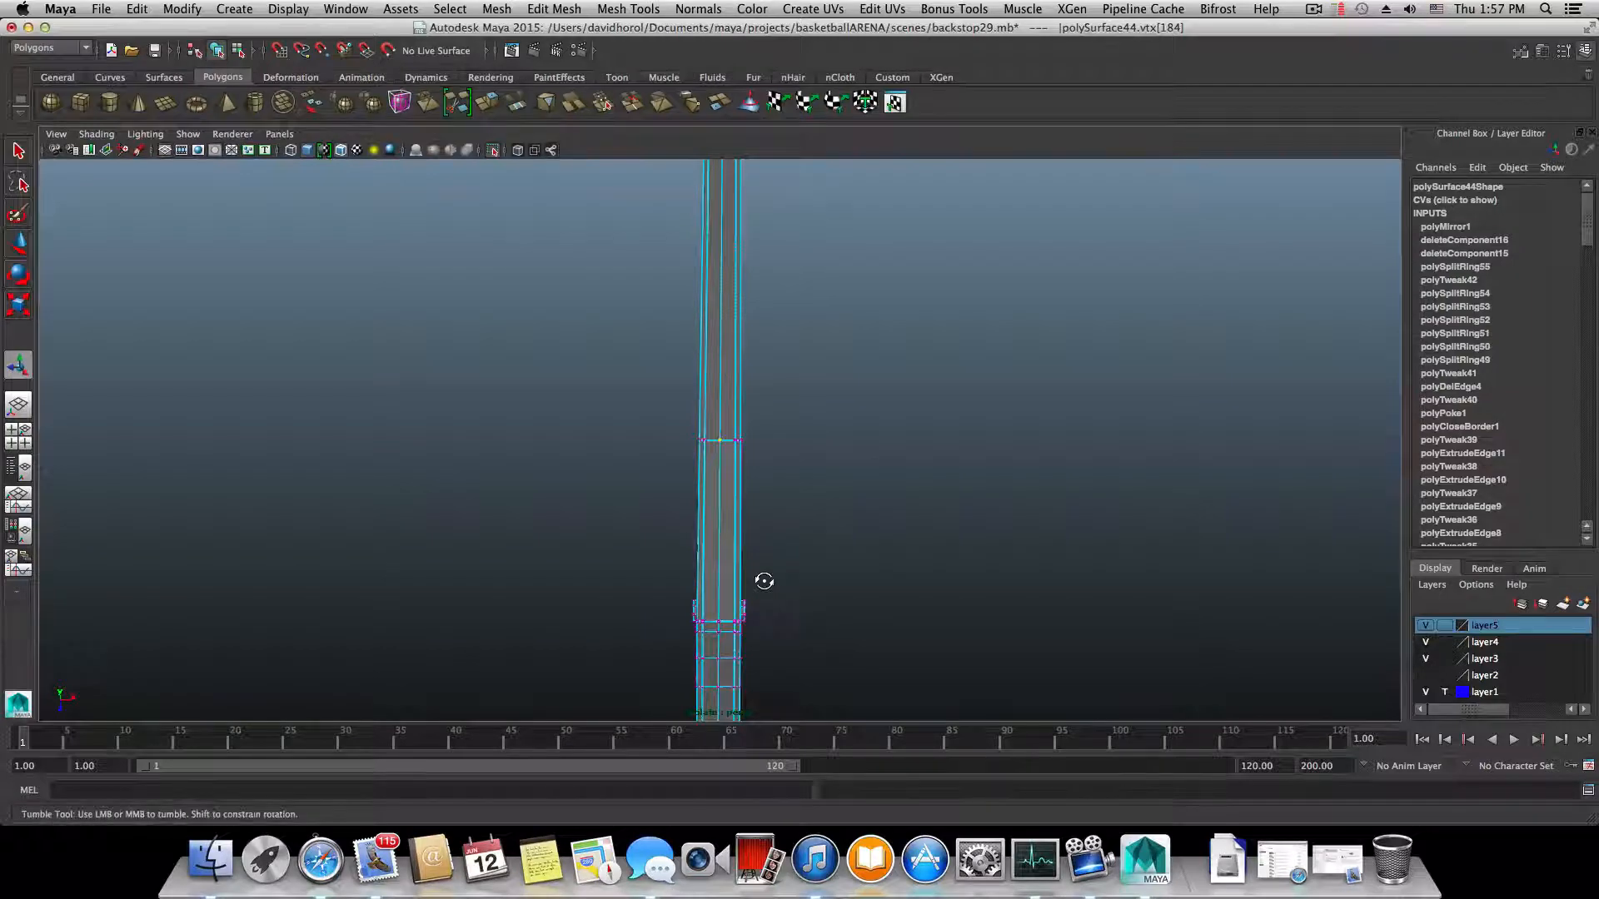
scroll(762, 580, down, 3)
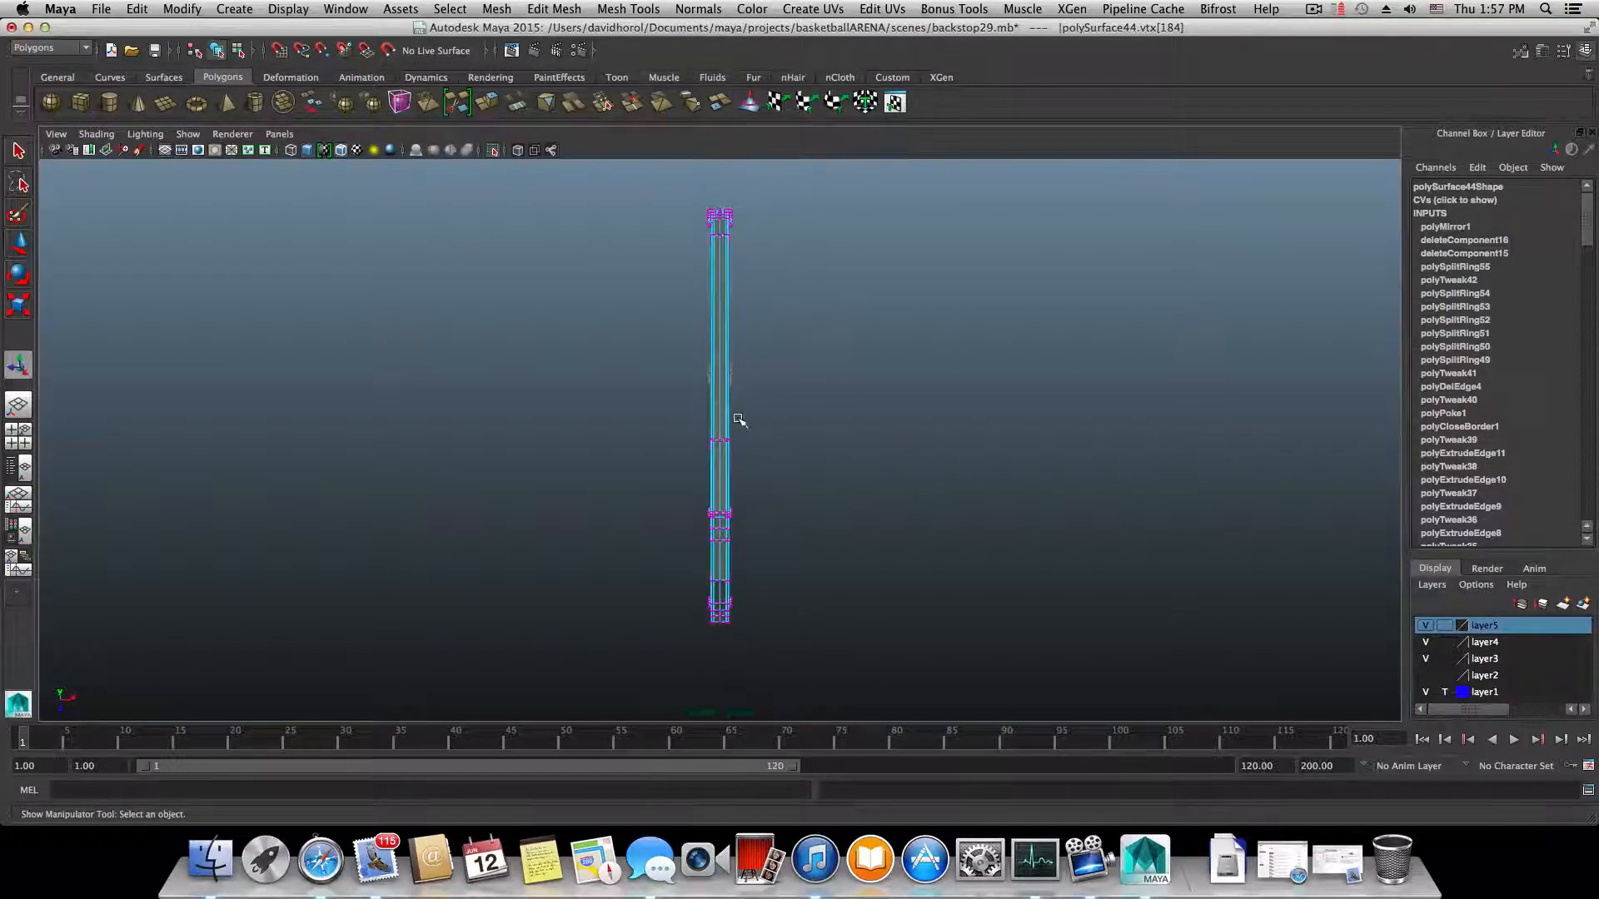
scroll(724, 457, up, 5)
- Select the vertices along the mirrored arm's middle seam, from its upper end down to its lower end
right_click(725, 458)
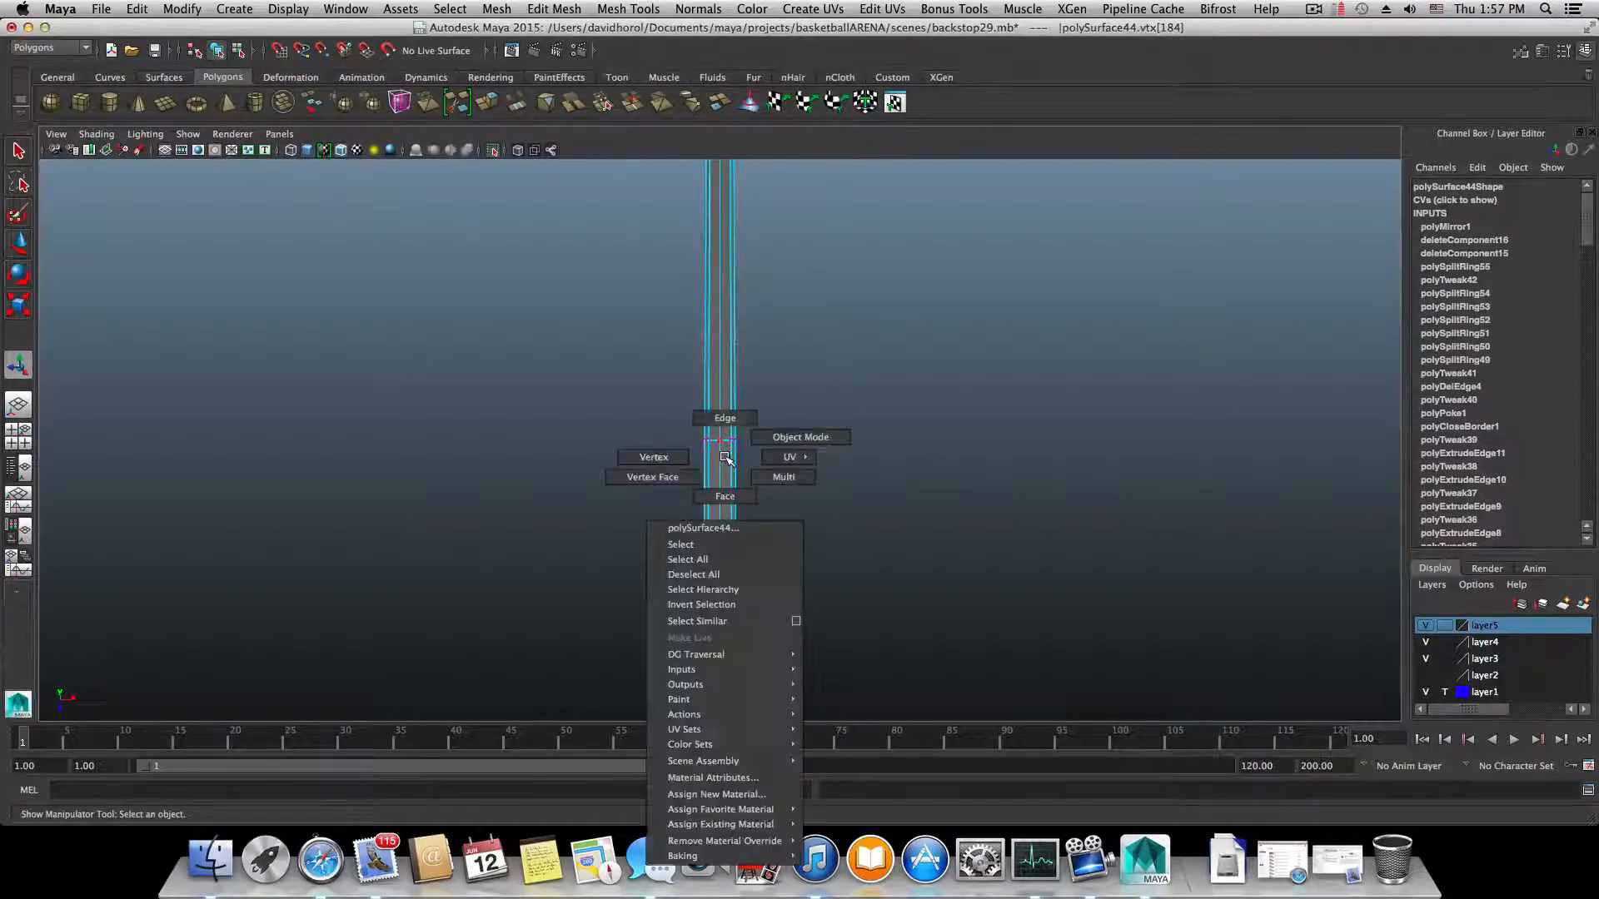
click(681, 457)
scroll(744, 339, down, 3)
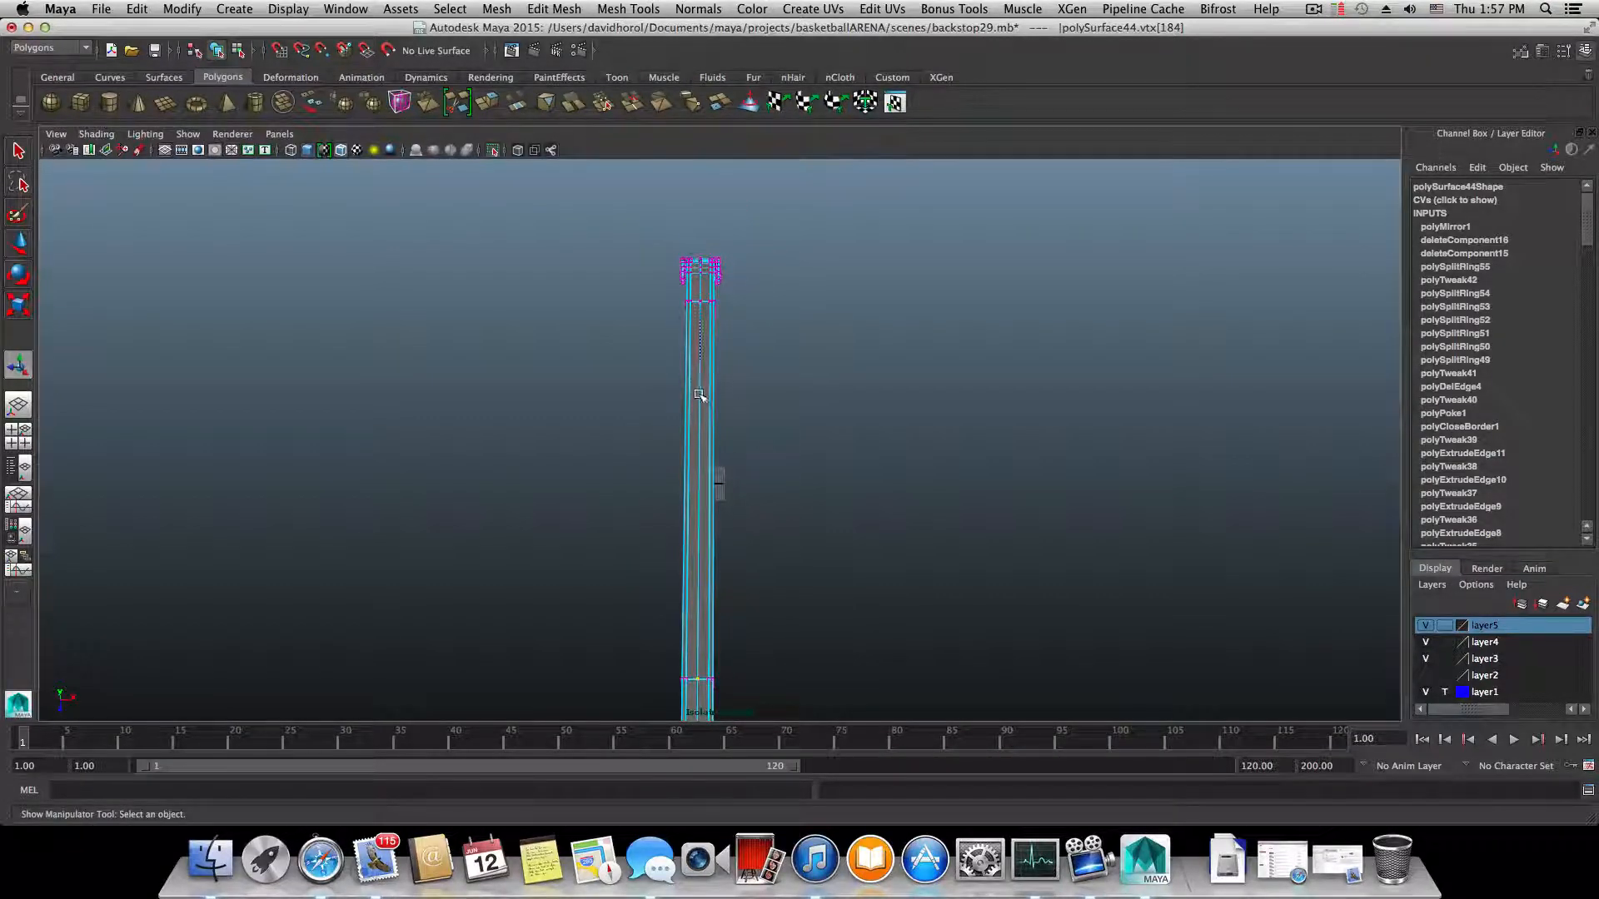
drag(703, 416, 705, 429)
alt+middle_drag(708, 465, 732, 320)
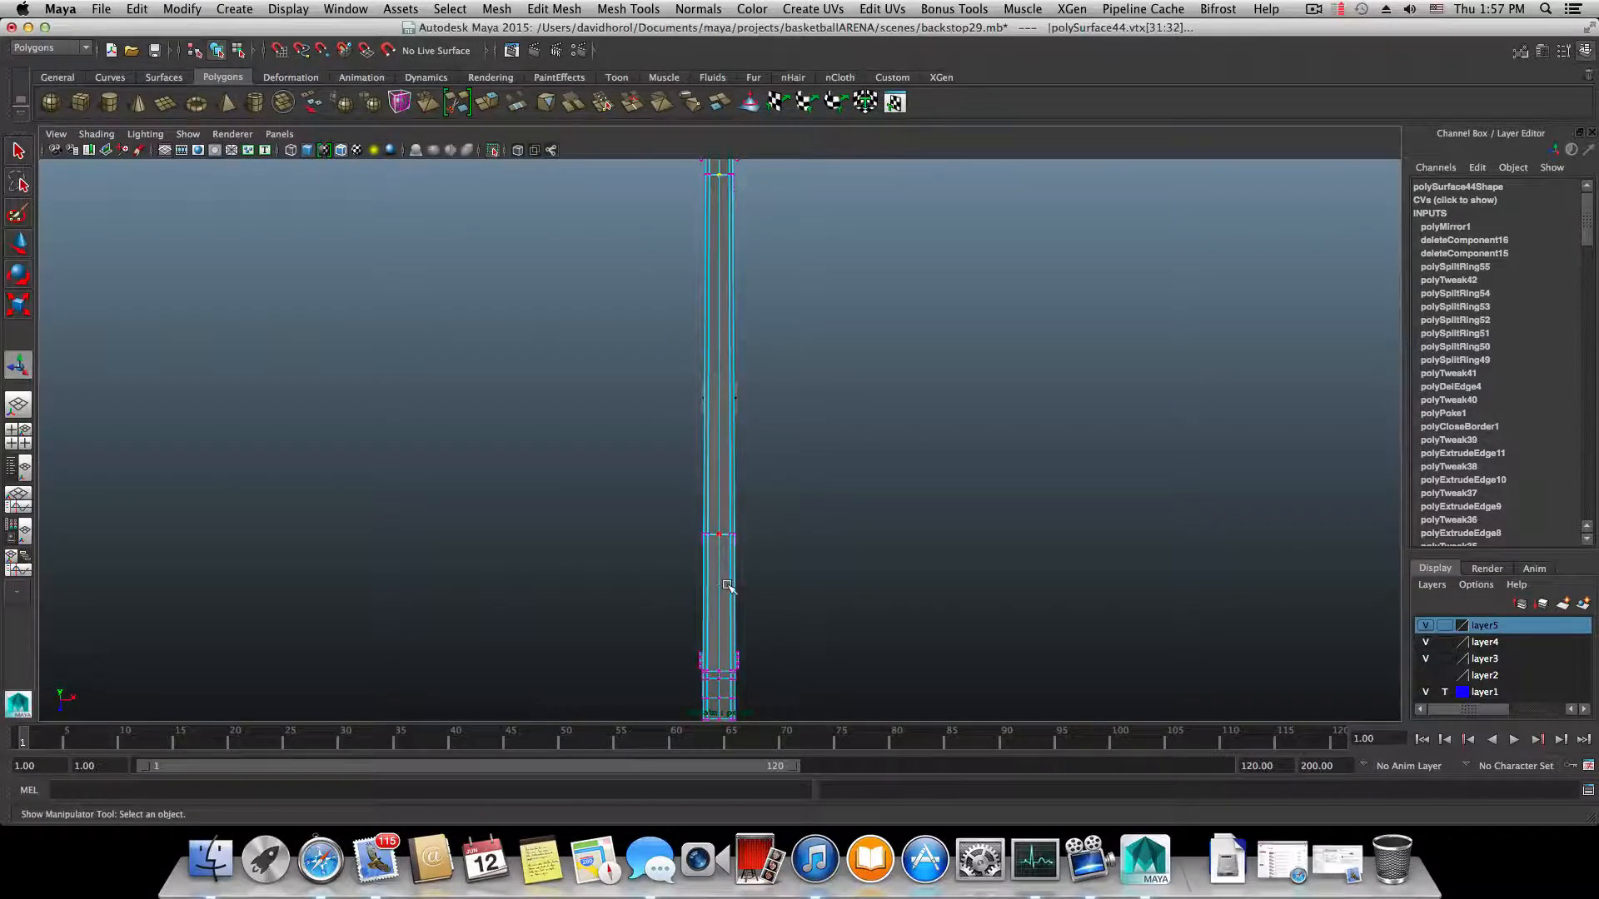
alt+middle_drag(727, 586, 707, 437)
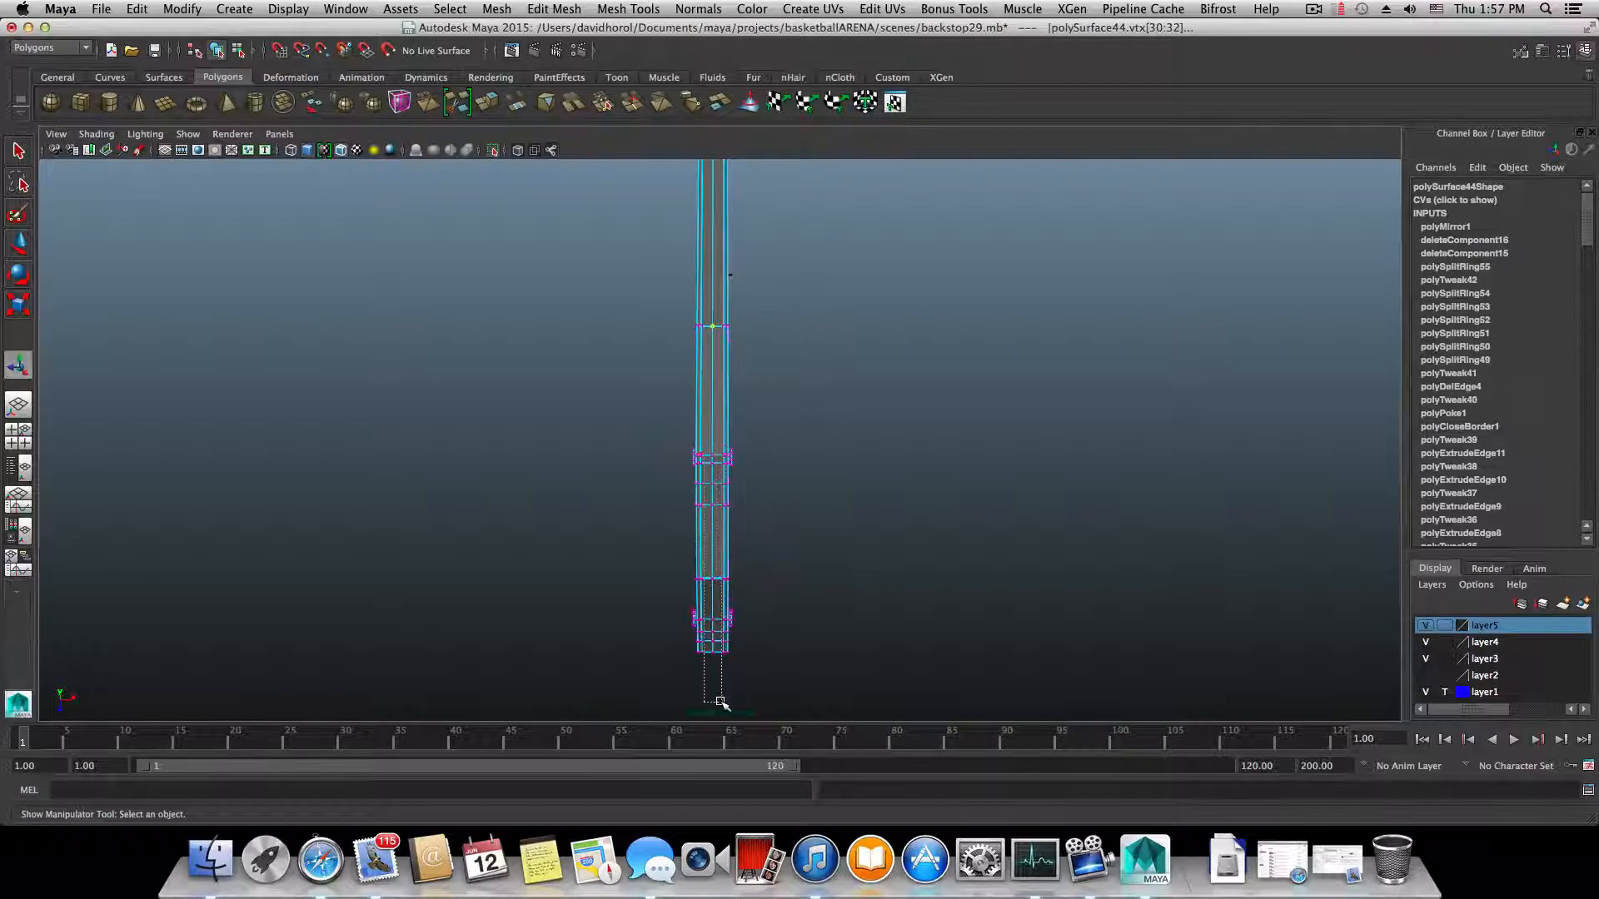
- Examine the arm's side hole and the selected seam vertices where a cross edge loop meets the middle line
alt+drag(725, 689, 893, 594)
alt+right_drag(893, 594, 1043, 649)
alt+middle_drag(1038, 642, 1013, 421)
alt+right_drag(814, 393, 1066, 520)
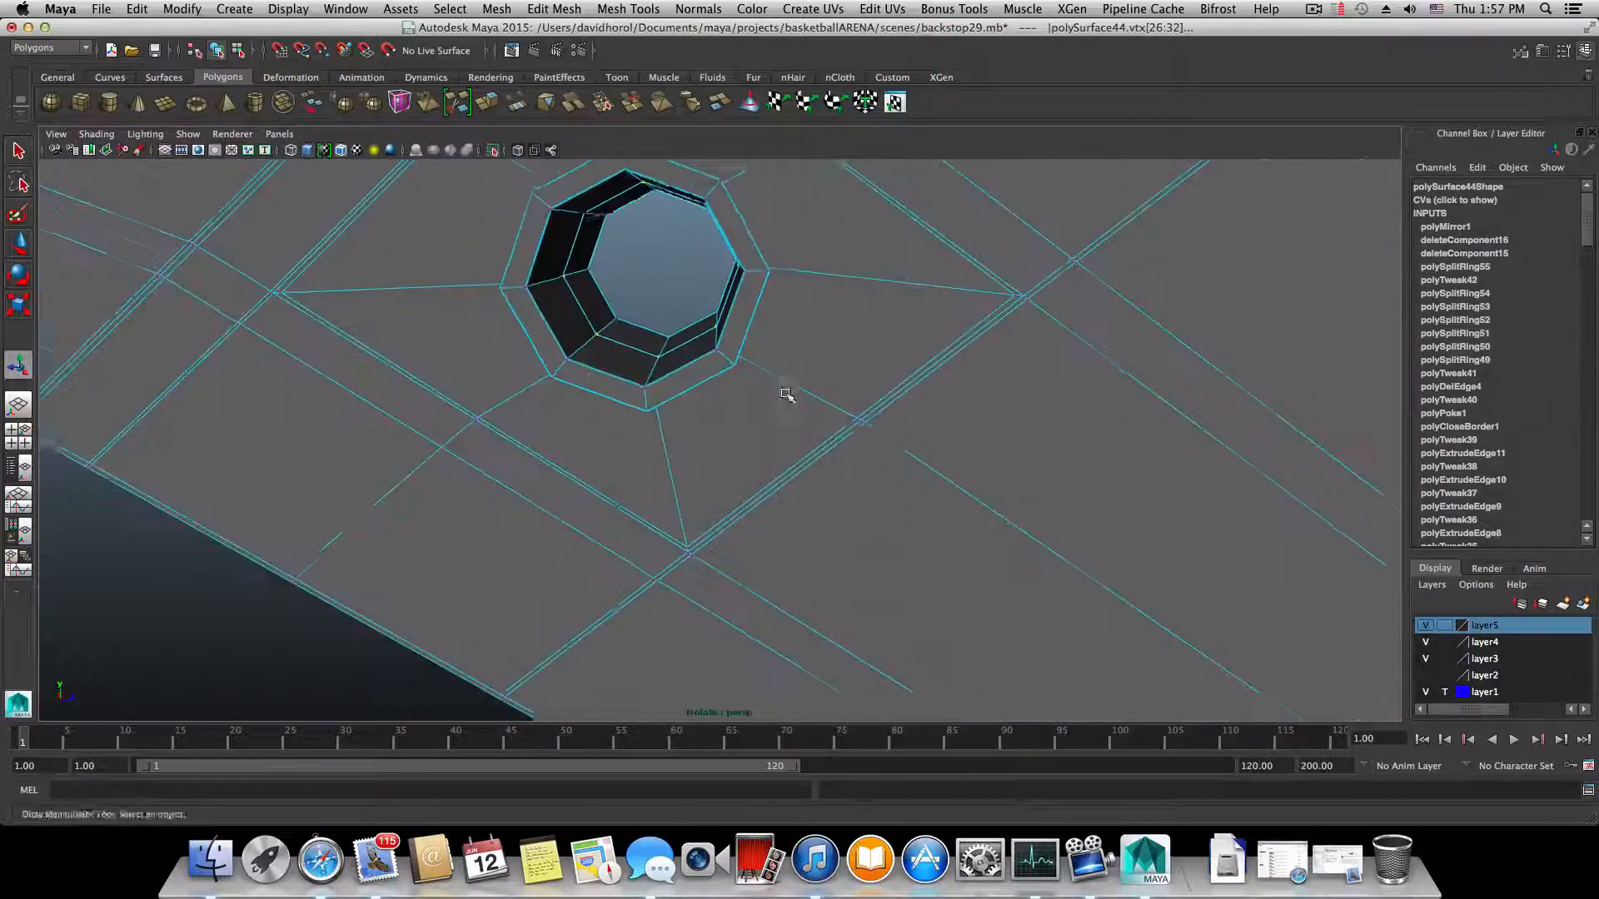
alt+middle_drag(789, 396, 824, 548)
alt+right_drag(653, 503, 727, 539)
scroll(724, 541, down, 10)
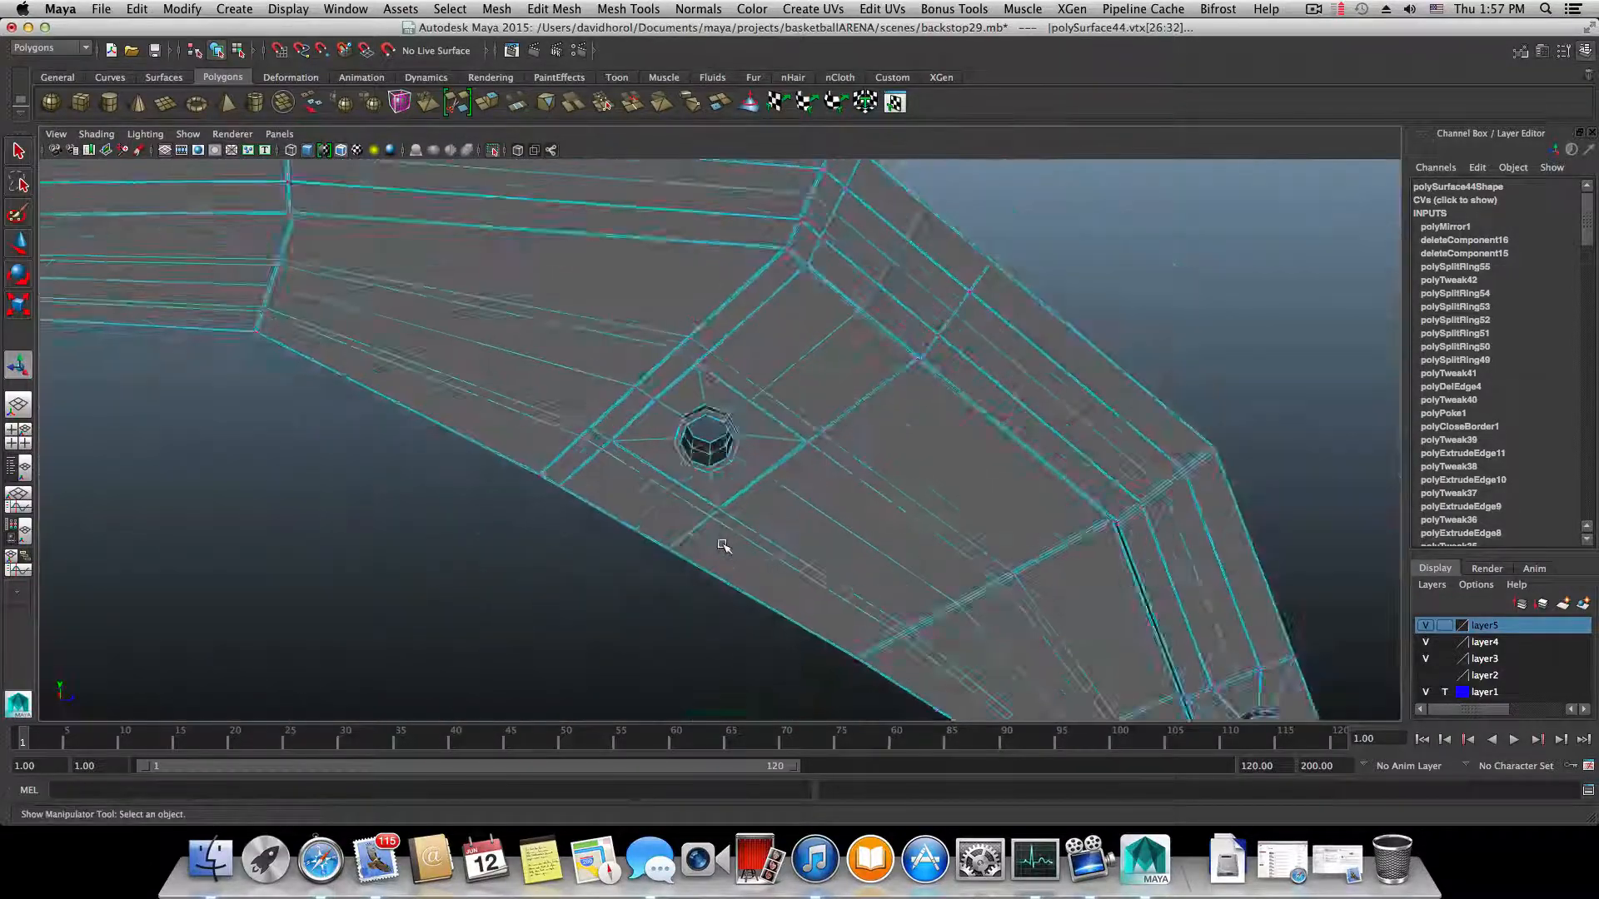
alt+middle_drag(502, 433, 666, 487)
alt+drag(589, 471, 407, 564)
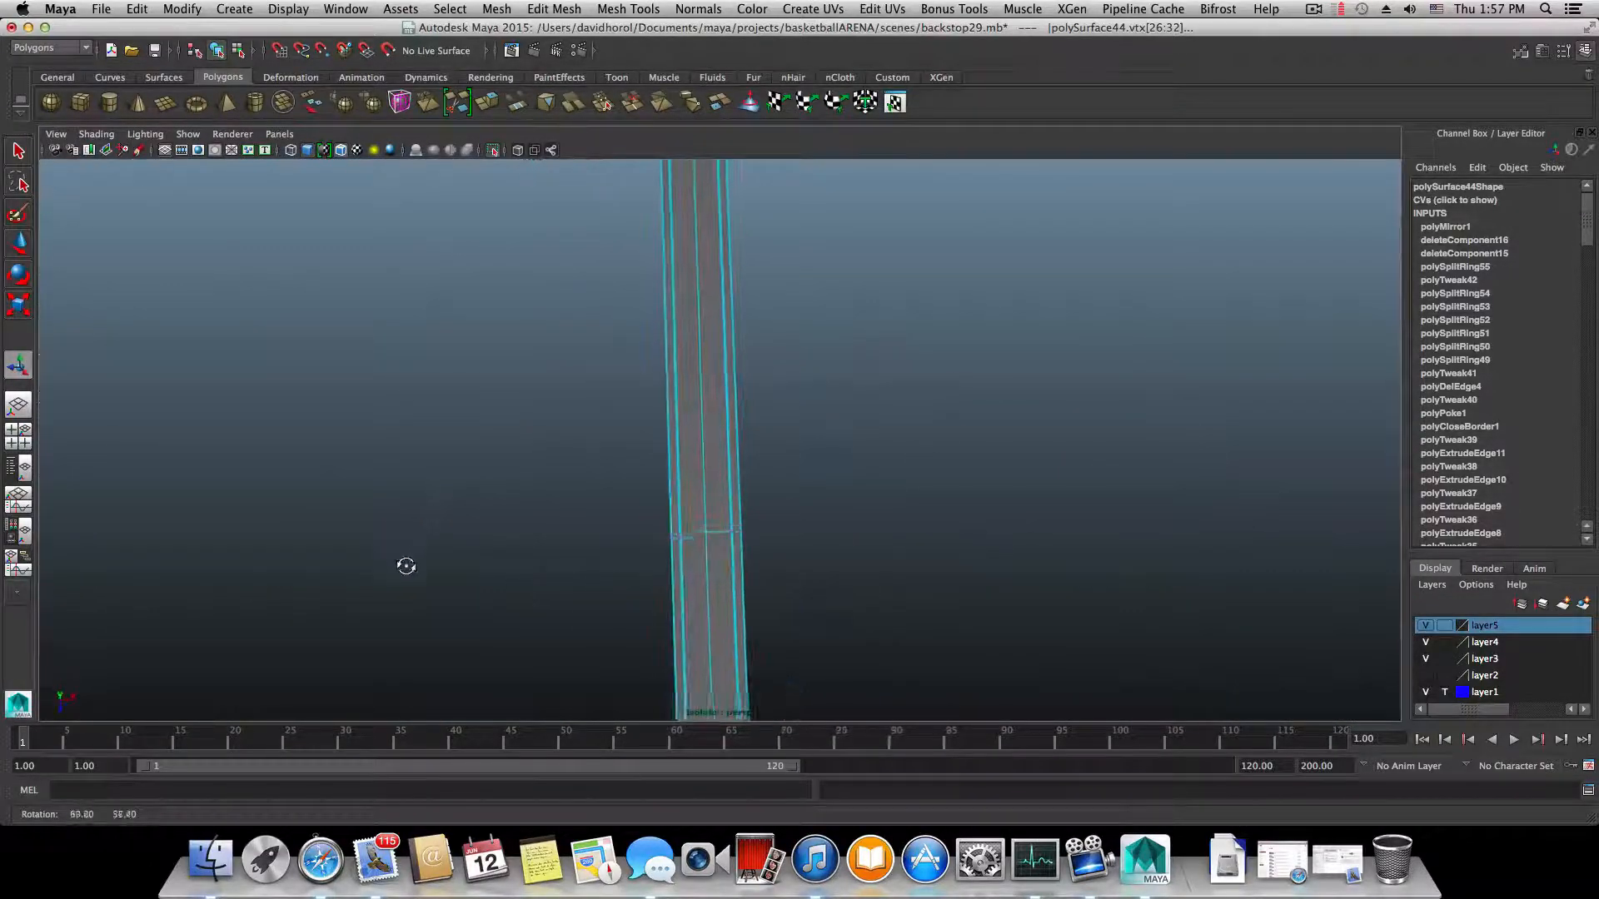
alt+right_drag(679, 500, 944, 572)
alt+middle_drag(795, 595, 756, 312)
alt+right_drag(726, 371, 1014, 471)
key(f)
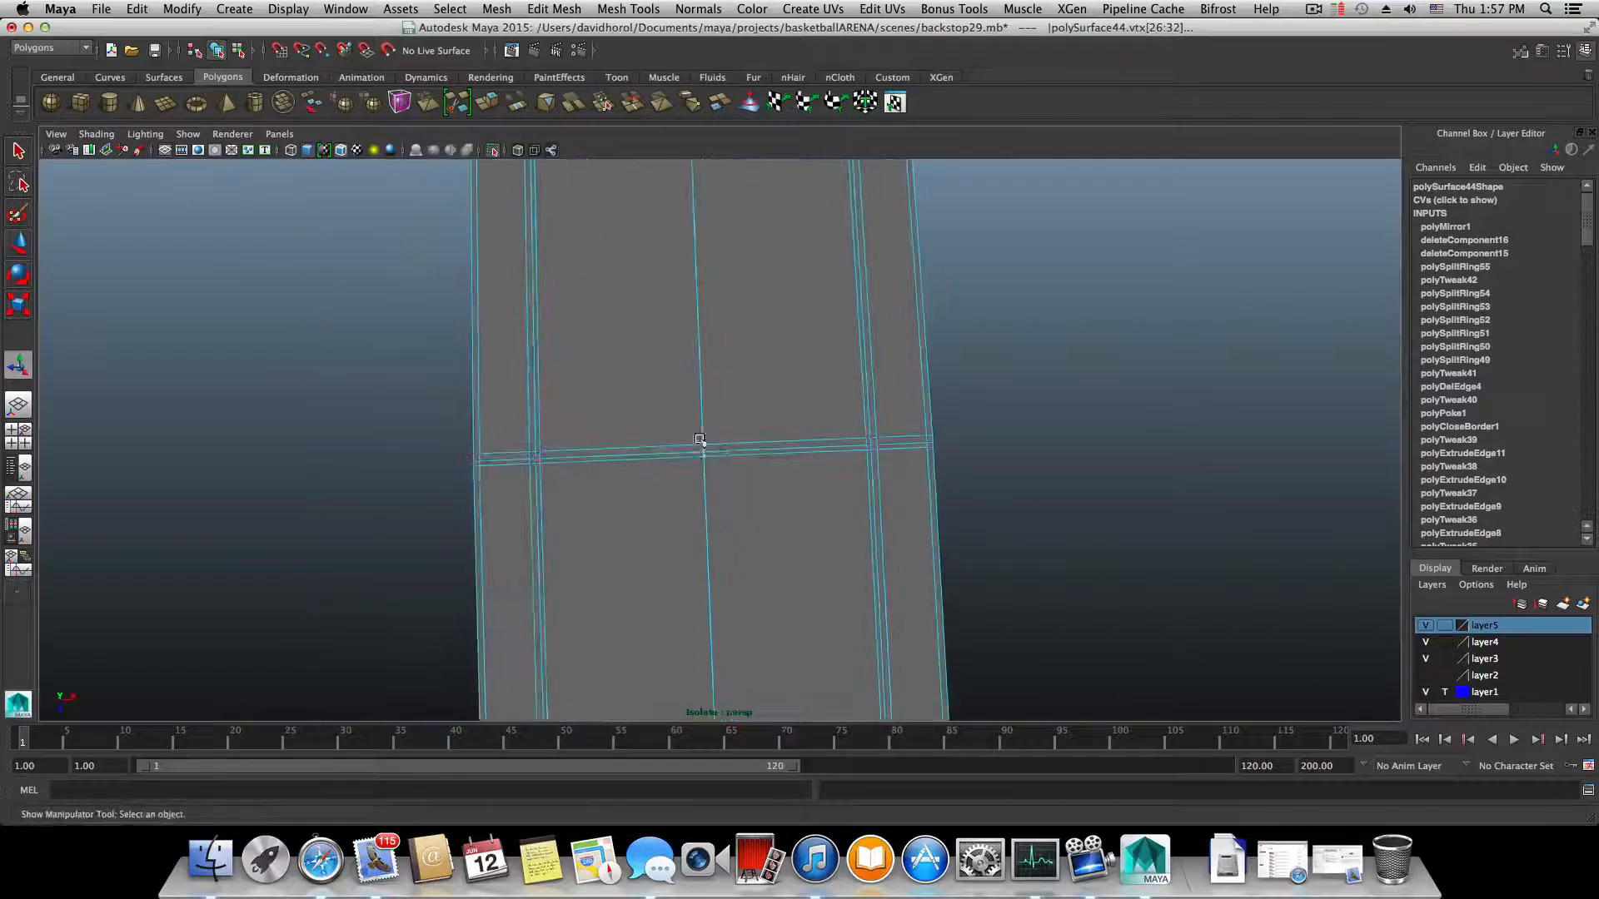
- Merge the selected seam vertices with a threshold of 0.0020 and Always merge for two vertices on
click(554, 8)
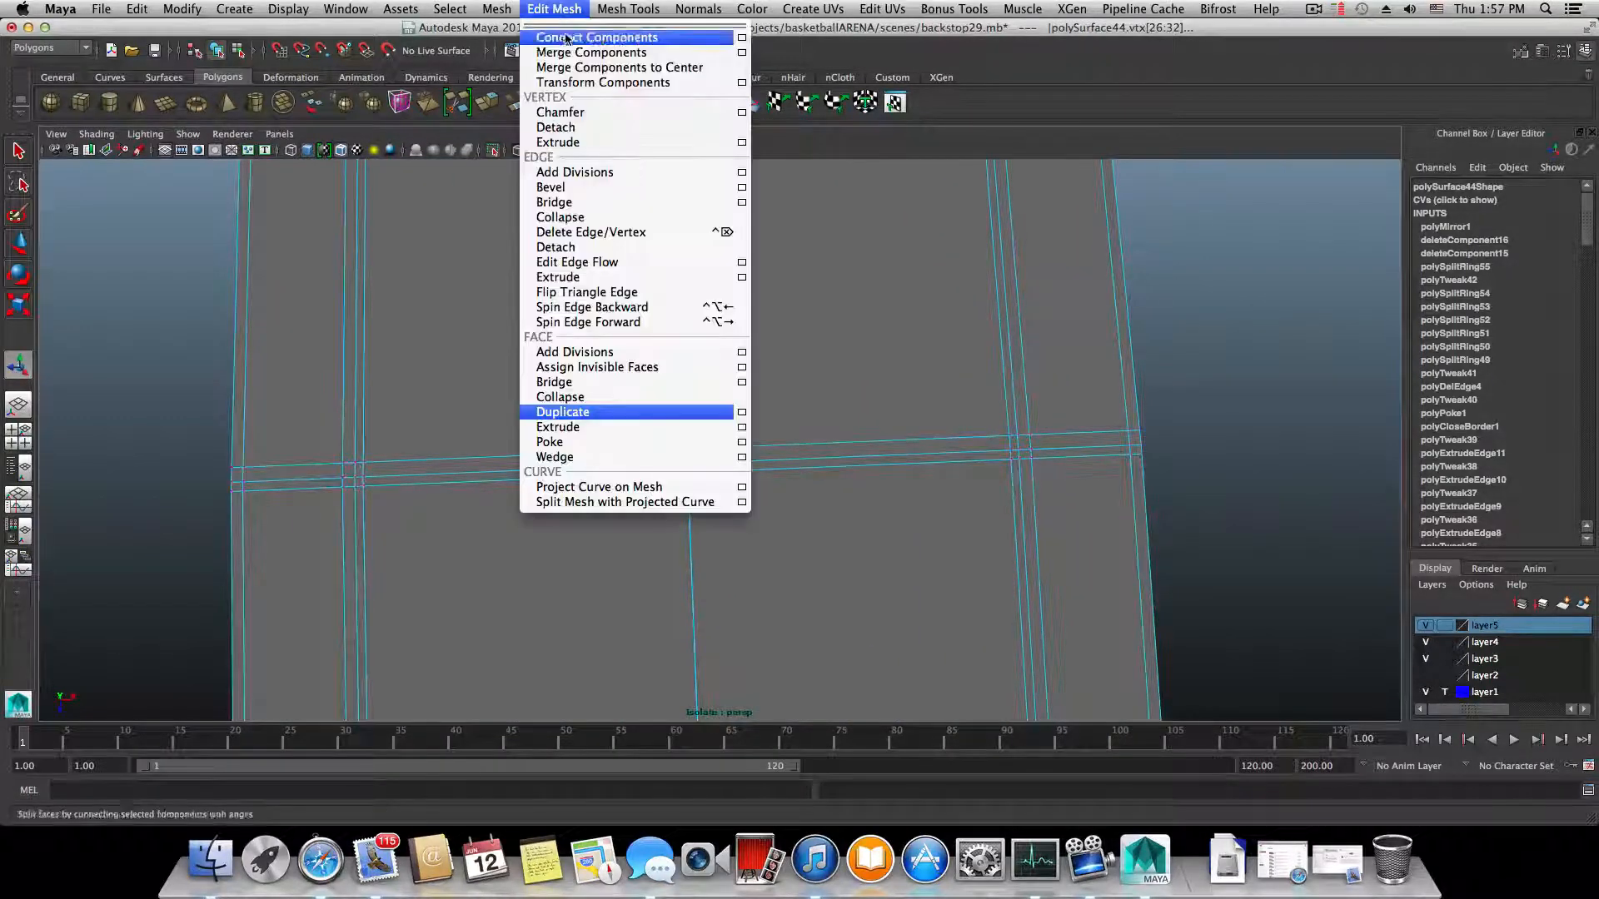
click(741, 52)
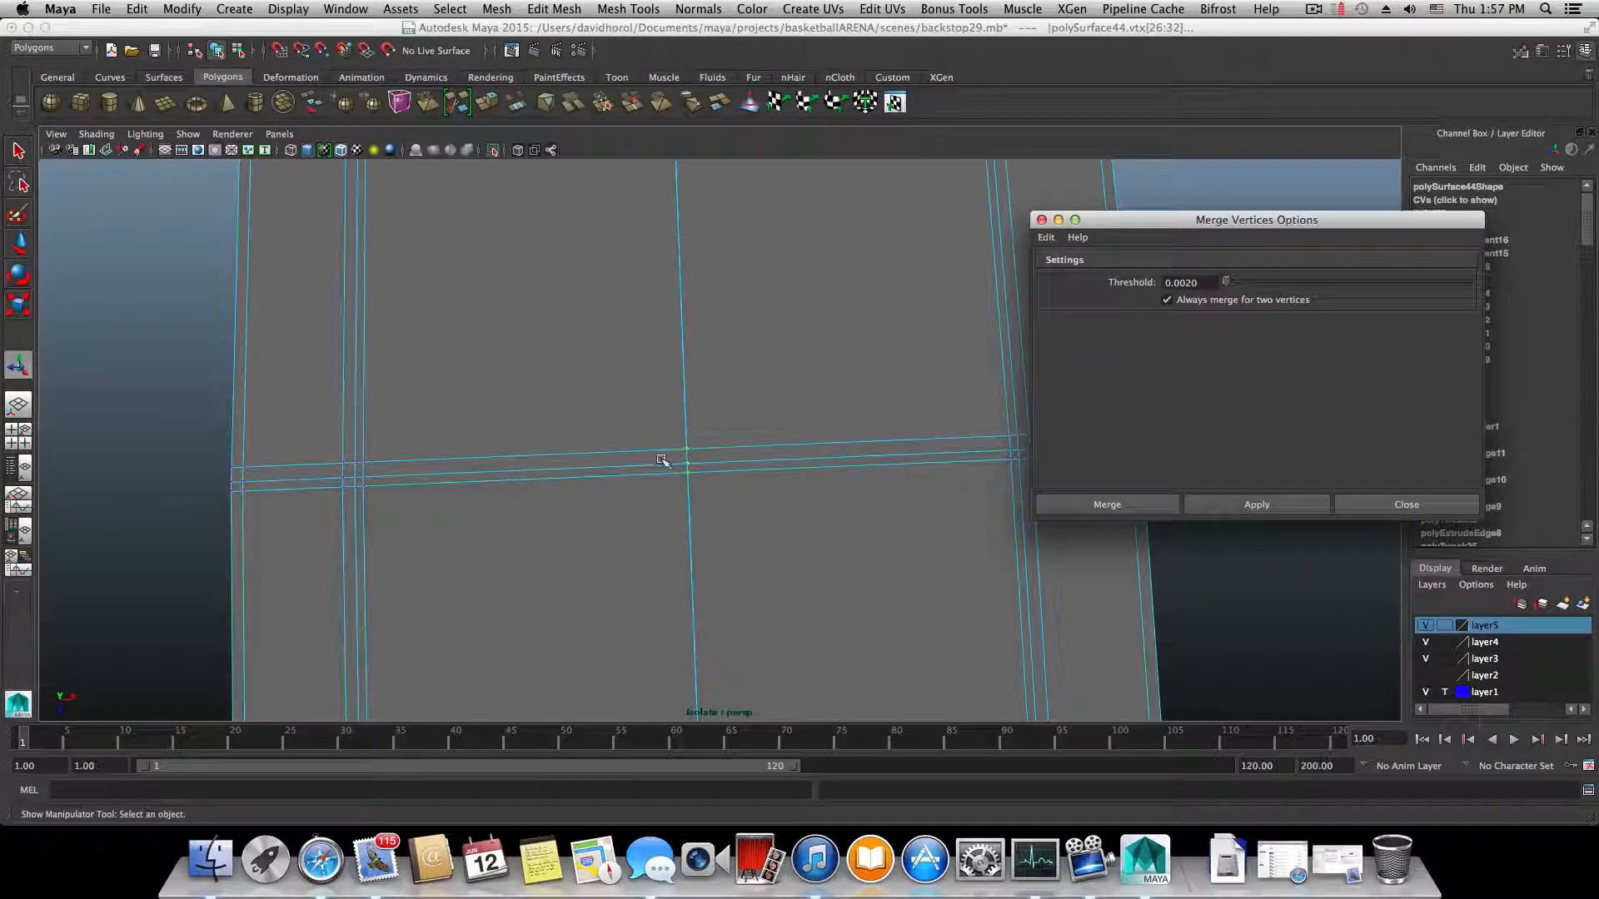
click(1257, 504)
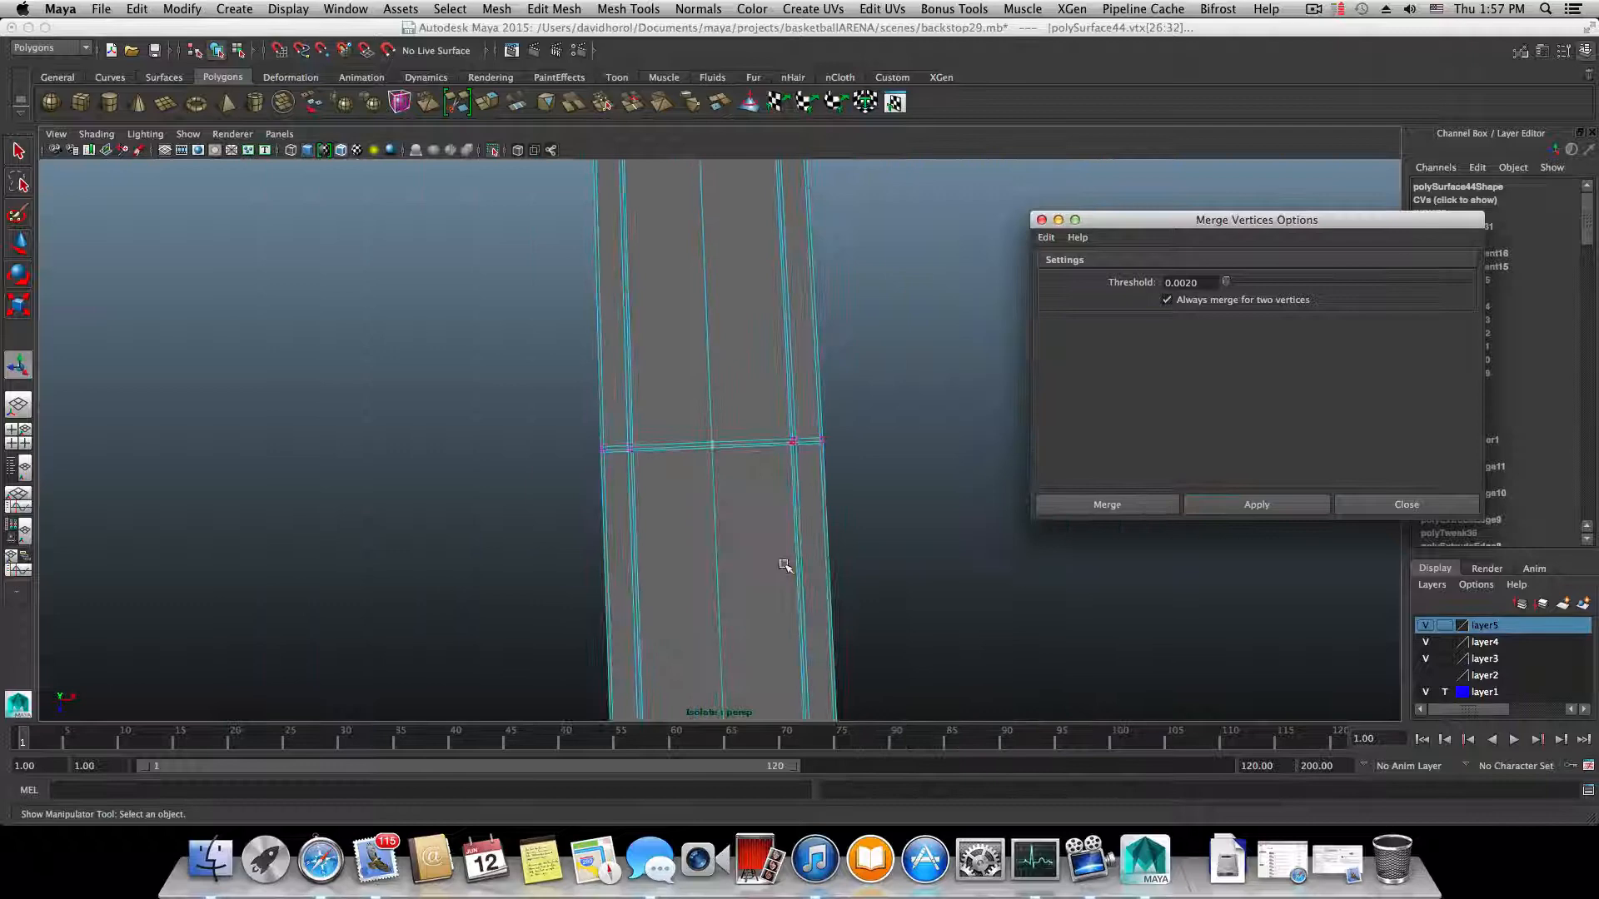
- Examine the merged vertices down the arm's middle seam, past the side caps to the narrow end
alt+drag(786, 561, 694, 301)
alt+right_drag(660, 457, 1003, 542)
alt+right_drag(632, 537, 896, 538)
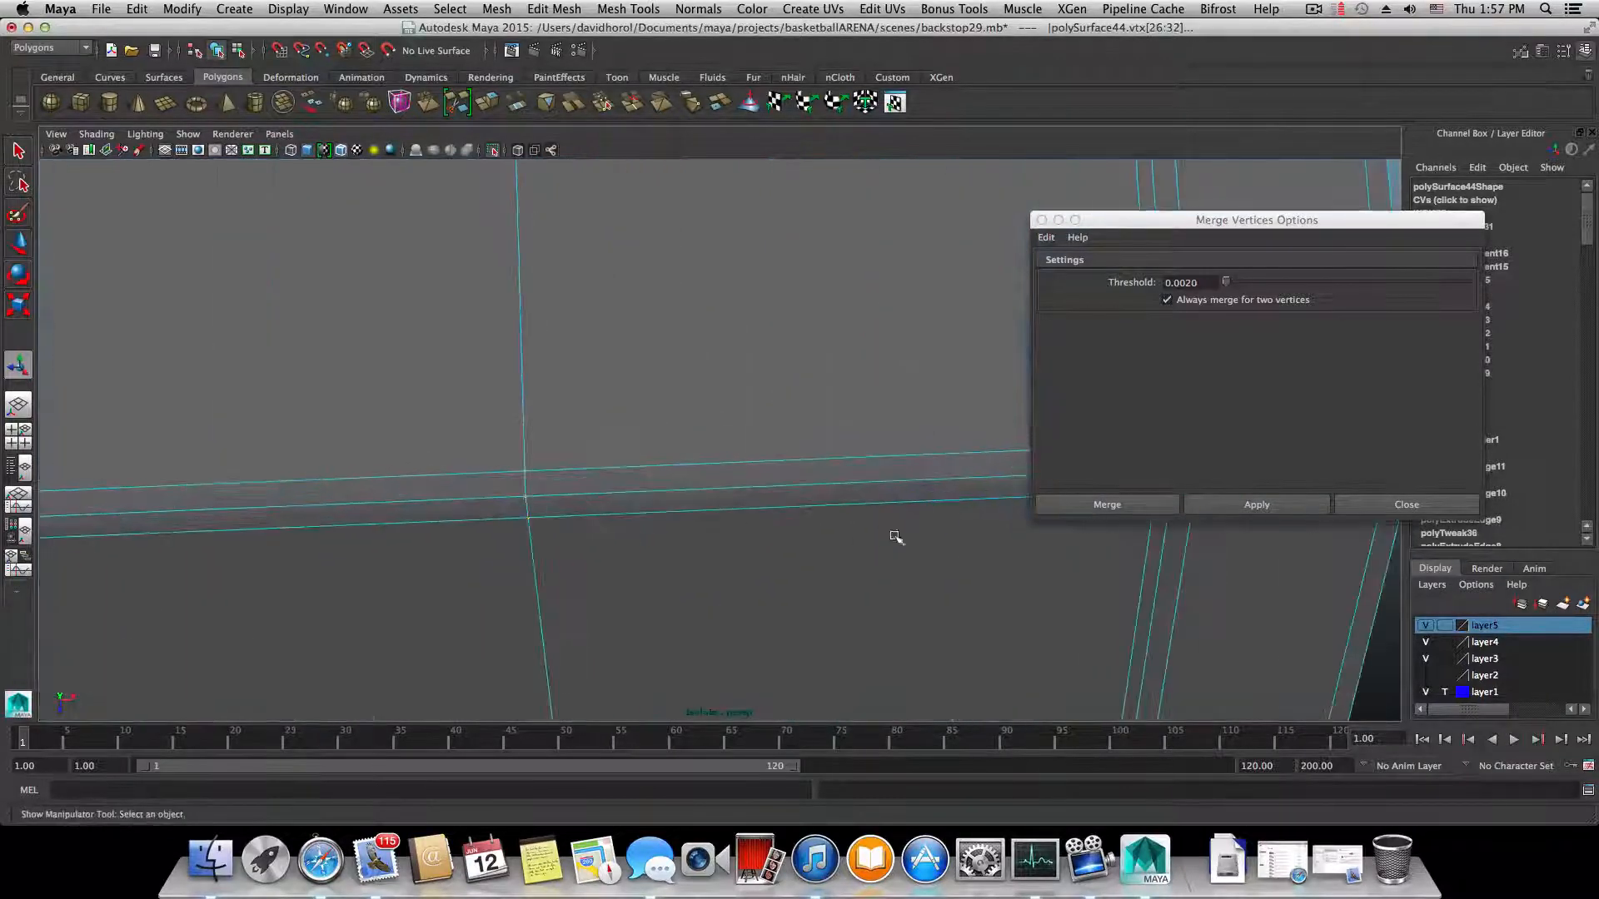
alt+right_drag(730, 538, 391, 501)
alt+middle_drag(592, 704, 573, 407)
alt+middle_drag(587, 545, 576, 295)
alt+drag(585, 448, 581, 410)
mouse_move(575, 456)
alt+right_down()
mouse_move(712, 468)
mouse_move(596, 475)
alt+right_up()
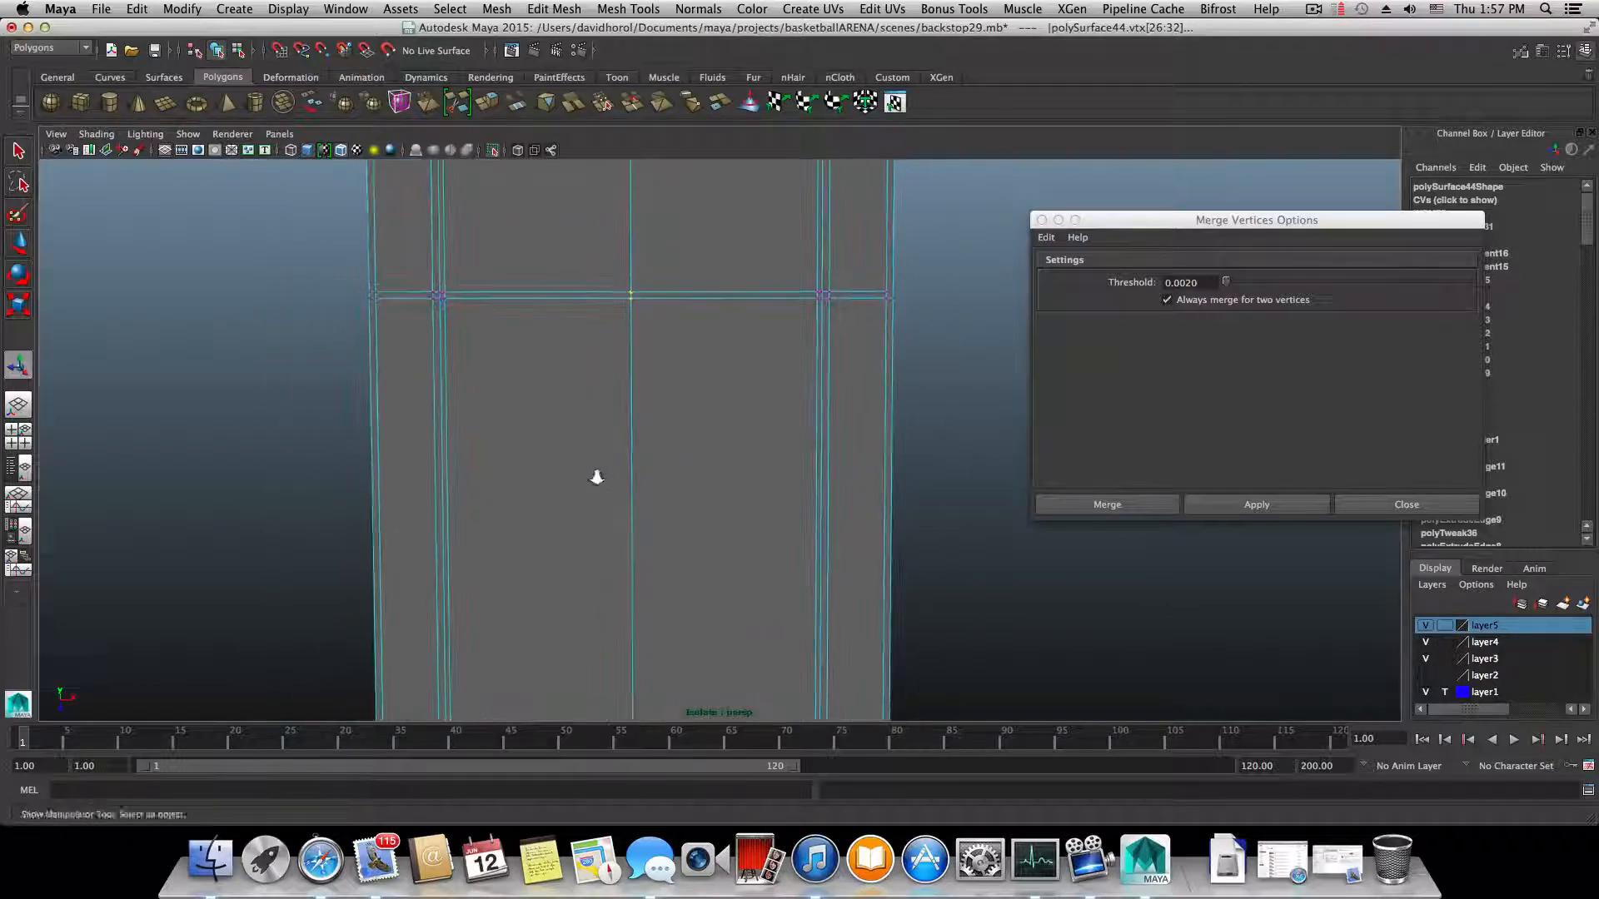
alt+middle_drag(591, 678, 617, 329)
alt+right_drag(618, 442, 824, 459)
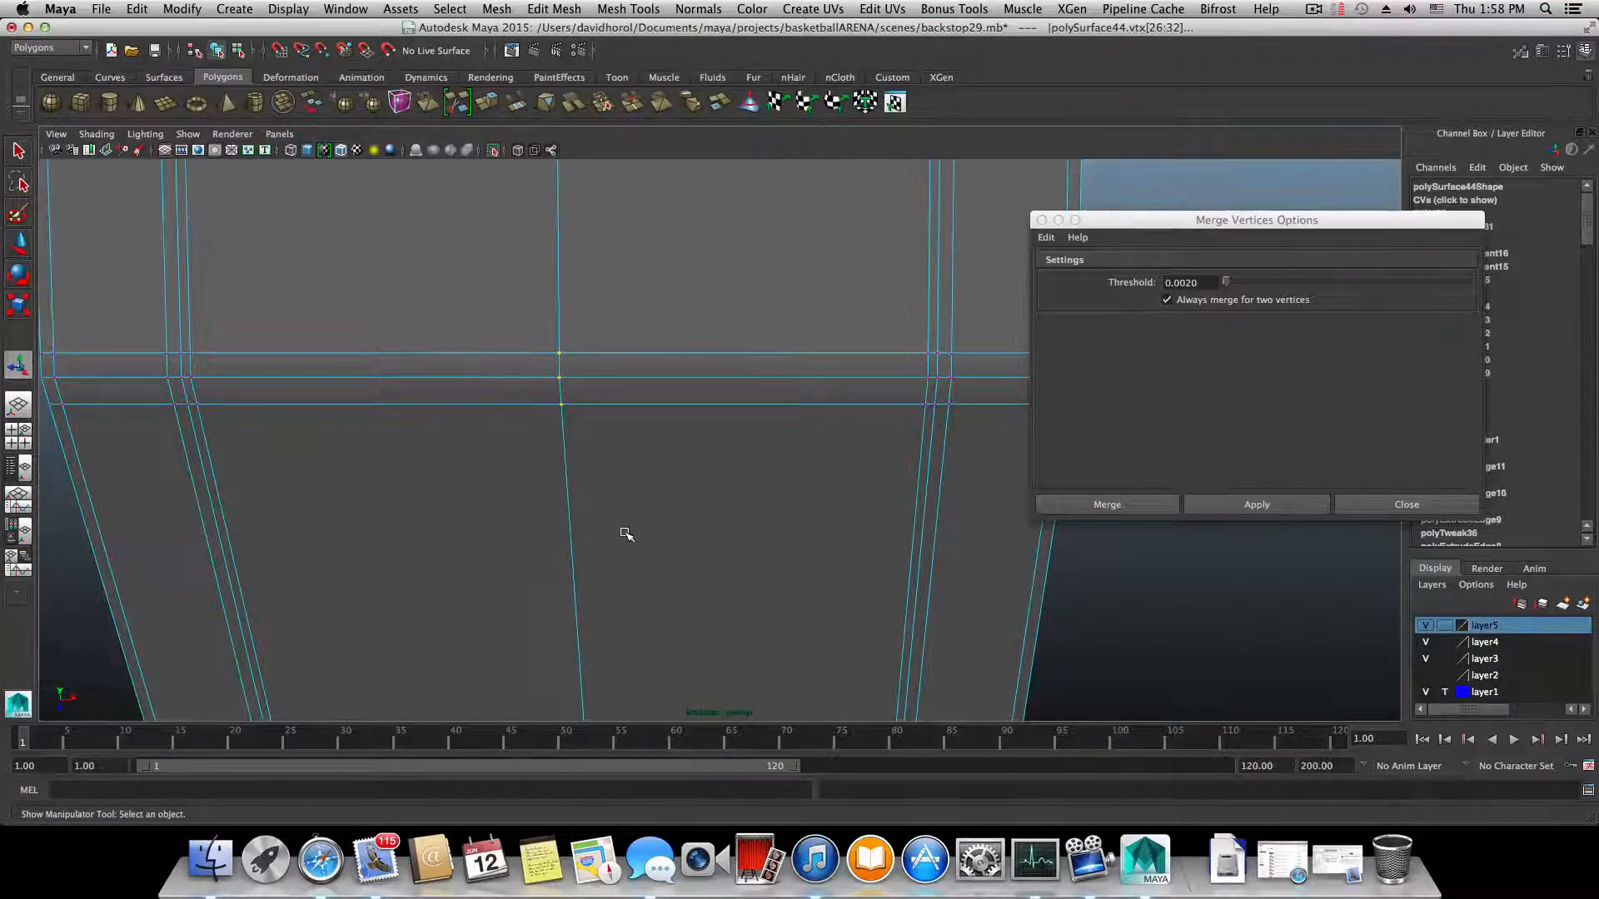
alt+middle_drag(625, 534, 653, 407)
alt+middle_drag(630, 679, 618, 328)
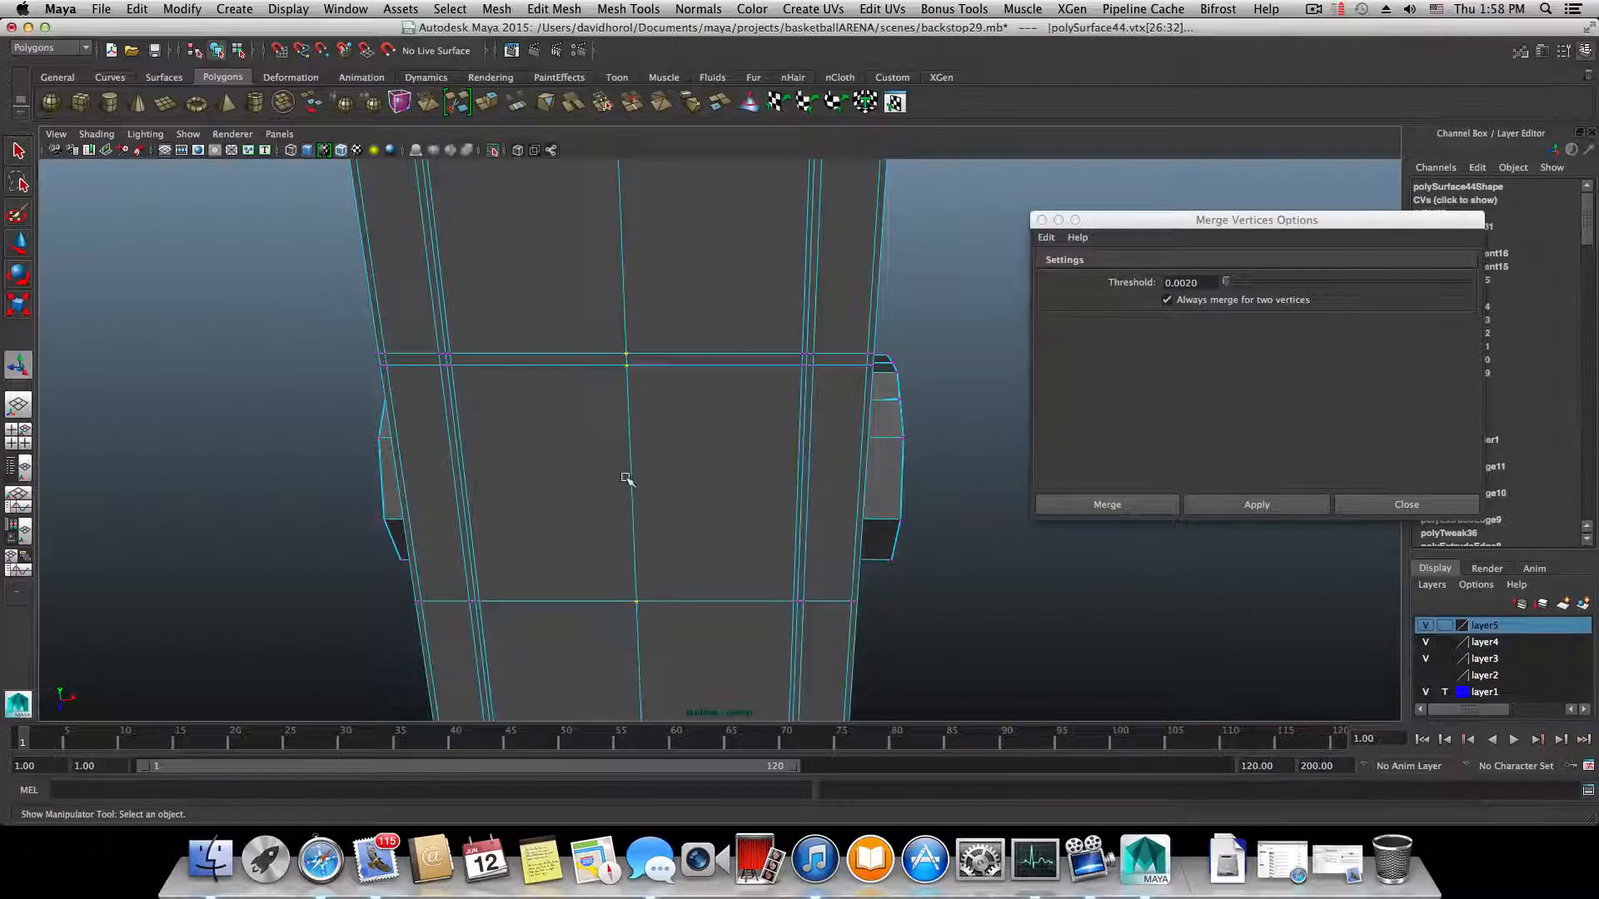
alt+middle_drag(626, 478, 607, 221)
alt+middle_drag(619, 423, 615, 255)
alt+middle_drag(626, 382, 612, 350)
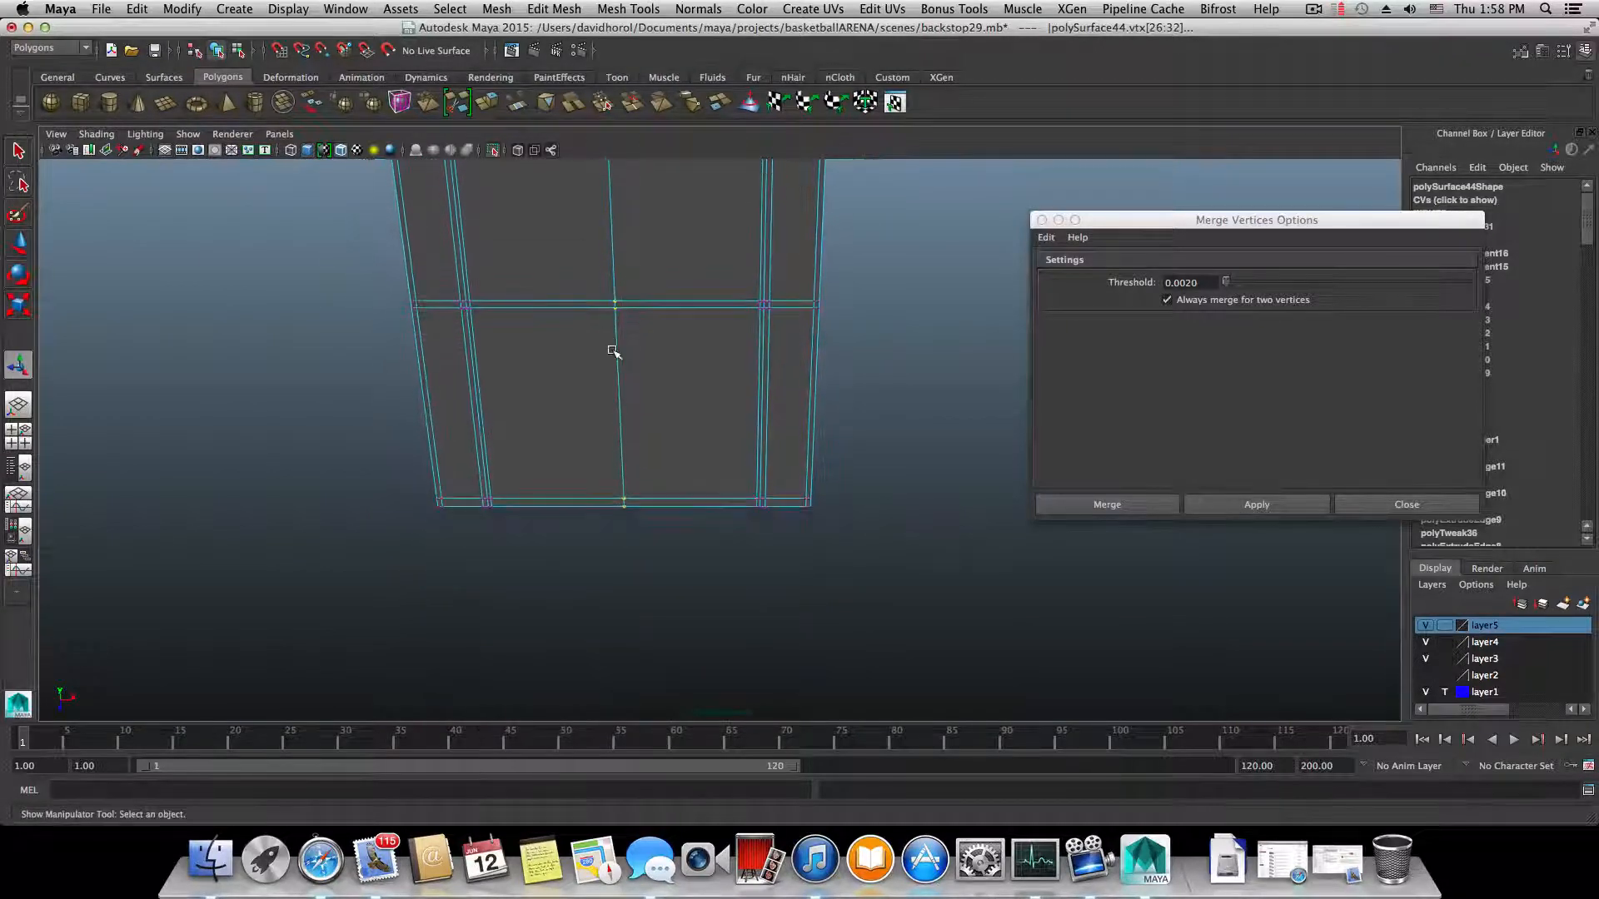
- Examine the middle seam around the arm's underside and below the side caps for vertices left unselected or unmerged
alt+drag(612, 351, 611, 253)
alt+middle_drag(645, 483, 667, 297)
alt+drag(593, 476, 600, 425)
alt+middle_drag(603, 621, 608, 299)
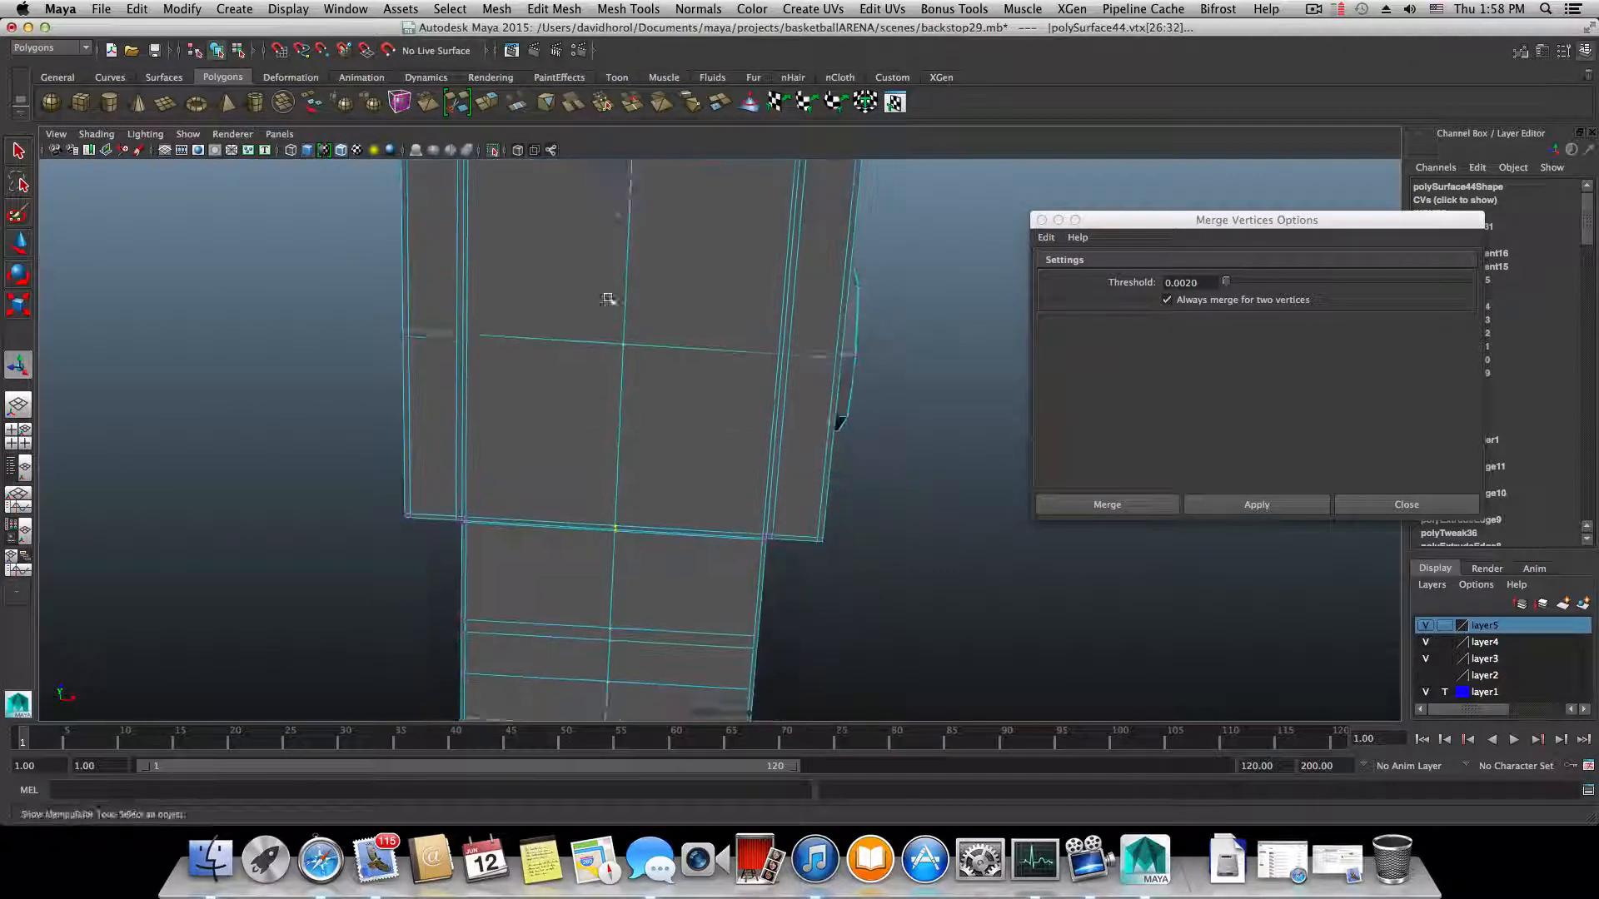
alt+middle_drag(609, 661, 606, 452)
alt+right_drag(609, 447, 684, 413)
alt+middle_drag(684, 414, 521, 596)
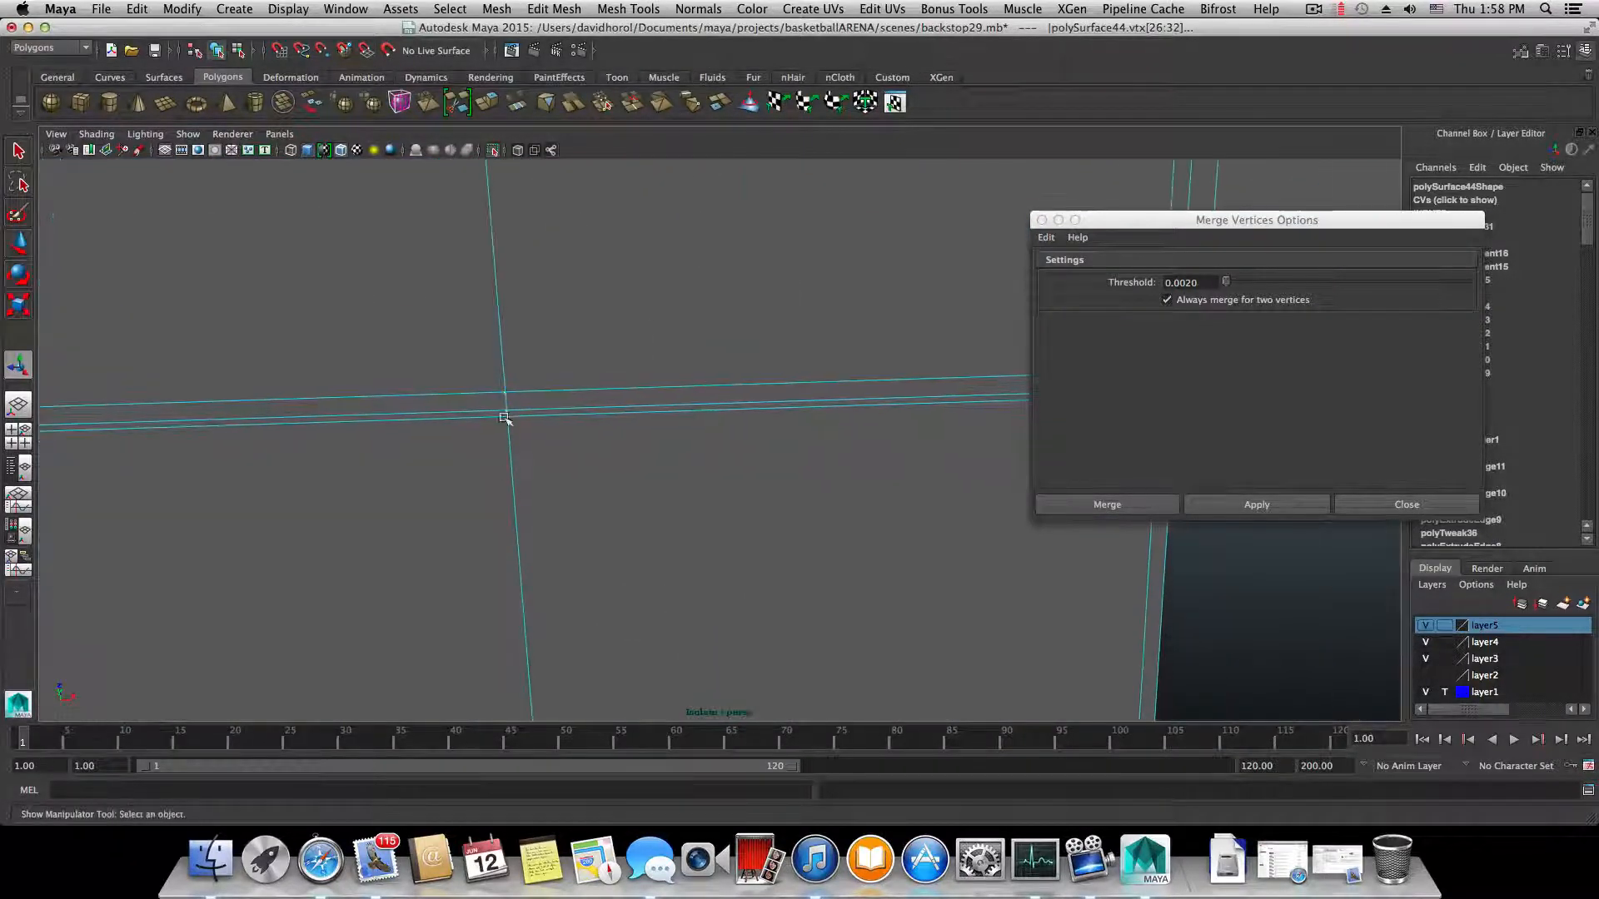
alt+right_drag(503, 417, 582, 596)
alt+middle_drag(581, 597, 572, 514)
alt+drag(571, 514, 567, 485)
alt+right_drag(568, 485, 654, 485)
alt+middle_drag(654, 484, 717, 442)
alt+right_drag(717, 442, 957, 509)
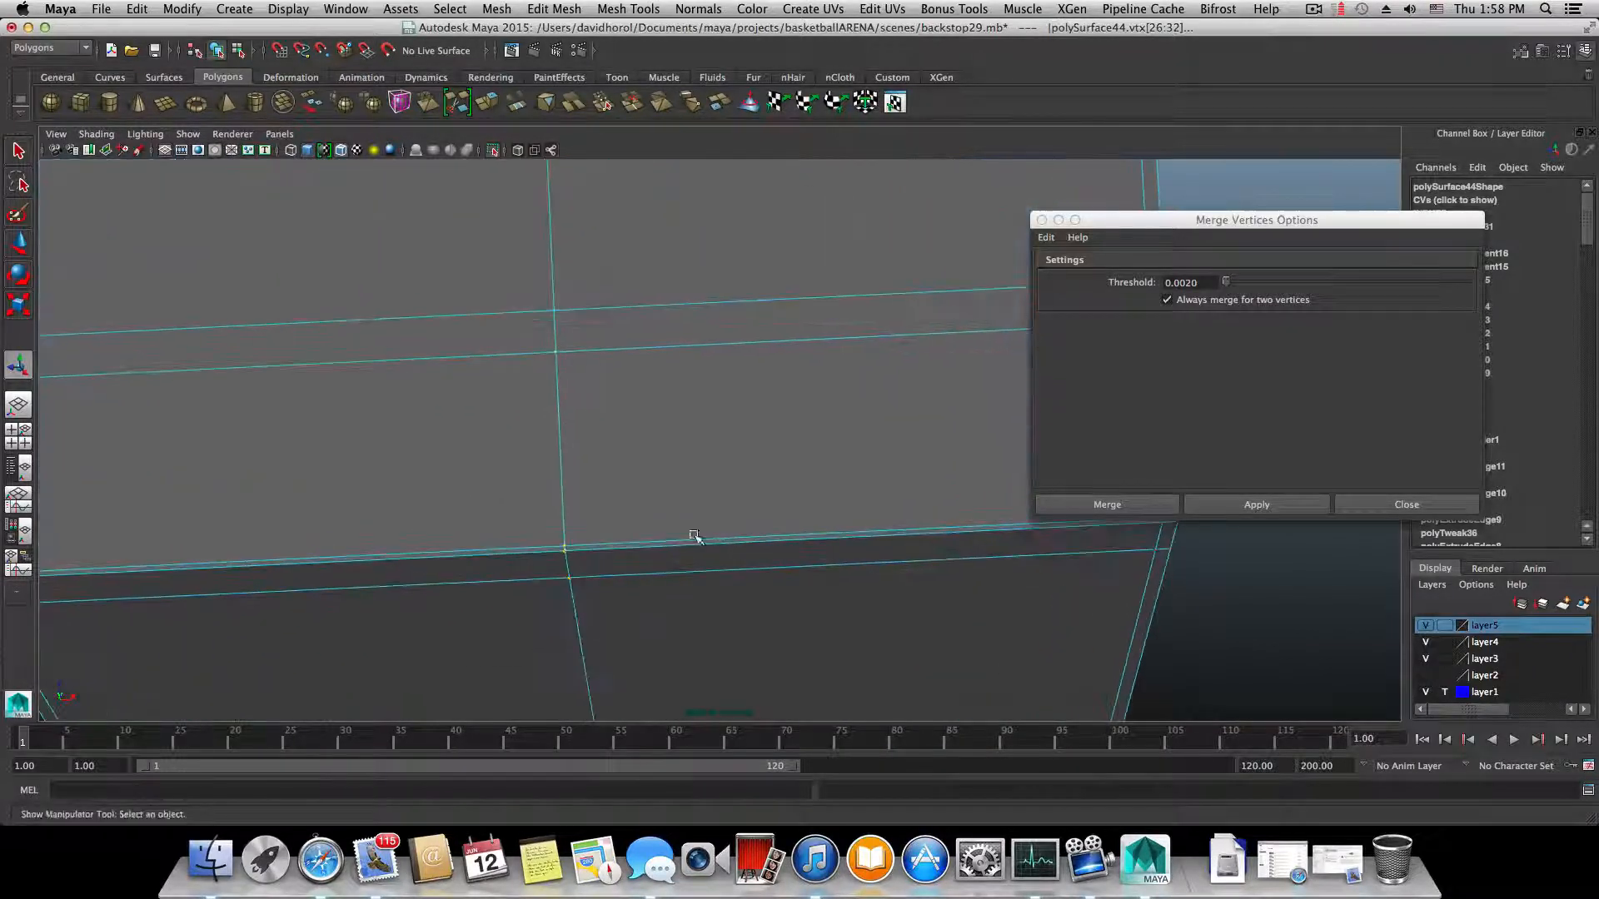
alt+middle_drag(464, 514, 370, 500)
alt+middle_drag(592, 487, 407, 499)
alt+middle_drag(568, 489, 695, 480)
alt+middle_drag(552, 517, 724, 513)
alt+right_drag(746, 542, 616, 608)
alt+right_drag(707, 629, 670, 414)
alt+middle_drag(671, 414, 663, 297)
alt+middle_drag(659, 555, 677, 320)
alt+middle_drag(717, 535, 711, 338)
alt+middle_drag(707, 471, 705, 434)
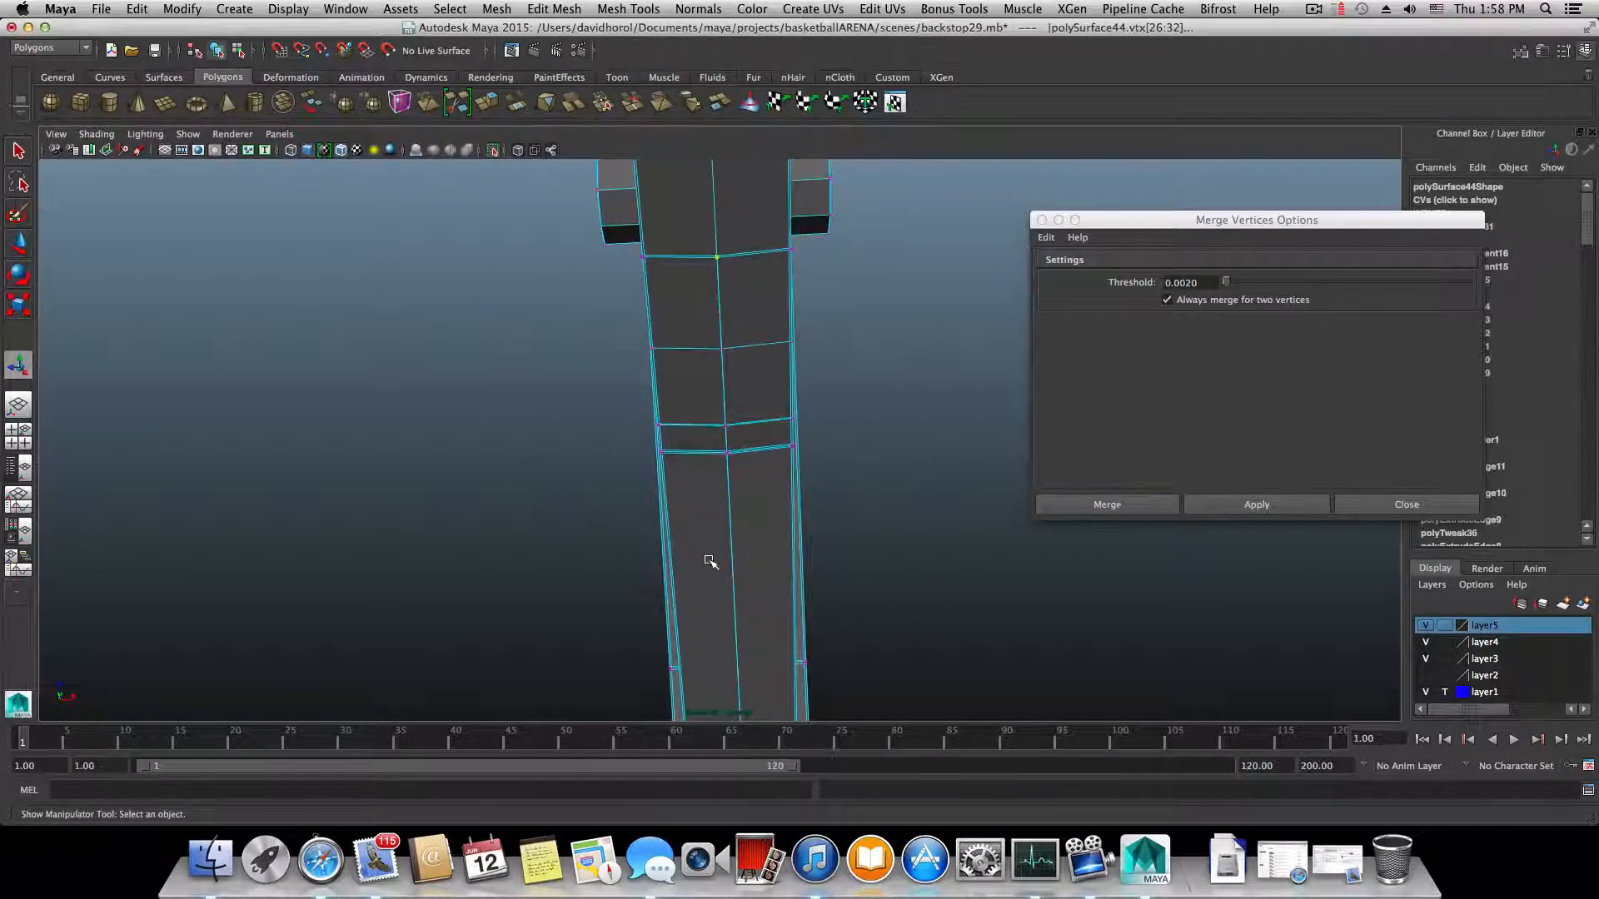
- Select the middle-seam vertices on the arm's underside down to the capped end and merge them with a 0.0020 threshold
mouse_move(709, 562)
alt+mouse_down()
mouse_move(678, 563)
mouse_move(710, 560)
alt+mouse_up()
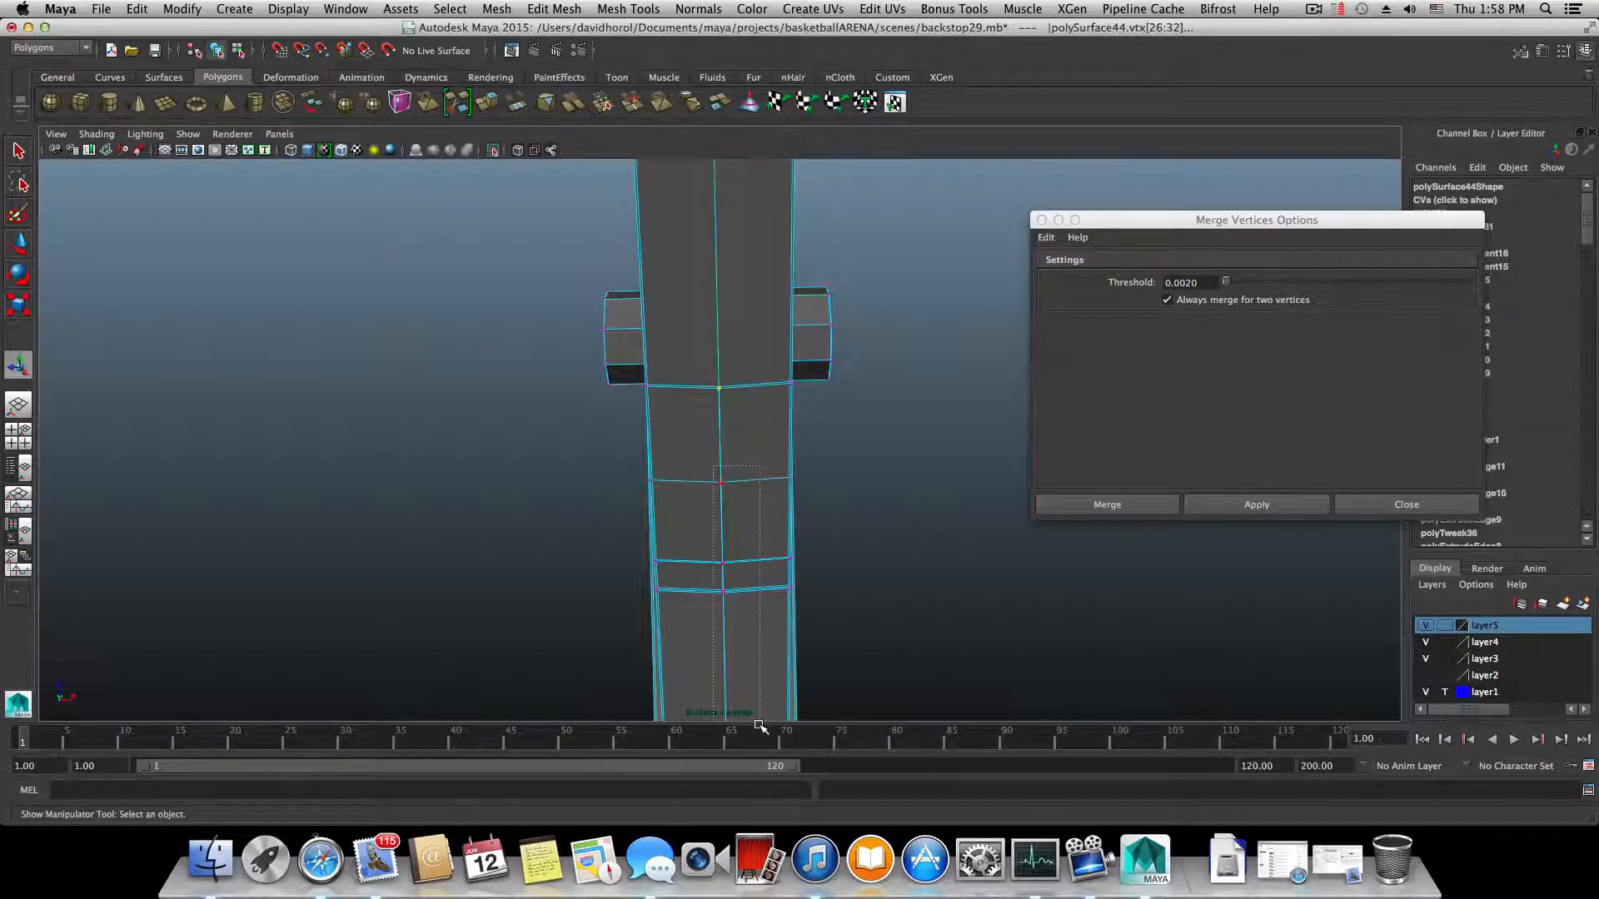
drag(760, 727, 761, 732)
alt+middle_drag(760, 732, 715, 450)
scroll(714, 578, down, 10)
alt+middle_drag(721, 581, 724, 534)
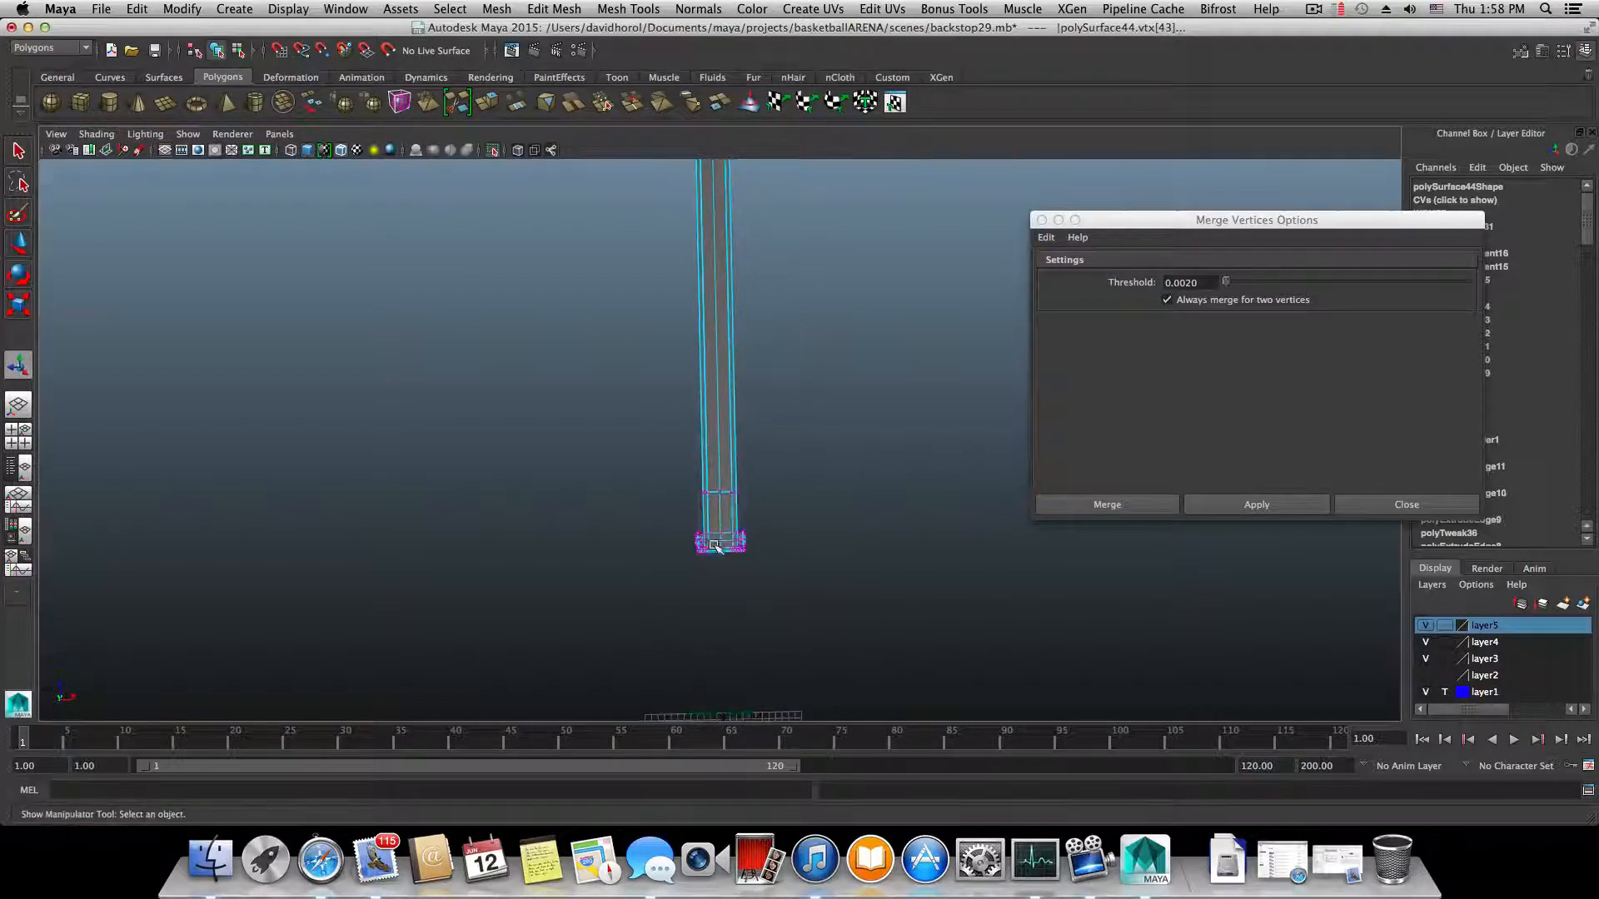
alt+right_drag(723, 537, 1085, 667)
alt+right_drag(641, 604, 768, 638)
scroll(768, 638, up, 3)
alt+middle_drag(768, 604, 746, 432)
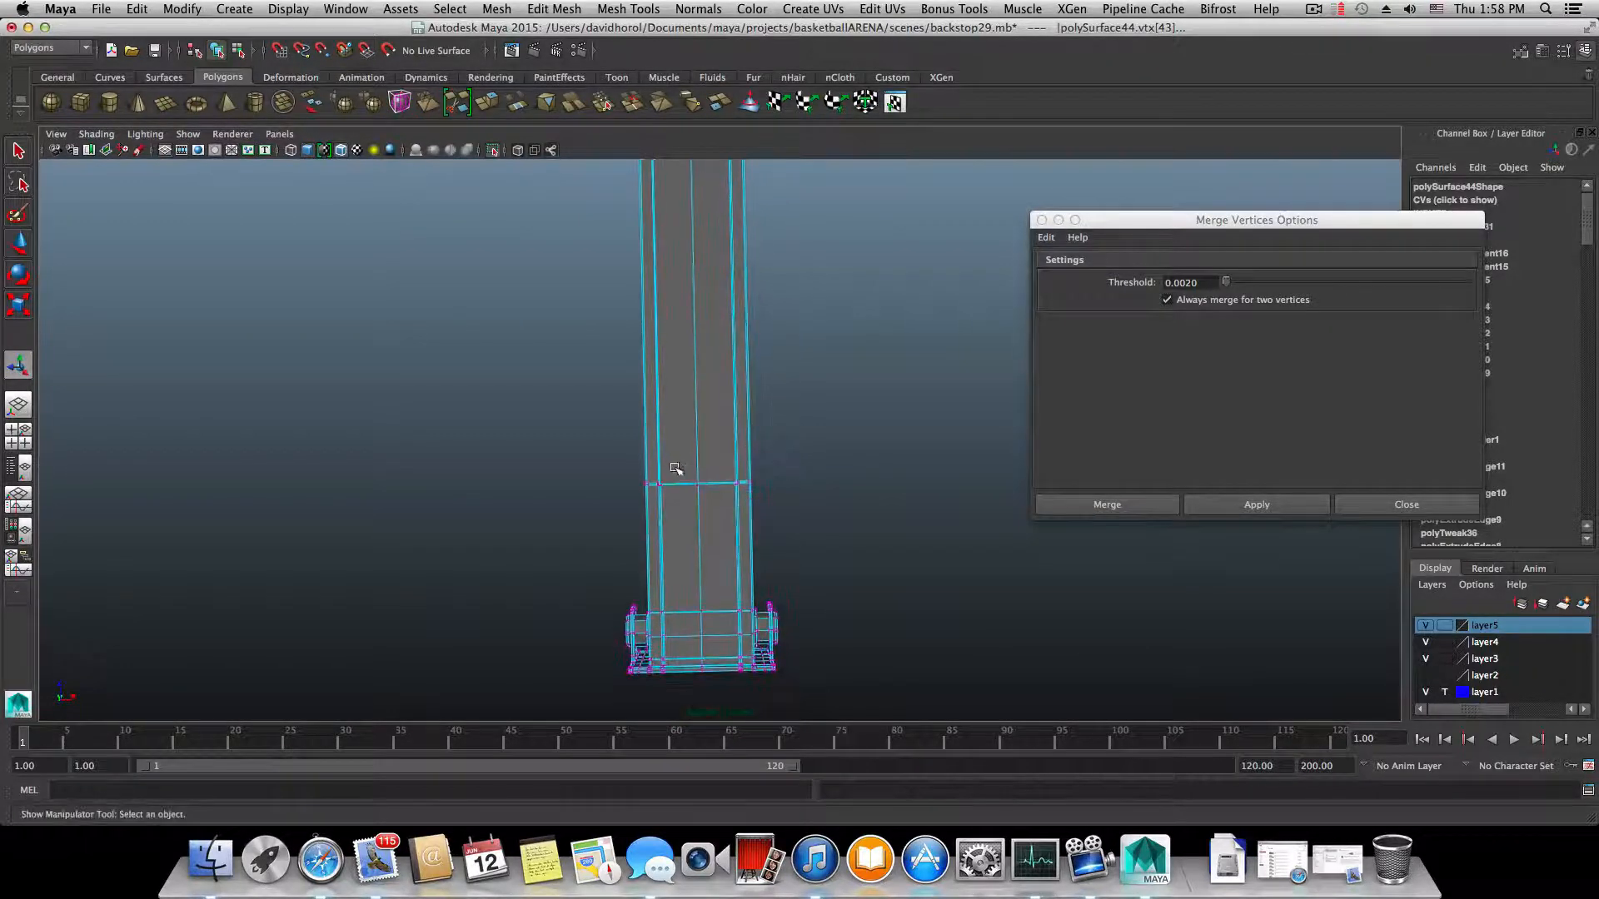
drag(716, 714, 716, 715)
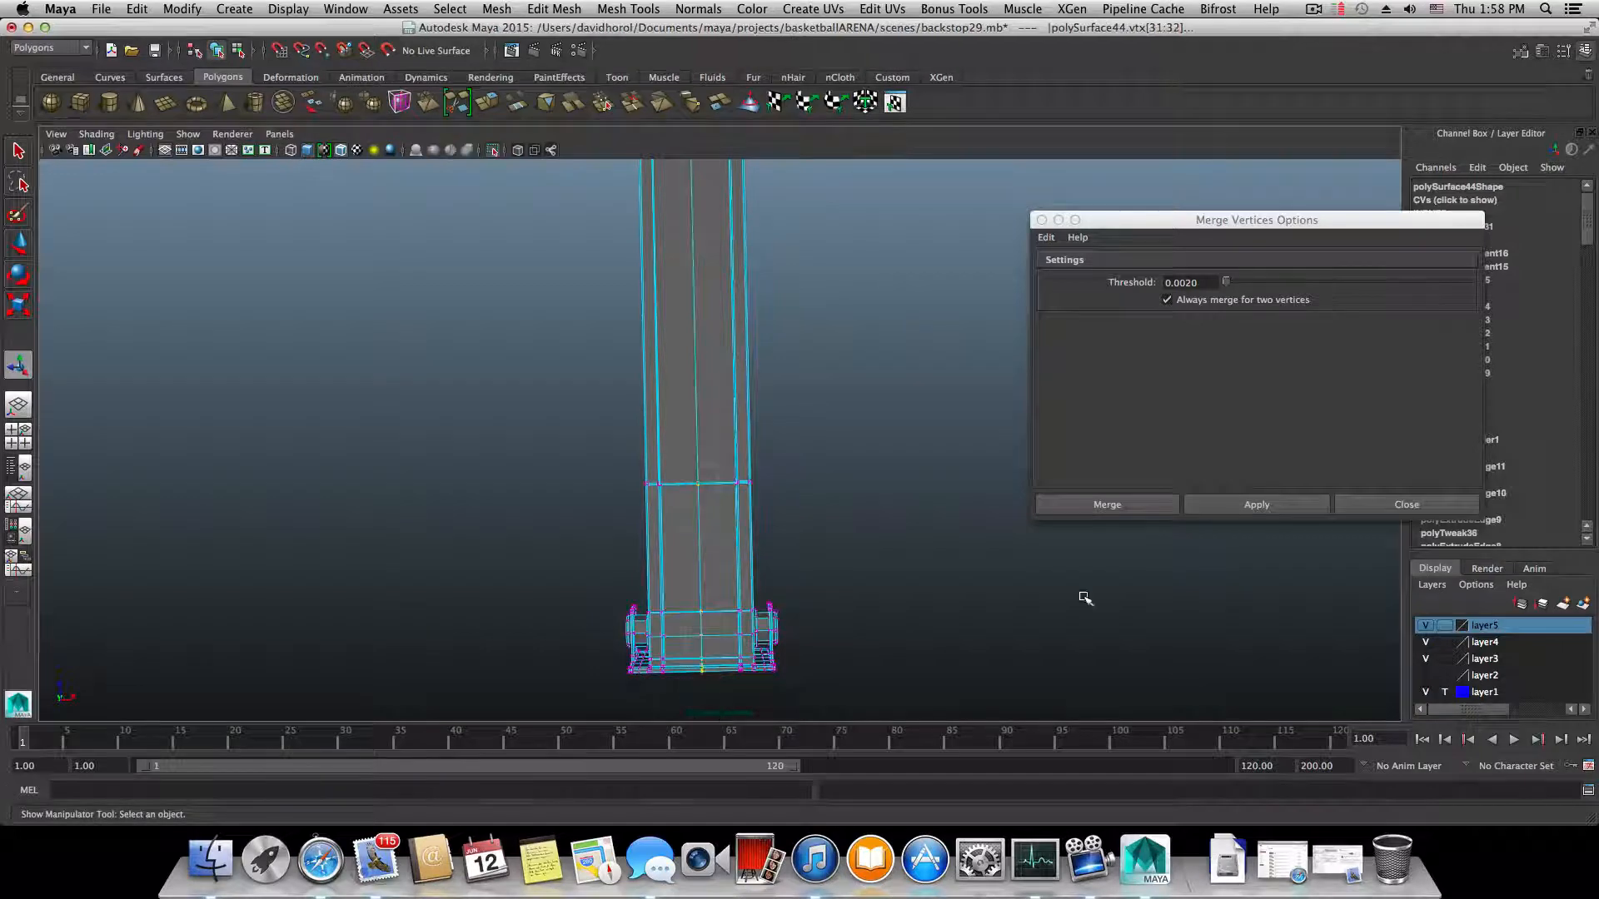
click(1241, 507)
- Examine the merged underside seam close up, down to the dark recessed strip across the arm
scroll(792, 532, up, 5)
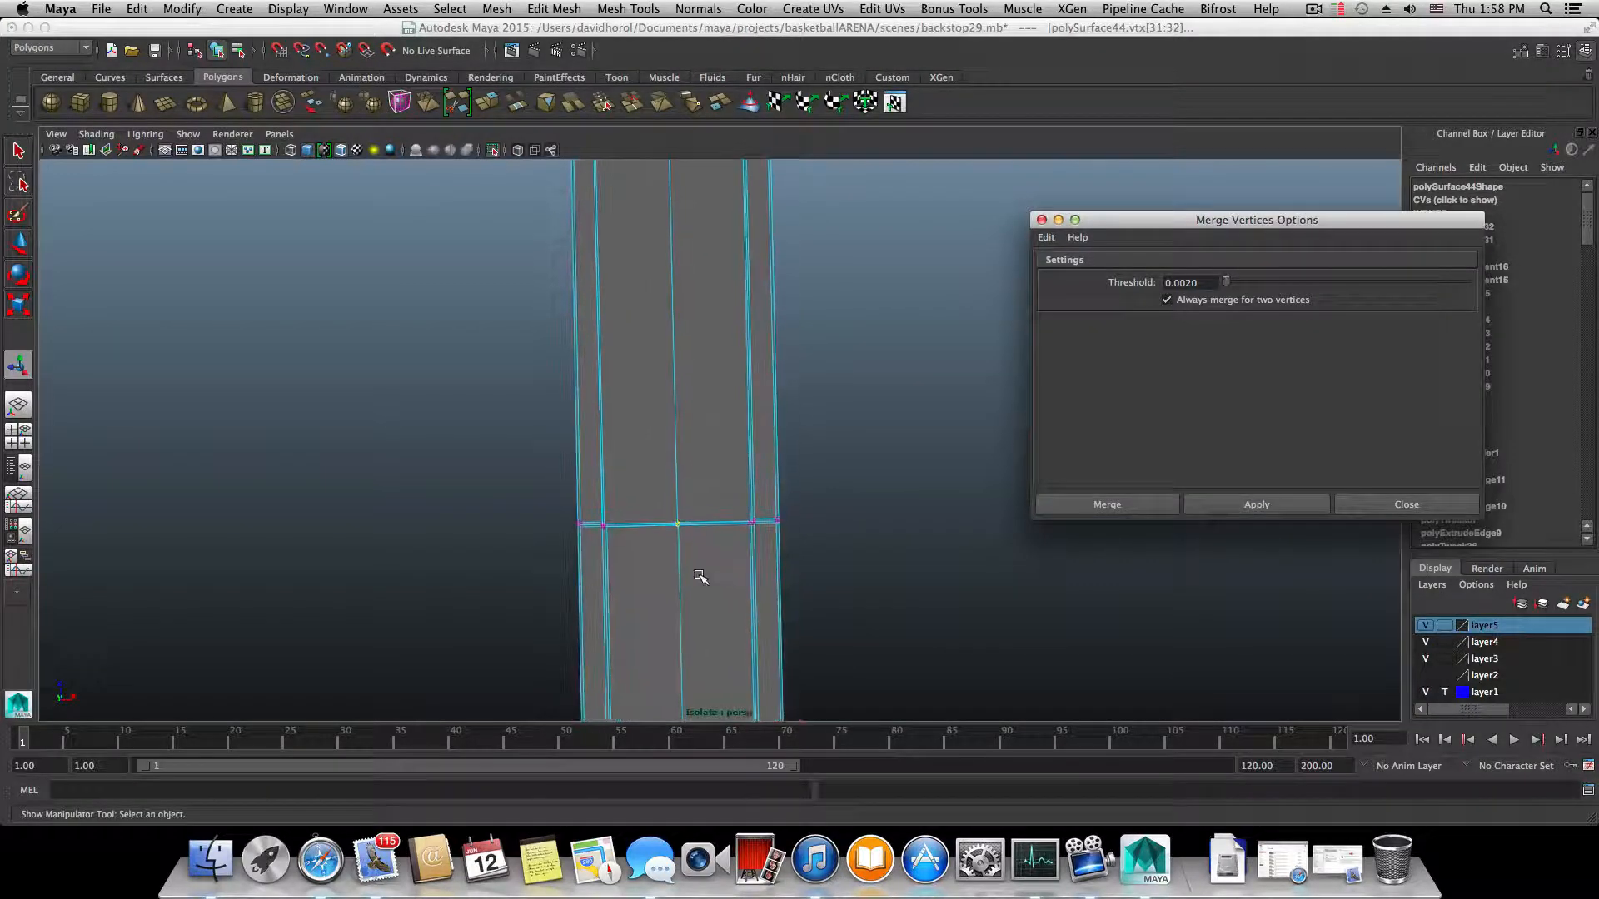
scroll(700, 577, up, 5)
scroll(697, 573, down, 2)
alt+middle_drag(697, 572, 727, 275)
alt+middle_drag(654, 508, 670, 434)
scroll(649, 539, up, 5)
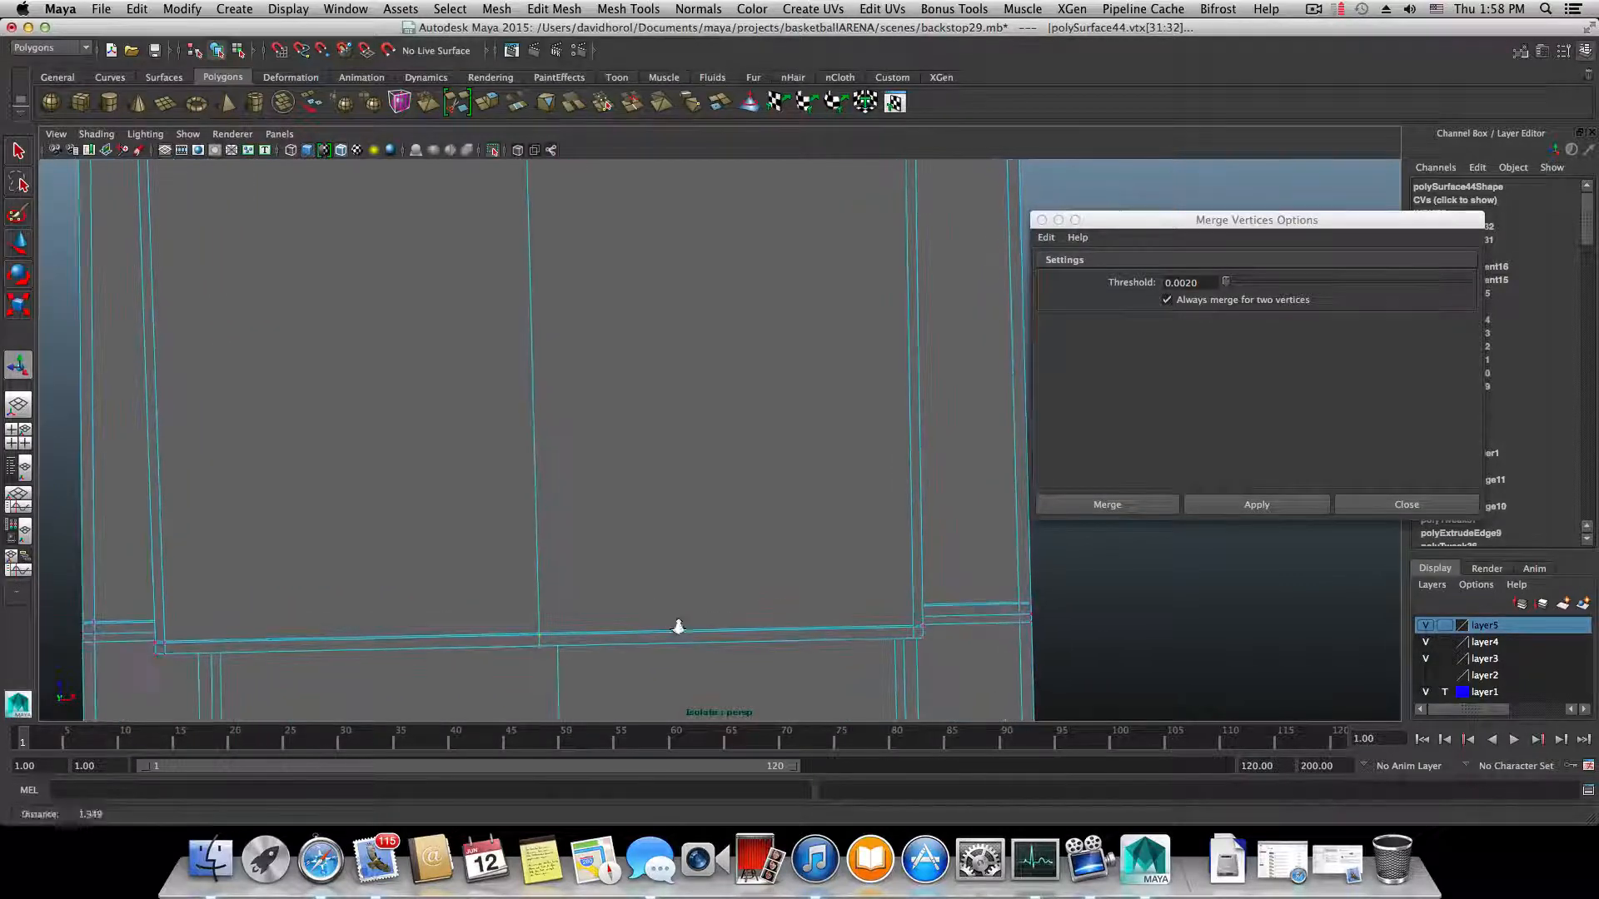
alt+right_drag(678, 627, 962, 653)
alt+right_drag(802, 652, 746, 645)
alt+middle_drag(746, 662, 806, 535)
alt+drag(564, 485, 584, 507)
alt+middle_drag(557, 569, 600, 502)
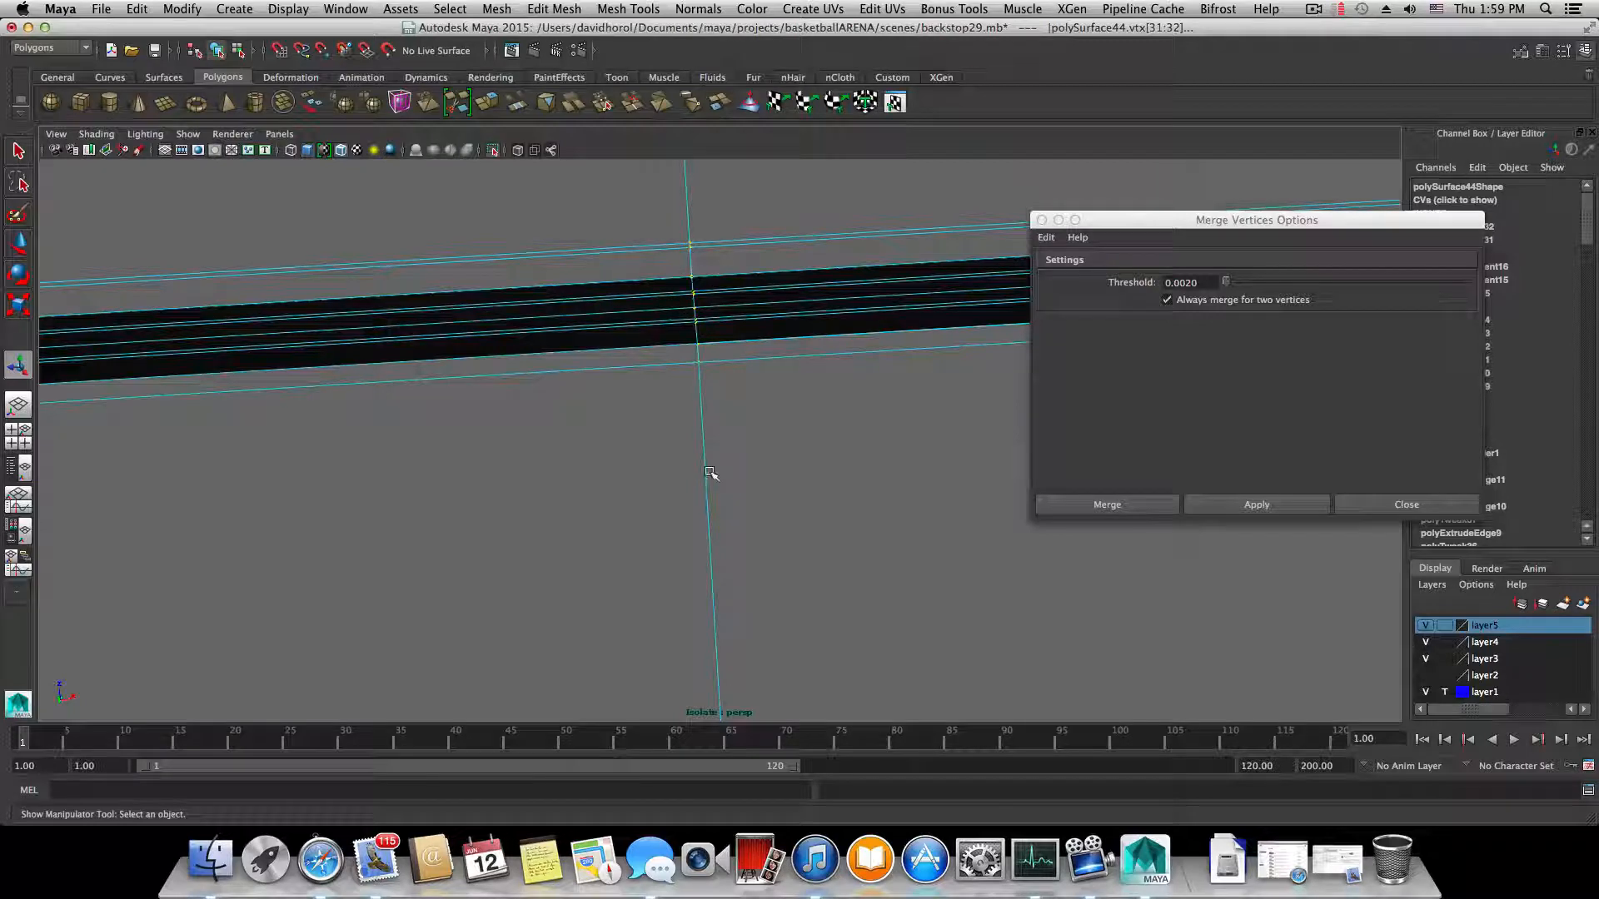
- Examine the merged middle-seam vertices from the dark recessed strip along the arm's underside to the stepped edges near its end
scroll(700, 468, down, 10)
alt+drag(754, 491, 802, 488)
scroll(803, 489, up, 8)
alt+middle_drag(783, 479, 729, 392)
scroll(692, 504, down, 8)
alt+middle_drag(692, 506, 689, 375)
alt+middle_drag(676, 533, 655, 300)
alt+middle_drag(660, 461, 681, 242)
alt+drag(675, 417, 687, 536)
alt+middle_drag(705, 353, 688, 403)
scroll(878, 625, up, 10)
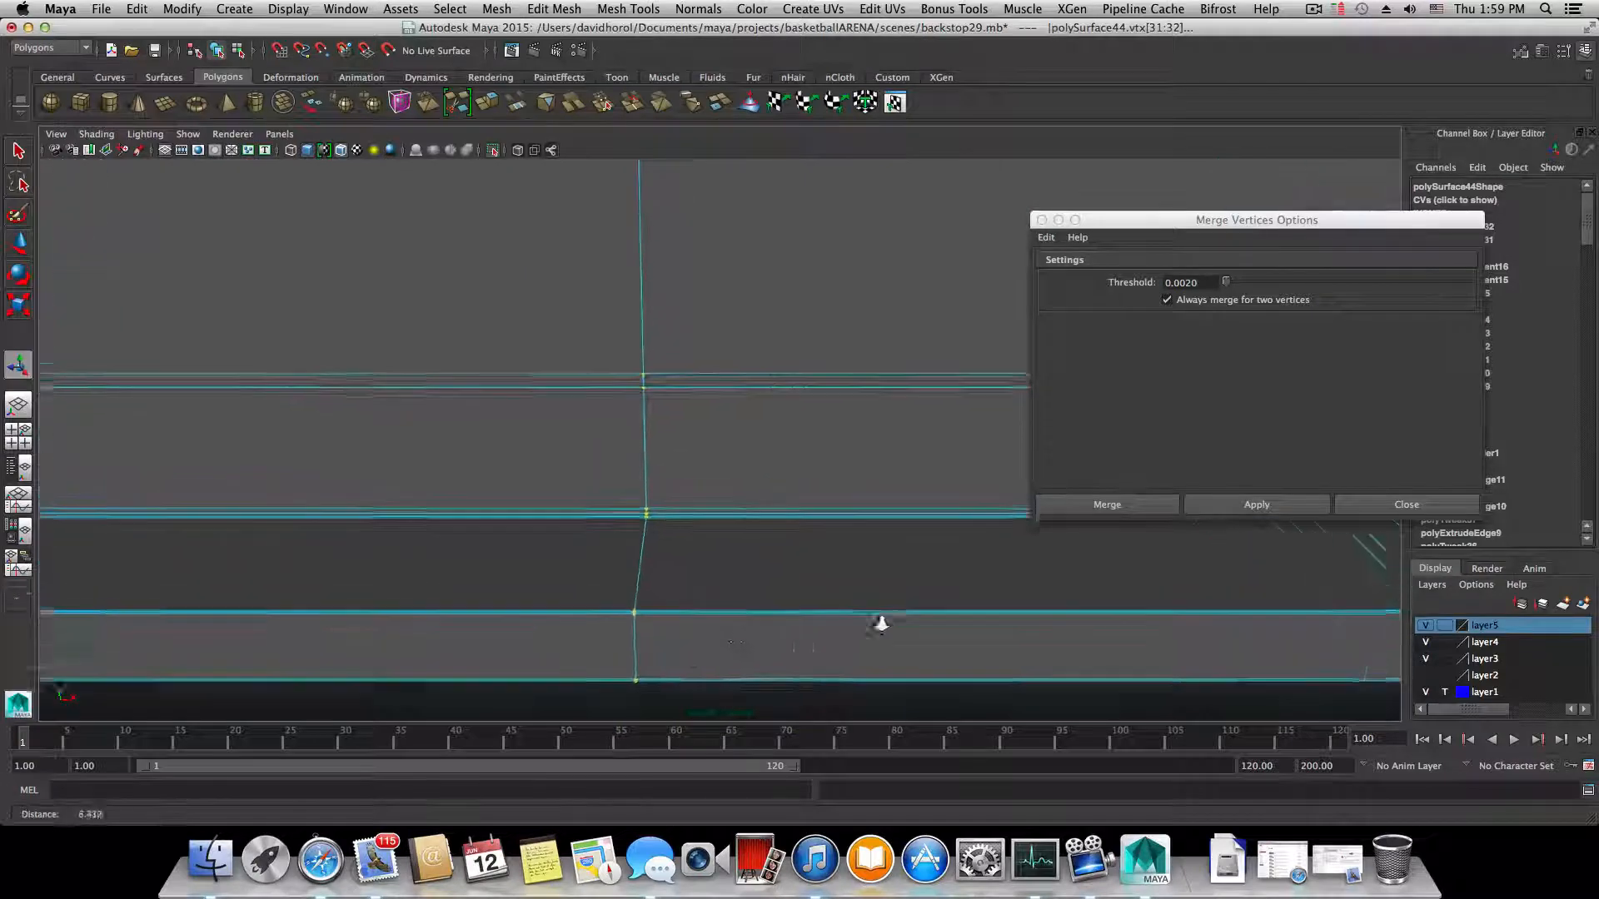
- Examine the seam vertices close up across the stepped edges and down to the arm's end face
scroll(893, 616, down, 5)
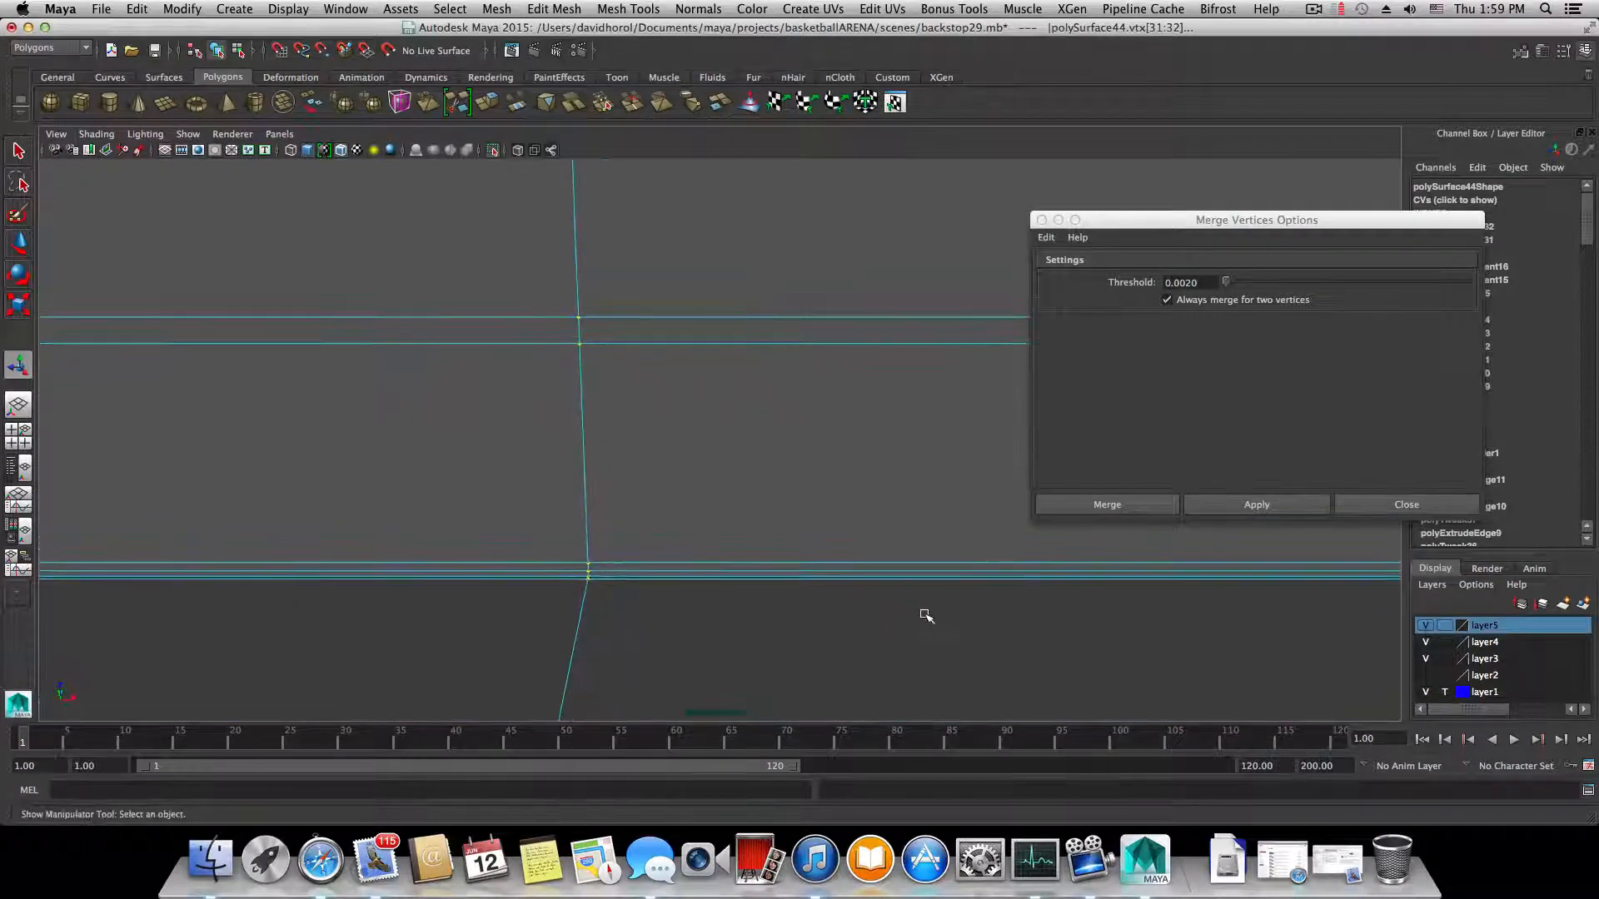
alt+middle_drag(704, 617, 856, 547)
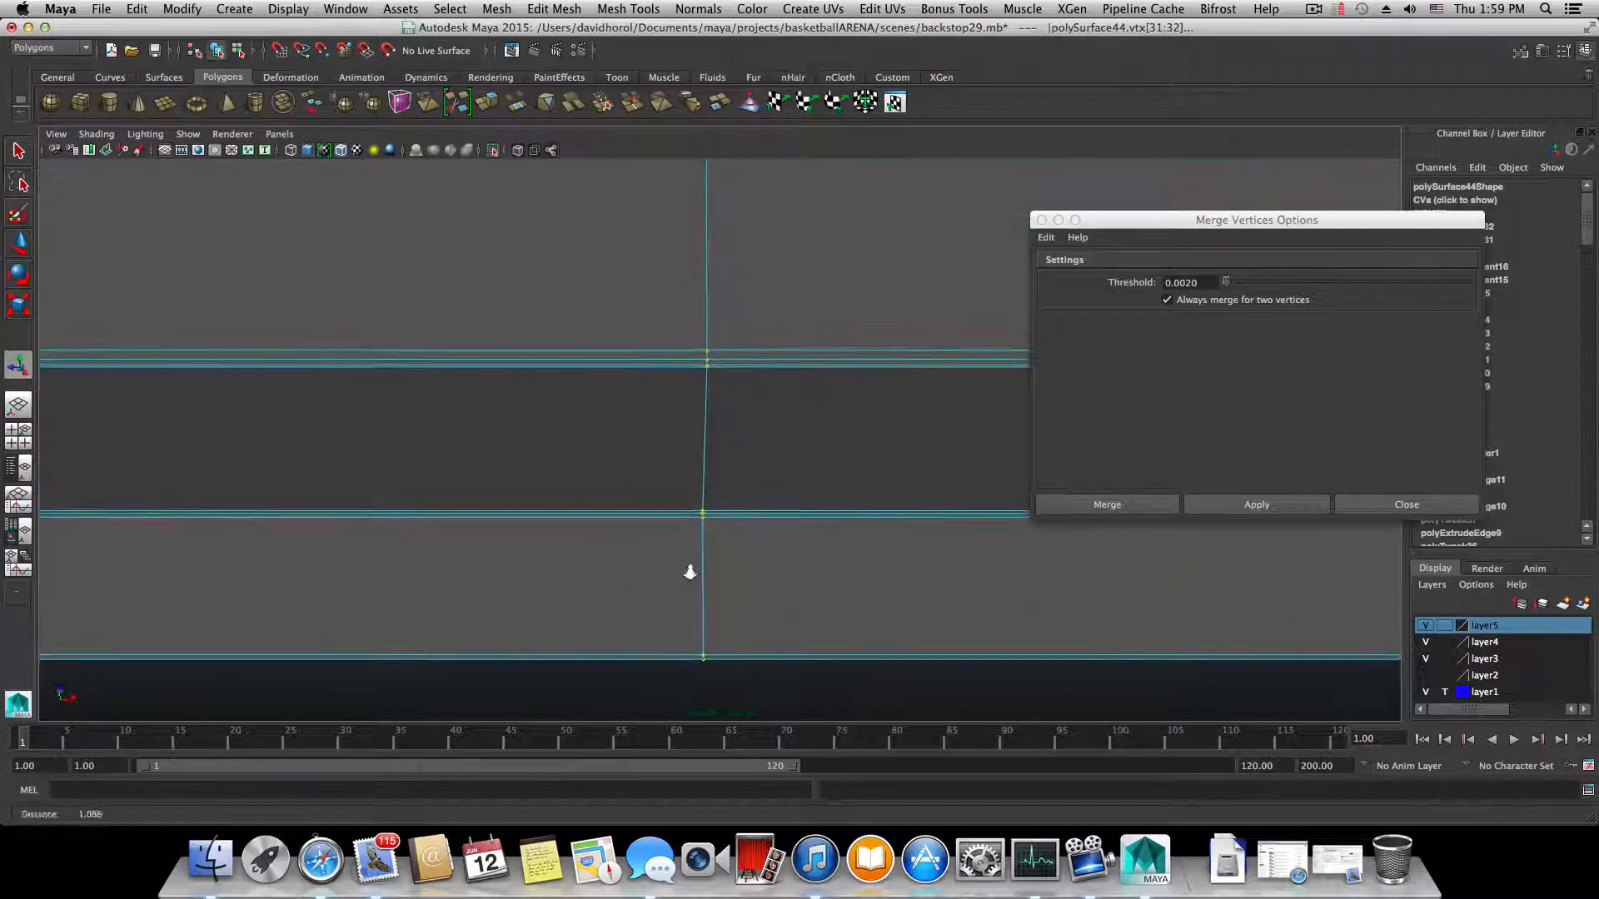
mouse_move(689, 567)
alt+right_down()
mouse_move(775, 575)
mouse_move(703, 572)
alt+right_up()
alt+drag(699, 572, 678, 471)
alt+middle_drag(678, 472, 516, 490)
alt+drag(516, 490, 712, 510)
alt+middle_drag(712, 510, 587, 272)
alt+right_drag(587, 272, 849, 484)
alt+right_drag(728, 471, 663, 379)
- Close the Merge Vertices options and return the arm to object selection mode
click(1386, 504)
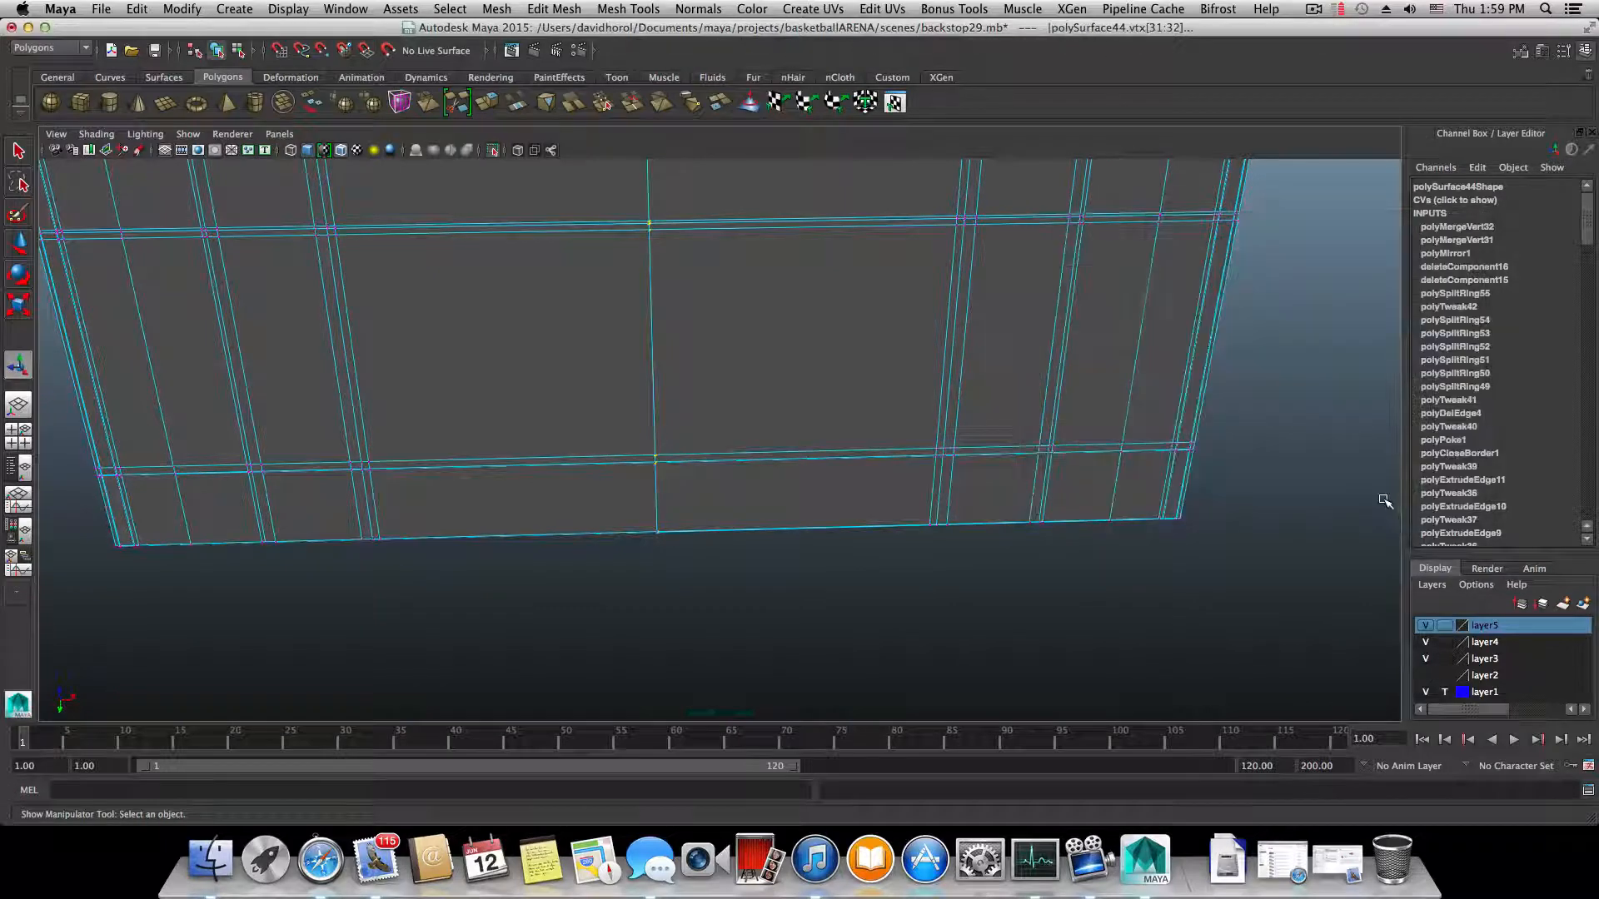
alt+right_drag(1192, 480, 952, 436)
key(F8)
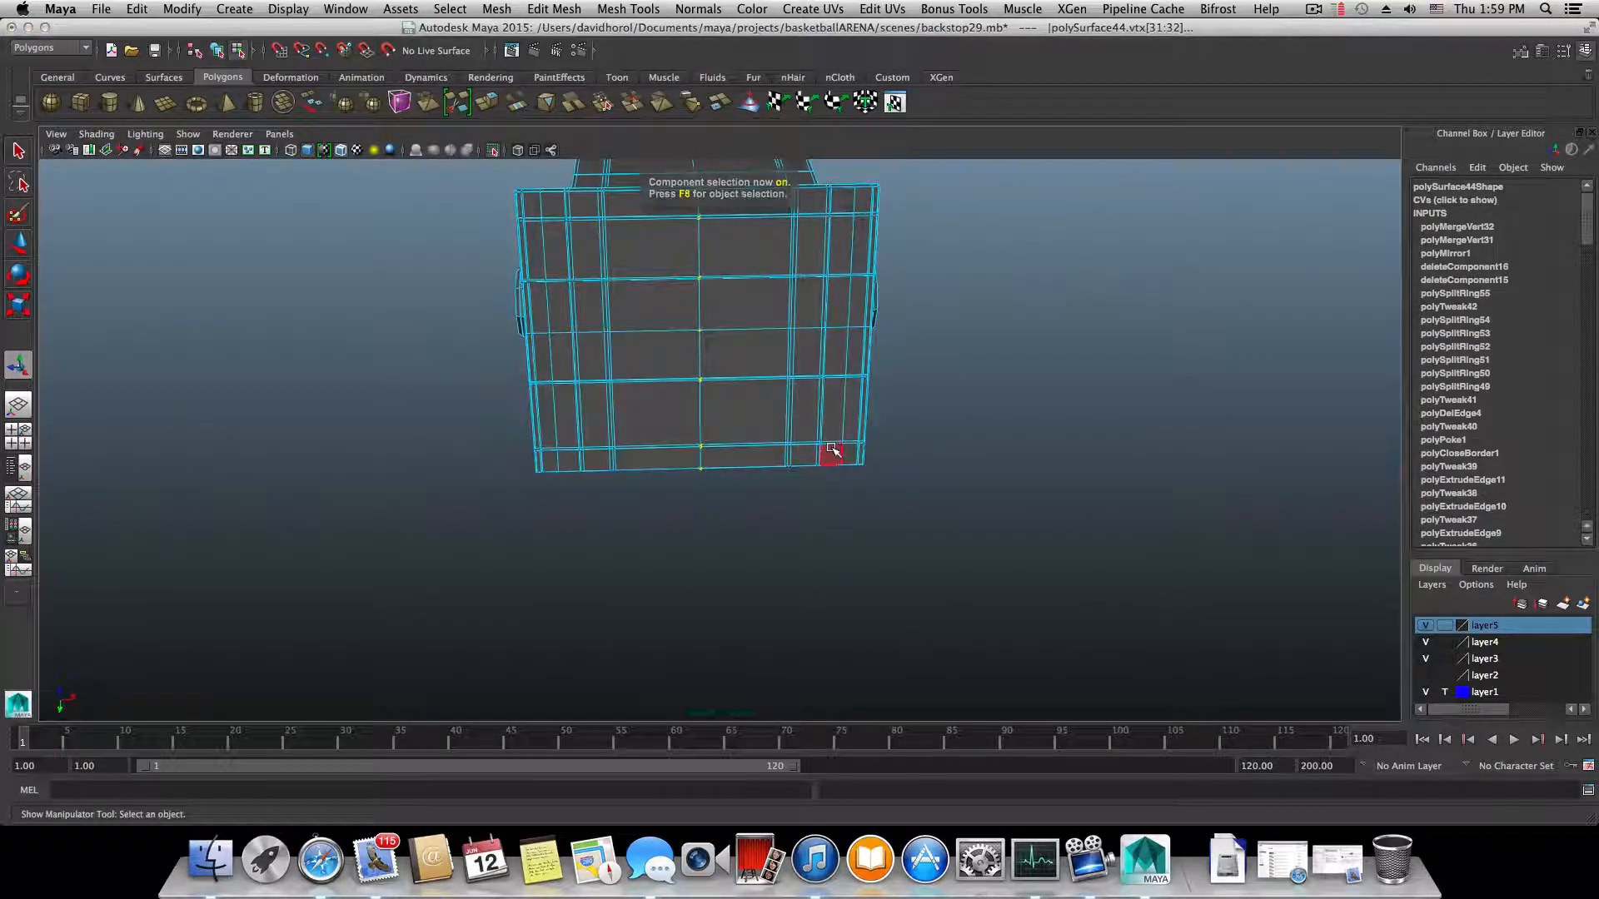
key(F8)
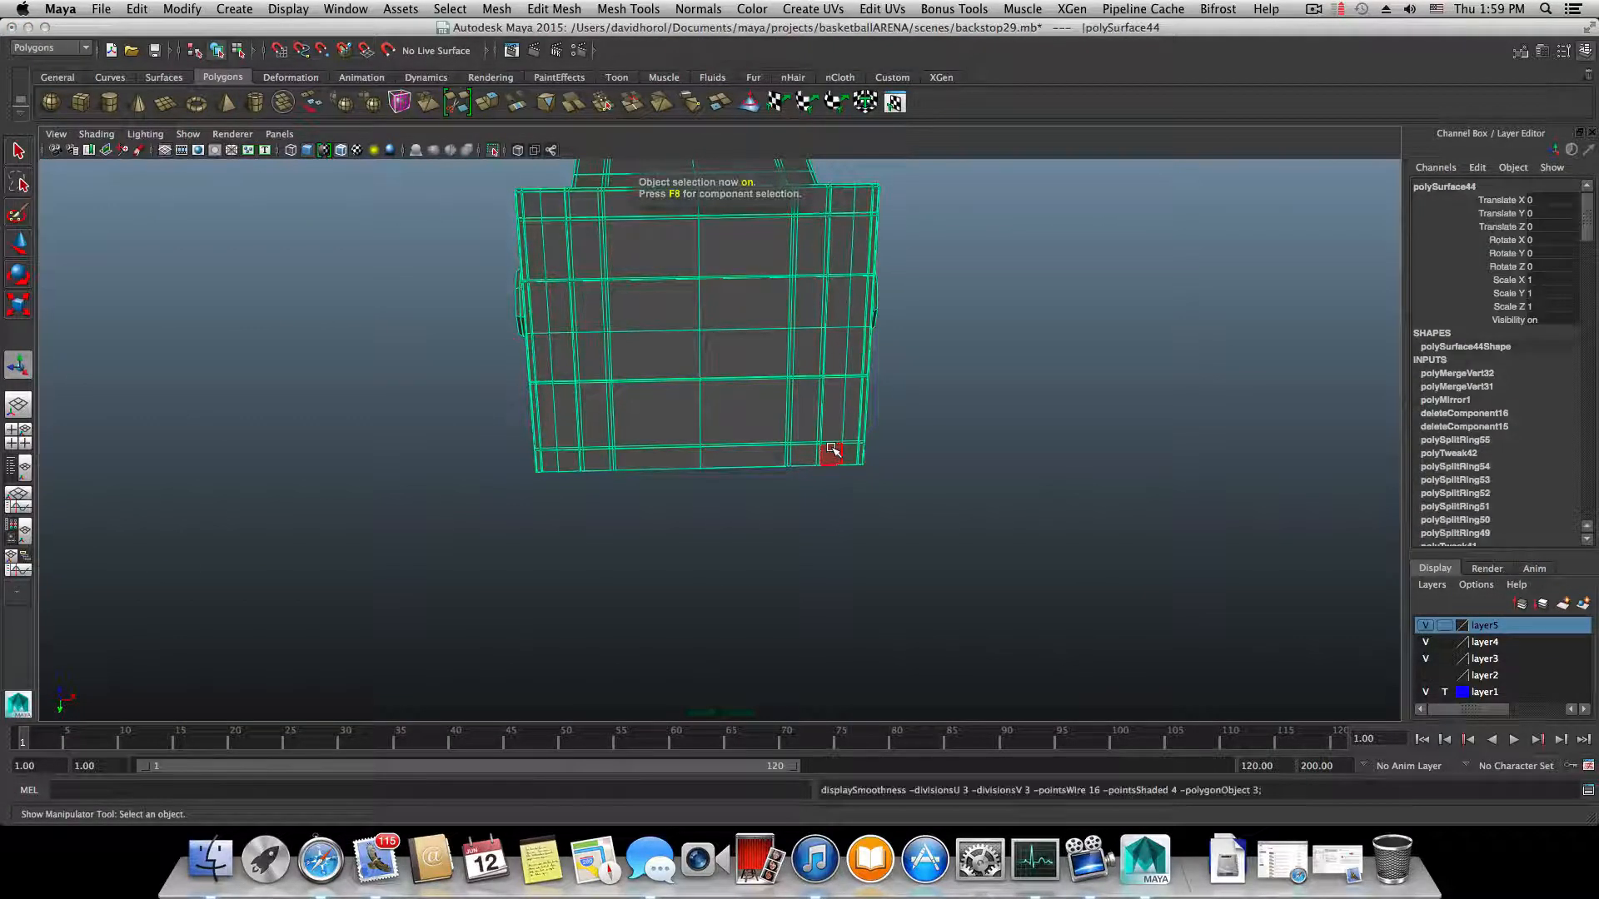
- Examine the arm's middle edge line in object mode along its full length, from one capped end to the other
alt+drag(831, 453, 736, 483)
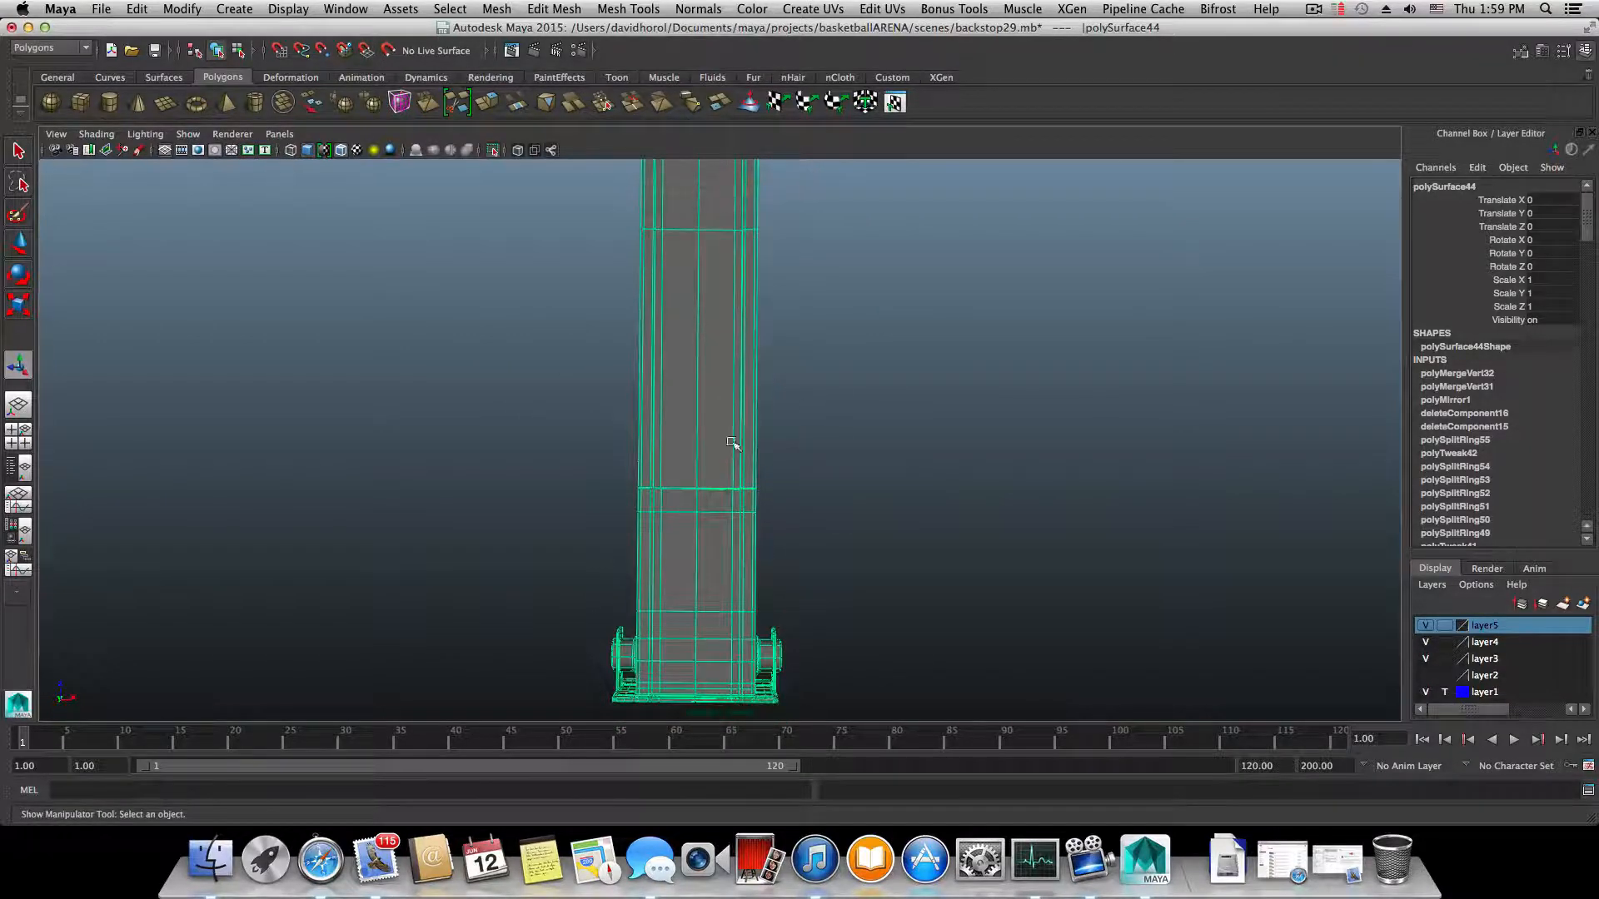
mouse_move(727, 355)
alt+middle_down()
mouse_move(664, 508)
mouse_move(648, 716)
alt+middle_up()
mouse_move(641, 282)
alt+middle_down()
mouse_move(686, 507)
mouse_move(683, 616)
alt+middle_up()
alt+middle_drag(655, 350, 657, 370)
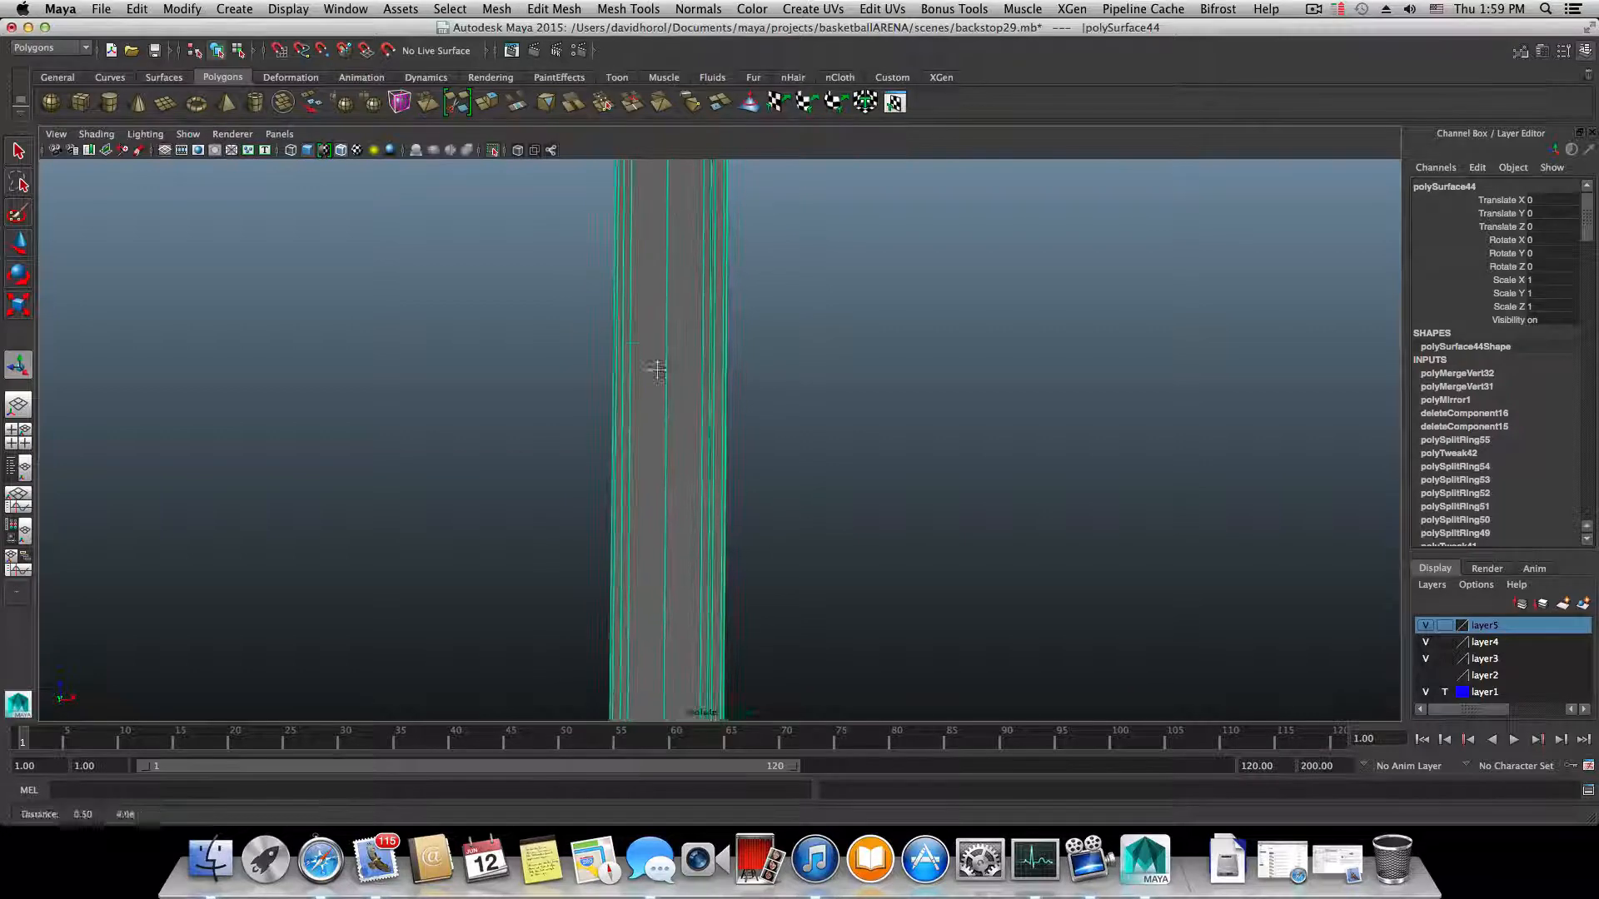
alt+drag(658, 370, 628, 510)
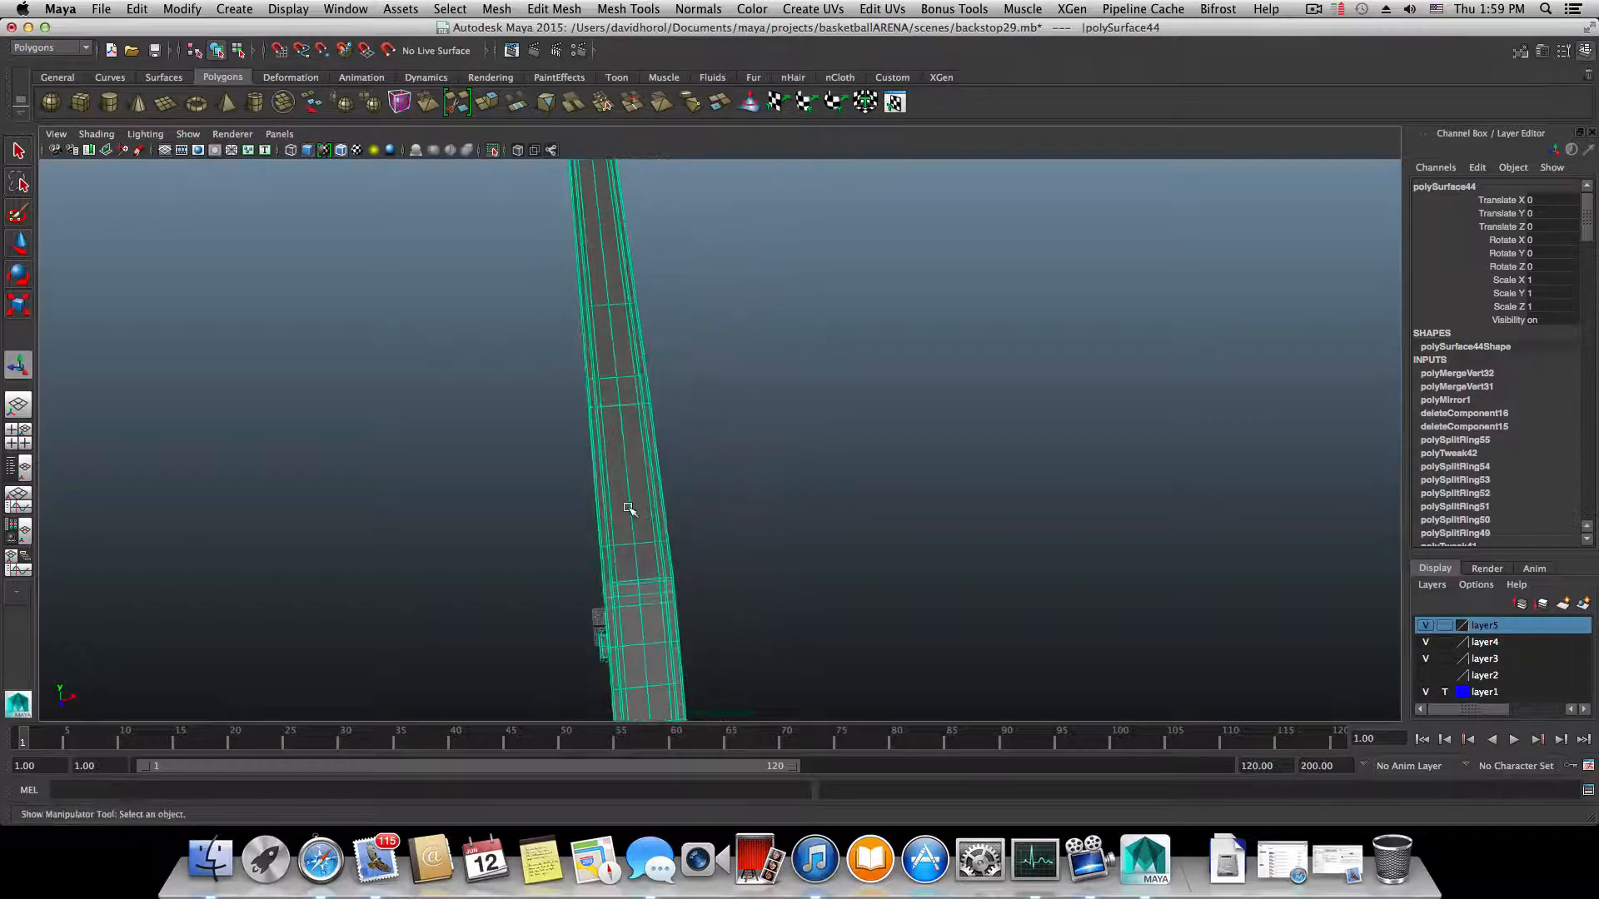
alt+middle_drag(629, 510, 611, 432)
alt+right_drag(610, 432, 771, 498)
alt+middle_drag(395, 329, 490, 411)
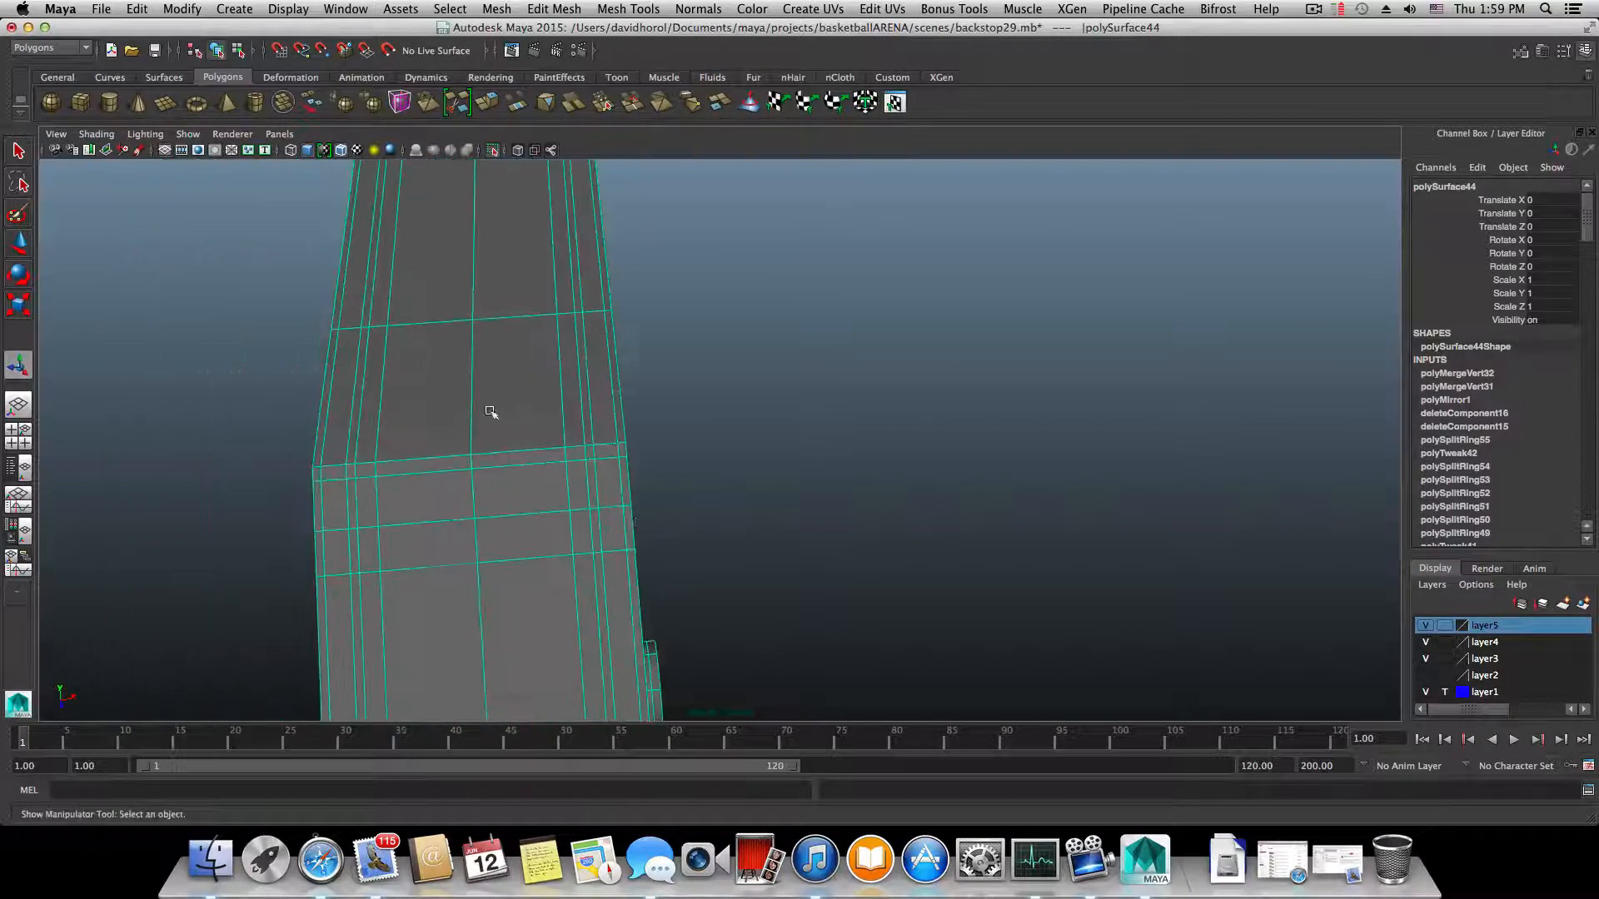
alt+right_drag(490, 411, 535, 390)
alt+middle_drag(535, 390, 706, 613)
alt+drag(492, 347, 532, 378)
alt+drag(617, 442, 605, 377)
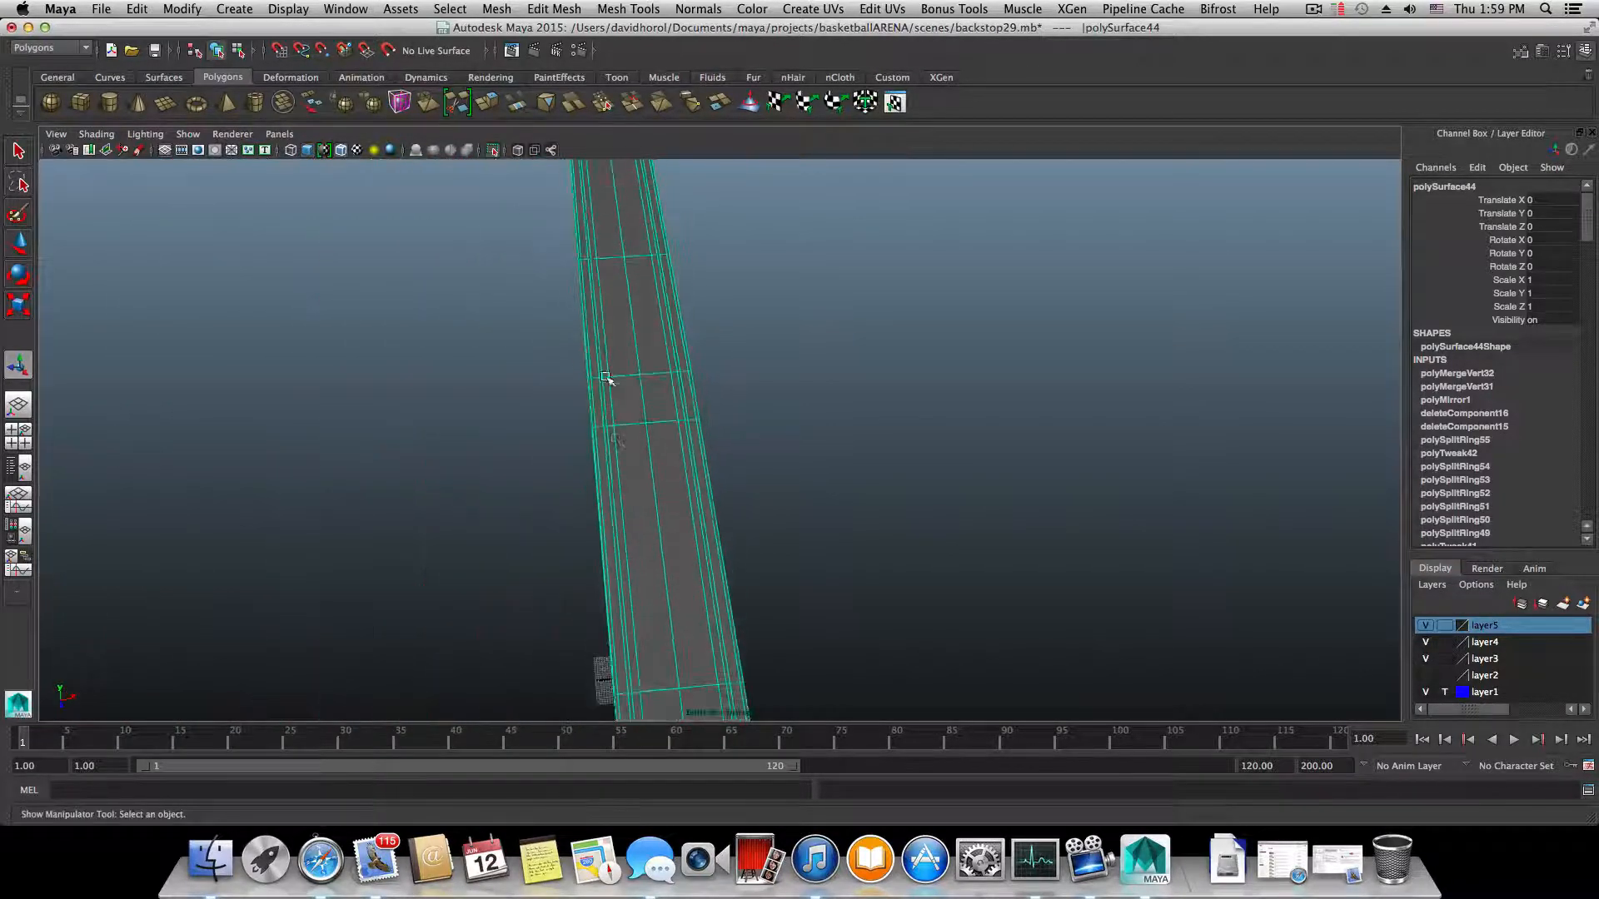
alt+middle_drag(605, 378, 614, 550)
alt+middle_drag(610, 346, 612, 649)
alt+right_drag(571, 507, 818, 447)
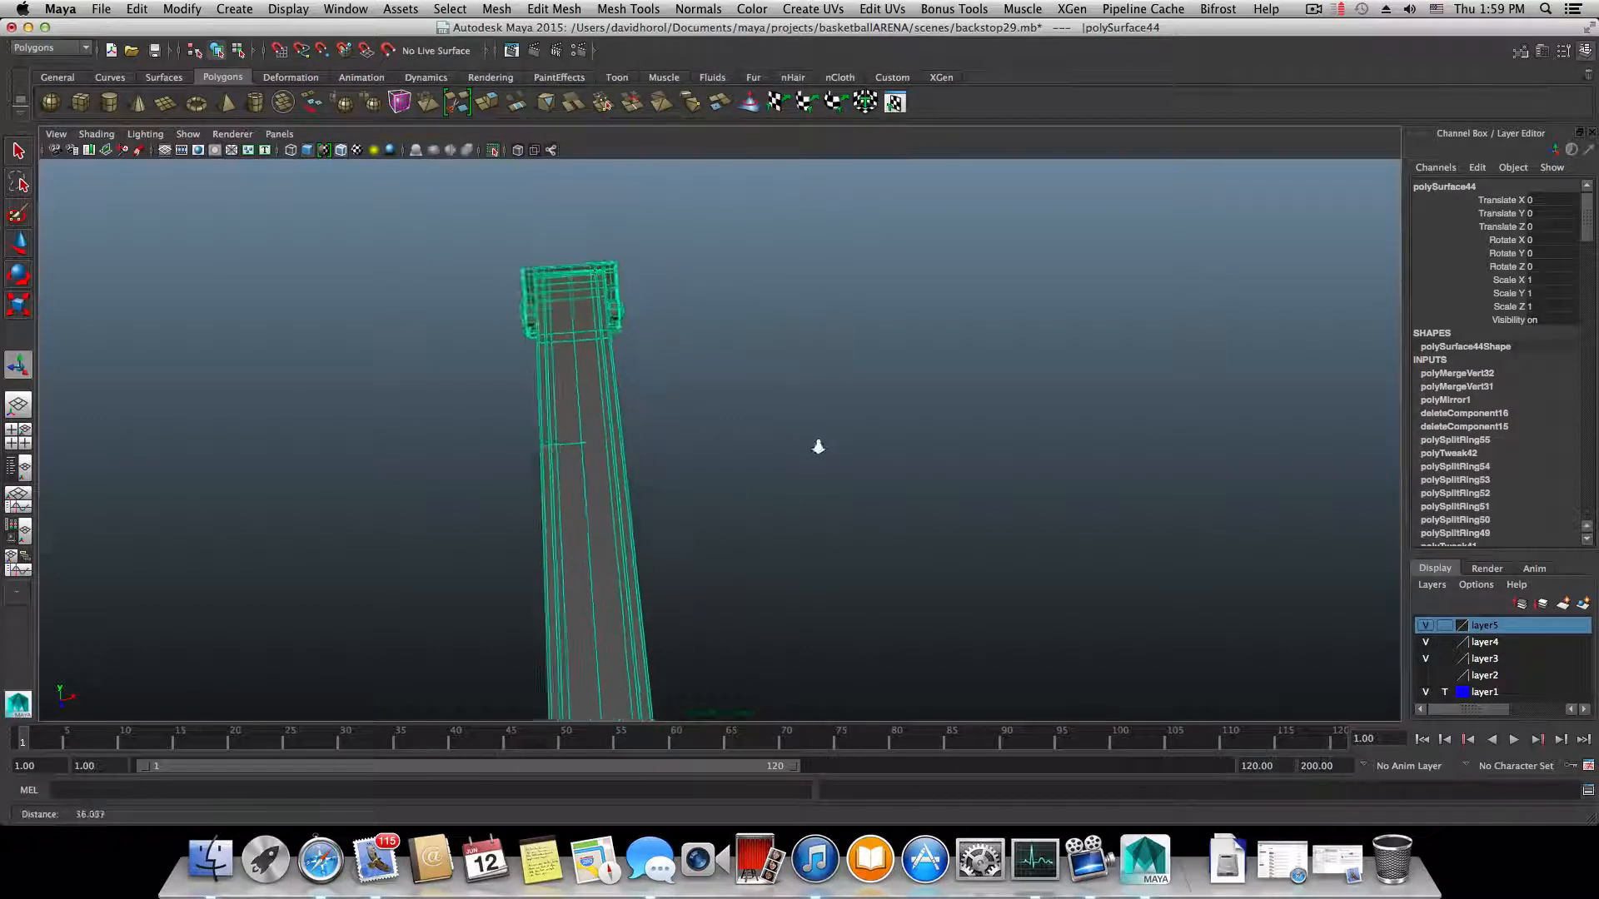
alt+right_drag(576, 417, 779, 391)
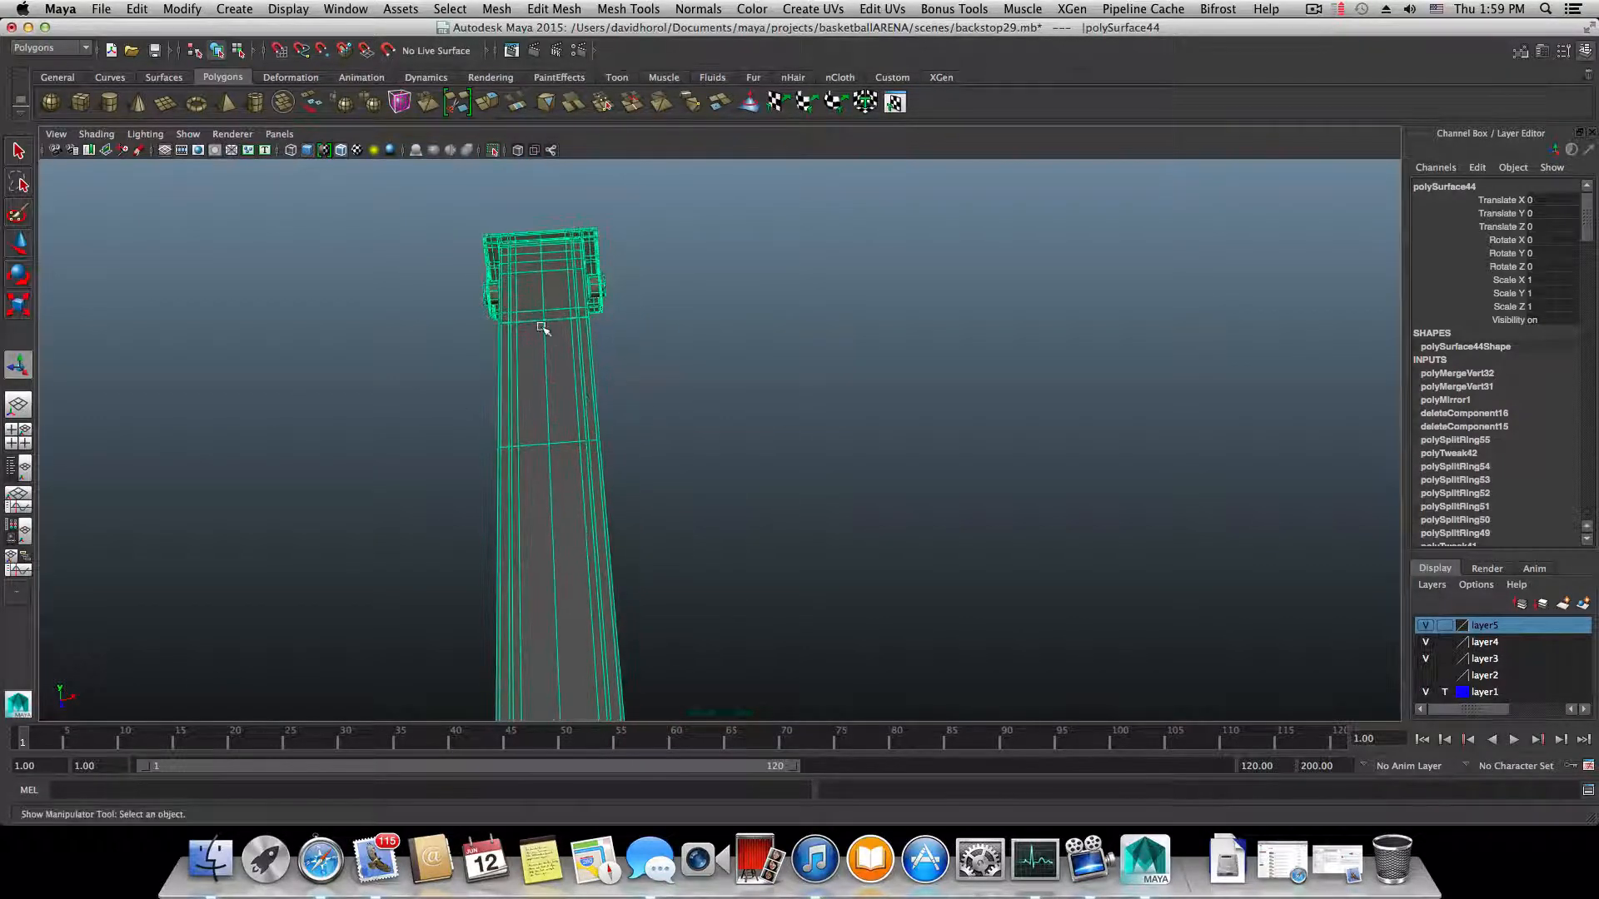
- Examine the arm's top and side edge loops at an angle along the whole length to the flanged end
alt+drag(541, 326, 259, 309)
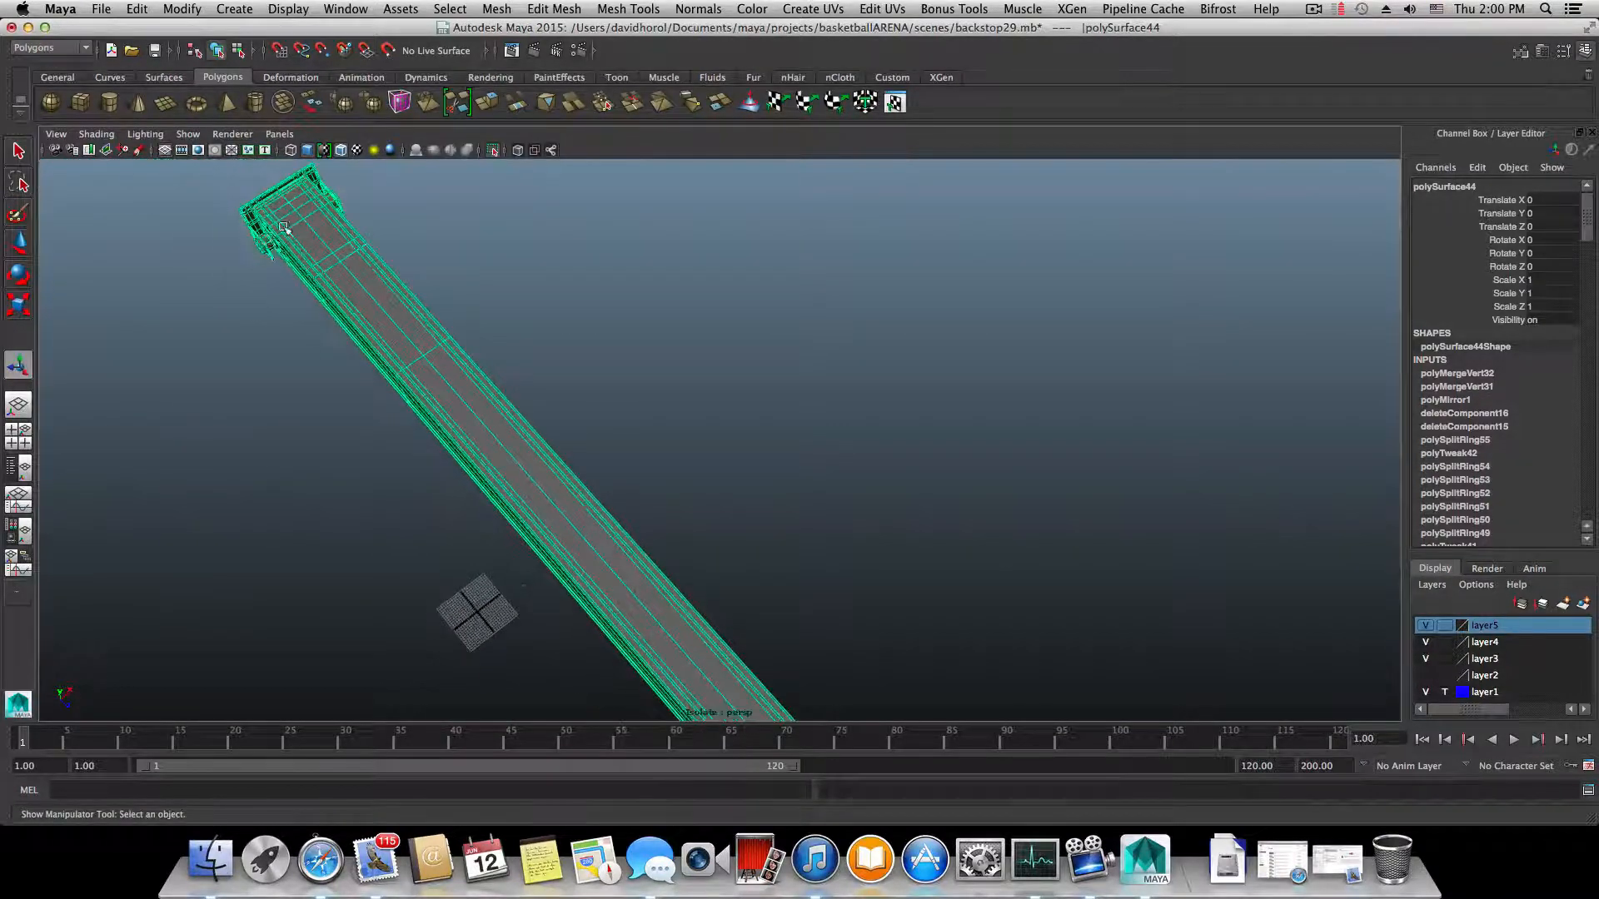
alt+middle_drag(284, 229, 428, 364)
scroll(425, 370, up, 5)
alt+middle_drag(281, 311, 362, 366)
alt+drag(367, 502, 279, 464)
mouse_move(651, 523)
alt+middle_down()
mouse_move(806, 633)
mouse_move(514, 441)
alt+middle_up()
alt+middle_drag(783, 633, 527, 466)
alt+middle_drag(732, 533, 498, 322)
mouse_move(879, 614)
alt+middle_down()
mouse_move(491, 469)
mouse_move(338, 458)
alt+middle_up()
alt+middle_drag(763, 538, 326, 454)
alt+drag(739, 541, 638, 553)
alt+middle_drag(733, 558, 412, 461)
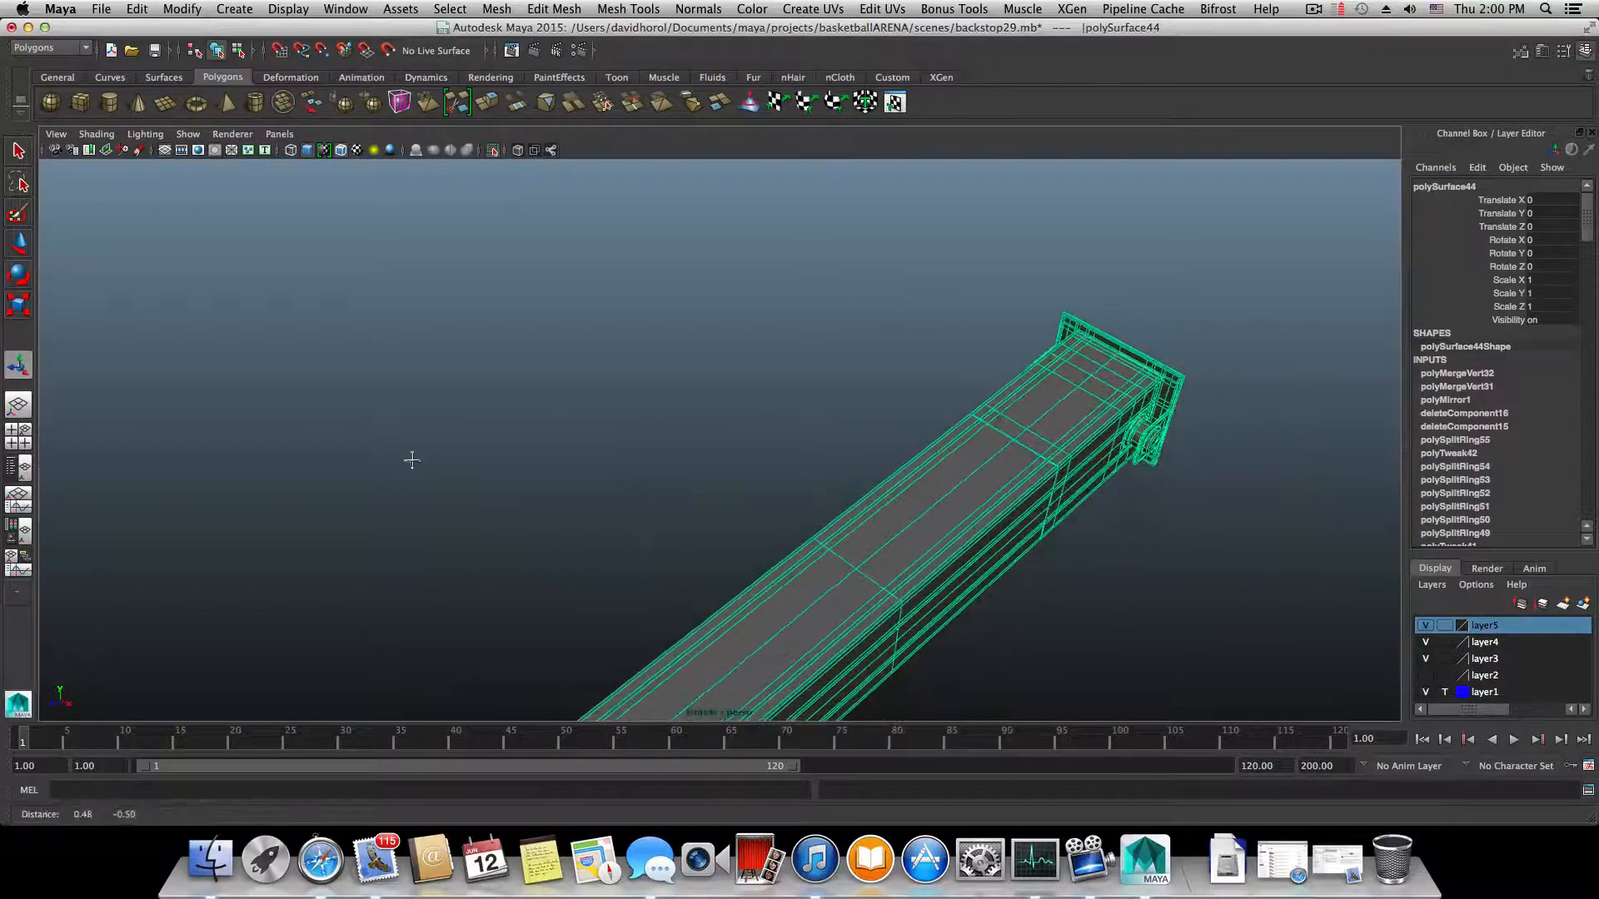
alt+middle_drag(568, 478, 488, 471)
scroll(1051, 369, down, 5)
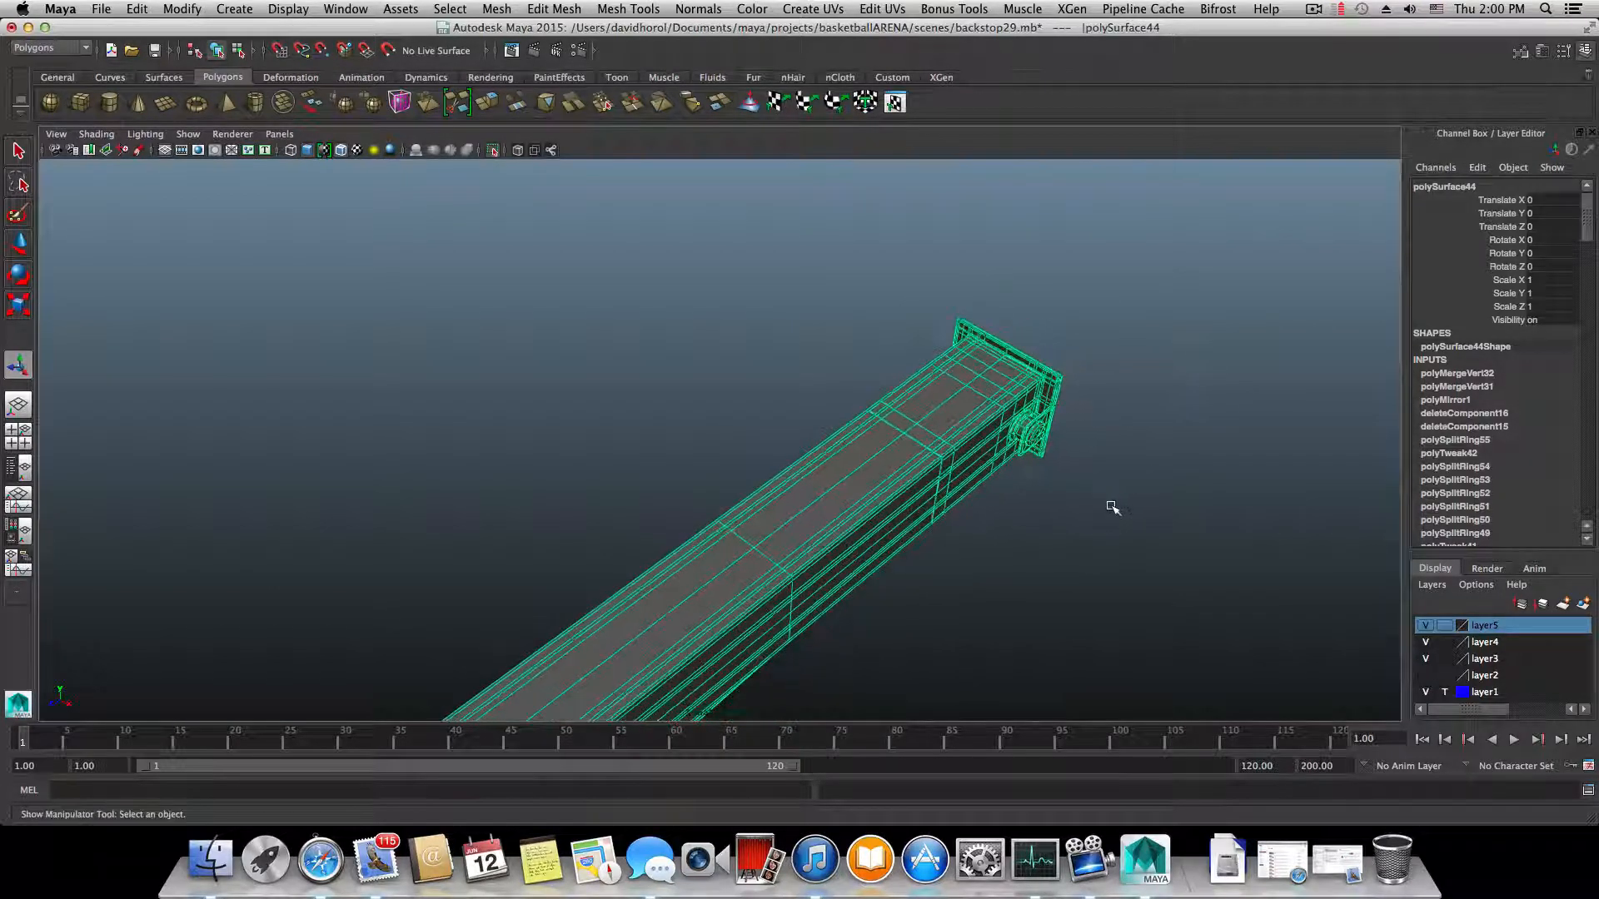
mouse_move(1030, 466)
alt+mouse_down()
mouse_move(957, 496)
mouse_move(703, 453)
mouse_move(847, 553)
alt+mouse_up()
mouse_move(848, 553)
alt+middle_down()
mouse_move(760, 350)
mouse_move(778, 342)
alt+middle_up()
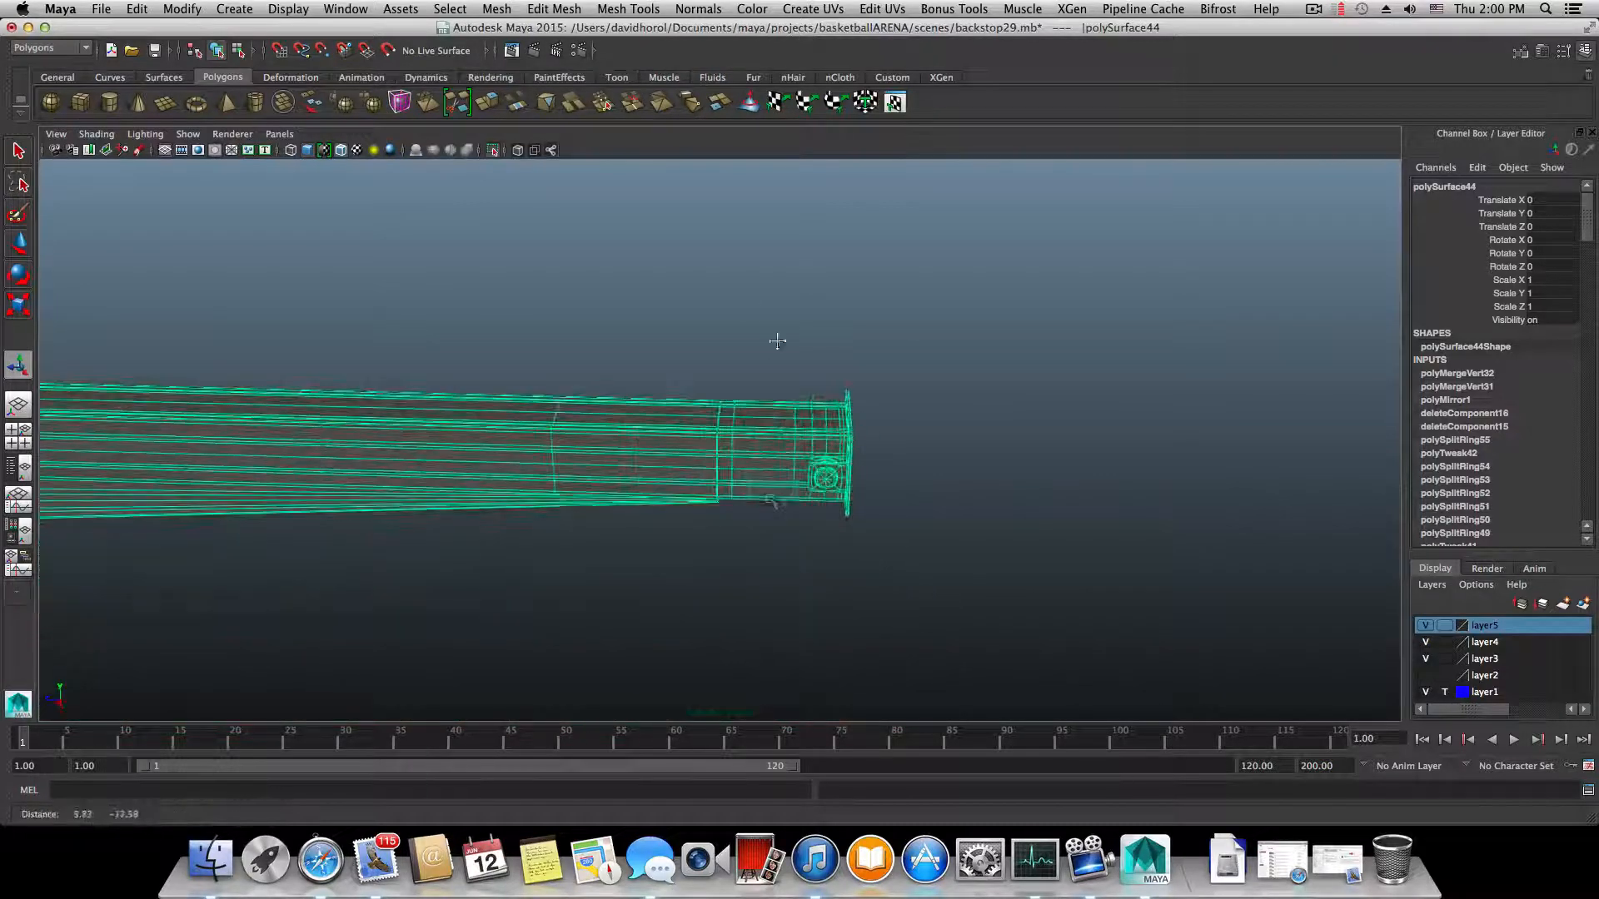
- Examine the side tube, its cap plate and the end flange close up from several angles
alt+middle_drag(770, 502, 763, 403)
mouse_move(764, 403)
alt+right_down()
mouse_move(974, 481)
mouse_move(871, 436)
mouse_move(1010, 453)
mouse_move(925, 433)
mouse_move(1143, 405)
mouse_move(921, 442)
mouse_move(941, 477)
mouse_move(771, 399)
mouse_move(777, 425)
mouse_move(738, 367)
mouse_move(621, 328)
alt+right_up()
alt+middle_drag(621, 328, 714, 370)
alt+drag(715, 369, 967, 466)
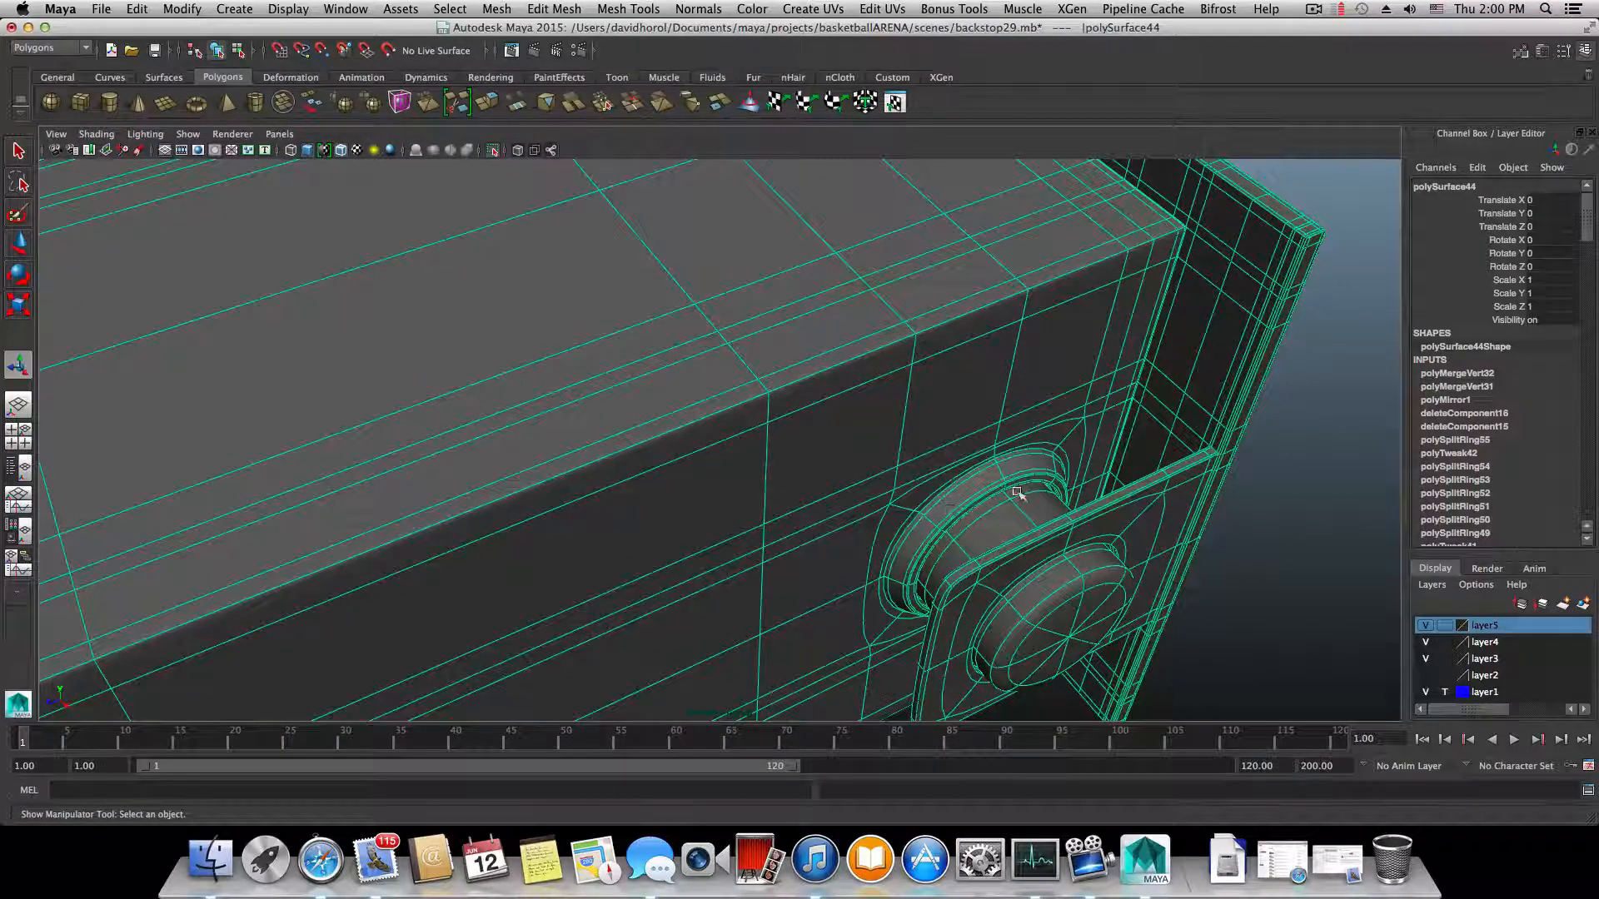
alt+drag(1033, 516, 809, 422)
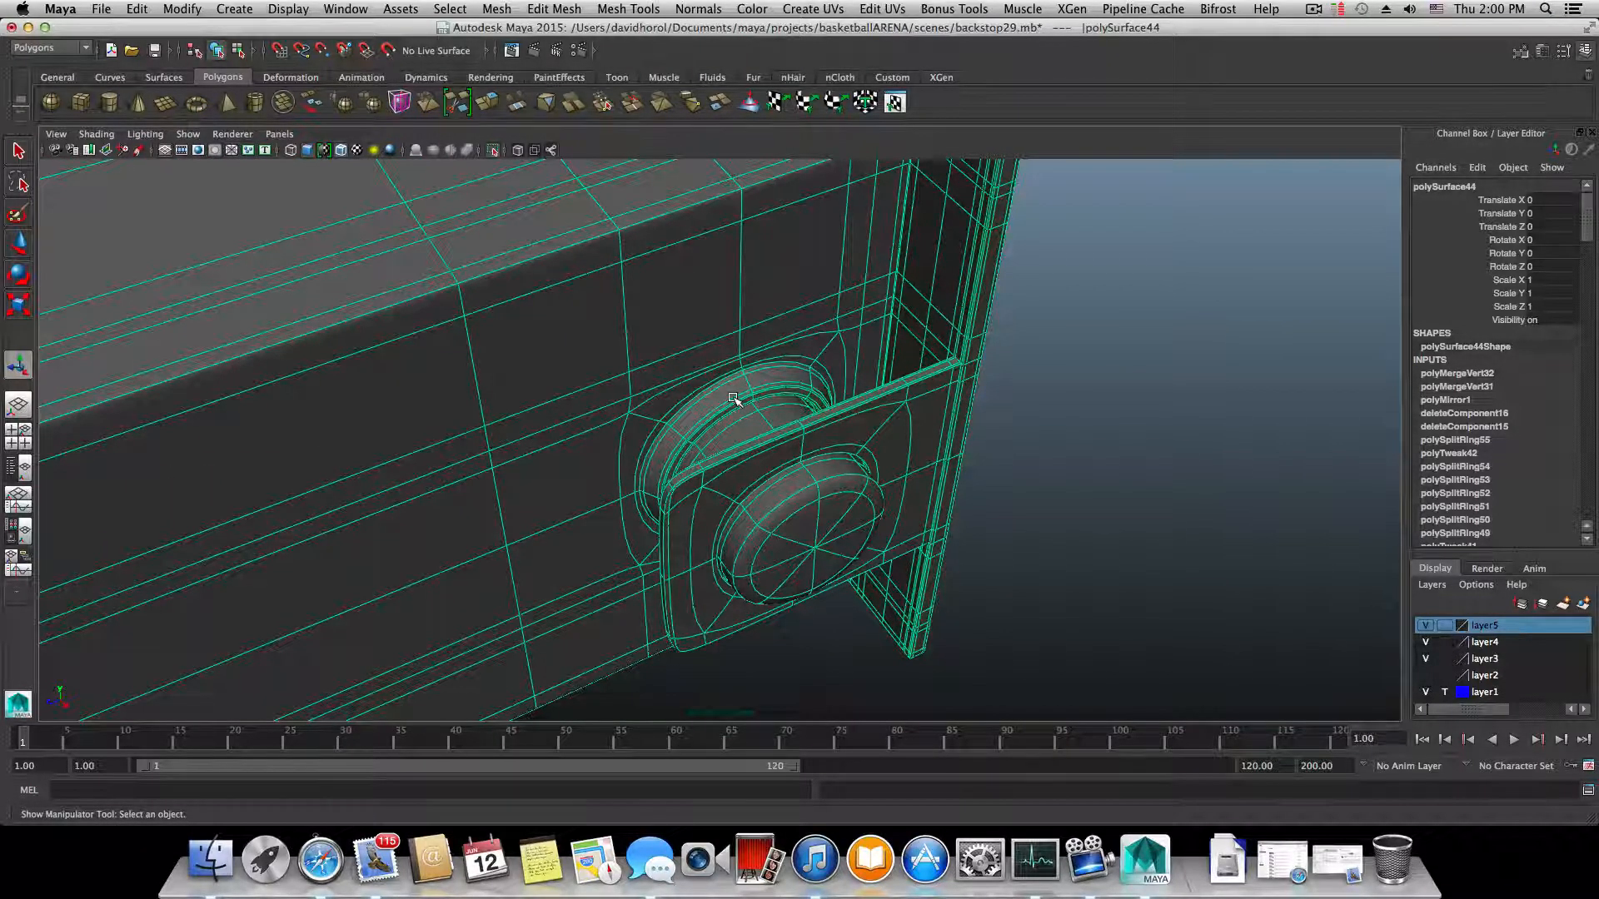
scroll(742, 431, down, 3)
alt+drag(741, 431, 697, 443)
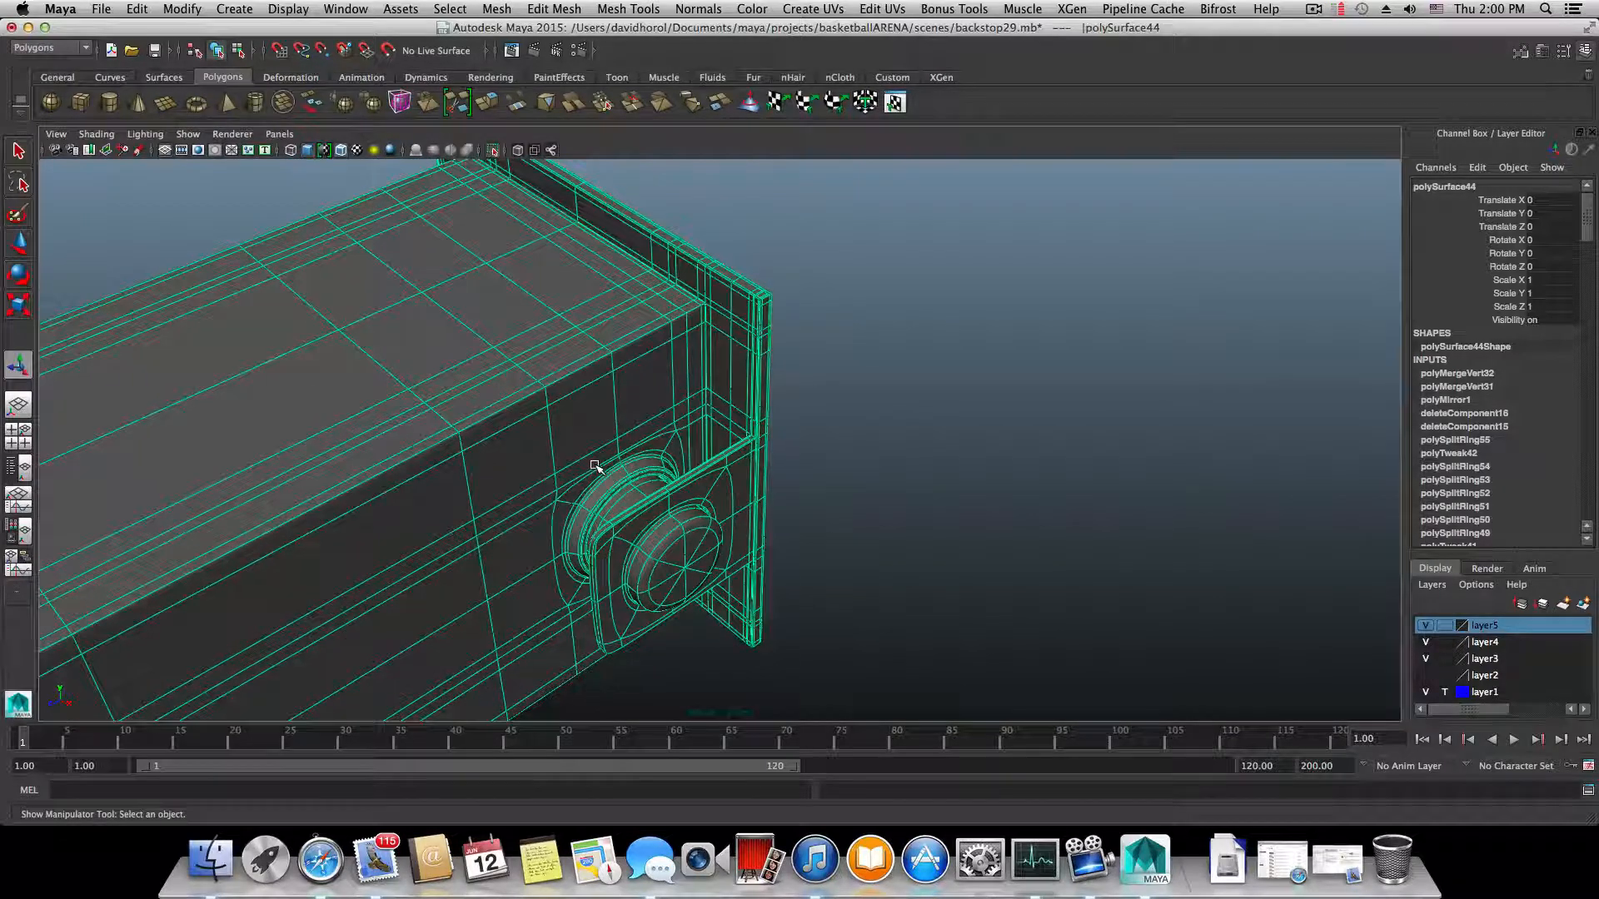
scroll(615, 512, down, 2)
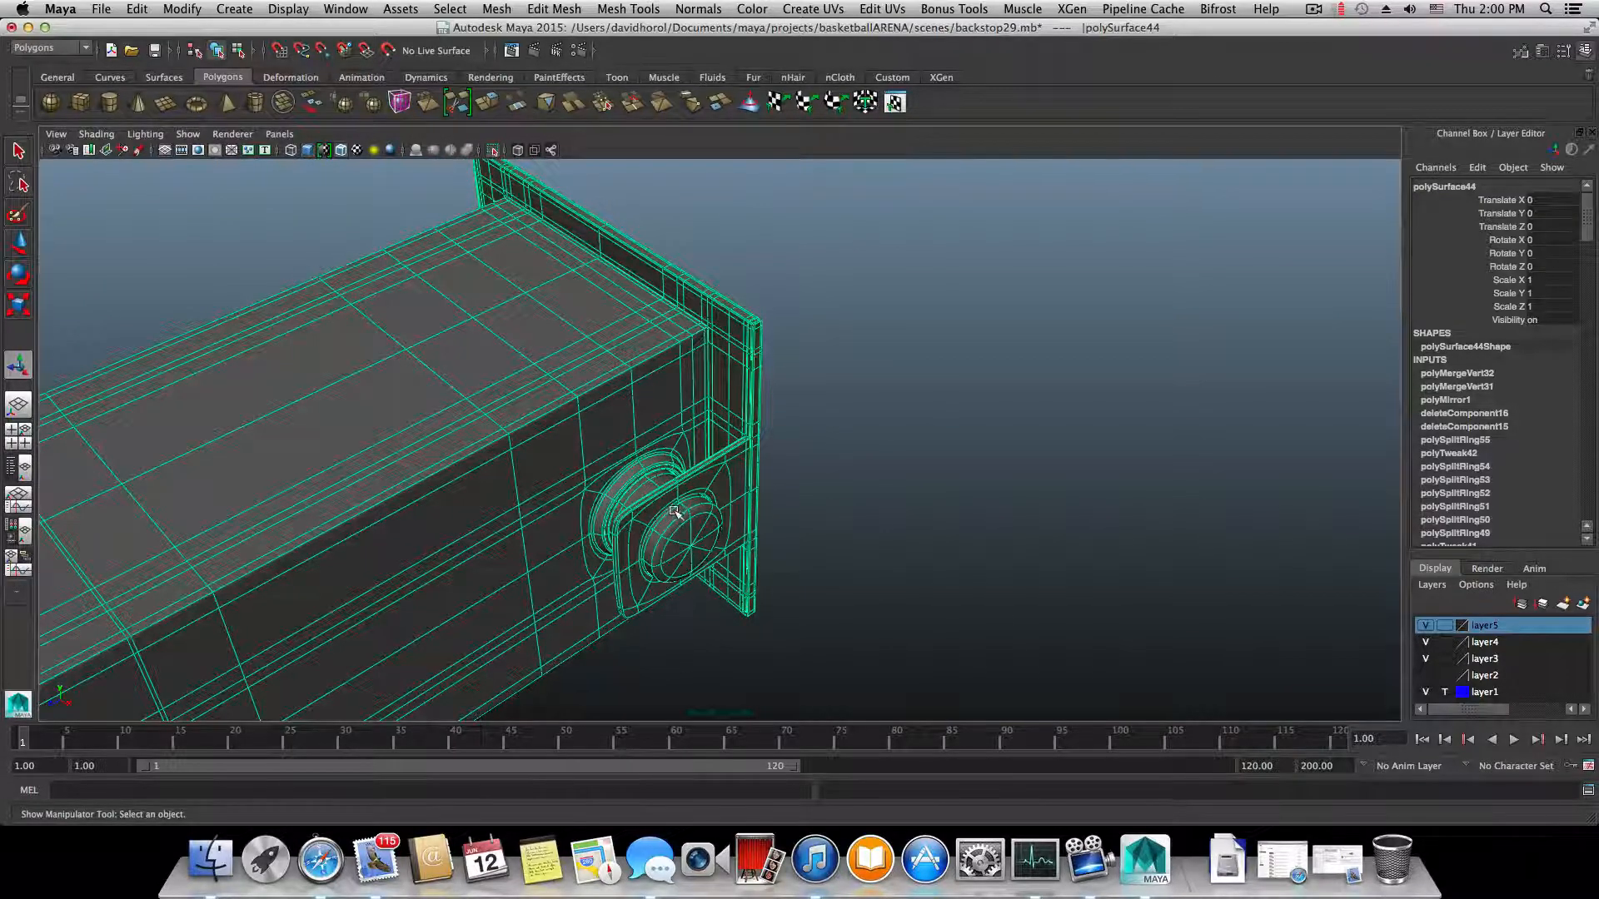
scroll(676, 513, down, 3)
scroll(675, 514, up, 3)
scroll(674, 514, up, 2)
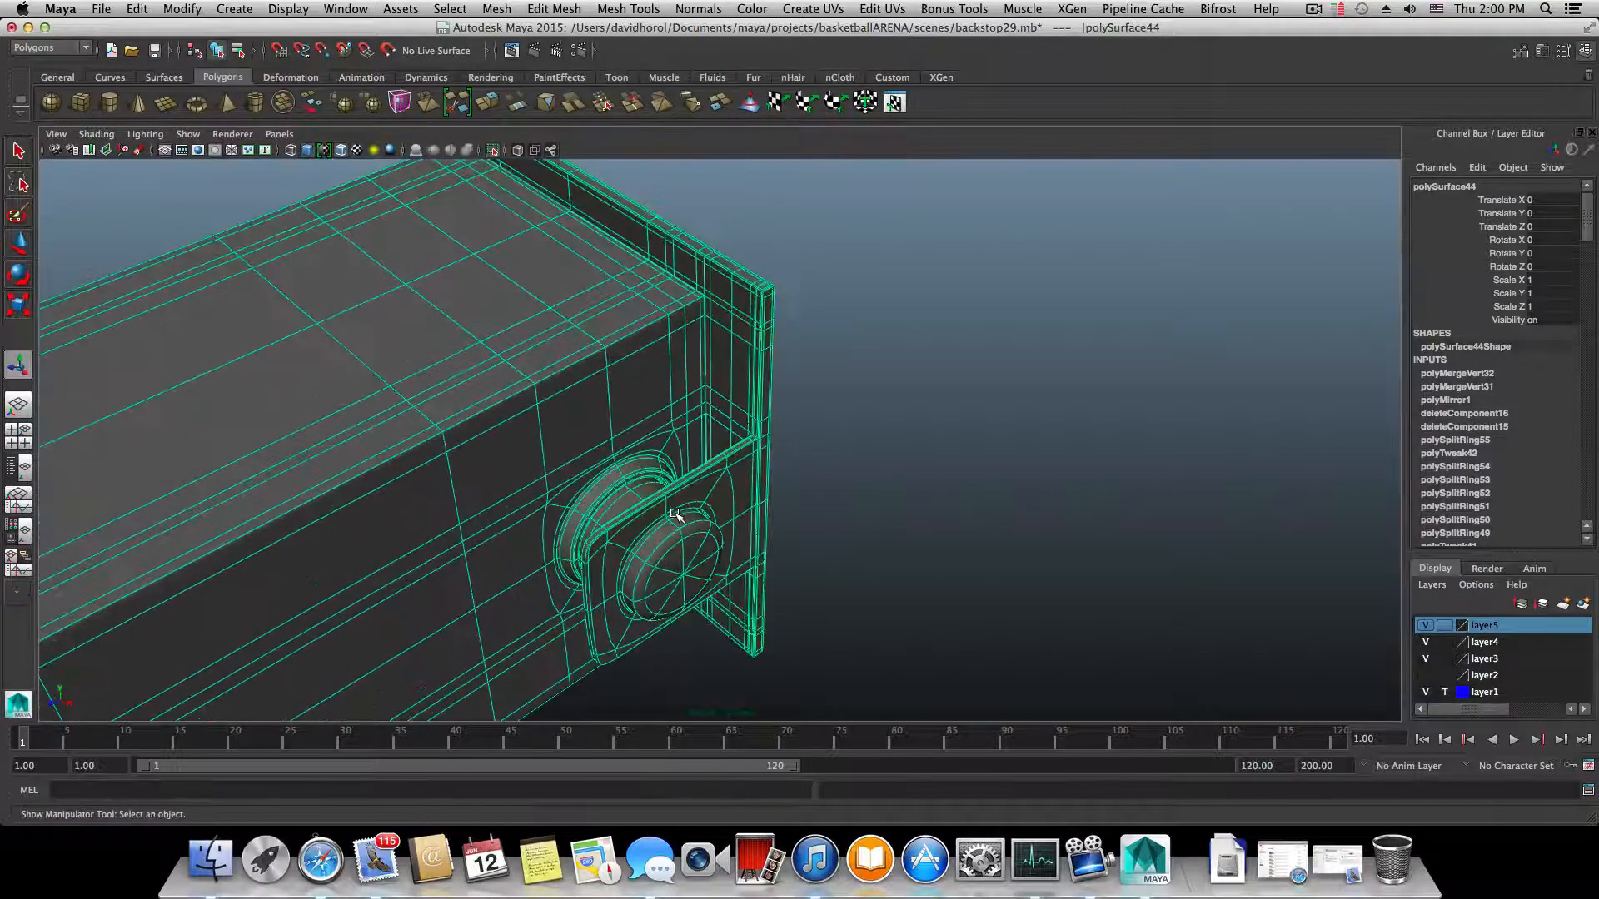
scroll(673, 514, up, 2)
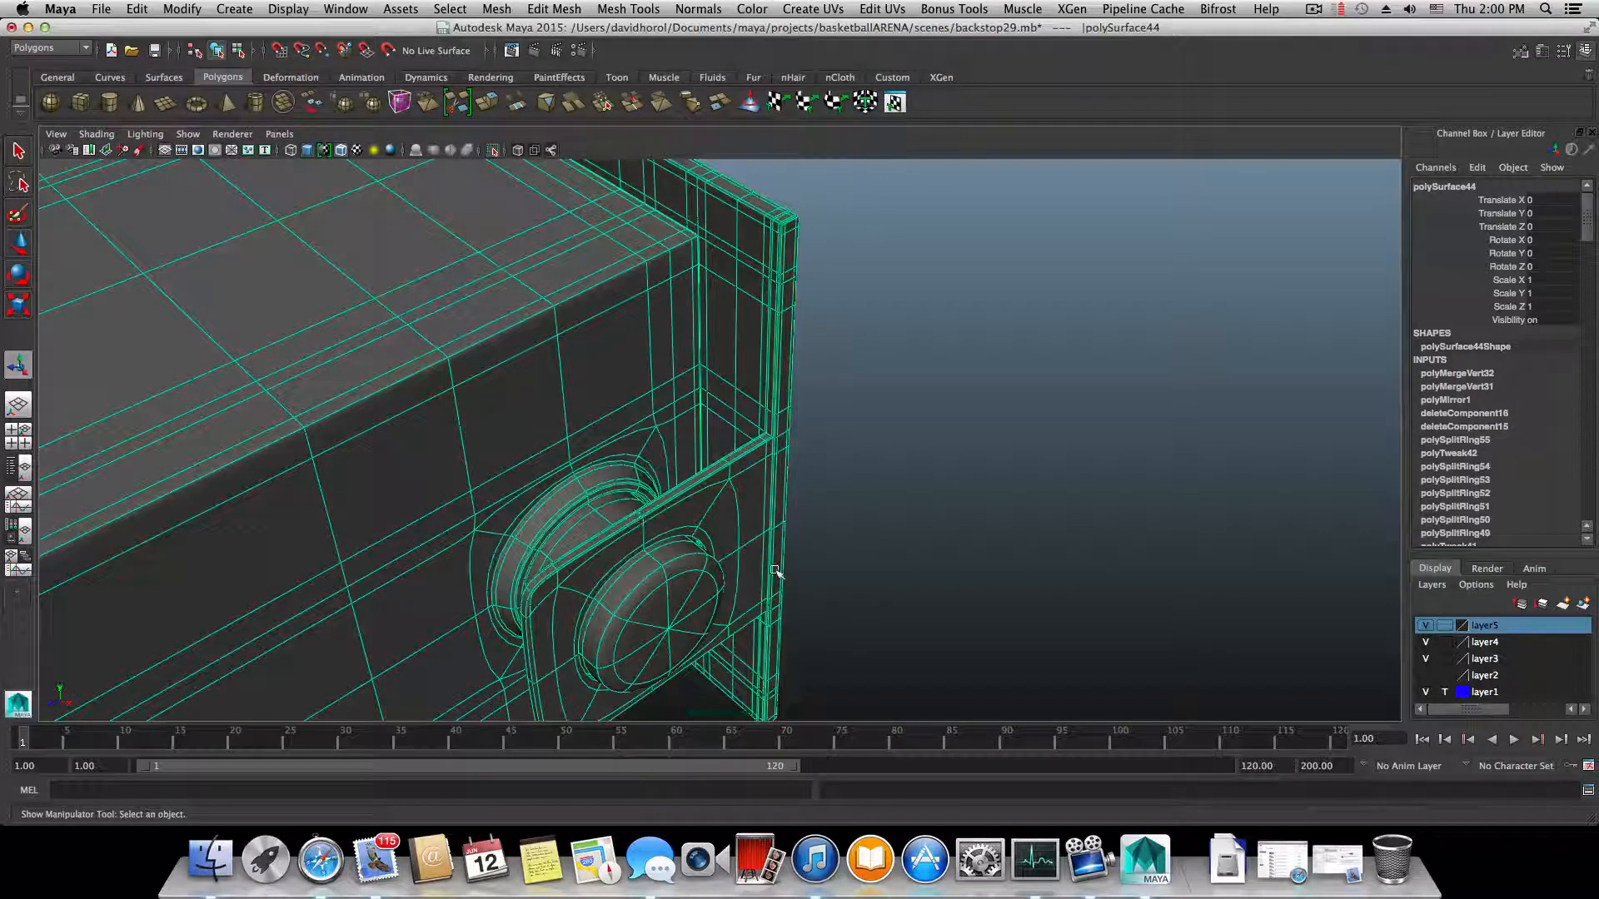
alt+drag(764, 564, 642, 646)
alt+middle_drag(642, 646, 903, 358)
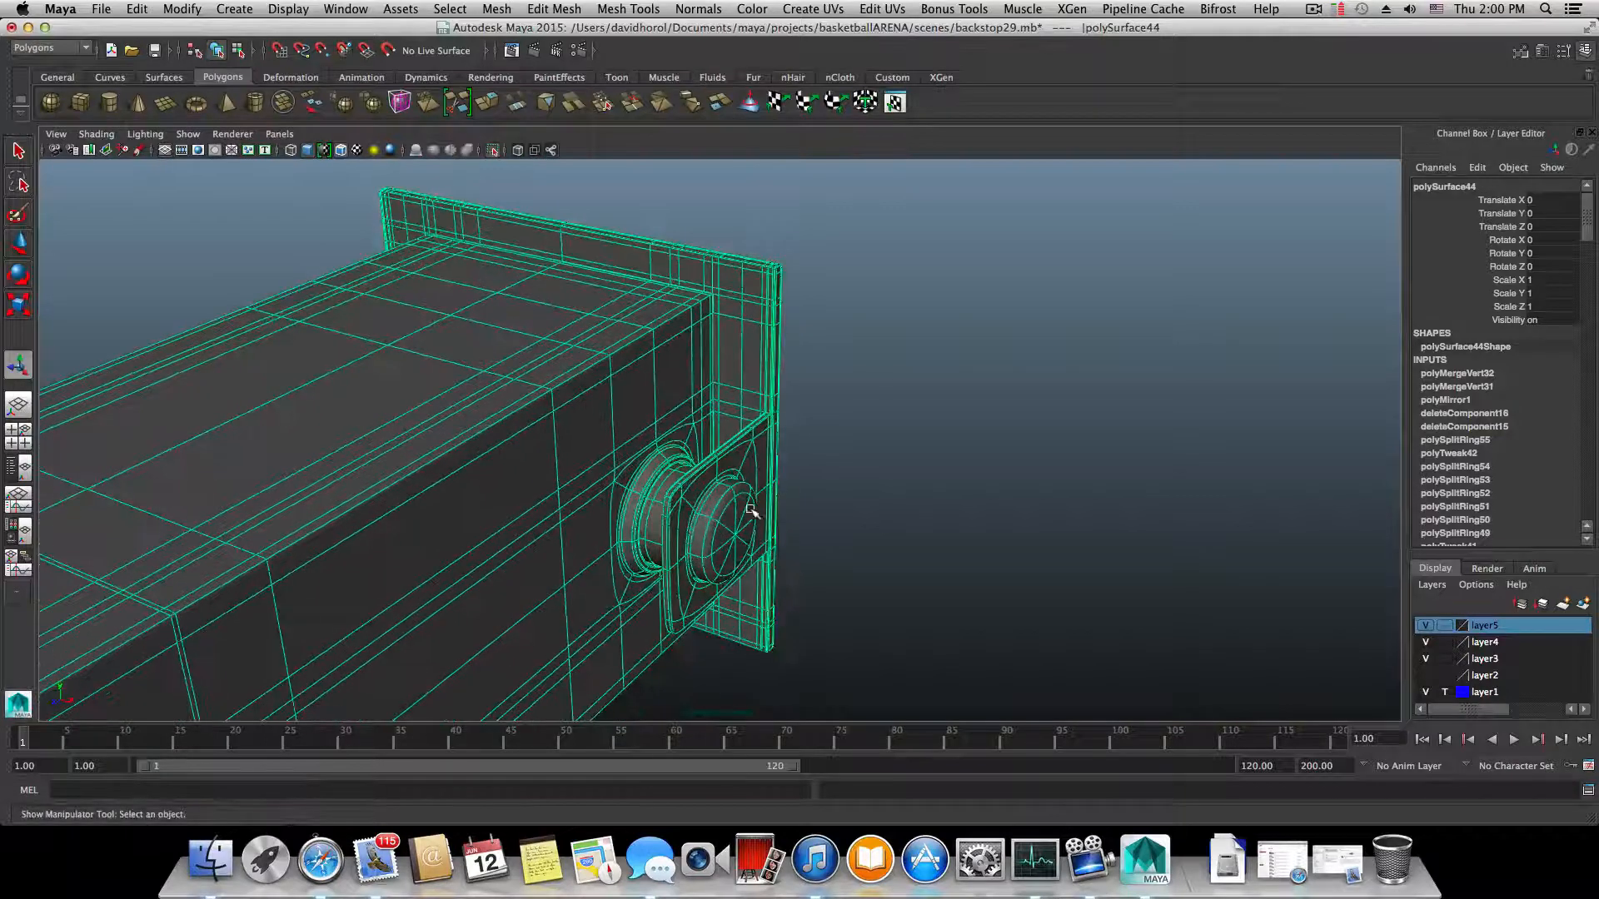
alt+drag(725, 565, 722, 476)
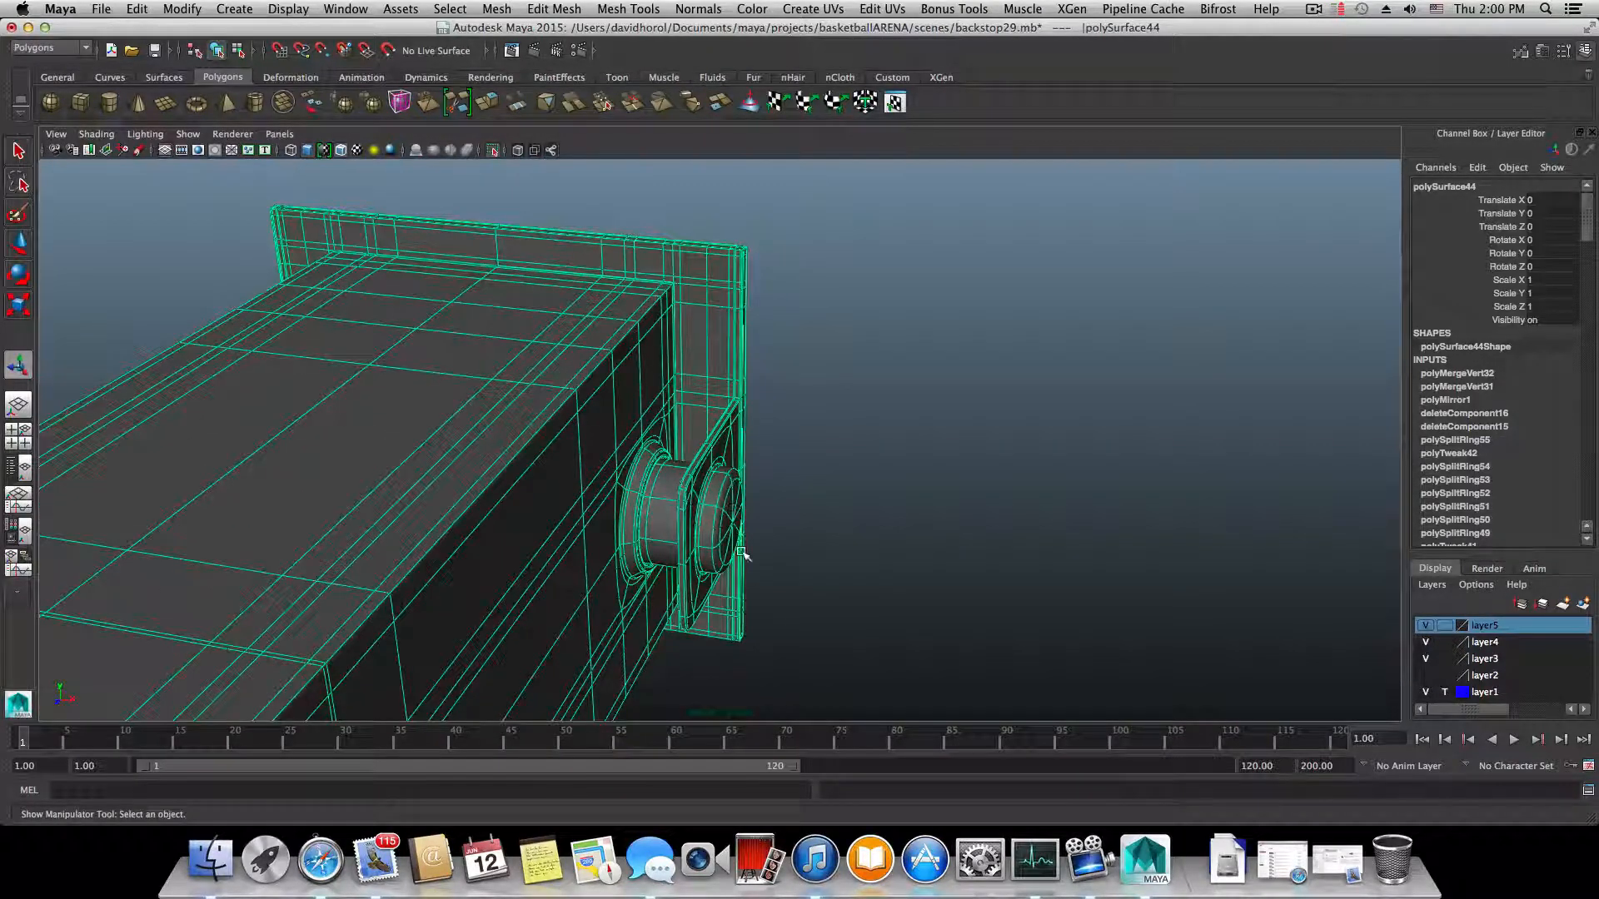
- Deselect the arm in object selection mode and view its flanged end from the side
key(F8)
key(F8)
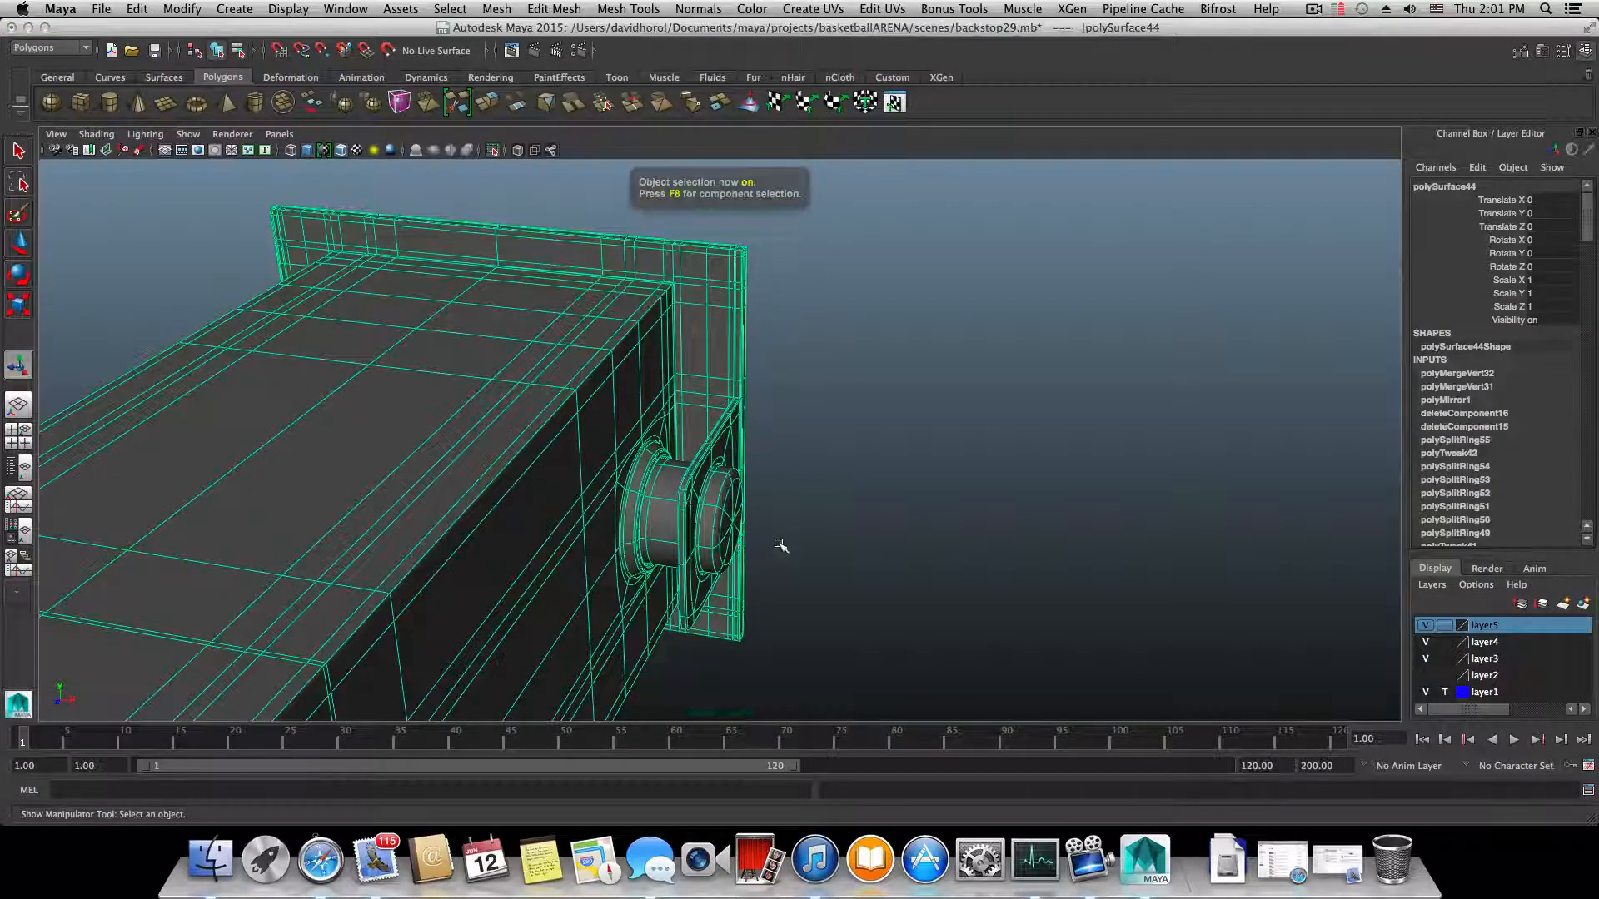
click(910, 563)
alt+right_drag(911, 564, 660, 553)
alt+drag(661, 553, 702, 593)
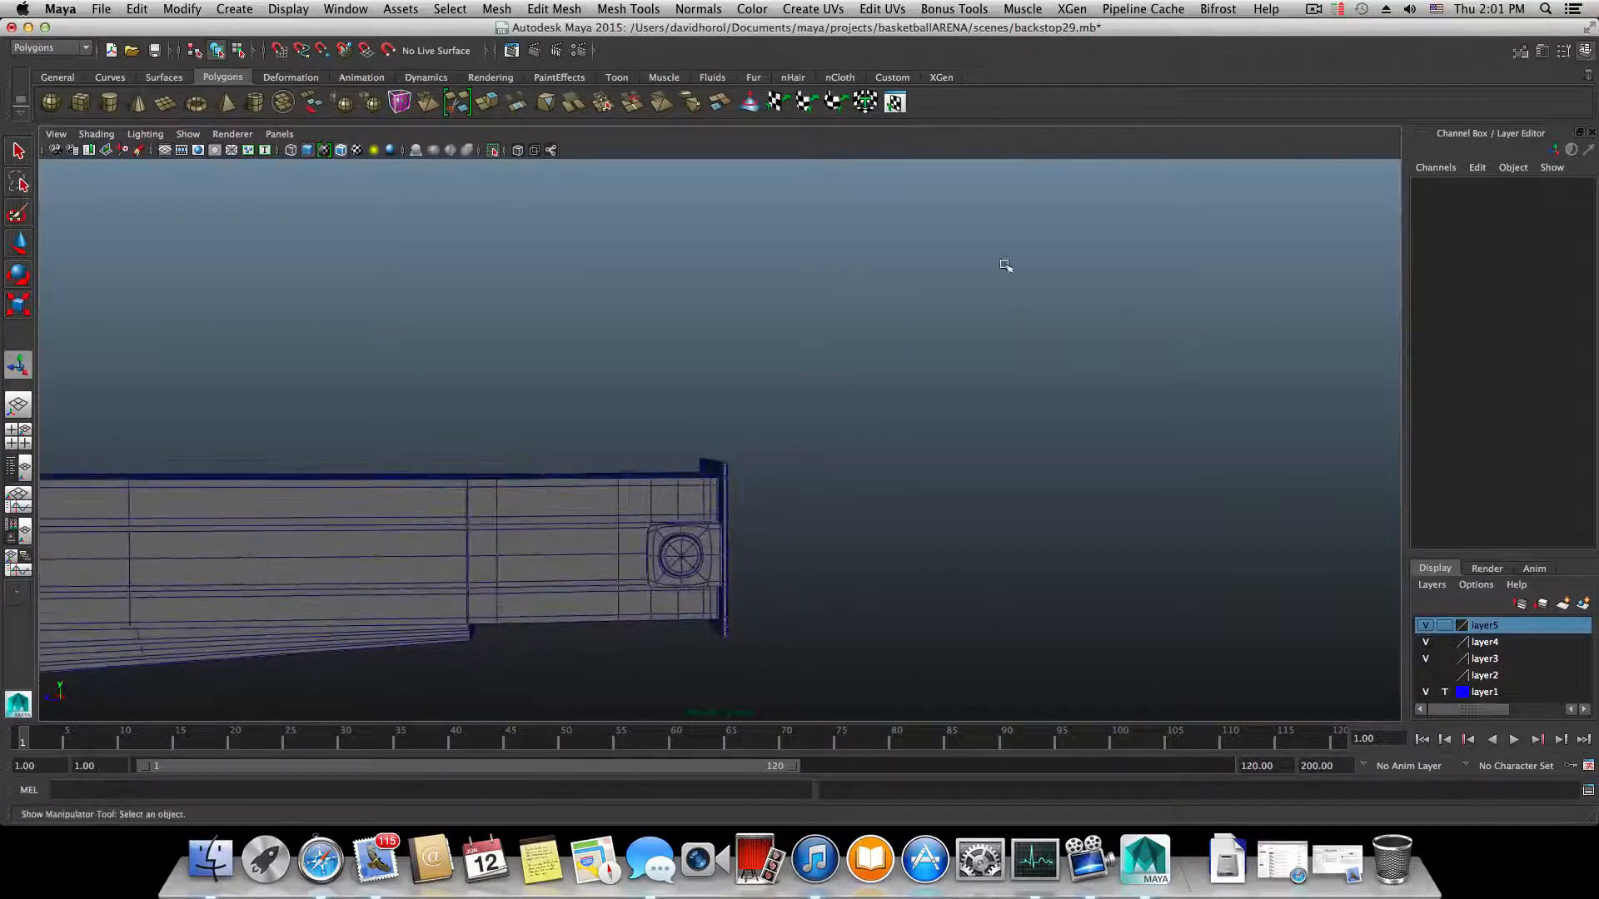
scroll(630, 541, down, 5)
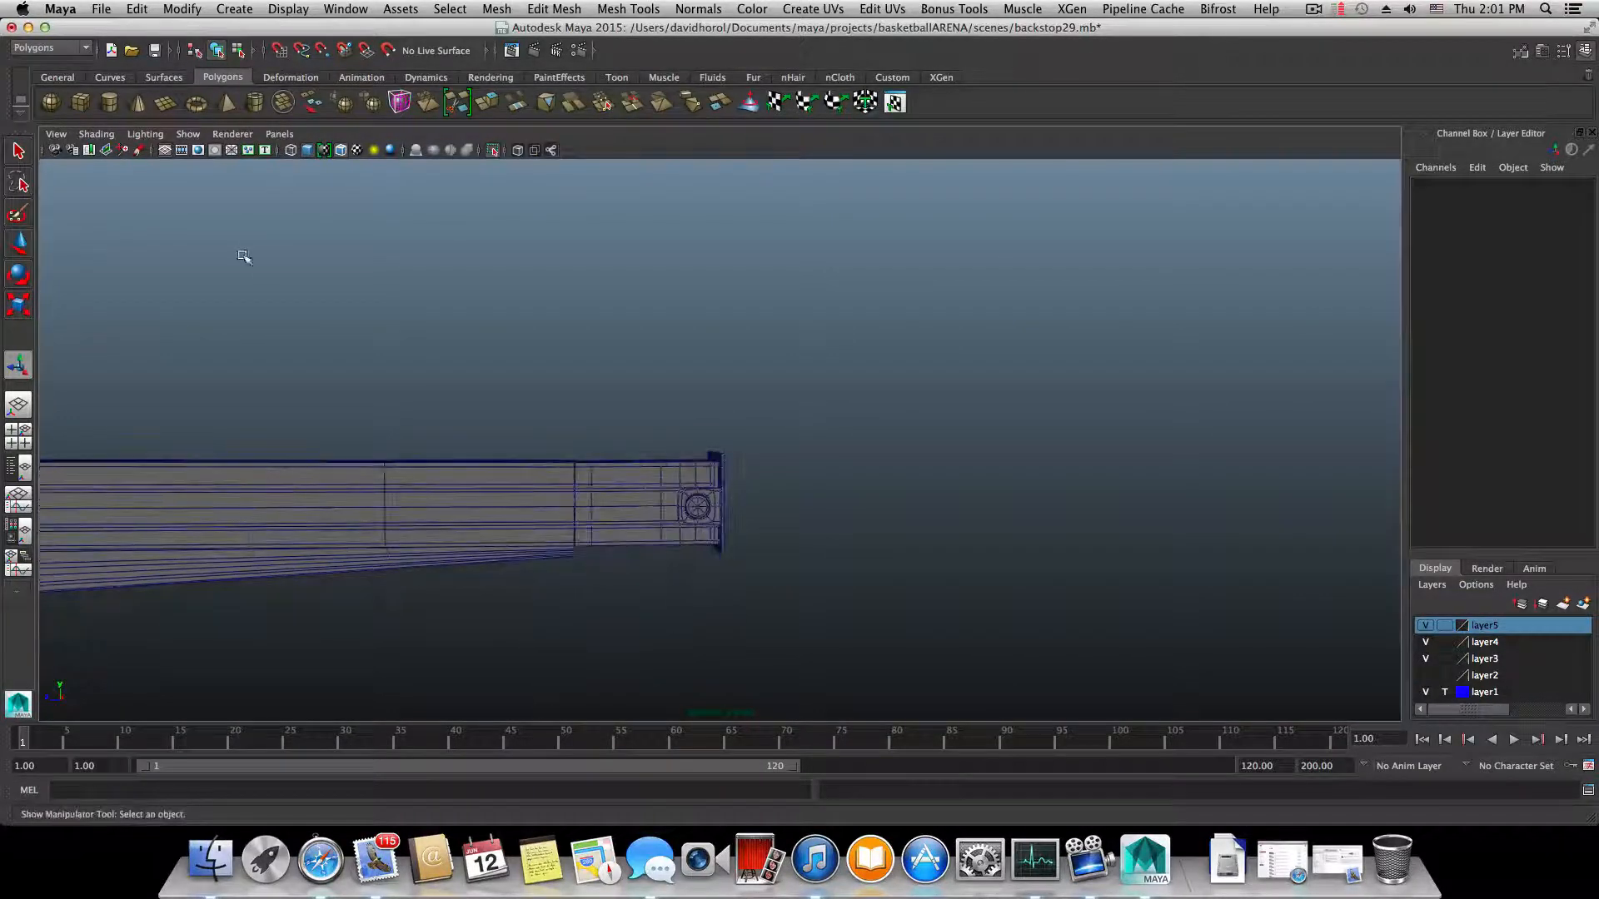
- Save the scene under the new file name backstop30.mb in the basketballARENA scenes folder
click(102, 8)
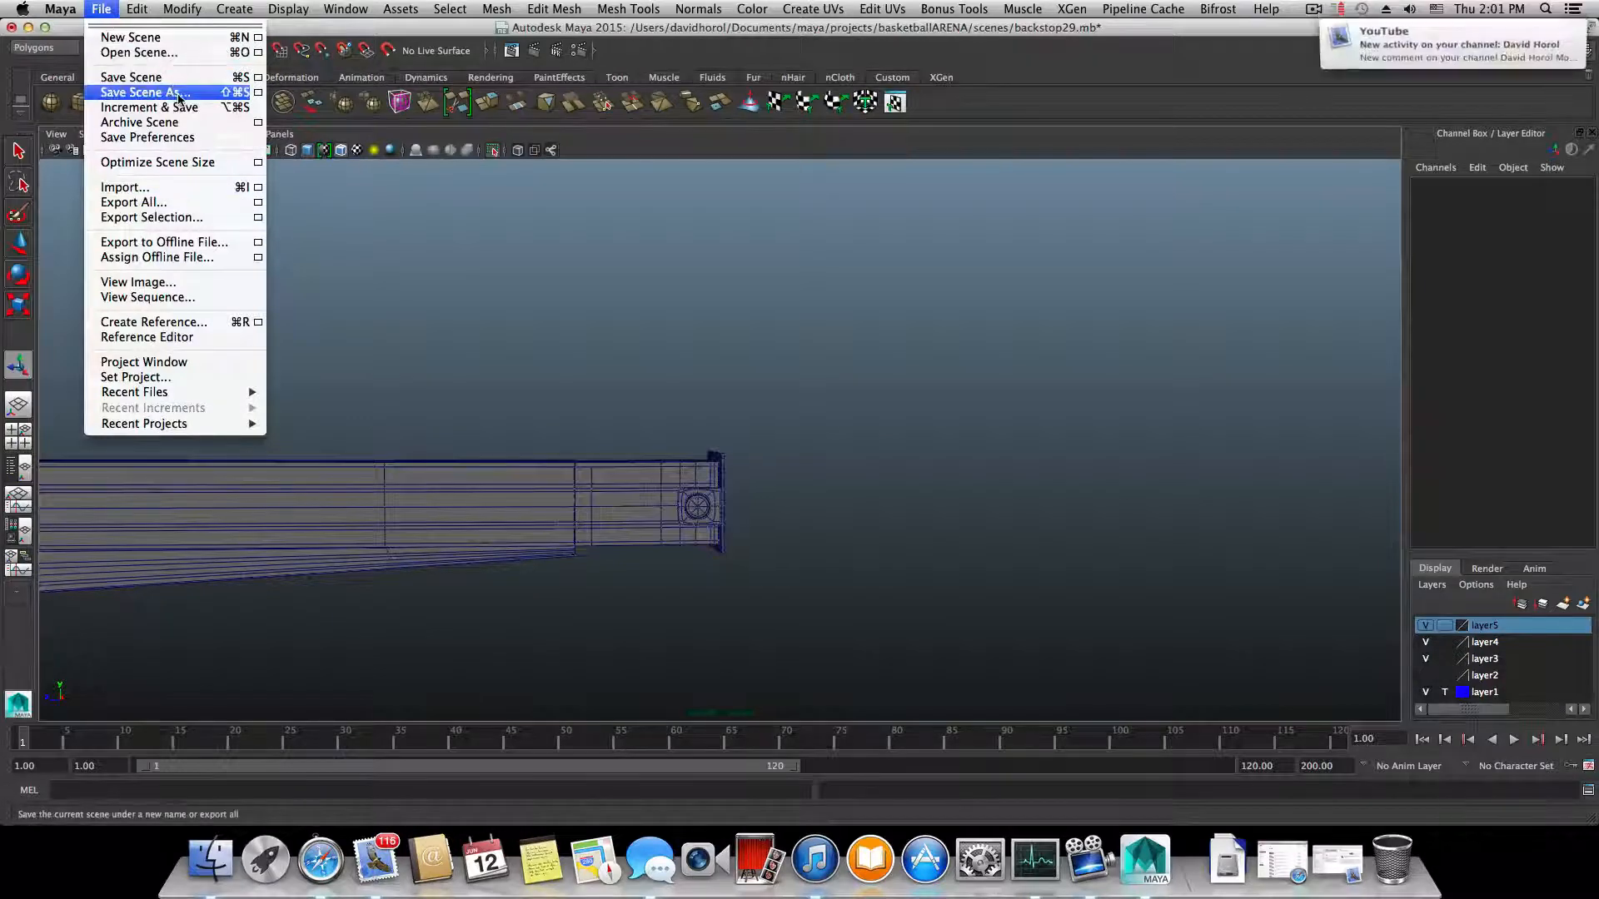
click(138, 89)
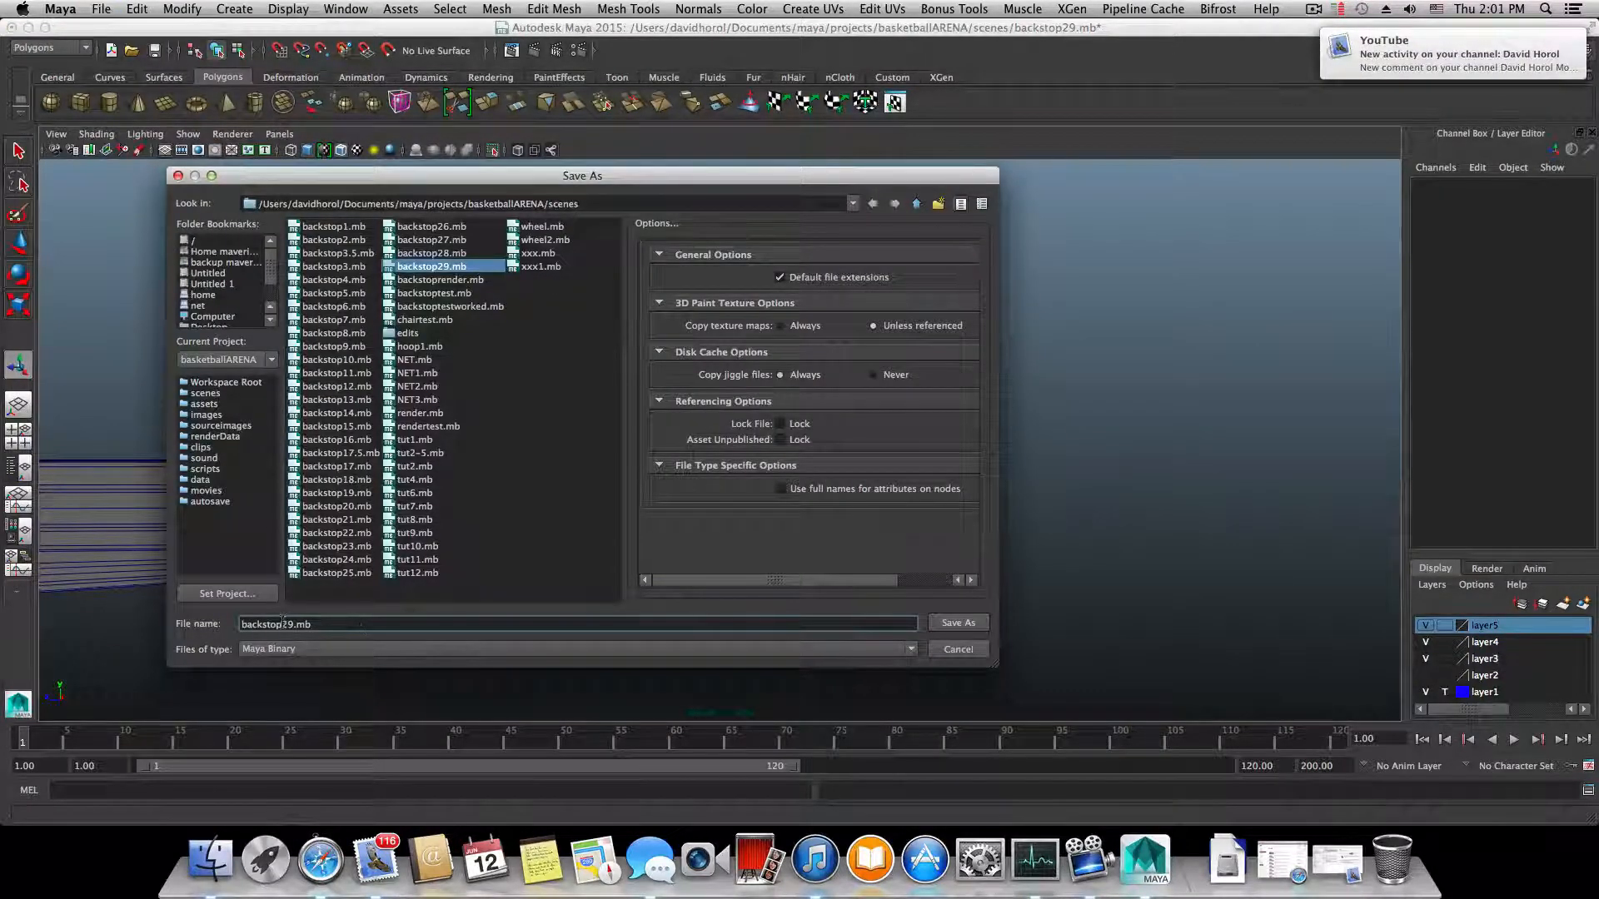
text(30)
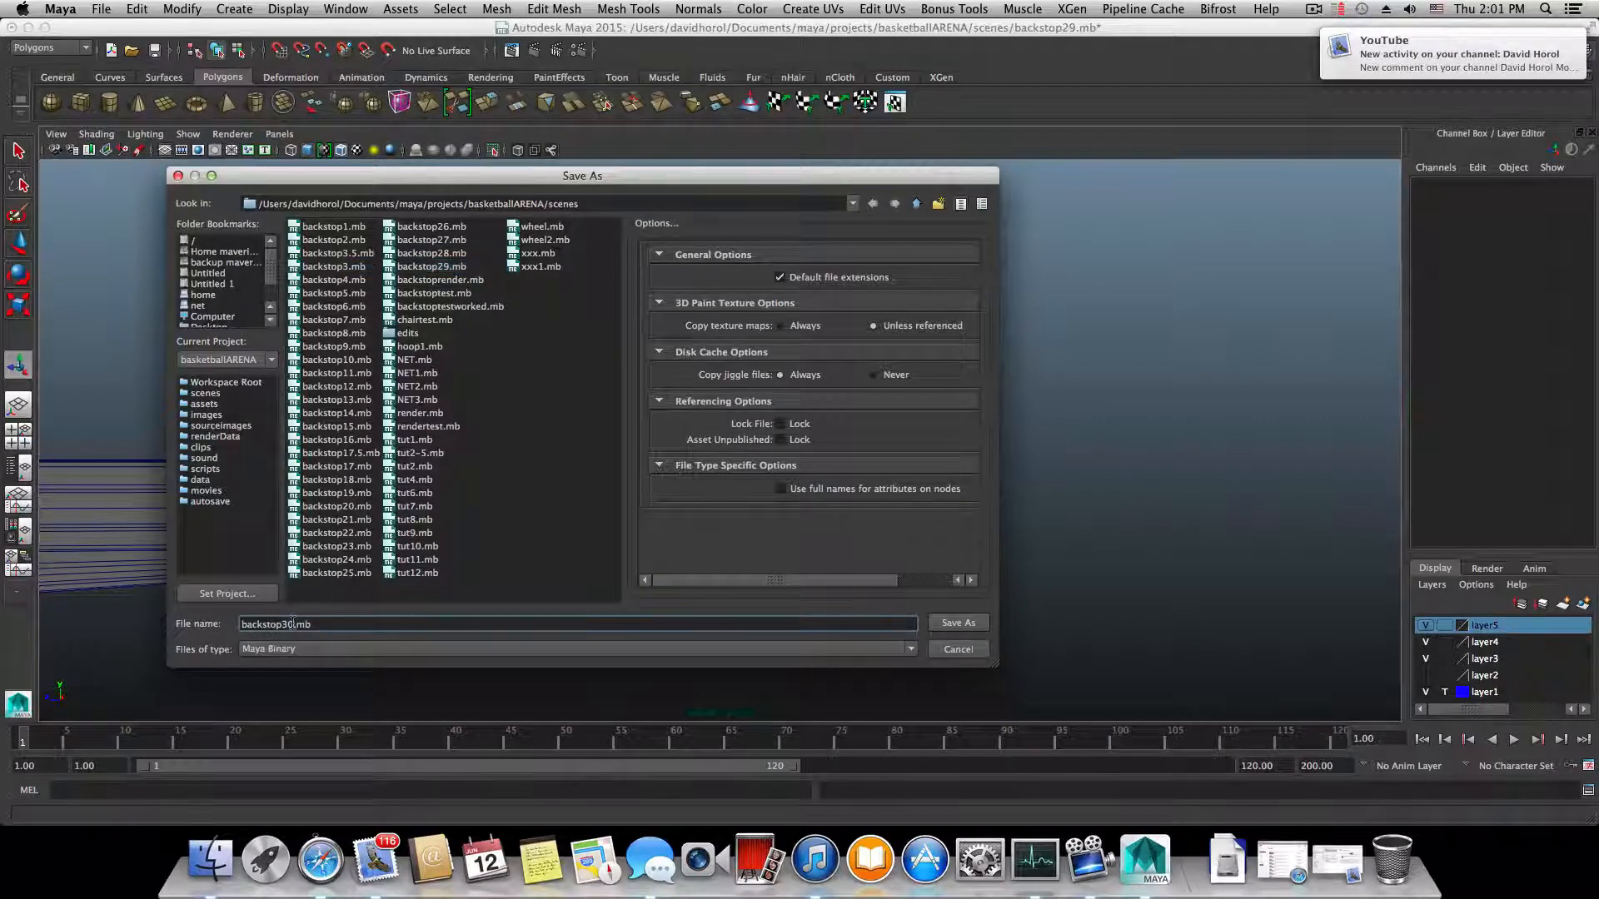
click(983, 621)
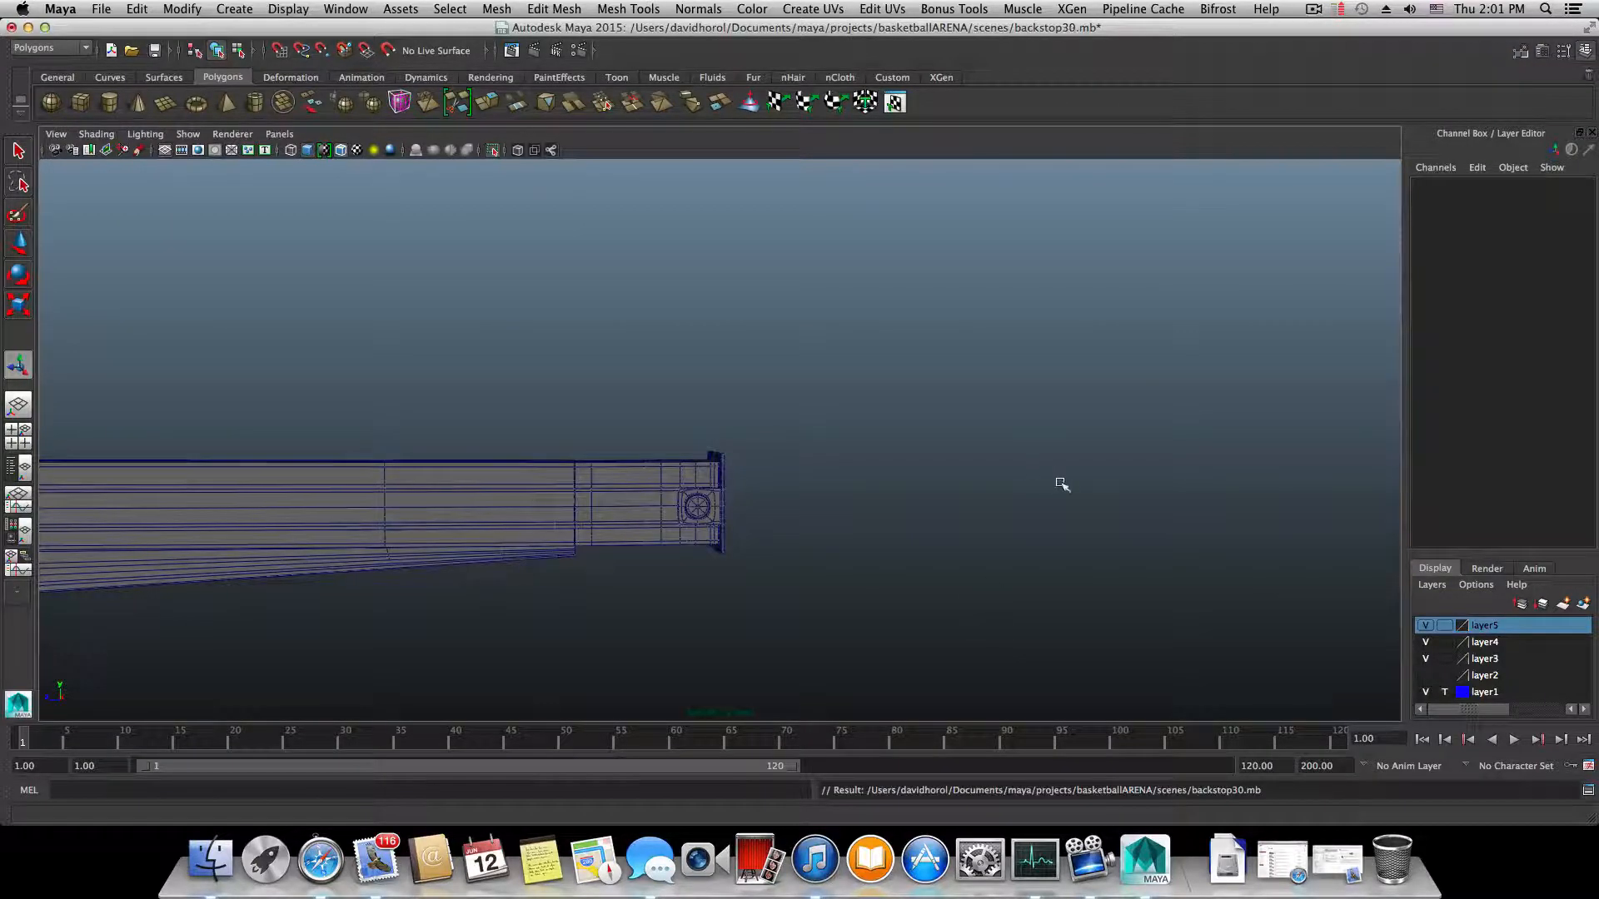